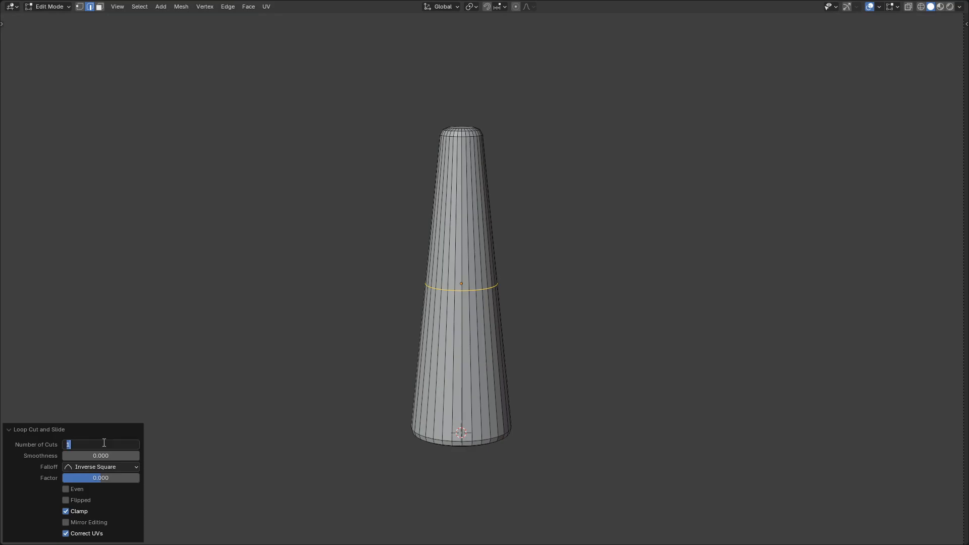
Step: Divide the tapered cylinder's side with 40 loop cuts and deselect everything
{"action": "type", "text": "40"}
{"action": "key", "text": "Return"}
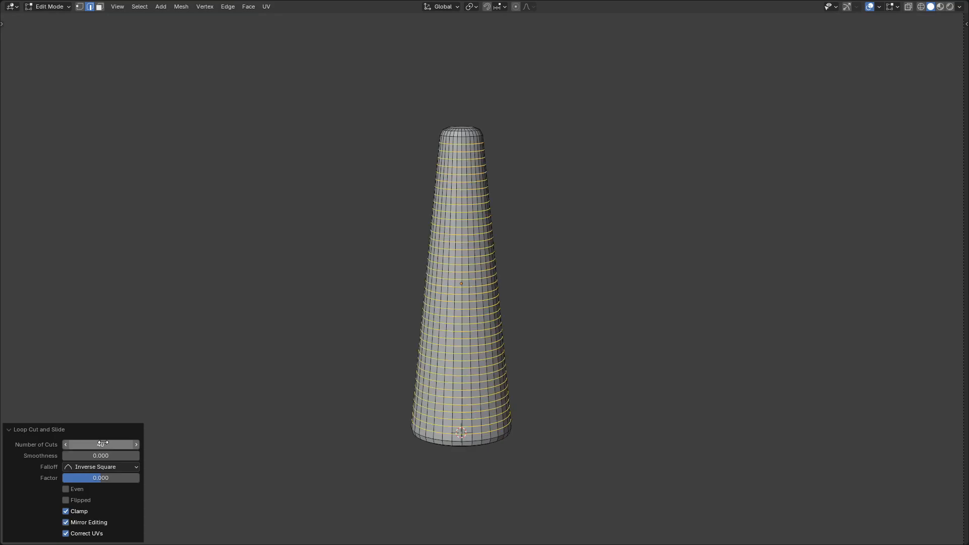
{"action": "key", "text": "alt+a"}
Step: Split off a narrow area beside the viewport and make it a Properties editor
{"action": "left_click_drag", "start_coordinate": [966, 14], "coordinate": [828, 15]}
{"action": "left_click", "coordinate": [839, 7]}
{"action": "left_click", "coordinate": [763, 44]}
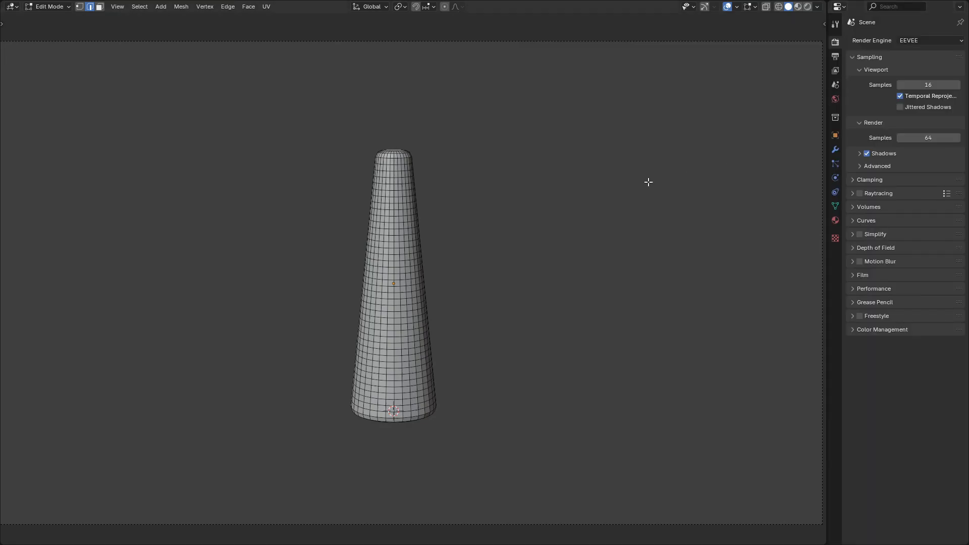
Step: Switch the tapered cylinder to Object Mode and add an armature at the world origin
{"action": "key", "text": "ctrl+Tab"}
{"action": "left_click", "coordinate": [471, 199]}
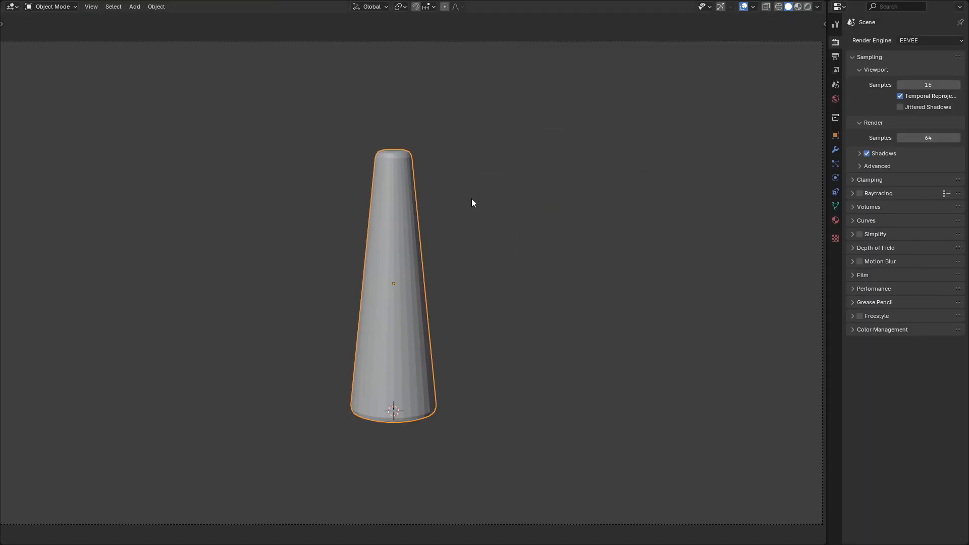
{"action": "key", "text": "shift+a"}
{"action": "mouse_move", "coordinate": [472, 199]}
{"action": "left_click", "coordinate": [527, 195]}
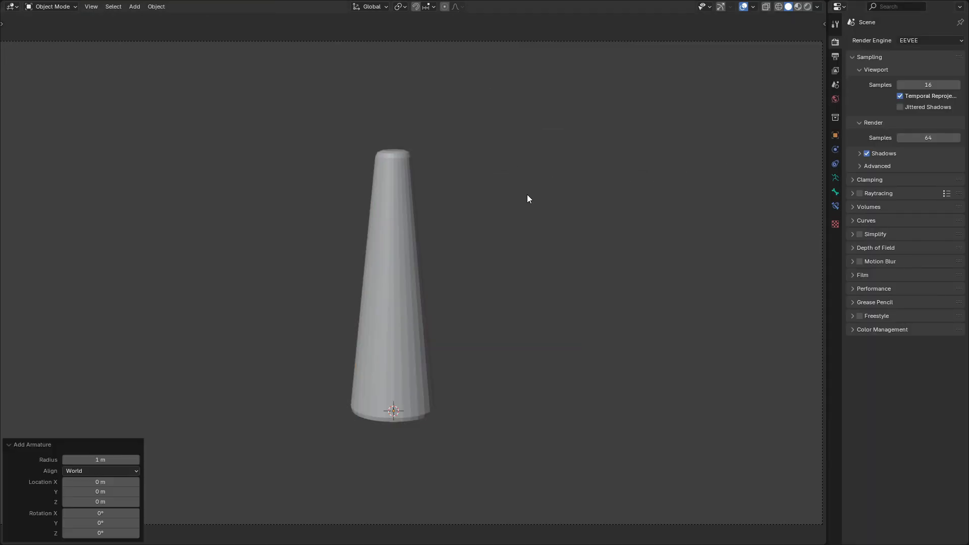
Step: Set the armature's viewport display to B-Bone and show it In Front of the mesh
{"action": "left_click", "coordinate": [835, 178]}
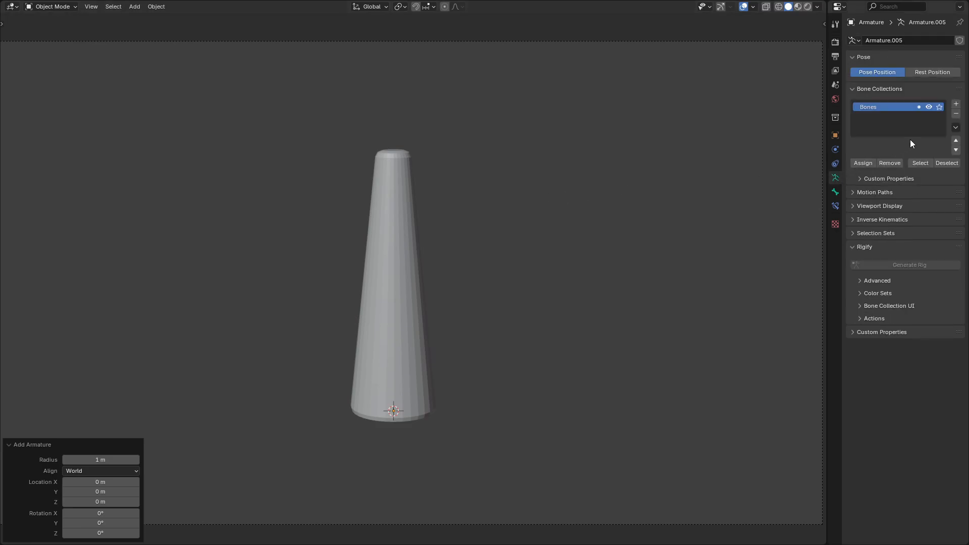
{"action": "left_click", "coordinate": [923, 206]}
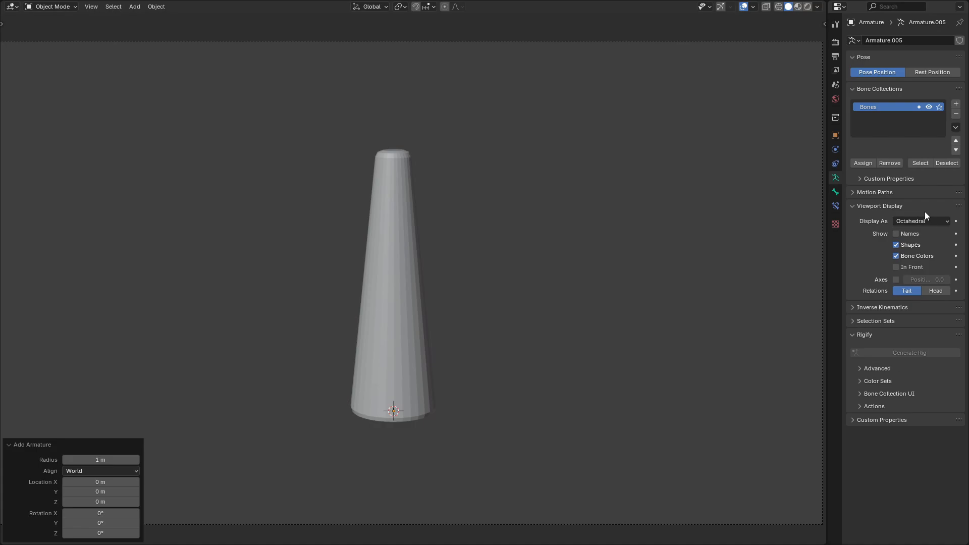
{"action": "left_click", "coordinate": [926, 220]}
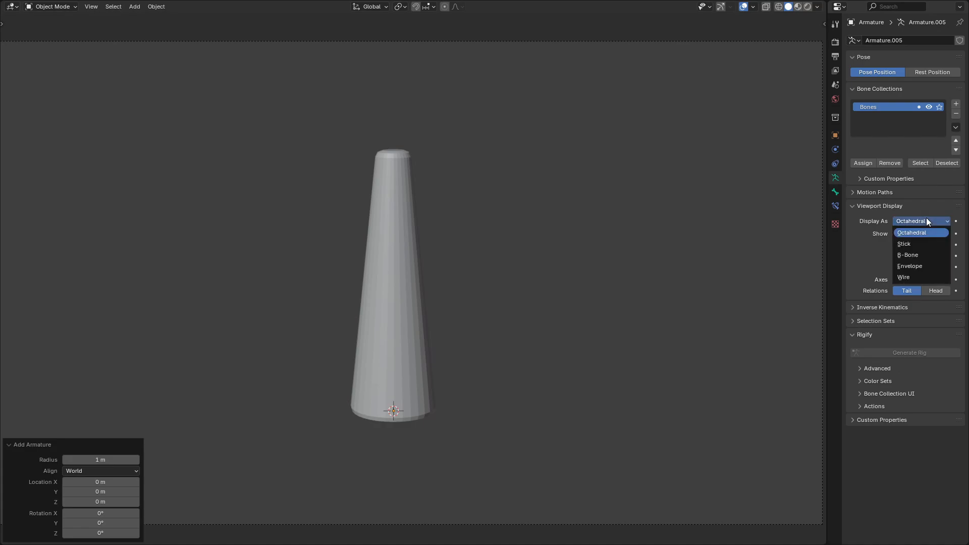
{"action": "left_click", "coordinate": [925, 256]}
{"action": "left_click", "coordinate": [896, 267]}
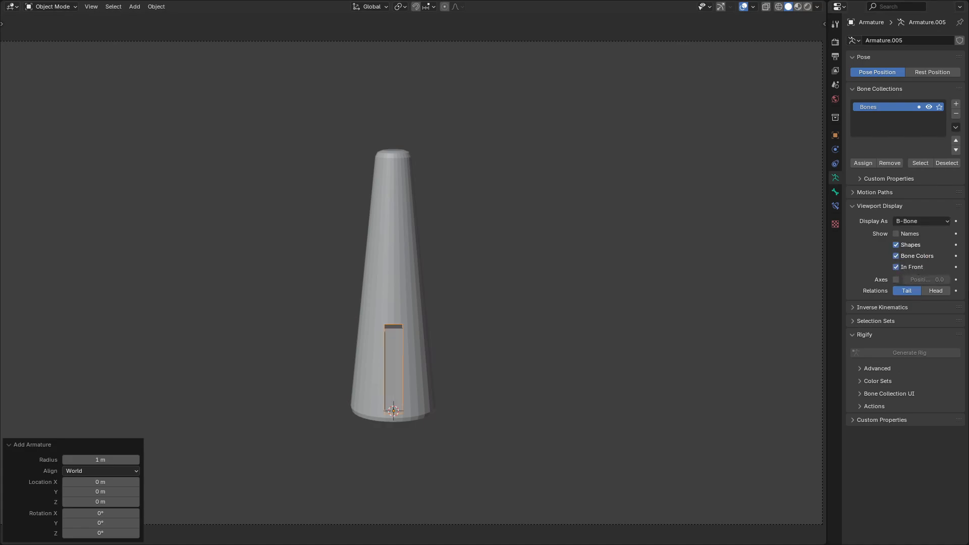
Step: Enter Edit Mode on the armature and shorten its bone along Z to about 0.2 m
{"action": "key", "text": "Tab"}
{"action": "key", "text": "s"}
{"action": "key", "text": "z"}
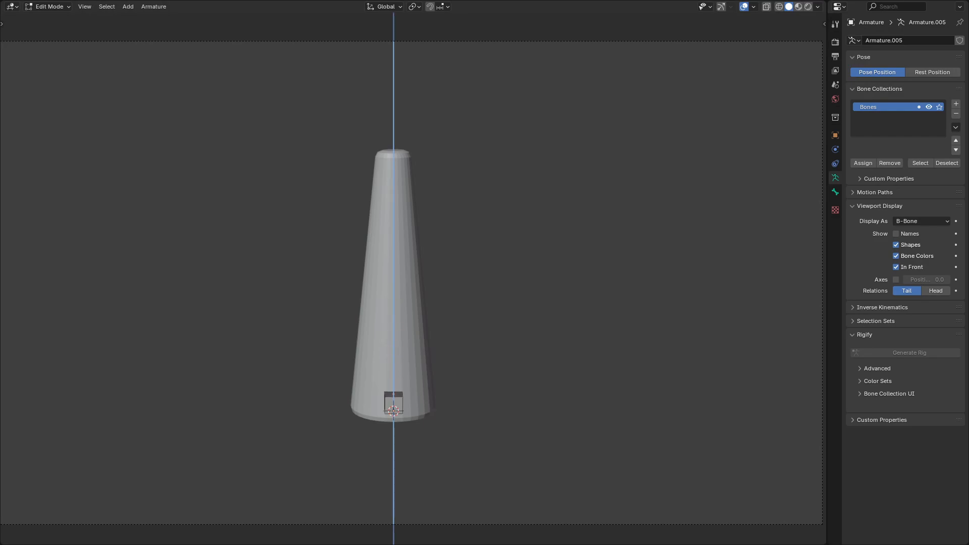
{"action": "key", "text": "Return"}
Step: Extrude a bone about 2.79 m up along Z to the mesh's top, plus a short bone above it
{"action": "key", "text": "e"}
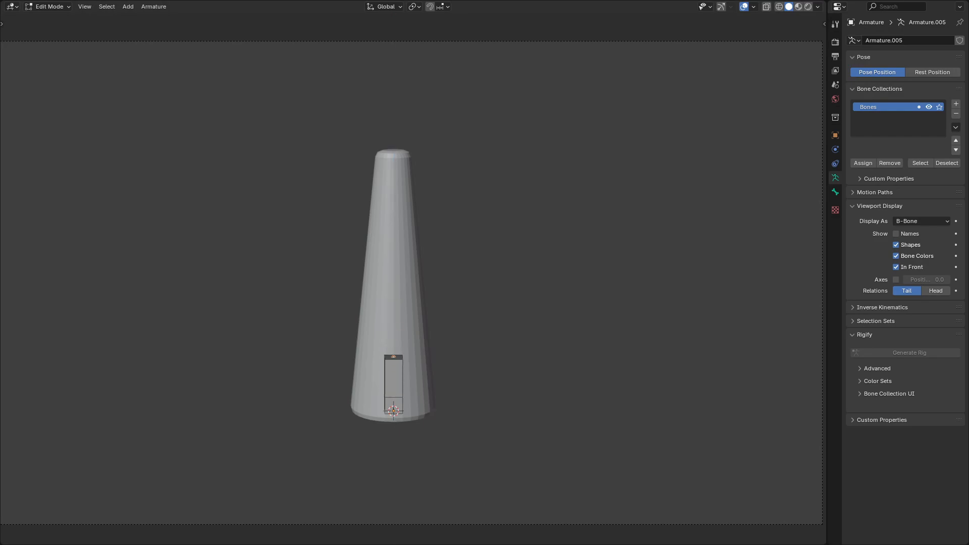
{"action": "key", "text": "z"}
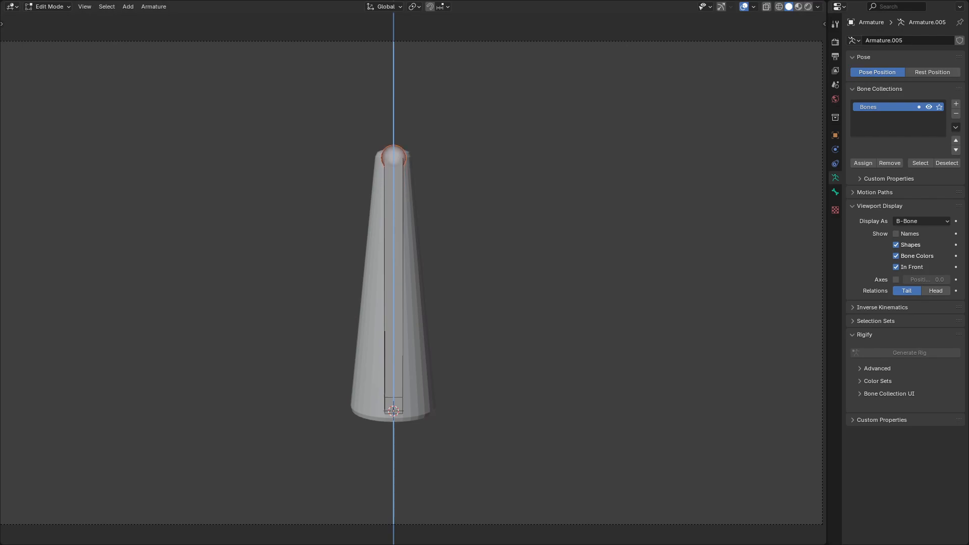
{"action": "key", "text": "Return"}
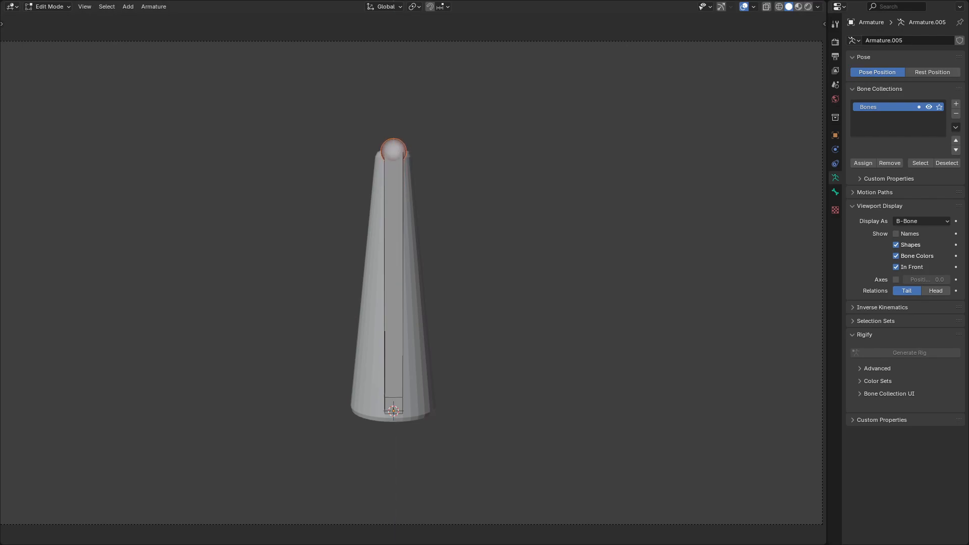
{"action": "key", "text": "e"}
{"action": "key", "text": "z"}
{"action": "key", "text": "Return"}
Step: Enlarge the B-Bone display size of the base bone and the top bone to about twice the middle bone's width
{"action": "left_click", "coordinate": [393, 404]}
{"action": "key", "text": "ctrl+alt+s"}
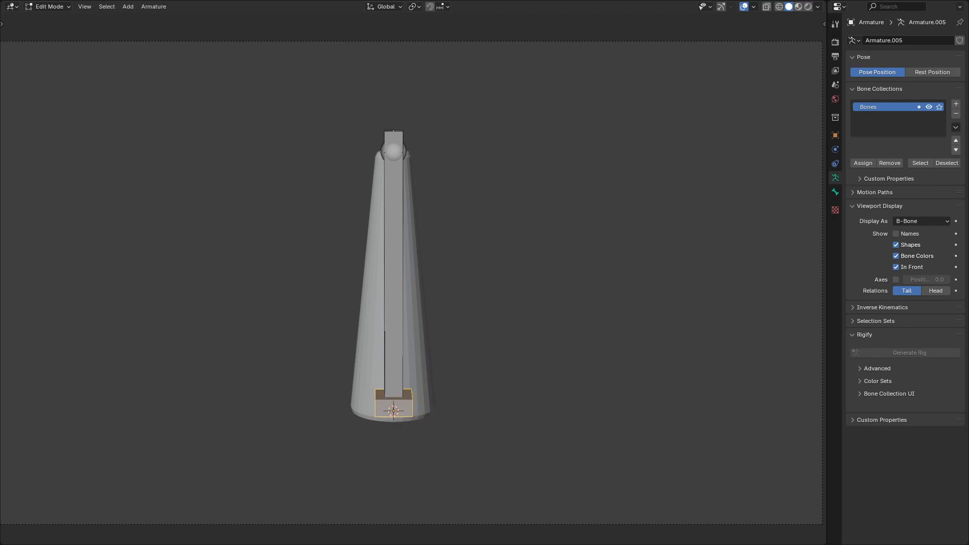
{"action": "left_click", "coordinate": [394, 138]}
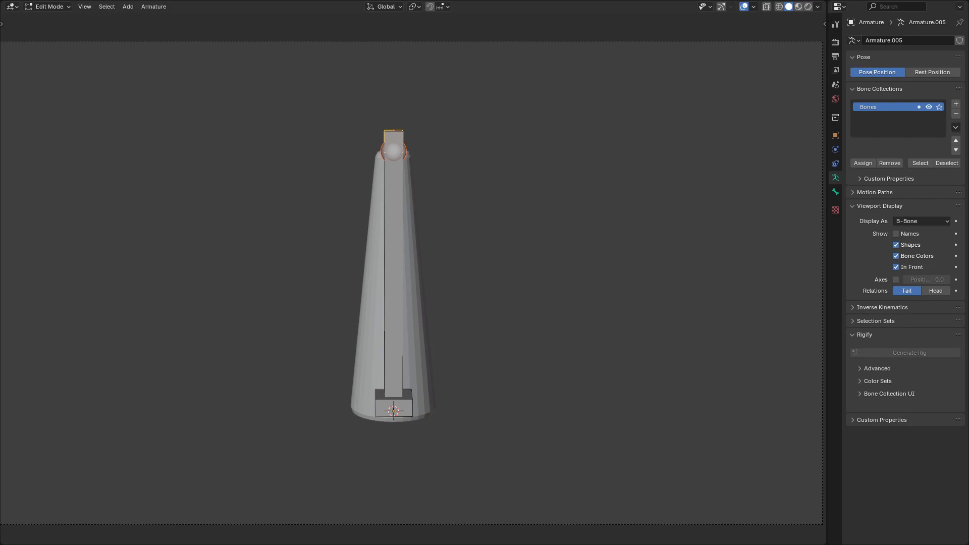
{"action": "key", "text": "ctrl+alt+s"}
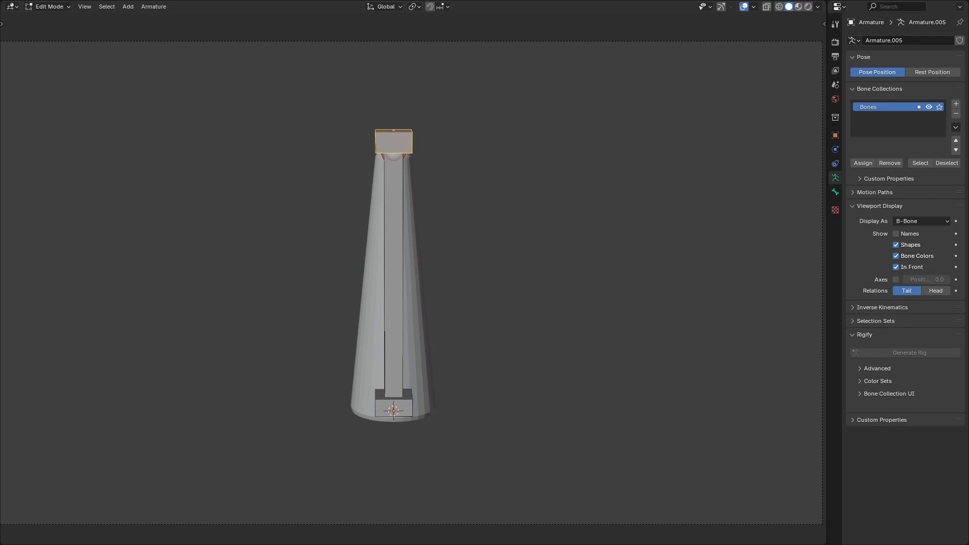
Step: Rename the top bone controller and the bottom bone base_bone
{"action": "key", "text": "F2"}
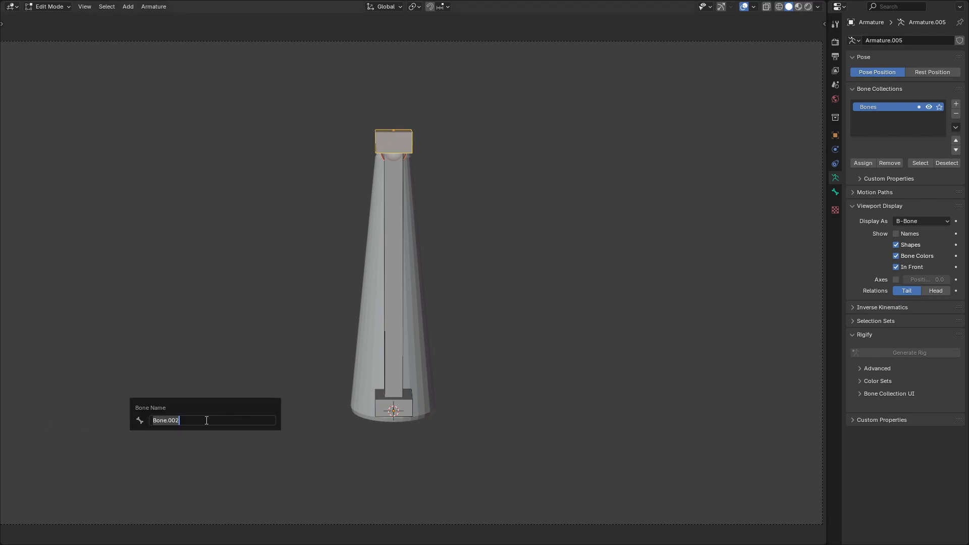
{"action": "type", "text": "controller"}
{"action": "key", "text": "Return"}
{"action": "left_click", "coordinate": [393, 410]}
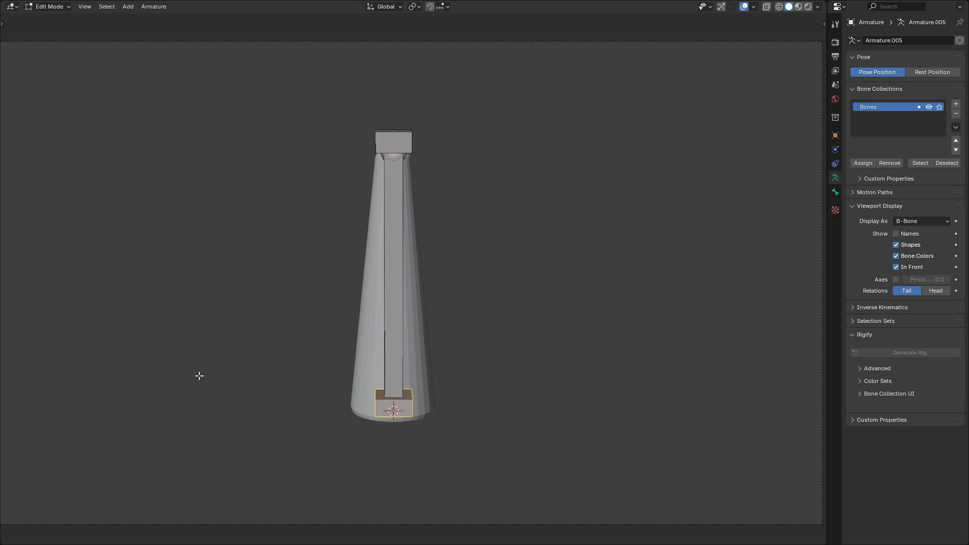
{"action": "key", "text": "F2"}
{"action": "type", "text": "base bone"}
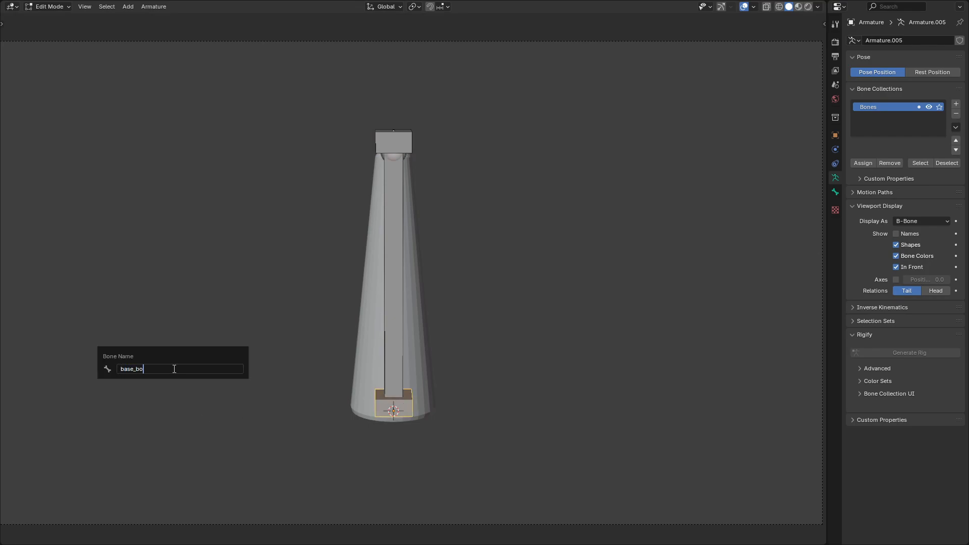
{"action": "key", "text": "Return"}
Step: Rename the long middle bone deform_bone
{"action": "left_click", "coordinate": [392, 303]}
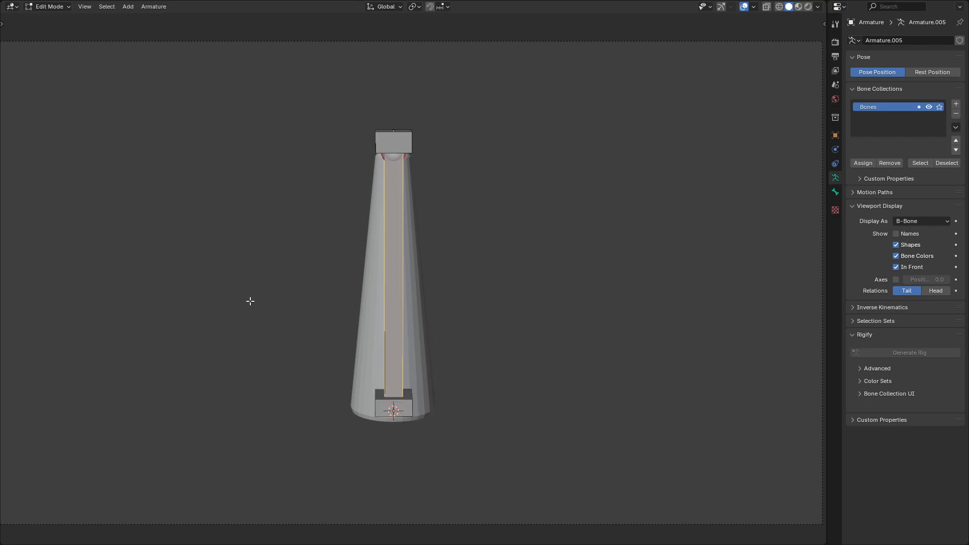
{"action": "key", "text": "F2"}
{"action": "type", "text": "deform_bone"}
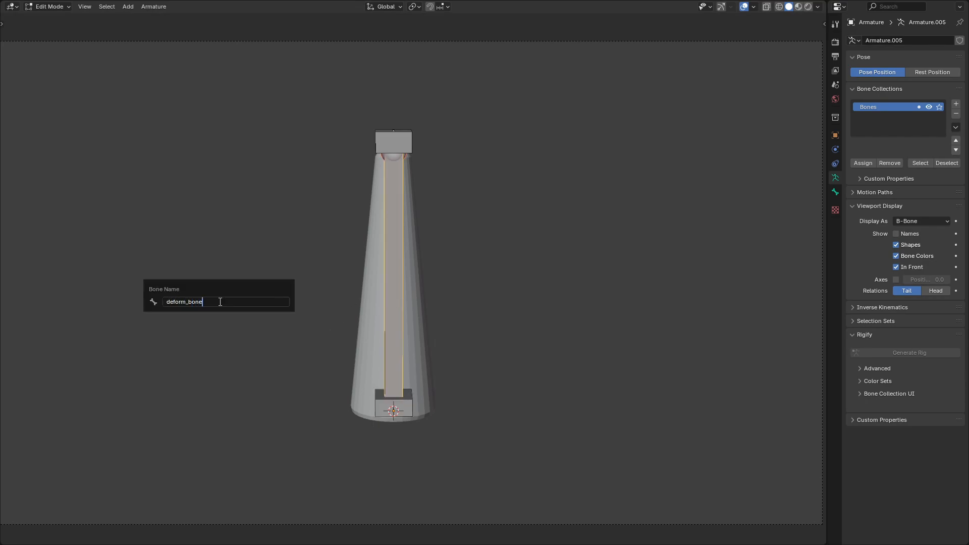
{"action": "key", "text": "Return"}
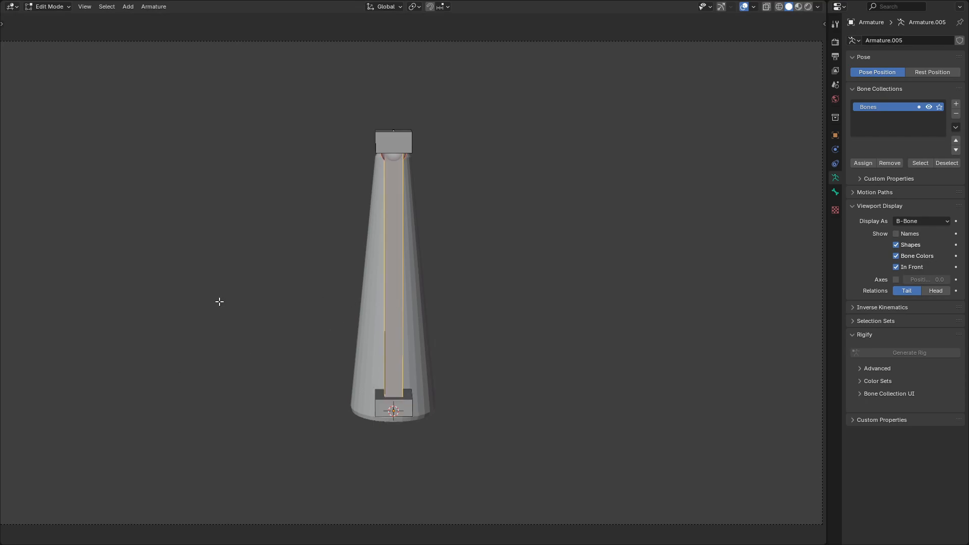
Step: Set the Bendy Bones segments of deform_bone to 32
{"action": "left_click", "coordinate": [835, 192]}
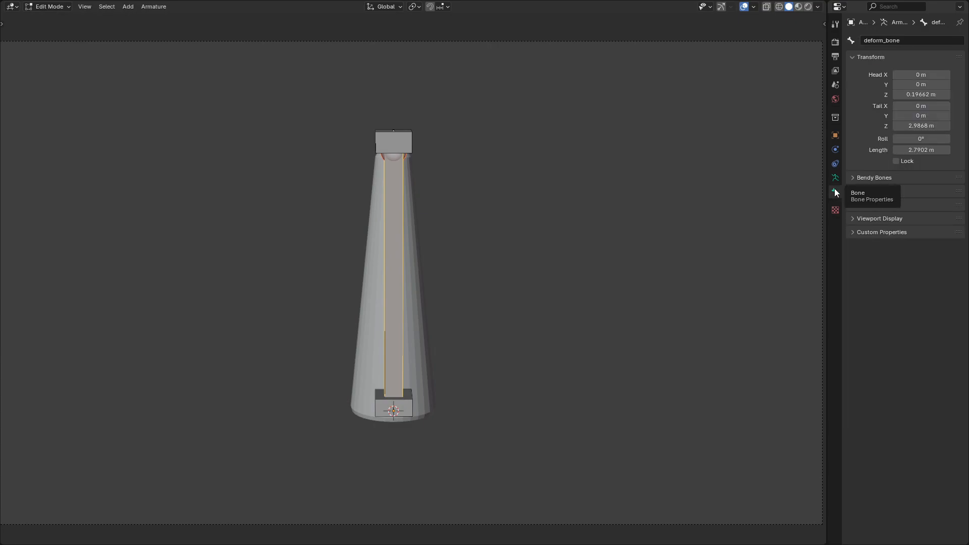
{"action": "left_click", "coordinate": [884, 177]}
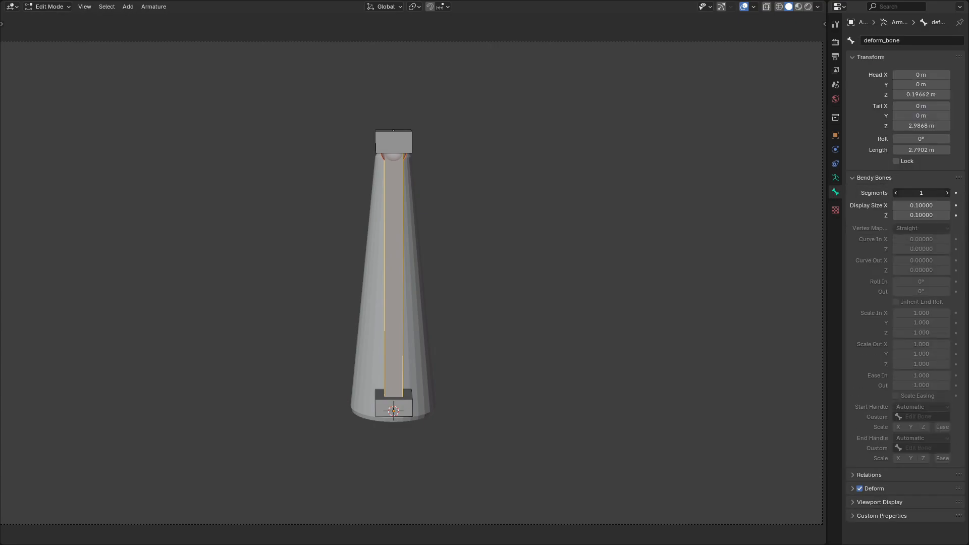
{"action": "left_click", "coordinate": [921, 192]}
{"action": "type", "text": "32"}
{"action": "key", "text": "Return"}
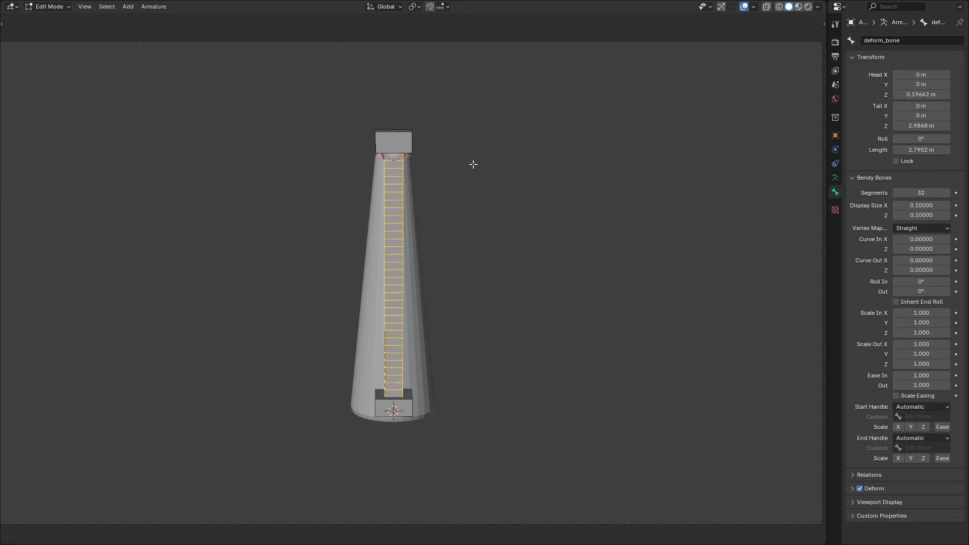
Step: In Pose Mode, add a Stretch To constraint to deform_bone with the Armature as target and controller as its bone
{"action": "key", "text": "ctrl+Tab"}
{"action": "left_click", "coordinate": [473, 219]}
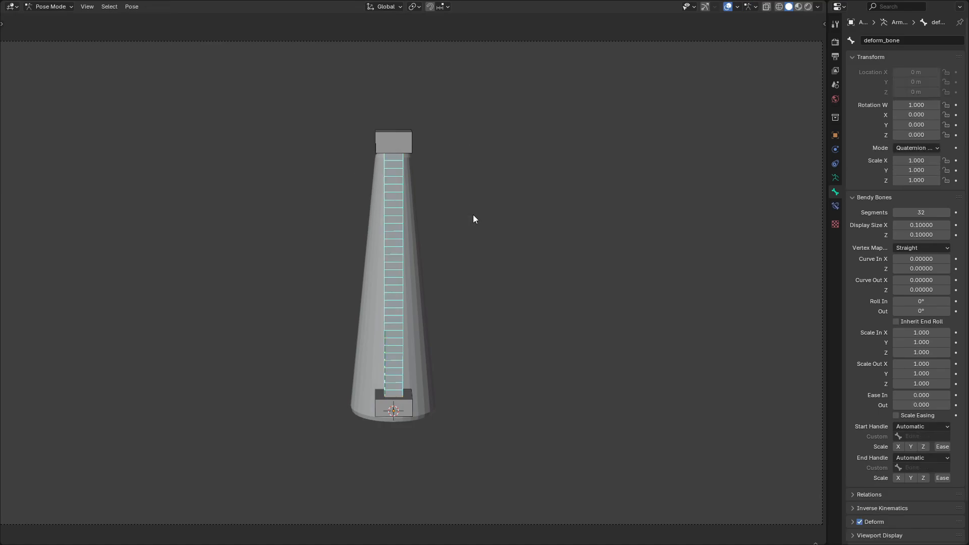
{"action": "left_click", "coordinate": [835, 206]}
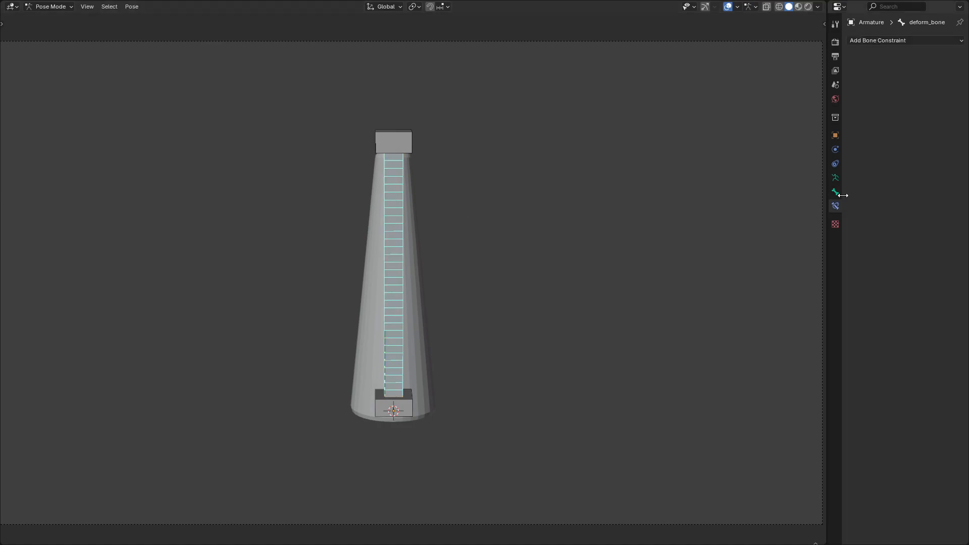
{"action": "left_click", "coordinate": [889, 40]}
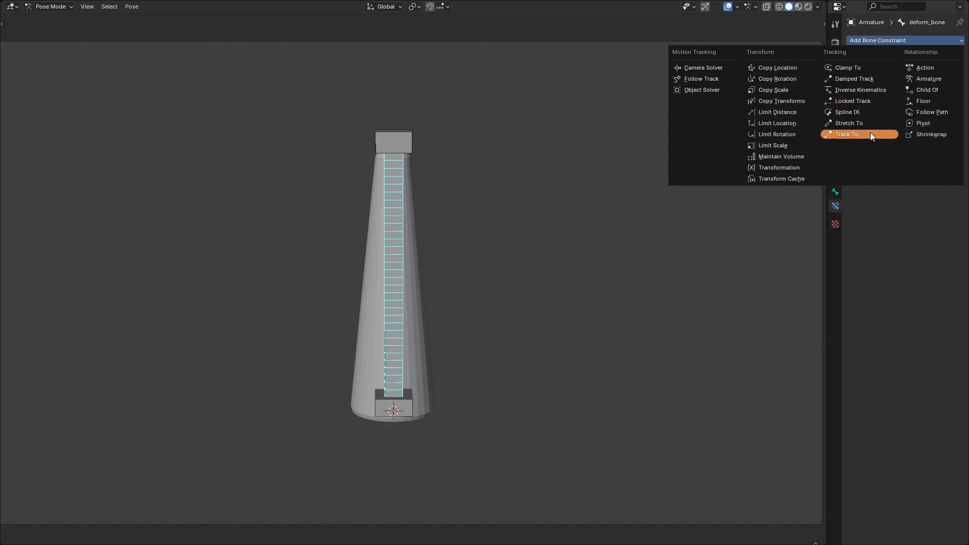
{"action": "left_click", "coordinate": [869, 124]}
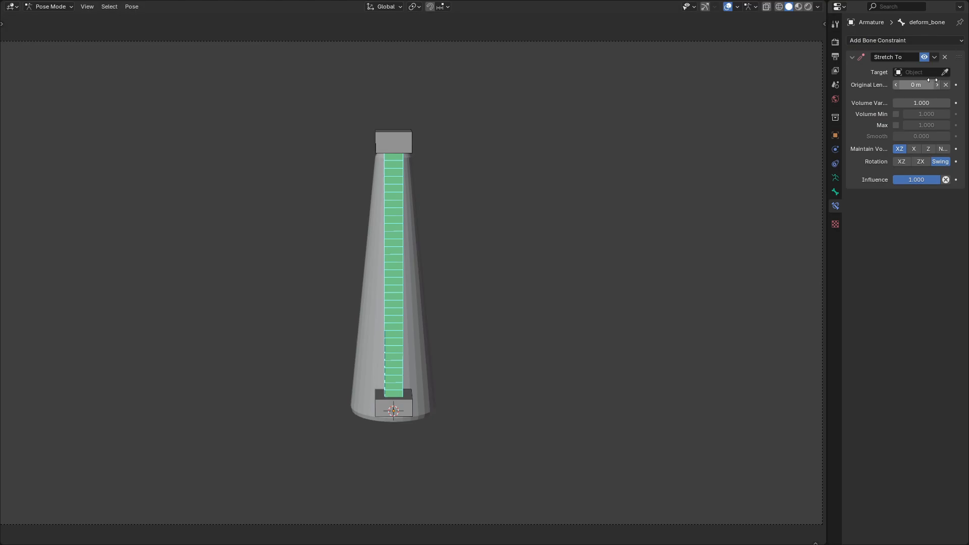
{"action": "left_click", "coordinate": [945, 72]}
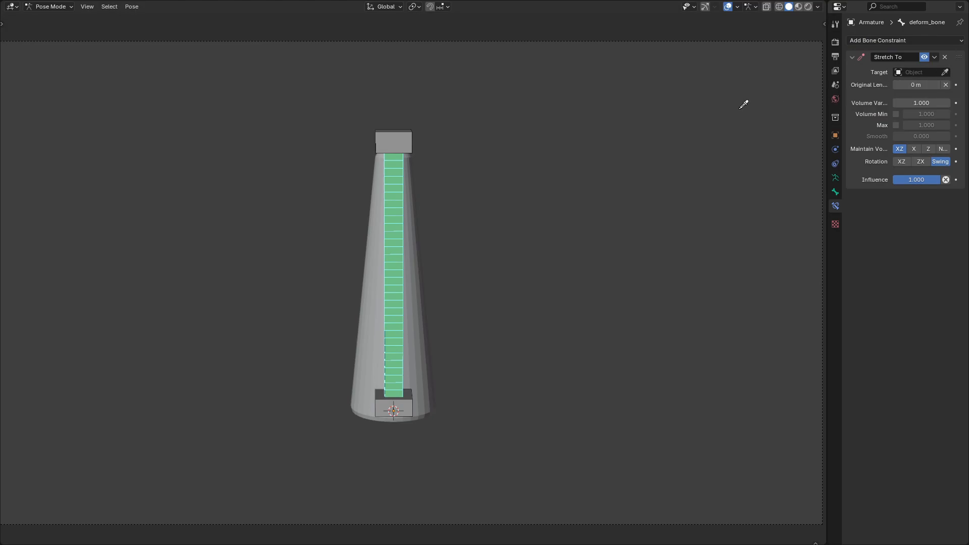
{"action": "left_click", "coordinate": [398, 137]}
{"action": "left_click", "coordinate": [922, 85]}
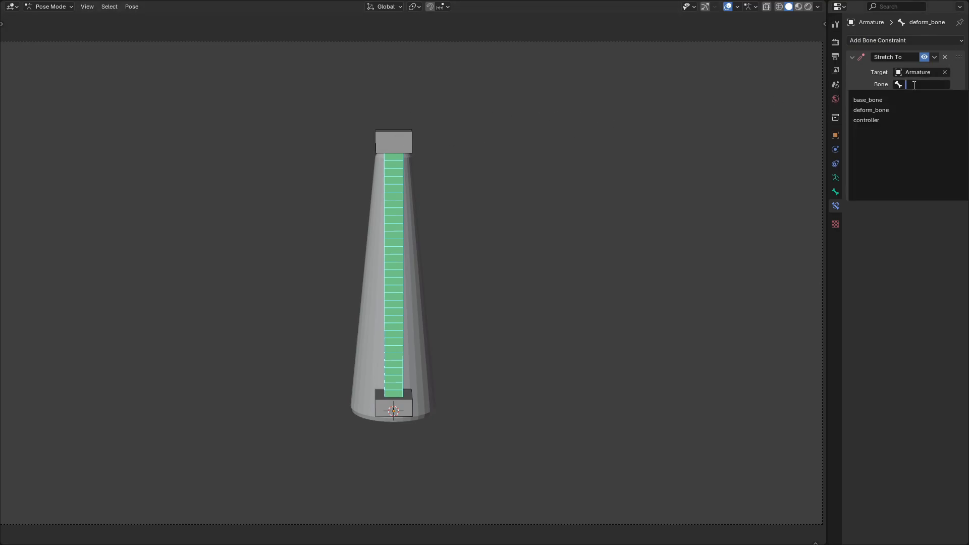
{"action": "left_click", "coordinate": [885, 120]}
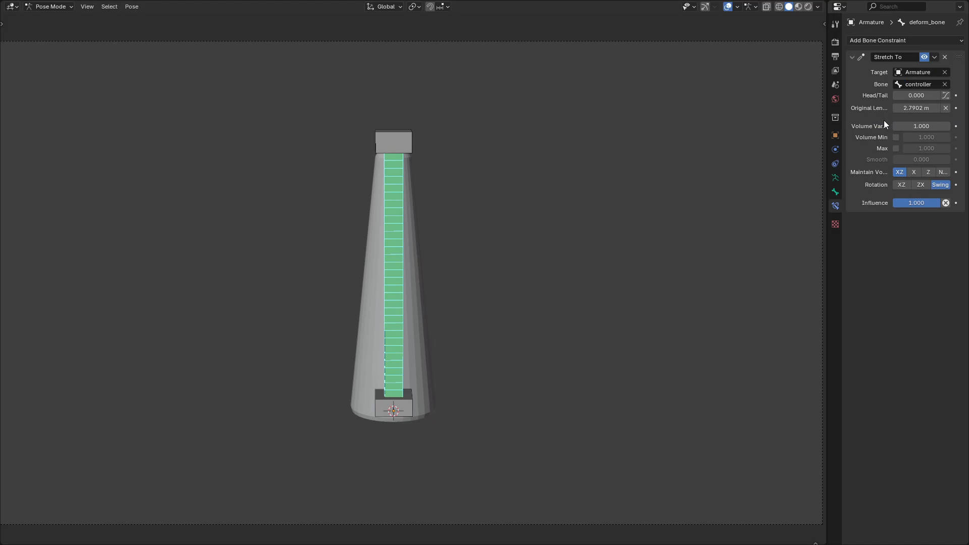
Step: Try rotating the controller bone to test how deform_bone bends
{"action": "left_click", "coordinate": [403, 145]}
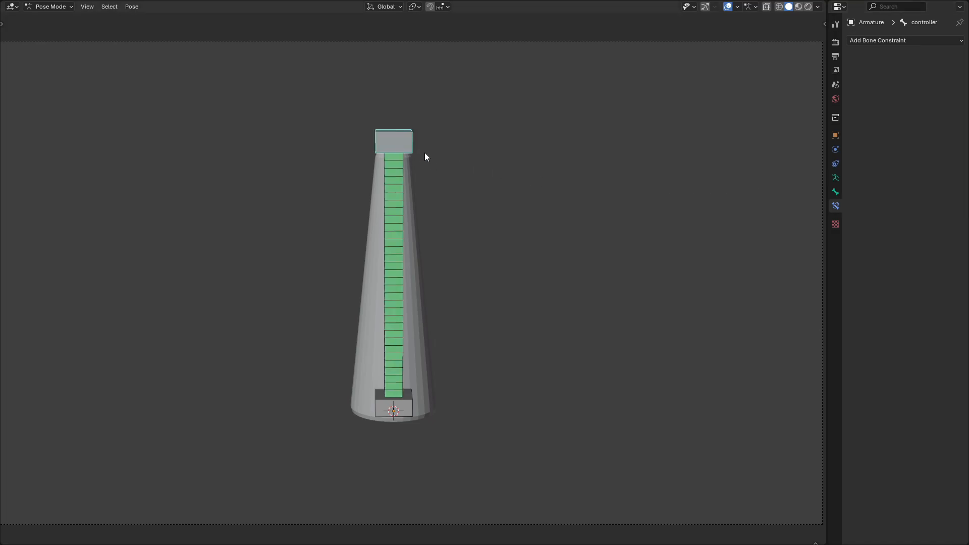
{"action": "key", "text": "r"}
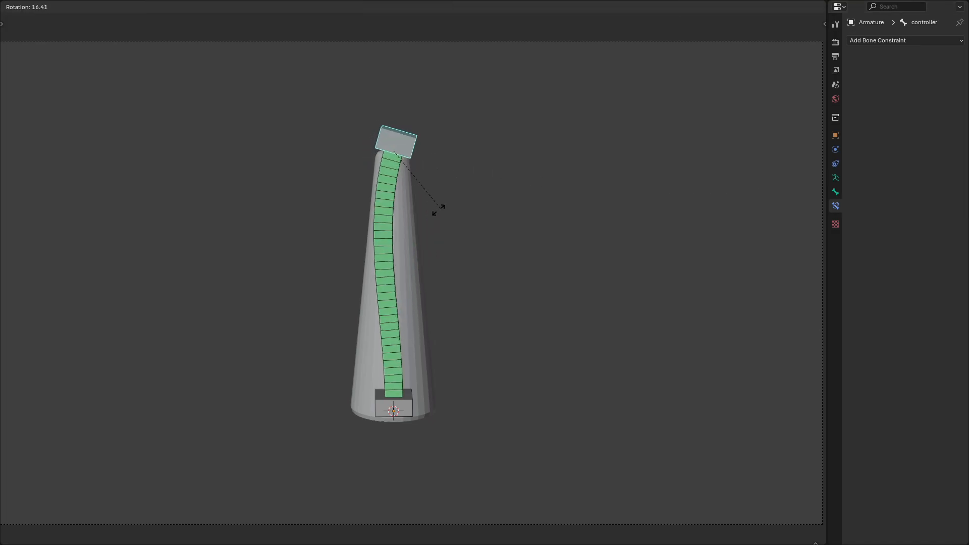
{"action": "left_click", "coordinate": [463, 197]}
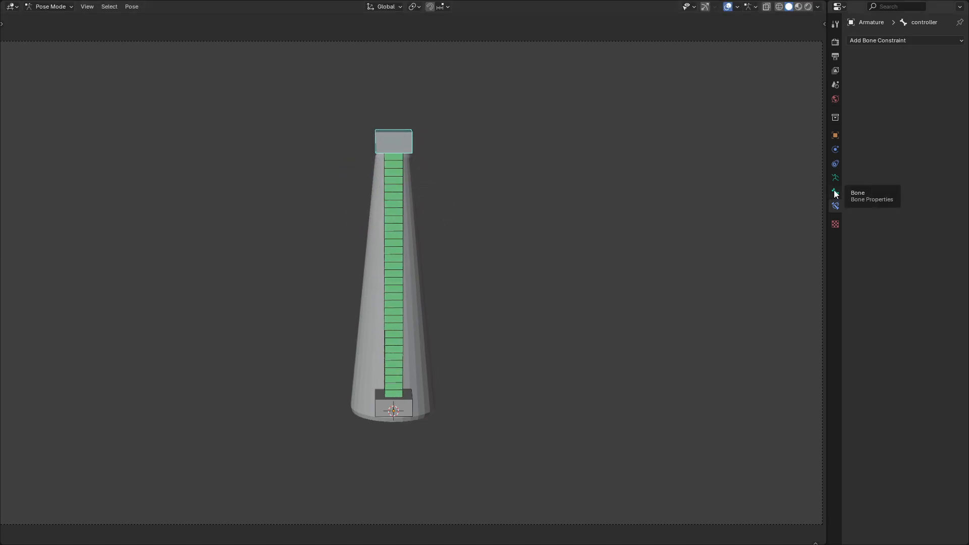
Step: Set deform_bone's Bendy Bones start handle to Absolute with base_bone as its custom handle
{"action": "left_click", "coordinate": [396, 220]}
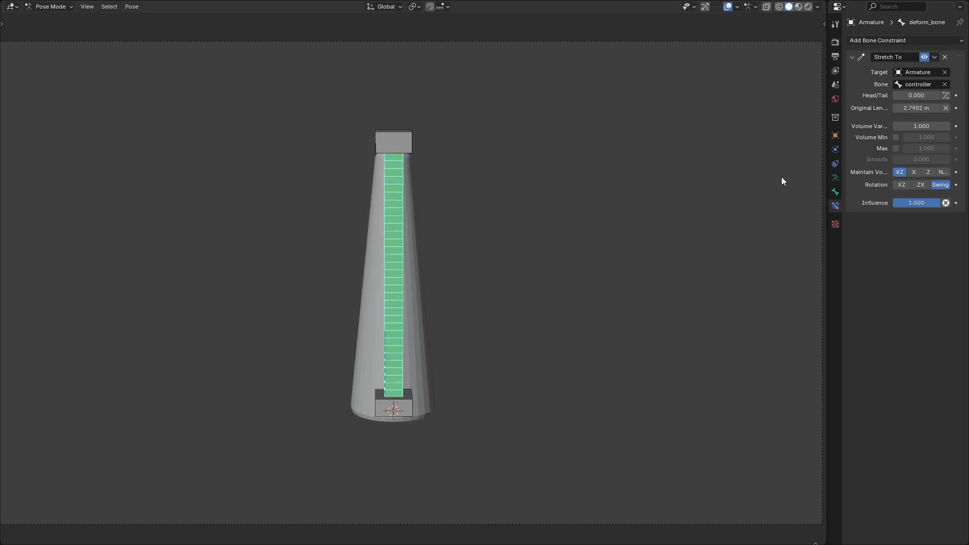
{"action": "left_click", "coordinate": [834, 192]}
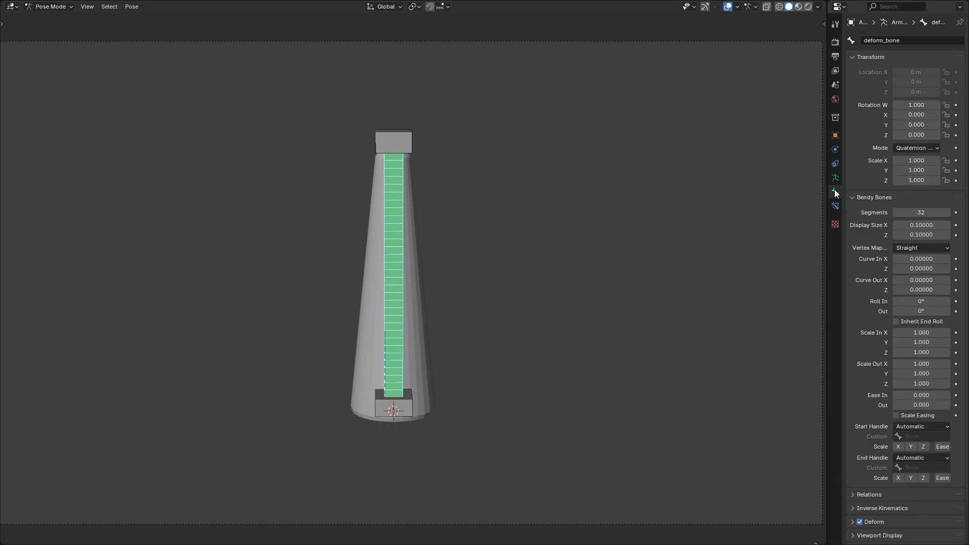
{"action": "left_click", "coordinate": [930, 426]}
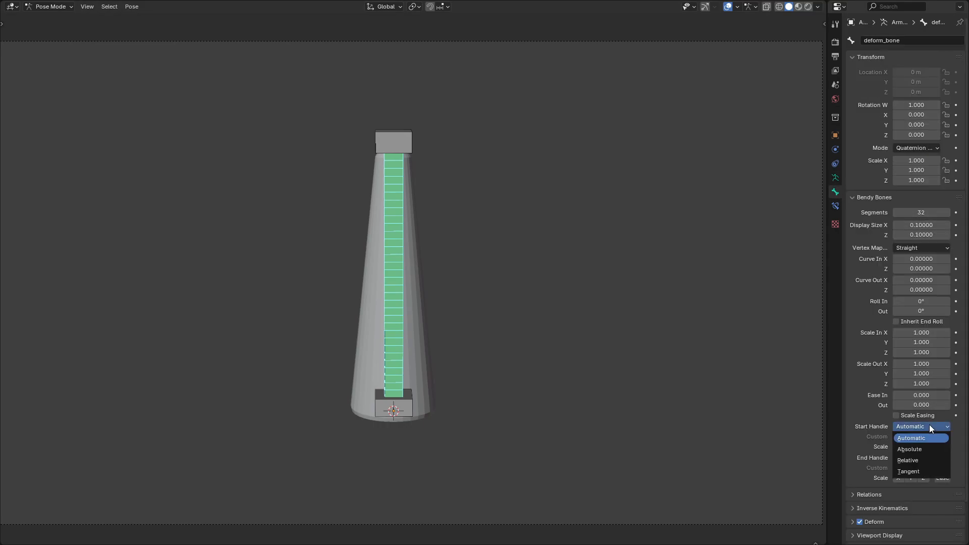
{"action": "left_click", "coordinate": [918, 448]}
{"action": "scroll", "coordinate": [916, 404], "scroll_direction": "down", "scroll_amount": 2}
{"action": "left_click", "coordinate": [916, 394]}
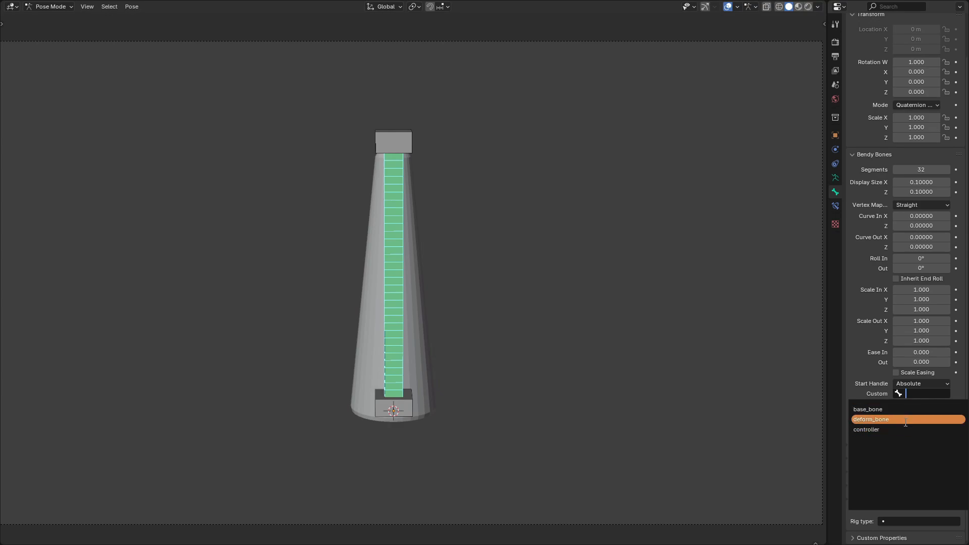
{"action": "left_click", "coordinate": [904, 415]}
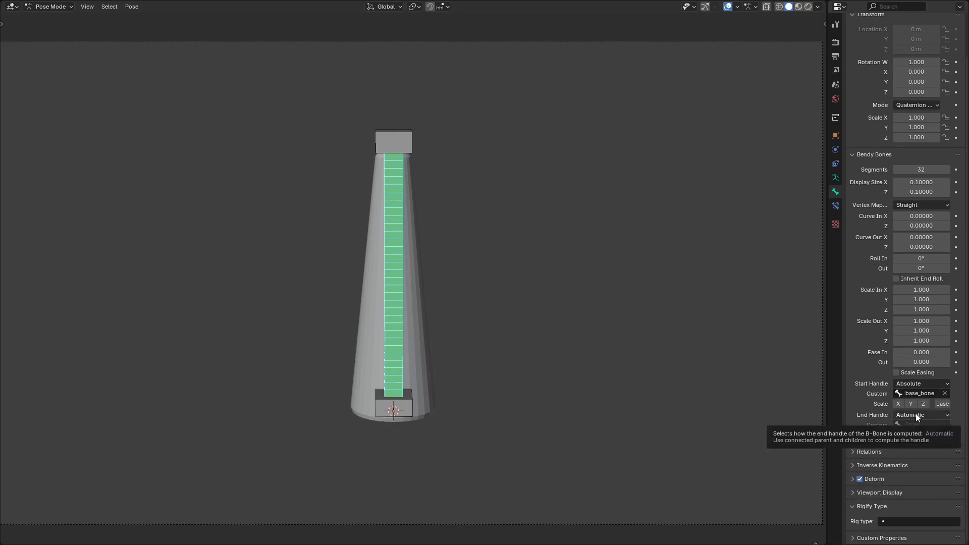
Step: Set deform_bone's end handle to Absolute with controller as its custom handle
{"action": "left_click", "coordinate": [915, 414]}
{"action": "left_click", "coordinate": [919, 436]}
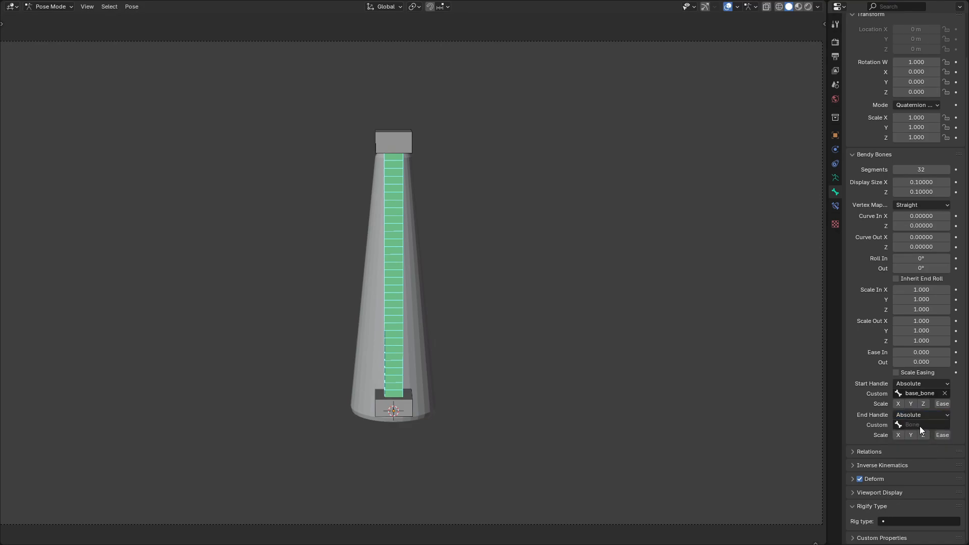
{"action": "left_click", "coordinate": [920, 425]}
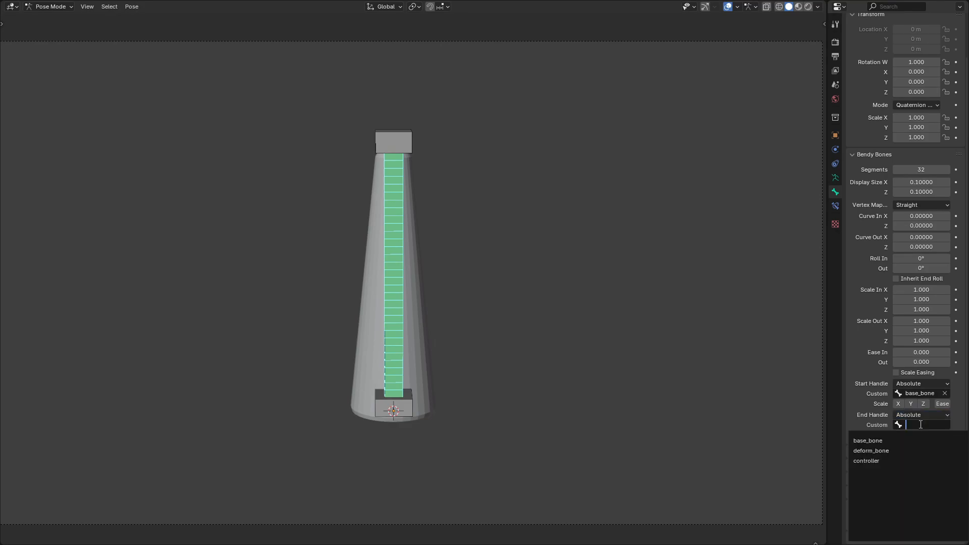
{"action": "left_click", "coordinate": [914, 460]}
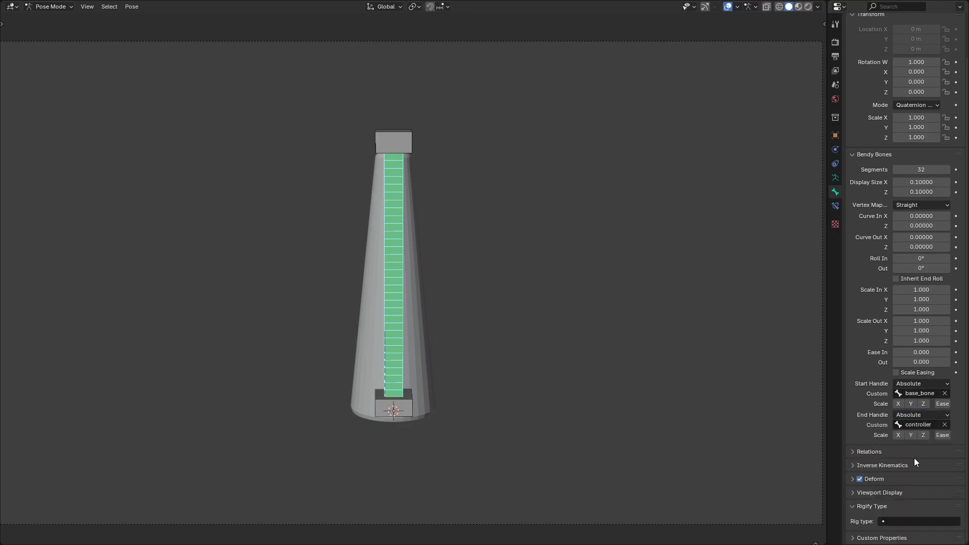
Step: Try rotating the controller bone to check the bend with the custom handles assigned
{"action": "left_click", "coordinate": [395, 142]}
{"action": "key", "text": "r"}
{"action": "key", "text": "Escape"}
{"action": "key", "text": "r"}
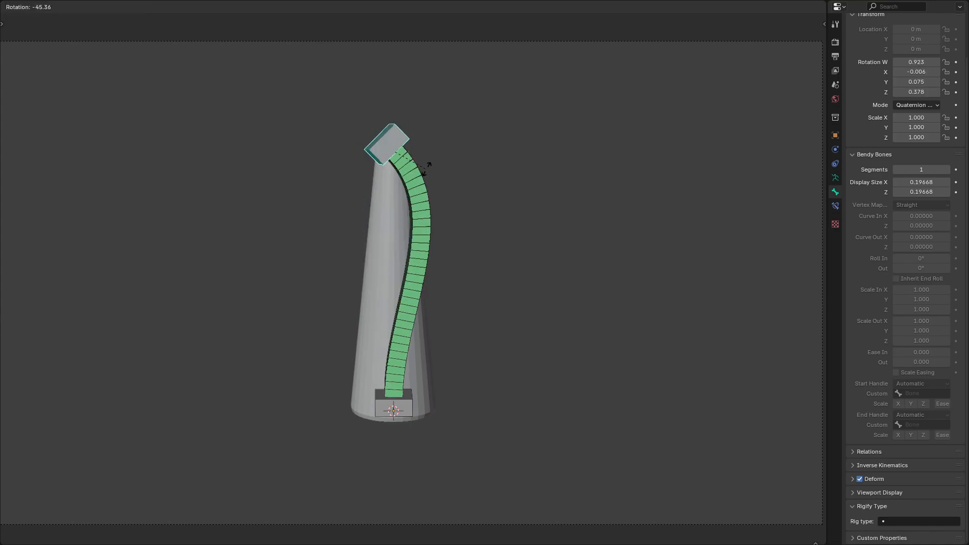
{"action": "key", "text": "Escape"}
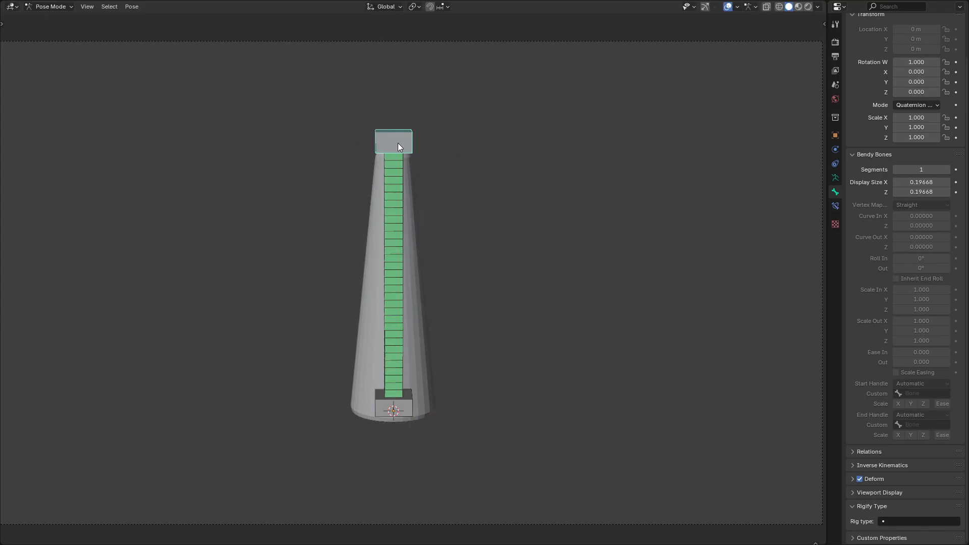
Step: In Edit Mode, disconnect the controller bone and clear its parent
{"action": "key", "text": "ctrl+Tab"}
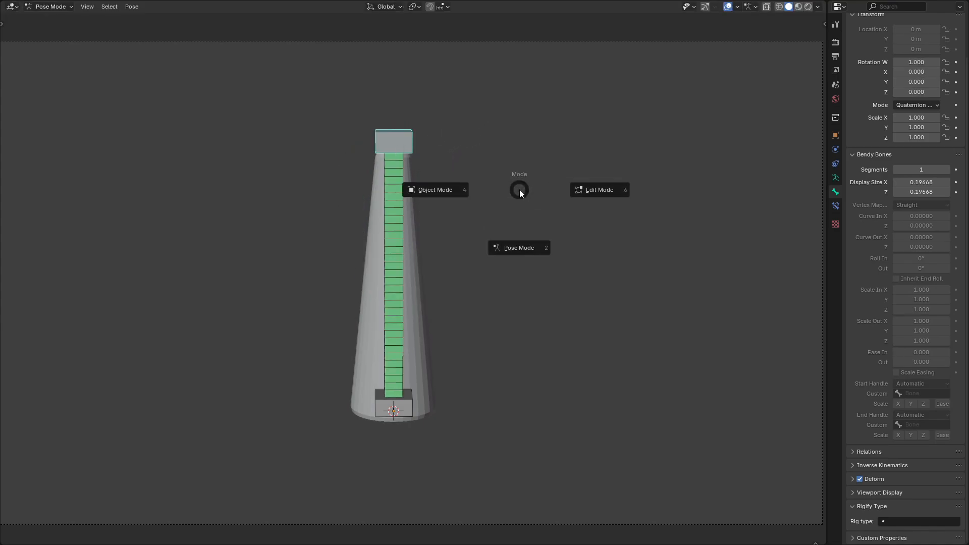
{"action": "left_click", "coordinate": [633, 191]}
{"action": "key", "text": "alt+p"}
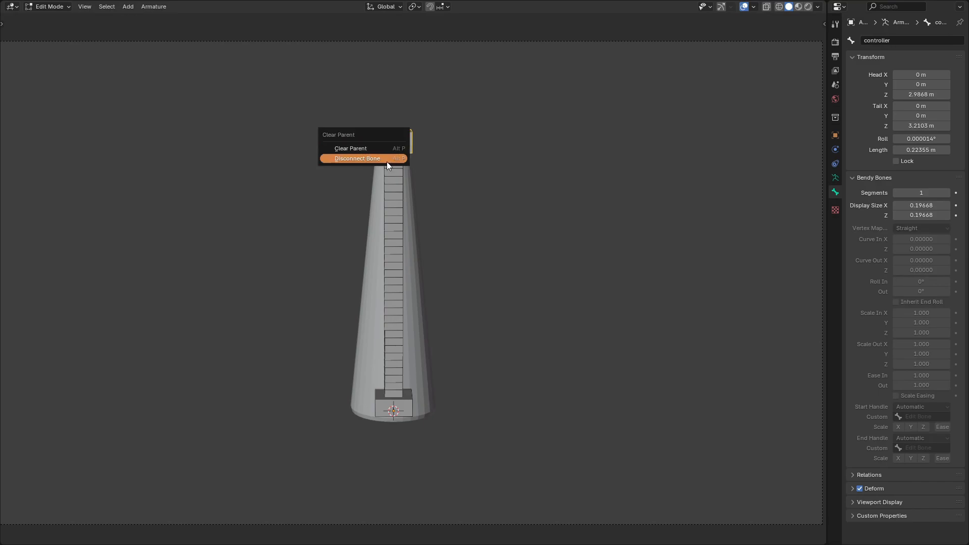
{"action": "left_click", "coordinate": [387, 161]}
{"action": "key", "text": "alt+p"}
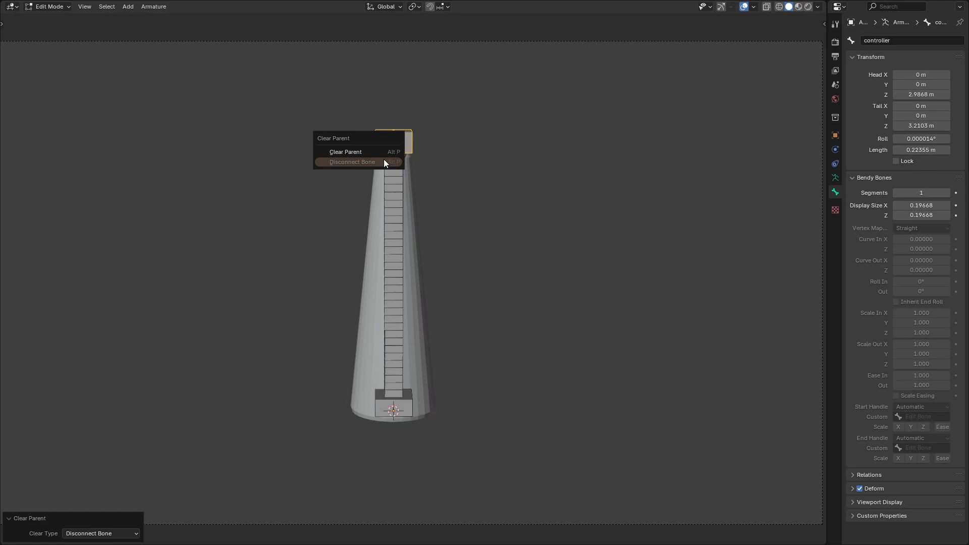
{"action": "left_click", "coordinate": [376, 150]}
Step: In Pose Mode, try moving and rotating the freed controller bone to test stretching and bending, and reset its rotation and location
{"action": "key", "text": "ctrl+Tab"}
{"action": "left_click", "coordinate": [379, 214]}
{"action": "key", "text": "g"}
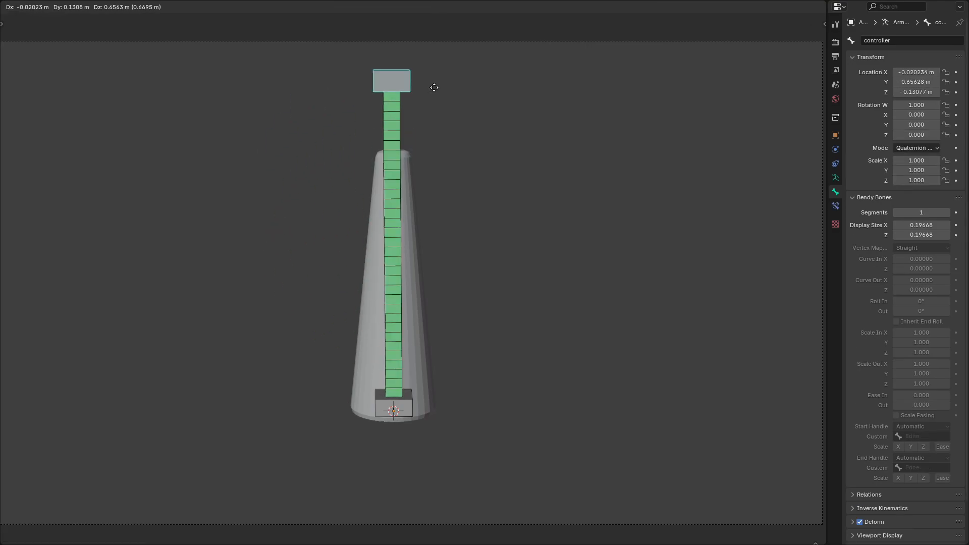
{"action": "right_click", "coordinate": [390, 164]}
{"action": "key", "text": "r"}
{"action": "left_click", "coordinate": [455, 56]}
{"action": "key", "text": "g"}
{"action": "left_click", "coordinate": [239, 153]}
{"action": "key", "text": "r"}
{"action": "left_click", "coordinate": [419, 303]}
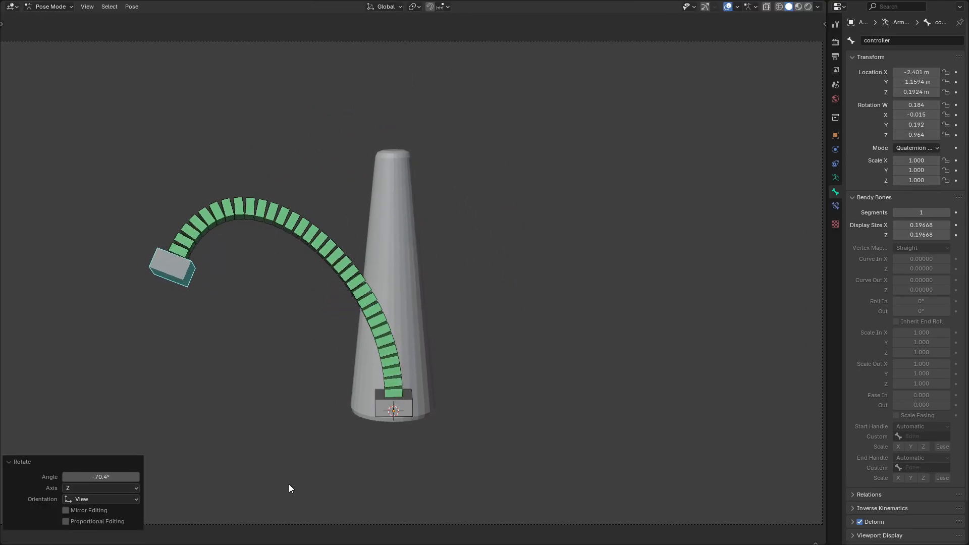
{"action": "key", "text": "alt+r"}
{"action": "key", "text": "alt+g"}
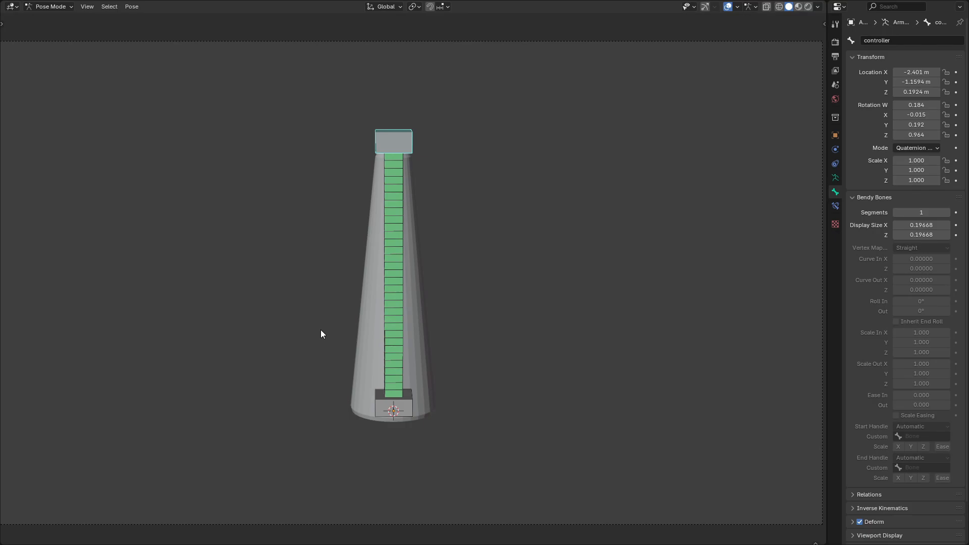
Step: In Object Mode, parent the tapered cylinder to the armature with automatic weights
{"action": "key", "text": "ctrl+Tab"}
{"action": "left_click", "coordinate": [322, 285]}
{"action": "left_click", "coordinate": [417, 283]}
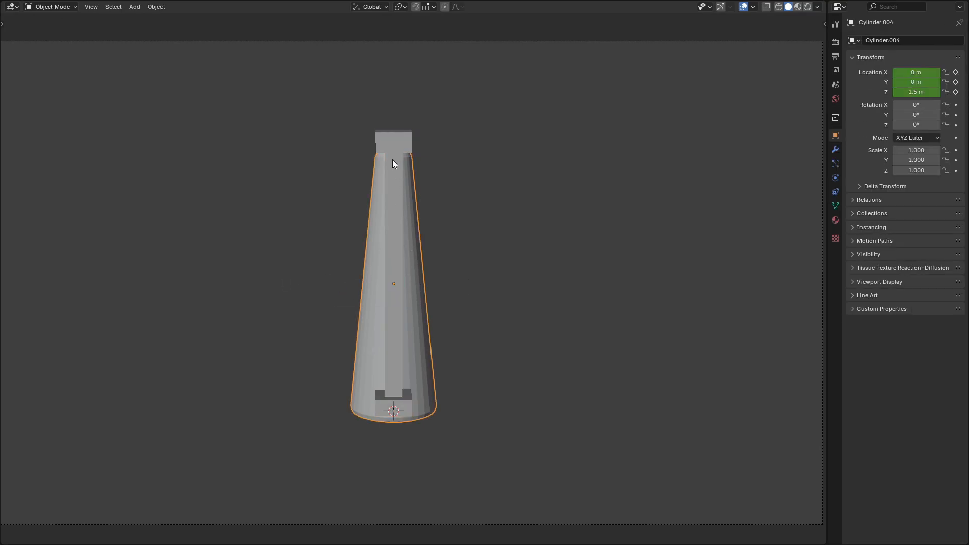
{"action": "left_click", "coordinate": [391, 146], "text": "shift"}
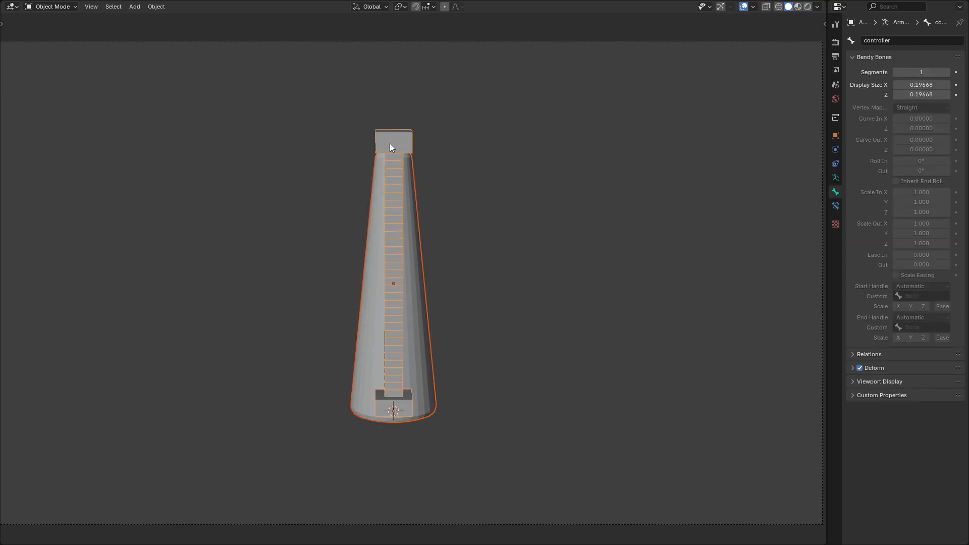
{"action": "key", "text": "ctrl+p"}
{"action": "left_click", "coordinate": [456, 209]}
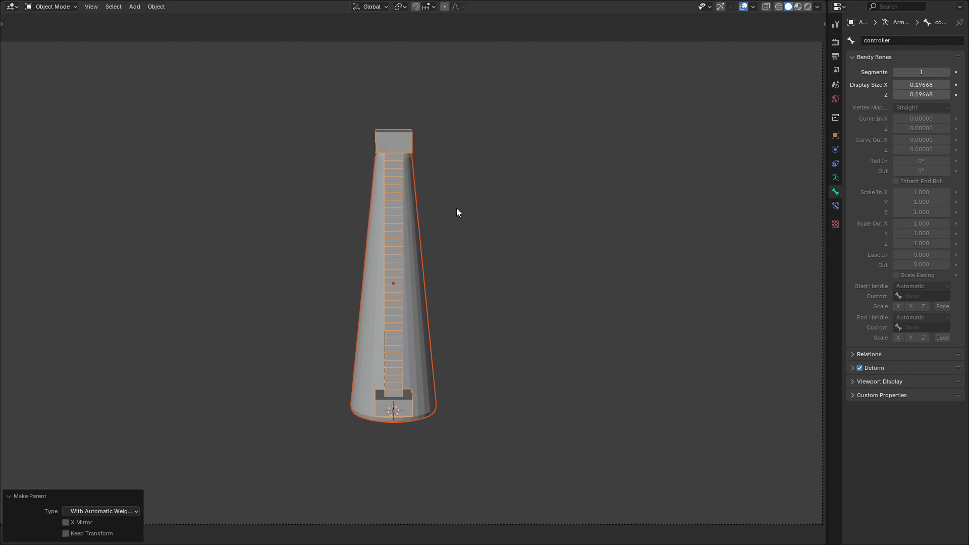
Step: Try rotating the controller bone in Pose Mode to test how the cylinder mesh deforms, and return to Object Mode
{"action": "key", "text": "ctrl+Tab"}
{"action": "left_click", "coordinate": [395, 201]}
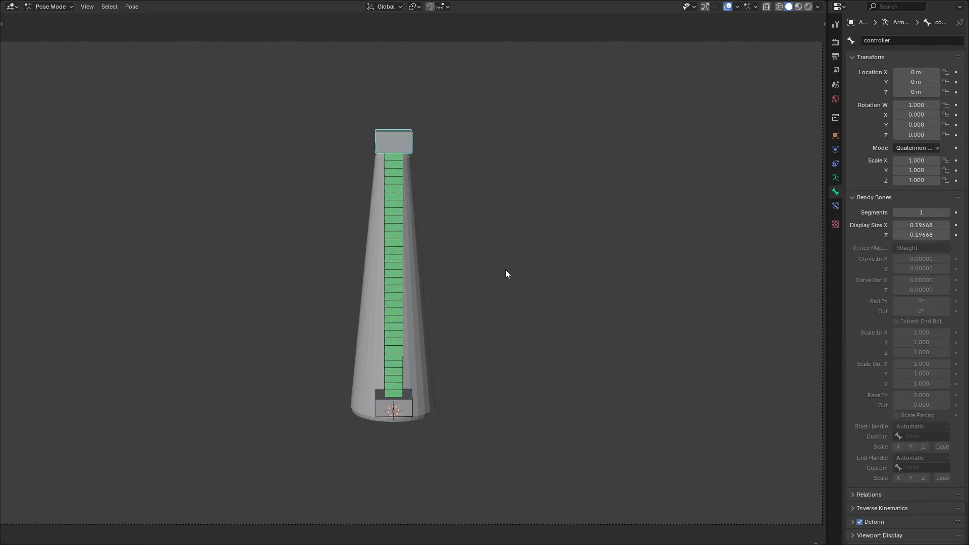
{"action": "key", "text": "r"}
{"action": "key", "text": "Escape"}
{"action": "key", "text": "ctrl+Tab"}
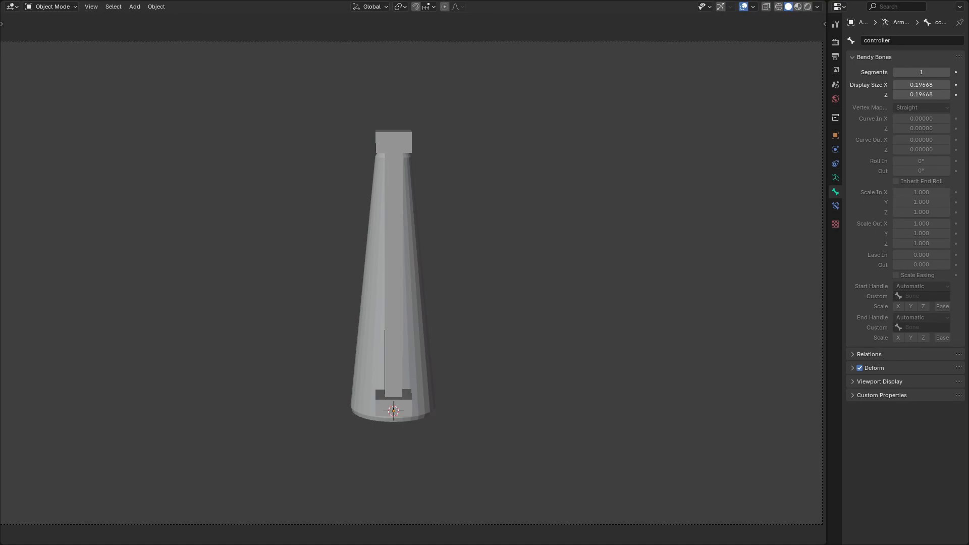
Step: Snap the 3D cursor to the controller bone in Edit Mode and return to Object Mode
{"action": "key", "text": "ctrl+Tab"}
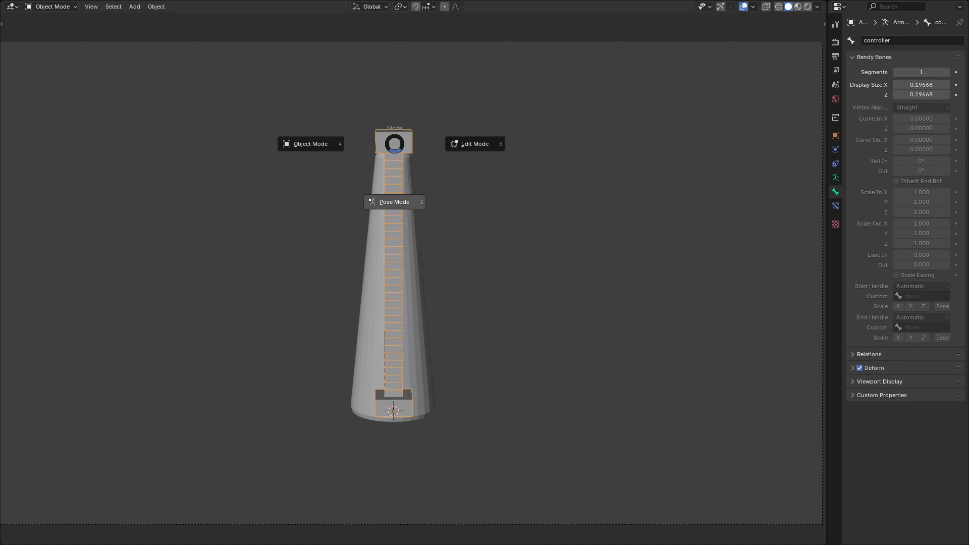
{"action": "left_click", "coordinate": [475, 144]}
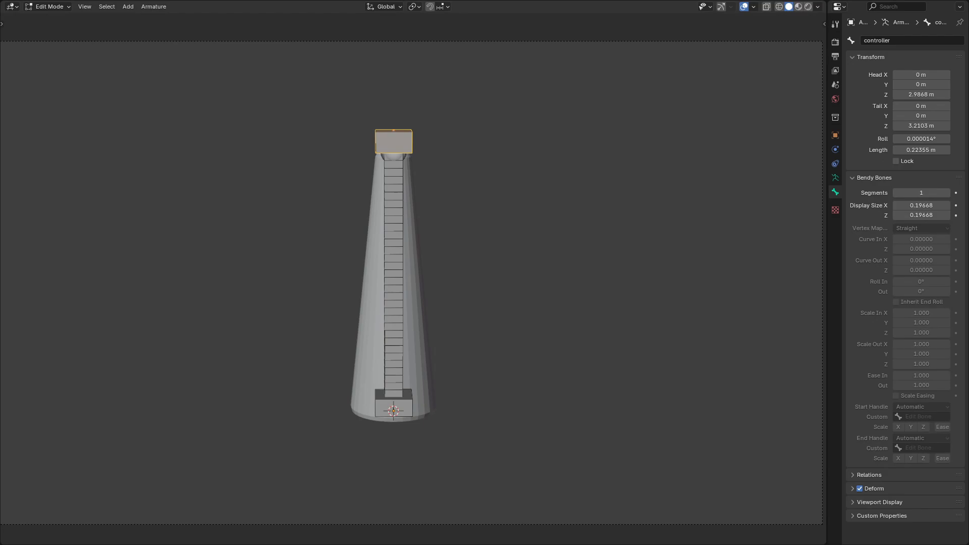
{"action": "key", "text": "shift+s"}
{"action": "key", "text": "2"}
{"action": "key", "text": "Tab"}
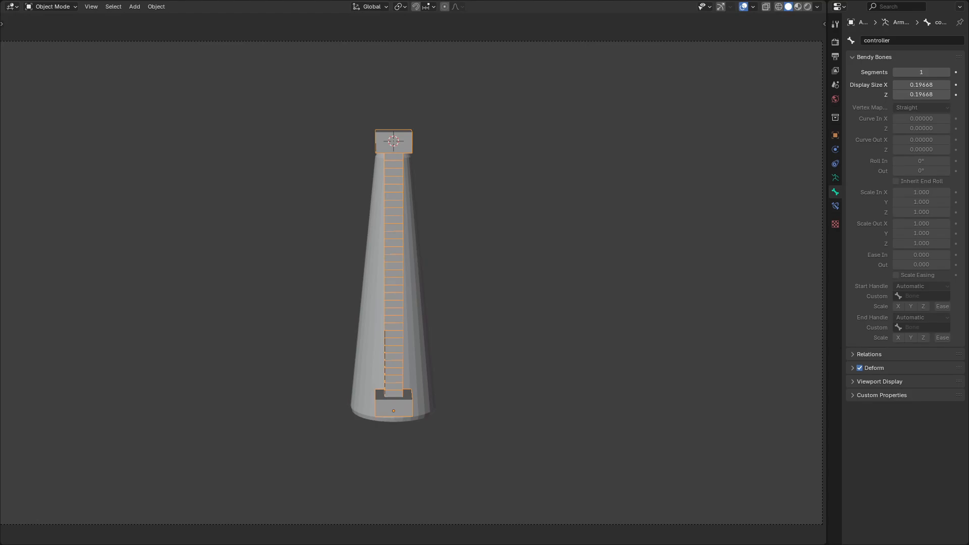
Step: Add a Plain Axes empty at the 3D cursor and scale it down to about 0.579
{"action": "key", "text": "shift+a"}
{"action": "mouse_move", "coordinate": [444, 173]}
{"action": "left_click", "coordinate": [520, 173]}
{"action": "key", "text": "s"}
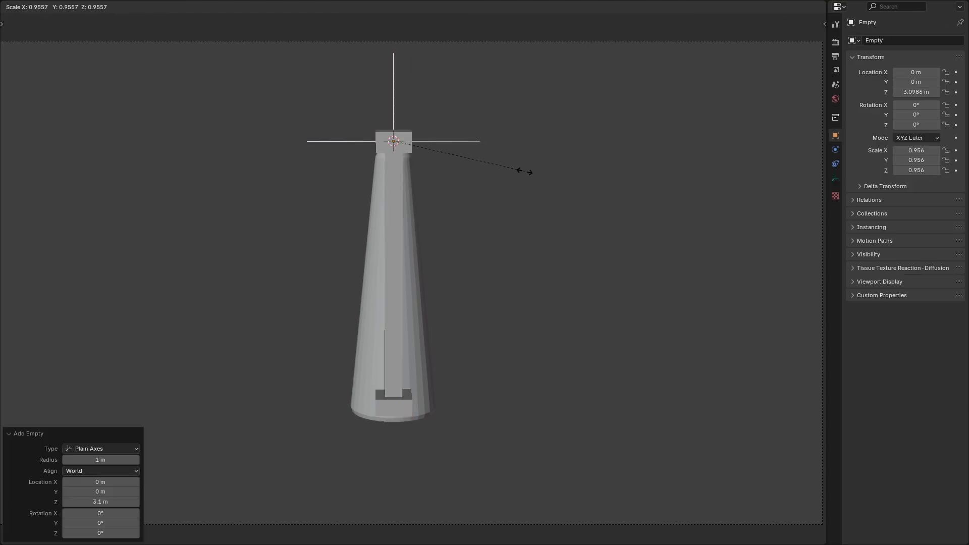
{"action": "left_click", "coordinate": [472, 159]}
Step: In Pose Mode, add a Copy Transforms constraint to the controller bone with the Empty as its target
{"action": "left_click", "coordinate": [402, 143]}
{"action": "key", "text": "Tab"}
{"action": "left_click", "coordinate": [401, 199]}
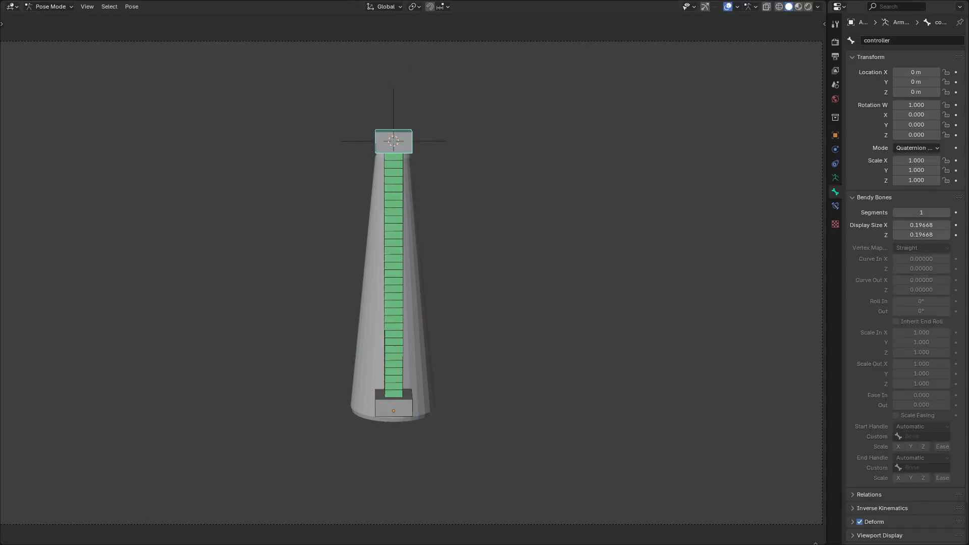
{"action": "left_click", "coordinate": [835, 206]}
{"action": "left_click", "coordinate": [903, 40]}
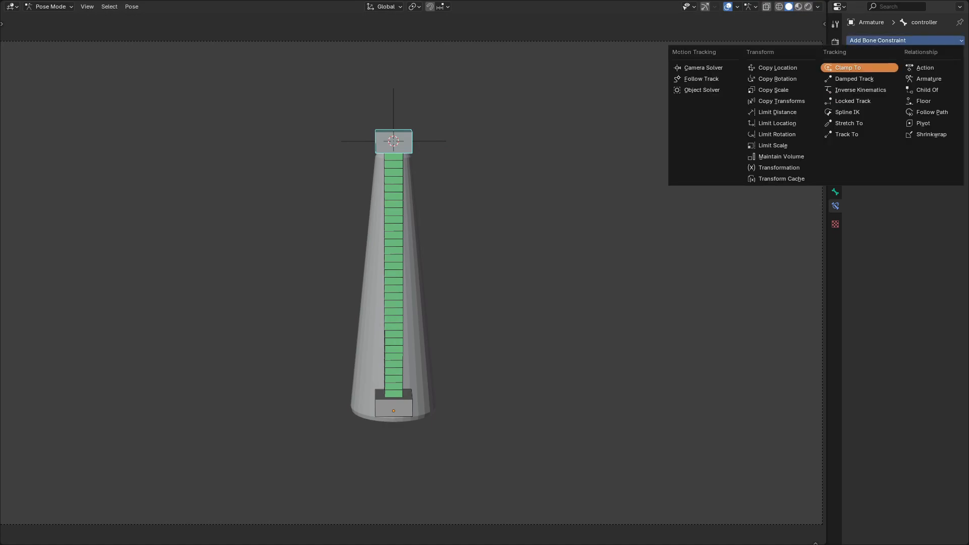
{"action": "left_click", "coordinate": [781, 100]}
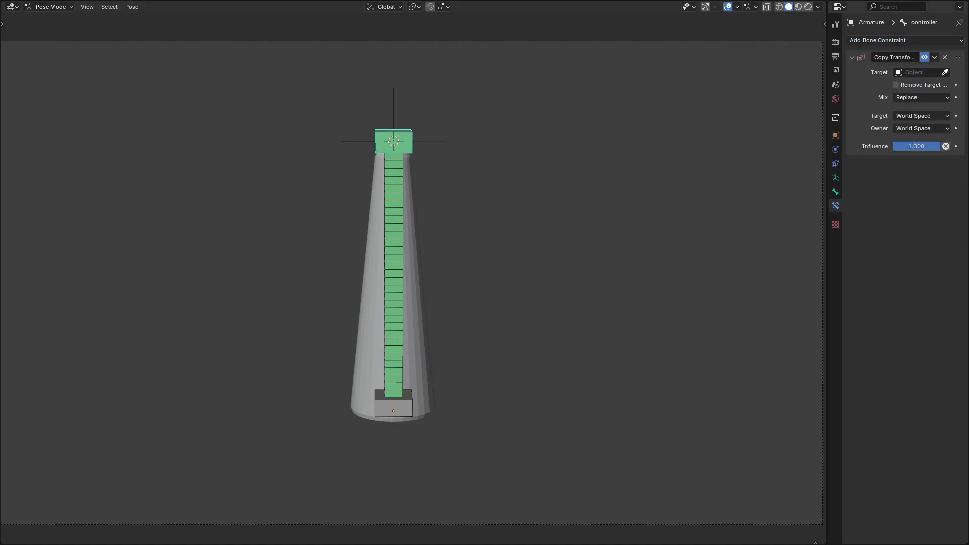
{"action": "left_click", "coordinate": [944, 72]}
{"action": "left_click", "coordinate": [394, 92]}
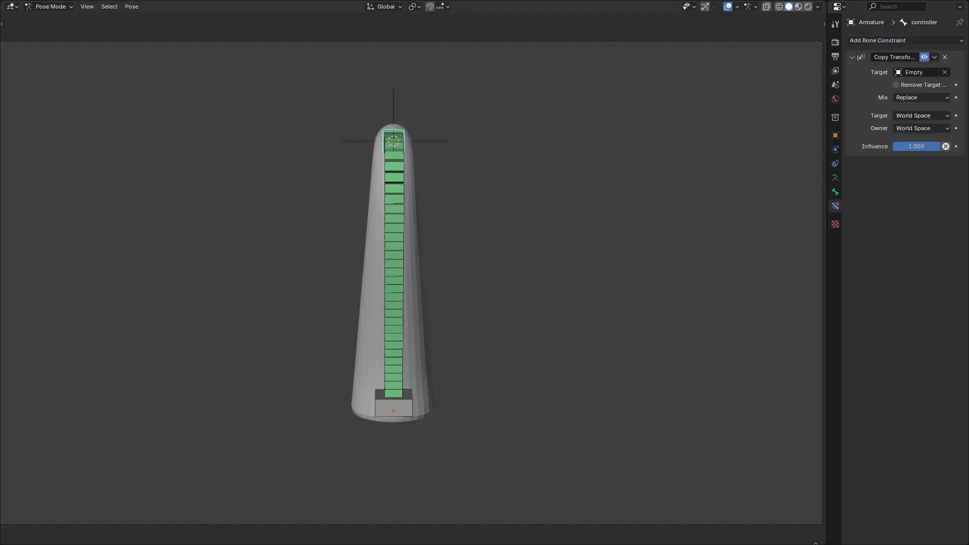
Step: In Object Mode, rotate the Empty 90° about the global X axis and clear the selection
{"action": "key", "text": "ctrl+Tab"}
{"action": "left_click", "coordinate": [452, 142]}
{"action": "left_click", "coordinate": [438, 141]}
{"action": "type", "text": "r"}
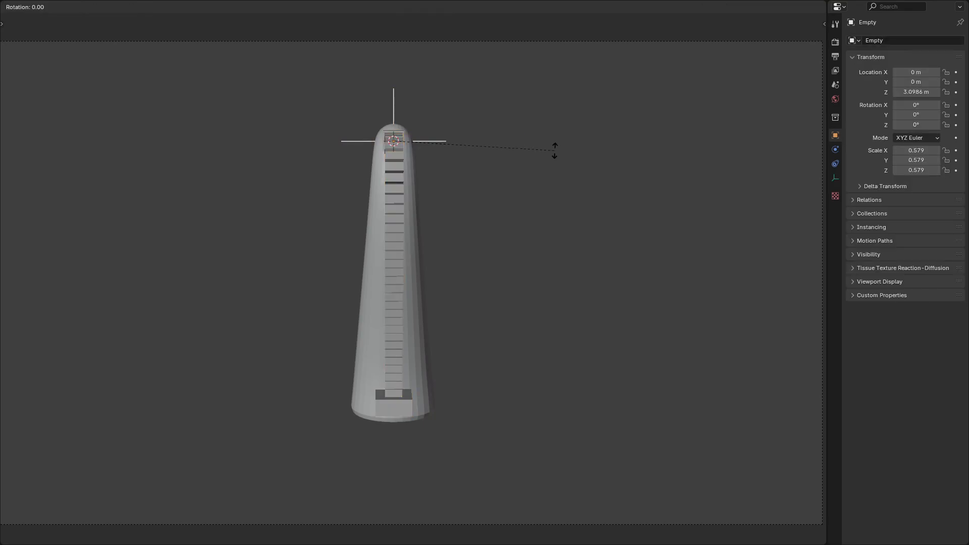
{"action": "type", "text": "x90"}
{"action": "key", "text": "Return"}
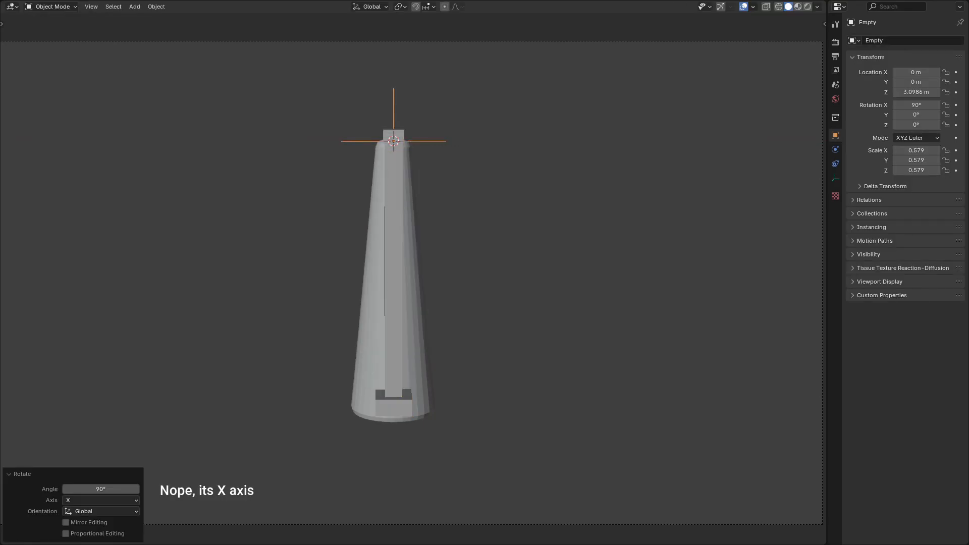
{"action": "key", "text": "alt+a"}
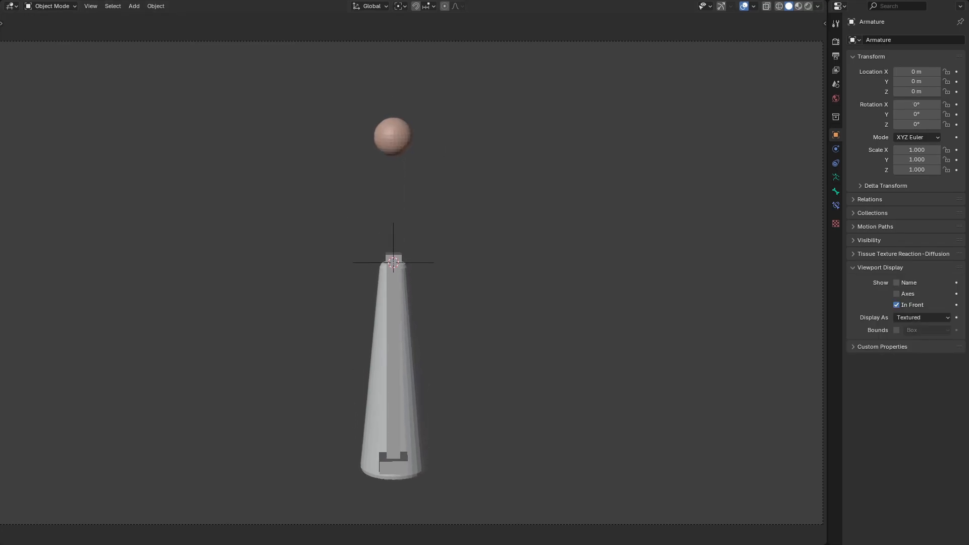
Step: Switch the viewport's Studio lighting to the third preset
{"action": "left_click", "coordinate": [817, 6]}
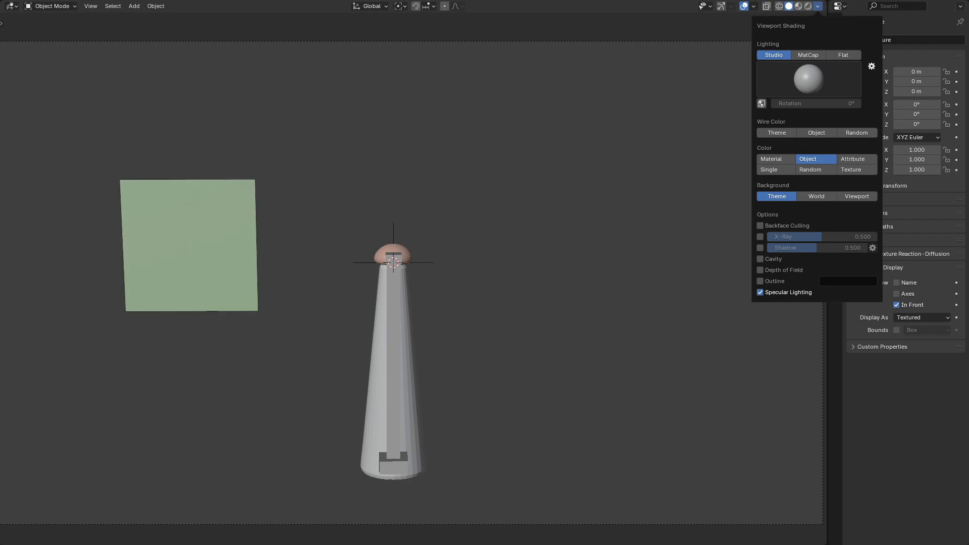
{"action": "left_click", "coordinate": [809, 79]}
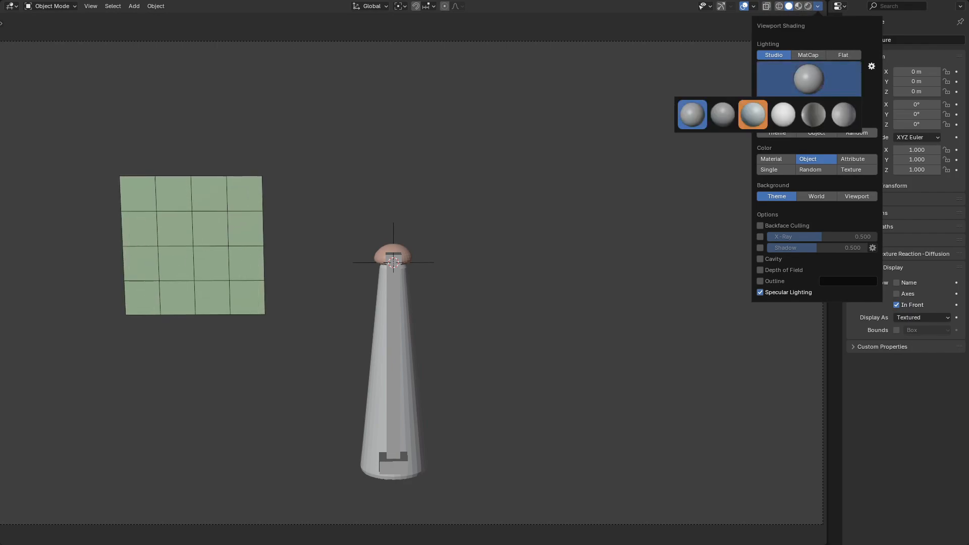
{"action": "left_click", "coordinate": [753, 114]}
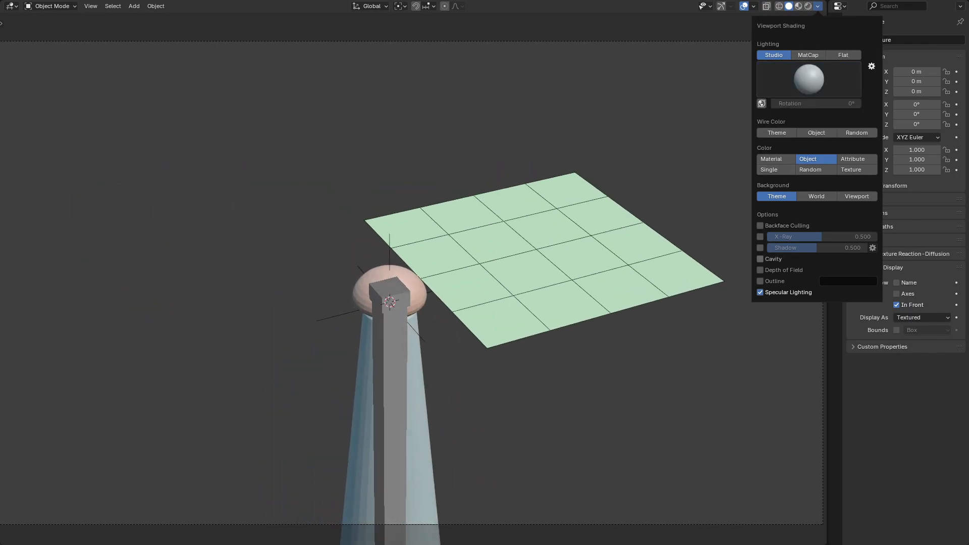
Step: Enable Cavity in the viewport shading, apply the leaf plane's Subdivision modifier and clear the selection
{"action": "left_click", "coordinate": [760, 259]}
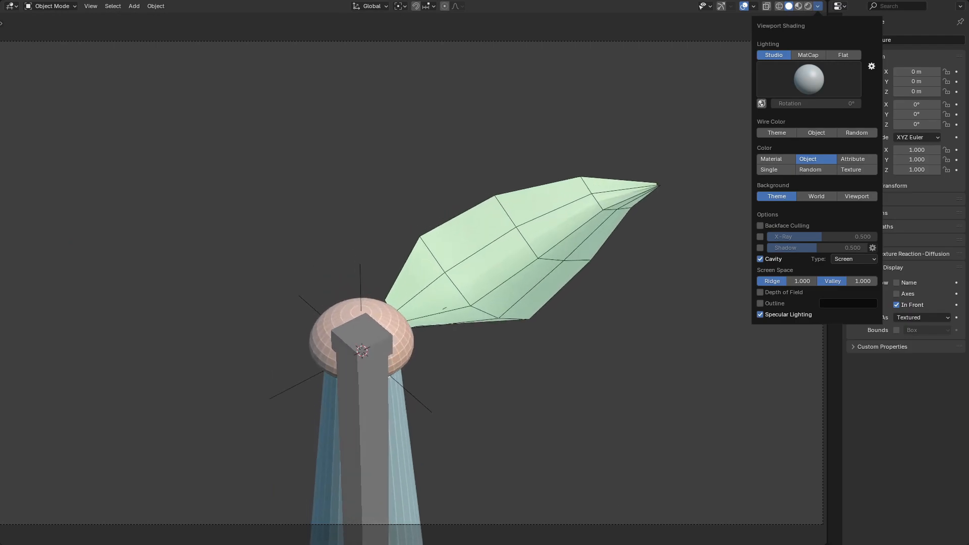
{"action": "left_click", "coordinate": [520, 253]}
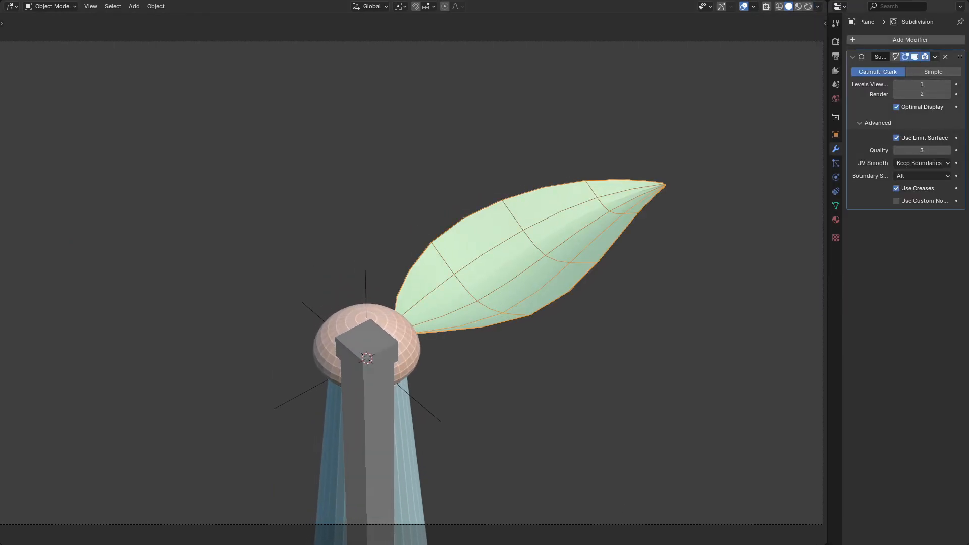
{"action": "left_click", "coordinate": [935, 56]}
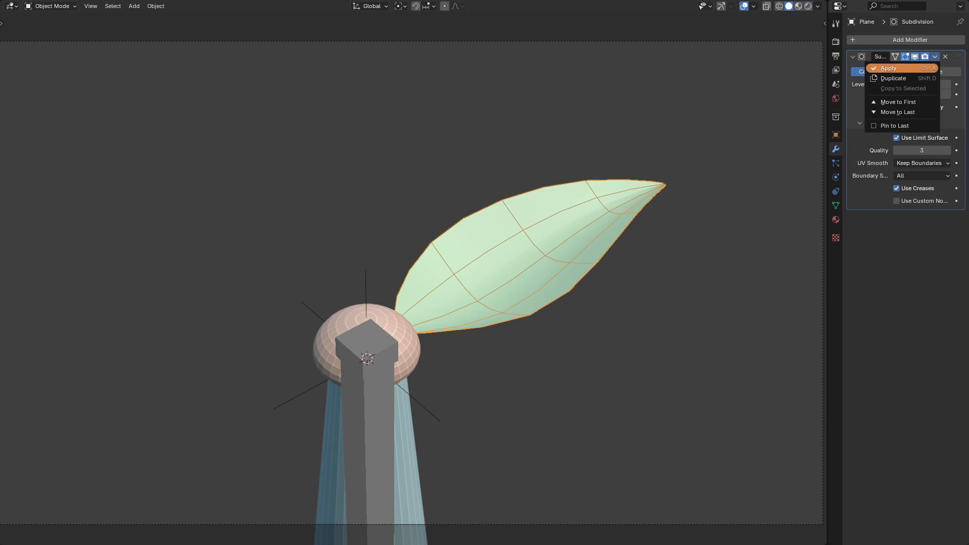
{"action": "left_click", "coordinate": [888, 68]}
{"action": "key", "text": "alt+a"}
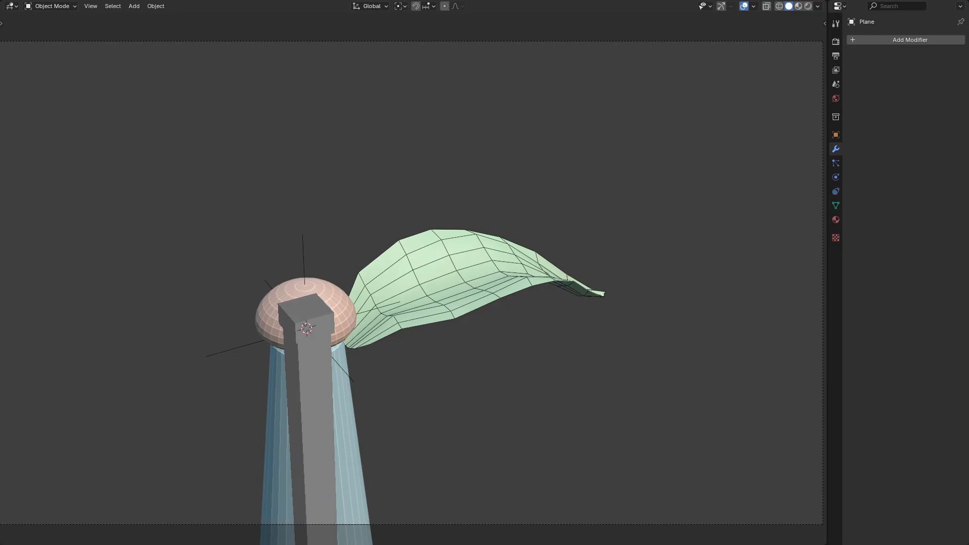
Step: Add a Displace modifier to the leaf plane and create a new texture for it
{"action": "left_click", "coordinate": [868, 40]}
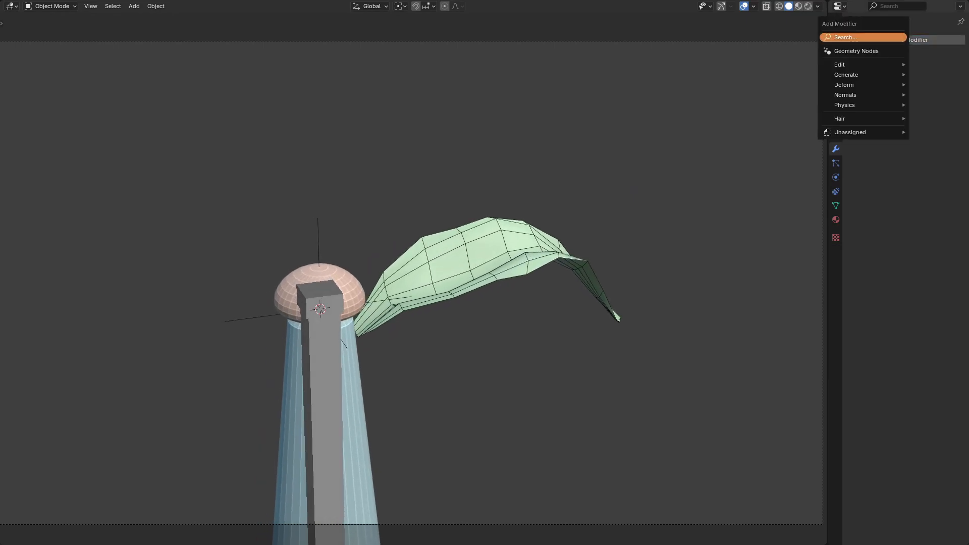
{"action": "type", "text": "dis"}
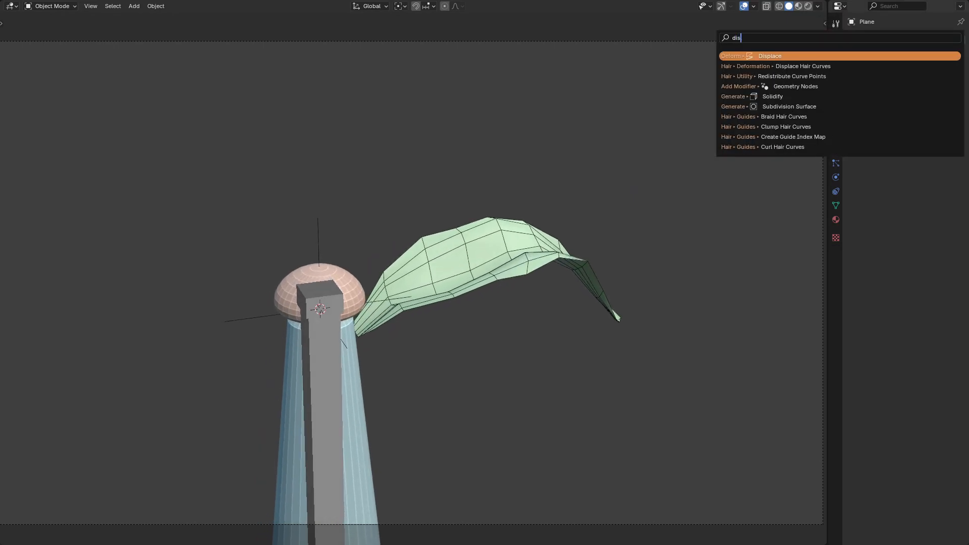
{"action": "key", "text": "Return"}
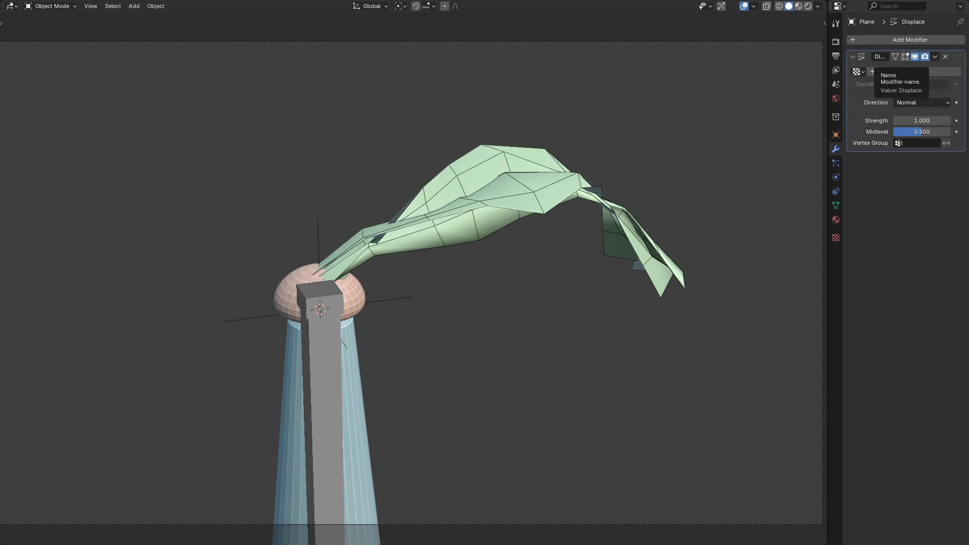
{"action": "left_click", "coordinate": [911, 72]}
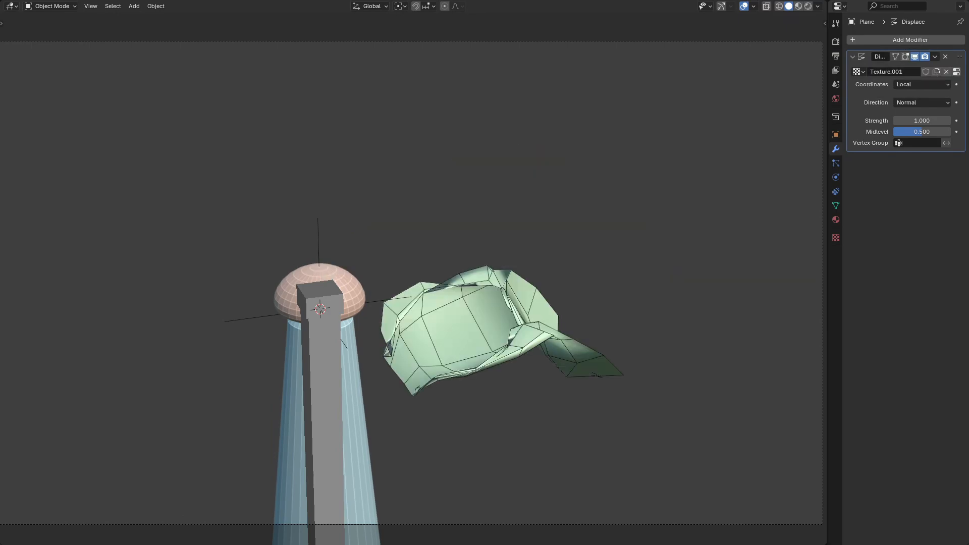
Step: Set the displacement texture's type to Distorted Noise with a distortion amount of 0.340
{"action": "left_click", "coordinate": [836, 238]}
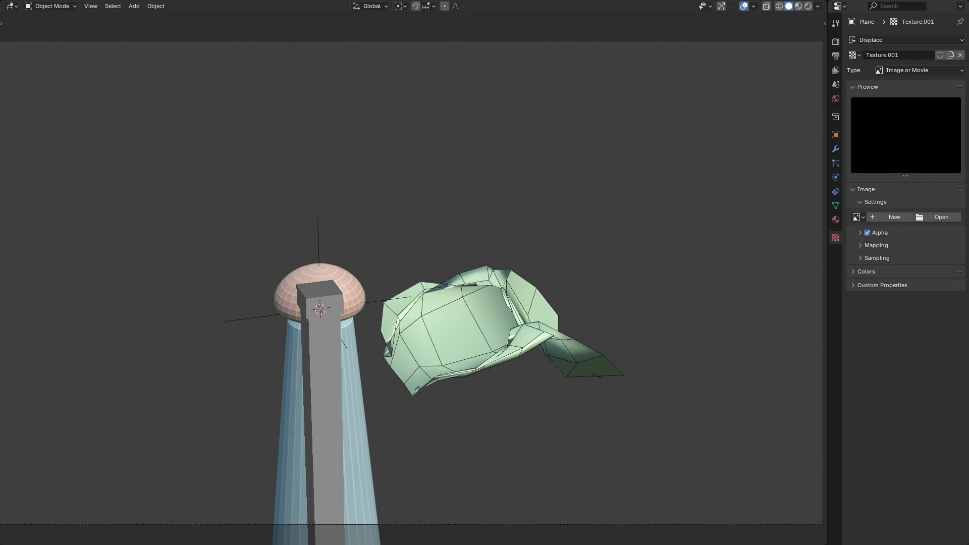
{"action": "left_click", "coordinate": [910, 70]}
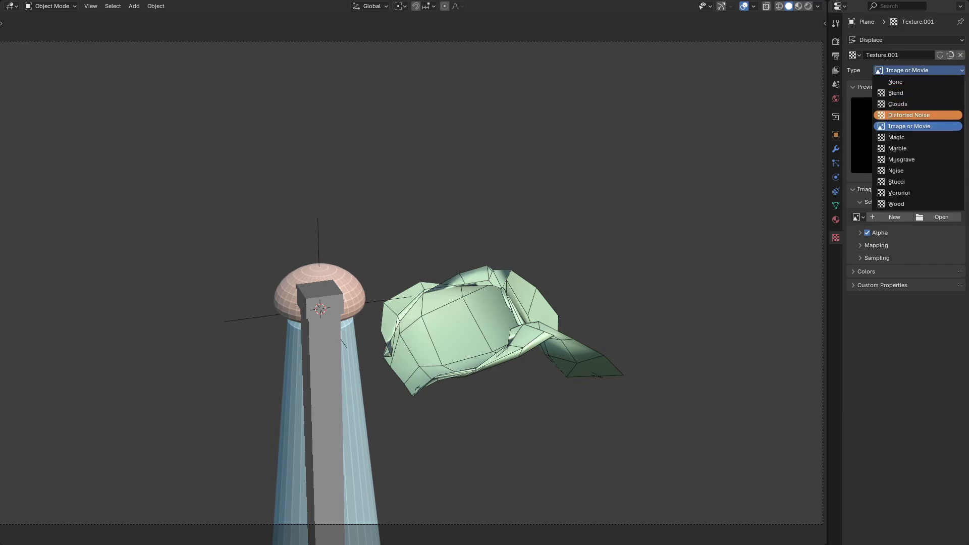
{"action": "left_click", "coordinate": [908, 115]}
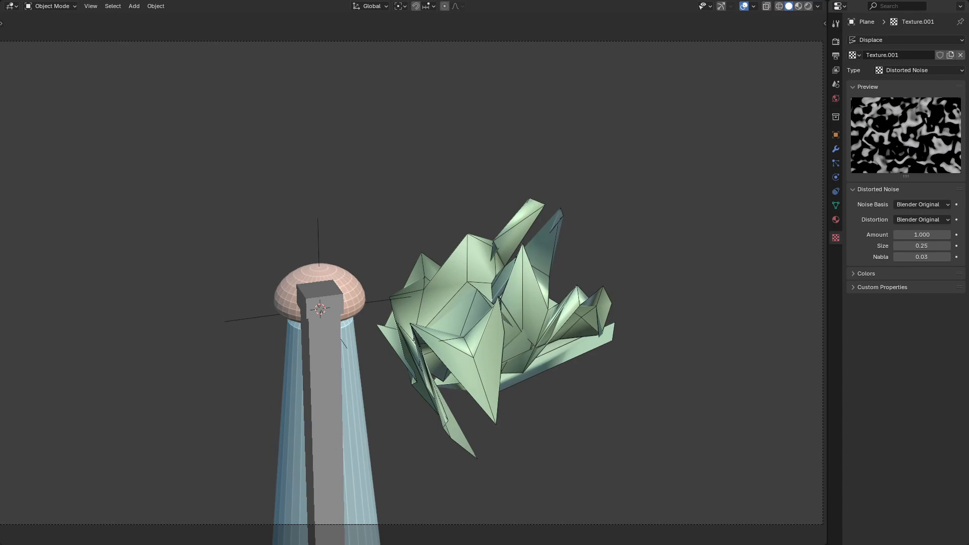
{"action": "left_click_drag", "start_coordinate": [922, 234], "coordinate": [905, 235]}
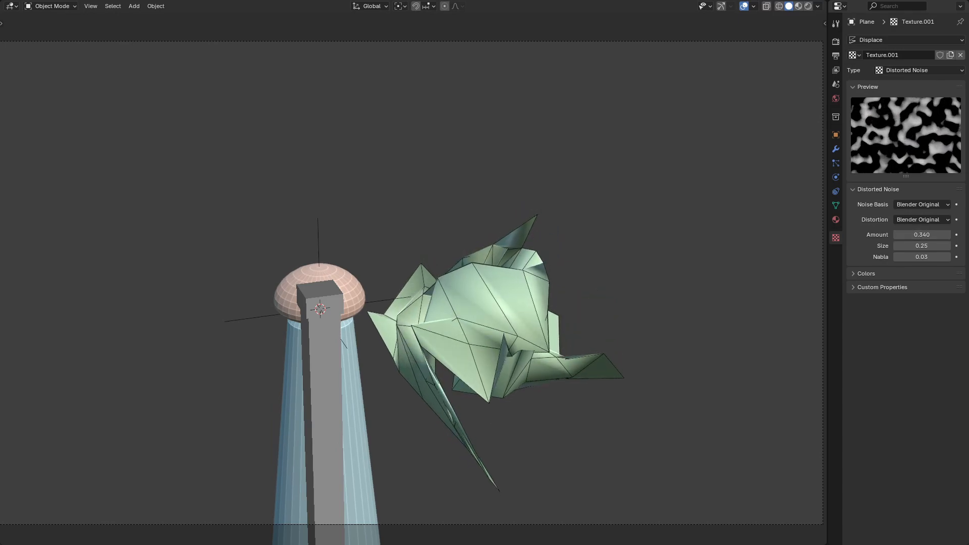
Step: Set the leaf's Displace strength to 0.060 and apply the modifier
{"action": "left_click", "coordinate": [835, 149]}
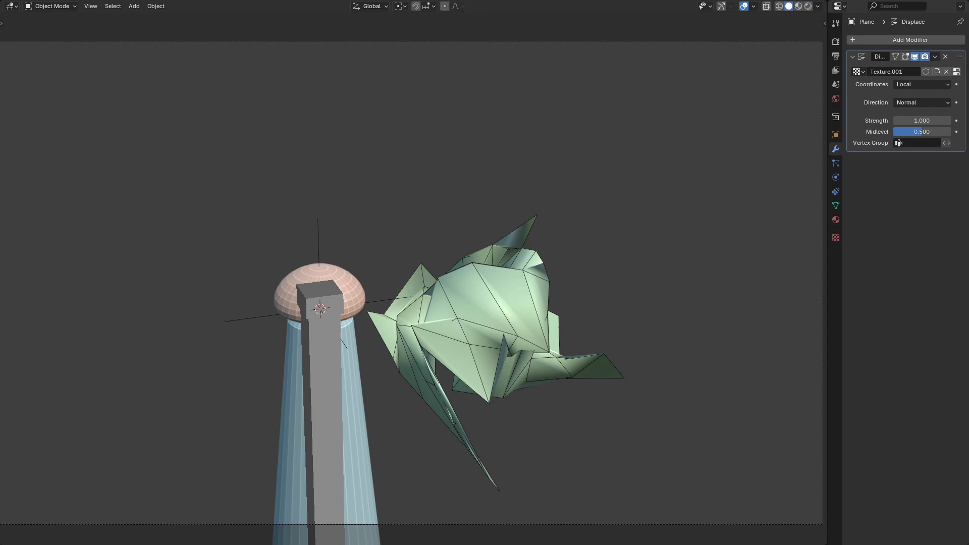
{"action": "left_click_drag", "start_coordinate": [922, 120], "coordinate": [896, 120]}
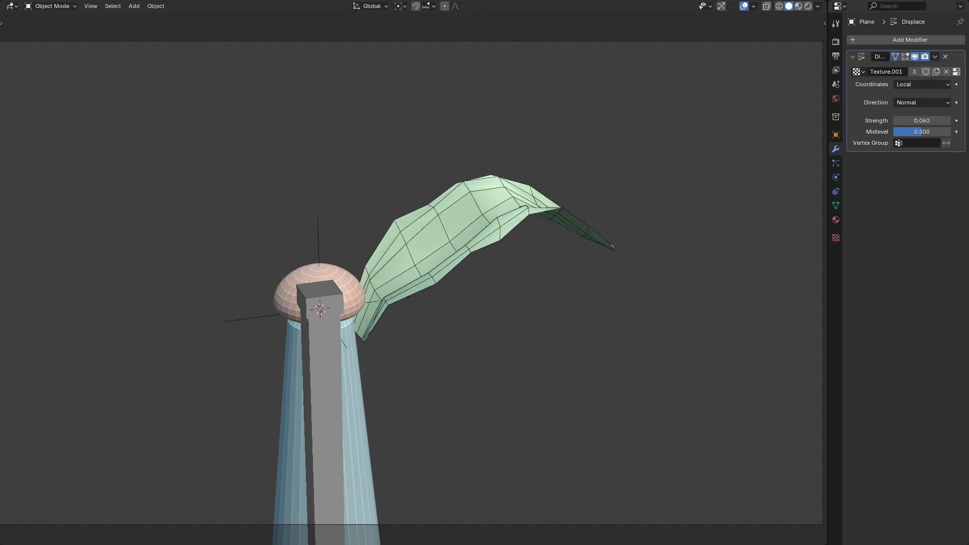
{"action": "left_click", "coordinate": [935, 57]}
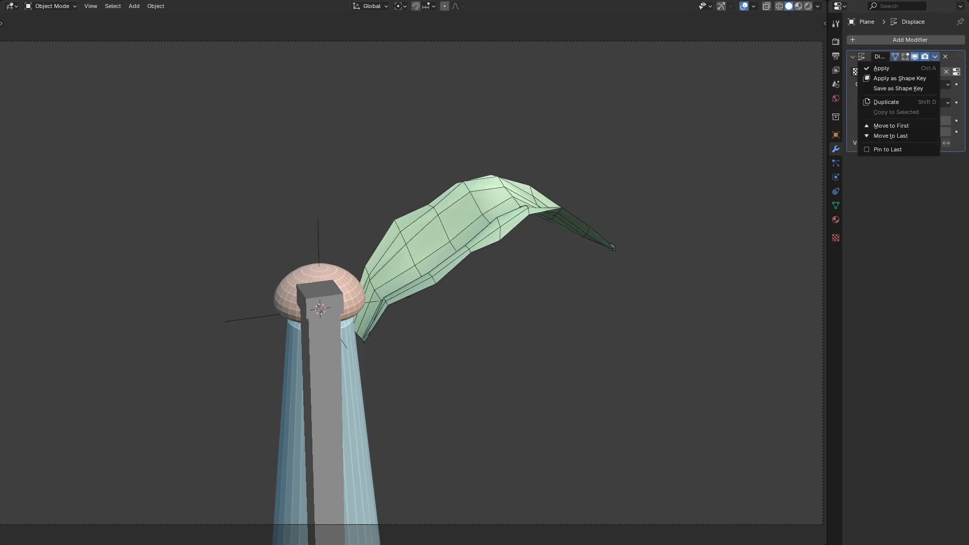
{"action": "left_click", "coordinate": [889, 68]}
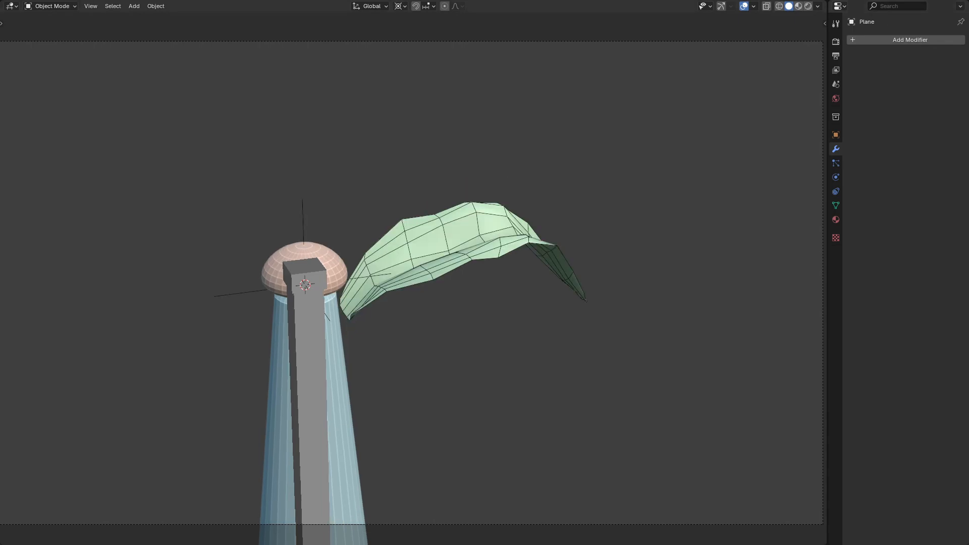
Step: Hide the bones in the viewport overlays and lower the wireframe overlay's opacity
{"action": "middle_click_drag", "start_coordinate": [454, 283], "coordinate": [502, 296]}
{"action": "left_click", "coordinate": [754, 6]}
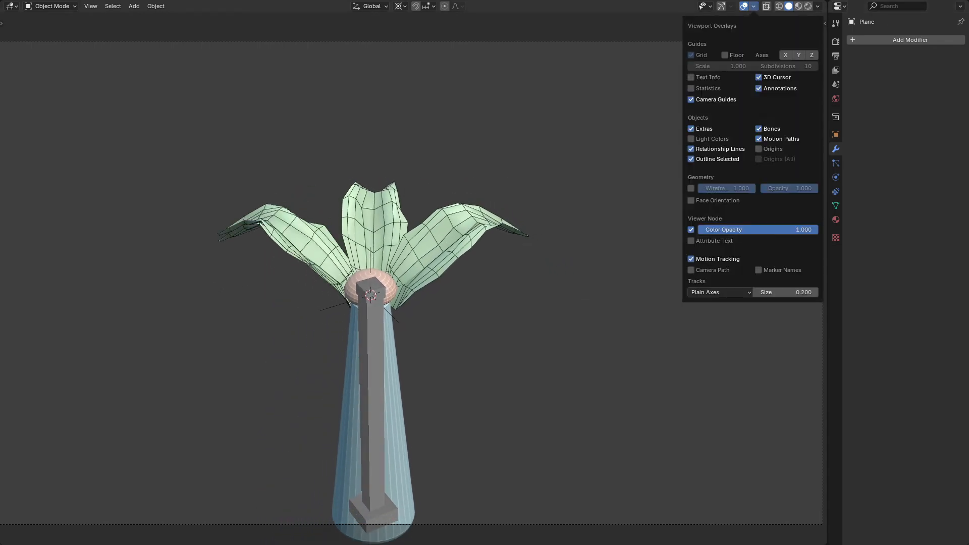
{"action": "left_click", "coordinate": [758, 129]}
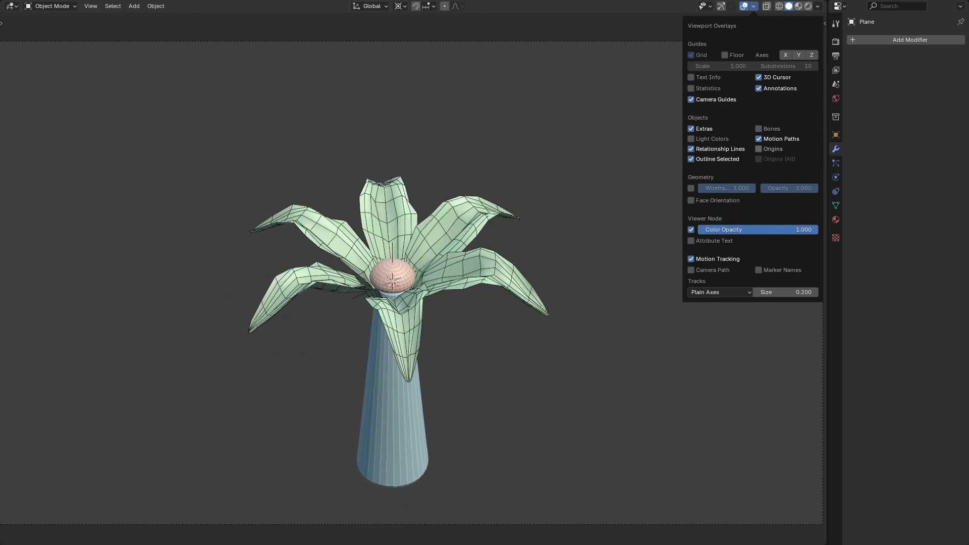
{"action": "left_click_drag", "start_coordinate": [803, 189], "coordinate": [744, 188]}
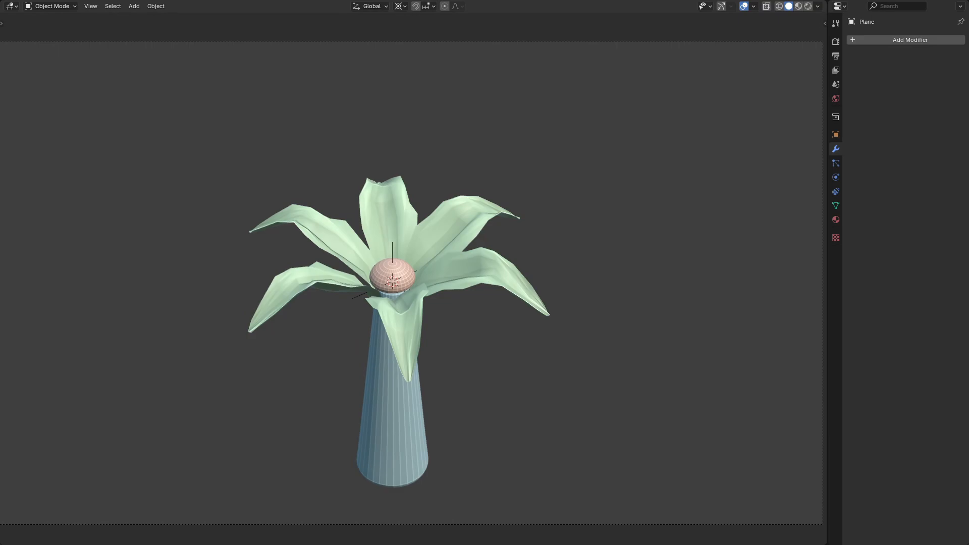
Step: Add a Triangulate modifier to the tapered cylinder trunk
{"action": "middle_click_drag", "start_coordinate": [404, 303], "coordinate": [392, 254], "text": "shift"}
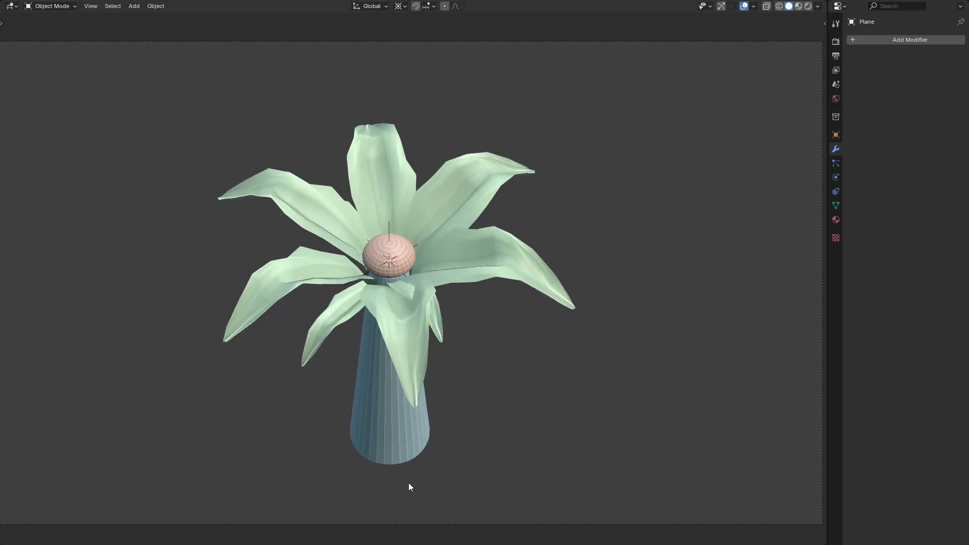
{"action": "left_click", "coordinate": [396, 459]}
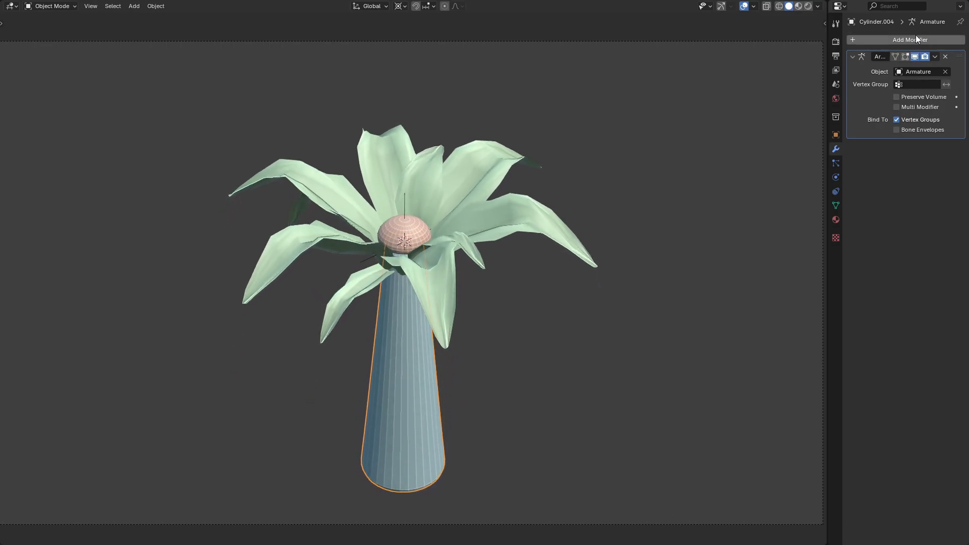
{"action": "left_click", "coordinate": [916, 36]}
{"action": "left_click", "coordinate": [916, 35]}
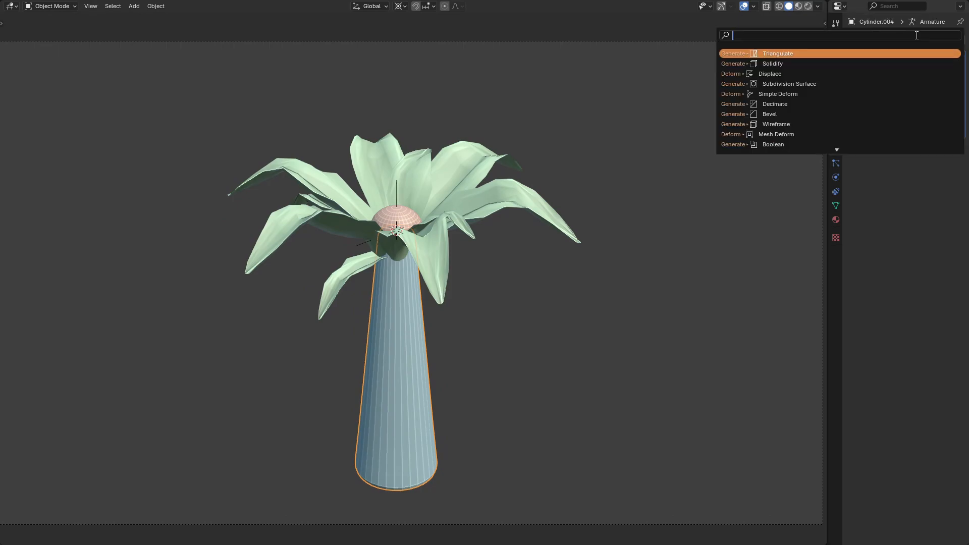
{"action": "left_click", "coordinate": [892, 54]}
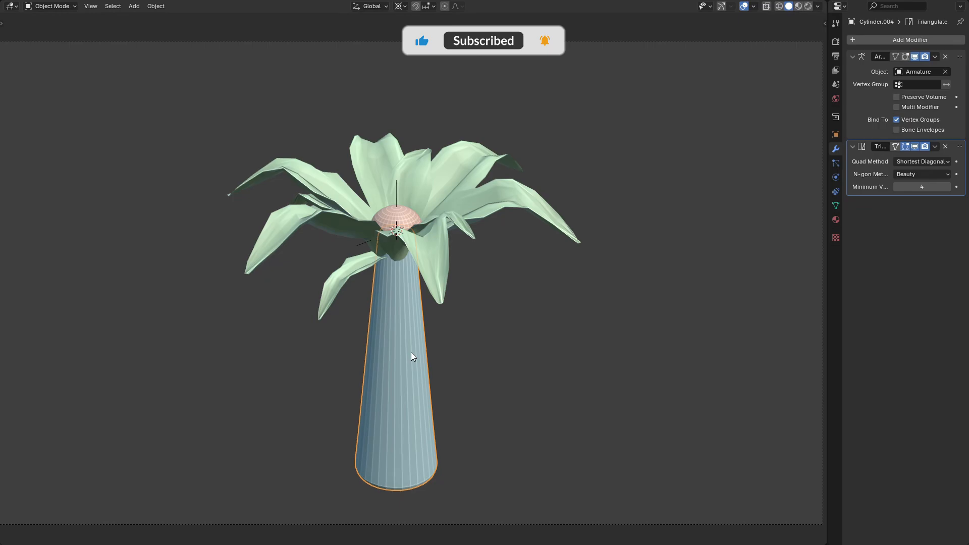
Step: Move the trunk's Triangulate modifier above the Armature modifier and apply it
{"action": "left_click_drag", "start_coordinate": [959, 146], "coordinate": [958, 55]}
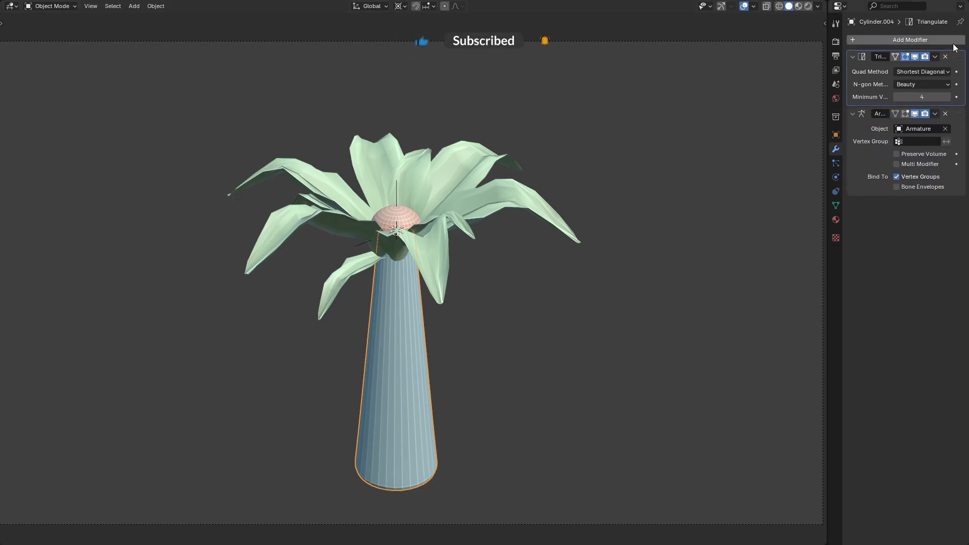
{"action": "left_click", "coordinate": [935, 57]}
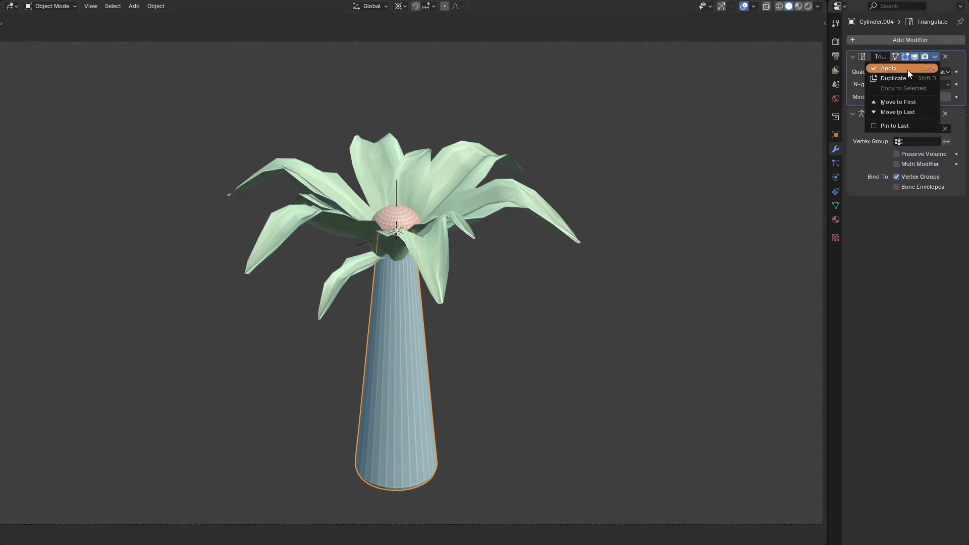
{"action": "left_click", "coordinate": [907, 69]}
Step: In Edit Mode, run Select Random on the trunk's vertices with the Deselect action and a raised ratio
{"action": "left_click", "coordinate": [455, 349]}
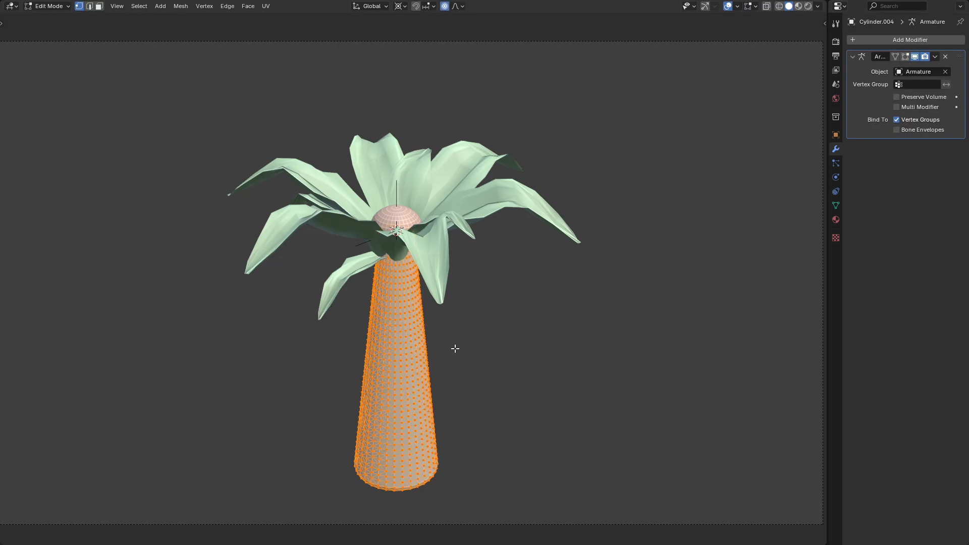
{"action": "left_click", "coordinate": [143, 7]}
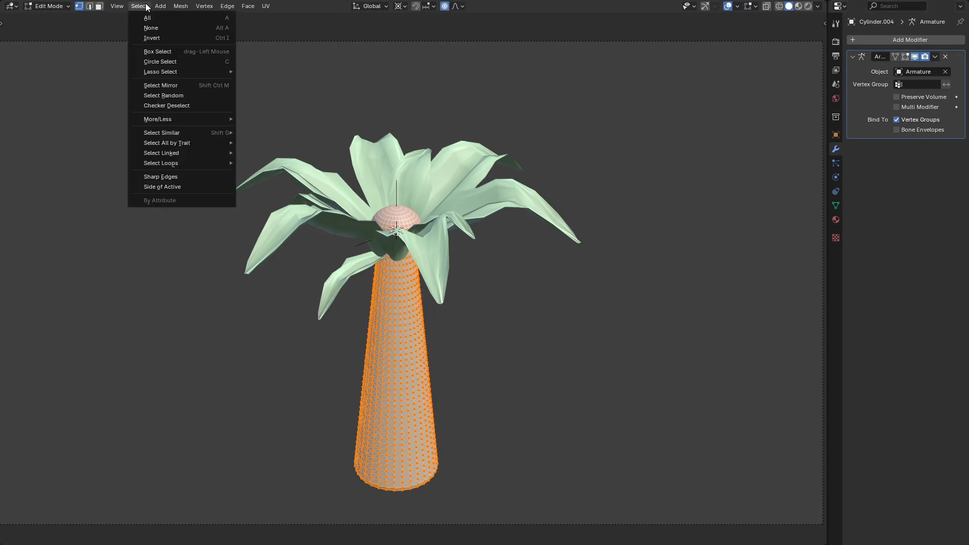
{"action": "left_click", "coordinate": [163, 95]}
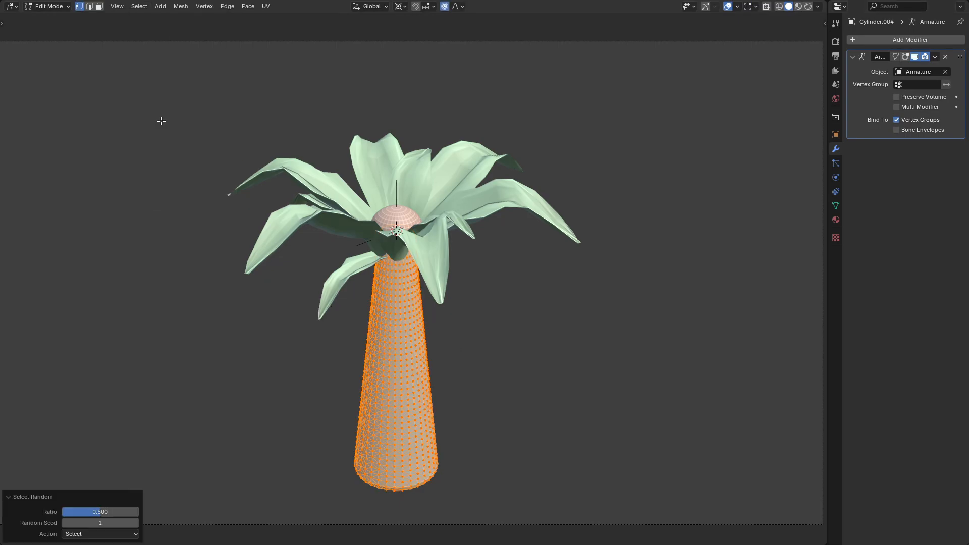
{"action": "left_click", "coordinate": [101, 533]}
{"action": "left_click", "coordinate": [106, 522]}
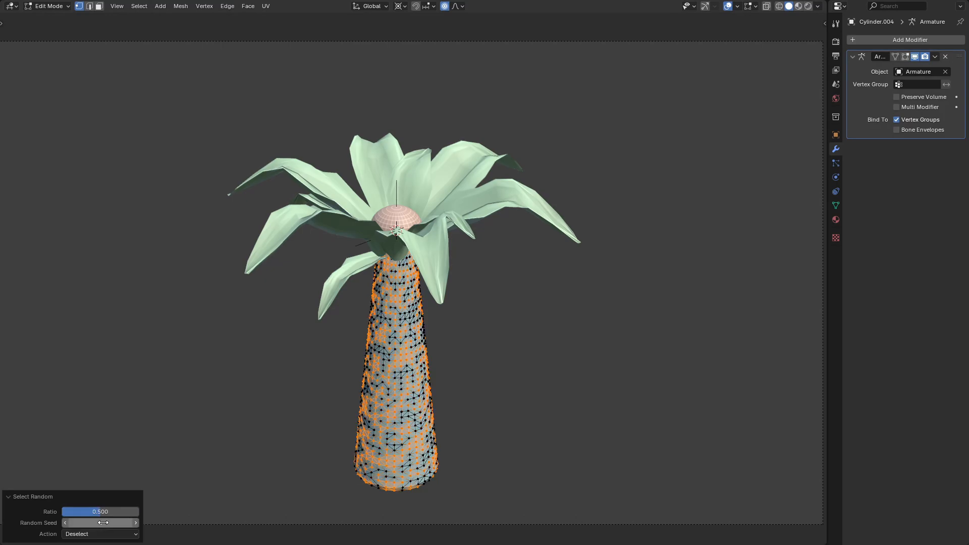
{"action": "mouse_move", "coordinate": [100, 511]}
{"action": "left_mouse_down"}
{"action": "mouse_move", "coordinate": [73, 511]}
{"action": "mouse_move", "coordinate": [131, 511]}
{"action": "mouse_move", "coordinate": [117, 511]}
{"action": "left_mouse_up"}
Step: In face selection, grow the random patches on the trunk and extrude them along their normals by -0.0216 m
{"action": "left_click", "coordinate": [99, 7]}
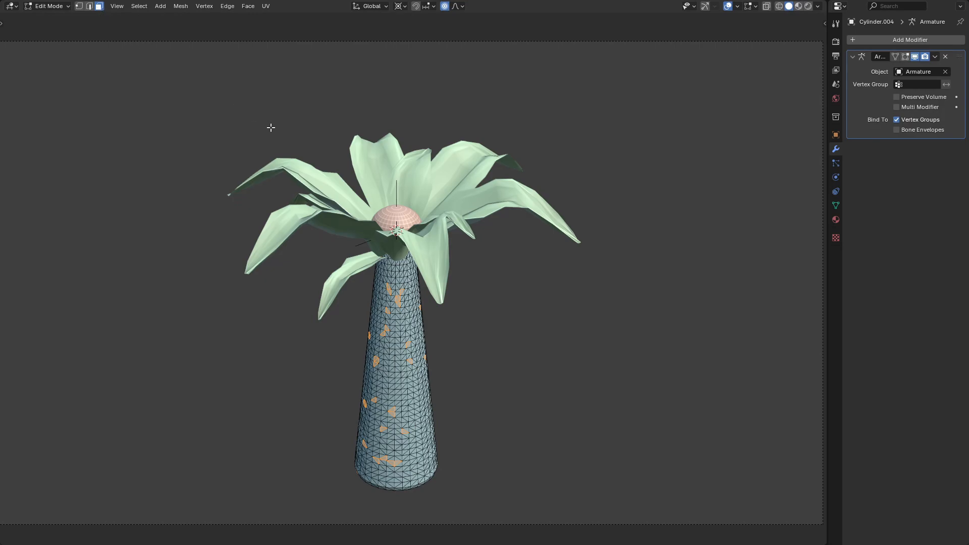
{"action": "key", "text": "ctrl+KP_Add"}
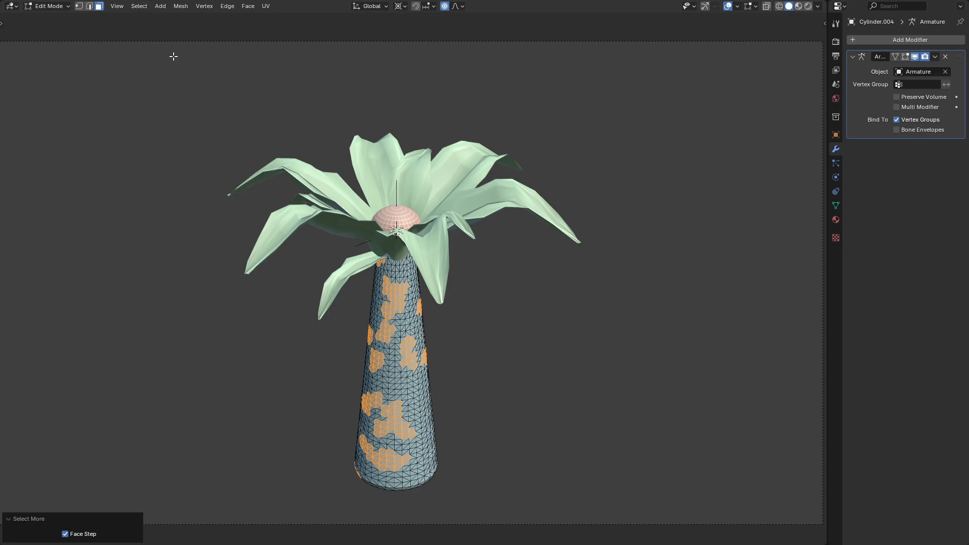
{"action": "key", "text": "alt+e"}
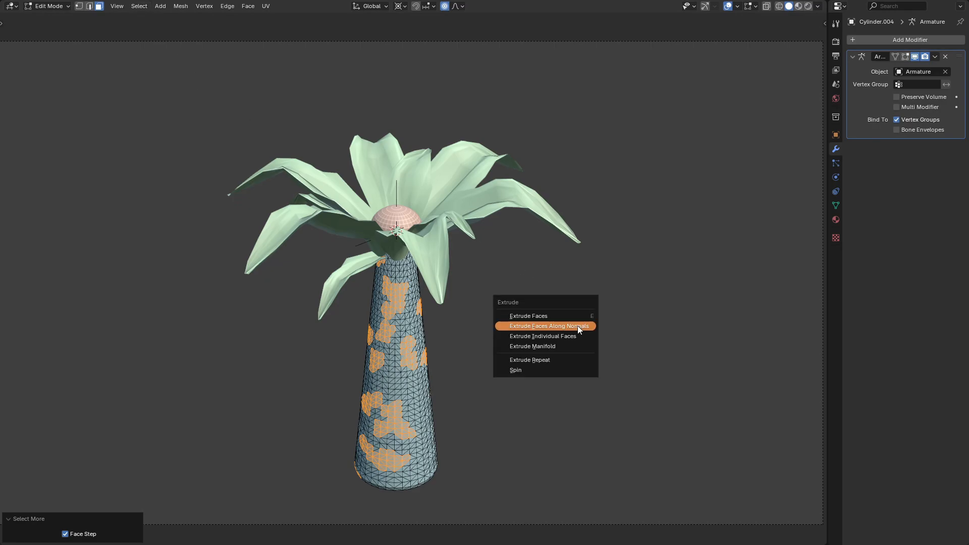
{"action": "left_click", "coordinate": [577, 326]}
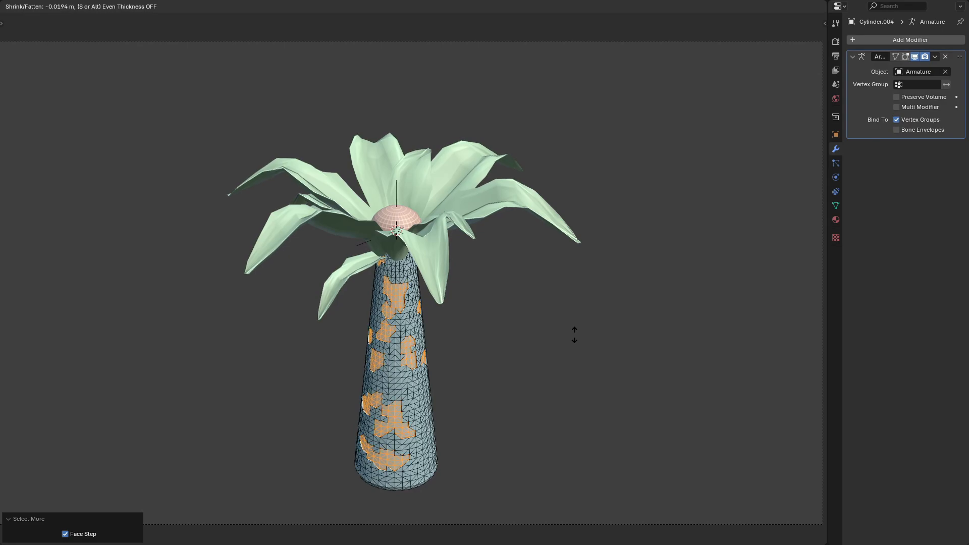
{"action": "left_click", "coordinate": [576, 336]}
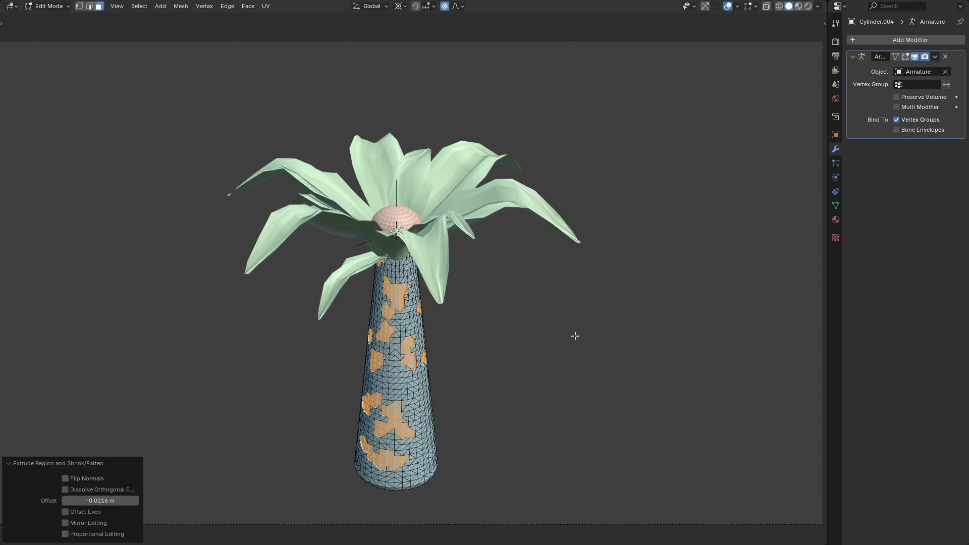
Step: Leave Edit Mode and shade the patterned trunk smooth
{"action": "key", "text": "Tab"}
{"action": "right_click", "coordinate": [497, 335]}
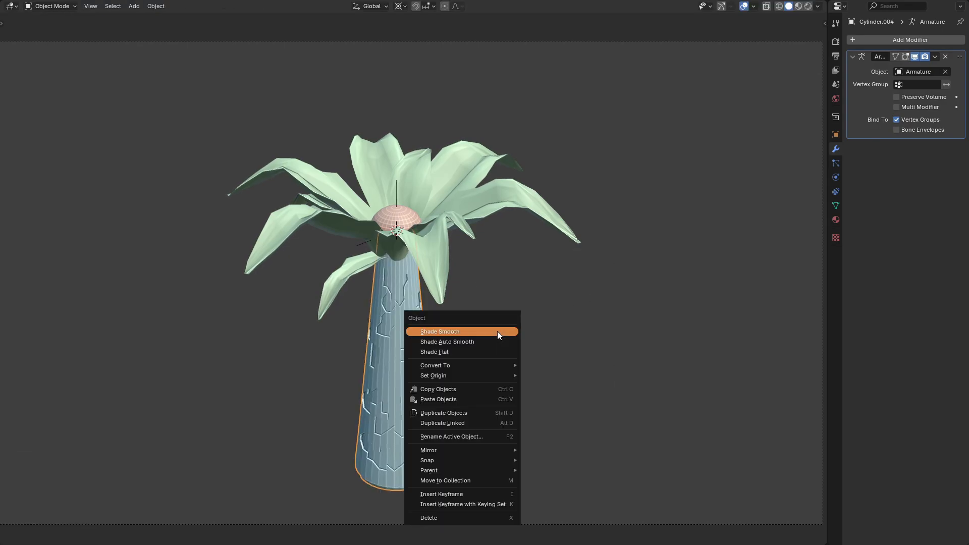
{"action": "left_click", "coordinate": [498, 336]}
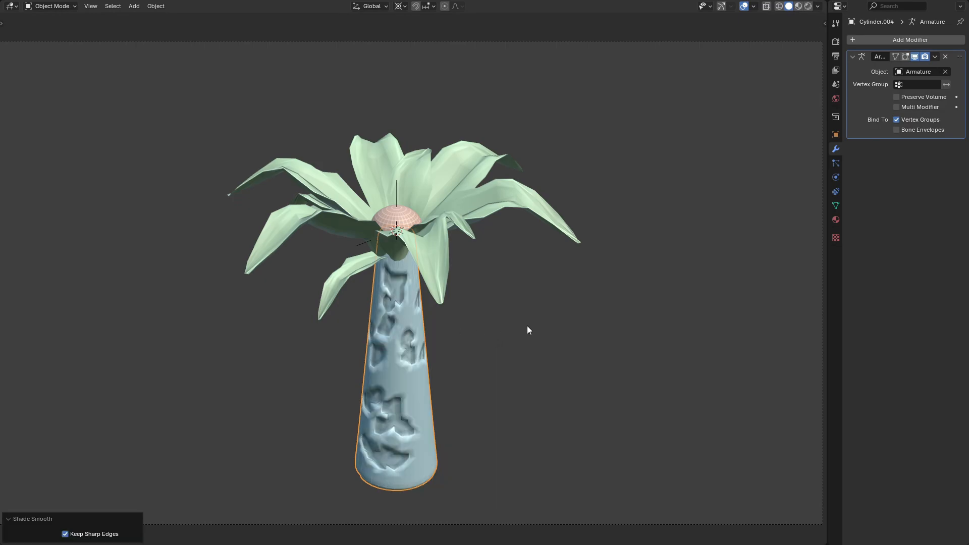
{"action": "left_click", "coordinate": [499, 377]}
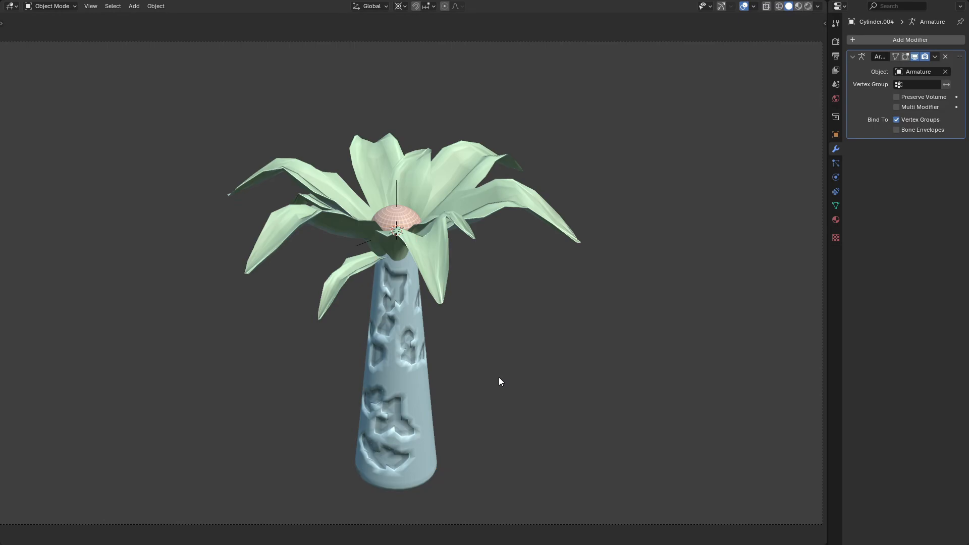
Step: Add a Subdivision Surface modifier to the trunk
{"action": "left_click", "coordinate": [876, 40]}
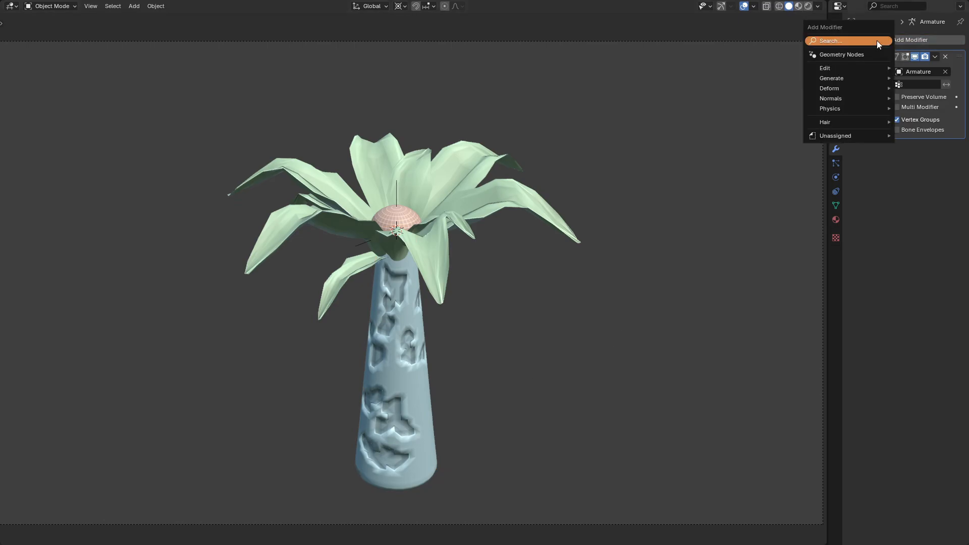
{"action": "key", "text": "space"}
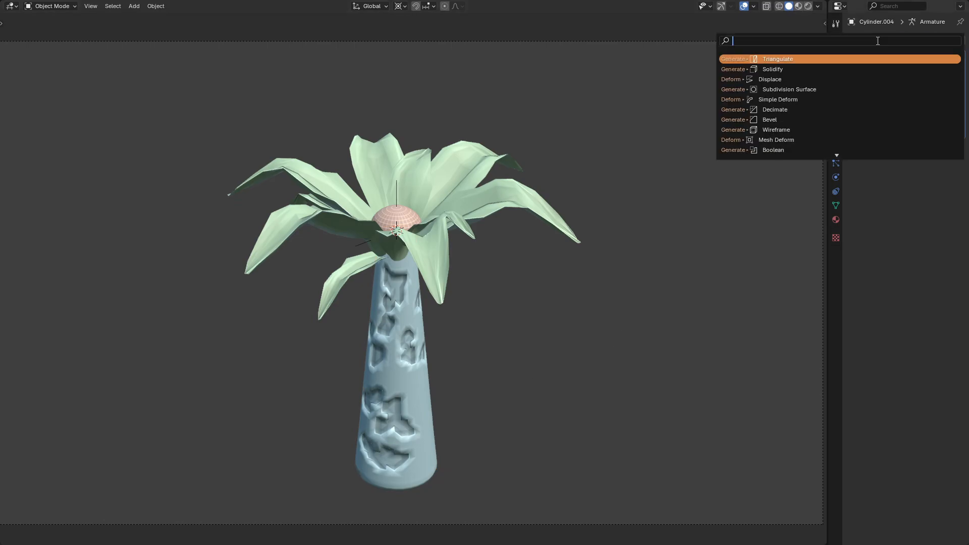
{"action": "left_click", "coordinate": [835, 89]}
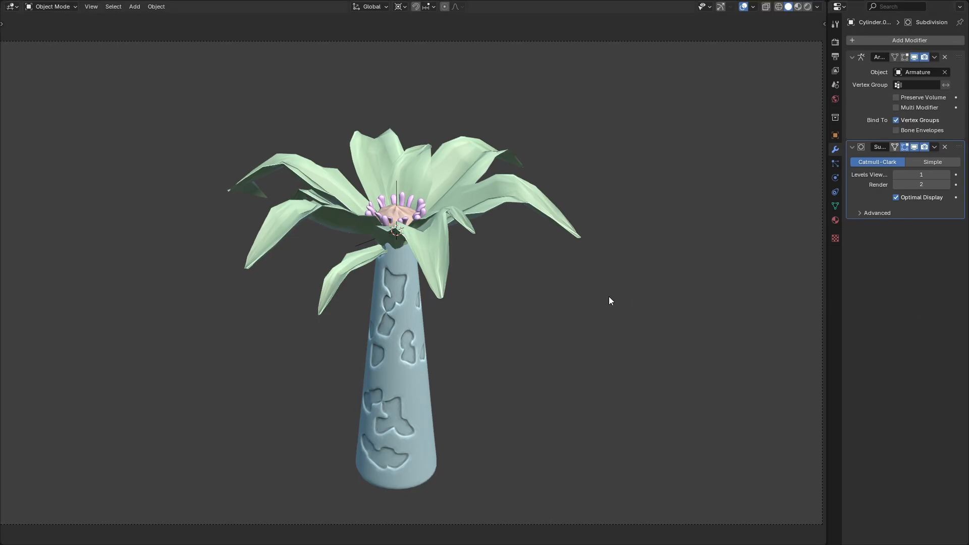
Step: Parent all the leaves, the purple stamens and the central sphere to the empty with the Object option
{"action": "scroll", "coordinate": [609, 296], "scroll_direction": "up", "scroll_amount": 4}
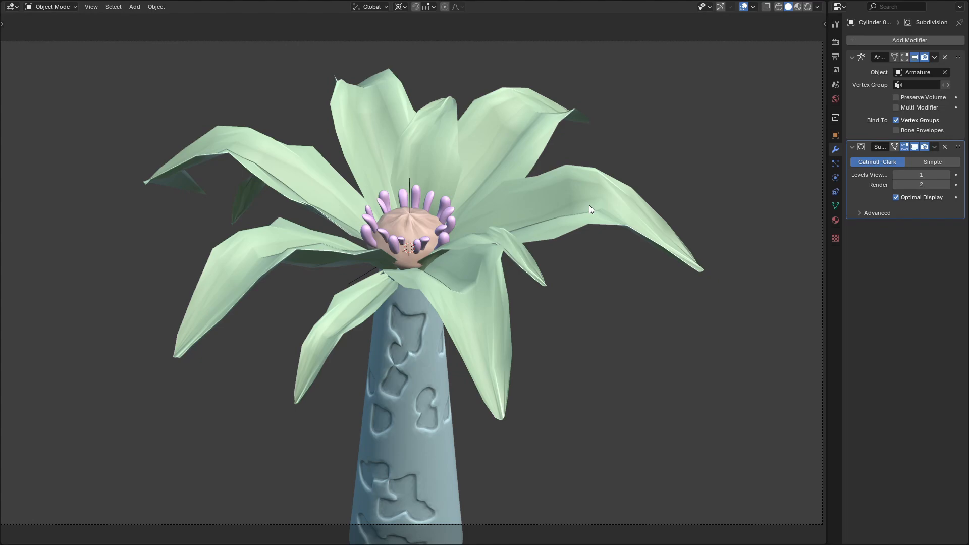
{"action": "left_click", "coordinate": [589, 205]}
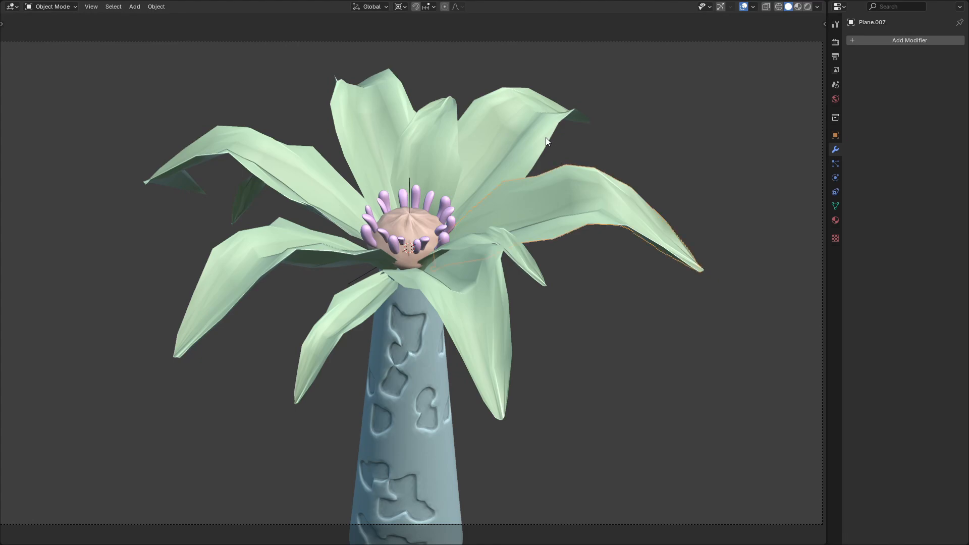
{"action": "left_click", "coordinate": [334, 180], "text": "shift"}
{"action": "left_click", "coordinate": [249, 194], "text": "shift"}
{"action": "left_click", "coordinate": [276, 245], "text": "shift"}
{"action": "left_click", "coordinate": [341, 304], "text": "shift"}
{"action": "left_click", "coordinate": [470, 285], "text": "shift"}
{"action": "left_click", "coordinate": [481, 237], "text": "shift"}
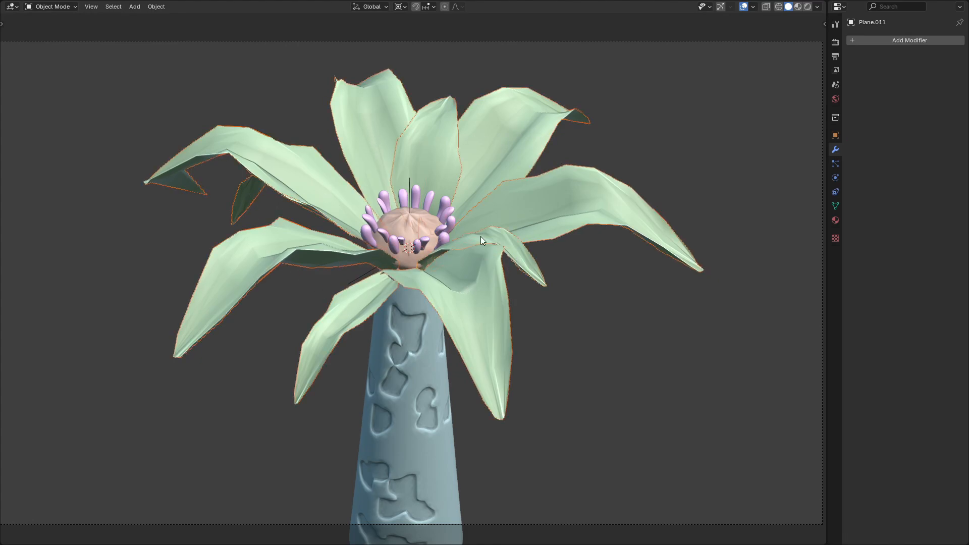
{"action": "left_click", "coordinate": [419, 192], "text": "shift"}
{"action": "left_click", "coordinate": [385, 201], "text": "shift"}
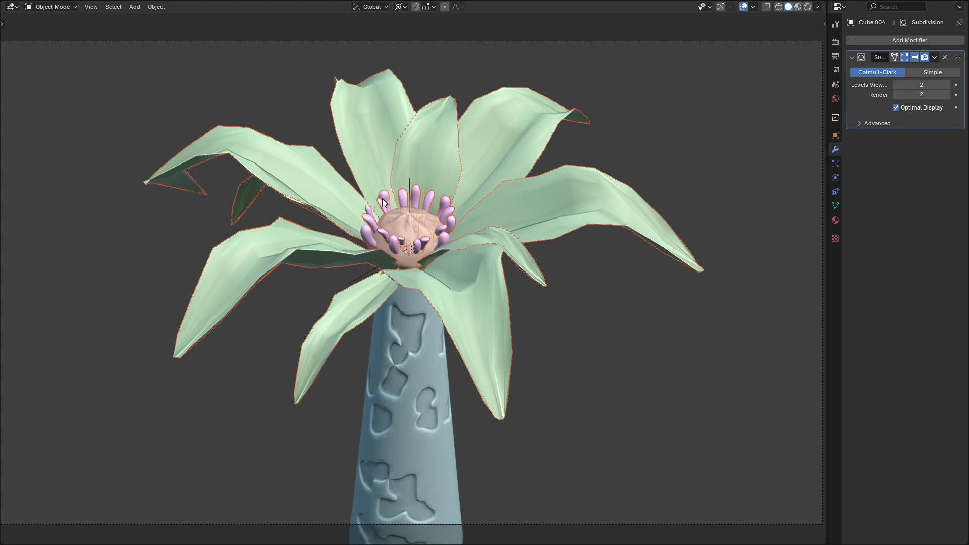
{"action": "left_click", "coordinate": [368, 223], "text": "shift"}
{"action": "left_click", "coordinate": [408, 233], "text": "shift"}
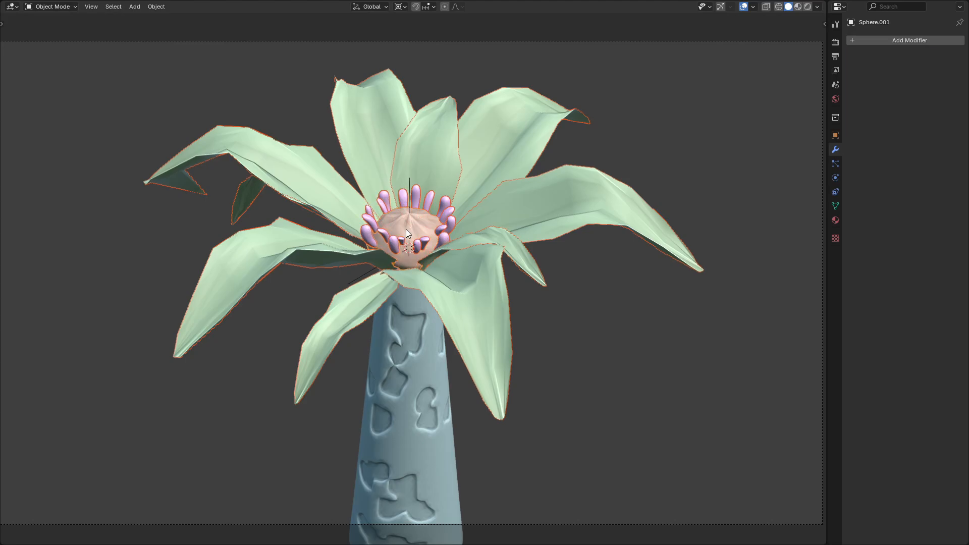
{"action": "left_click", "coordinate": [408, 181], "text": "shift"}
{"action": "key", "text": "ctrl+p"}
{"action": "left_click", "coordinate": [408, 180]}
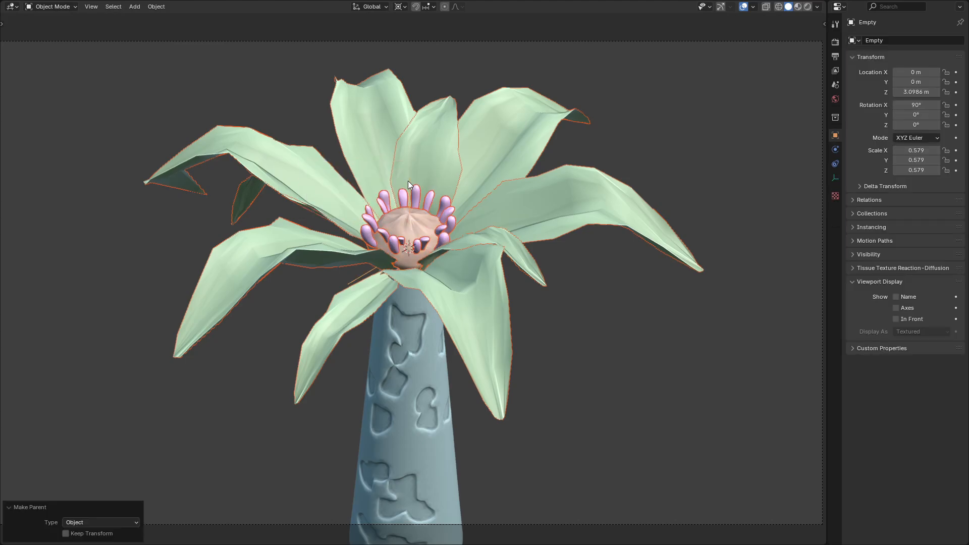
Step: Set the empty to display as a Circle with a size of 2 m
{"action": "left_click", "coordinate": [594, 267]}
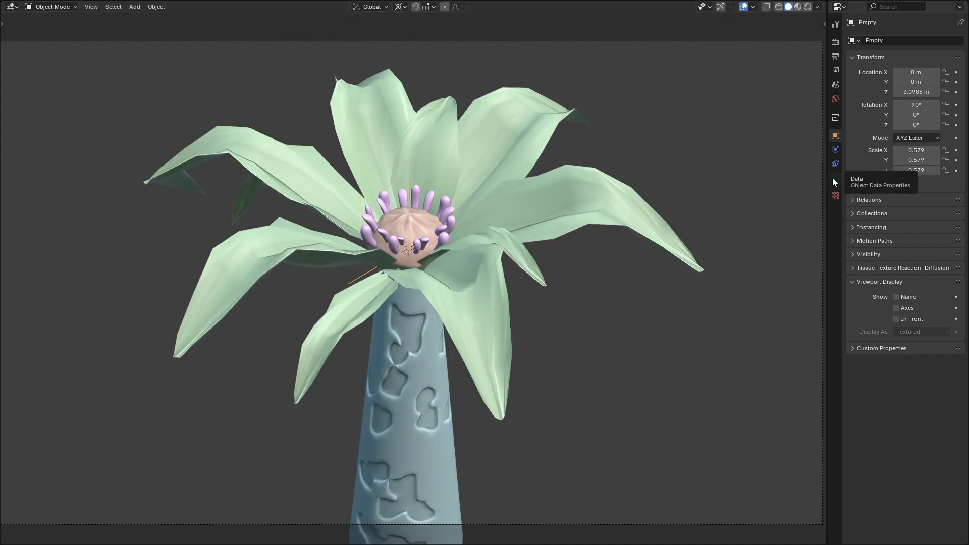
{"action": "left_click", "coordinate": [836, 178]}
{"action": "left_click", "coordinate": [926, 54]}
{"action": "left_click", "coordinate": [911, 76]}
{"action": "mouse_move", "coordinate": [924, 67]}
{"action": "left_mouse_down"}
{"action": "mouse_move", "coordinate": [942, 66]}
{"action": "mouse_move", "coordinate": [906, 67]}
{"action": "left_mouse_up"}
{"action": "left_click", "coordinate": [926, 54]}
{"action": "left_click", "coordinate": [924, 98]}
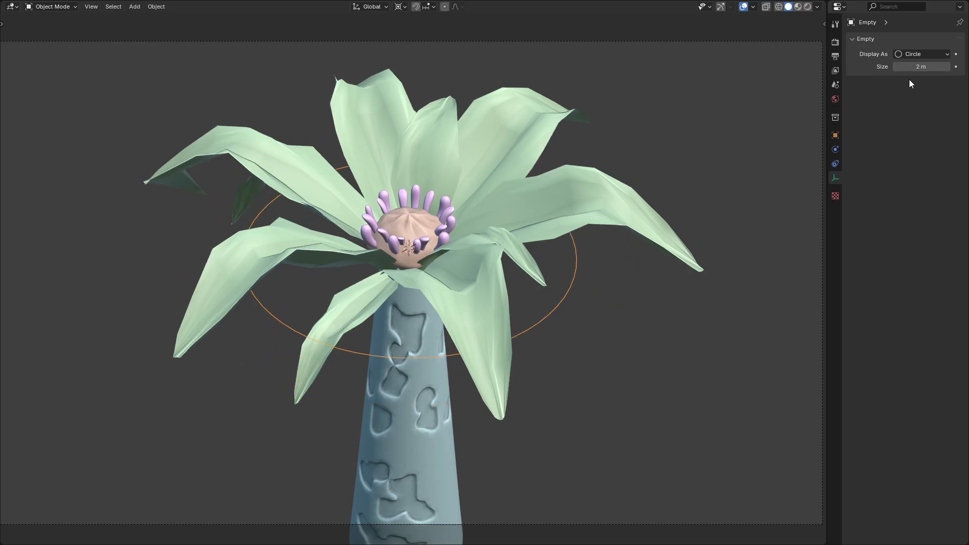
Step: Try moving and rotating the empty to test the flower head's parenting, cancelling both transforms
{"action": "key", "text": "g"}
{"action": "right_click", "coordinate": [512, 259]}
{"action": "key", "text": "r"}
{"action": "right_click", "coordinate": [599, 259]}
{"action": "left_click", "coordinate": [633, 319]}
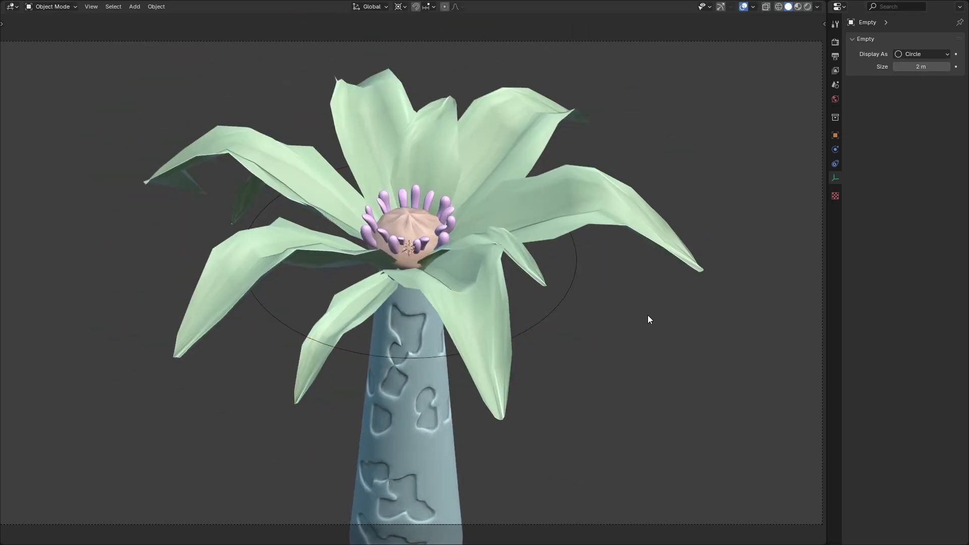
Step: Add a Subdivision Surface modifier to the large leaf on the plant's right side
{"action": "left_click", "coordinate": [580, 187]}
{"action": "left_click", "coordinate": [835, 149]}
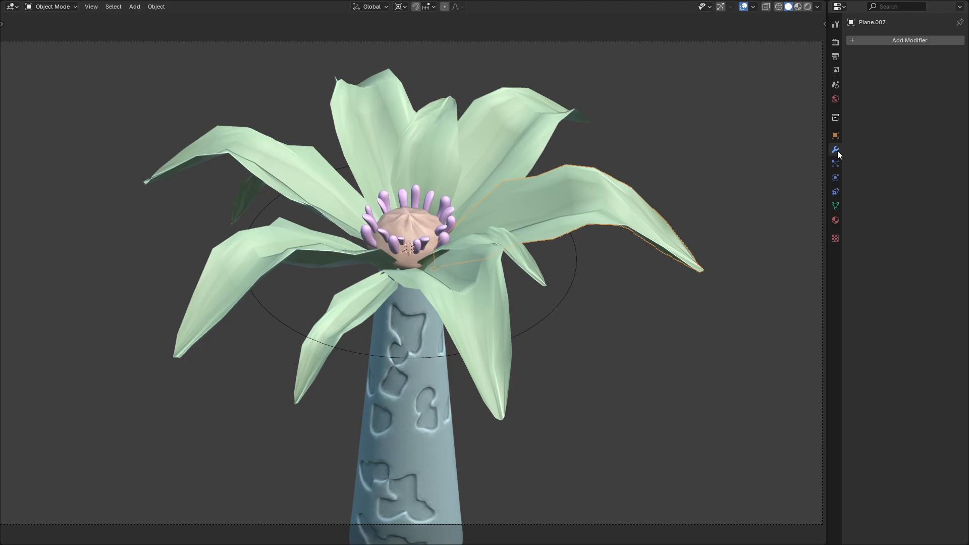
{"action": "left_click", "coordinate": [900, 41]}
{"action": "key", "text": "space"}
{"action": "left_click", "coordinate": [883, 60]}
Step: Add a Solidify modifier to the same leaf with a thickness of 0.015 m and a thickness clamp of 2
{"action": "left_click", "coordinate": [889, 41]}
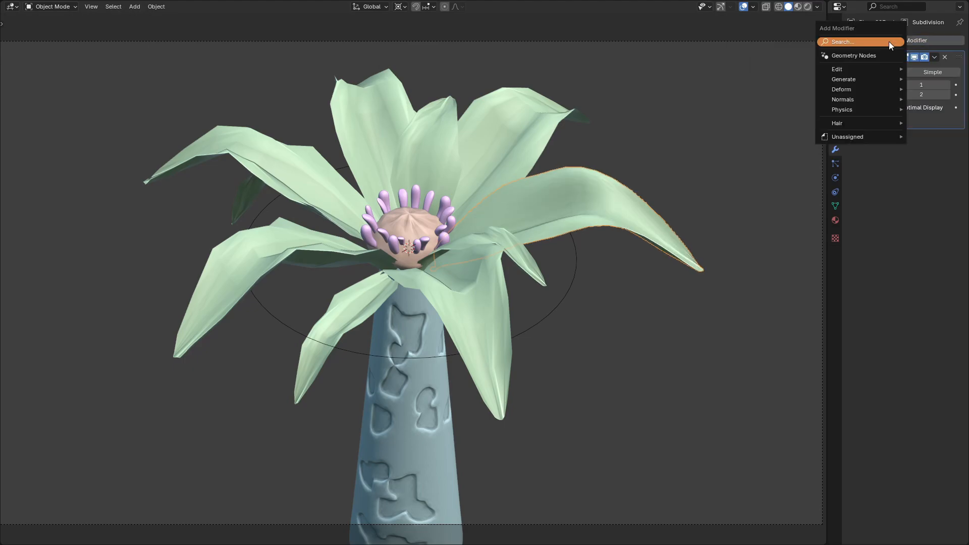
{"action": "key", "text": "space"}
{"action": "left_click", "coordinate": [884, 80]}
{"action": "left_click", "coordinate": [933, 177]}
{"action": "type", "text": "0.015"}
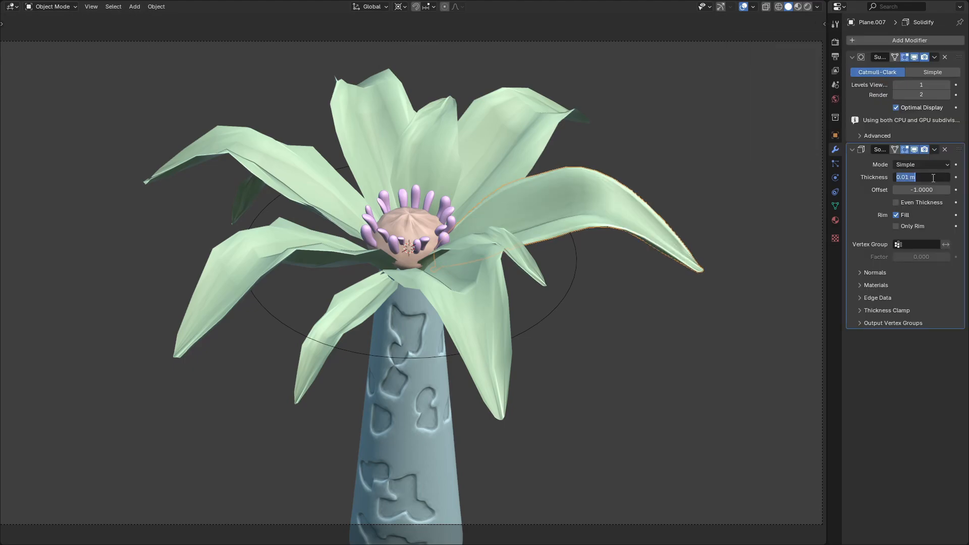
{"action": "key", "text": "Return"}
{"action": "left_click", "coordinate": [903, 298]}
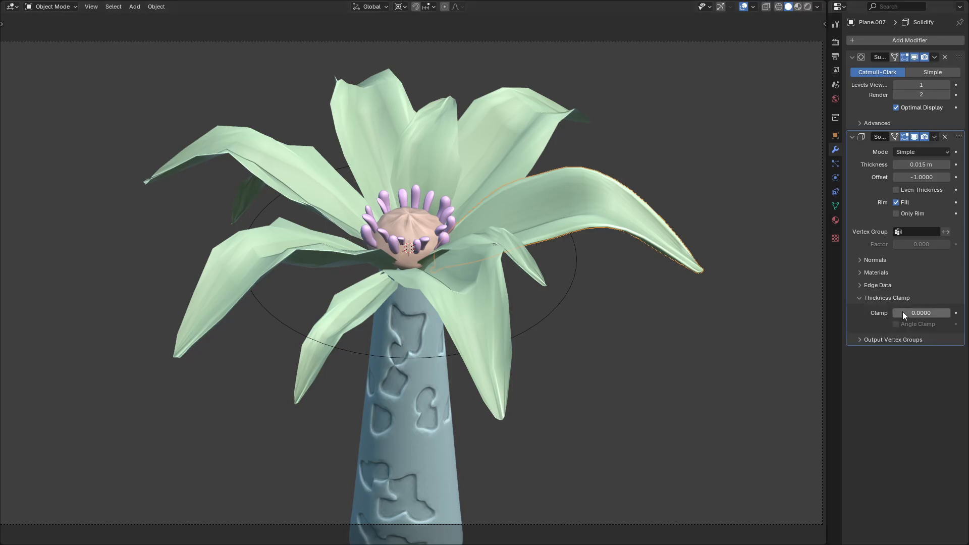
{"action": "left_click", "coordinate": [913, 312]}
Step: Copy the leaf's Subdivision and Solidify modifiers to all the other leaves
{"action": "left_click", "coordinate": [425, 122]}
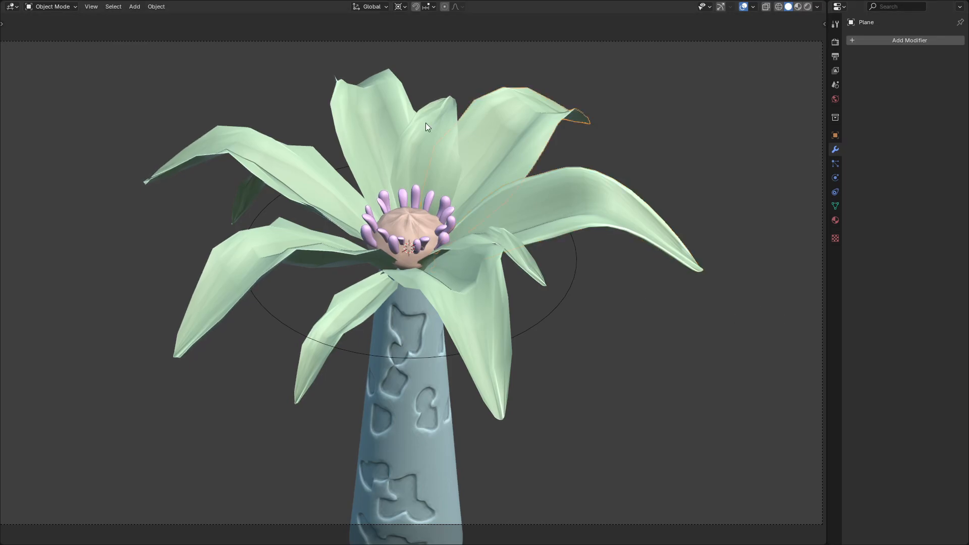
{"action": "left_click", "coordinate": [568, 201]}
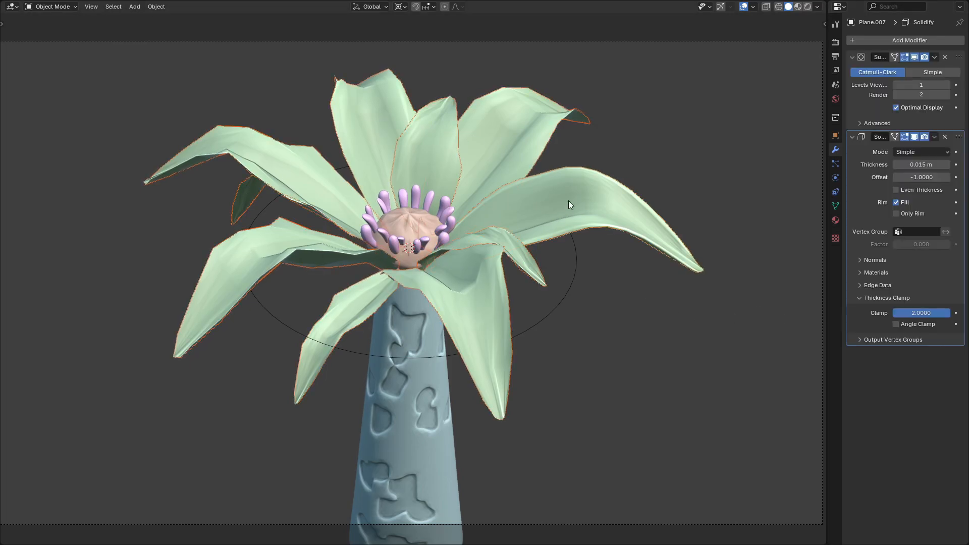
{"action": "left_click", "coordinate": [934, 57]}
{"action": "left_click", "coordinate": [922, 89]}
{"action": "left_click", "coordinate": [934, 138]}
{"action": "left_click", "coordinate": [914, 169]}
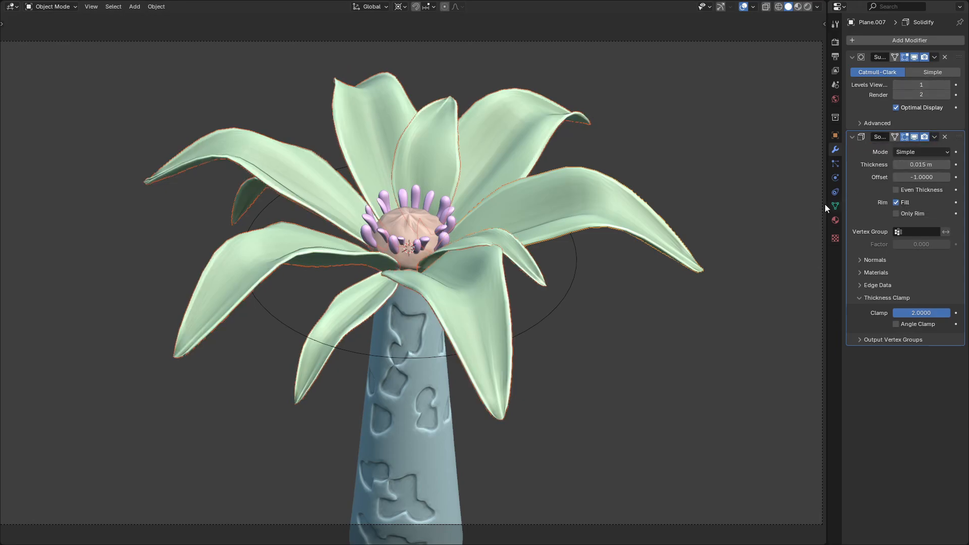
Step: Add a Displace modifier to the large right leaf and move it above the Solidify modifier
{"action": "left_click", "coordinate": [559, 208]}
{"action": "left_click", "coordinate": [872, 42]}
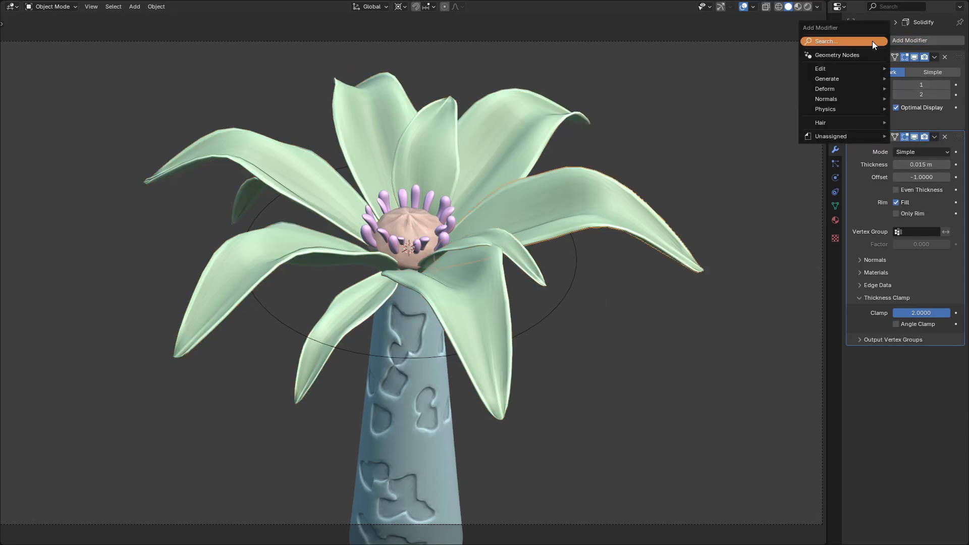
{"action": "type", "text": "dis"}
{"action": "key", "text": "Return"}
{"action": "left_click_drag", "start_coordinate": [960, 354], "coordinate": [953, 159]}
Step: Assign Texture.001 to the leaf's Displace modifier and set its strength to 0.02
{"action": "left_click", "coordinate": [860, 153]}
{"action": "left_click", "coordinate": [840, 168]}
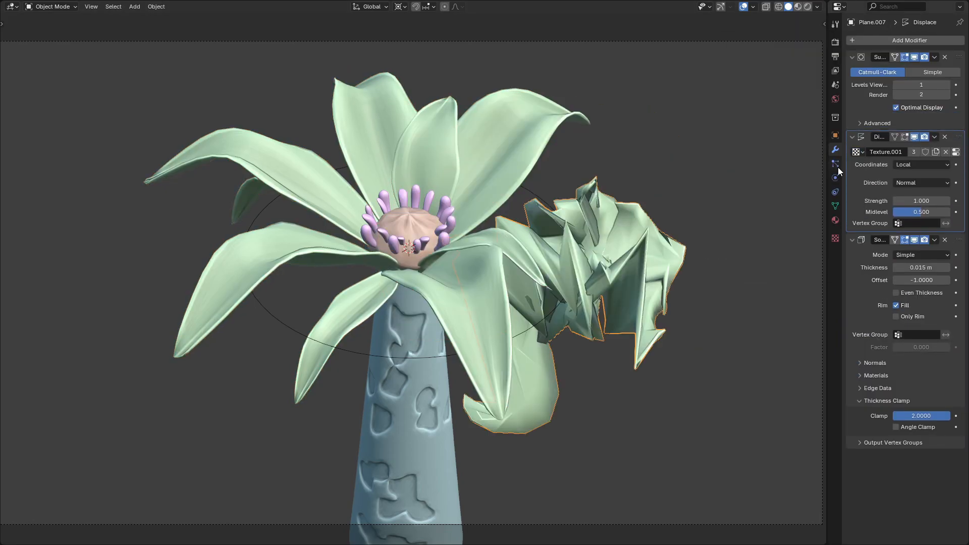
{"action": "double_click", "coordinate": [928, 200]}
{"action": "type", "text": "0.01"}
{"action": "key", "text": "Return"}
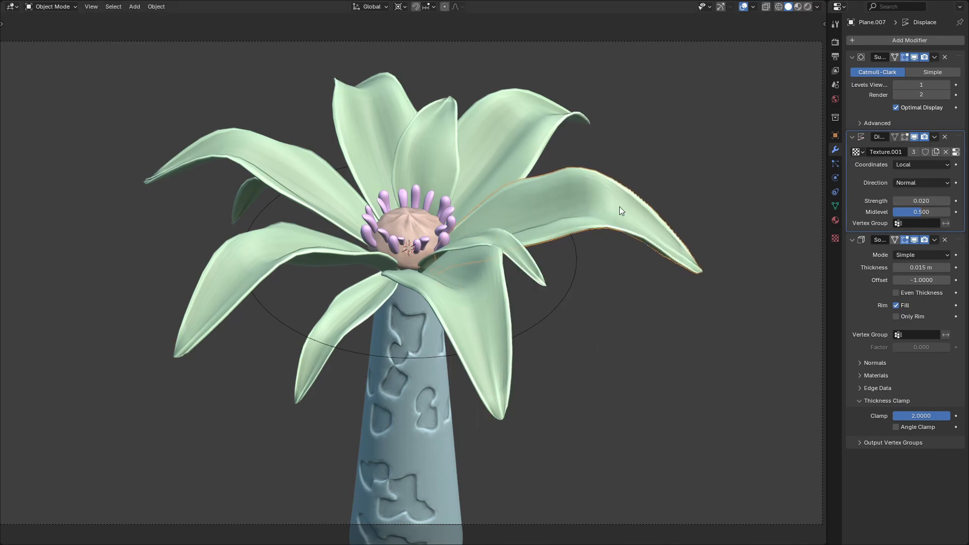
Step: Copy the right leaf's Displace modifier to the large back leaf and the leaves on the plant's left side
{"action": "left_click", "coordinate": [365, 123], "text": "shift"}
{"action": "left_click", "coordinate": [192, 154], "text": "shift"}
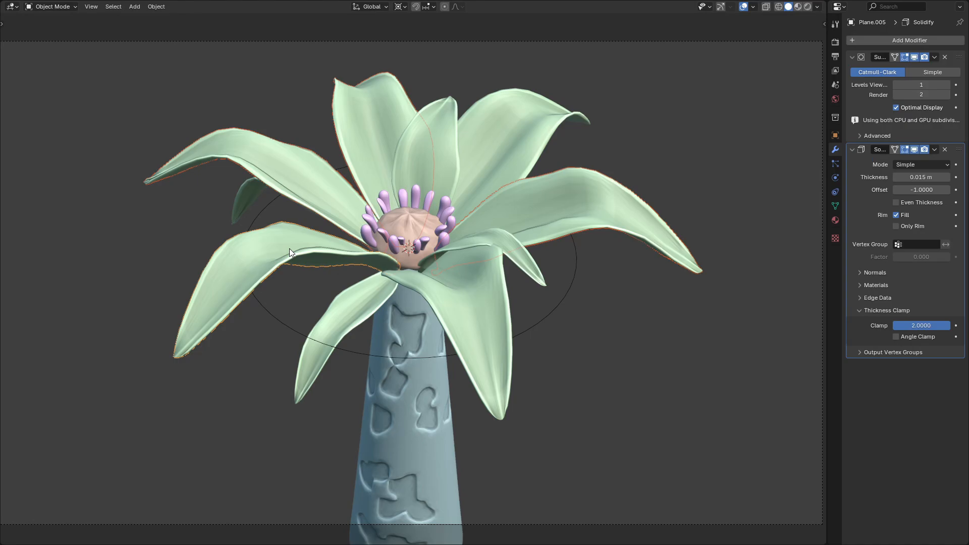
{"action": "left_click", "coordinate": [289, 248], "text": "shift"}
{"action": "left_click", "coordinate": [634, 218], "text": "shift"}
{"action": "left_click", "coordinate": [934, 138]}
{"action": "left_click", "coordinate": [916, 192]}
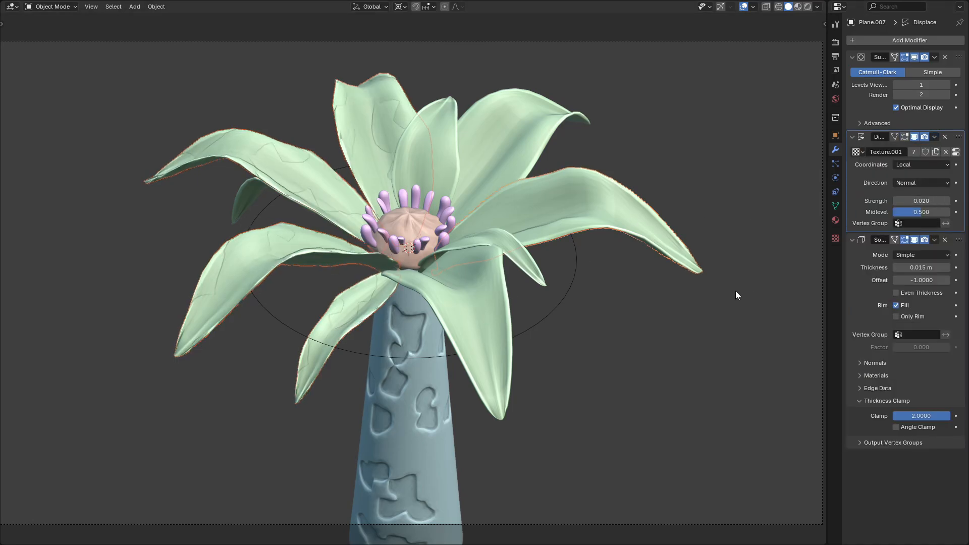
Step: Move the Displace modifier above Solidify on each of the four leaves it was copied to
{"action": "left_click", "coordinate": [581, 212], "text": "shift"}
{"action": "left_click", "coordinate": [379, 138], "text": "shift"}
{"action": "left_click_drag", "start_coordinate": [959, 353], "coordinate": [954, 132]}
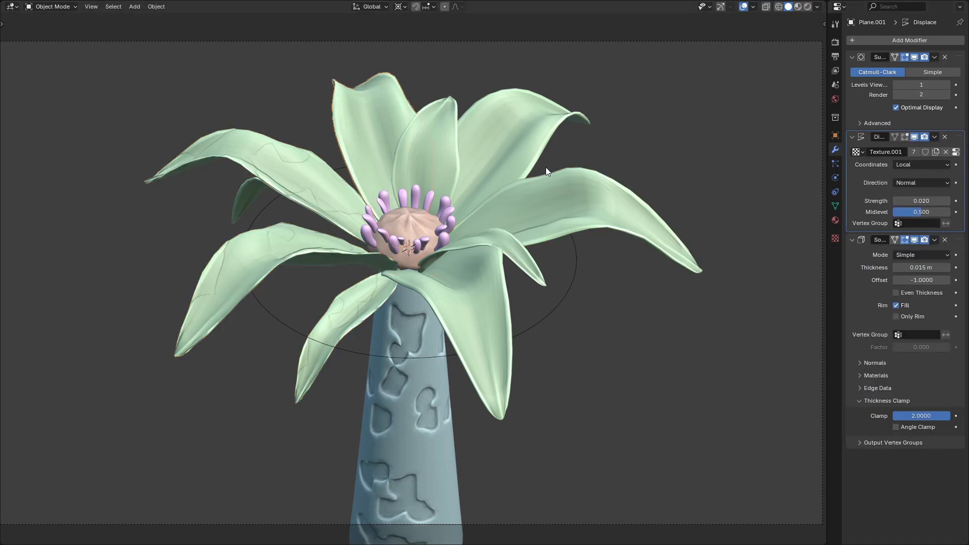
{"action": "left_click", "coordinate": [371, 136], "text": "shift"}
{"action": "left_click", "coordinate": [281, 169], "text": "shift"}
{"action": "left_click_drag", "start_coordinate": [958, 353], "coordinate": [941, 127]}
{"action": "left_click", "coordinate": [298, 175], "text": "shift"}
{"action": "left_click", "coordinate": [298, 241], "text": "shift"}
{"action": "left_click_drag", "start_coordinate": [958, 356], "coordinate": [962, 135]}
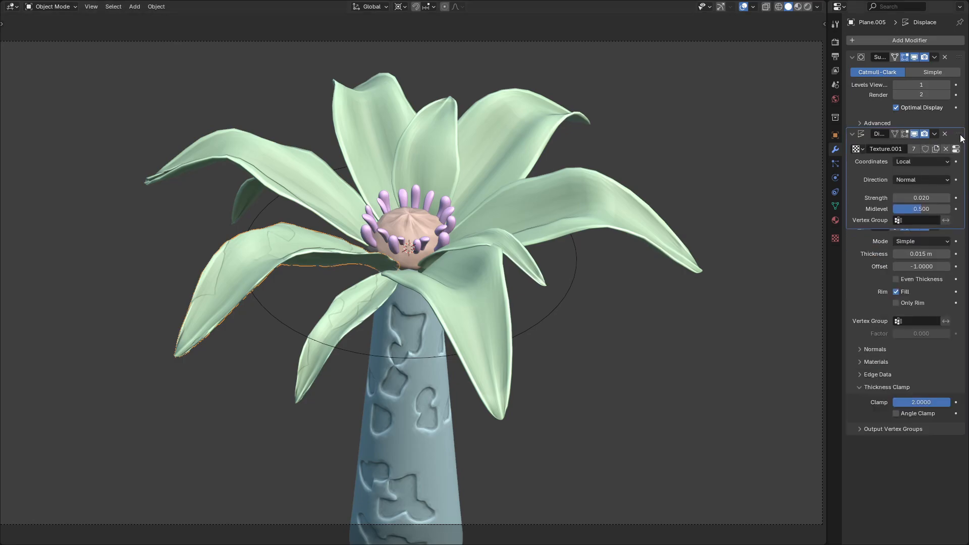
{"action": "left_click", "coordinate": [303, 243], "text": "shift"}
{"action": "left_click", "coordinate": [355, 307], "text": "shift"}
{"action": "left_click_drag", "start_coordinate": [959, 354], "coordinate": [953, 130]}
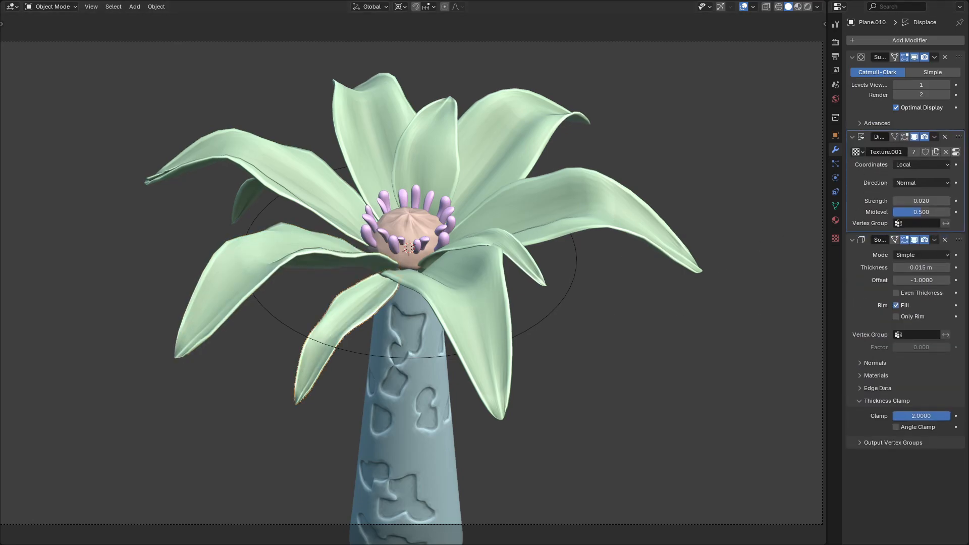
Step: Enable the Bones viewport overlay and switch the trunk's armature to Pose Mode
{"action": "scroll", "coordinate": [610, 522], "scroll_direction": "down", "scroll_amount": 5}
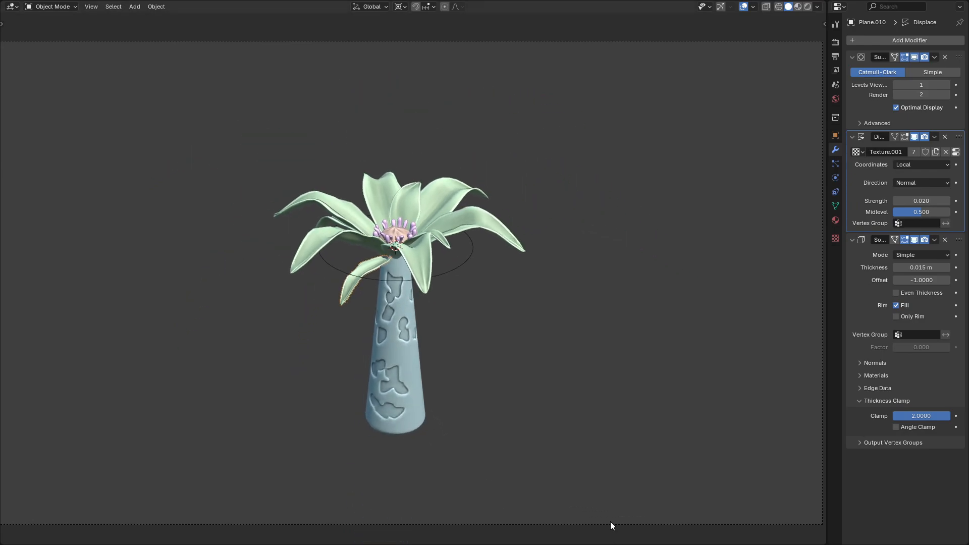
{"action": "left_click", "coordinate": [752, 7]}
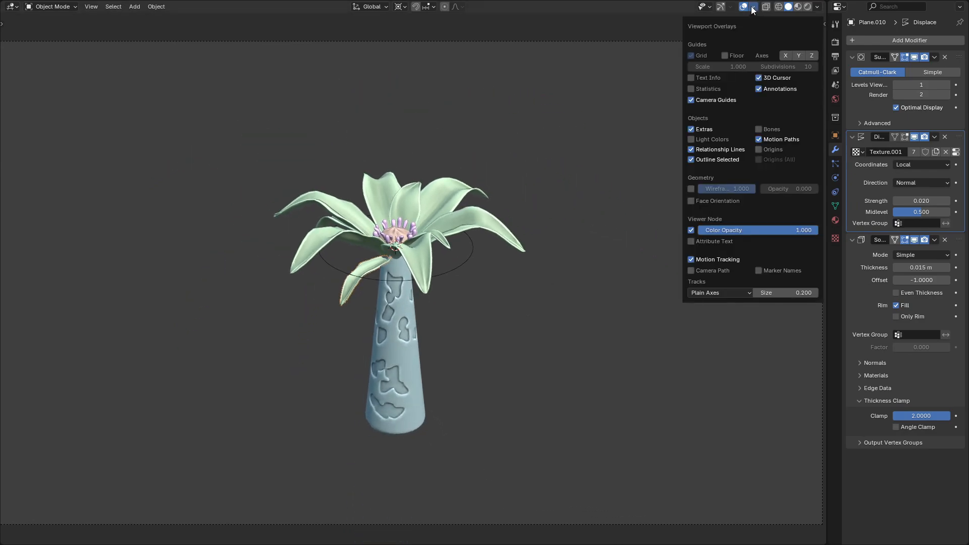
{"action": "left_click", "coordinate": [758, 130]}
{"action": "left_click", "coordinate": [405, 303]}
{"action": "key", "text": "ctrl+Tab"}
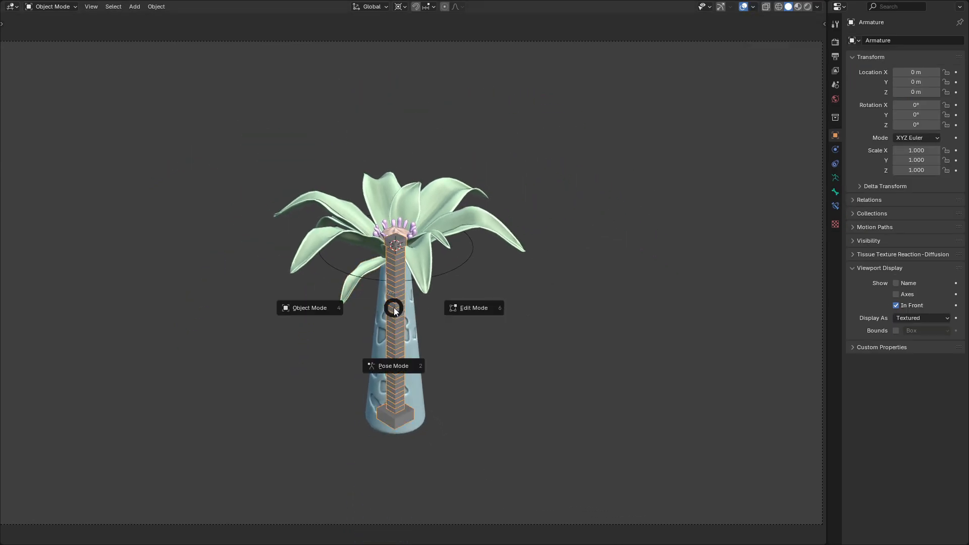
{"action": "left_click", "coordinate": [398, 366]}
Step: Add the Snap Cursor to Selected command to Quick Favorites and snap the 3D cursor to the base bone
{"action": "right_click", "coordinate": [503, 378]}
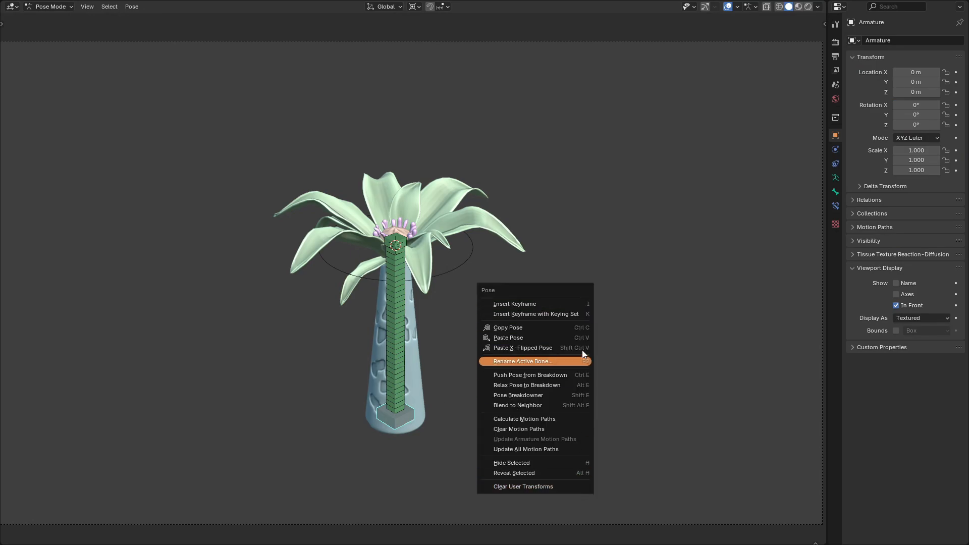
{"action": "key", "text": "F3"}
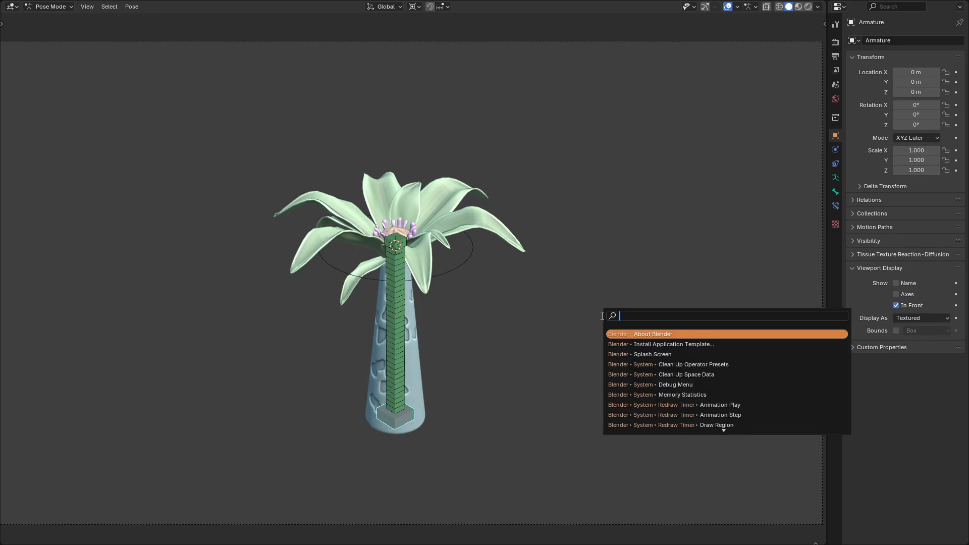
{"action": "type", "text": "snap"}
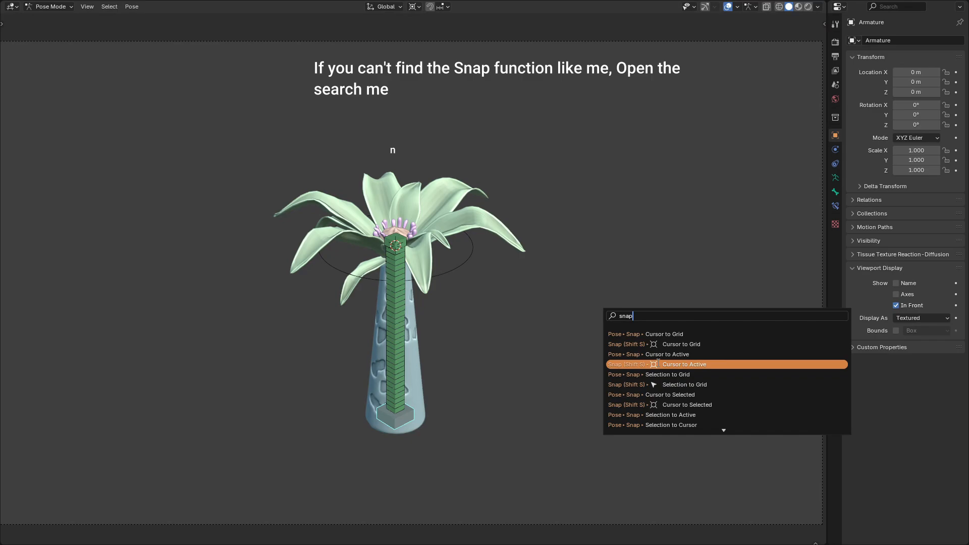
{"action": "right_click", "coordinate": [692, 392]}
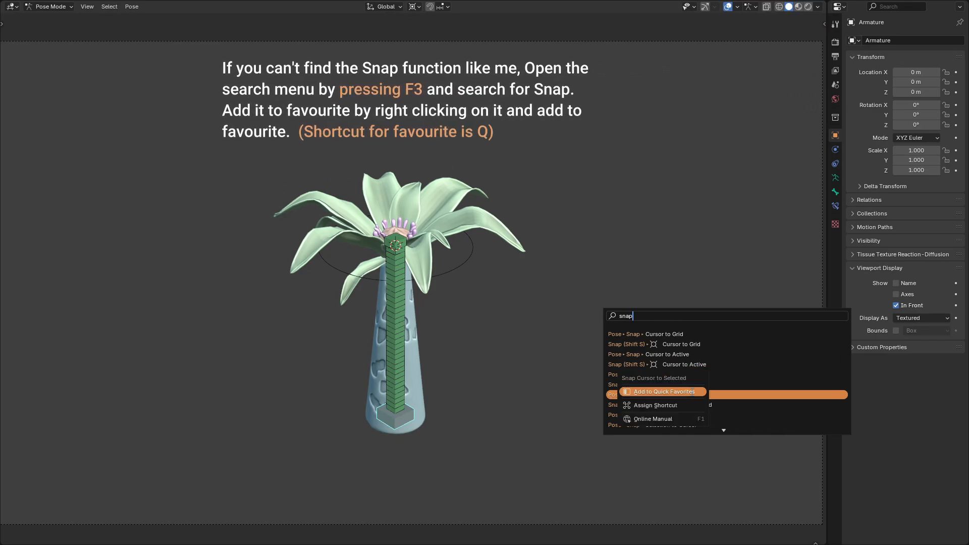
{"action": "left_click", "coordinate": [691, 392]}
{"action": "type", "text": "q"}
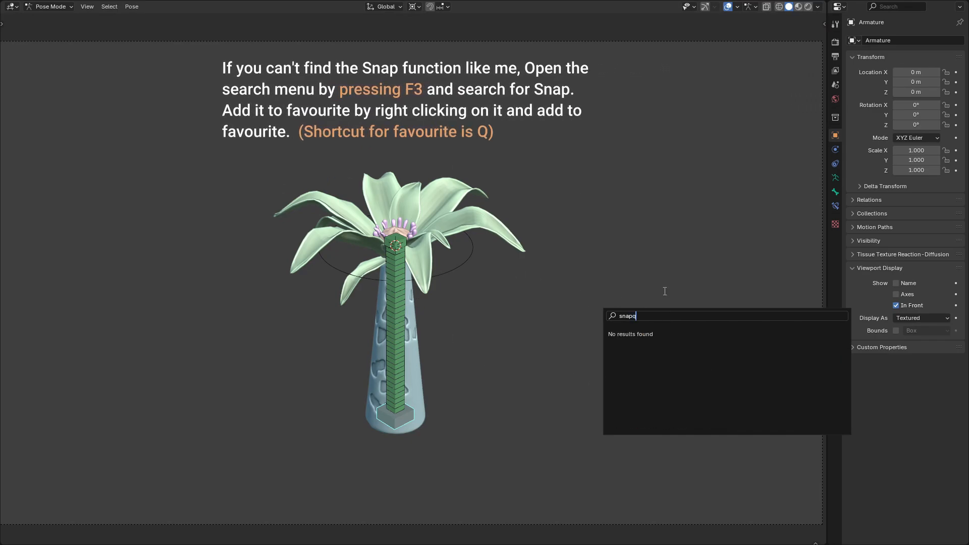
{"action": "type", "text": "q"}
{"action": "left_click", "coordinate": [528, 271]}
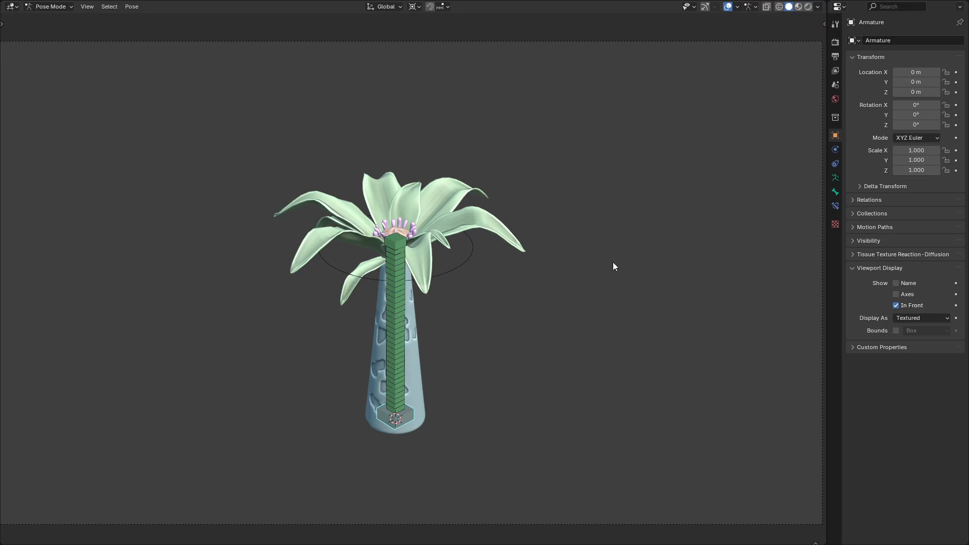
Step: Return to Object Mode, add a cube empty at the 3D cursor and flatten it along Z to a scale of about 0.109
{"action": "key", "text": "ctrl+Tab"}
{"action": "left_click", "coordinate": [541, 262]}
{"action": "key", "text": "shift+a"}
{"action": "mouse_move", "coordinate": [541, 262]}
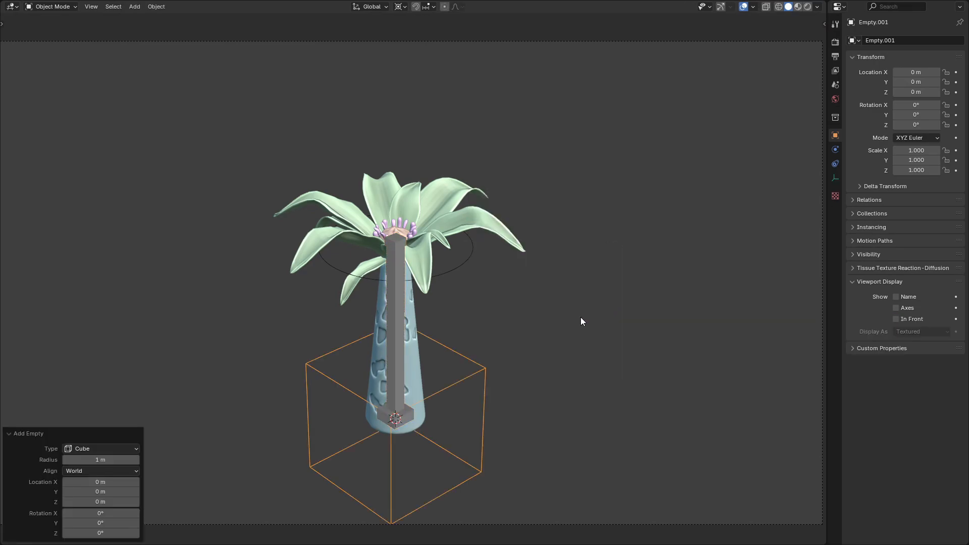
{"action": "key", "text": "s"}
{"action": "key", "text": "z"}
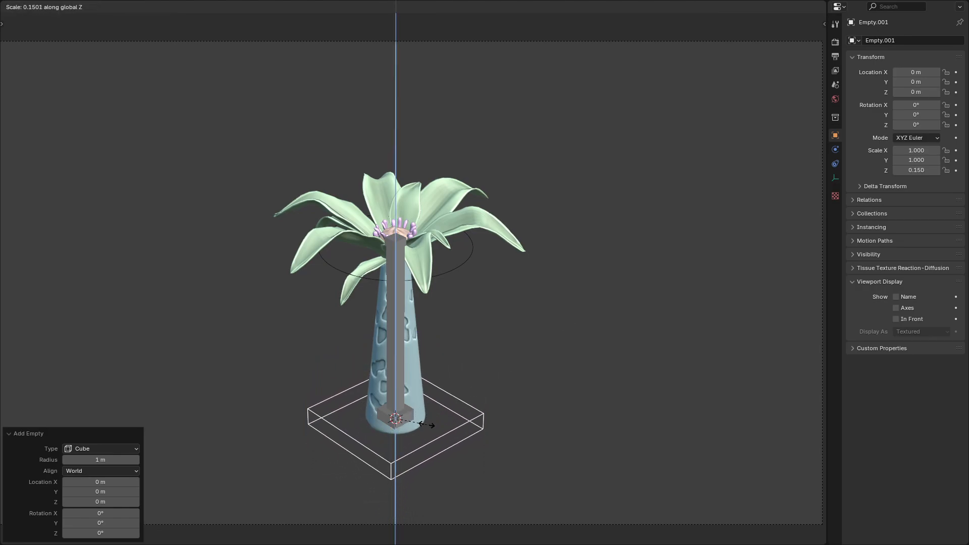
{"action": "left_click", "coordinate": [417, 433]}
{"action": "left_click", "coordinate": [582, 359]}
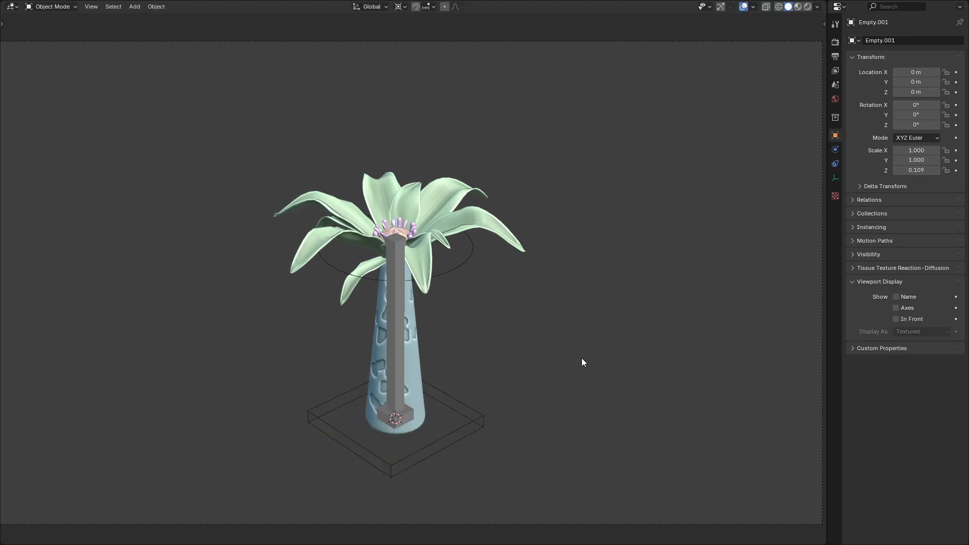
Step: Put the trunk's armature in Pose Mode and show the base bone's constraint settings
{"action": "left_click", "coordinate": [396, 353]}
{"action": "key", "text": "ctrl+Tab"}
{"action": "left_click", "coordinate": [651, 340]}
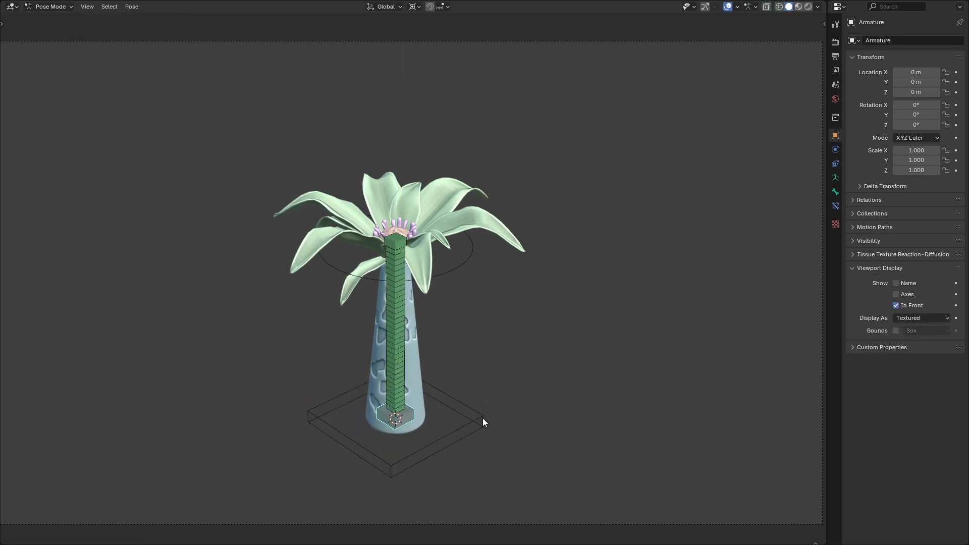
{"action": "left_click", "coordinate": [836, 206]}
Step: Try a Copy Transforms constraint on the base bone with the cube empty as target
{"action": "left_click", "coordinate": [888, 41]}
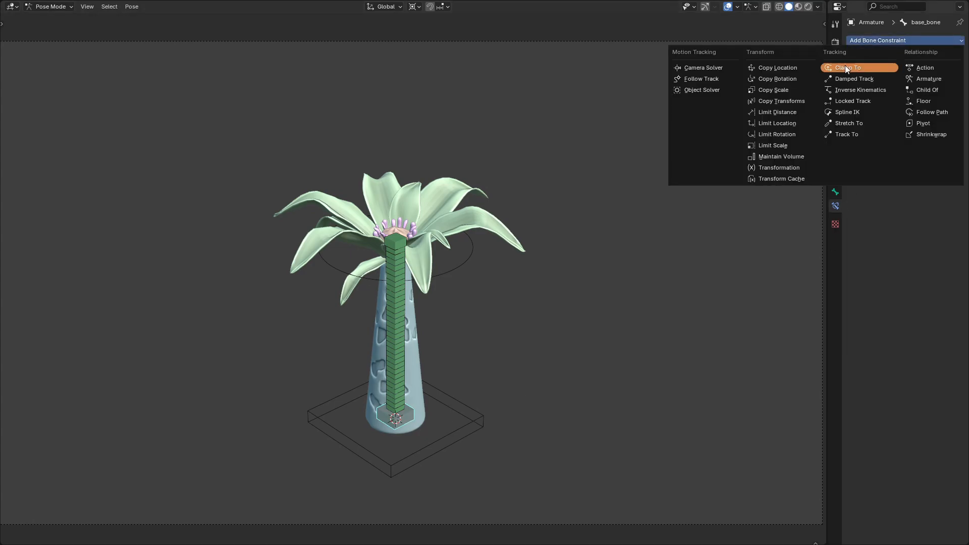
{"action": "left_click", "coordinate": [781, 101]}
{"action": "left_click", "coordinate": [480, 416]}
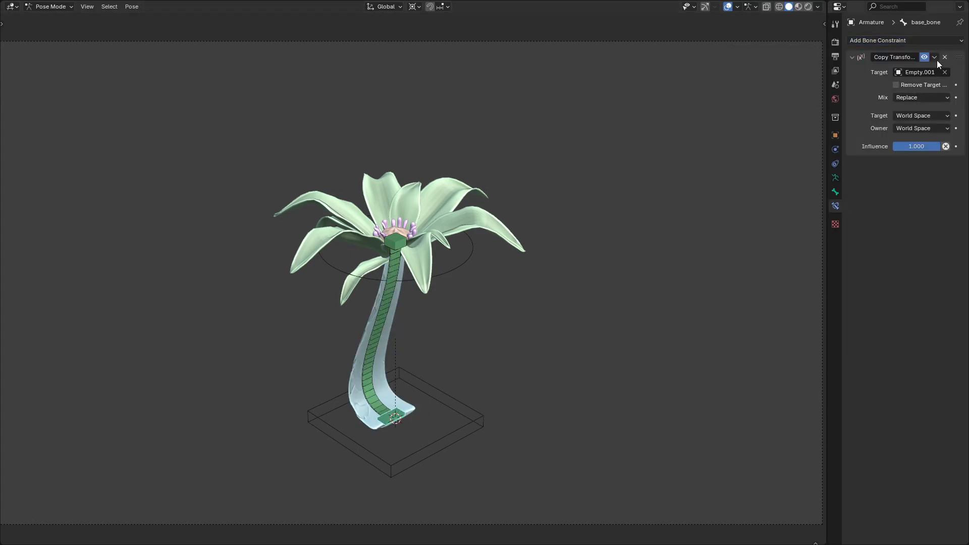
{"action": "key", "text": "x"}
Step: Add a Copy Location constraint to the base bone targeting the cube empty and return to Object Mode
{"action": "left_click", "coordinate": [944, 43]}
{"action": "left_click", "coordinate": [781, 67]}
{"action": "left_click", "coordinate": [479, 416]}
{"action": "key", "text": "ctrl+Tab"}
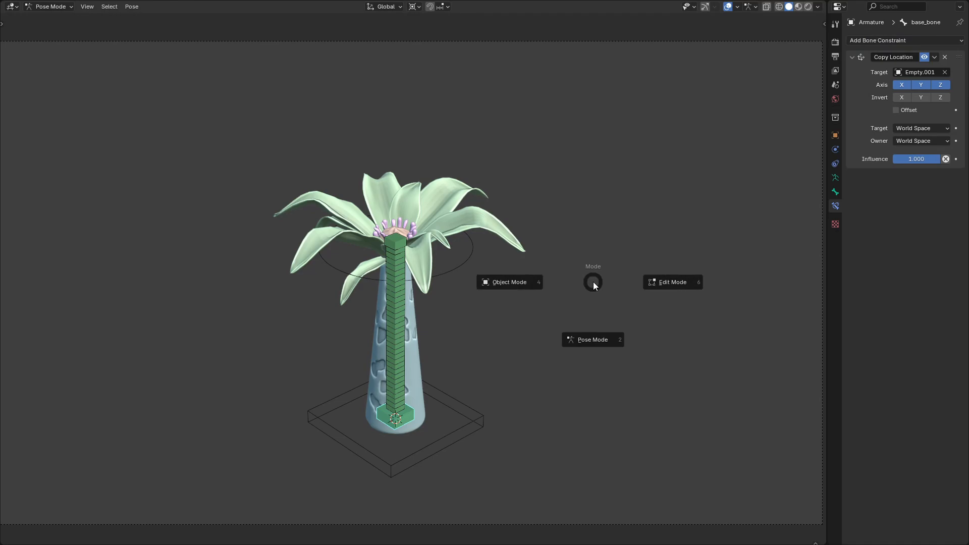
{"action": "left_click", "coordinate": [510, 282]}
Step: Test how the trunk base follows the cube empty with trial moves, cancelling each one
{"action": "left_click", "coordinate": [483, 429]}
{"action": "key", "text": "g"}
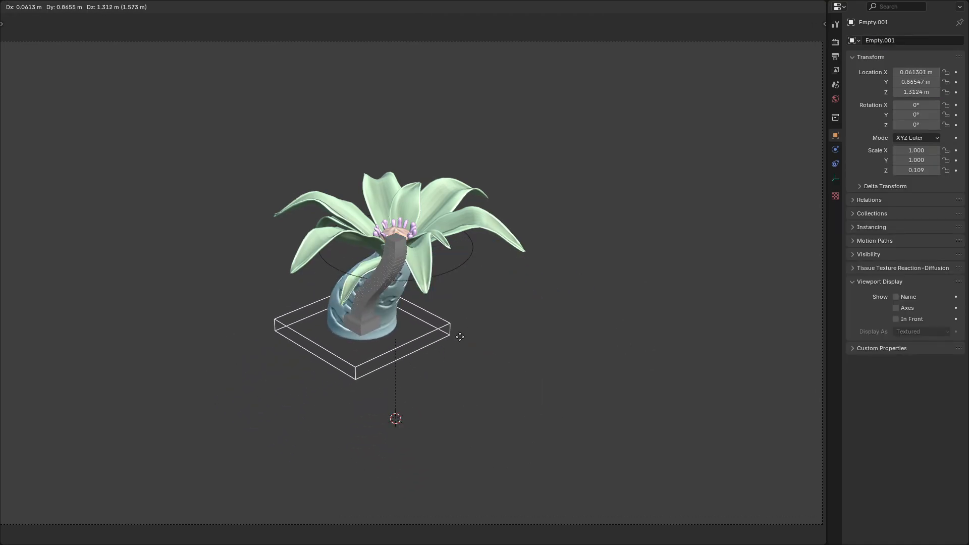
{"action": "right_click", "coordinate": [497, 318]}
{"action": "key", "text": "g"}
{"action": "right_click", "coordinate": [564, 353]}
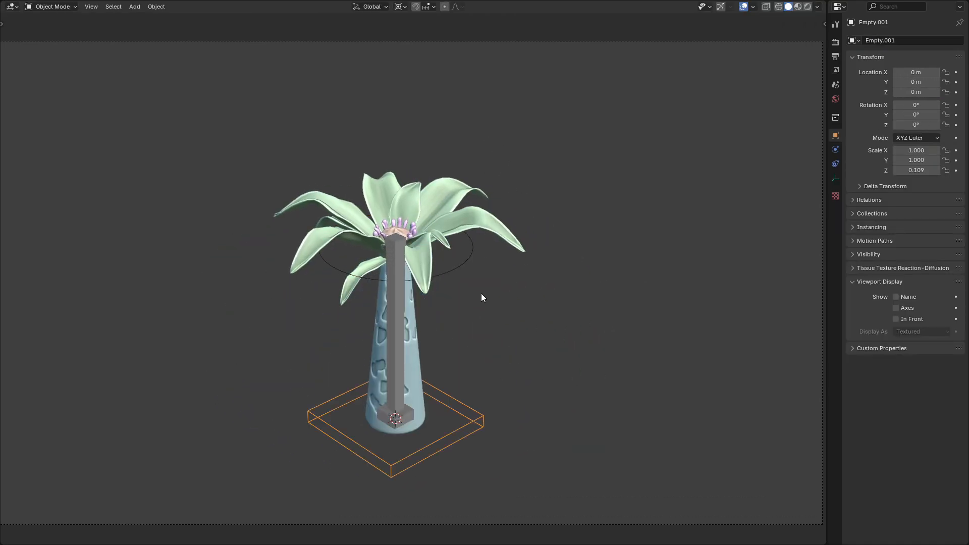
Step: Parent the circle empty around the crown to the cube empty at the base using the Object option
{"action": "left_click", "coordinate": [481, 293]}
{"action": "left_click", "coordinate": [473, 416], "text": "shift"}
{"action": "key", "text": "ctrl+p"}
{"action": "left_click", "coordinate": [474, 426]}
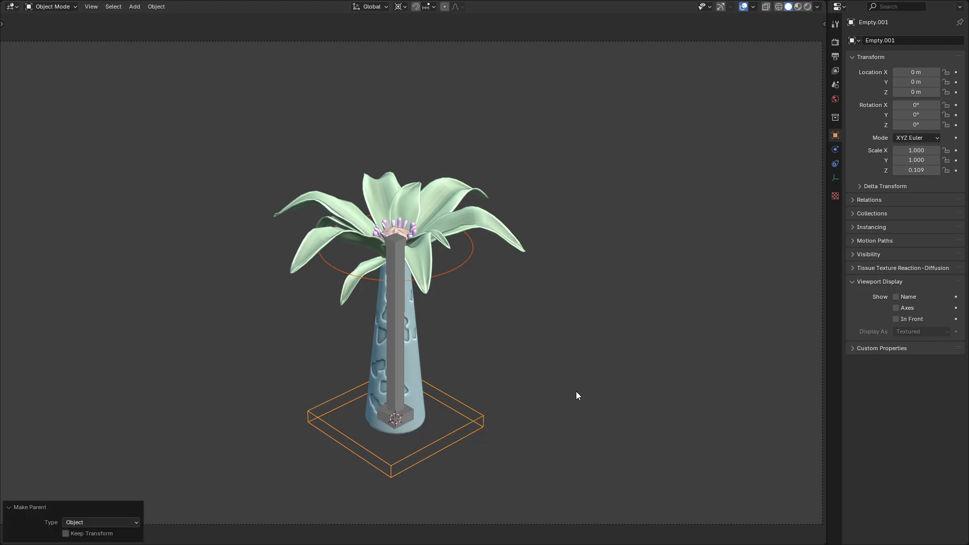
Step: Check that the whole plant follows the cube empty with trial moves, cancel them and deselect everything
{"action": "key", "text": "g"}
{"action": "right_click", "coordinate": [528, 381]}
{"action": "key", "text": "g"}
{"action": "right_click", "coordinate": [666, 367]}
{"action": "left_click", "coordinate": [541, 361]}
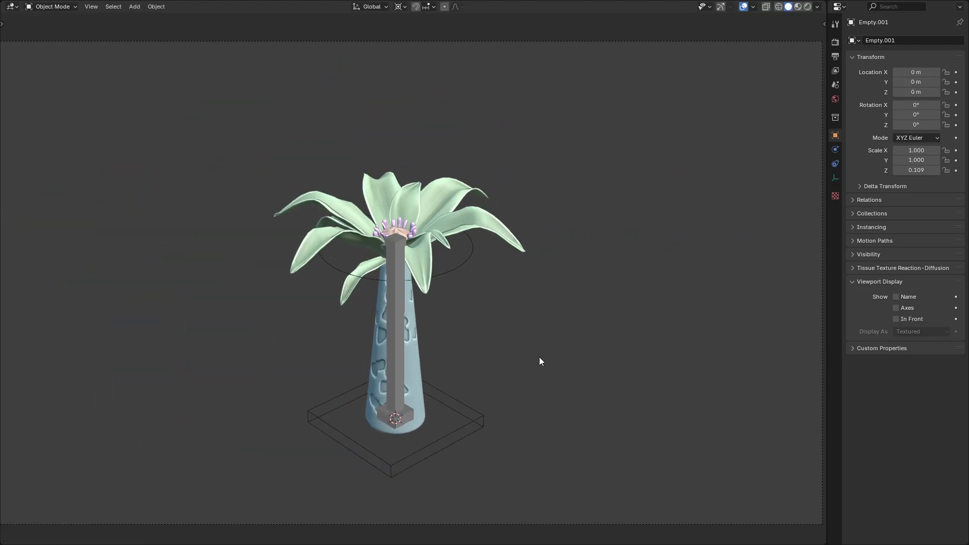
Step: Try bending the plant by rotating the circle empty and moving the cube empty, and undo the test pose
{"action": "left_click", "coordinate": [471, 262]}
{"action": "key", "text": "r"}
{"action": "left_click", "coordinate": [539, 153]}
{"action": "left_click", "coordinate": [478, 421]}
{"action": "key", "text": "g"}
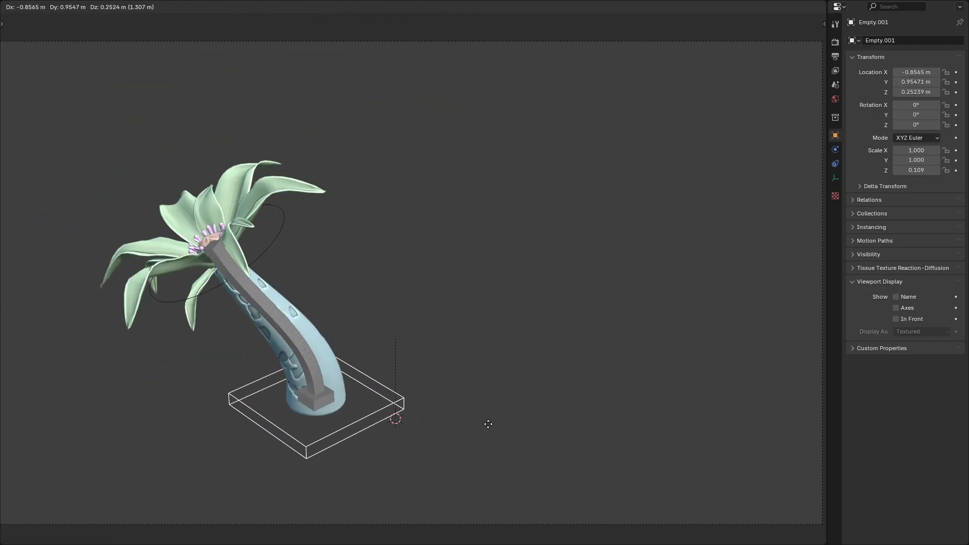
{"action": "right_click", "coordinate": [506, 349]}
{"action": "key", "text": "ctrl+z"}
{"action": "key", "text": "ctrl+z"}
{"action": "left_click", "coordinate": [541, 350]}
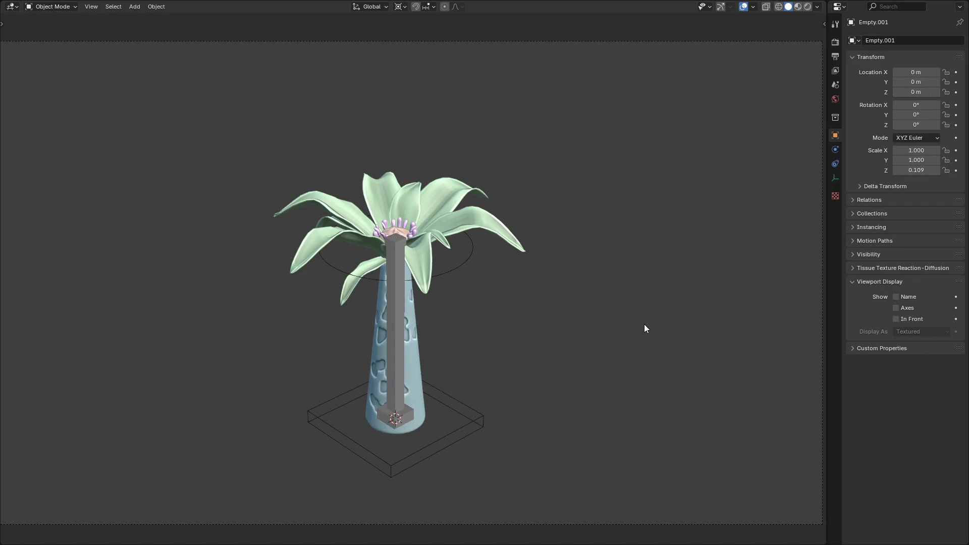
Step: Add a 2 m plane at the 3D cursor under the trunk
{"action": "key", "text": "shift+a"}
{"action": "mouse_move", "coordinate": [645, 323]}
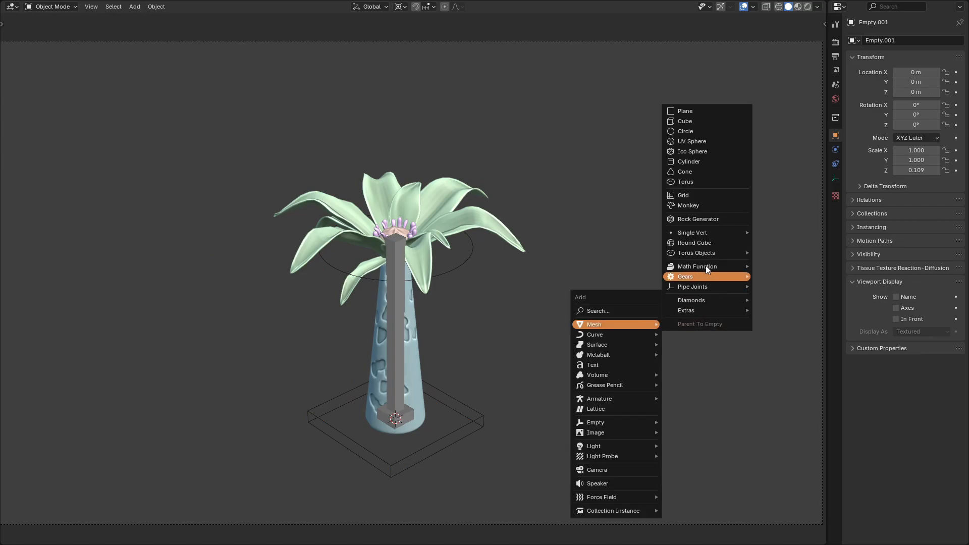
{"action": "left_click", "coordinate": [701, 112]}
{"action": "scroll", "coordinate": [716, 103], "scroll_direction": "down", "scroll_amount": 3}
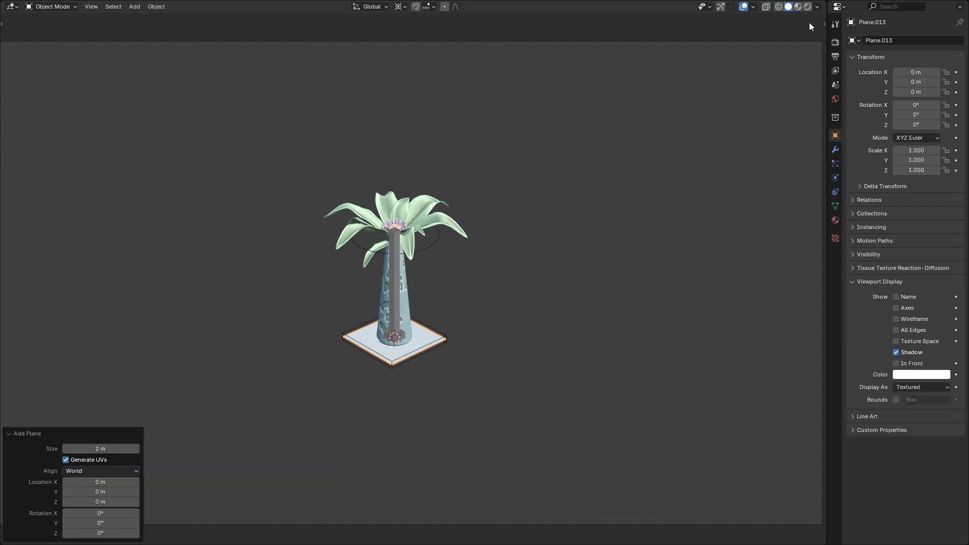
Step: Enable Shadow in the viewport shading, hide the Bones overlay and set the wireframe opacity to 0.224
{"action": "left_click", "coordinate": [817, 7]}
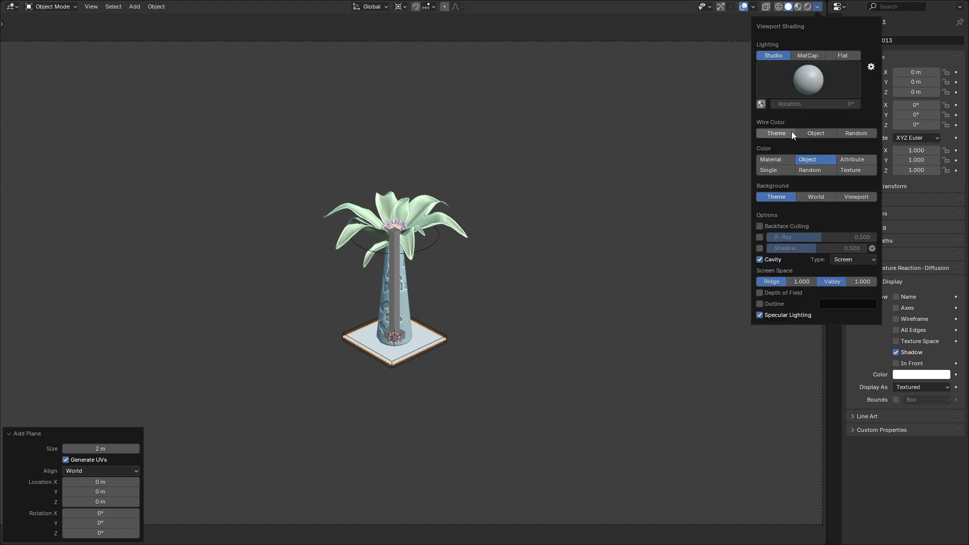
{"action": "left_click", "coordinate": [759, 248]}
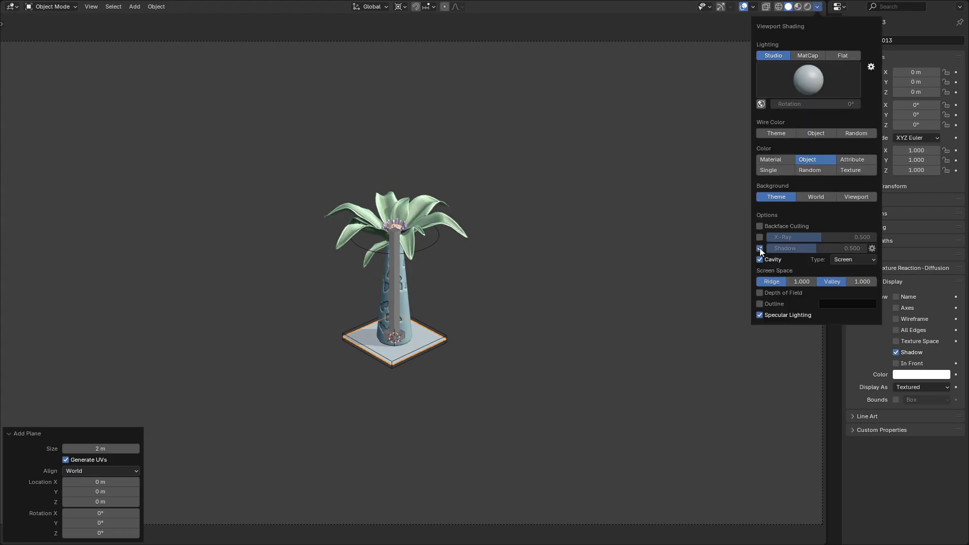
{"action": "left_click", "coordinate": [753, 7]}
{"action": "left_click", "coordinate": [758, 130]}
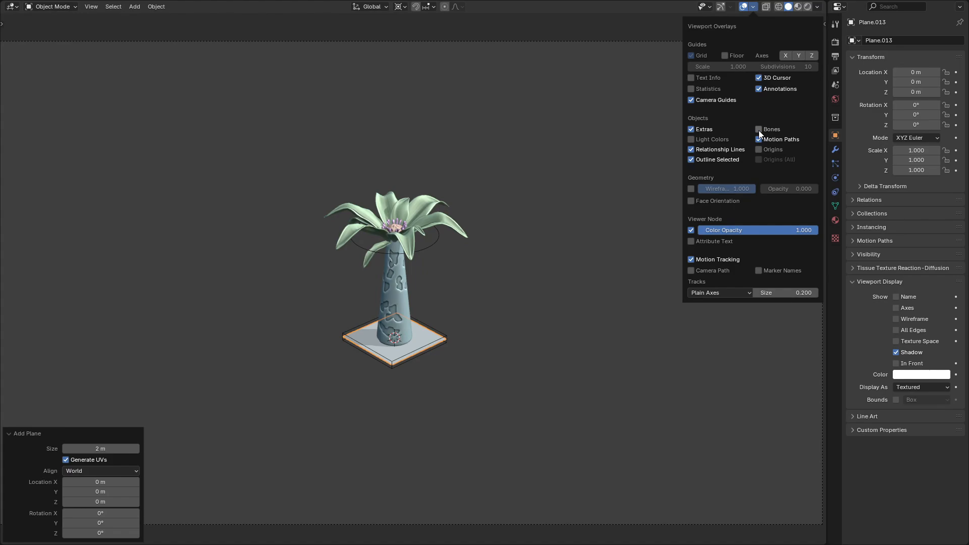
{"action": "left_click_drag", "start_coordinate": [771, 188], "coordinate": [788, 188]}
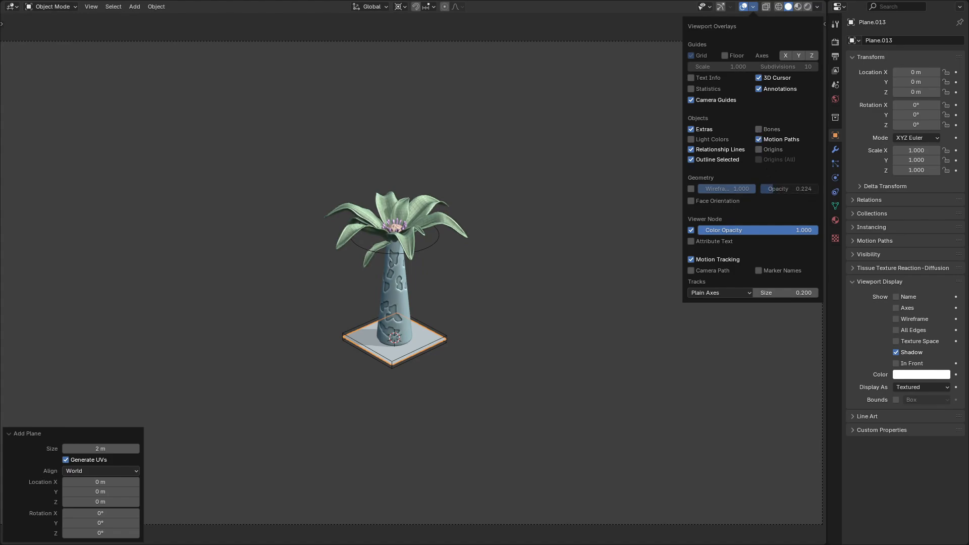
{"action": "left_click", "coordinate": [755, 8]}
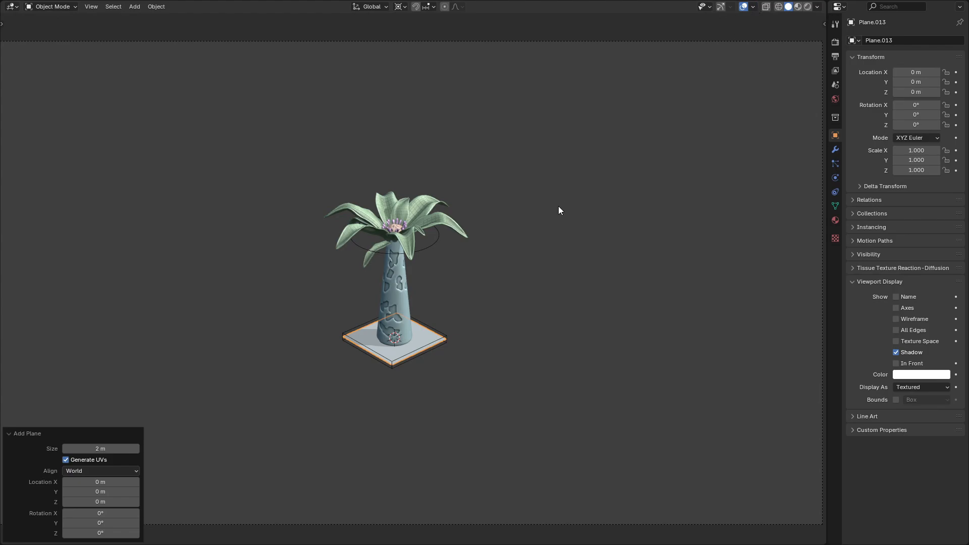
Step: Scale the ground plane by 4 and lower it 0.5 m along Z
{"action": "key", "text": "s"}
{"action": "key", "text": "4"}
{"action": "key", "text": "Return"}
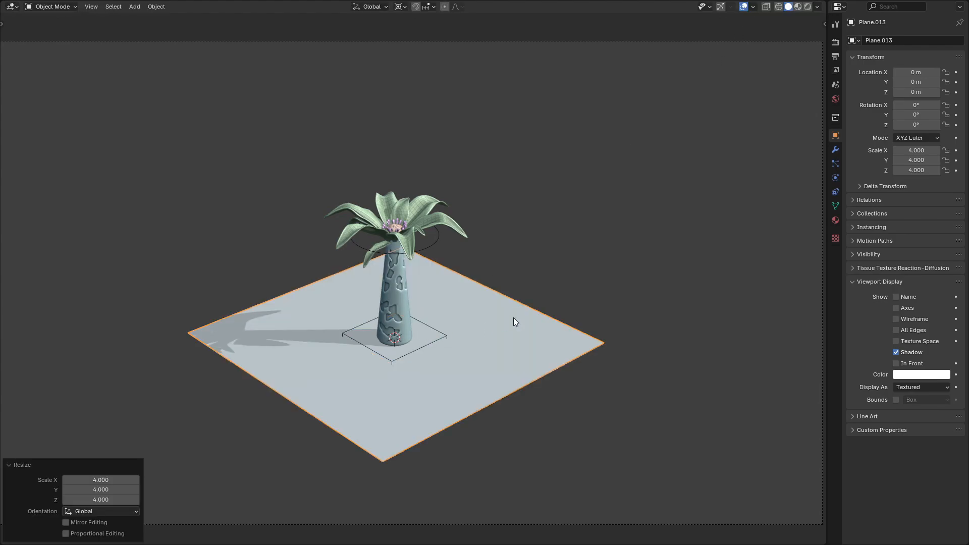
{"action": "type", "text": "gz-0.5"}
{"action": "key", "text": "Return"}
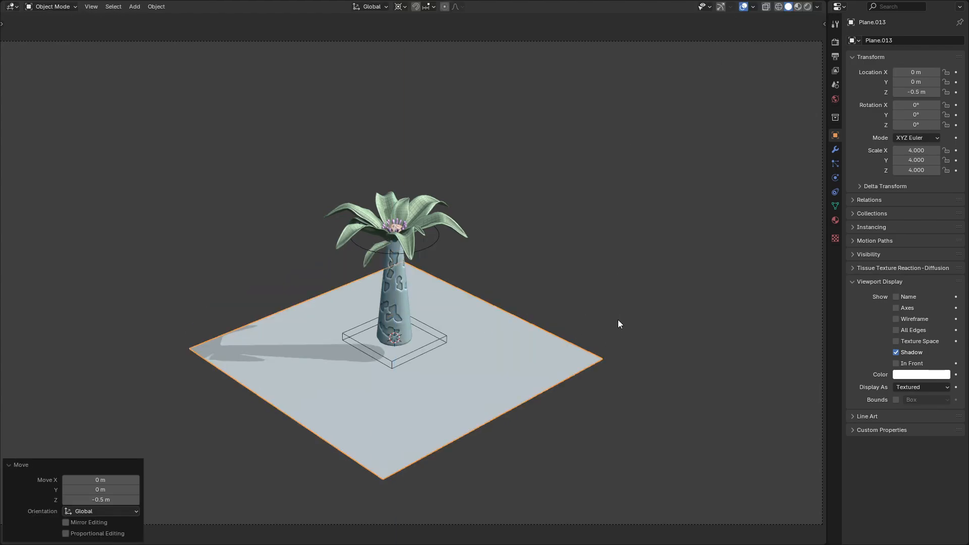
Step: Extrude the ground plane 0.5 m upward in Edit Mode, delete its top face and return to Object Mode
{"action": "key", "text": "ctrl+Tab"}
{"action": "left_click", "coordinate": [672, 301]}
{"action": "type", "text": "e0.5"}
{"action": "key", "text": "Return"}
{"action": "key", "text": "x"}
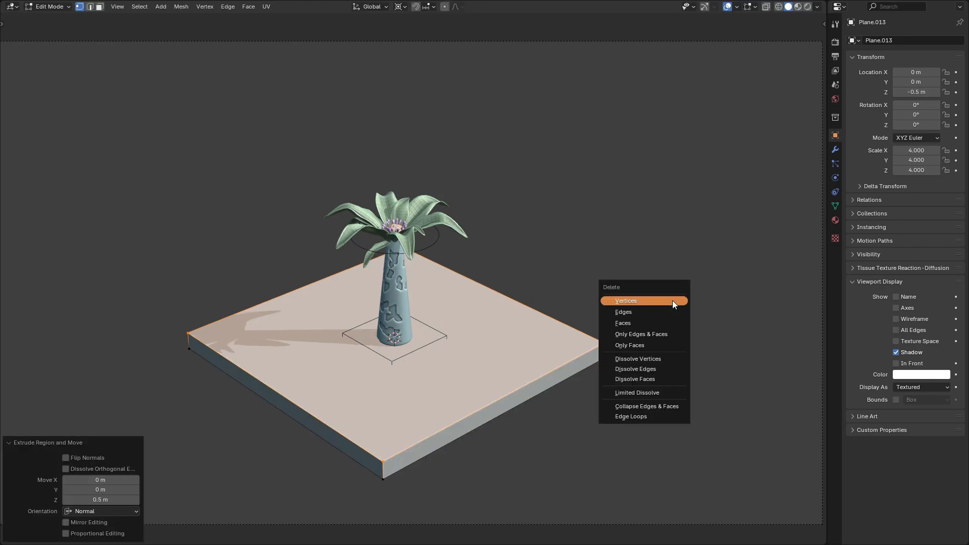
{"action": "left_click", "coordinate": [659, 323]}
{"action": "key", "text": "ctrl+Tab"}
{"action": "left_click", "coordinate": [597, 323]}
Step: Add another plane at the 3D cursor and scale it by 4 to cover the open base
{"action": "key", "text": "shift+a"}
{"action": "left_click", "coordinate": [501, 300]}
{"action": "type", "text": "s4"}
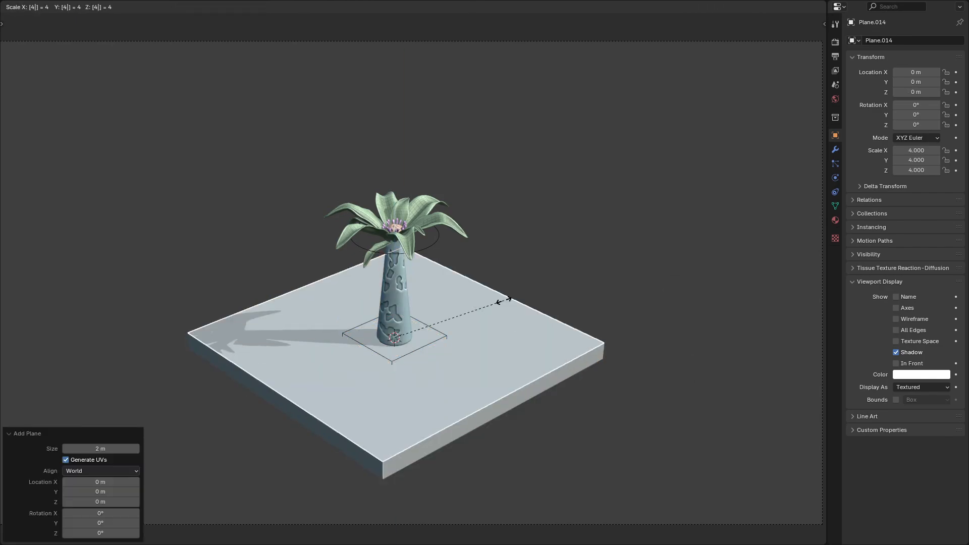
{"action": "key", "text": "Return"}
Step: Extrude only the new plane's outer edges in Edit Mode and scale them by 1.2 to form a surrounding border
{"action": "key", "text": "ctrl+Tab"}
{"action": "left_click", "coordinate": [648, 293]}
{"action": "key", "text": "alt+e"}
{"action": "left_click", "coordinate": [648, 293]}
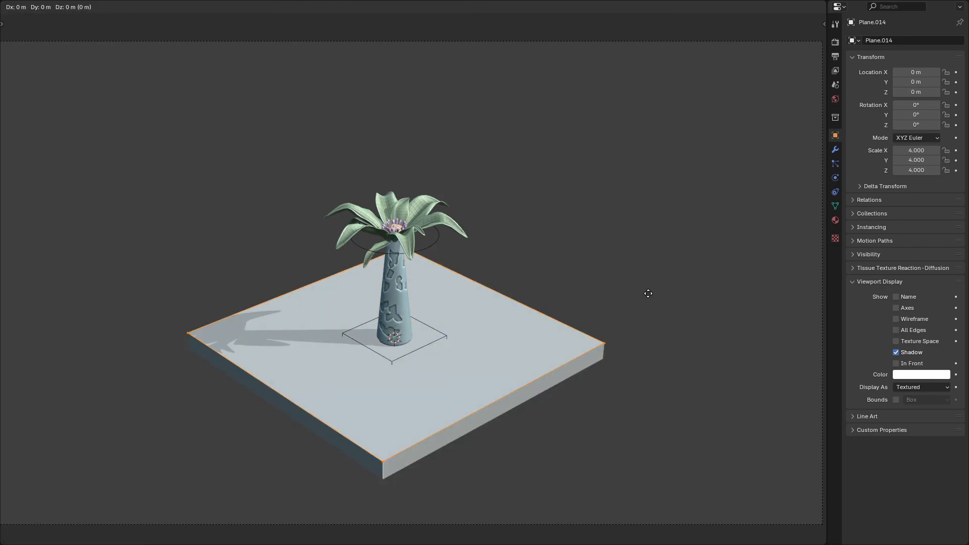
{"action": "type", "text": "s"}
{"action": "type", "text": "1.2"}
{"action": "key", "text": "Return"}
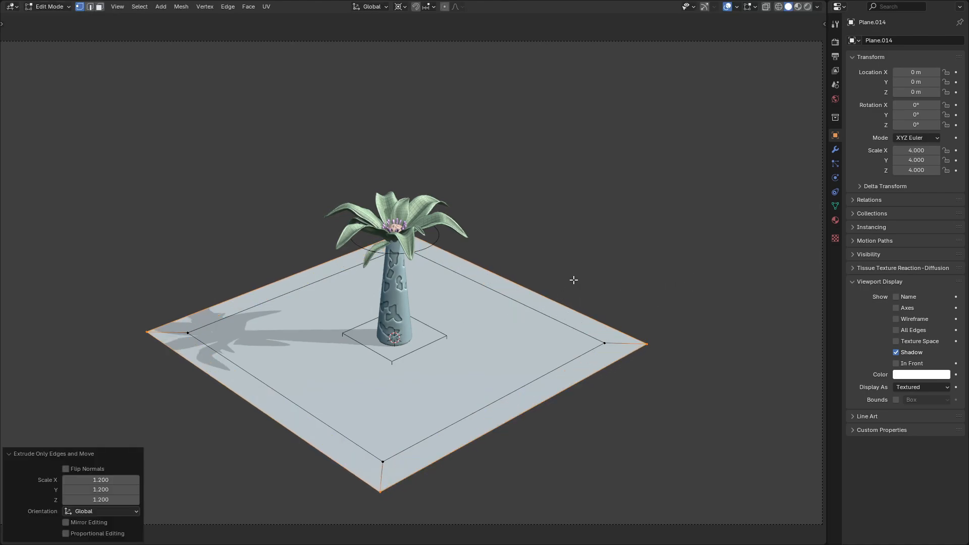
Step: Separate the inner square face from its border into its own object and leave Edit Mode
{"action": "key", "text": "3"}
{"action": "left_click", "coordinate": [528, 329]}
{"action": "key", "text": "p"}
{"action": "key", "text": "Tab"}
Step: Subdivide the separated inner square with 25 cuts
{"action": "left_click", "coordinate": [545, 325]}
{"action": "key", "text": "Tab"}
{"action": "right_click", "coordinate": [530, 288]}
{"action": "left_click", "coordinate": [528, 288]}
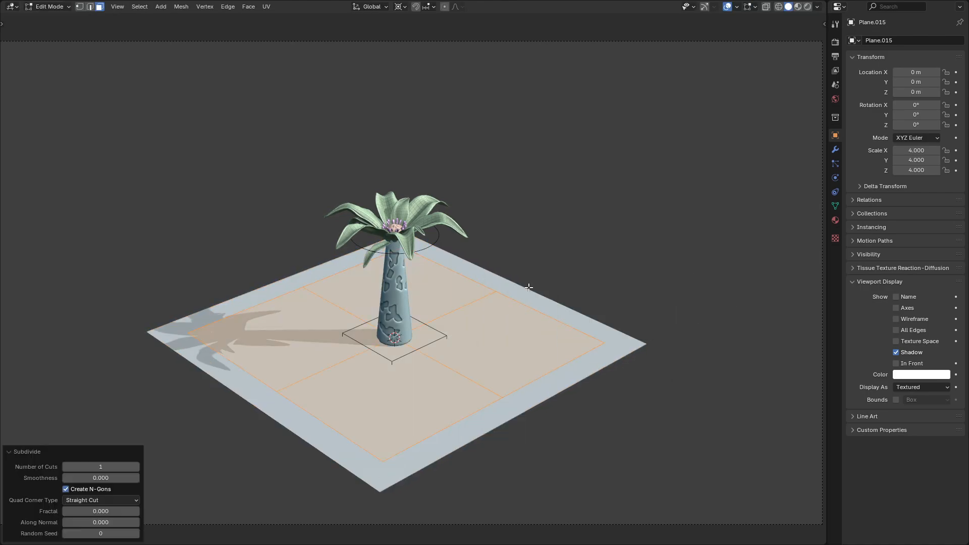
{"action": "double_click", "coordinate": [115, 469]}
{"action": "type", "text": "25"}
{"action": "key", "text": "Return"}
Step: Circle-select the front part of the subdivided square with an irregular boundary, separate it into its own object and leave Edit Mode
{"action": "left_click", "coordinate": [373, 385]}
{"action": "key", "text": "c"}
{"action": "left_click", "coordinate": [461, 402]}
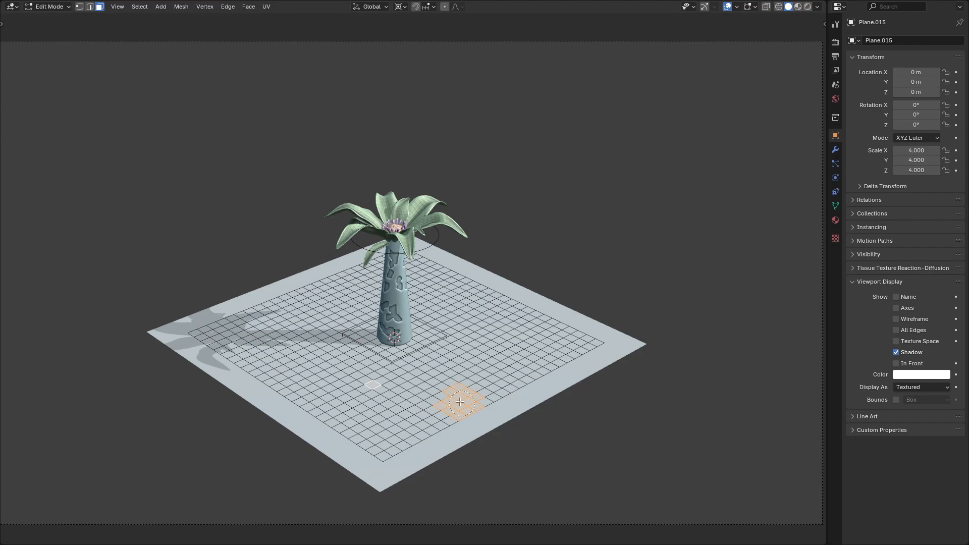
{"action": "mouse_move", "coordinate": [461, 402]}
{"action": "left_mouse_down"}
{"action": "mouse_move", "coordinate": [295, 399]}
{"action": "mouse_move", "coordinate": [425, 438]}
{"action": "left_mouse_up"}
{"action": "mouse_move", "coordinate": [464, 400]}
{"action": "left_mouse_down"}
{"action": "mouse_move", "coordinate": [283, 361]}
{"action": "mouse_move", "coordinate": [453, 329]}
{"action": "left_mouse_up"}
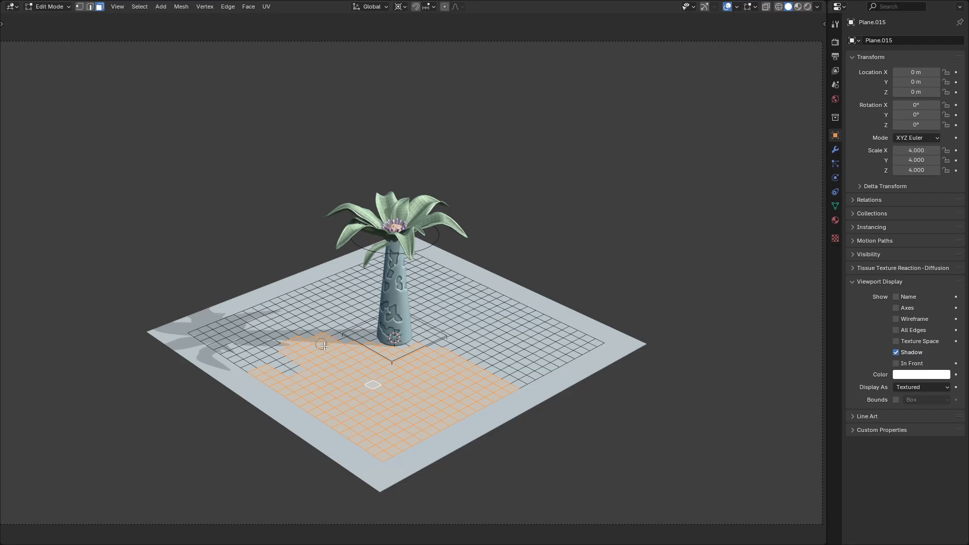
{"action": "key", "text": "p"}
{"action": "left_click", "coordinate": [595, 308]}
{"action": "key", "text": "Tab"}
Step: Move the separated front piece up about 7 m along Z, above the plant
{"action": "left_click", "coordinate": [441, 370]}
{"action": "key", "text": "g"}
{"action": "key", "text": "z"}
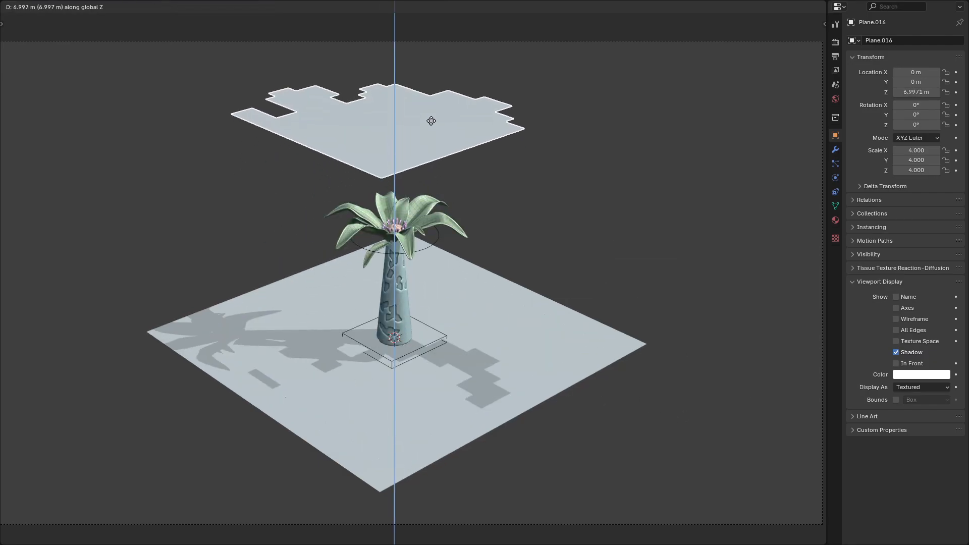
{"action": "left_click", "coordinate": [431, 121]}
Step: Give the base under the removed front area a darker brownish-grey viewport display colour
{"action": "left_click", "coordinate": [438, 394]}
{"action": "left_click", "coordinate": [913, 375]}
{"action": "left_click_drag", "start_coordinate": [888, 349], "coordinate": [886, 349]}
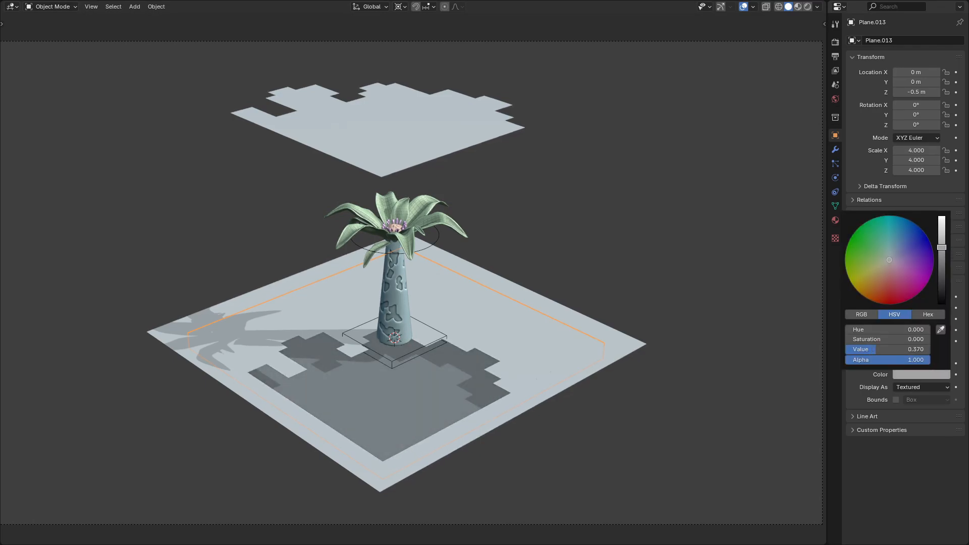
{"action": "mouse_move", "coordinate": [889, 262]}
{"action": "left_mouse_down"}
{"action": "mouse_move", "coordinate": [891, 250]}
{"action": "mouse_move", "coordinate": [939, 262]}
{"action": "mouse_move", "coordinate": [885, 254]}
{"action": "left_mouse_up"}
Step: Set the border's viewport display colour to dark green and the remaining inner ground's colour to pale green
{"action": "left_click", "coordinate": [576, 370]}
{"action": "left_click", "coordinate": [908, 375]}
{"action": "left_click", "coordinate": [570, 338]}
{"action": "left_click", "coordinate": [903, 375]}
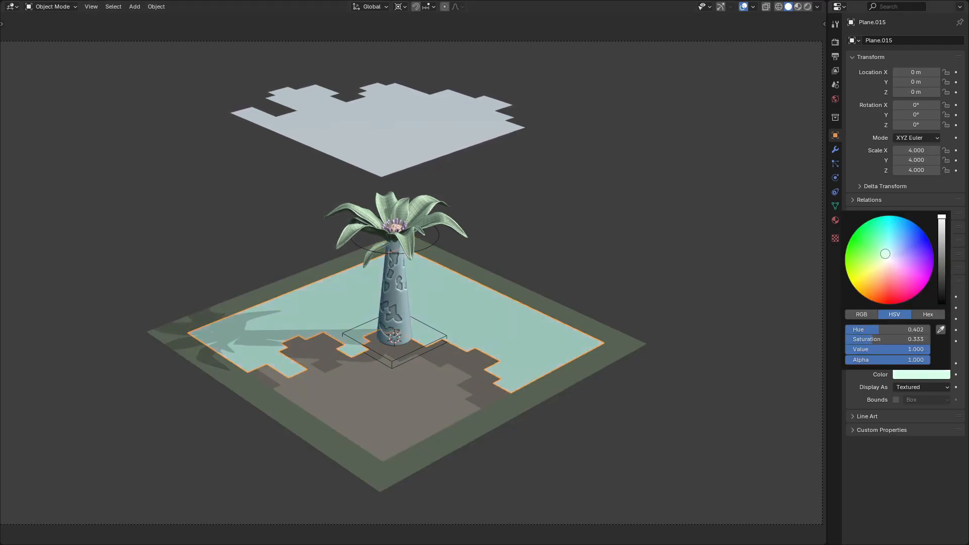
Step: Assign the pale green ground's irregular inner boundary edges to a new vertex group and add a second vertex group
{"action": "key", "text": "Tab"}
{"action": "key", "text": "2"}
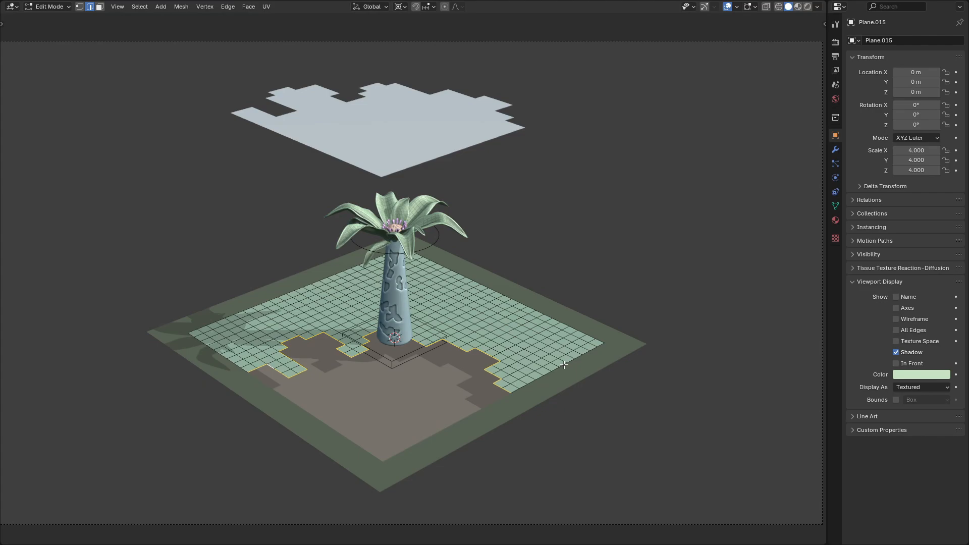
{"action": "left_click", "coordinate": [835, 206]}
{"action": "left_click", "coordinate": [956, 72]}
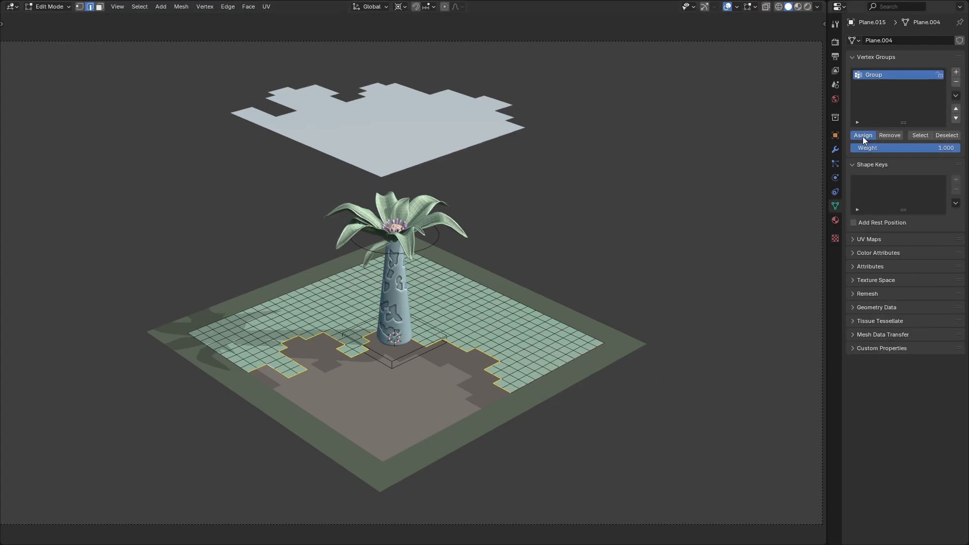
{"action": "left_click", "coordinate": [956, 74]}
{"action": "key", "text": "alt+a"}
{"action": "left_click", "coordinate": [928, 135]}
{"action": "left_click", "coordinate": [938, 136]}
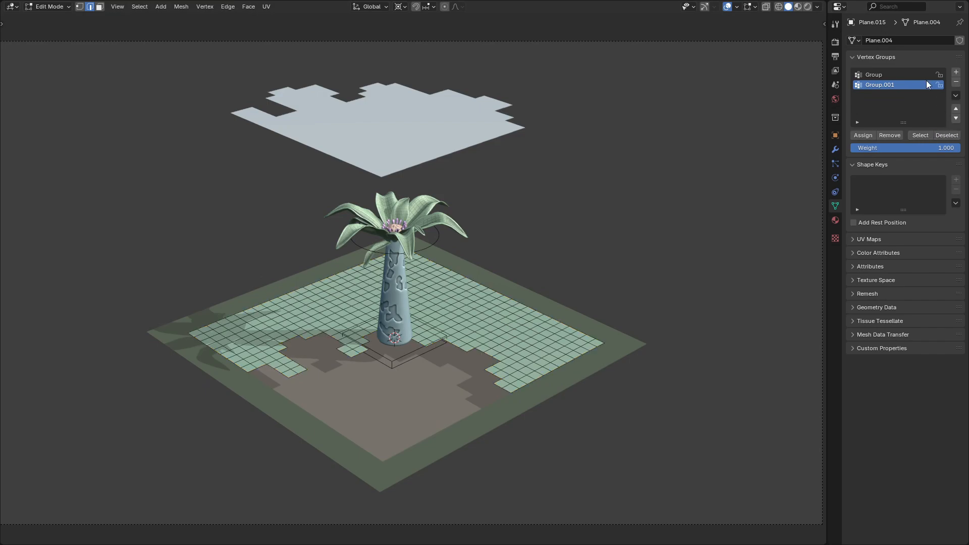
Step: Select the first vertex group's boundary edges and round them off with LoopTools Relax
{"action": "left_click", "coordinate": [925, 75]}
{"action": "left_click", "coordinate": [922, 136]}
{"action": "key", "text": "q"}
{"action": "left_click", "coordinate": [564, 299]}
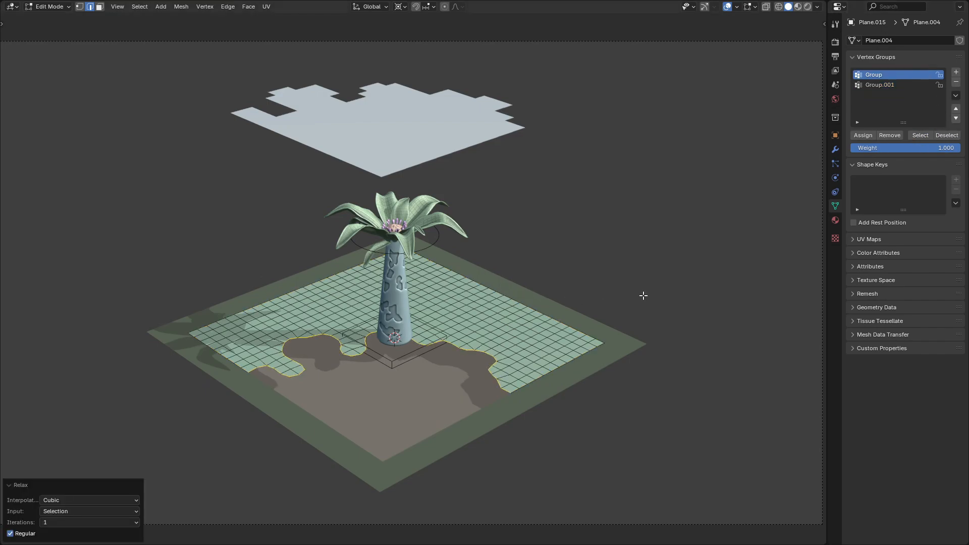
Step: Try to subdivide the entire pale green ground mesh
{"action": "key", "text": "a"}
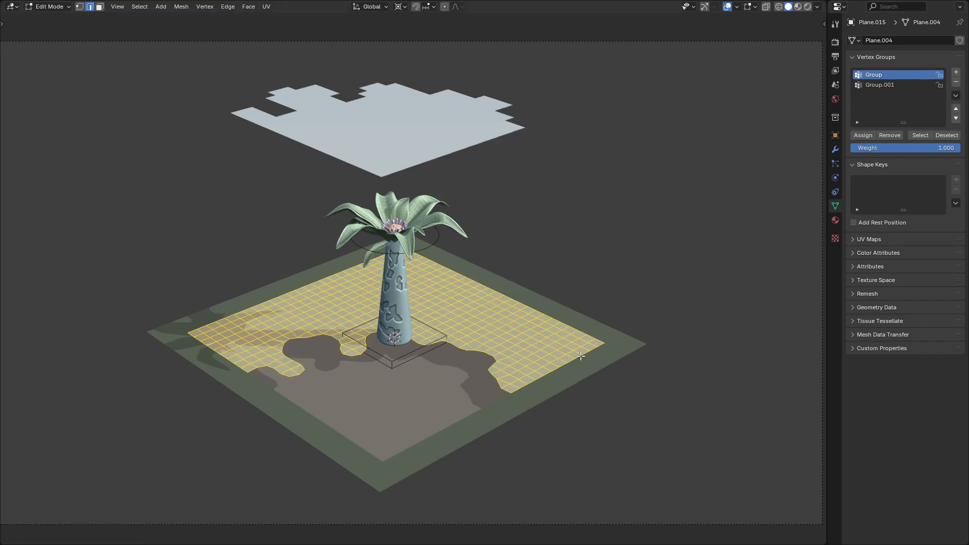
{"action": "right_click", "coordinate": [561, 237]}
{"action": "left_click", "coordinate": [561, 241]}
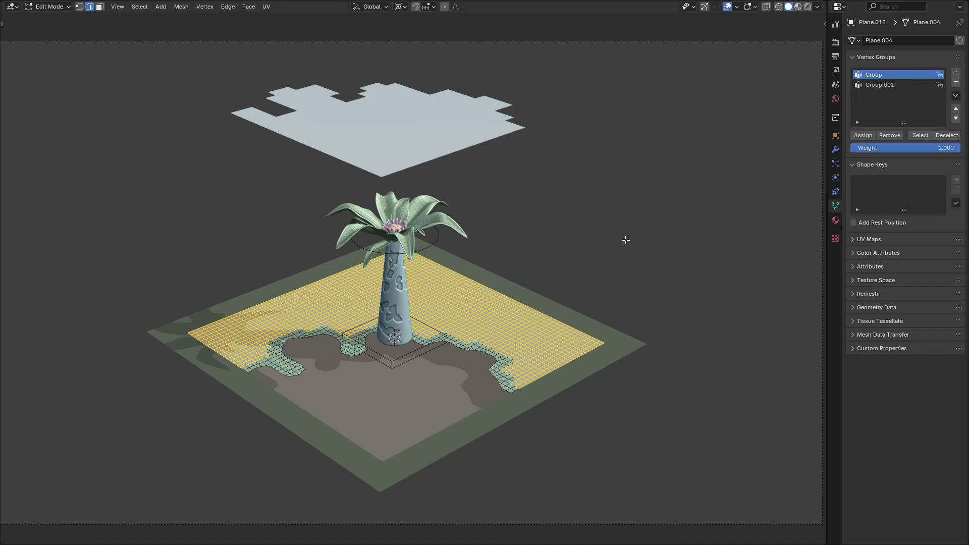
{"action": "key", "text": "ctrl+z"}
Step: Extrude the boundary vertex group's edges 0.5 m down along Z and return to Object Mode
{"action": "key", "text": "alt+a"}
{"action": "left_click", "coordinate": [920, 135]}
{"action": "type", "text": "ez"}
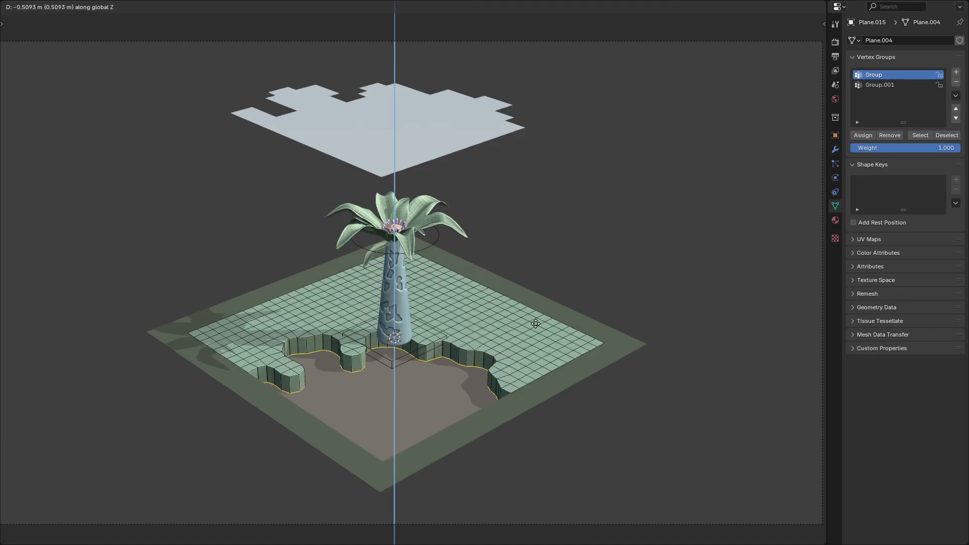
{"action": "type", "text": "0.5-"}
{"action": "key", "text": "Return"}
{"action": "key", "text": "ctrl+Tab"}
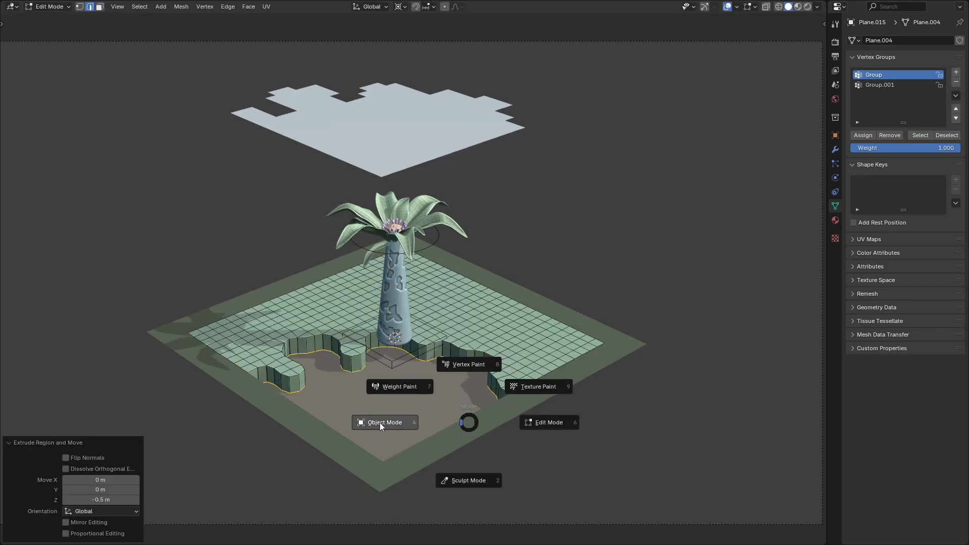
{"action": "left_click", "coordinate": [380, 426]}
Step: Snap the 3D cursor to the front inner corner vertex of the dark green border
{"action": "left_click", "coordinate": [452, 444]}
{"action": "key", "text": "ctrl+Tab"}
{"action": "left_click", "coordinate": [631, 458]}
{"action": "key", "text": "1"}
{"action": "left_click", "coordinate": [388, 464]}
{"action": "key", "text": "q"}
{"action": "left_click", "coordinate": [624, 395]}
{"action": "right_click", "coordinate": [661, 231]}
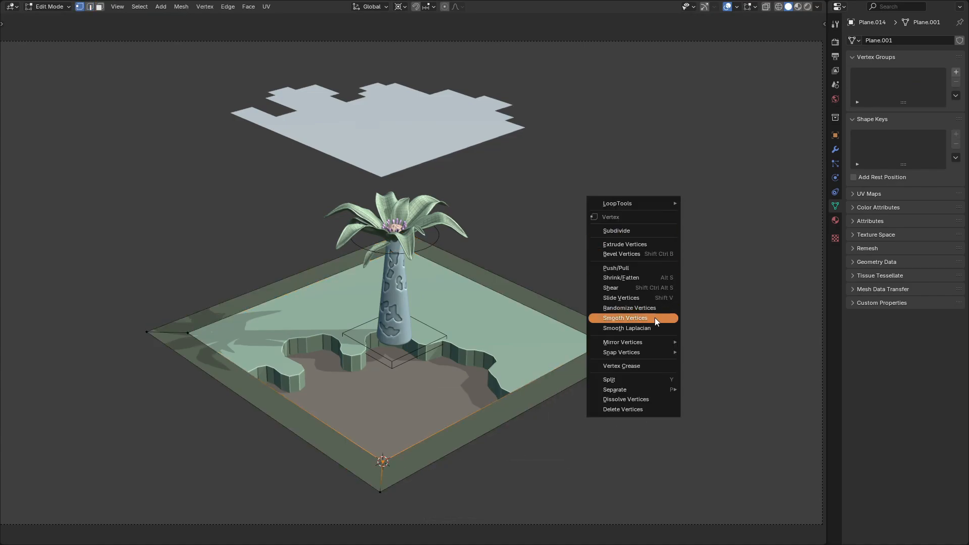
{"action": "mouse_move", "coordinate": [655, 351]}
{"action": "left_click", "coordinate": [740, 396]}
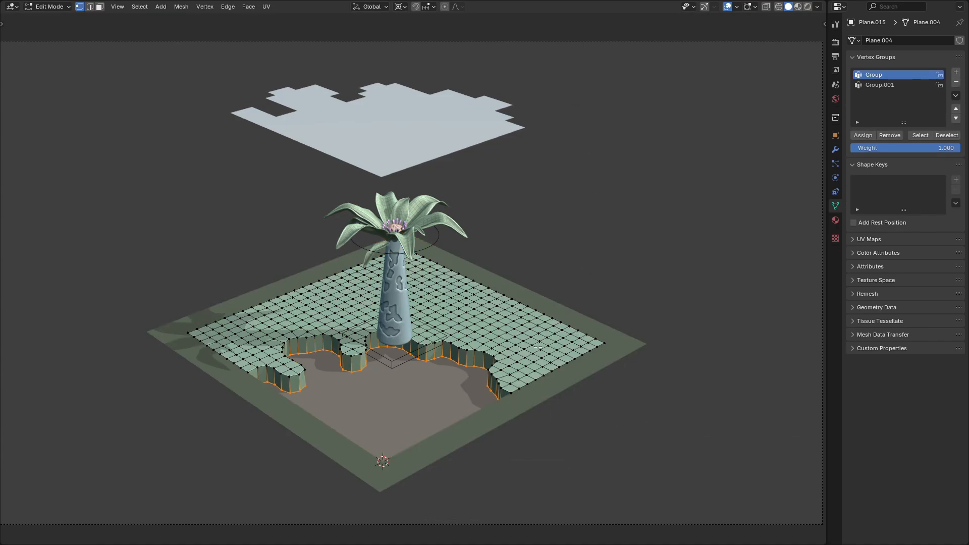
Step: Add two loop cuts around the extruded wall and scale its bottom edge loop to about 0.95 with proportional editing
{"action": "key", "text": "ctrl+r"}
{"action": "left_click", "coordinate": [469, 360]}
{"action": "right_click", "coordinate": [469, 360]}
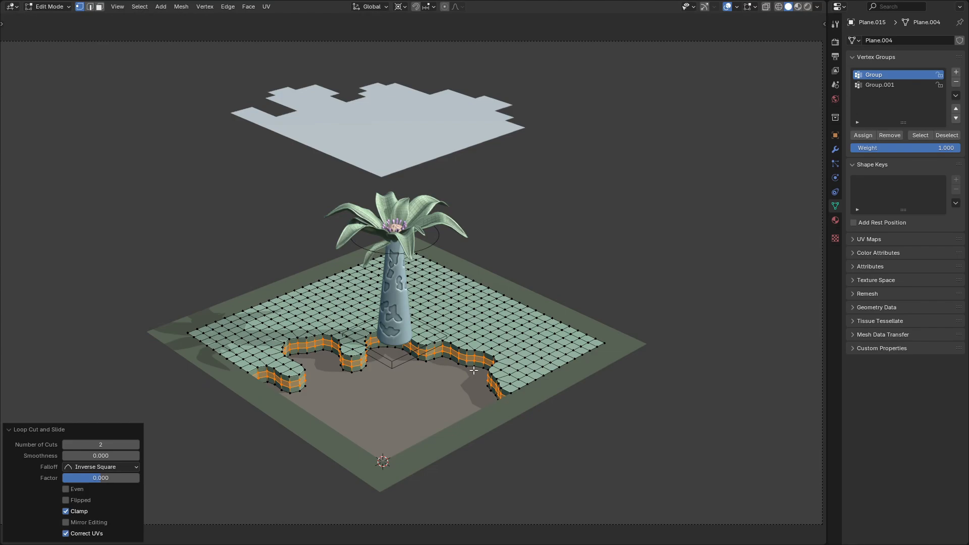
{"action": "left_click", "coordinate": [456, 362], "text": "alt"}
{"action": "key", "text": "s"}
{"action": "right_click", "coordinate": [634, 121]}
{"action": "key", "text": "o"}
{"action": "key", "text": "s"}
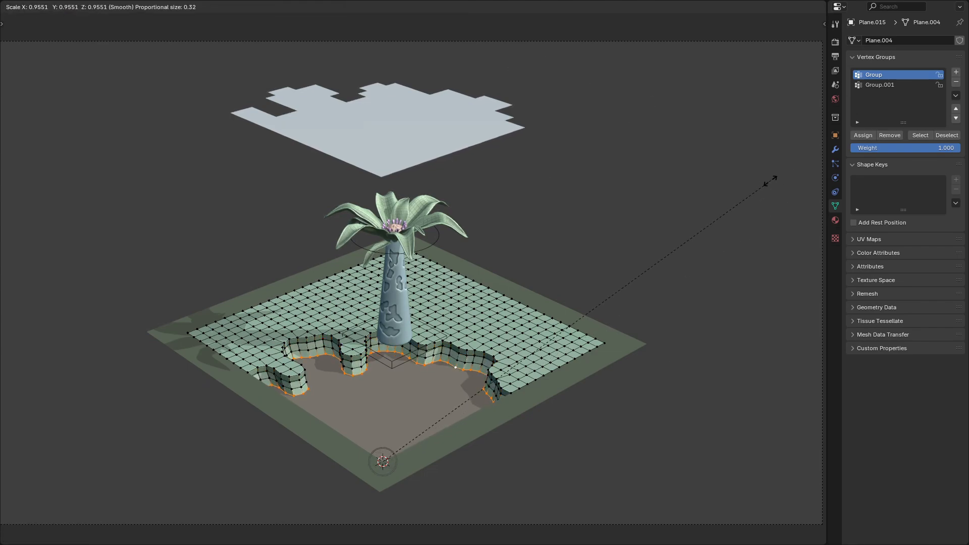
{"action": "left_click", "coordinate": [762, 191]}
Step: Leave Edit Mode and shade the pale green ground smooth
{"action": "key", "text": "Tab"}
{"action": "right_click", "coordinate": [501, 315]}
{"action": "left_click", "coordinate": [501, 315]}
Step: Bring the raised front piece back down by setting its Z location to 0 m
{"action": "left_click", "coordinate": [451, 138]}
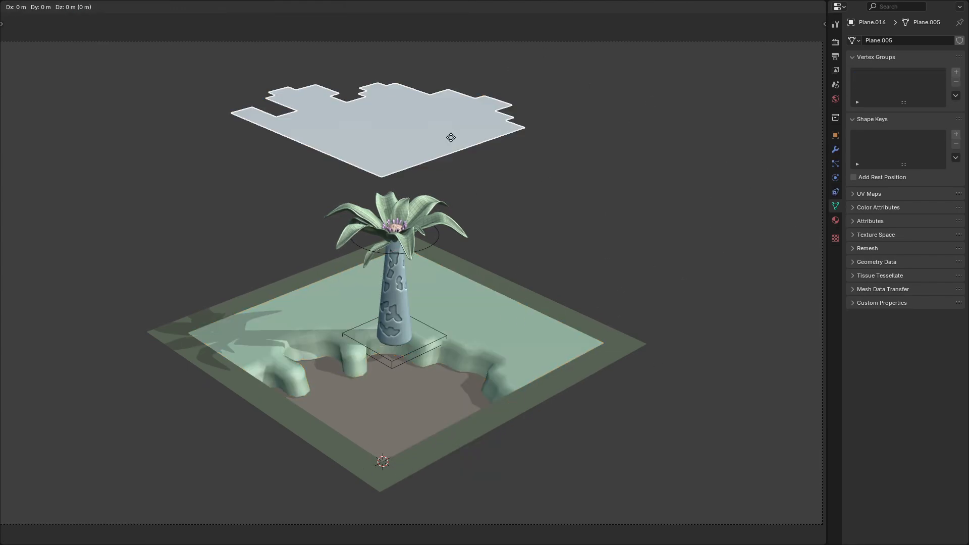
{"action": "key", "text": "g"}
{"action": "key", "text": "z"}
{"action": "right_click", "coordinate": [451, 139]}
{"action": "left_click", "coordinate": [824, 24]}
{"action": "double_click", "coordinate": [736, 66]}
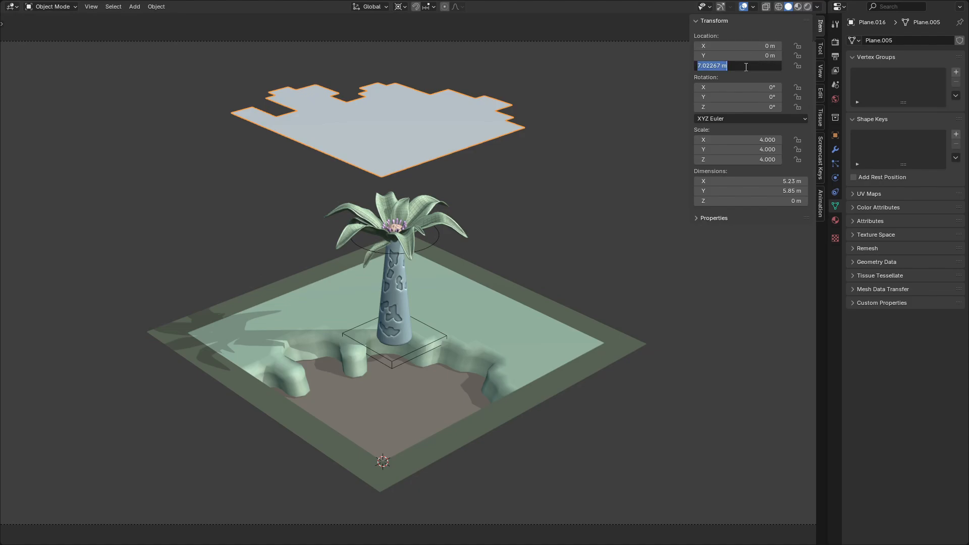
{"action": "type", "text": "0"}
{"action": "key", "text": "Return"}
{"action": "key", "text": "n"}
Step: Select the front piece's irregular boundary edges using X-ray and Relax them to match the ground's rounded edge
{"action": "key", "text": "Tab"}
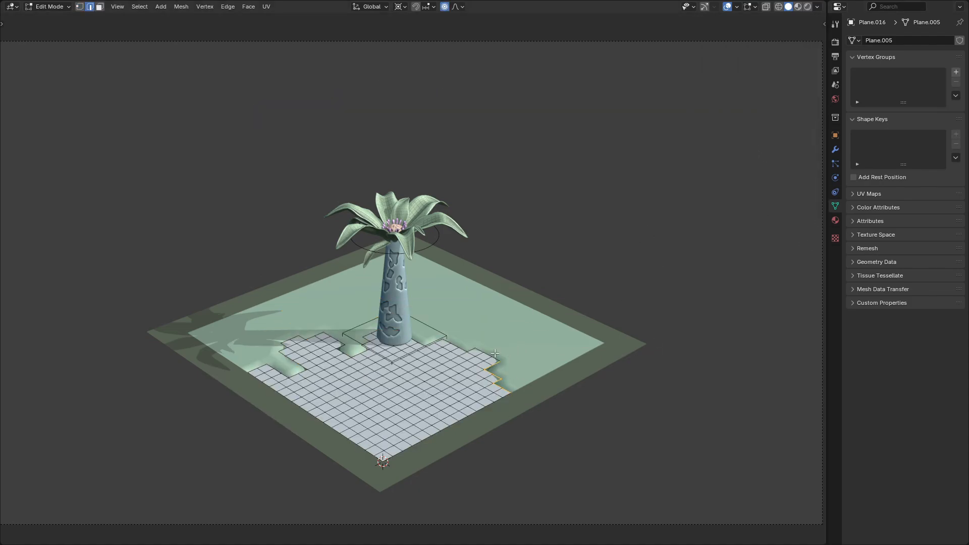
{"action": "key", "text": "alt+z"}
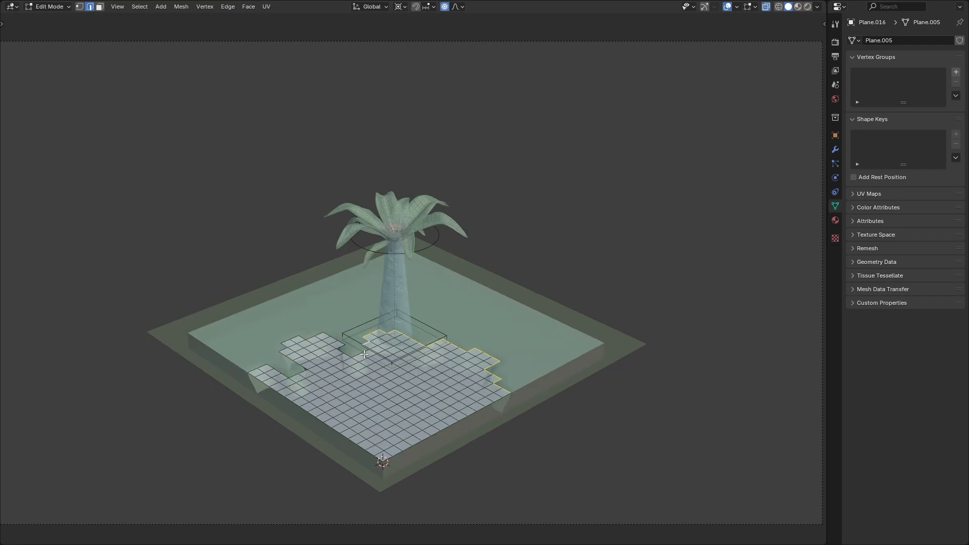
{"action": "key", "text": "p"}
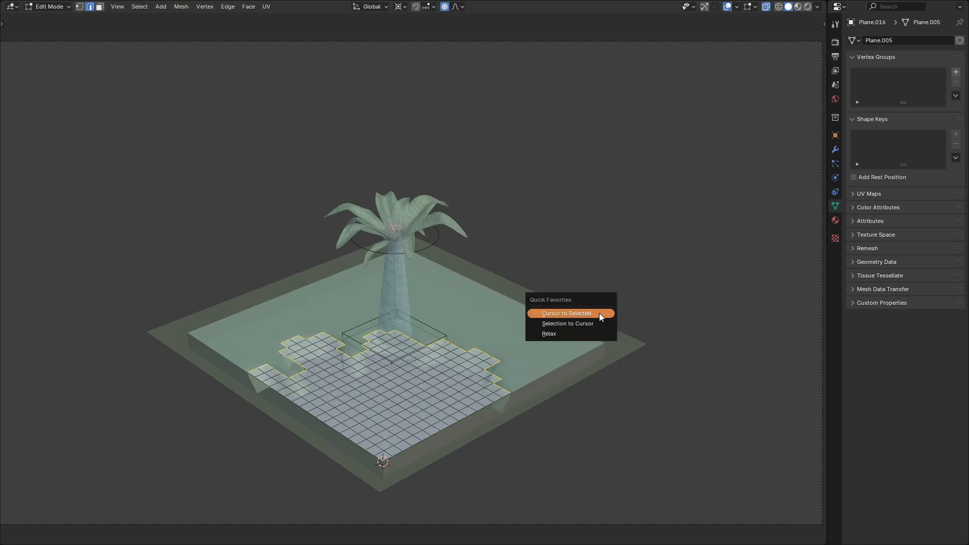
{"action": "left_click", "coordinate": [601, 312]}
{"action": "key", "text": "Tab"}
{"action": "key", "text": "alt+z"}
Step: Sculpt a raised rim along the green ground's irregular edge using the Draw brush with a reduced radius
{"action": "left_click", "coordinate": [473, 319]}
{"action": "key", "text": "ctrl+Tab"}
{"action": "left_click", "coordinate": [471, 373]}
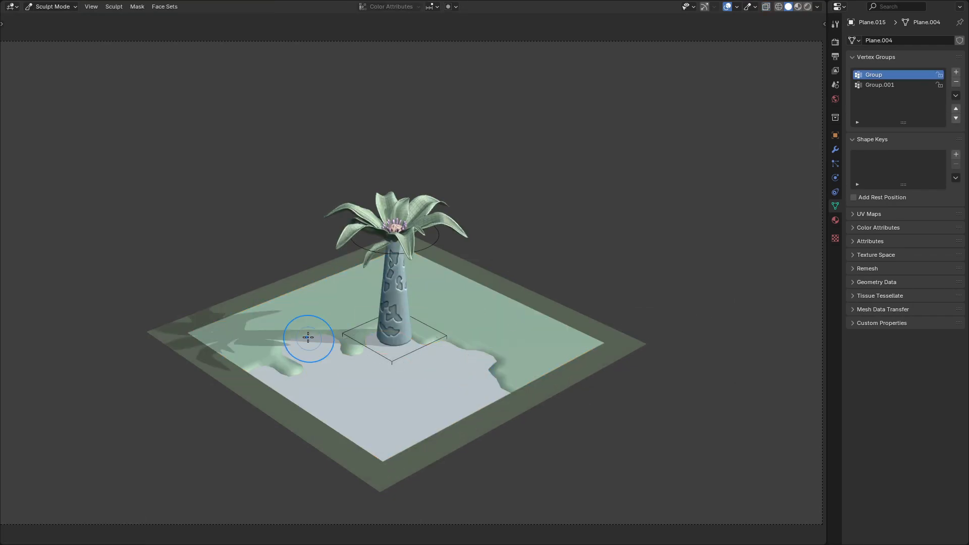
{"action": "key", "text": "t"}
{"action": "key", "text": "f"}
{"action": "left_click", "coordinate": [287, 359]}
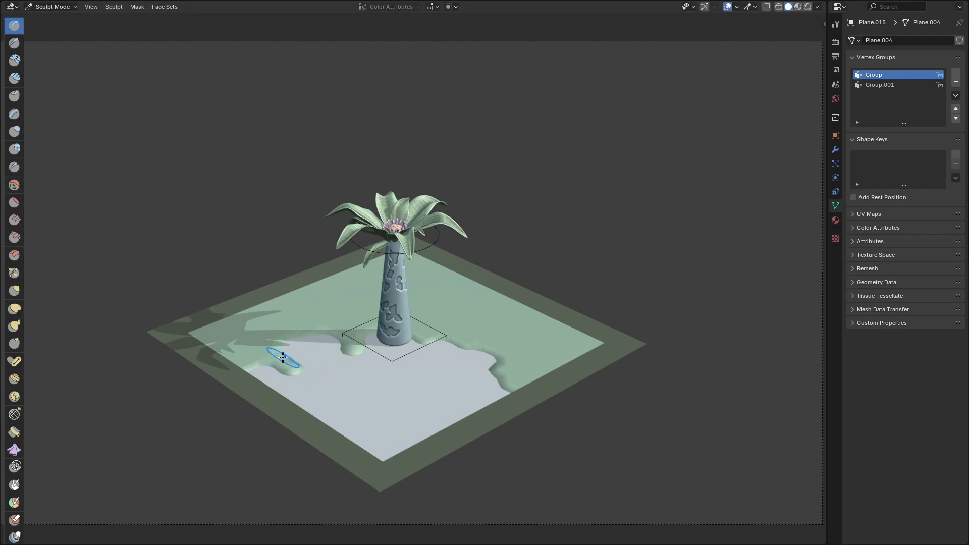
{"action": "left_click_drag", "start_coordinate": [282, 357], "coordinate": [292, 334]}
{"action": "left_click_drag", "start_coordinate": [429, 340], "coordinate": [506, 388]}
Step: Subdivide the entire sculpted ground mesh in Edit Mode
{"action": "key", "text": "ctrl+Tab"}
{"action": "left_click", "coordinate": [573, 318]}
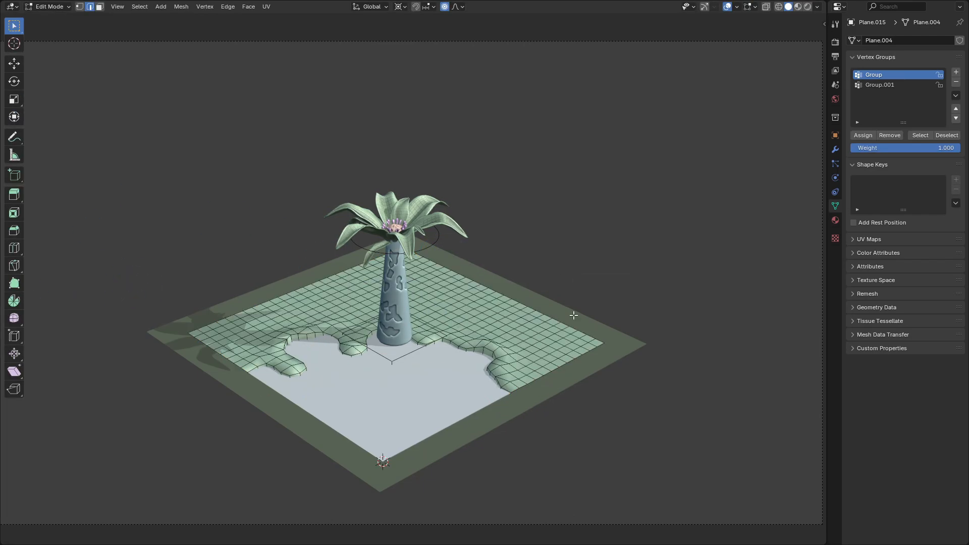
{"action": "key", "text": "a"}
{"action": "right_click", "coordinate": [572, 314]}
{"action": "left_click", "coordinate": [554, 233]}
{"action": "key", "text": "ctrl+Tab"}
{"action": "left_click", "coordinate": [523, 250]}
Step: Sculpt uneven bumps across the green ground with the Draw brush
{"action": "key", "text": "ctrl+Tab"}
{"action": "left_click", "coordinate": [435, 355]}
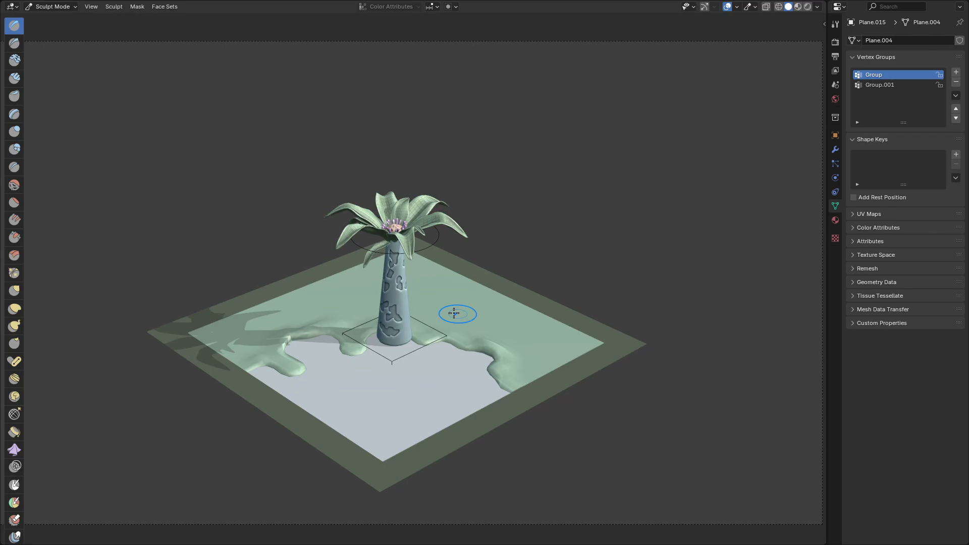
{"action": "mouse_move", "coordinate": [535, 343]}
{"action": "left_mouse_down"}
{"action": "mouse_move", "coordinate": [442, 307]}
{"action": "mouse_move", "coordinate": [385, 325]}
{"action": "mouse_move", "coordinate": [502, 368]}
{"action": "mouse_move", "coordinate": [323, 330]}
{"action": "left_mouse_up"}
Step: Soften the sculpted bumps across the ground with the Smooth brush and adjust the brush radius
{"action": "key", "text": "shift+s"}
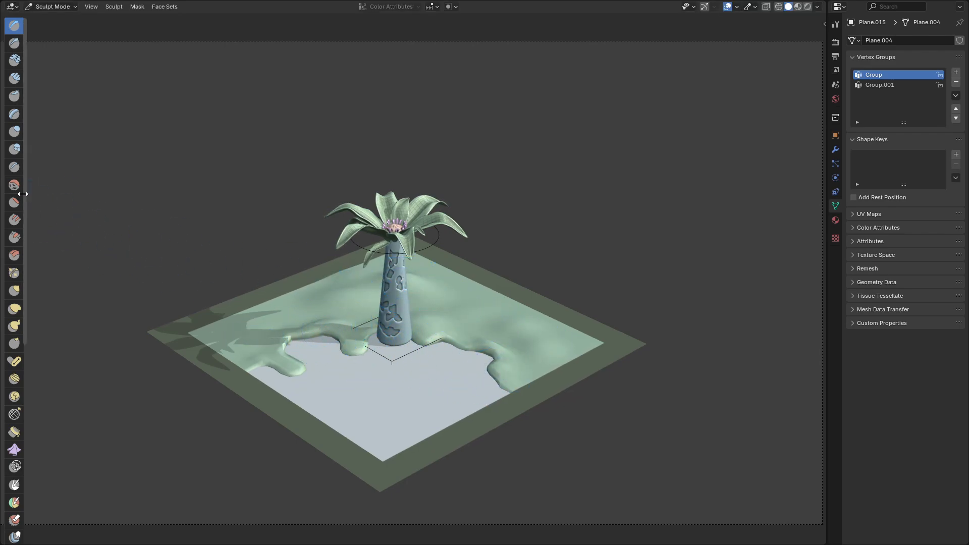
{"action": "mouse_move", "coordinate": [546, 352]}
{"action": "left_mouse_down"}
{"action": "mouse_move", "coordinate": [359, 327]}
{"action": "mouse_move", "coordinate": [262, 335]}
{"action": "left_mouse_up"}
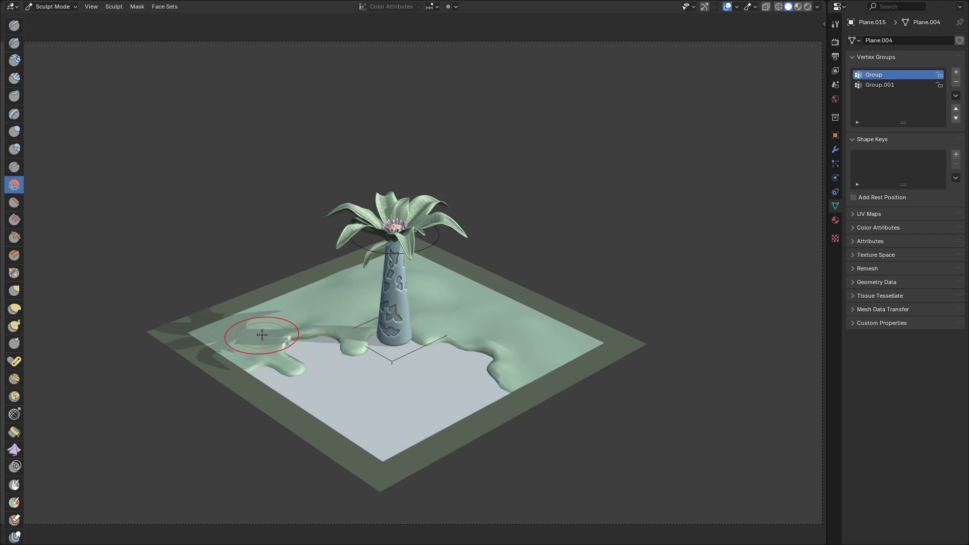
{"action": "key", "text": "f"}
{"action": "left_click", "coordinate": [388, 360]}
Step: Build up and smooth the ground's edge around the trunk base, and return to Object Mode
{"action": "key", "text": "x"}
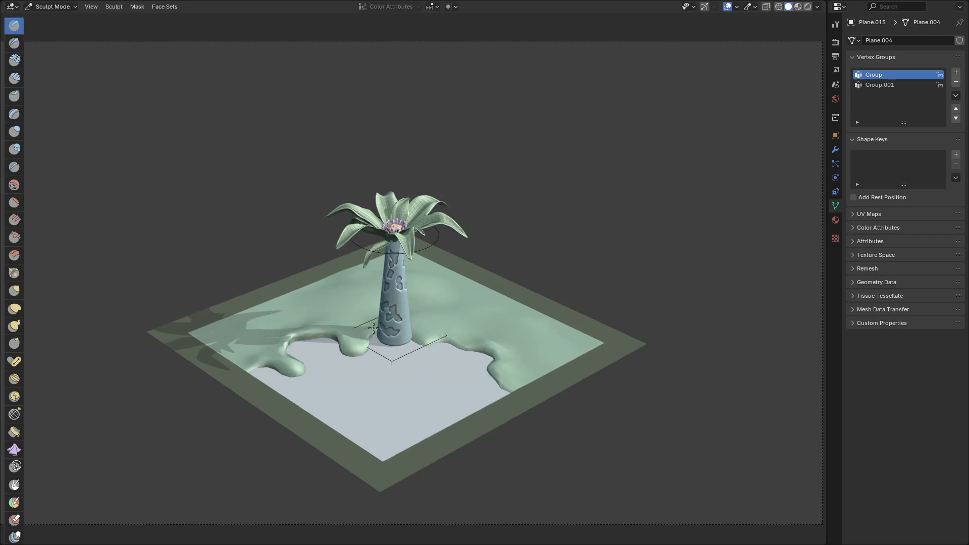
{"action": "key", "text": "s"}
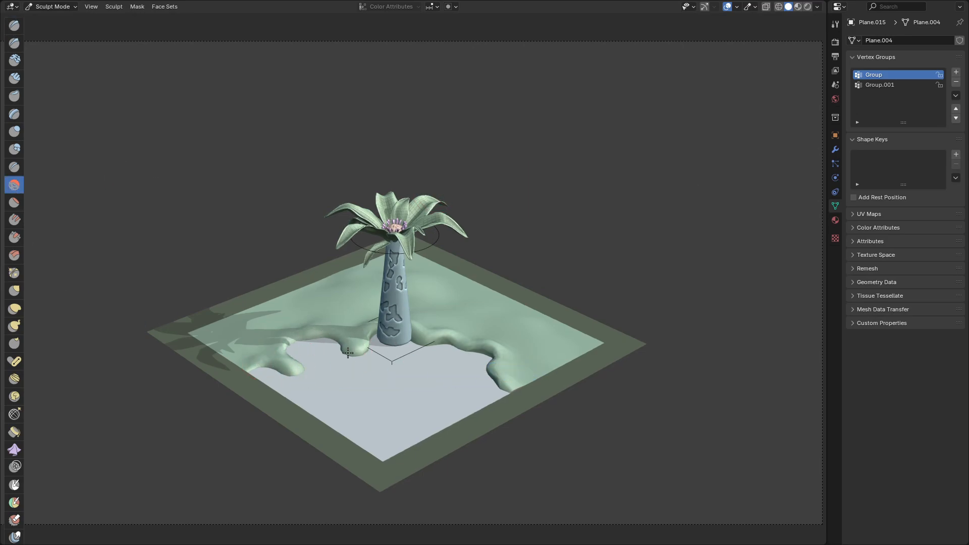
{"action": "key", "text": "ctrl+Tab"}
{"action": "left_click", "coordinate": [597, 288]}
Step: Add a Displace modifier to the flat front piece
{"action": "left_click", "coordinate": [439, 372]}
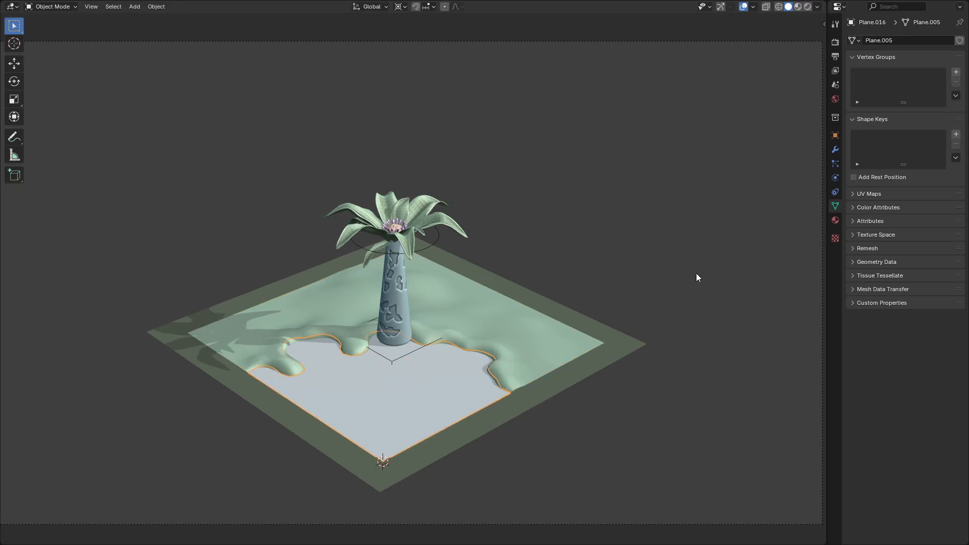
{"action": "left_click", "coordinate": [836, 151]}
{"action": "left_click", "coordinate": [881, 40]}
{"action": "left_click", "coordinate": [878, 42]}
{"action": "left_click", "coordinate": [859, 63]}
{"action": "key", "text": "Tab"}
{"action": "key", "text": "Tab"}
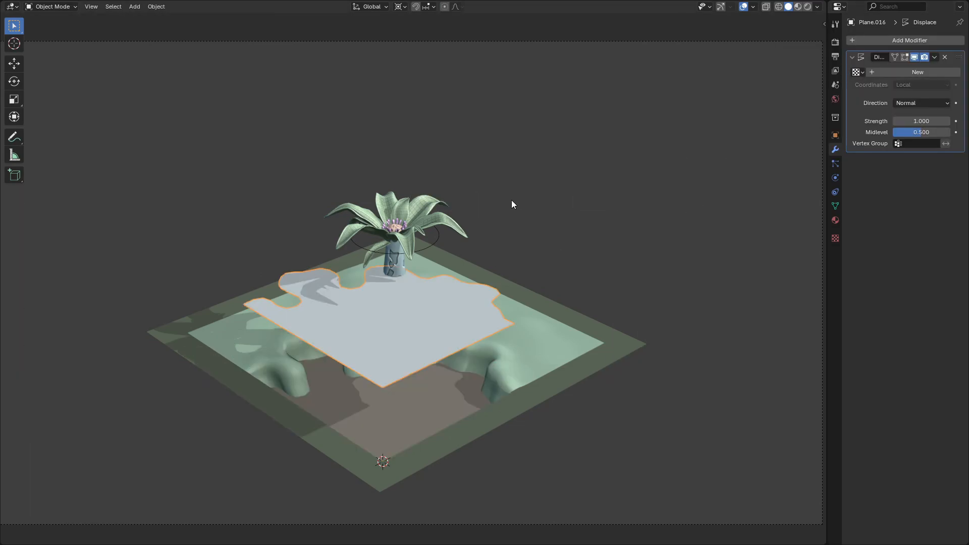
Step: Give the Displace modifier a new texture and set its strength to 0.1
{"action": "left_click", "coordinate": [912, 72]}
{"action": "left_click", "coordinate": [910, 123]}
{"action": "type", "text": ".1"}
{"action": "key", "text": "Return"}
Step: Switch the displacement texture to Distorted Noise with adjusted noise settings and shade the front piece smooth
{"action": "left_click", "coordinate": [835, 206]}
{"action": "left_click", "coordinate": [836, 238]}
{"action": "left_click", "coordinate": [918, 70]}
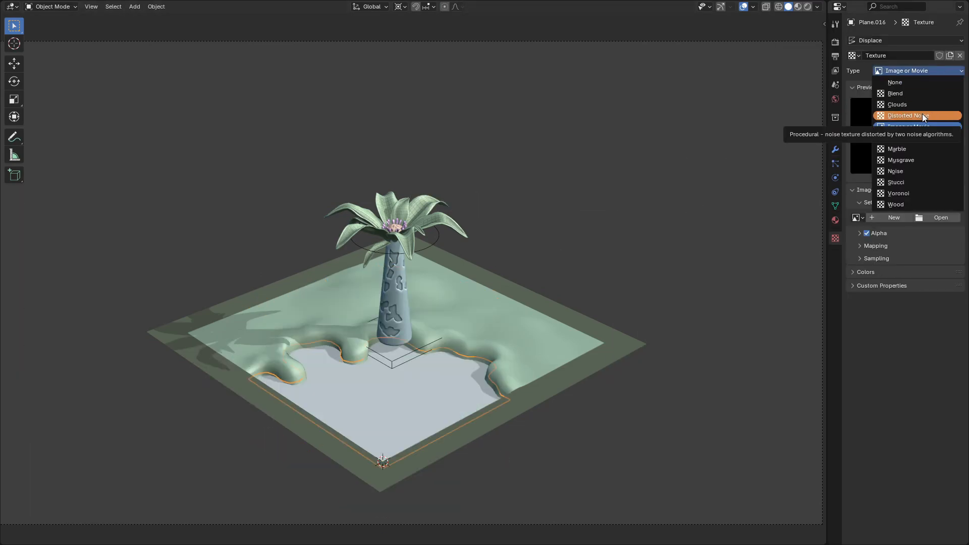
{"action": "left_click", "coordinate": [923, 116]}
{"action": "right_click", "coordinate": [594, 279]}
{"action": "left_click", "coordinate": [593, 278]}
{"action": "mouse_move", "coordinate": [921, 235]}
{"action": "left_mouse_down"}
{"action": "mouse_move", "coordinate": [884, 235]}
{"action": "mouse_move", "coordinate": [938, 246]}
{"action": "left_mouse_up"}
Step: Set the Displace modifier's strength to 0.05
{"action": "left_click", "coordinate": [835, 149]}
{"action": "left_click_drag", "start_coordinate": [921, 121], "coordinate": [918, 121]}
{"action": "left_click", "coordinate": [918, 143]}
{"action": "key", "text": "Escape"}
Step: Assign the front piece's outer edges to a new vertex group and return to the Displace modifier in Object Mode
{"action": "key", "text": "Tab"}
{"action": "key", "text": "z"}
{"action": "left_click", "coordinate": [572, 305]}
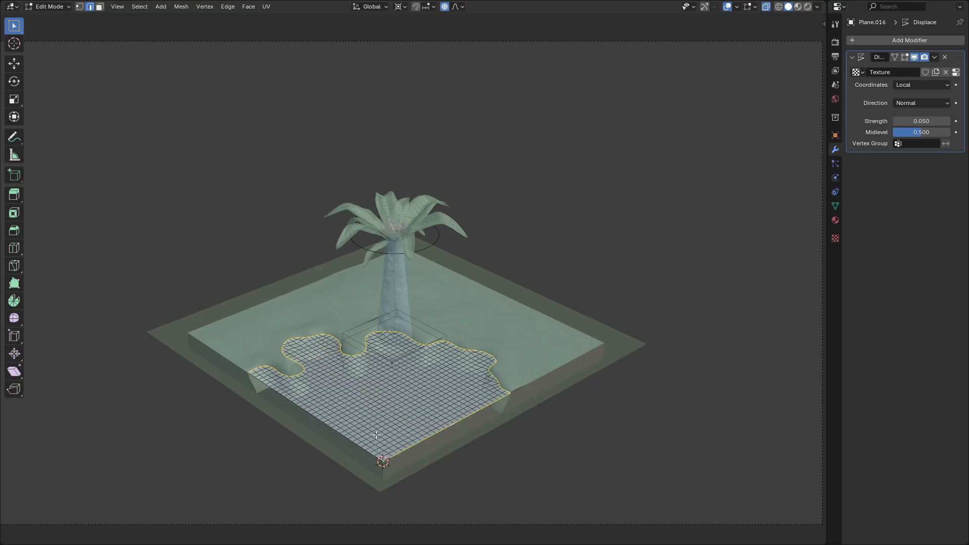
{"action": "left_click", "coordinate": [835, 206]}
{"action": "left_click", "coordinate": [956, 74]}
{"action": "left_click", "coordinate": [861, 135]}
{"action": "key", "text": "Tab"}
{"action": "key", "text": "alt+z"}
{"action": "left_click", "coordinate": [835, 149]}
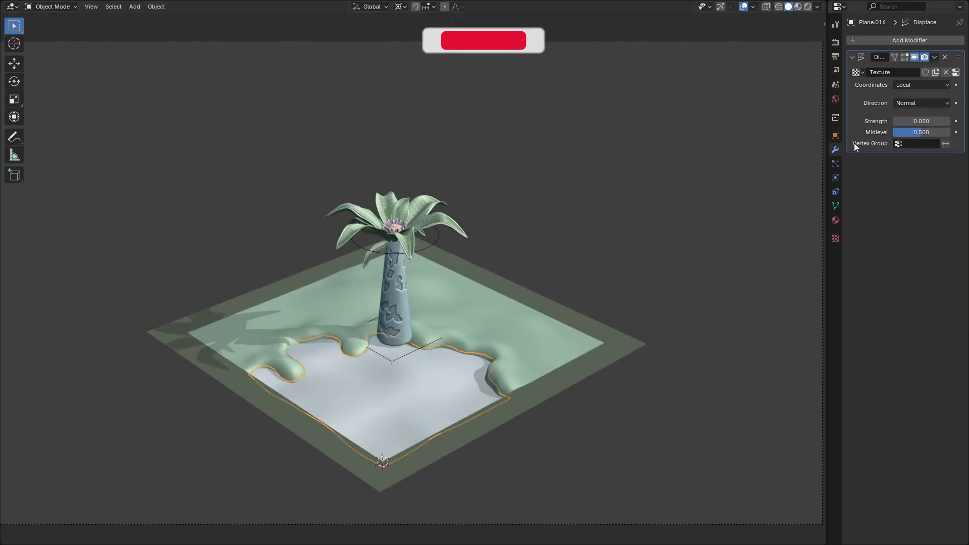
Step: Limit the front surface's Displace modifier to the vertex group Group and invert the group's influence
{"action": "left_click", "coordinate": [919, 143]}
{"action": "left_click", "coordinate": [921, 154]}
{"action": "mouse_move", "coordinate": [922, 132]}
{"action": "left_mouse_down"}
{"action": "mouse_move", "coordinate": [893, 133]}
{"action": "mouse_move", "coordinate": [928, 122]}
{"action": "left_mouse_up"}
{"action": "left_click", "coordinate": [707, 270]}
{"action": "left_click", "coordinate": [455, 387]}
{"action": "left_click", "coordinate": [946, 143]}
Step: Adjust the noise texture's settings and set the Displace modifier's strength to 0.07 and midlevel to 0.551
{"action": "left_click", "coordinate": [836, 238]}
{"action": "mouse_move", "coordinate": [925, 235]}
{"action": "left_mouse_down"}
{"action": "mouse_move", "coordinate": [935, 235]}
{"action": "mouse_move", "coordinate": [932, 246]}
{"action": "mouse_move", "coordinate": [919, 249]}
{"action": "left_mouse_up"}
{"action": "left_click", "coordinate": [919, 71]}
{"action": "left_click", "coordinate": [924, 102]}
{"action": "left_click", "coordinate": [835, 150]}
{"action": "mouse_move", "coordinate": [921, 133]}
{"action": "left_mouse_down"}
{"action": "mouse_move", "coordinate": [934, 132]}
{"action": "mouse_move", "coordinate": [924, 133]}
{"action": "left_mouse_up"}
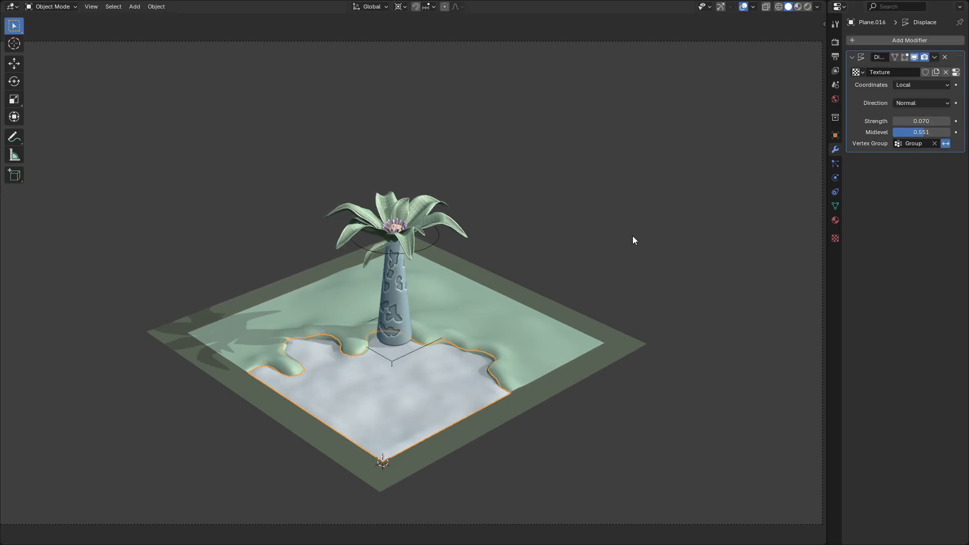
Step: Reshape the green ground's edge along the front surface with the Grab brush in Sculpt Mode, and return to Object Mode
{"action": "left_click", "coordinate": [495, 318]}
{"action": "key", "text": "ctrl+Tab"}
{"action": "left_click", "coordinate": [496, 370]}
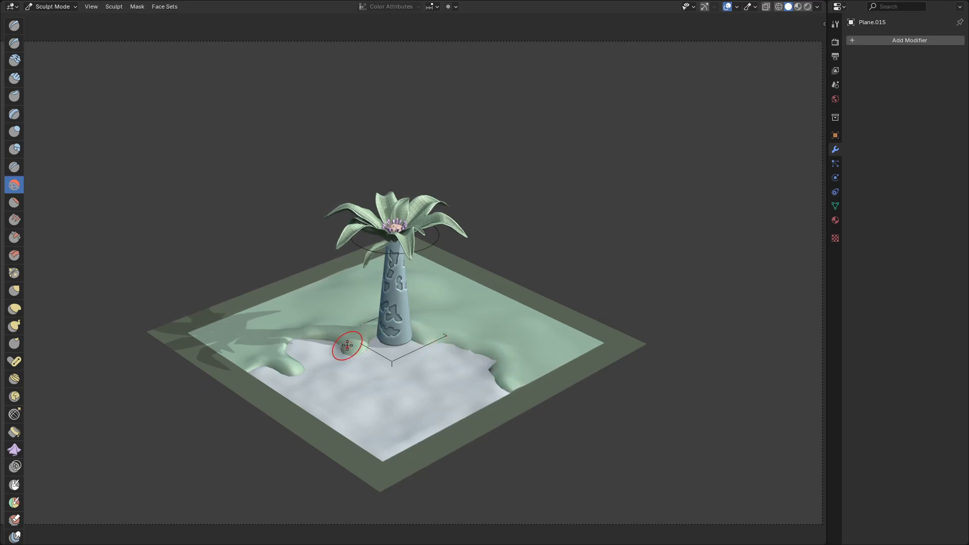
{"action": "left_click", "coordinate": [14, 308]}
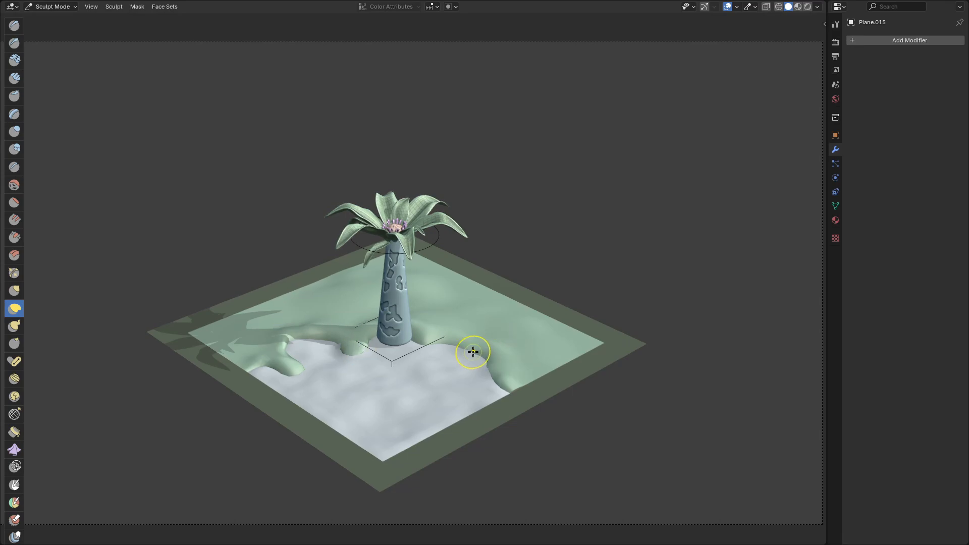
{"action": "key", "text": "f"}
{"action": "left_click", "coordinate": [504, 357]}
{"action": "key", "text": "ctrl+Tab"}
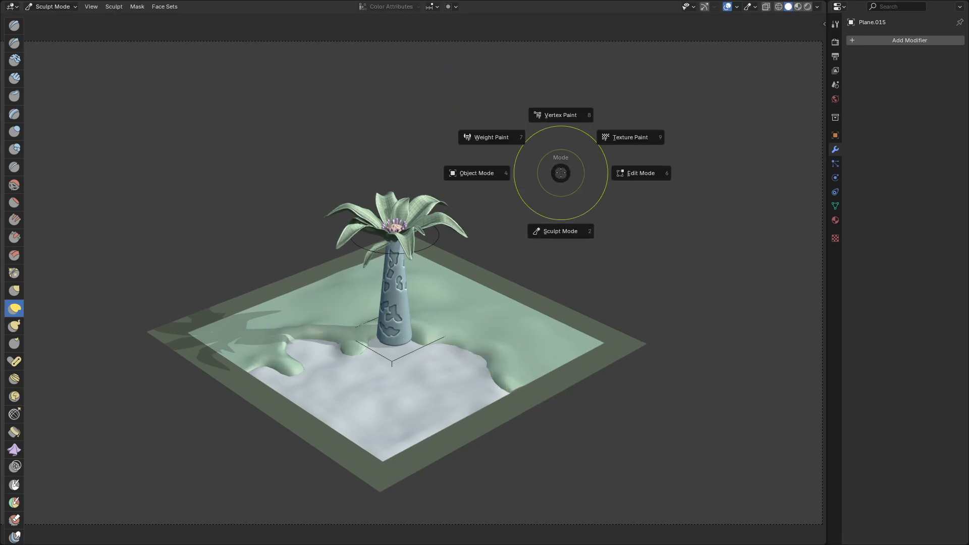
{"action": "left_click", "coordinate": [471, 173]}
{"action": "left_click", "coordinate": [446, 385]}
{"action": "key", "text": "g"}
{"action": "right_click", "coordinate": [454, 383]}
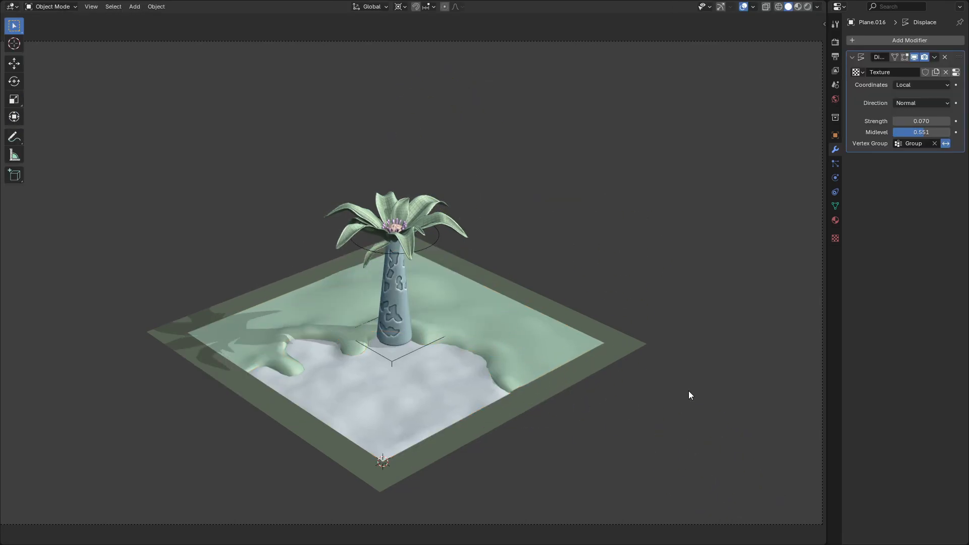
Step: Set the front surface's viewport display colour to light blue so it reads as water
{"action": "left_click", "coordinate": [630, 350]}
{"action": "left_click", "coordinate": [464, 356]}
{"action": "left_click", "coordinate": [835, 136]}
{"action": "left_click", "coordinate": [920, 374]}
{"action": "left_click_drag", "start_coordinate": [913, 263], "coordinate": [893, 253]}
{"action": "left_click", "coordinate": [650, 274]}
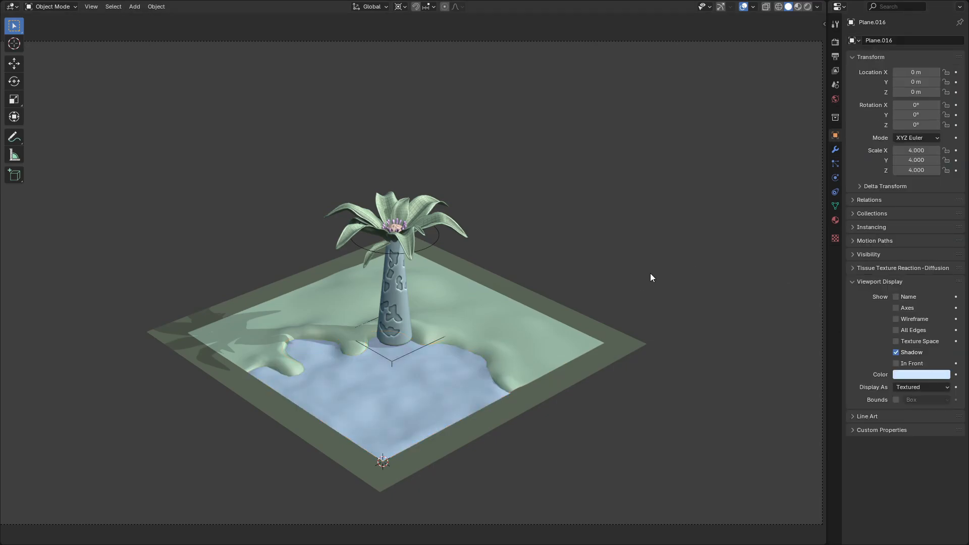
Step: Rename the diorama pieces BORDER, GROUND, GROUND_LV2 and WATER in a temporary Outliner, sorting the other objects into Backups and Tree collections
{"action": "left_click", "coordinate": [444, 337]}
{"action": "left_click_drag", "start_coordinate": [829, 3], "coordinate": [841, 124]}
{"action": "key", "text": "t"}
{"action": "key", "text": "shift+F9"}
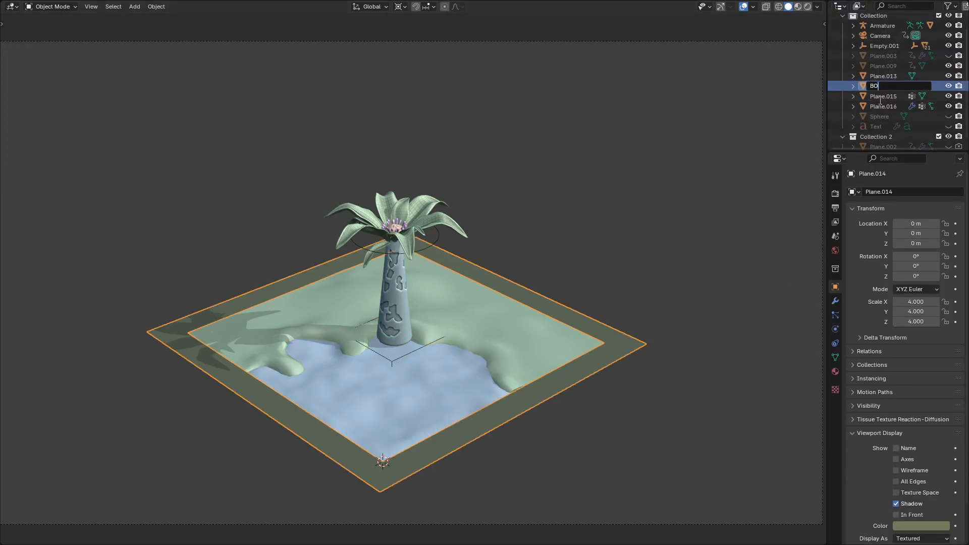
{"action": "left_click", "coordinate": [590, 378]}
{"action": "double_click", "coordinate": [893, 96]}
{"action": "type", "text": "under"}
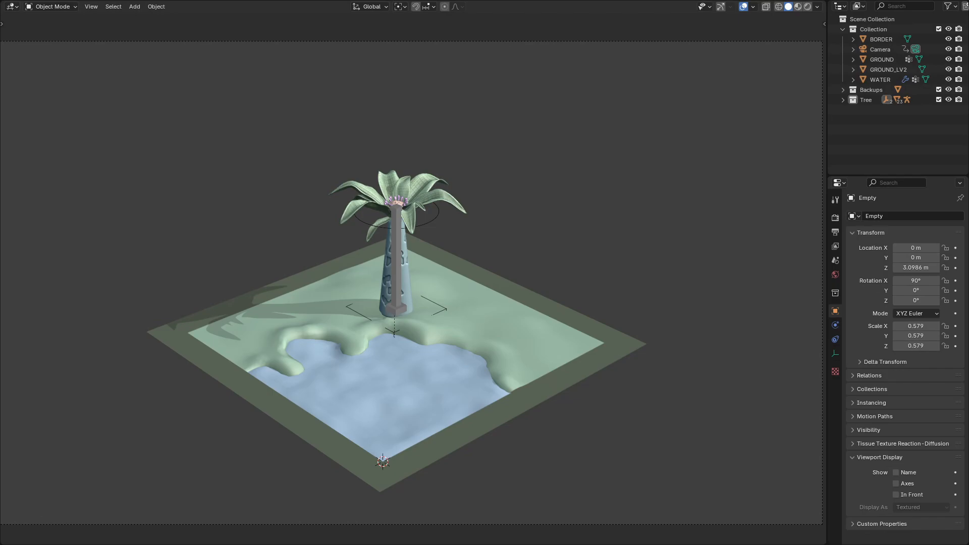
{"action": "right_click", "coordinate": [921, 175]}
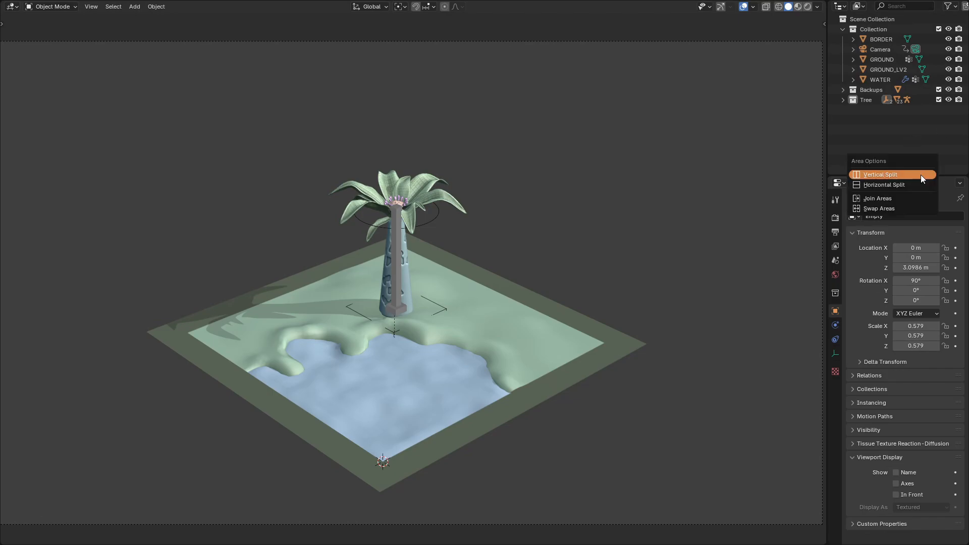
{"action": "left_click", "coordinate": [915, 200]}
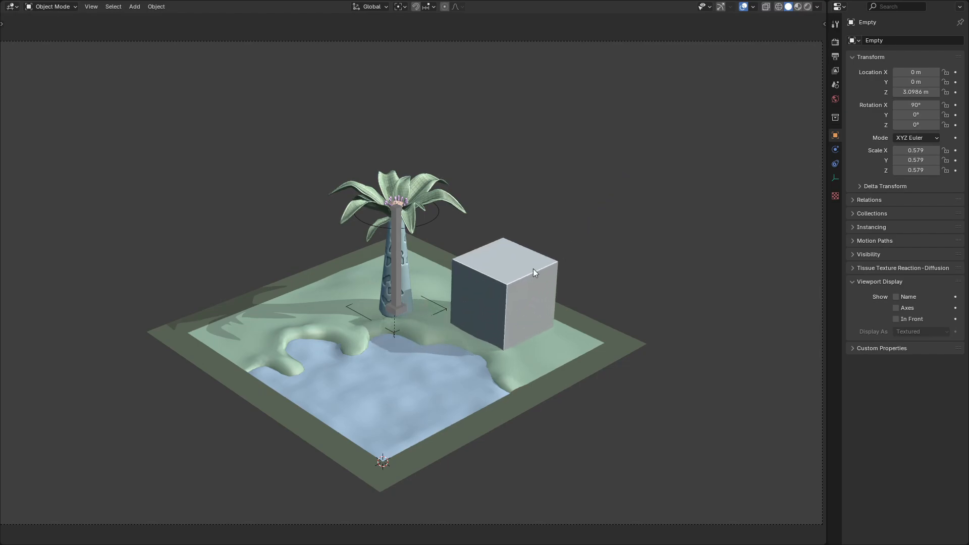
Step: Add a Subdivision Surface modifier with 4 viewport levels to the new cube beside the tree
{"action": "left_click", "coordinate": [509, 274]}
{"action": "left_click", "coordinate": [835, 150]}
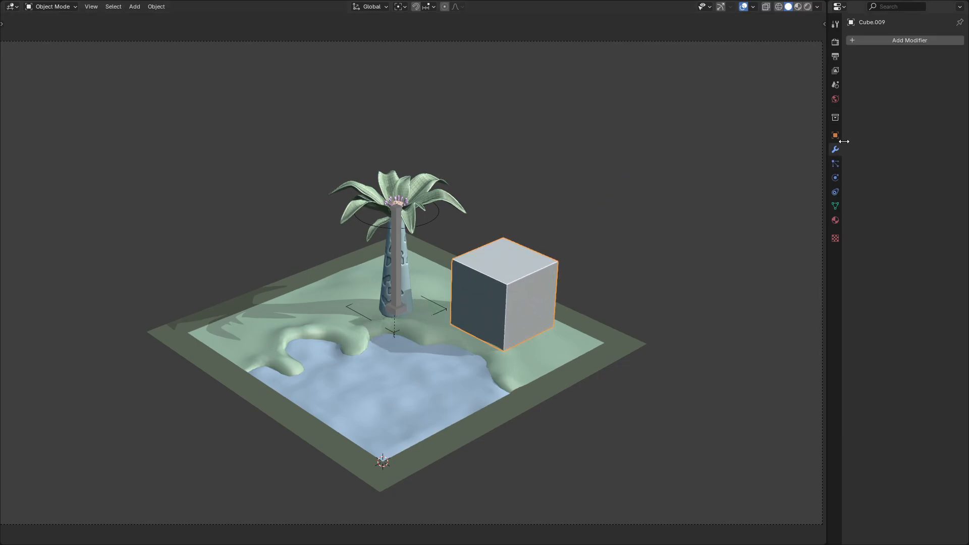
{"action": "left_click", "coordinate": [912, 40]}
{"action": "type", "text": "s"}
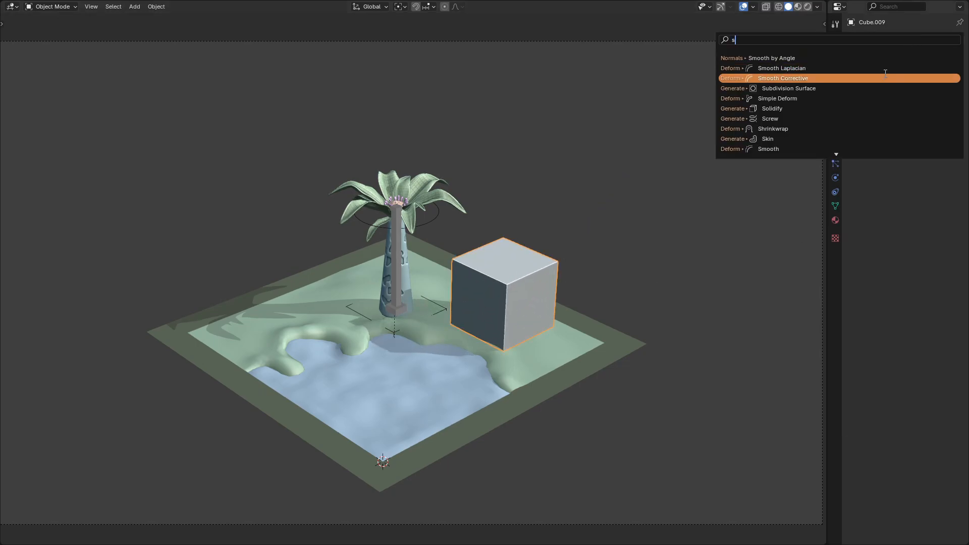
{"action": "type", "text": "ub"}
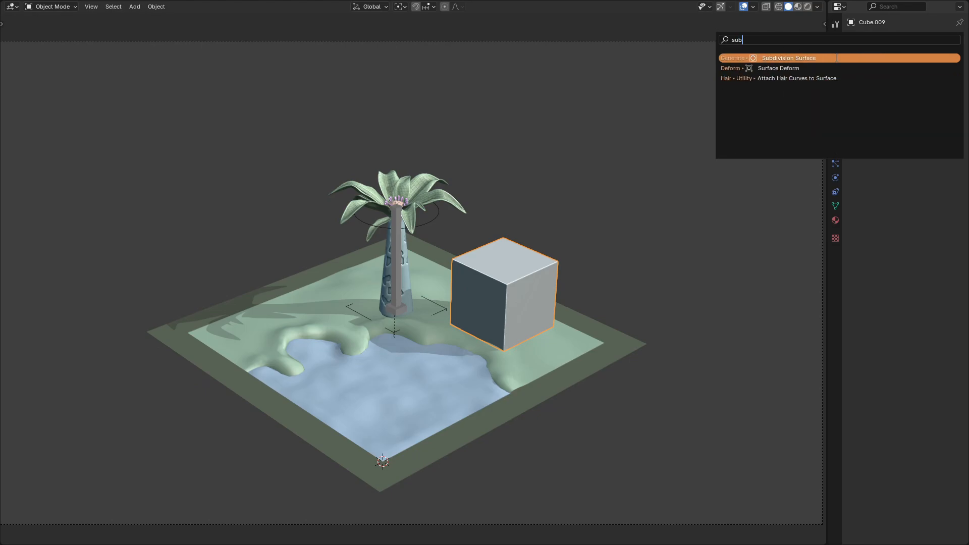
{"action": "key", "text": "Return"}
{"action": "left_click", "coordinate": [940, 83]}
{"action": "type", "text": "4"}
{"action": "key", "text": "Return"}
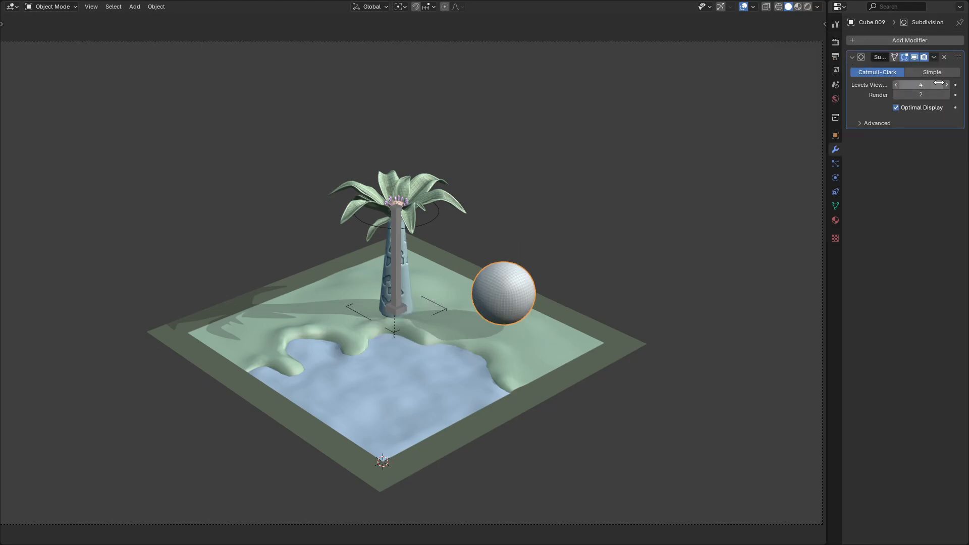
Step: Add a Displace modifier to the subdivided cube with a new texture named rock
{"action": "left_click", "coordinate": [930, 41]}
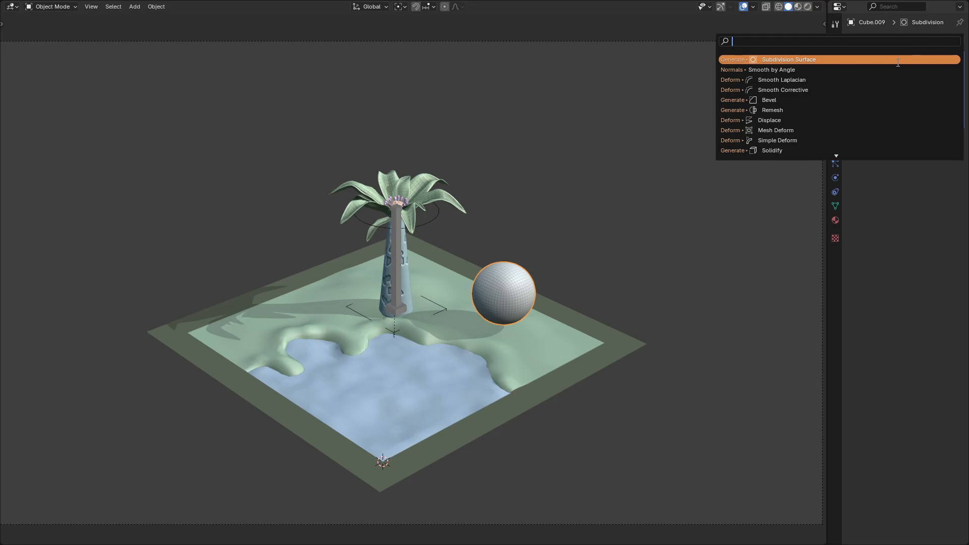
{"action": "type", "text": "dis"}
{"action": "key", "text": "Return"}
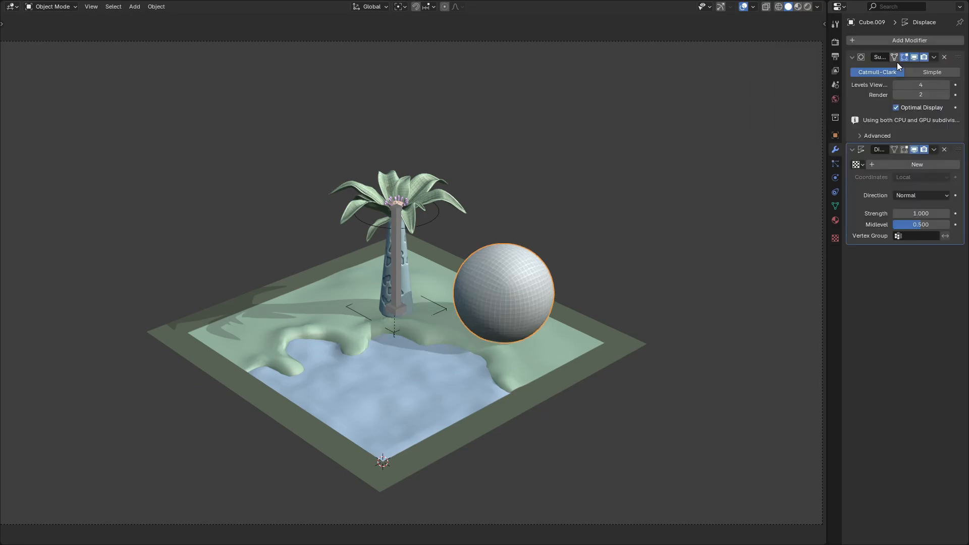
{"action": "left_click", "coordinate": [892, 165]}
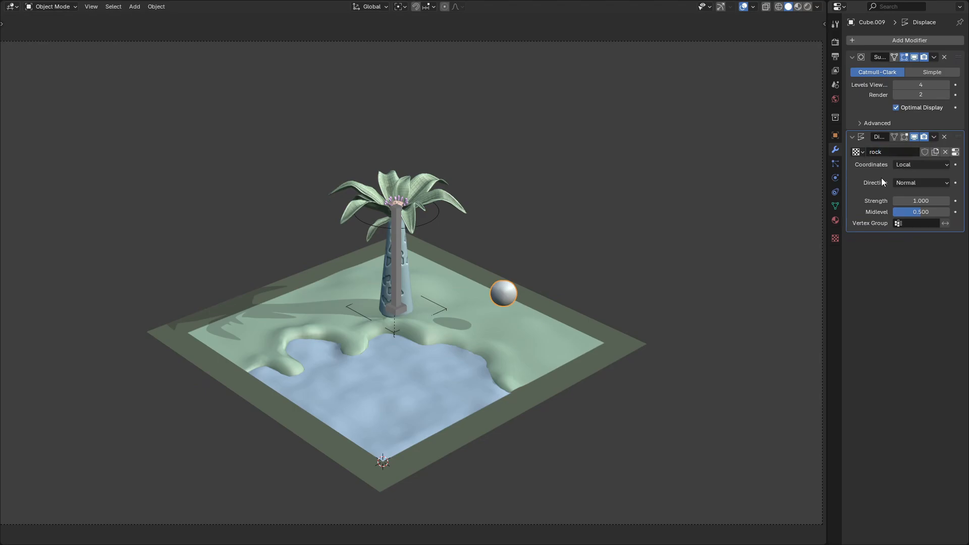
Step: Change the rock texture's type to Voronoi and shade the displaced object smooth
{"action": "left_click", "coordinate": [835, 237]}
{"action": "left_click", "coordinate": [932, 70]}
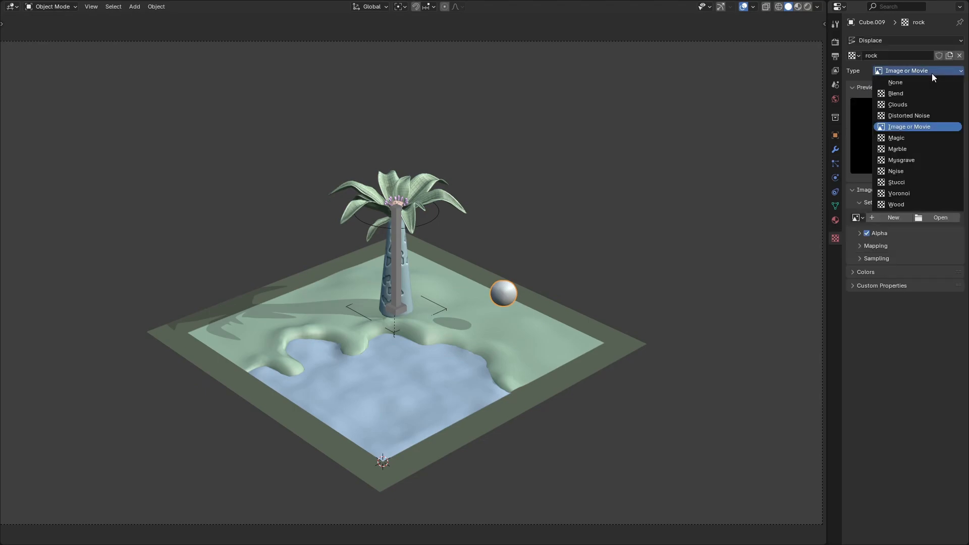
{"action": "left_click", "coordinate": [922, 192]}
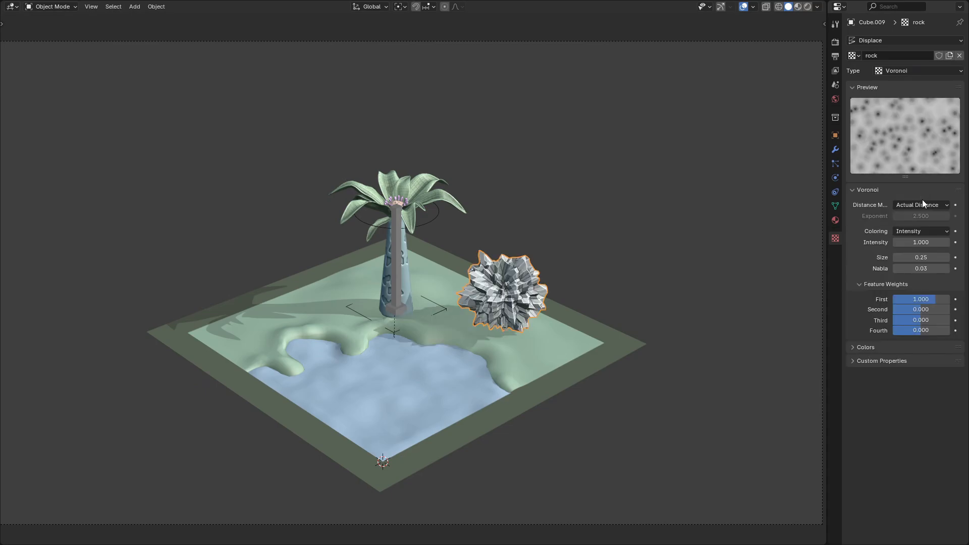
{"action": "right_click", "coordinate": [555, 240]}
{"action": "left_click", "coordinate": [553, 237]}
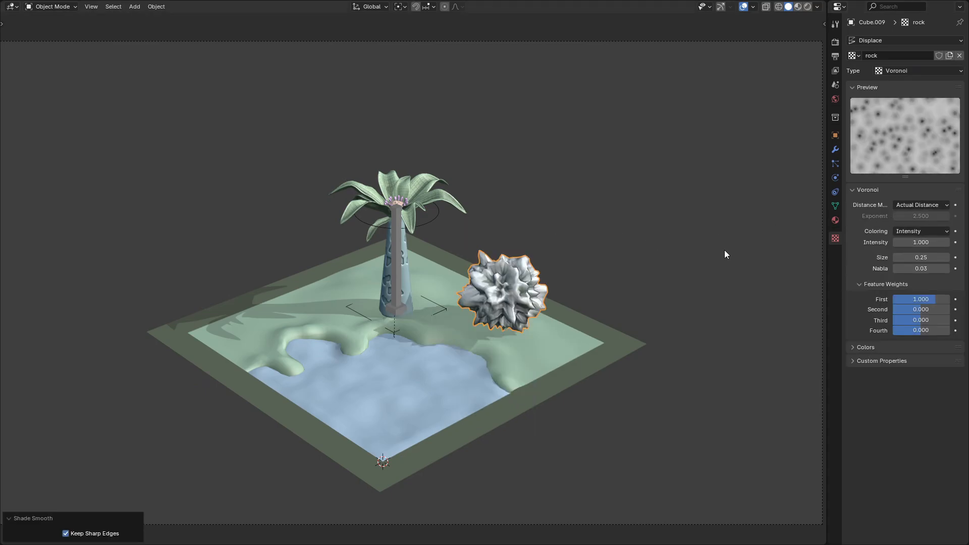
Step: Set the Voronoi texture's intensity to 0.5 and the Displace modifier's strength to 0.33
{"action": "left_click_drag", "start_coordinate": [929, 299], "coordinate": [932, 300]}
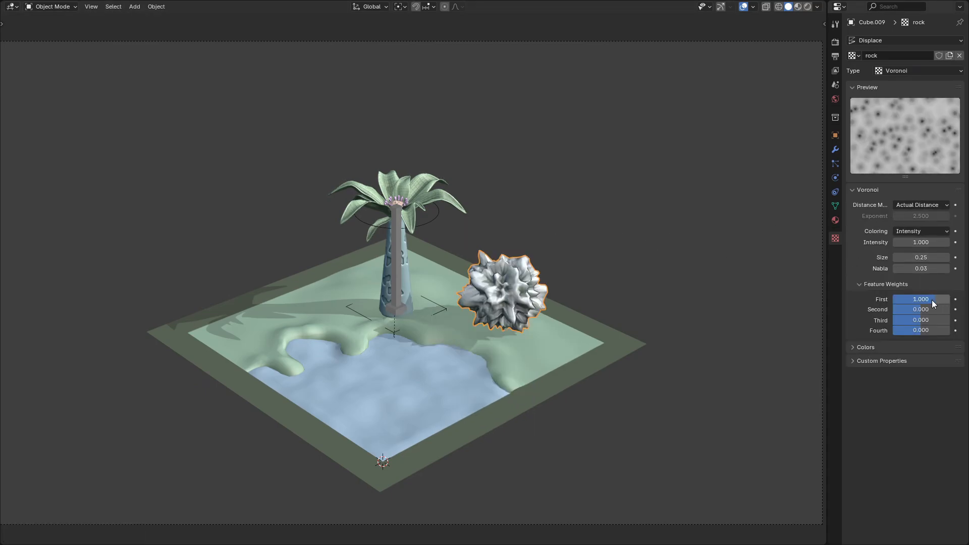
{"action": "mouse_move", "coordinate": [931, 245]}
{"action": "left_mouse_down"}
{"action": "mouse_move", "coordinate": [909, 245]}
{"action": "mouse_move", "coordinate": [931, 245]}
{"action": "left_mouse_up"}
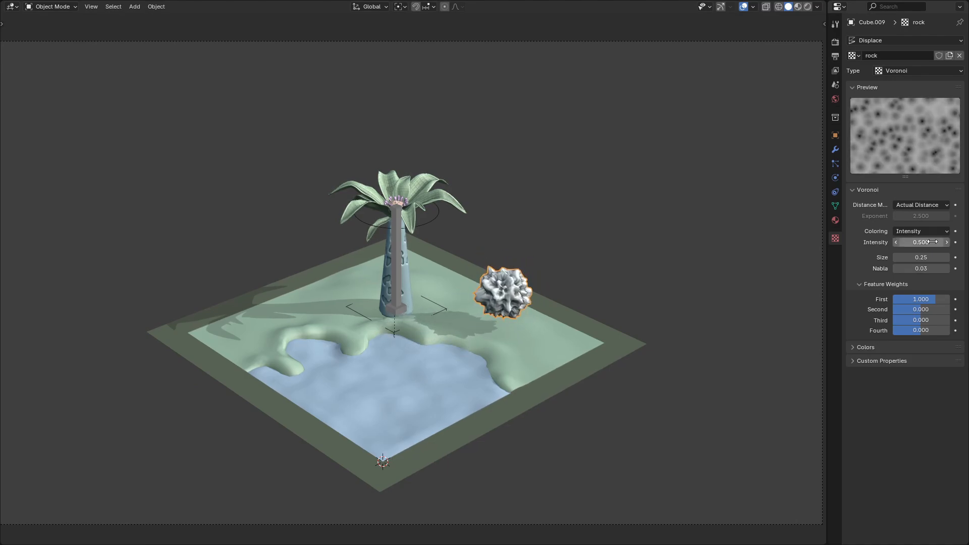
{"action": "left_click", "coordinate": [832, 150]}
{"action": "mouse_move", "coordinate": [925, 201]}
{"action": "left_mouse_down"}
{"action": "mouse_move", "coordinate": [903, 201]}
{"action": "mouse_move", "coordinate": [925, 201]}
{"action": "left_mouse_up"}
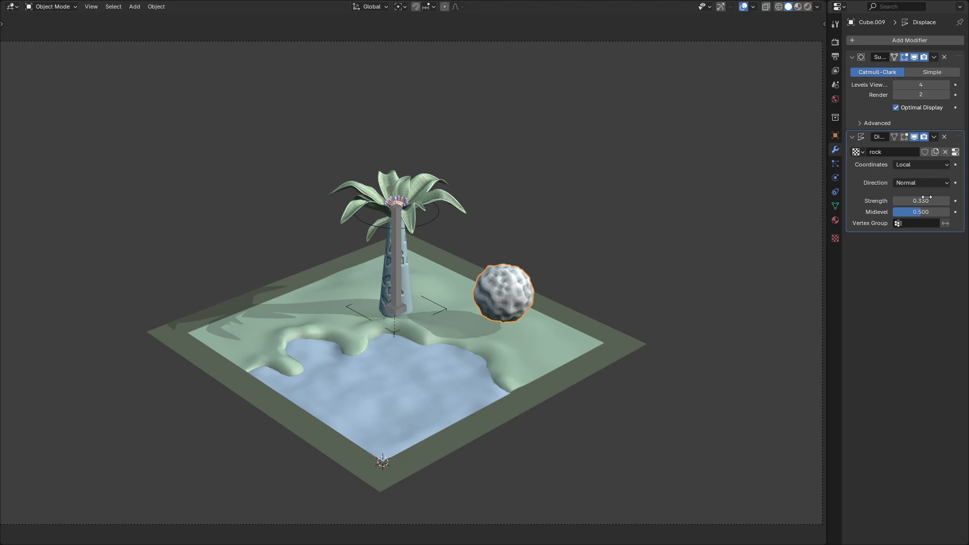
Step: Set the Voronoi texture's size to 0.67 and its intensity to 2.06
{"action": "left_click", "coordinate": [835, 237]}
{"action": "left_click_drag", "start_coordinate": [921, 257], "coordinate": [939, 258]}
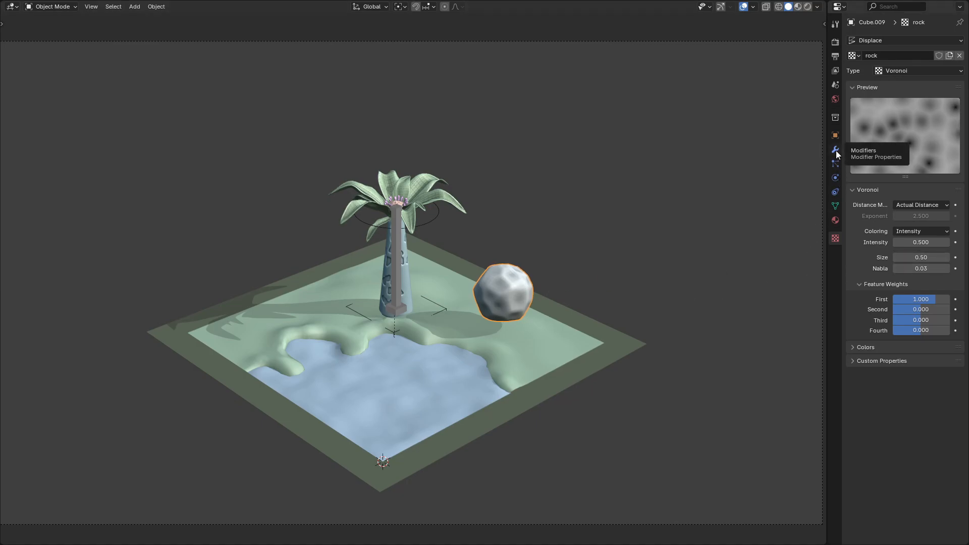
{"action": "left_click_drag", "start_coordinate": [921, 257], "coordinate": [936, 242]}
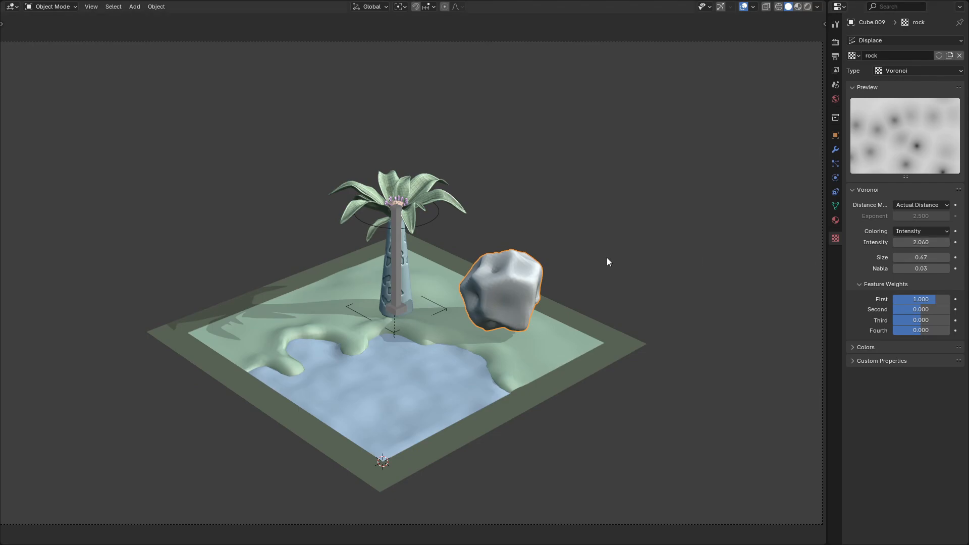
Step: Rotate the rock by about -300° around the global Z axis
{"action": "key", "text": "r"}
{"action": "key", "text": "z"}
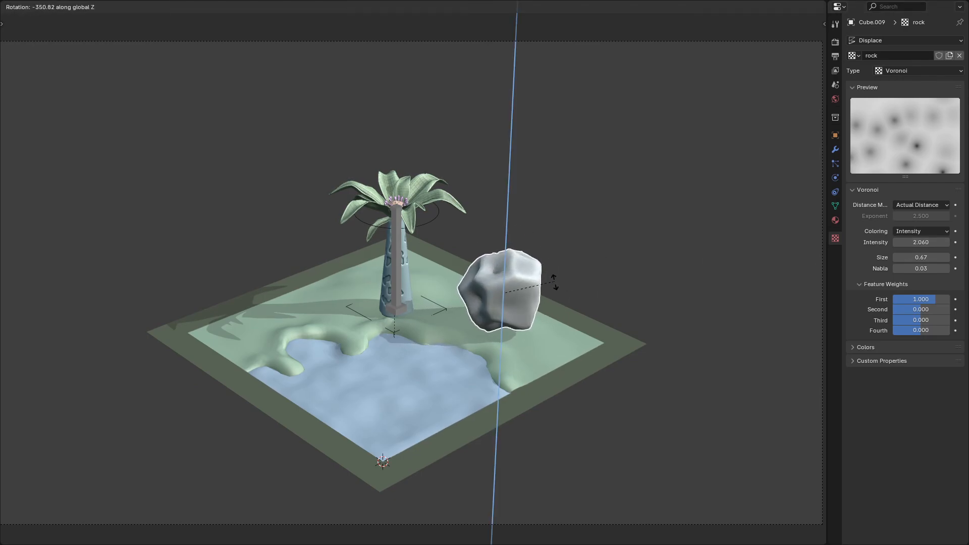
{"action": "left_click", "coordinate": [680, 239]}
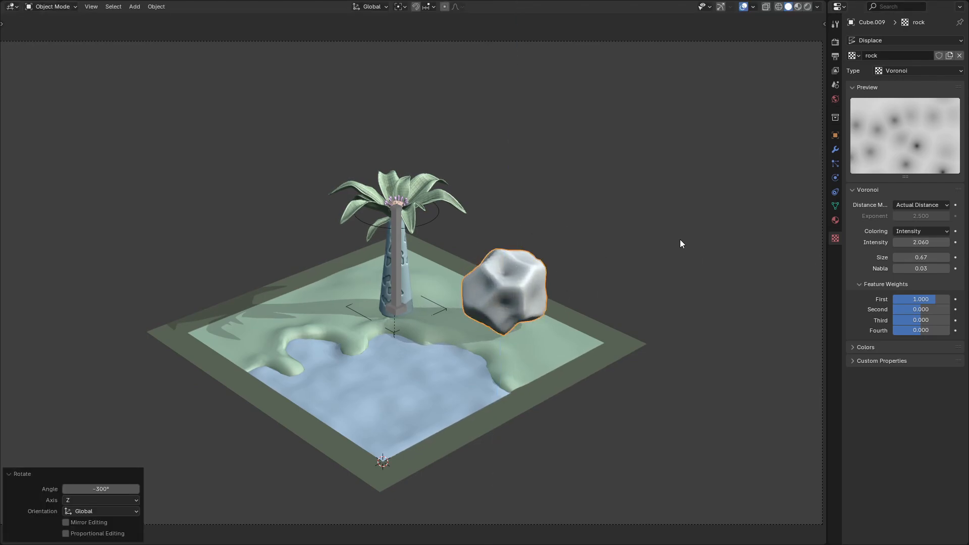
Step: Add a Remesh modifier to the rock in Sharp mode with its scale set to 0.65
{"action": "left_click", "coordinate": [835, 150]}
{"action": "left_click", "coordinate": [920, 37]}
{"action": "key", "text": "space"}
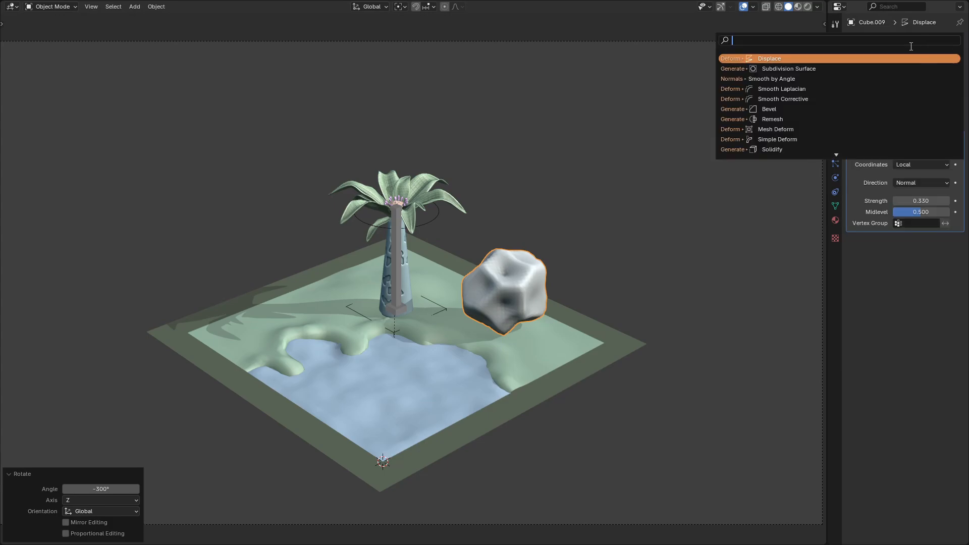
{"action": "left_click", "coordinate": [776, 120]}
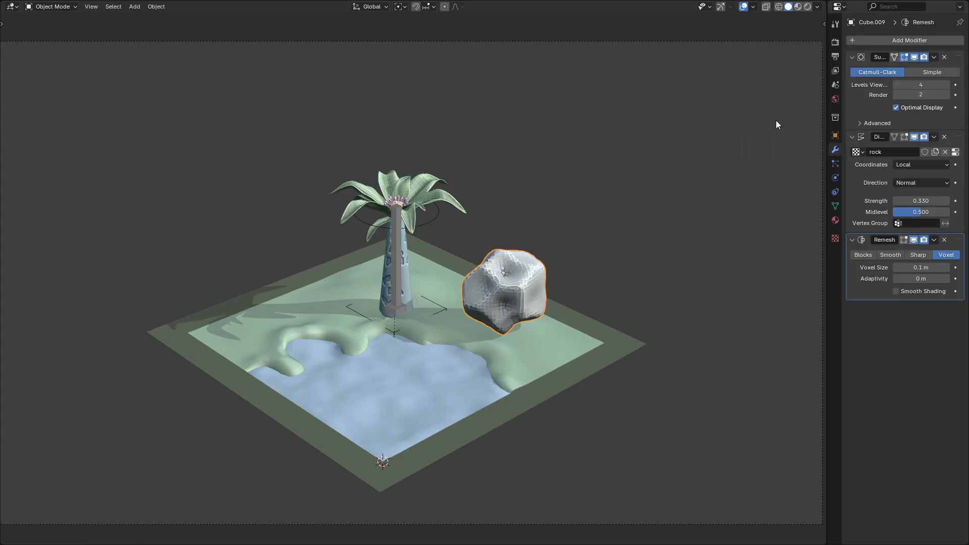
{"action": "left_click", "coordinate": [924, 254]}
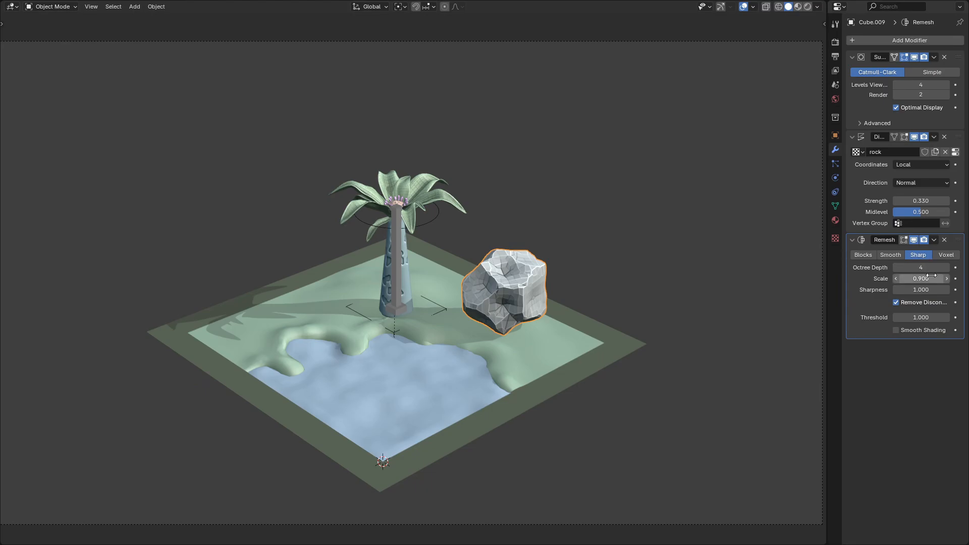
{"action": "left_click_drag", "start_coordinate": [931, 276], "coordinate": [893, 278]}
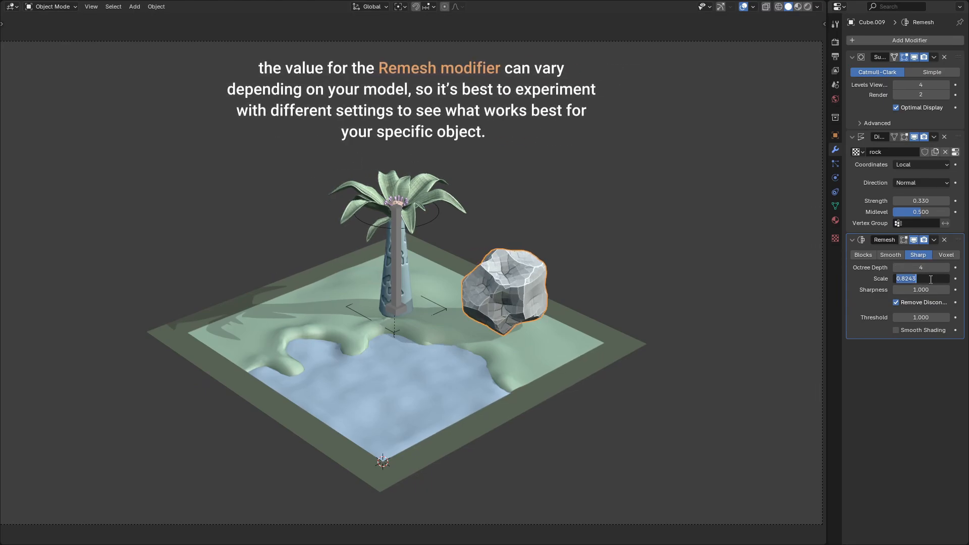
{"action": "type", "text": "5"}
{"action": "key", "text": "Return"}
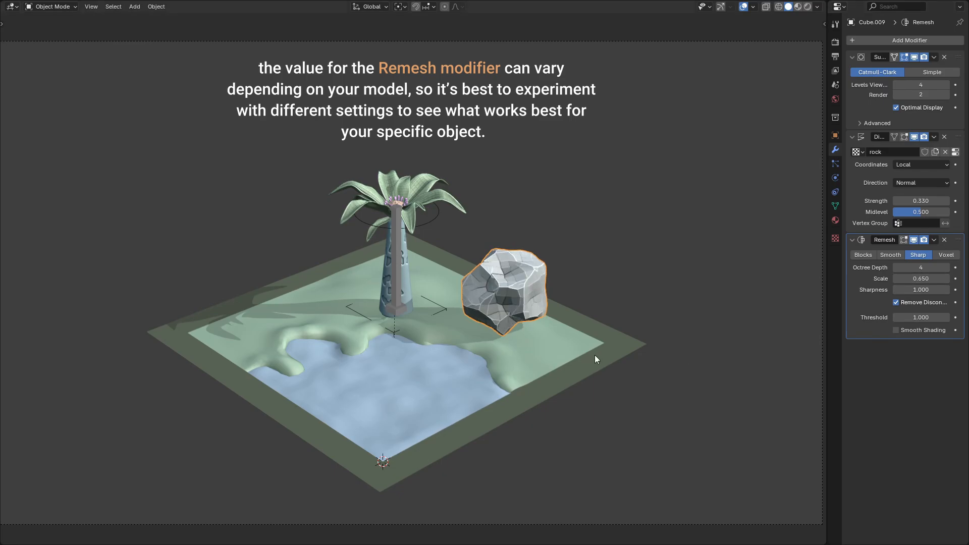
{"action": "key", "text": "r"}
{"action": "key", "text": "r"}
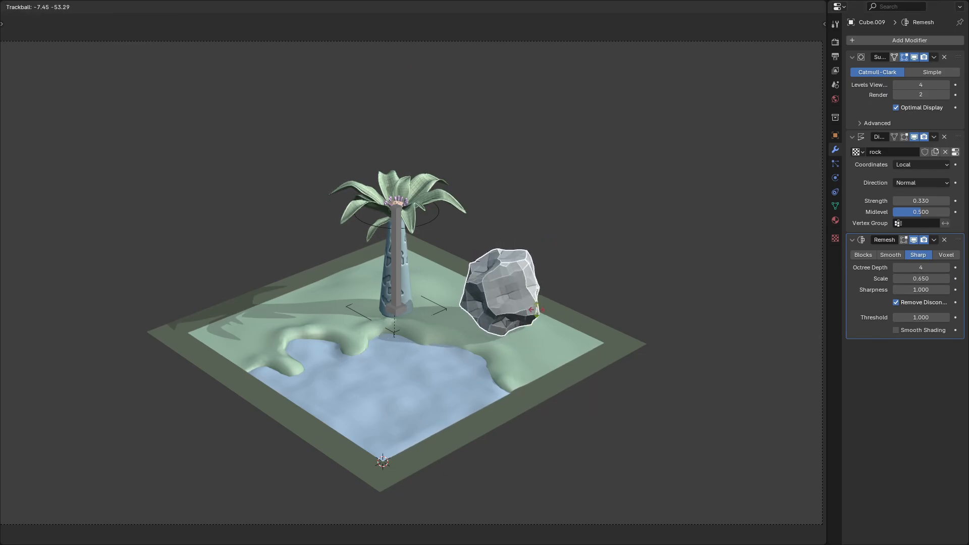
{"action": "left_click", "coordinate": [811, 285]}
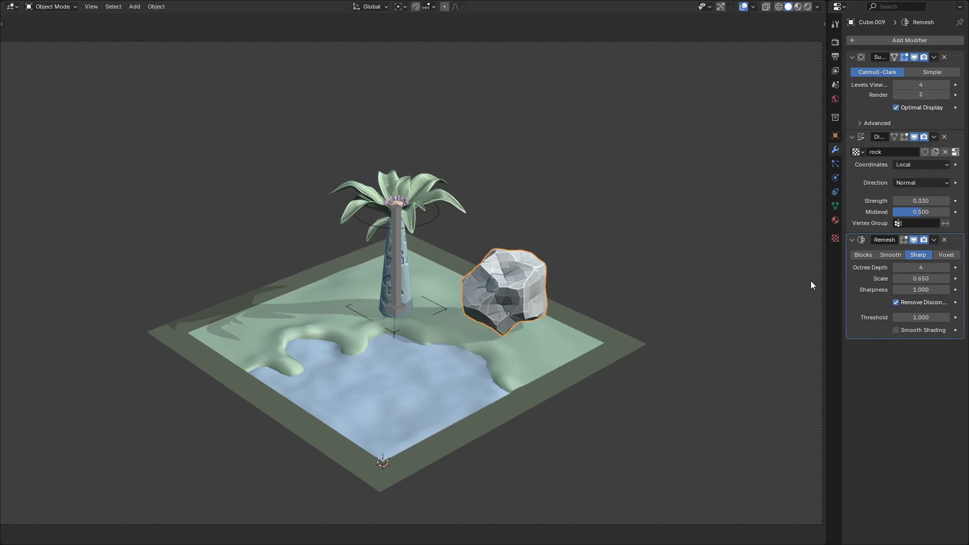
Step: Enable smooth shading in the rock's Remesh modifier
{"action": "left_click", "coordinate": [914, 332]}
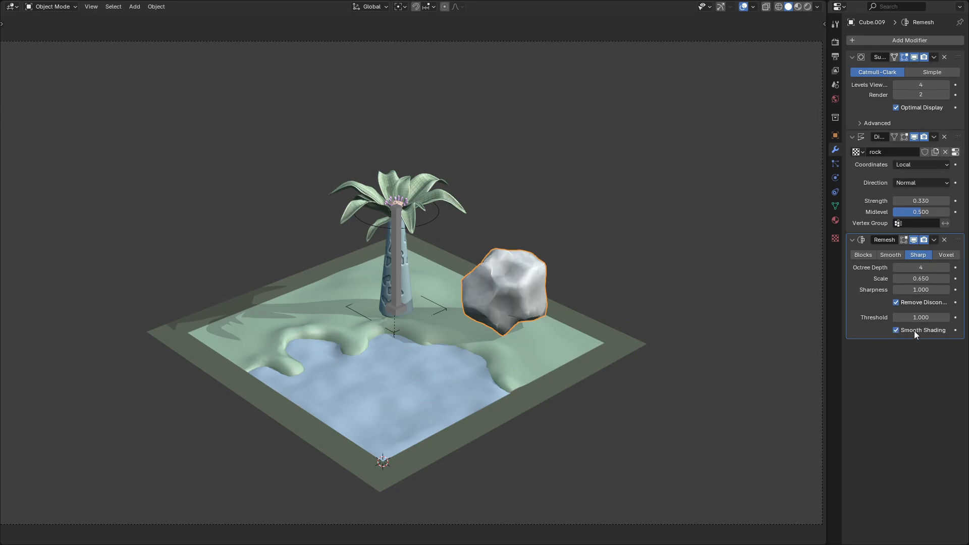
Step: Add a Bevel modifier to the rock with its width type set to Percent and the width to 8.67%
{"action": "left_click", "coordinate": [940, 41]}
{"action": "left_click", "coordinate": [939, 41]}
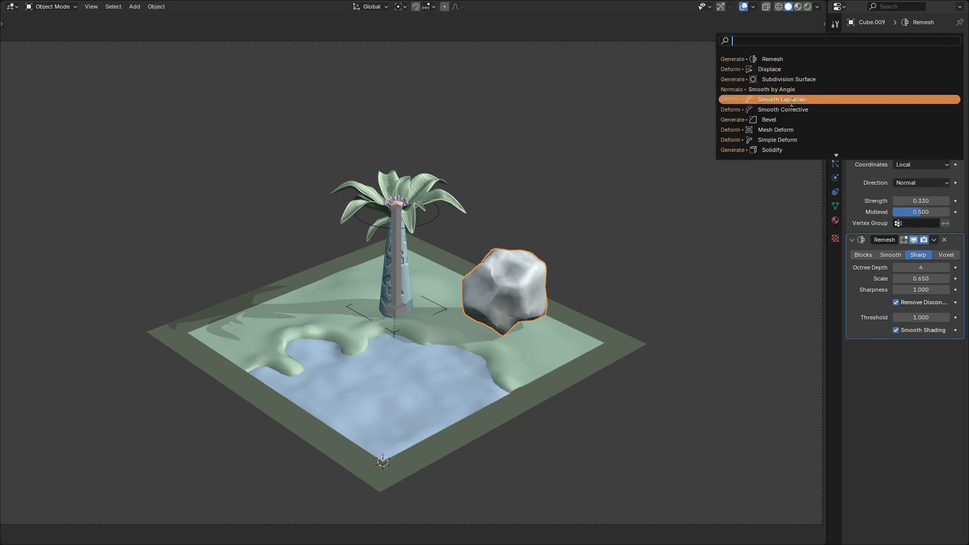
{"action": "left_click", "coordinate": [777, 118]}
{"action": "left_click", "coordinate": [932, 375]}
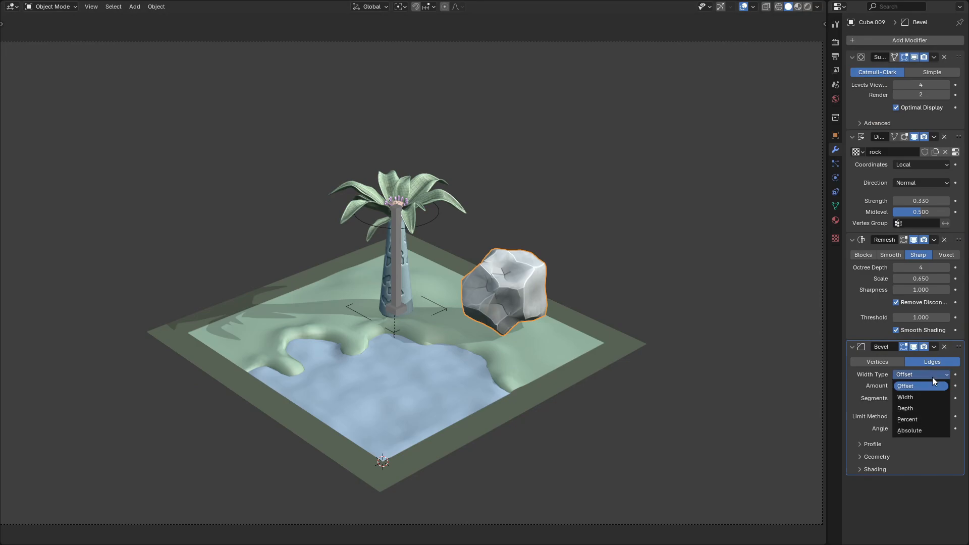
{"action": "left_click", "coordinate": [922, 421]}
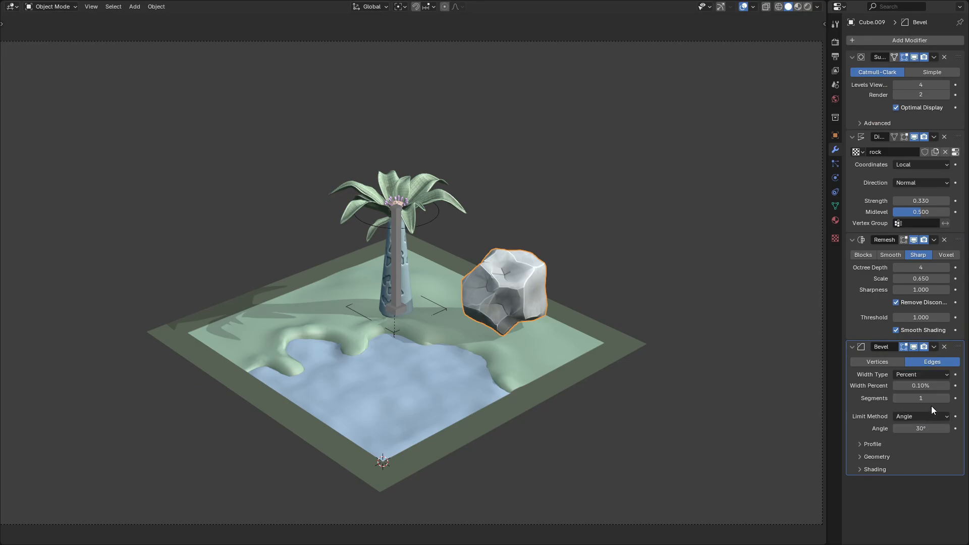
{"action": "left_click_drag", "start_coordinate": [921, 385], "coordinate": [939, 386]}
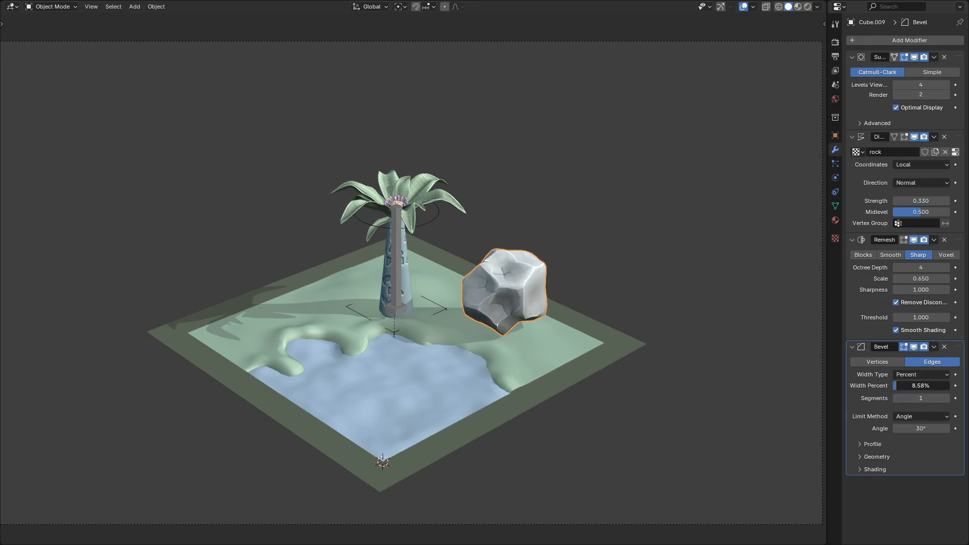
{"action": "key", "text": "r"}
{"action": "key", "text": "z"}
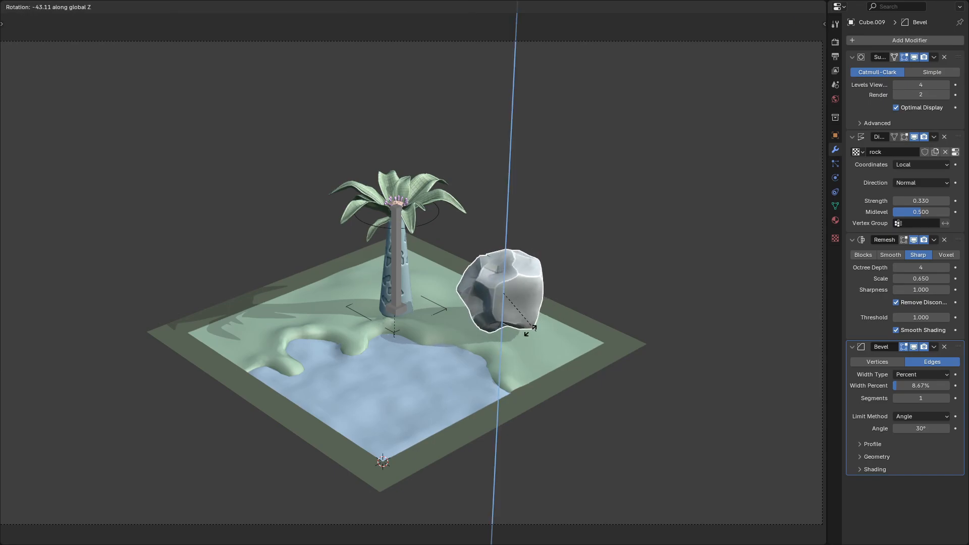
{"action": "left_click", "coordinate": [488, 246]}
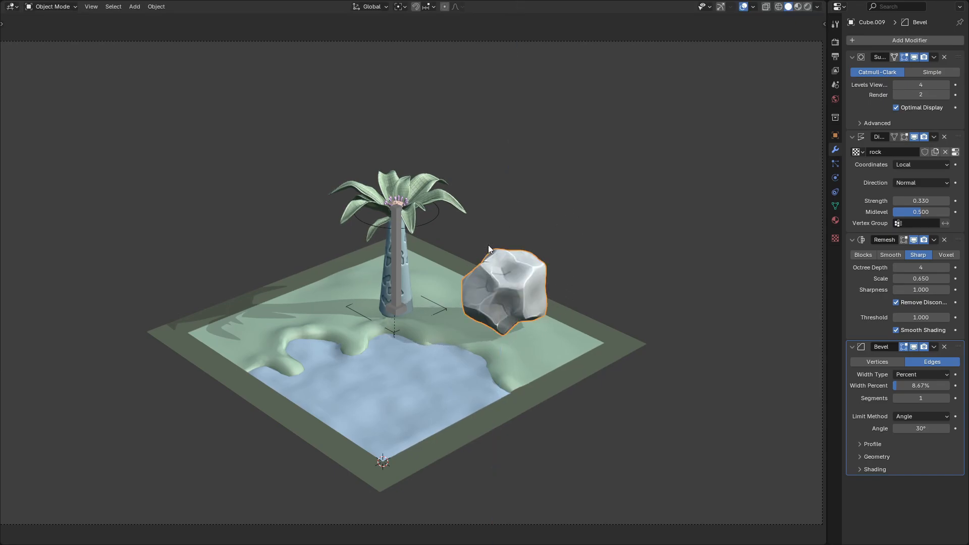
Step: Enable Harden Normals in the shading options of the rock's Bevel modifier
{"action": "left_click", "coordinate": [900, 470]}
{"action": "left_click", "coordinate": [916, 483]}
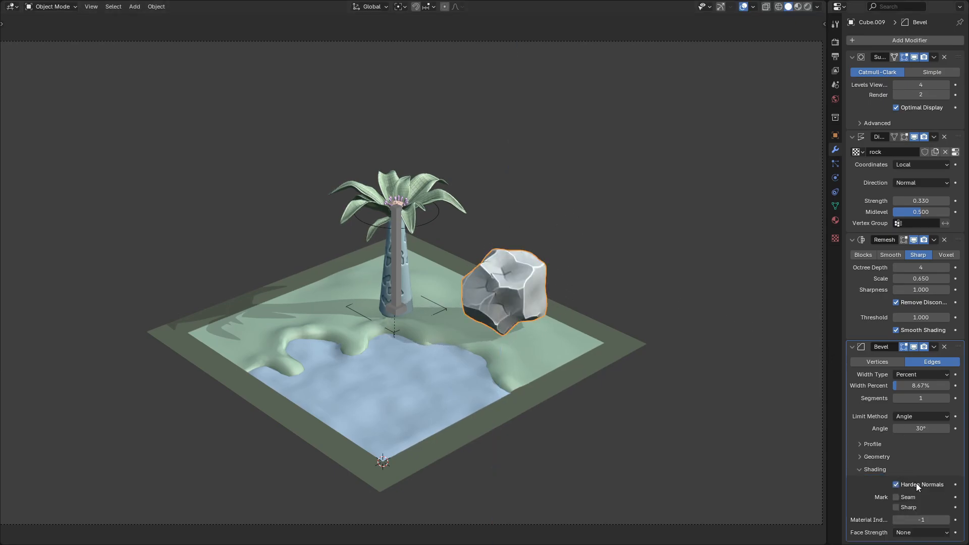
{"action": "key", "text": "r"}
{"action": "key", "text": "z"}
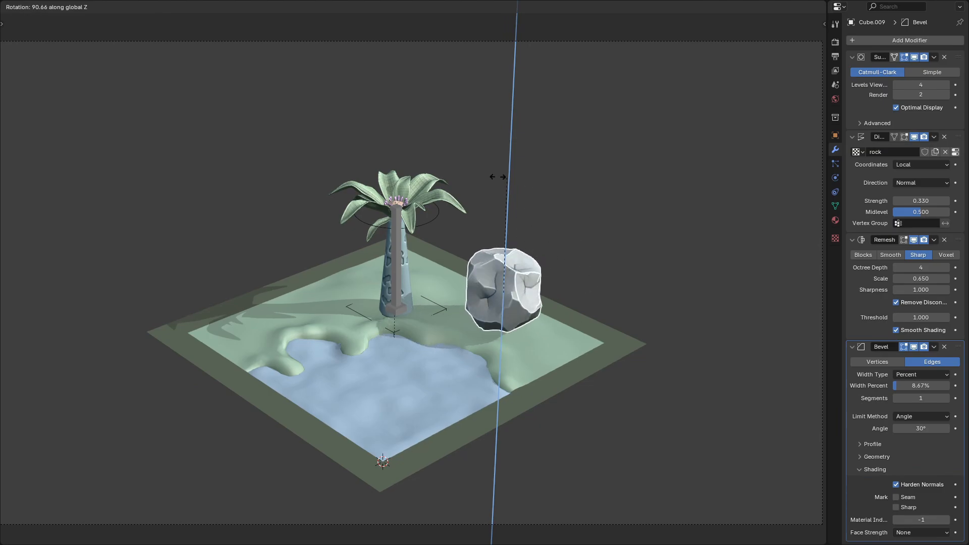
{"action": "right_click", "coordinate": [443, 286]}
Step: Set the rock's Displace strength to 0.220 and its Remesh scale to 0.655, keeping the viewport subdivision at 4
{"action": "left_click", "coordinate": [853, 347]}
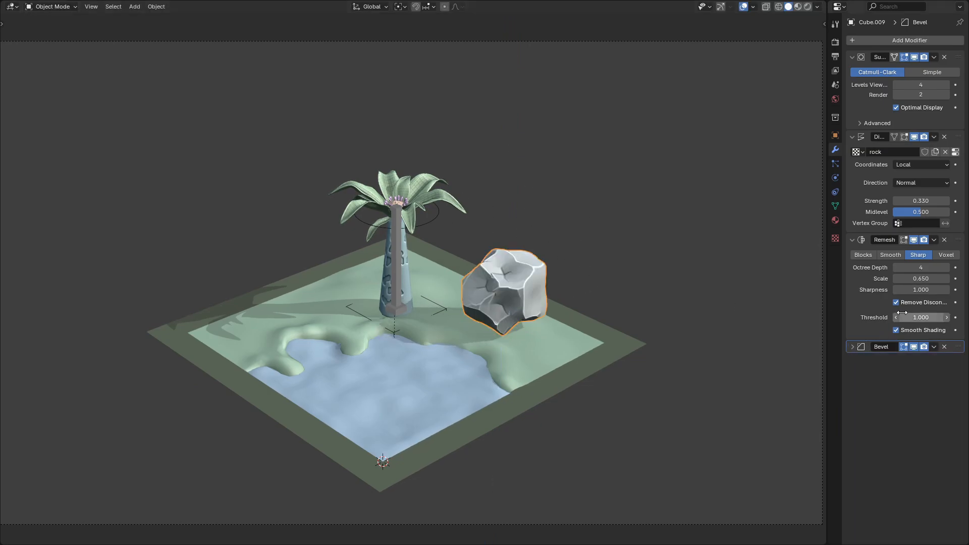
{"action": "mouse_move", "coordinate": [921, 278]}
{"action": "left_mouse_down"}
{"action": "mouse_move", "coordinate": [906, 278]}
{"action": "mouse_move", "coordinate": [937, 279]}
{"action": "mouse_move", "coordinate": [926, 279]}
{"action": "left_mouse_up"}
{"action": "mouse_move", "coordinate": [933, 201]}
{"action": "left_mouse_down"}
{"action": "mouse_move", "coordinate": [959, 201]}
{"action": "mouse_move", "coordinate": [931, 201]}
{"action": "left_mouse_up"}
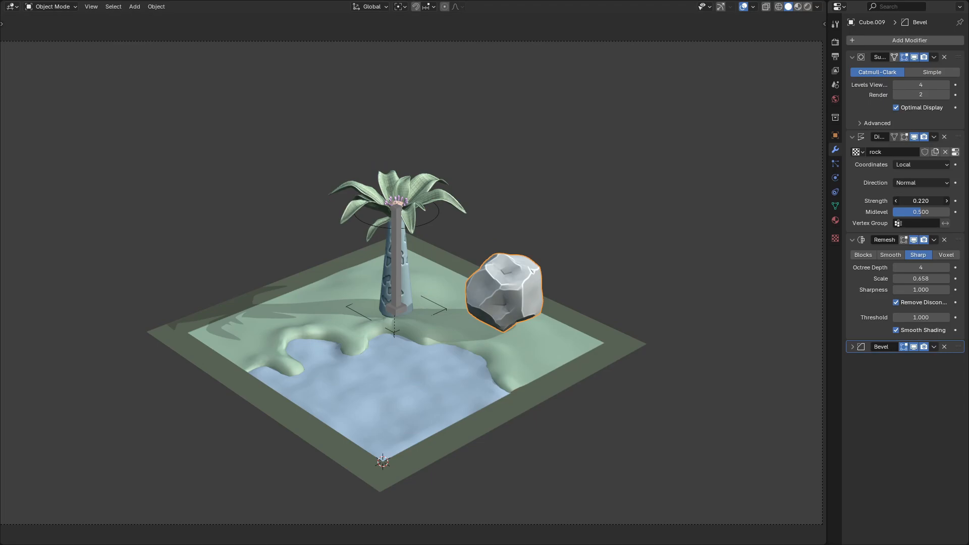
{"action": "left_click", "coordinate": [896, 85]}
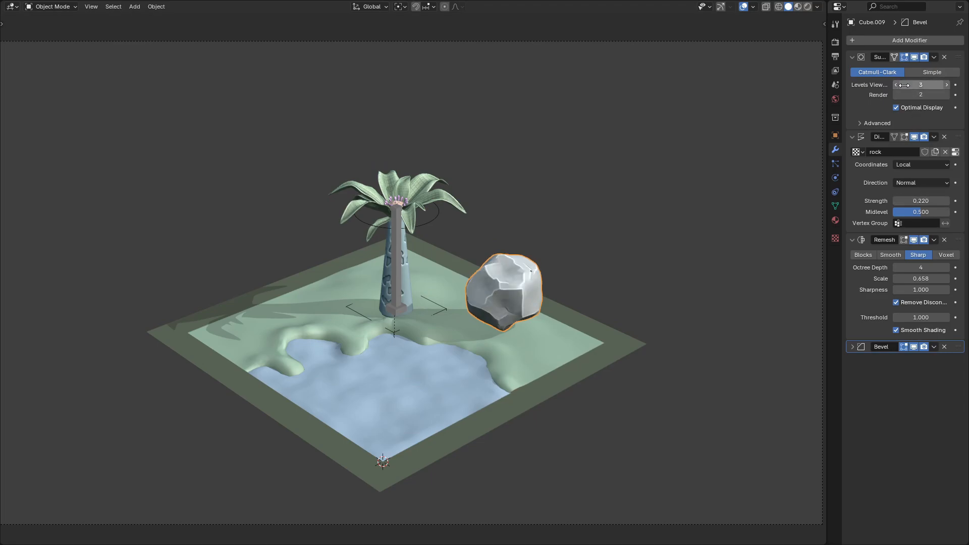
{"action": "left_click", "coordinate": [946, 85]}
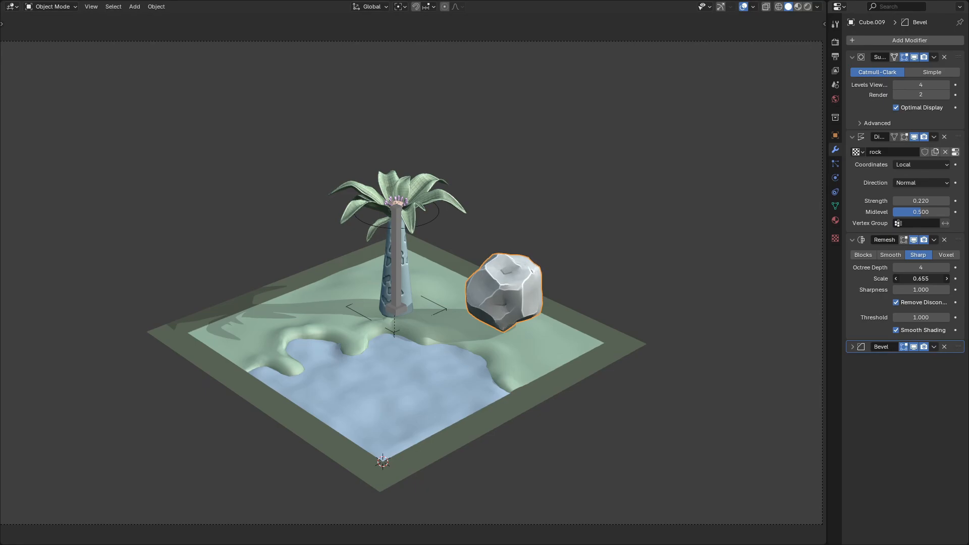
{"action": "key", "text": "r"}
{"action": "key", "text": "z"}
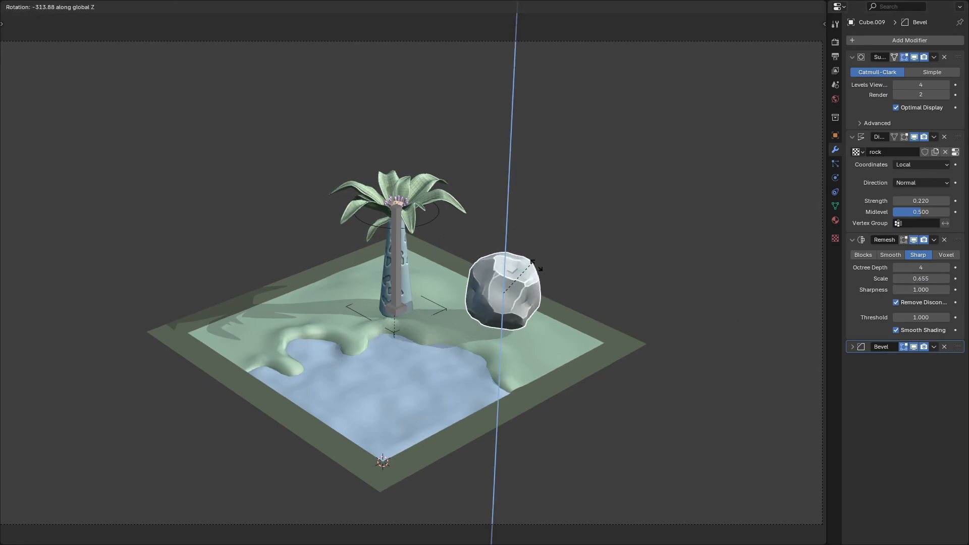
{"action": "left_click", "coordinate": [563, 313]}
{"action": "key", "text": "ctrl+Tab"}
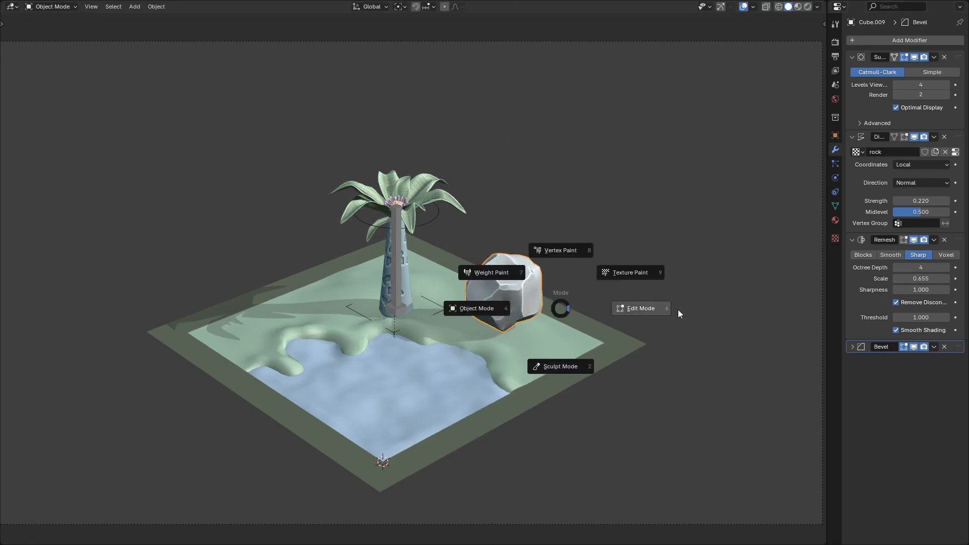
{"action": "left_click", "coordinate": [677, 309]}
{"action": "key", "text": "ctrl+Tab"}
{"action": "left_click", "coordinate": [646, 312]}
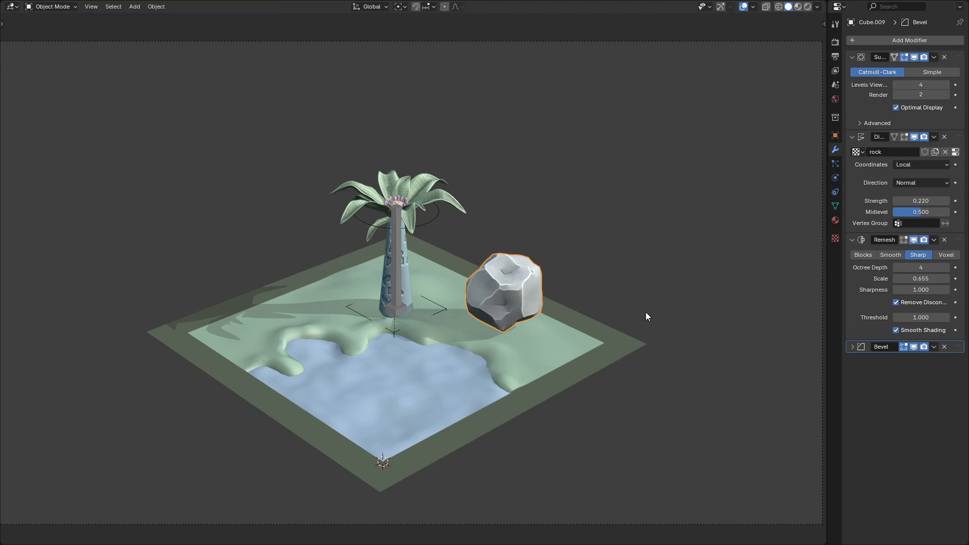
{"action": "left_click", "coordinate": [835, 206]}
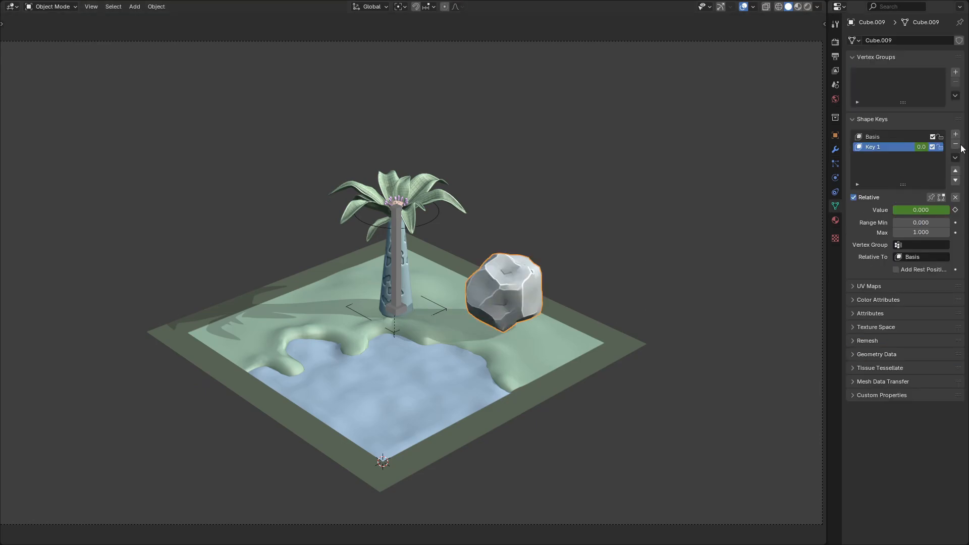
{"action": "left_click", "coordinate": [835, 149]}
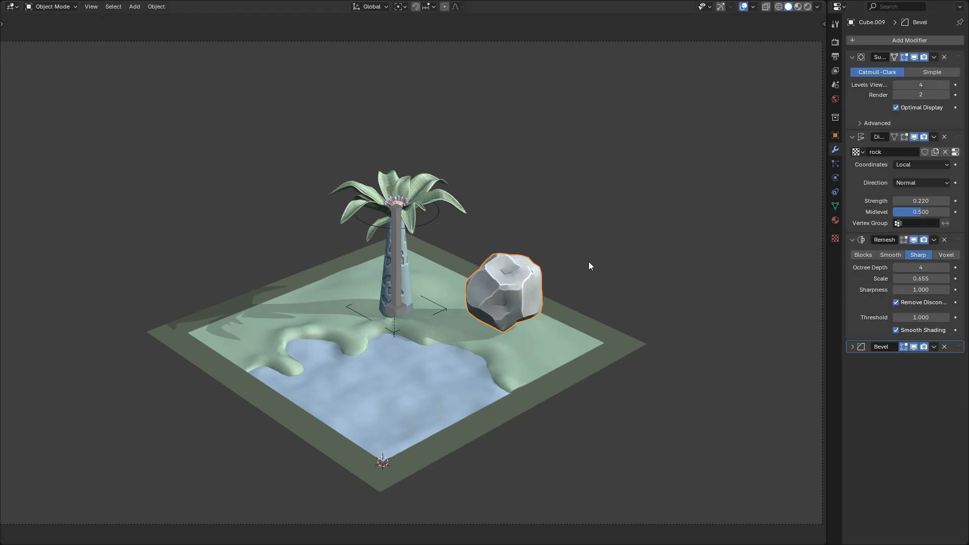
Step: Enter Edit Mode on the rock and turn on edit-mode display for its Displace and Remesh modifiers
{"action": "key", "text": "Tab"}
{"action": "left_click", "coordinate": [904, 137]}
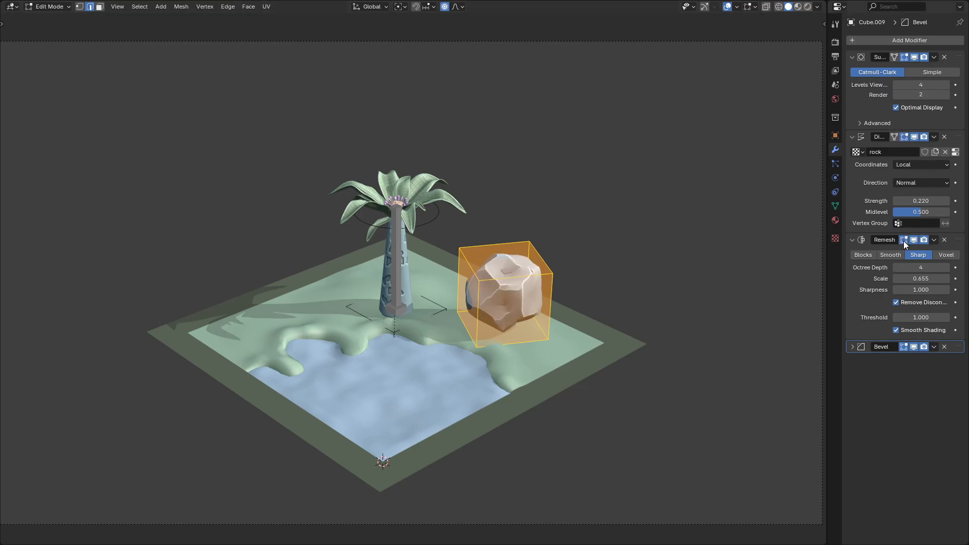
{"action": "key", "text": "1"}
{"action": "left_click", "coordinate": [459, 248]}
{"action": "key", "text": "g"}
{"action": "right_click", "coordinate": [443, 237]}
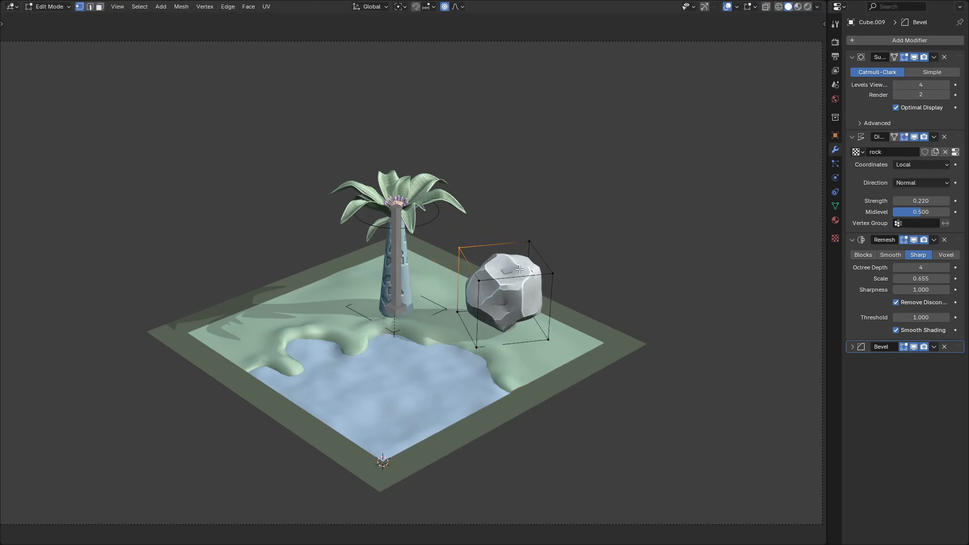
Step: Add a centred loop cut around the rock's cube cage
{"action": "left_click_drag", "start_coordinate": [443, 234], "coordinate": [574, 290]}
{"action": "key", "text": "ctrl+r"}
{"action": "left_click", "coordinate": [508, 283]}
{"action": "right_click", "coordinate": [509, 289]}
Step: Reshape the rock by moving the upper corner vertices of its cage downward and outward
{"action": "left_click", "coordinate": [481, 282]}
{"action": "key", "text": "g"}
{"action": "left_click", "coordinate": [478, 322]}
{"action": "left_click", "coordinate": [462, 252]}
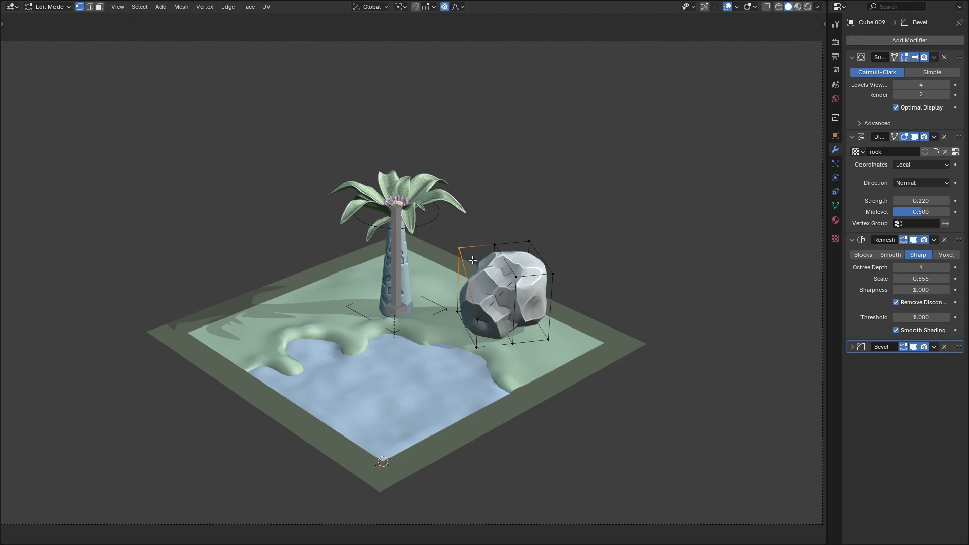
{"action": "key", "text": "g"}
{"action": "left_click", "coordinate": [417, 336]}
{"action": "left_click", "coordinate": [555, 275]}
{"action": "key", "text": "g"}
{"action": "left_click", "coordinate": [597, 353]}
{"action": "left_click", "coordinate": [533, 243]}
{"action": "key", "text": "g"}
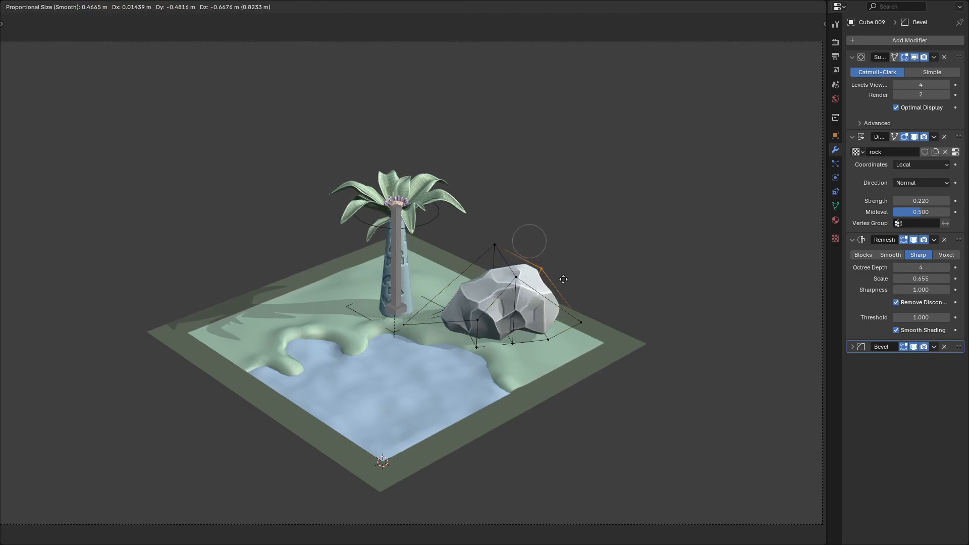
{"action": "left_click", "coordinate": [565, 283]}
Step: Lower the rear upper vertex of the loop cut along the global Z axis and return to Object Mode
{"action": "left_click", "coordinate": [491, 244]}
{"action": "key", "text": "g"}
{"action": "key", "text": "z"}
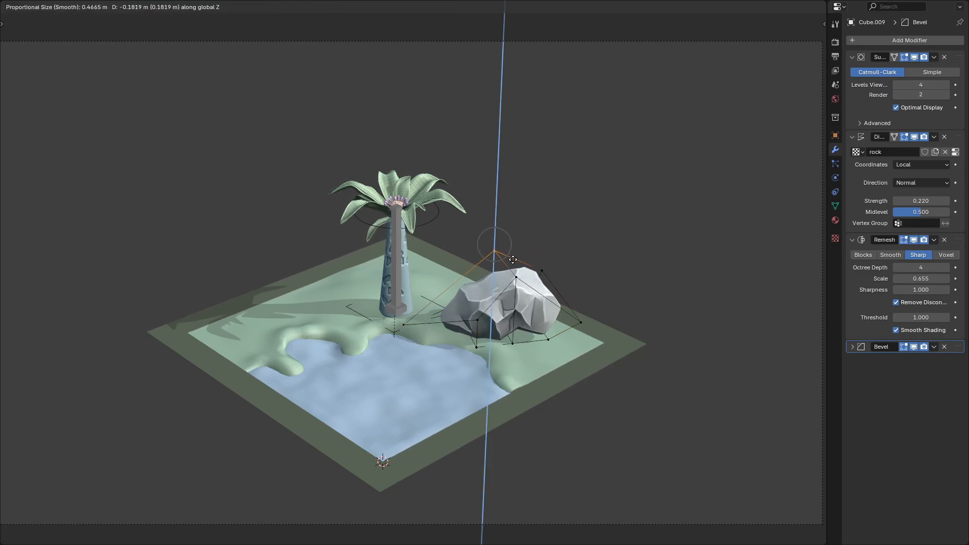
{"action": "left_click", "coordinate": [487, 292]}
{"action": "key", "text": "Tab"}
Step: Scale the reshaped rock down and rotate it by about 158° around the global Z axis
{"action": "key", "text": "r"}
{"action": "key", "text": "z"}
{"action": "left_click", "coordinate": [531, 300]}
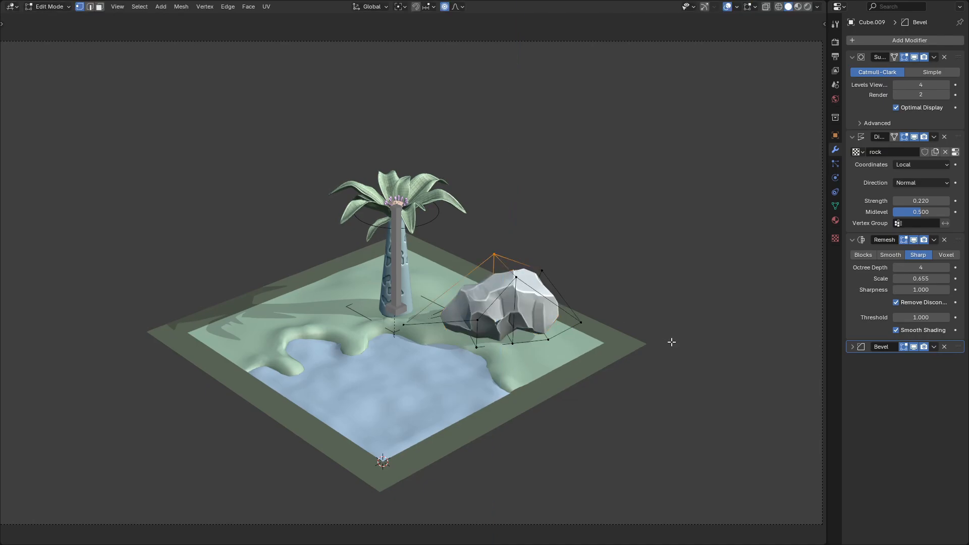
{"action": "key", "text": "s"}
{"action": "left_click", "coordinate": [502, 389]}
{"action": "key", "text": "r"}
{"action": "key", "text": "z"}
{"action": "left_click", "coordinate": [491, 237]}
Step: Place the rock on the green ground beside the water, adjusting its horizontal position, height and size
{"action": "key", "text": "g"}
{"action": "key", "text": "shift+z"}
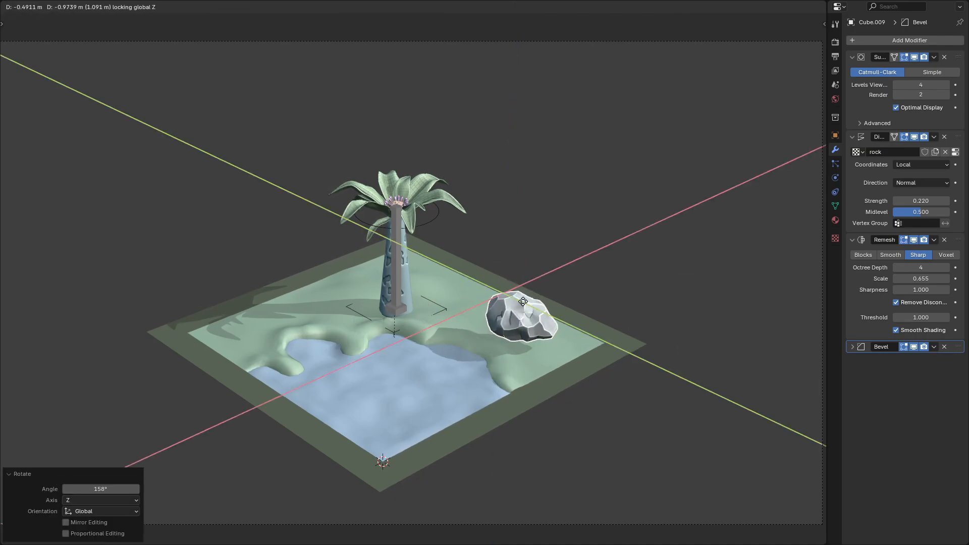
{"action": "left_click", "coordinate": [511, 253]}
{"action": "key", "text": "g"}
{"action": "key", "text": "z"}
{"action": "left_click", "coordinate": [515, 273]}
{"action": "key", "text": "s"}
{"action": "left_click", "coordinate": [646, 378]}
Step: Duplicate the rock and slide the copy across the ground plane toward the plant
{"action": "key", "text": "shift+d"}
{"action": "key", "text": "shift+z"}
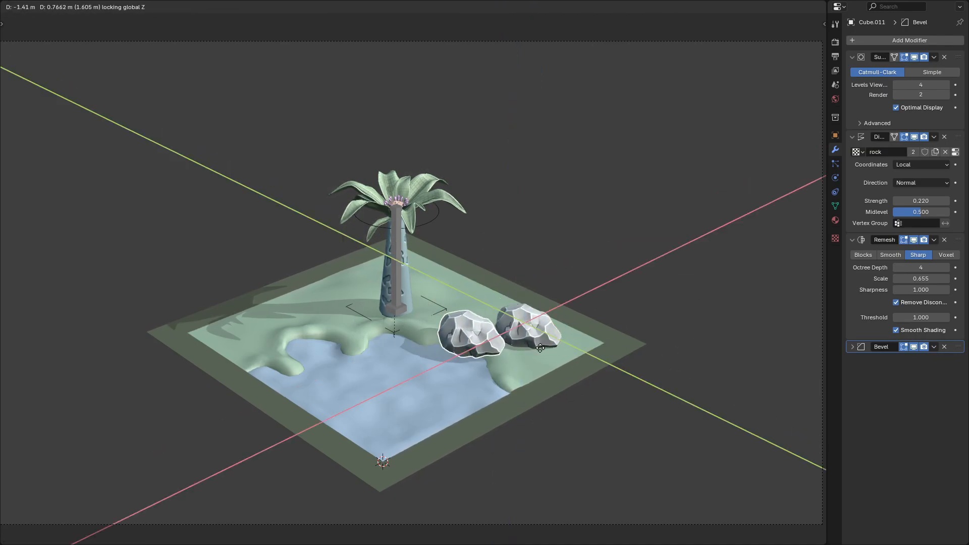
{"action": "left_click", "coordinate": [588, 382]}
Step: In Edit Mode, scale the duplicate rock's mesh to 0.739 and move one of its upper vertices to vary its shape
{"action": "key", "text": "Tab"}
{"action": "key", "text": "x"}
{"action": "left_click", "coordinate": [580, 340]}
{"action": "key", "text": "g"}
{"action": "left_click", "coordinate": [472, 333]}
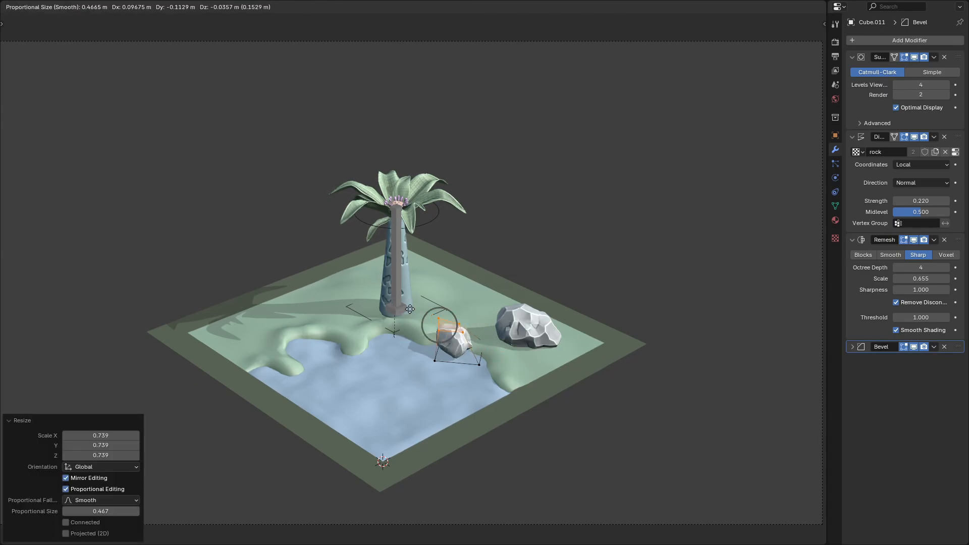
{"action": "key", "text": "Tab"}
Step: Move the small rock in front of the large rock and adjust its height along the global Z axis
{"action": "key", "text": "g"}
{"action": "left_click", "coordinate": [531, 400]}
{"action": "key", "text": "g"}
{"action": "key", "text": "z"}
{"action": "left_click", "coordinate": [621, 398]}
Step: Duplicate both rocks across the ground plane to the opposite shore and rotate the copies about -115° around the global Z axis
{"action": "left_click", "coordinate": [535, 323], "text": "shift"}
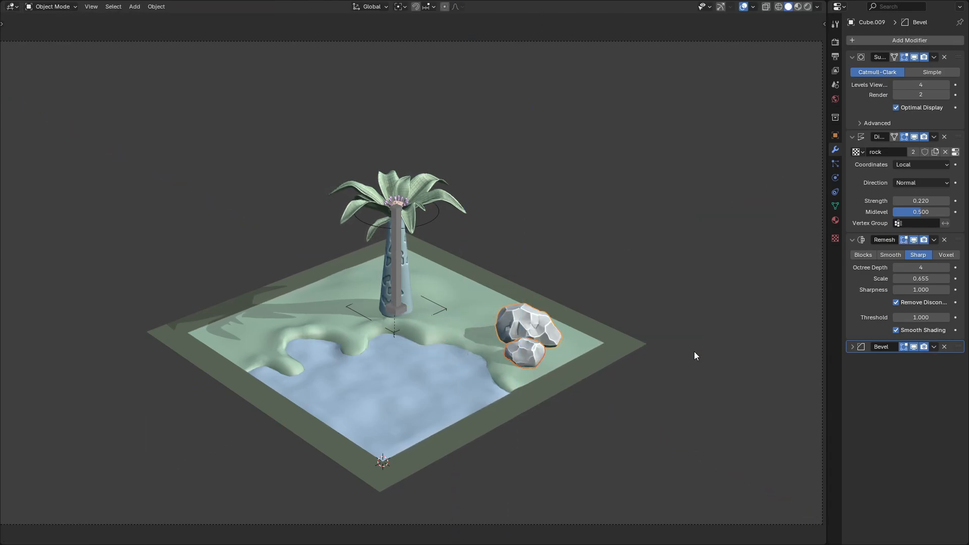
{"action": "key", "text": "shift+d"}
{"action": "key", "text": "shift+z"}
{"action": "left_click", "coordinate": [386, 347]}
{"action": "key", "text": "r"}
{"action": "key", "text": "z"}
{"action": "left_click", "coordinate": [302, 370]}
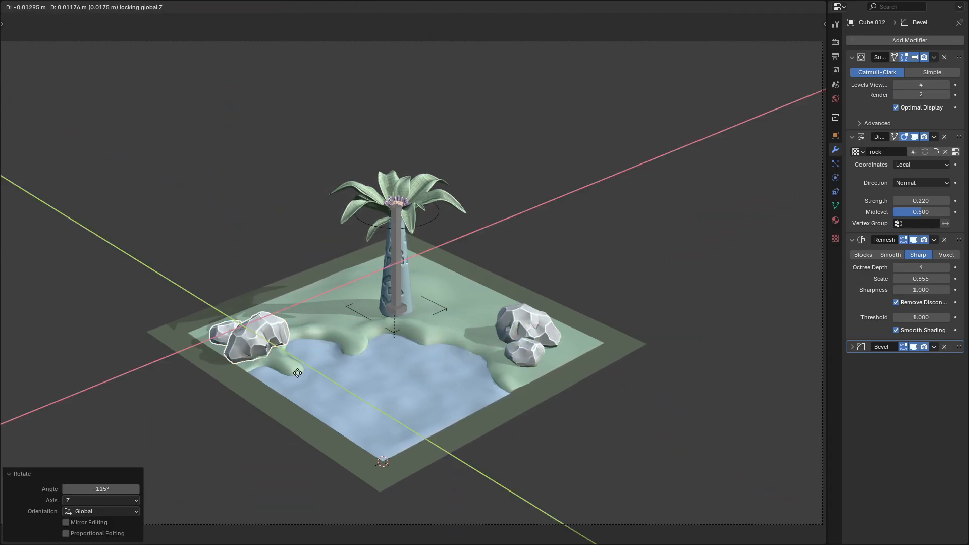
Step: Slide the left pair of rocks across the ground and rotate the small one about the Z axis
{"action": "left_click", "coordinate": [194, 326]}
{"action": "left_click", "coordinate": [257, 331]}
{"action": "key", "text": "r"}
{"action": "key", "text": "z"}
{"action": "left_click", "coordinate": [353, 344]}
Step: Reshape the small left rock by moving parts of its mesh with proportional editing
{"action": "key", "text": "Tab"}
{"action": "left_click", "coordinate": [259, 321]}
{"action": "key", "text": "g"}
{"action": "left_click", "coordinate": [273, 306]}
{"action": "left_click", "coordinate": [233, 338]}
{"action": "key", "text": "g"}
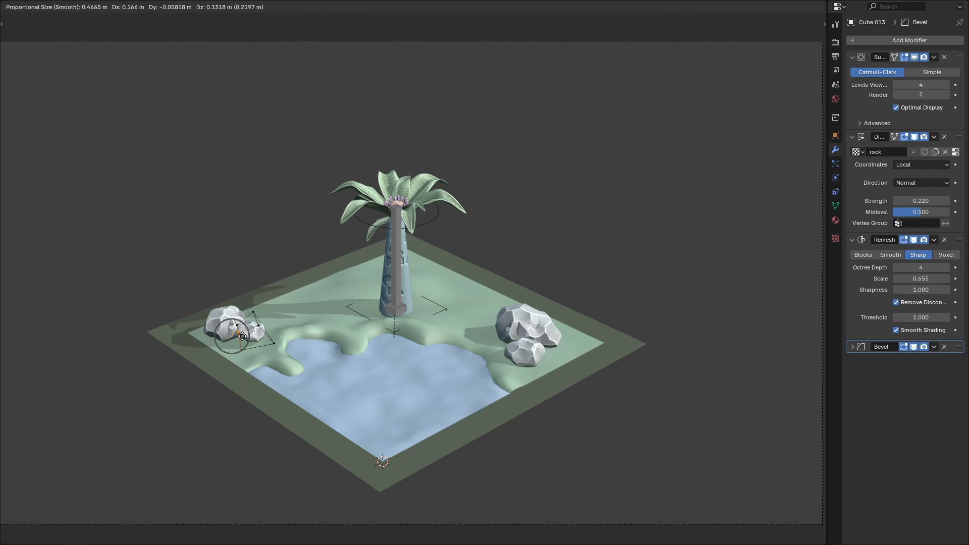
{"action": "left_click", "coordinate": [247, 326]}
{"action": "key", "text": "Tab"}
Step: Rotate the small left rock about global Z and the large left rock by about -144° about global Z
{"action": "key", "text": "r"}
{"action": "key", "text": "z"}
{"action": "left_click", "coordinate": [222, 325]}
{"action": "left_click", "coordinate": [217, 317]}
{"action": "key", "text": "r"}
{"action": "key", "text": "z"}
{"action": "left_click", "coordinate": [254, 199]}
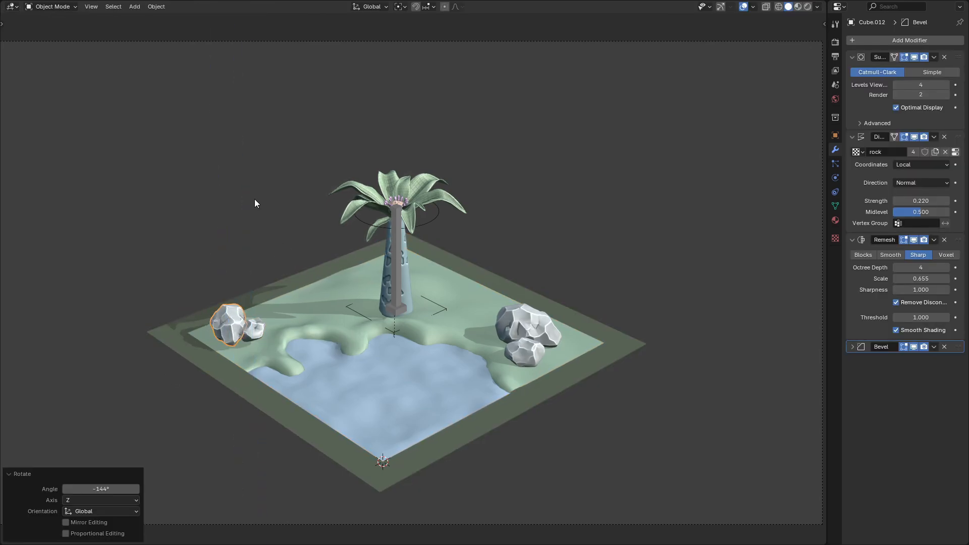
Step: Tumble the small left rock with free rotation and slide it horizontally away from the large rock
{"action": "left_click", "coordinate": [255, 328]}
{"action": "key", "text": "r"}
{"action": "key", "text": "r"}
{"action": "left_click", "coordinate": [359, 346]}
{"action": "key", "text": "r"}
{"action": "left_click", "coordinate": [359, 356]}
{"action": "key", "text": "g"}
{"action": "key", "text": "shift+z"}
{"action": "left_click", "coordinate": [370, 440]}
Step: Lower the large left rock along Z so it sits in the ground
{"action": "left_click", "coordinate": [227, 325]}
{"action": "key", "text": "g"}
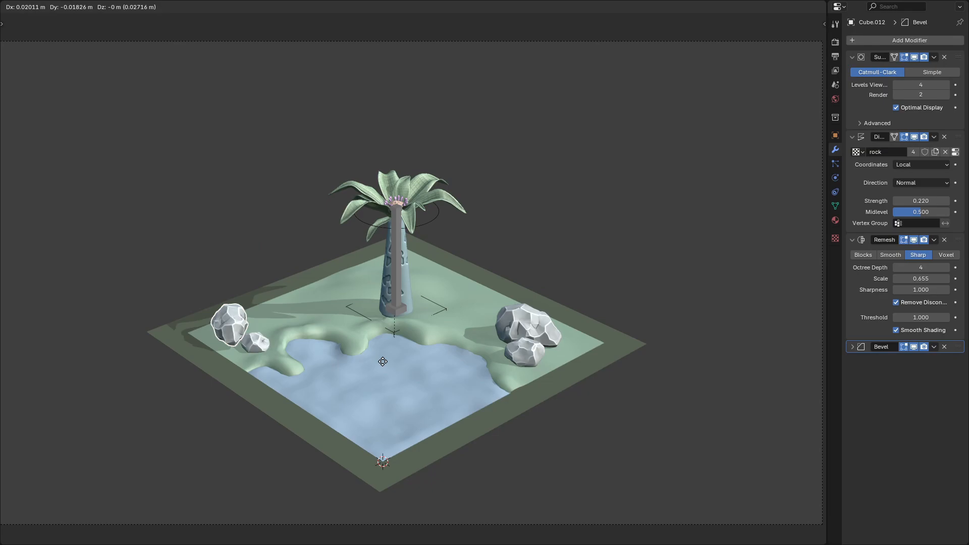
{"action": "key", "text": "z"}
{"action": "left_click", "coordinate": [382, 370]}
Step: Select all four rocks and set their Displace strength to 0.240
{"action": "left_click", "coordinate": [286, 229]}
{"action": "left_click", "coordinate": [256, 343], "text": "shift"}
{"action": "left_click", "coordinate": [229, 331], "text": "shift"}
{"action": "mouse_move", "coordinate": [921, 201]}
{"action": "left_mouse_down", "text": "alt"}
{"action": "mouse_move", "coordinate": [904, 201]}
{"action": "mouse_move", "coordinate": [920, 201]}
{"action": "left_mouse_up", "text": "alt"}
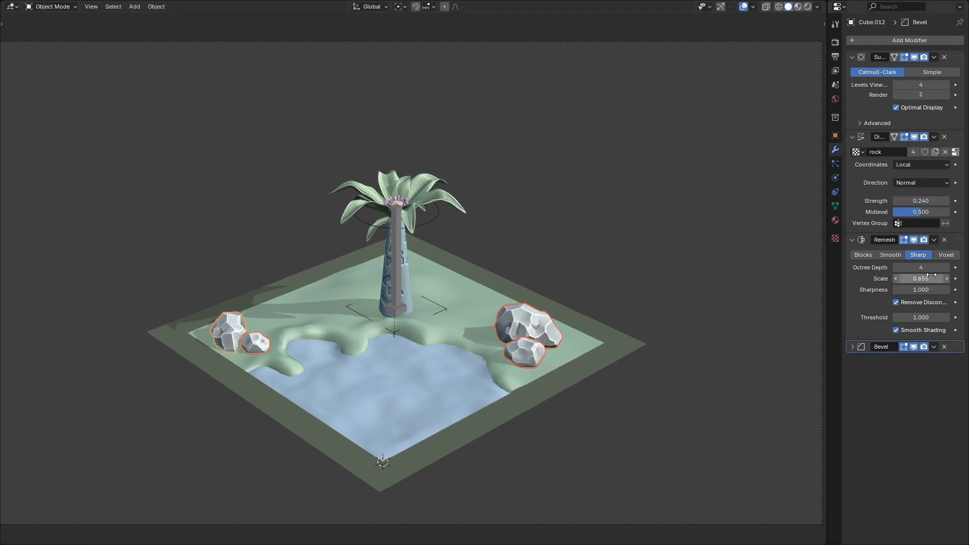
Step: Set the Remesh scale of all four rocks to about 0.419 and their sharpness to 0.5
{"action": "mouse_move", "coordinate": [920, 278]}
{"action": "left_mouse_down", "text": "alt"}
{"action": "mouse_move", "coordinate": [878, 278]}
{"action": "mouse_move", "coordinate": [917, 279]}
{"action": "mouse_move", "coordinate": [906, 278]}
{"action": "left_mouse_up", "text": "alt"}
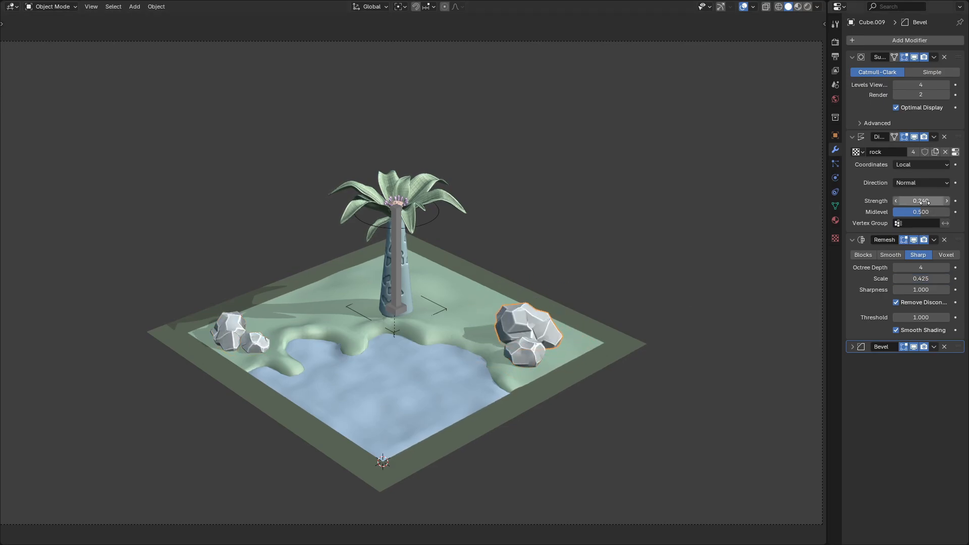
{"action": "left_click", "coordinate": [529, 353], "text": "shift"}
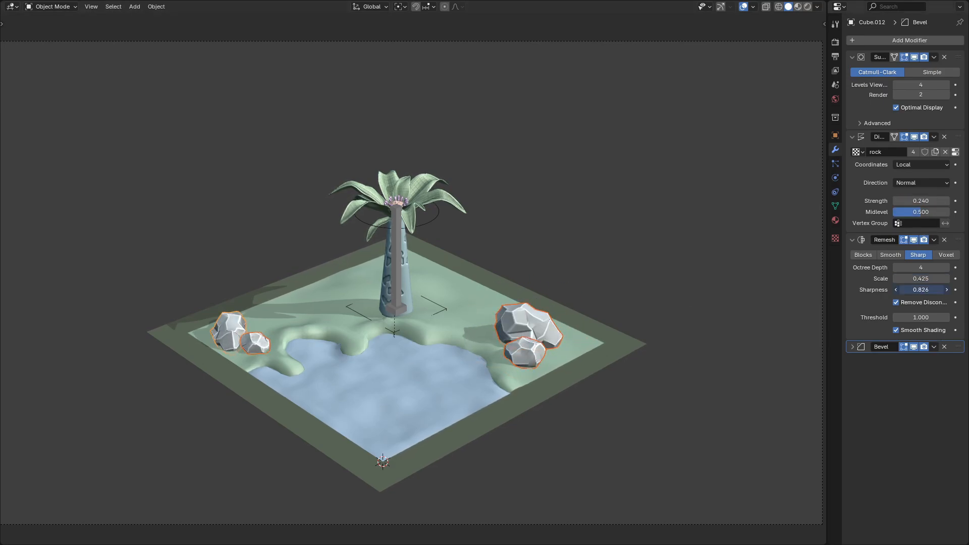
{"action": "mouse_move", "coordinate": [923, 290]}
{"action": "left_mouse_down", "text": "alt"}
{"action": "mouse_move", "coordinate": [897, 290]}
{"action": "mouse_move", "coordinate": [921, 279]}
{"action": "left_mouse_up", "text": "alt"}
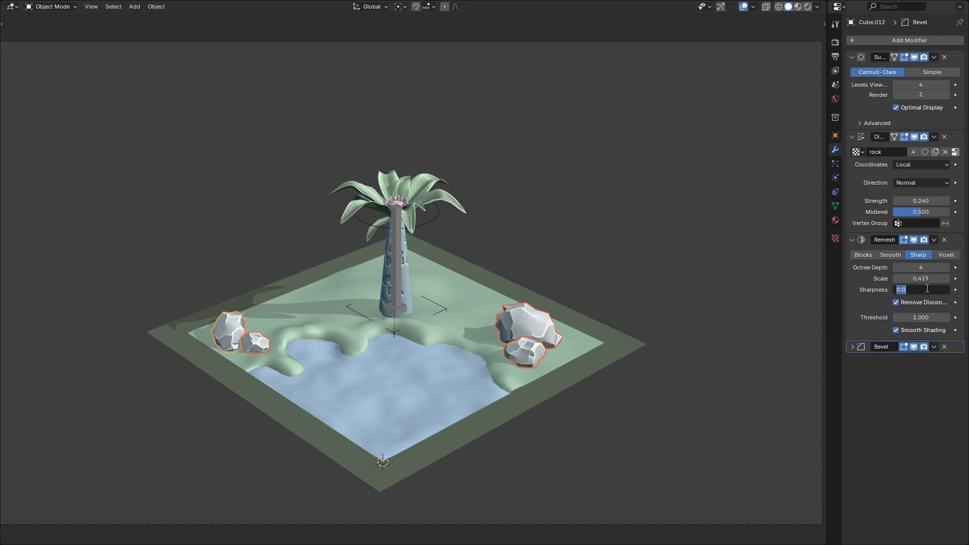
{"action": "type", "text": "0.5"}
{"action": "key", "text": "alt+Return"}
Step: Adjust the height of the large right rock along Z and deselect it
{"action": "left_click", "coordinate": [543, 329]}
{"action": "key", "text": "g"}
{"action": "key", "text": "z"}
{"action": "left_click", "coordinate": [672, 334]}
{"action": "left_click", "coordinate": [664, 287]}
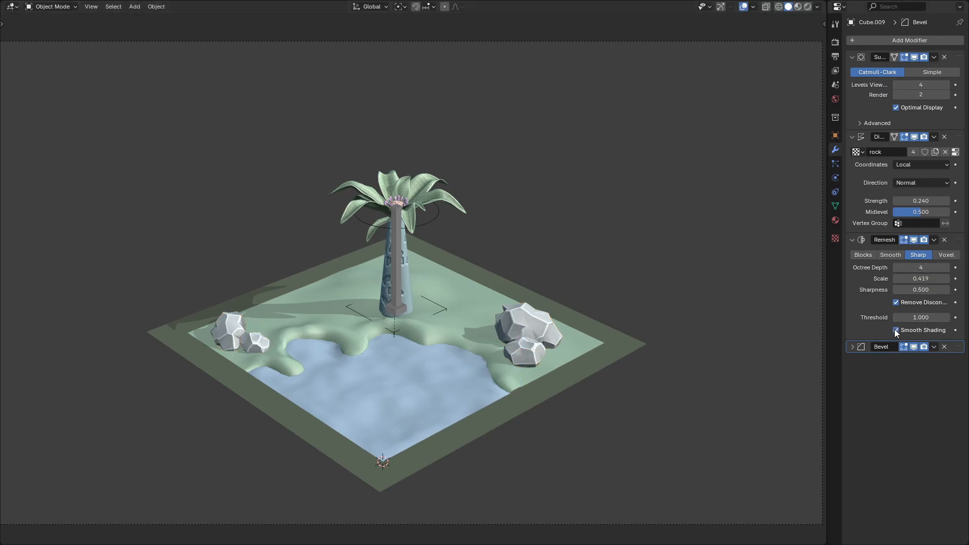
Step: Set the large right rock's bevel width to about 6.01% and undo a trial Displace strength change
{"action": "left_click", "coordinate": [853, 347]}
{"action": "left_click_drag", "start_coordinate": [919, 386], "coordinate": [921, 386]}
{"action": "left_click", "coordinate": [852, 347]}
{"action": "left_click_drag", "start_coordinate": [921, 201], "coordinate": [921, 201]}
{"action": "key", "text": "ctrl+z"}
Step: Rotate the large right rock about the Z axis
{"action": "left_click", "coordinate": [533, 324]}
{"action": "key", "text": "r"}
{"action": "key", "text": "z"}
{"action": "left_click", "coordinate": [671, 314]}
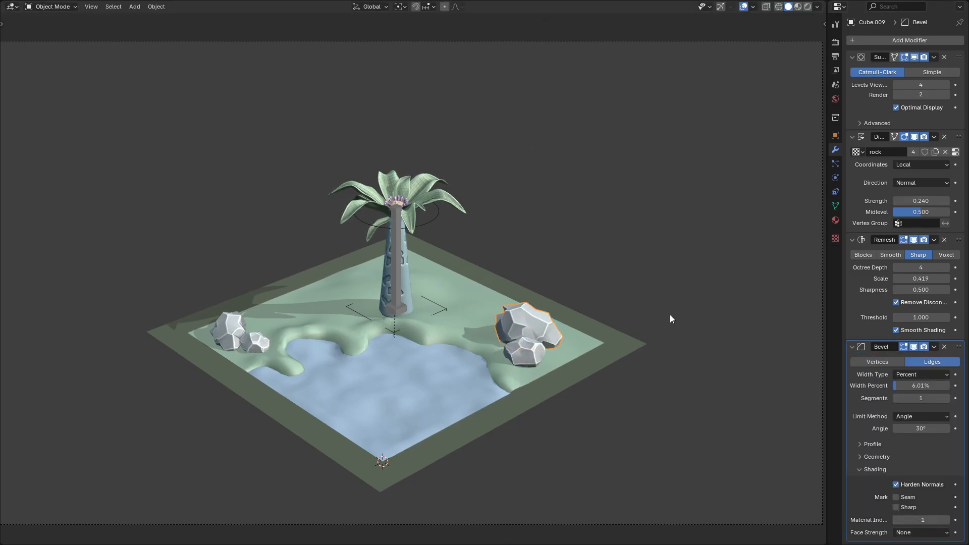
Step: Set the Remesh scale of the two large rocks to about 0.448 and inspect their shared Voronoi texture settings
{"action": "left_click", "coordinate": [230, 331], "text": "shift"}
{"action": "left_click_drag", "start_coordinate": [921, 278], "coordinate": [945, 242], "text": "alt"}
{"action": "left_click", "coordinate": [647, 273]}
{"action": "left_click", "coordinate": [835, 222]}
{"action": "left_click", "coordinate": [835, 238]}
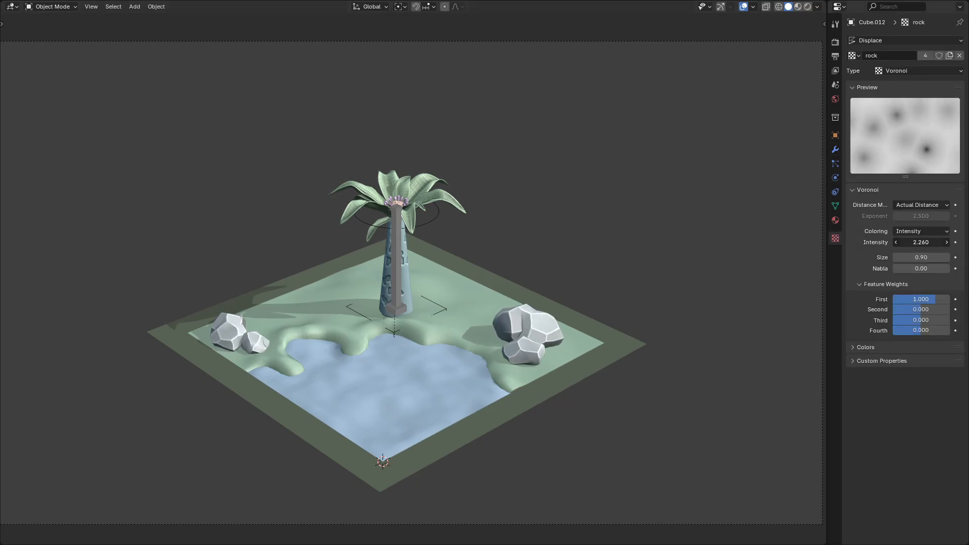
{"action": "left_click", "coordinate": [835, 149]}
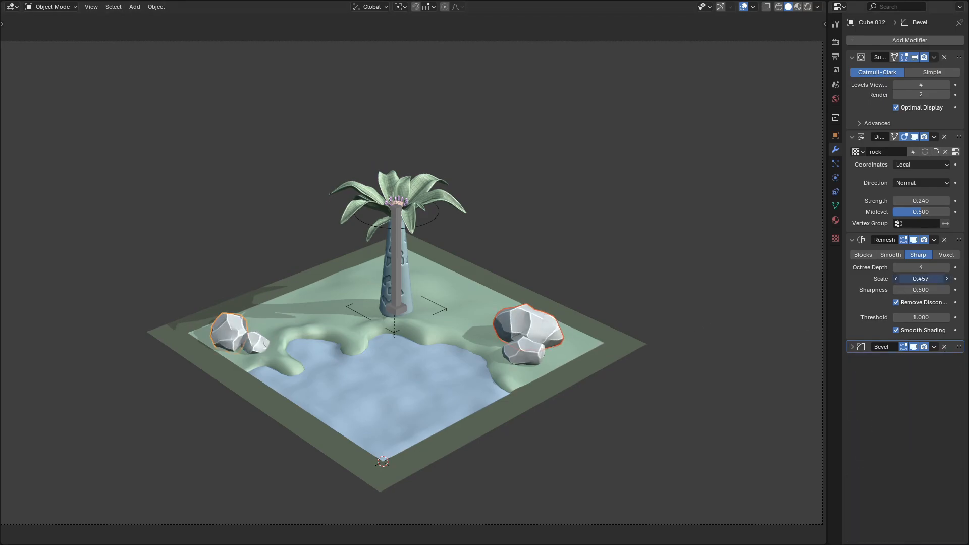
{"action": "left_click_drag", "start_coordinate": [920, 279], "coordinate": [889, 278]}
Step: Slide the small left rock horizontally to beside the pond's edge and rotate it
{"action": "key", "text": "shift+d"}
{"action": "key", "text": "z"}
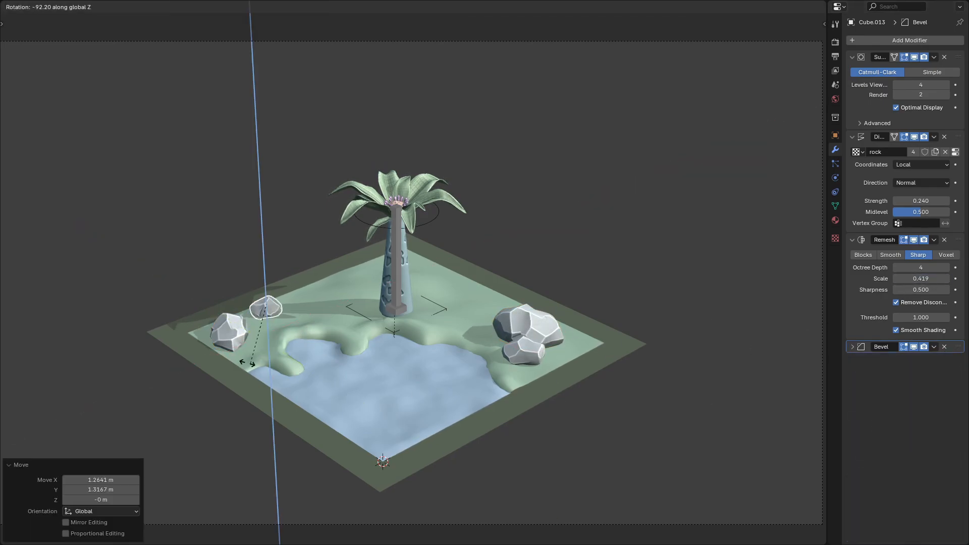
{"action": "key", "text": "shift+z"}
{"action": "left_click", "coordinate": [496, 358]}
{"action": "key", "text": "r"}
{"action": "left_click", "coordinate": [525, 292]}
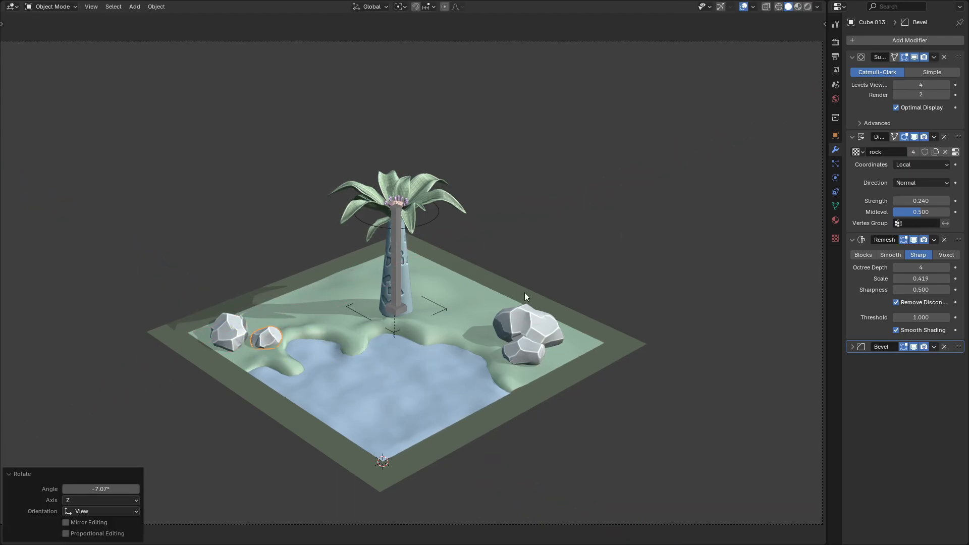
Step: Turn the large right rock further about Z to refine its orientation behind the smaller one
{"action": "left_click", "coordinate": [535, 324]}
{"action": "key", "text": "r"}
{"action": "key", "text": "z"}
{"action": "left_click", "coordinate": [525, 351]}
{"action": "left_click", "coordinate": [535, 323]}
{"action": "key", "text": "r"}
{"action": "key", "text": "z"}
{"action": "left_click", "coordinate": [648, 301]}
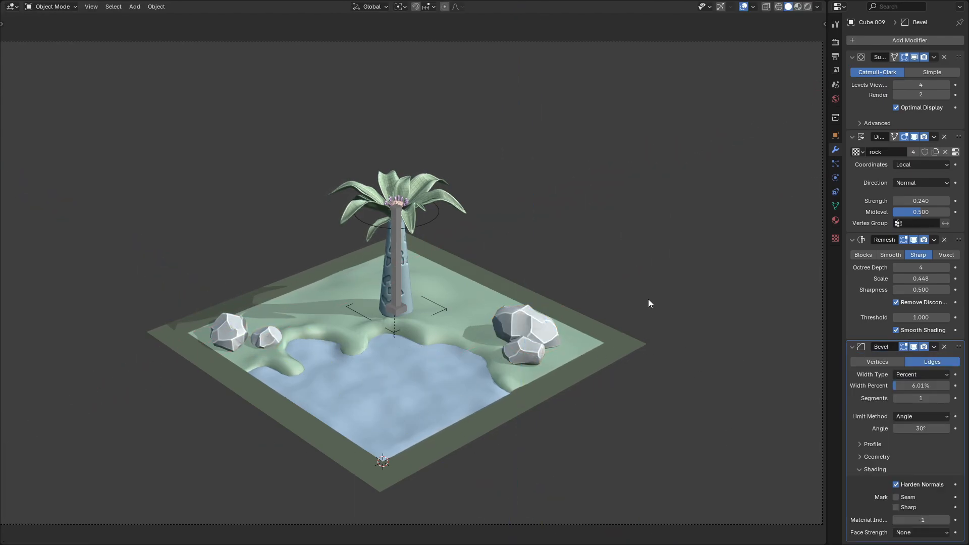
Step: Tilt the palm crown's control empty by about -23.2°, lower it about 0.375 m and turn it about 8.82° around Z
{"action": "left_click", "coordinate": [434, 219]}
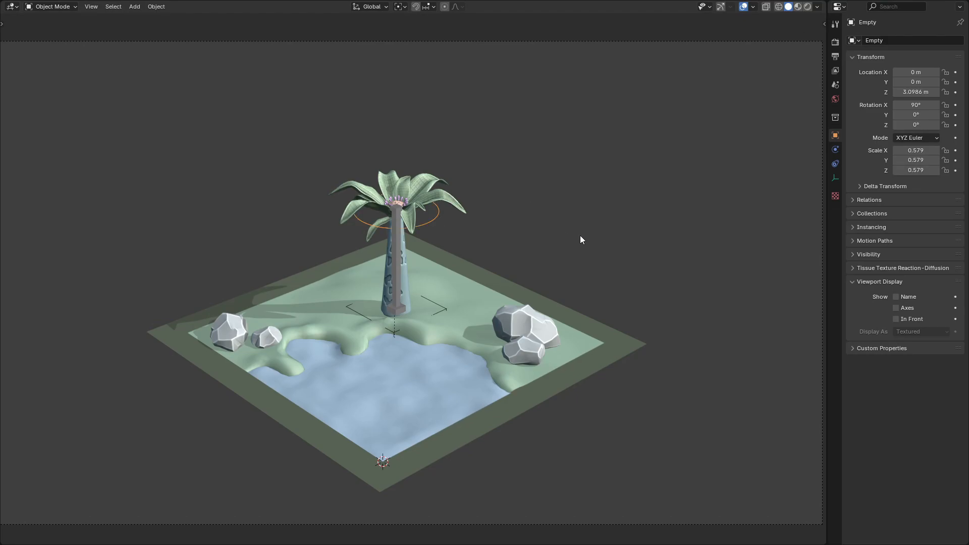
{"action": "key", "text": "r"}
{"action": "left_click", "coordinate": [577, 164]}
{"action": "key", "text": "g"}
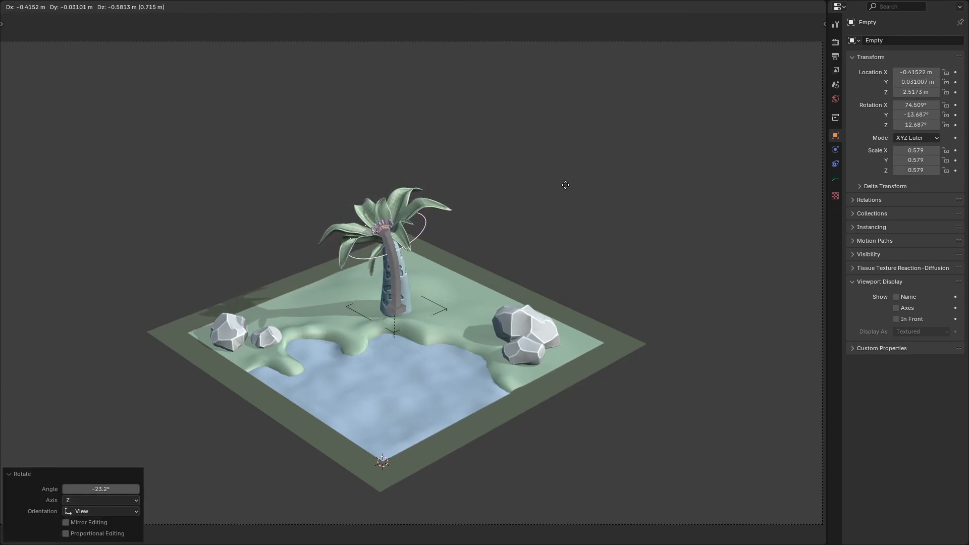
{"action": "left_click", "coordinate": [569, 185]}
{"action": "key", "text": "r"}
{"action": "key", "text": "z"}
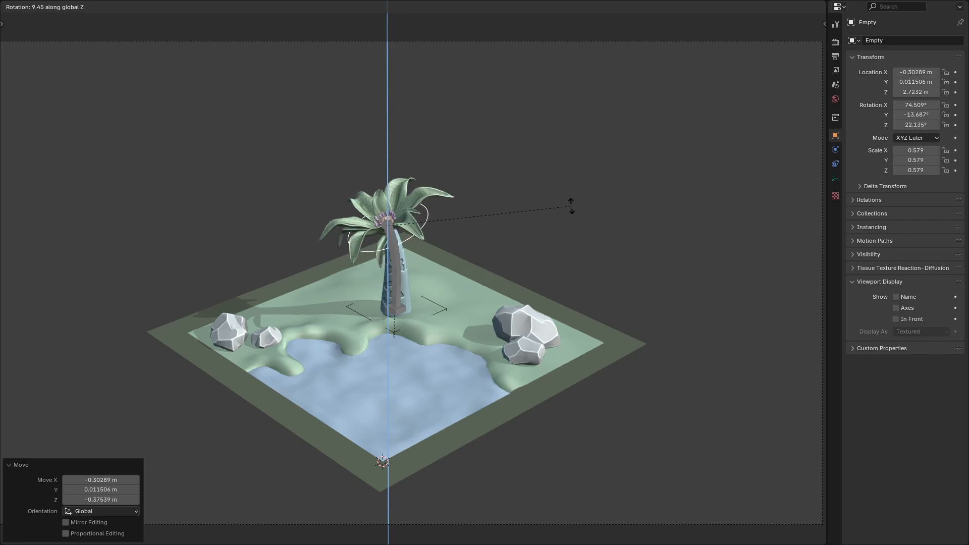
{"action": "left_click", "coordinate": [569, 207]}
Step: Slide the crown's control empty horizontally by about -0.522 m in X and -0.560 m in Y, and turn it about 9.5° around Z
{"action": "key", "text": "g"}
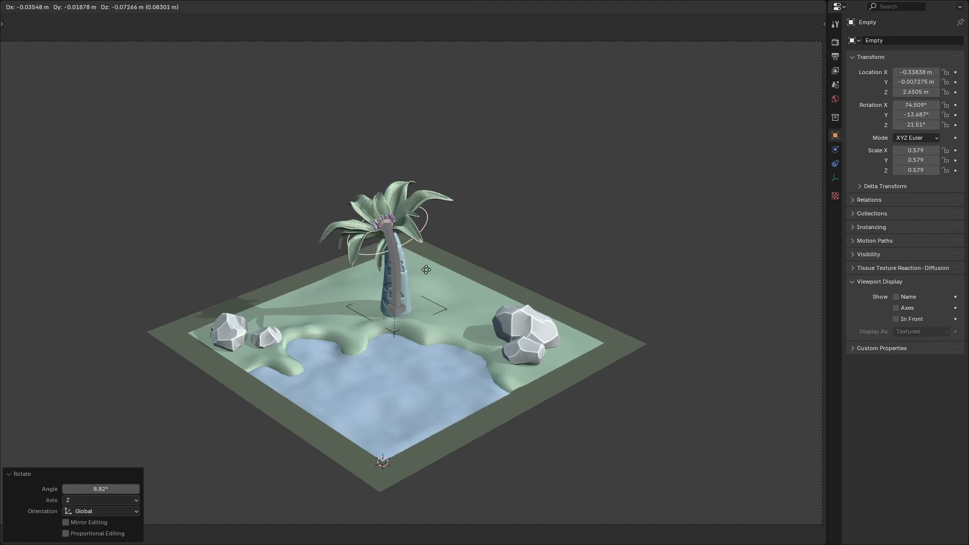
{"action": "key", "text": "shift+z"}
{"action": "left_click", "coordinate": [577, 276]}
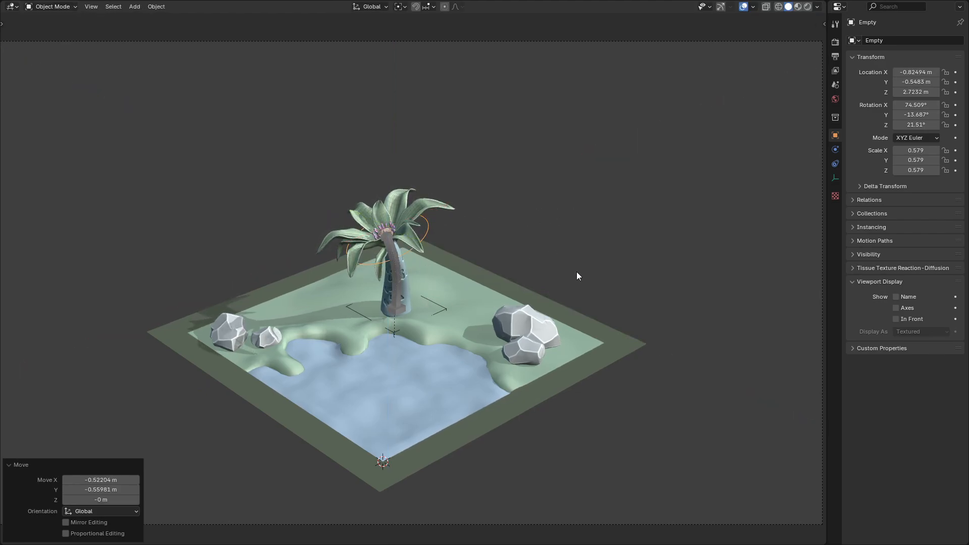
{"action": "key", "text": "r"}
{"action": "key", "text": "z"}
{"action": "left_click", "coordinate": [581, 241]}
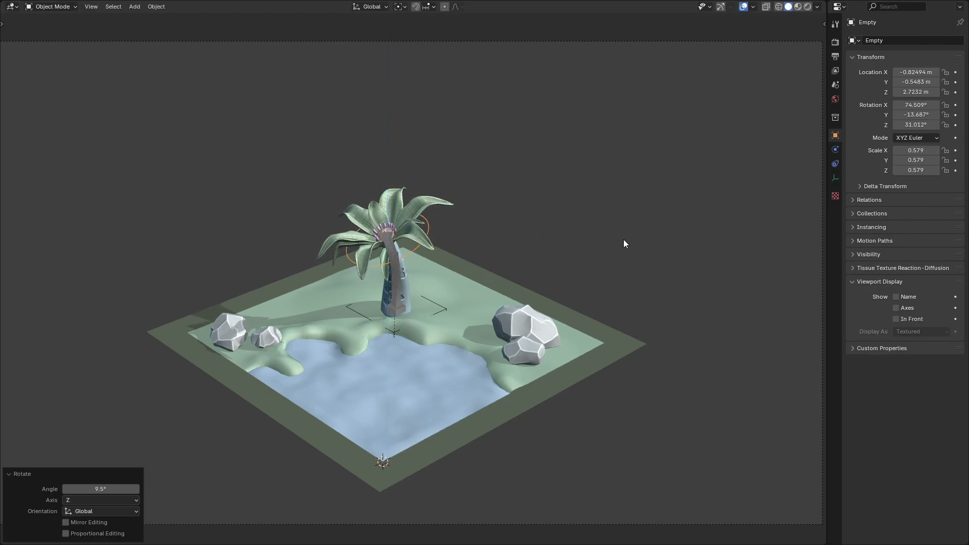
{"action": "left_click", "coordinate": [623, 240]}
Step: Scale the palm's trunk armature by about 1.039 and try rescaling the crown's control empty
{"action": "left_click", "coordinate": [397, 281]}
{"action": "left_click", "coordinate": [523, 287]}
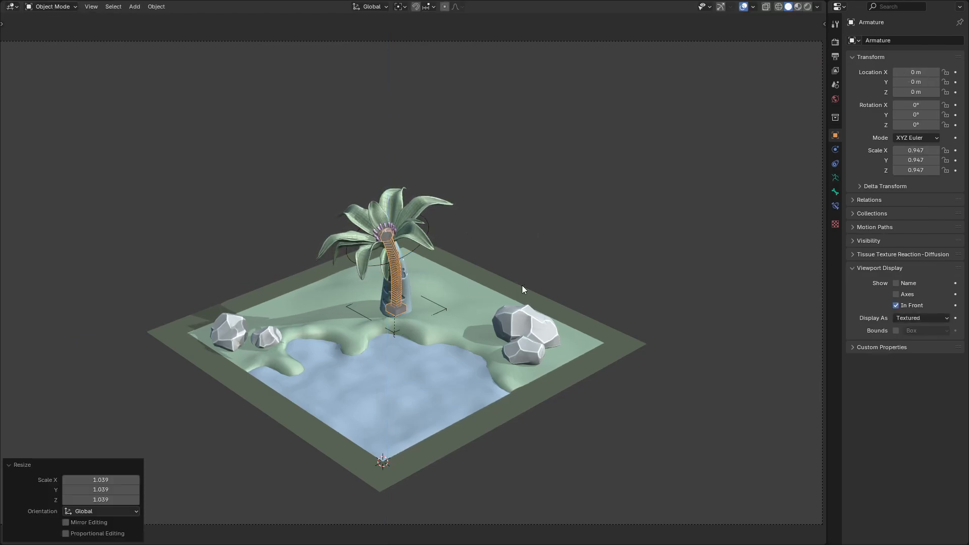
{"action": "left_click", "coordinate": [414, 253]}
{"action": "key", "text": "s"}
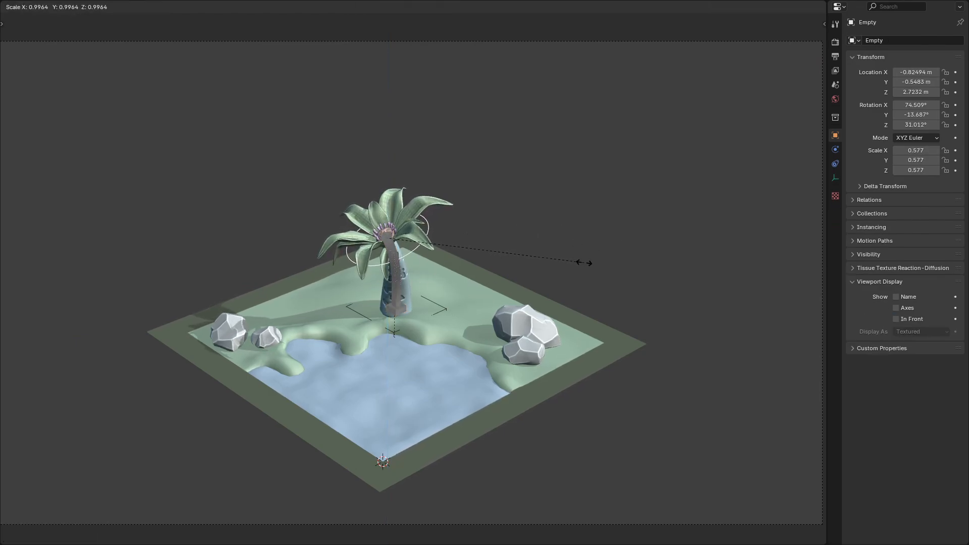
{"action": "left_click", "coordinate": [570, 266]}
{"action": "left_click", "coordinate": [488, 310]}
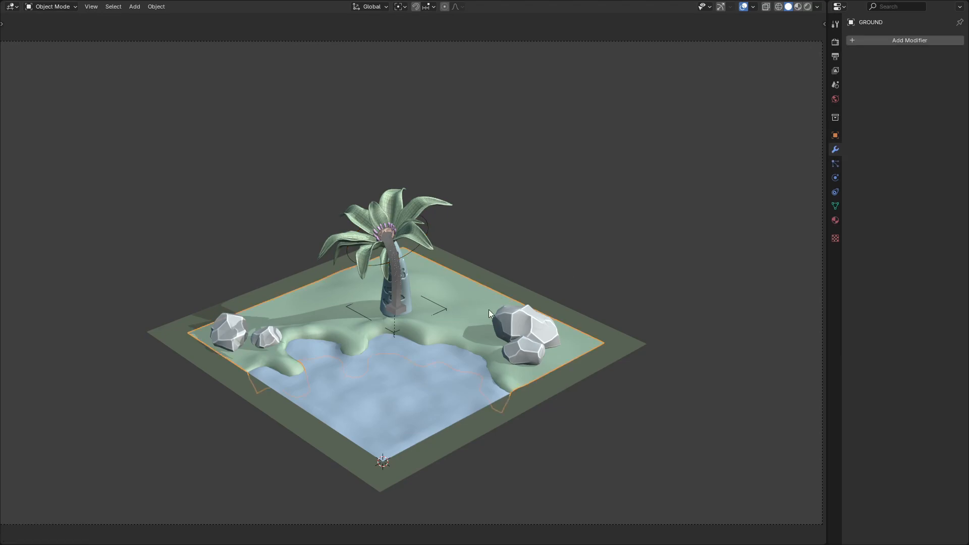
Step: Scale the whole palm up by about 1.116 using the TREE_CTRLER_BTM empty at its base
{"action": "left_click", "coordinate": [440, 310]}
{"action": "key", "text": "s"}
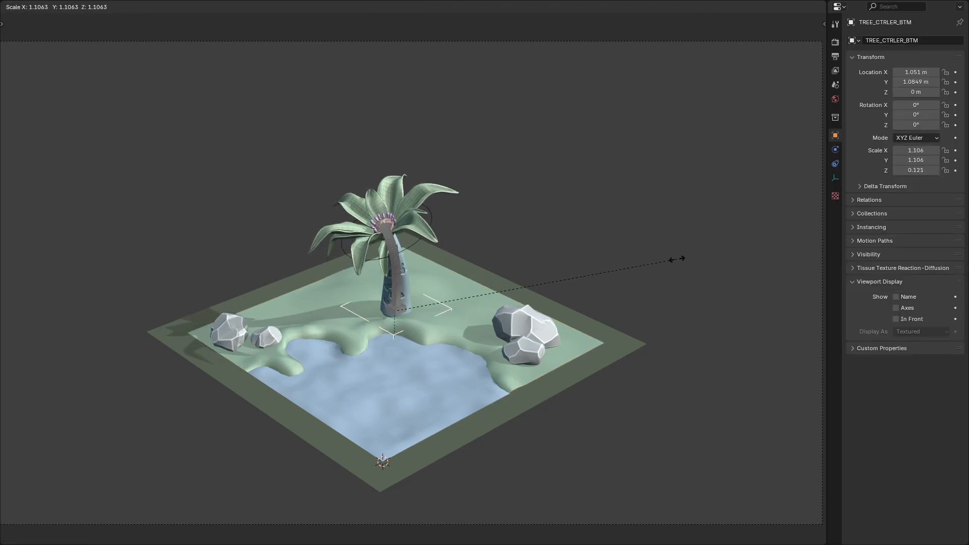
{"action": "left_click", "coordinate": [679, 259]}
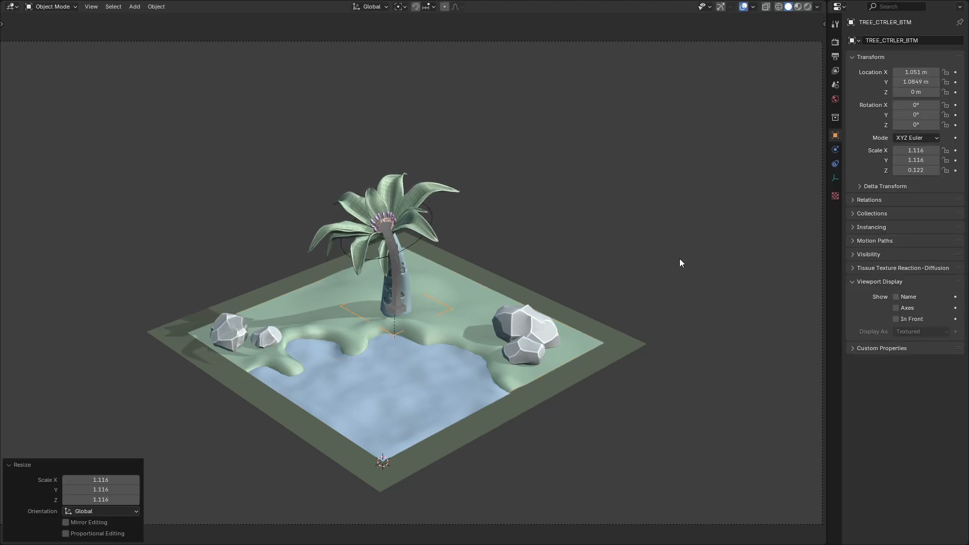
{"action": "left_click", "coordinate": [684, 231]}
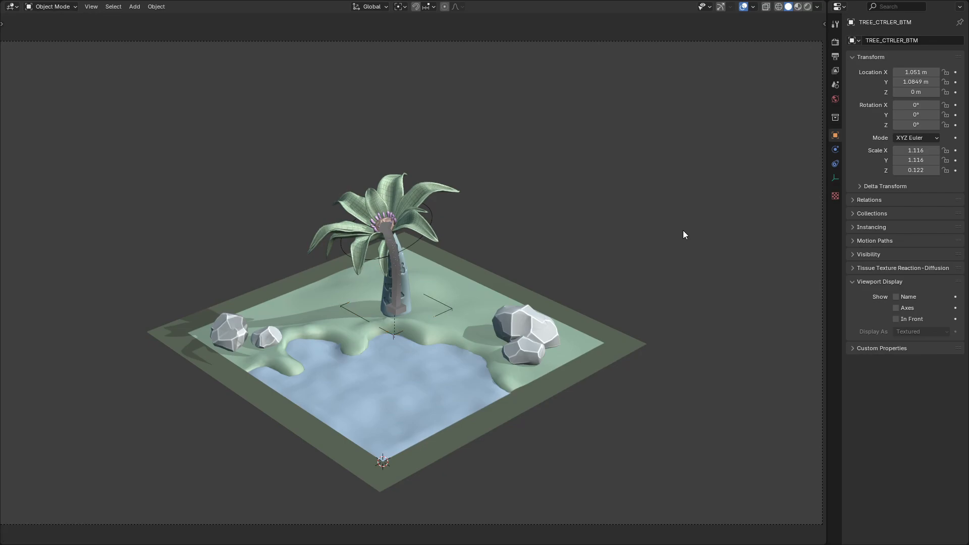
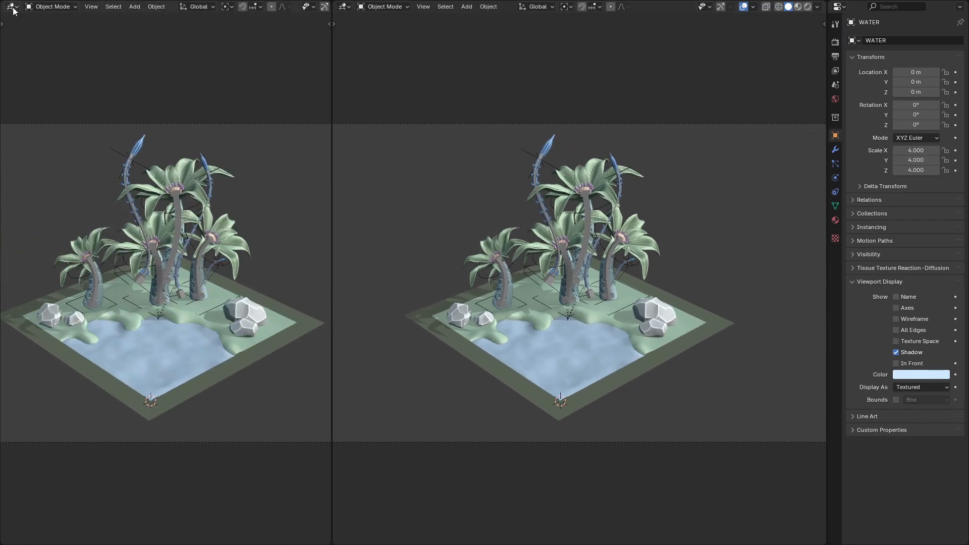
Step: Turn the spare viewport into an Image Editor with a Shader Editor above it, and hide the shader sidebar
{"action": "left_click", "coordinate": [11, 7]}
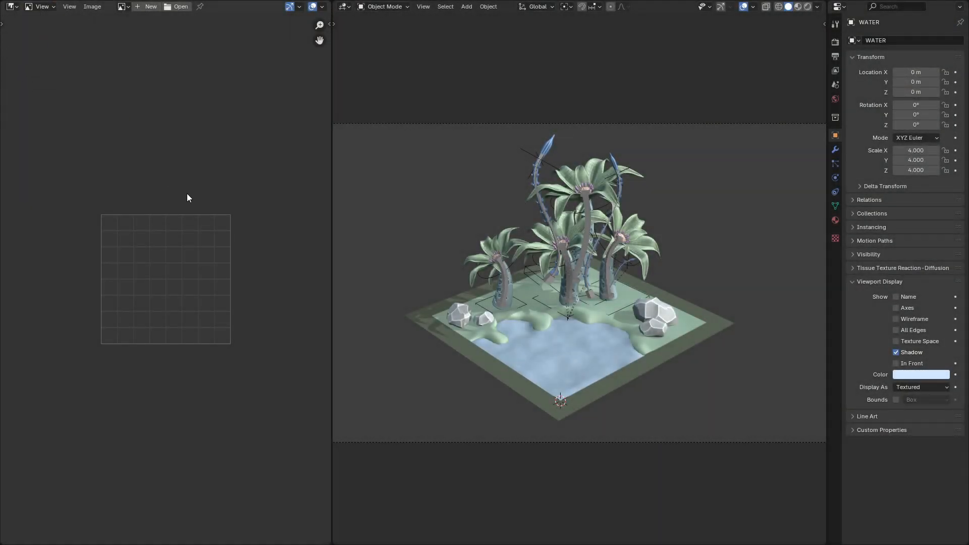
{"action": "left_click_drag", "start_coordinate": [6, 4], "coordinate": [49, 202]}
{"action": "left_click", "coordinate": [12, 6]}
{"action": "left_click", "coordinate": [41, 102]}
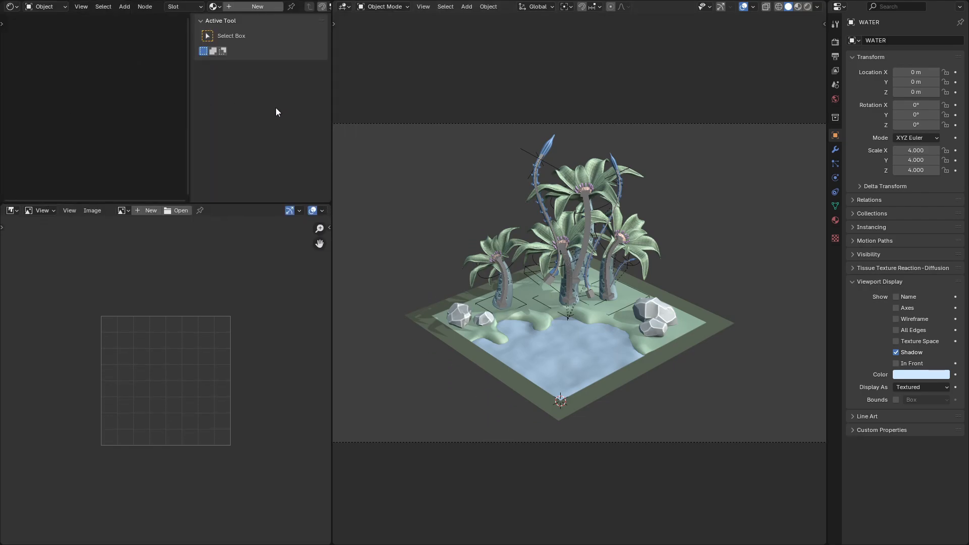
{"action": "key", "text": "n"}
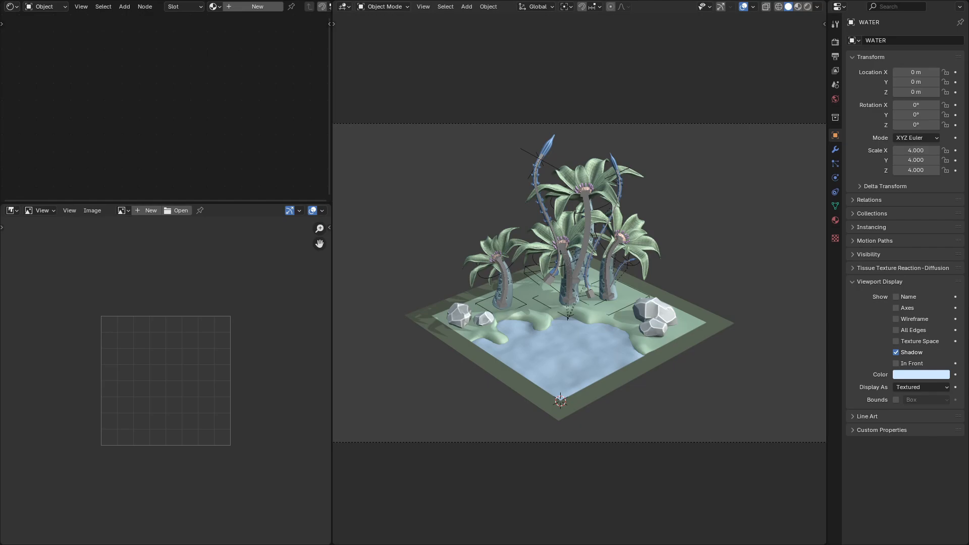
Step: Turn off the bones overlay in the 3D viewport and collapse the water object's upper property sections
{"action": "left_click", "coordinate": [754, 7]}
{"action": "left_click_drag", "start_coordinate": [788, 189], "coordinate": [760, 189]}
{"action": "left_click", "coordinate": [758, 129]}
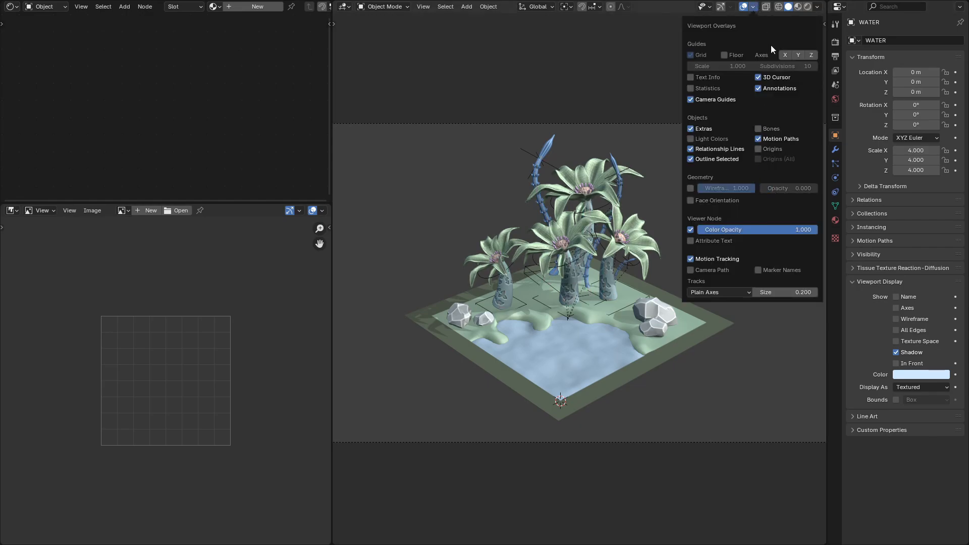
{"action": "left_click", "coordinate": [755, 6]}
{"action": "left_click", "coordinate": [870, 57]}
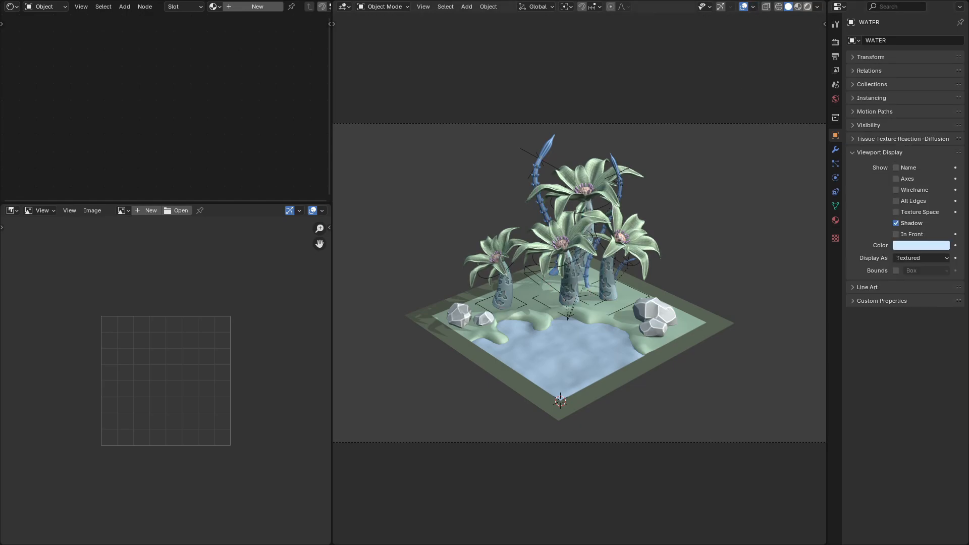
Step: Switch the 3D viewport to rendered shading and define a render region covering the camera frame
{"action": "left_click", "coordinate": [807, 6]}
{"action": "key", "text": "ctrl+b"}
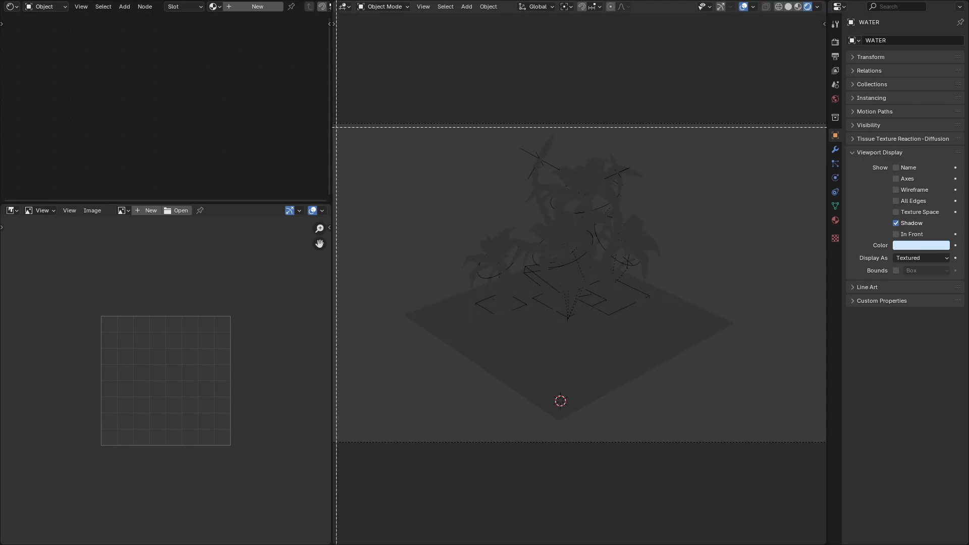
{"action": "left_click_drag", "start_coordinate": [336, 127], "coordinate": [822, 437]}
Step: Set the scene's color management view transform to Standard
{"action": "left_click", "coordinate": [835, 42]}
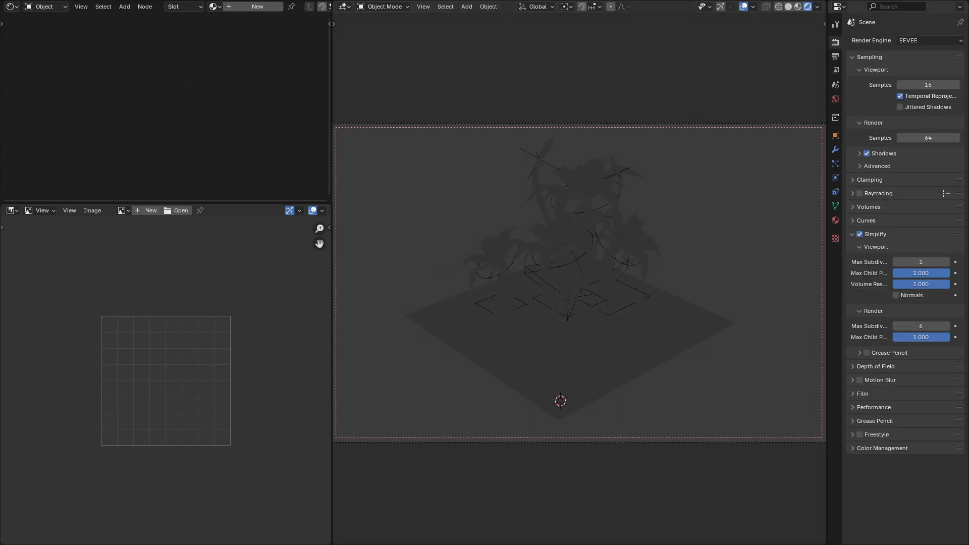
{"action": "left_click", "coordinate": [882, 448]}
{"action": "left_click", "coordinate": [929, 478]}
{"action": "left_click", "coordinate": [908, 400]}
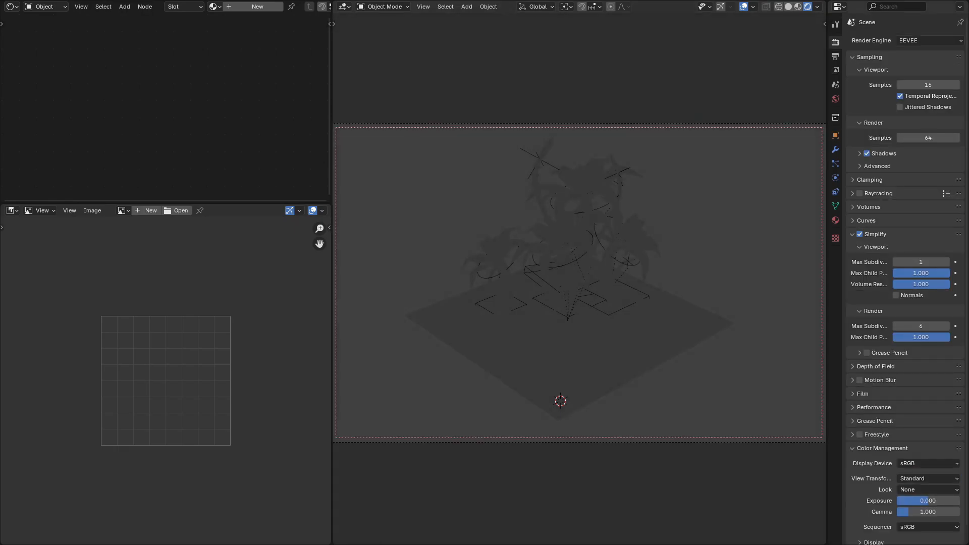
Step: Set the scene's color management look to Medium High Contrast
{"action": "scroll", "coordinate": [908, 464], "scroll_direction": "down", "scroll_amount": 1}
{"action": "left_click", "coordinate": [928, 472]}
{"action": "left_click", "coordinate": [913, 415]}
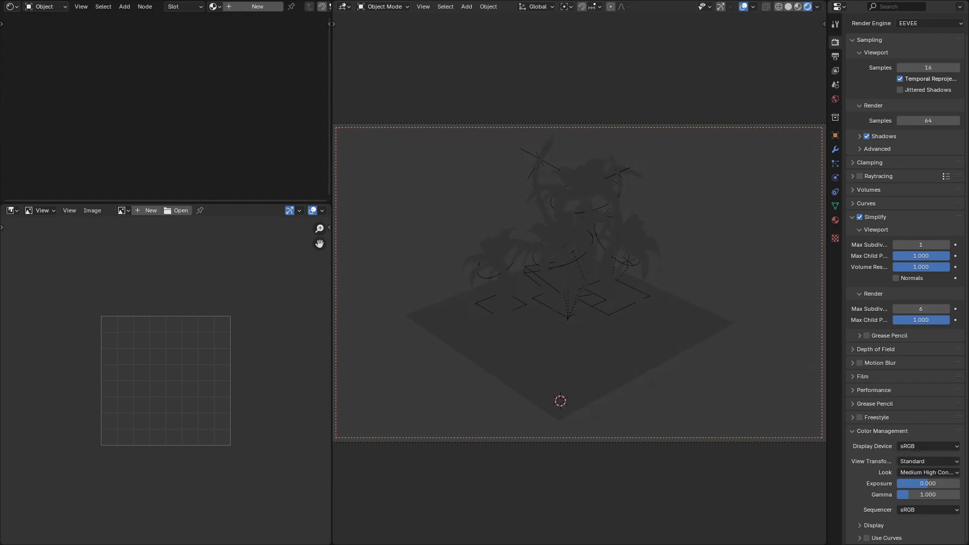
Step: Add a Sun light and rotate it about 32.1° in the camera view and about -31.9° around global Z
{"action": "key", "text": "shift+a"}
{"action": "mouse_move", "coordinate": [631, 448]}
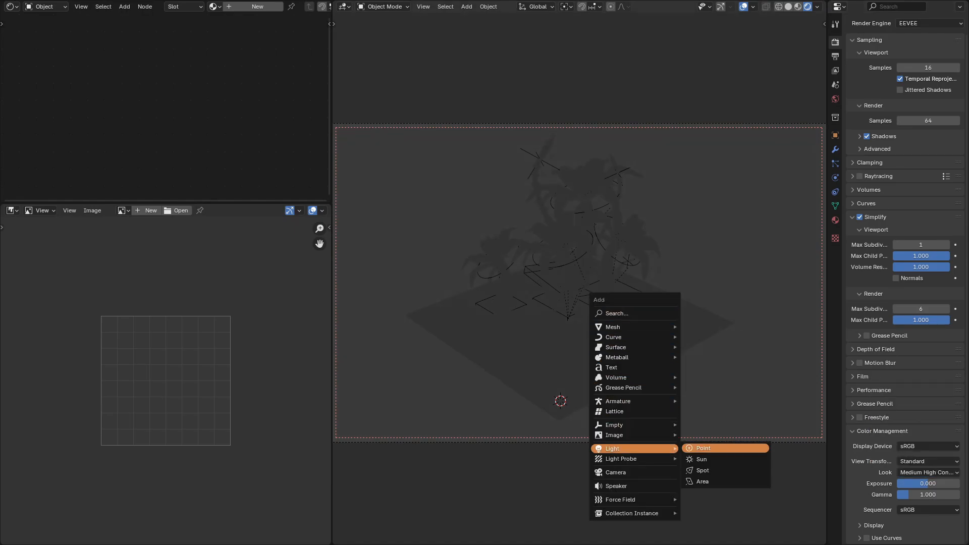
{"action": "left_click", "coordinate": [702, 459]}
{"action": "key", "text": "r"}
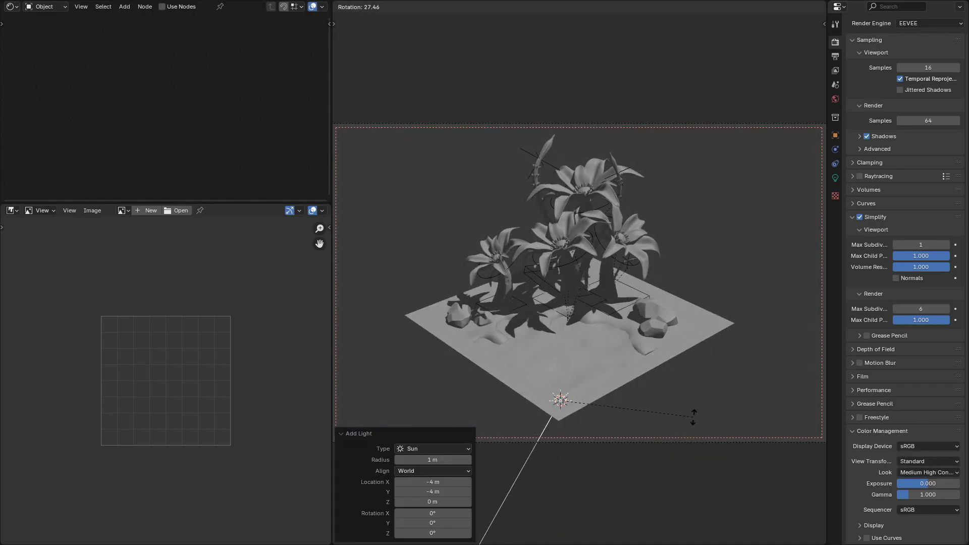
{"action": "left_click", "coordinate": [687, 422]}
{"action": "key", "text": "r"}
{"action": "key", "text": "z"}
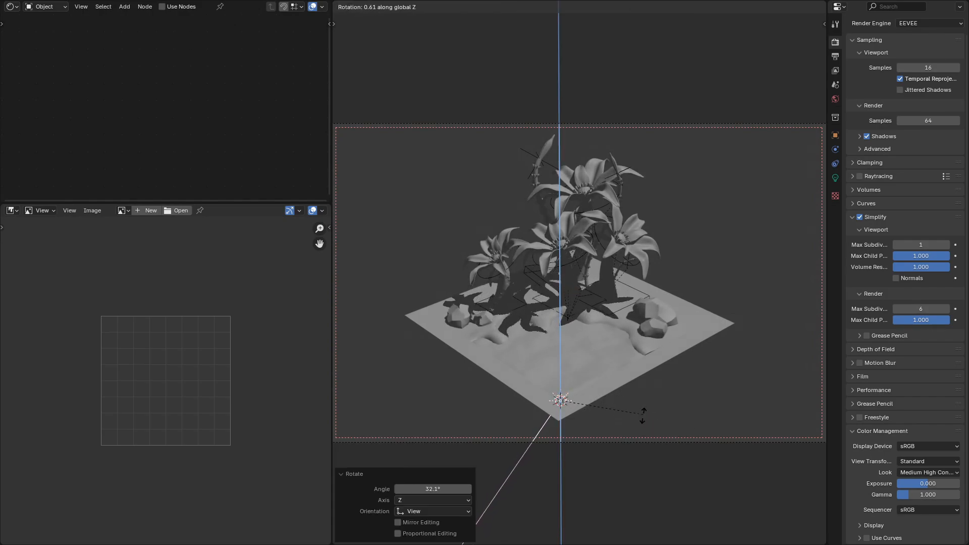
{"action": "left_click", "coordinate": [596, 432]}
Step: Move the sun light about -2.02, 7.26 and 7.73 m in X, Y and Z, and deselect it
{"action": "key", "text": "g"}
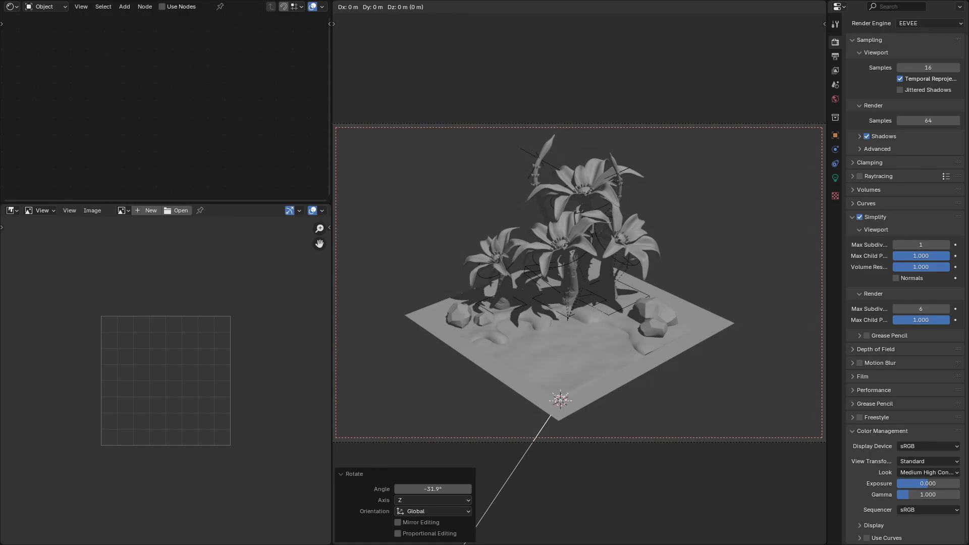
{"action": "left_click", "coordinate": [376, 150]}
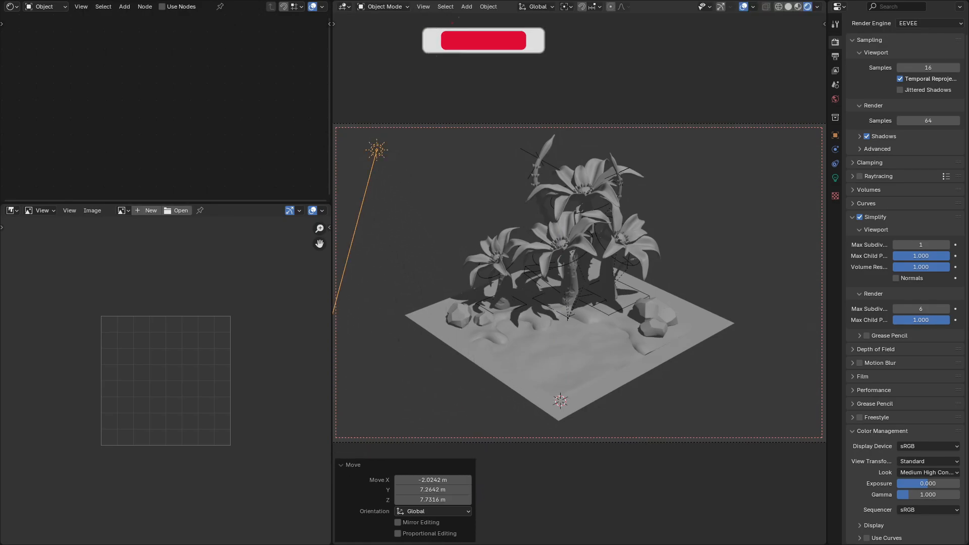
{"action": "key", "text": "alt+a"}
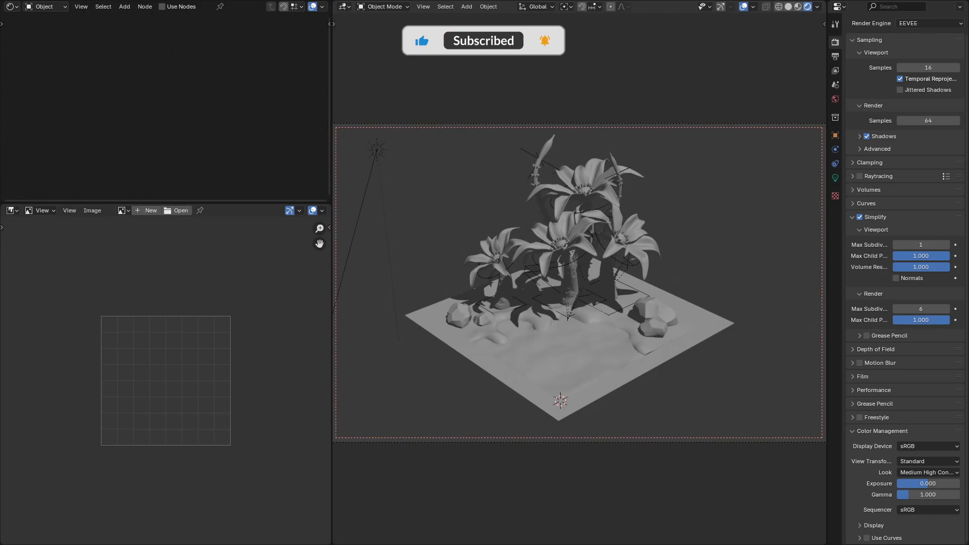
Step: Show the World shader nodes and insert a Mix Shader between the Background and World Output nodes
{"action": "left_click", "coordinate": [835, 99]}
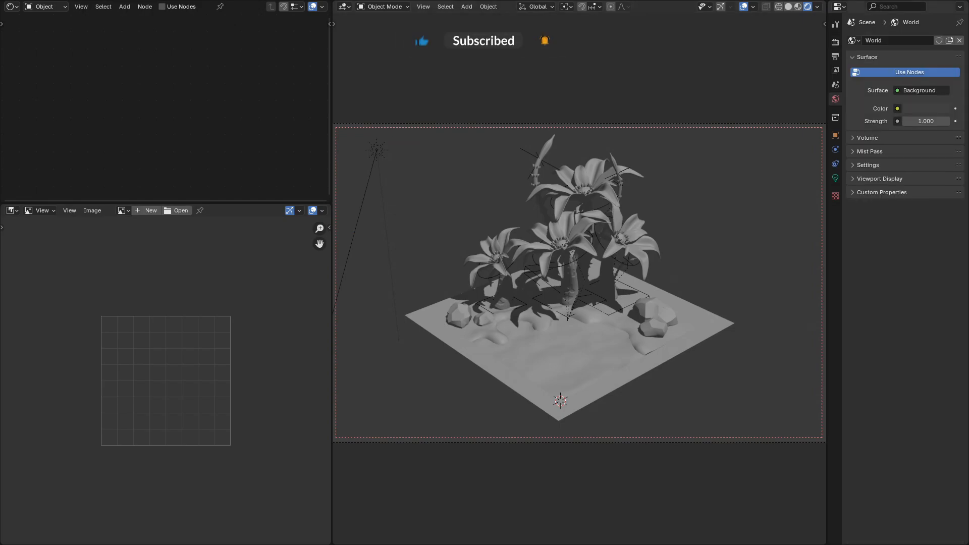
{"action": "left_click", "coordinate": [46, 7]}
{"action": "left_click", "coordinate": [48, 44]}
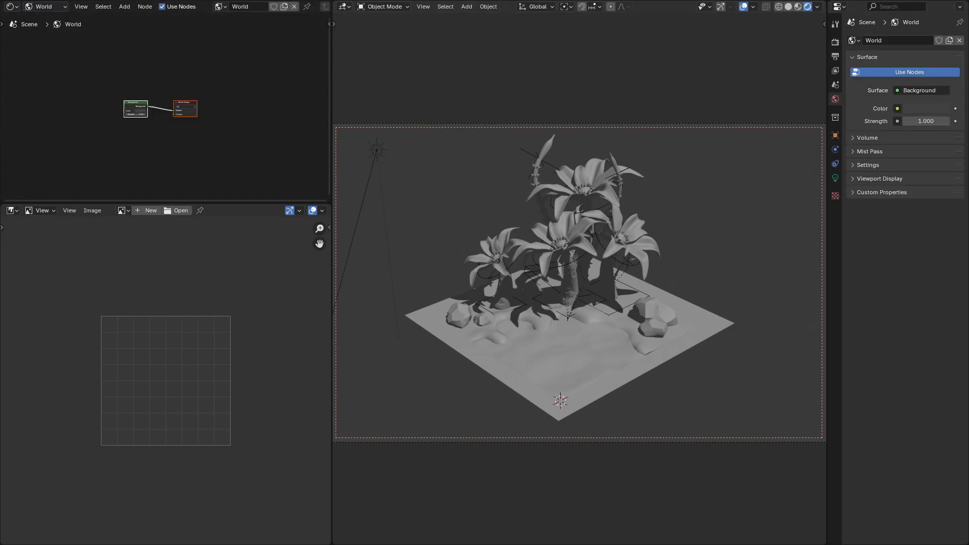
{"action": "scroll", "coordinate": [121, 105], "scroll_direction": "down", "scroll_amount": 2}
{"action": "middle_click_drag", "start_coordinate": [121, 106], "coordinate": [171, 107]}
{"action": "key", "text": "shift+a"}
{"action": "left_click", "coordinate": [218, 84]}
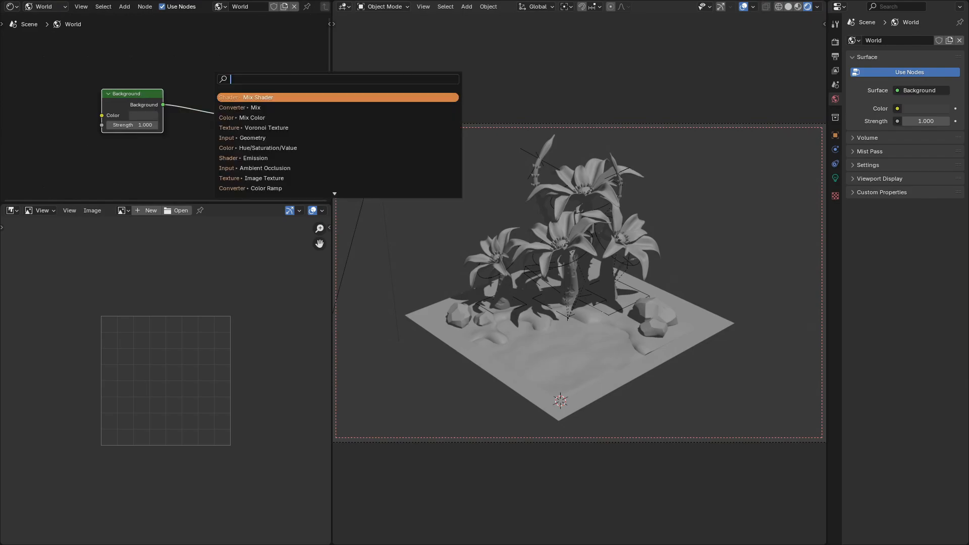
{"action": "key", "text": "Return"}
{"action": "left_click", "coordinate": [185, 97]}
{"action": "scroll", "coordinate": [170, 110], "scroll_direction": "down", "scroll_amount": 1}
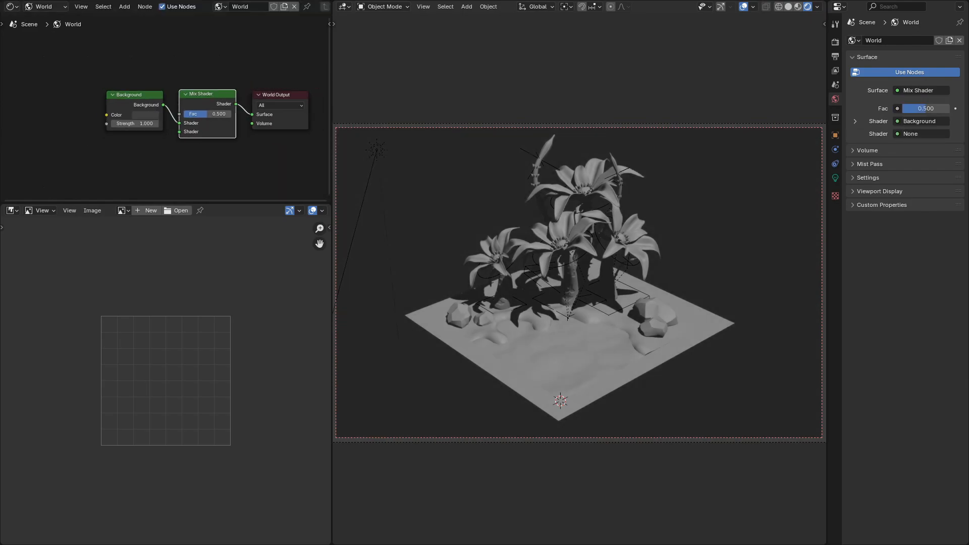
Step: Feed a duplicate Background node into the Mix Shader's second input and drive its factor with Light Path's Is Camera Ray
{"action": "left_click", "coordinate": [137, 96]}
{"action": "key", "text": "shift+d"}
{"action": "left_click_drag", "start_coordinate": [162, 150], "coordinate": [179, 131]}
{"action": "left_click_drag", "start_coordinate": [179, 114], "coordinate": [141, 59]}
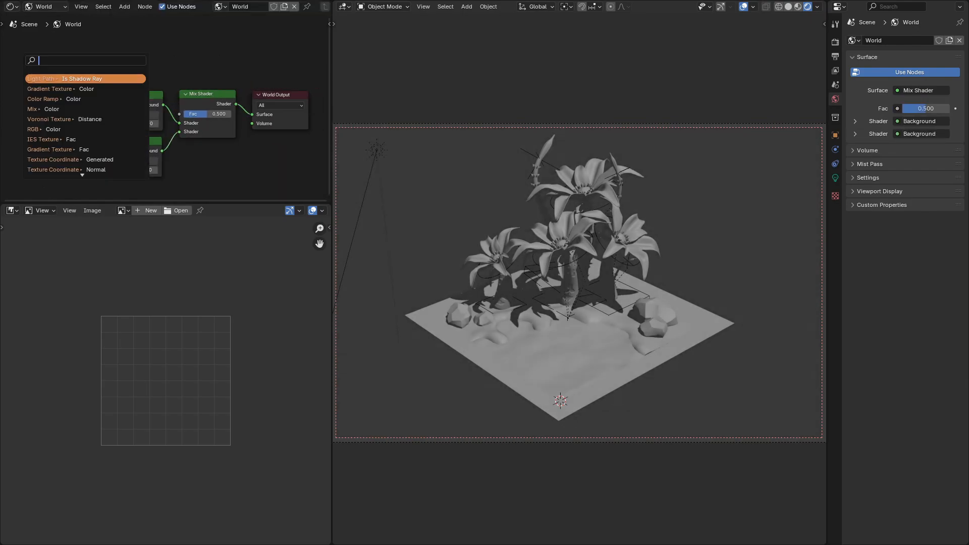
{"action": "type", "text": "light"}
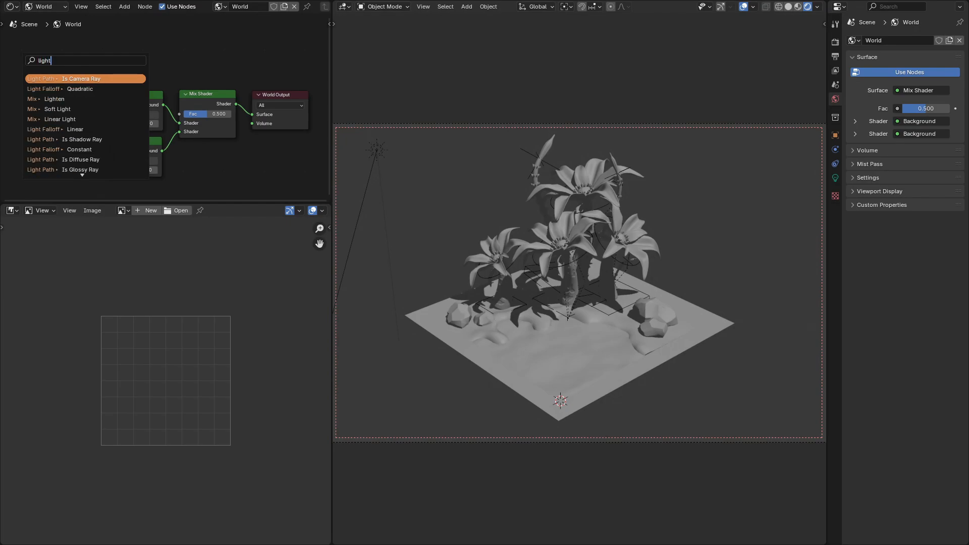
{"action": "key", "text": "Return"}
{"action": "left_click", "coordinate": [89, 57]}
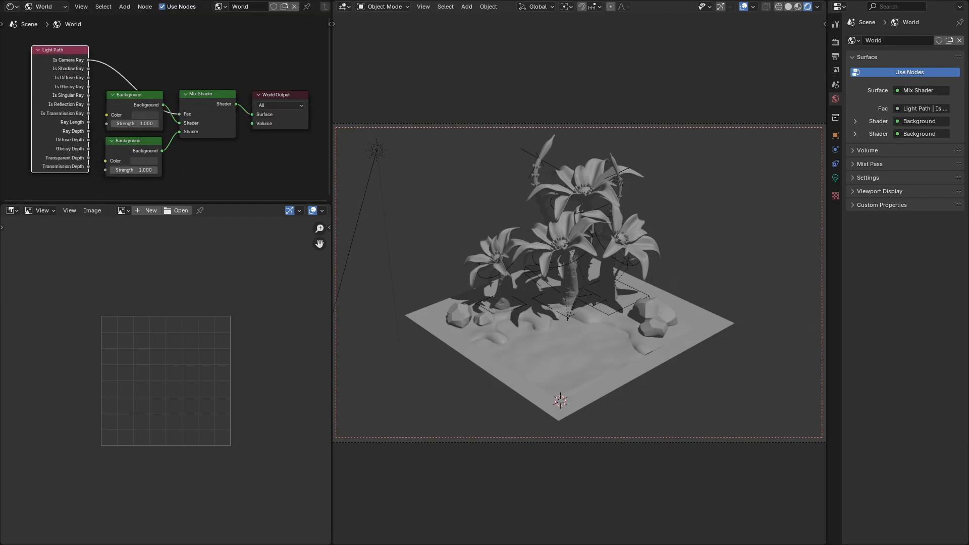
Step: Set the first Background node's color to mid grey and the second one's to pale lavender
{"action": "left_click", "coordinate": [145, 115]}
{"action": "mouse_move", "coordinate": [213, 174]}
{"action": "left_mouse_down"}
{"action": "mouse_move", "coordinate": [213, 131]}
{"action": "mouse_move", "coordinate": [213, 169]}
{"action": "mouse_move", "coordinate": [213, 156]}
{"action": "left_mouse_up"}
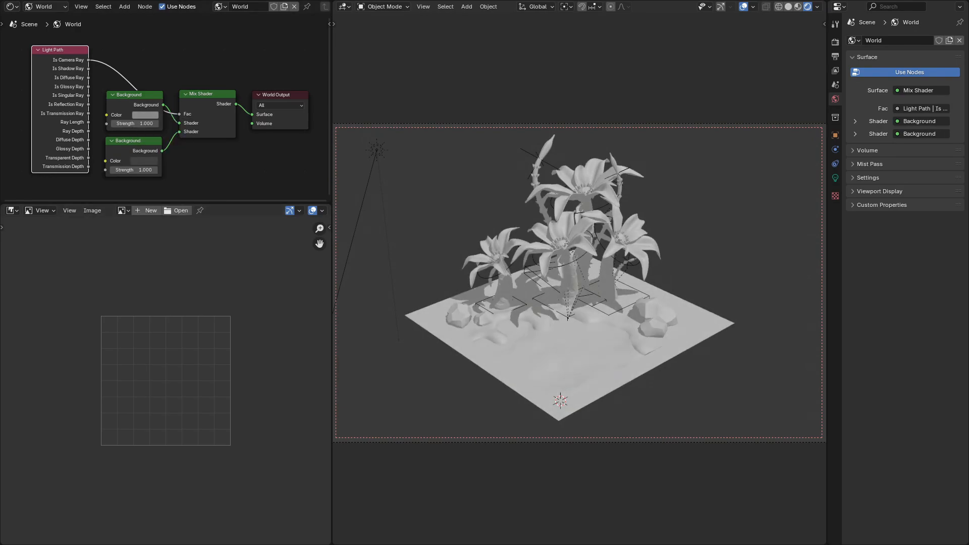
{"action": "left_click", "coordinate": [144, 160]}
{"action": "mouse_move", "coordinate": [212, 88]}
{"action": "left_mouse_down"}
{"action": "mouse_move", "coordinate": [212, 43]}
{"action": "mouse_move", "coordinate": [212, 56]}
{"action": "mouse_move", "coordinate": [172, 71]}
{"action": "left_mouse_up"}
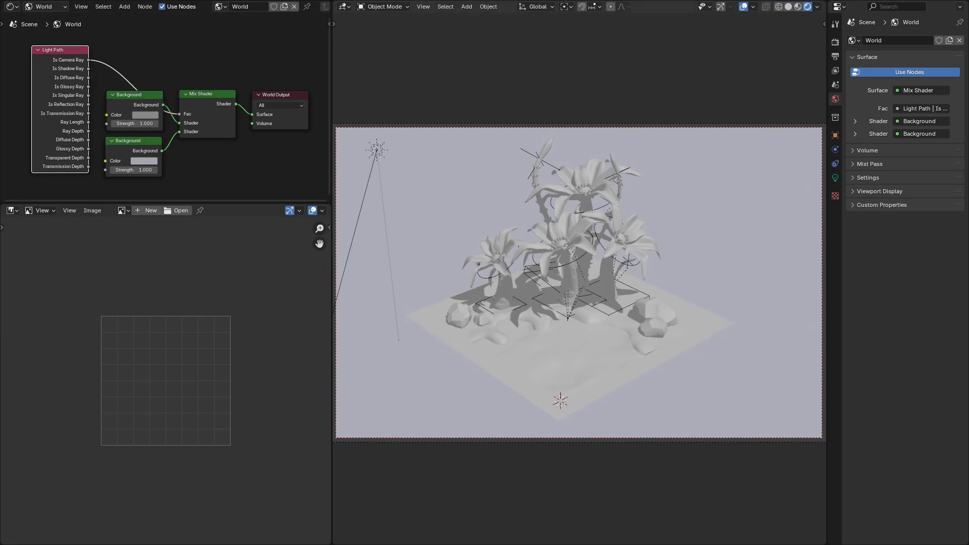
Step: Hide the ground plane, move the camera about 9.34 m closer to the palms, and raise it along global Z
{"action": "key", "text": "space"}
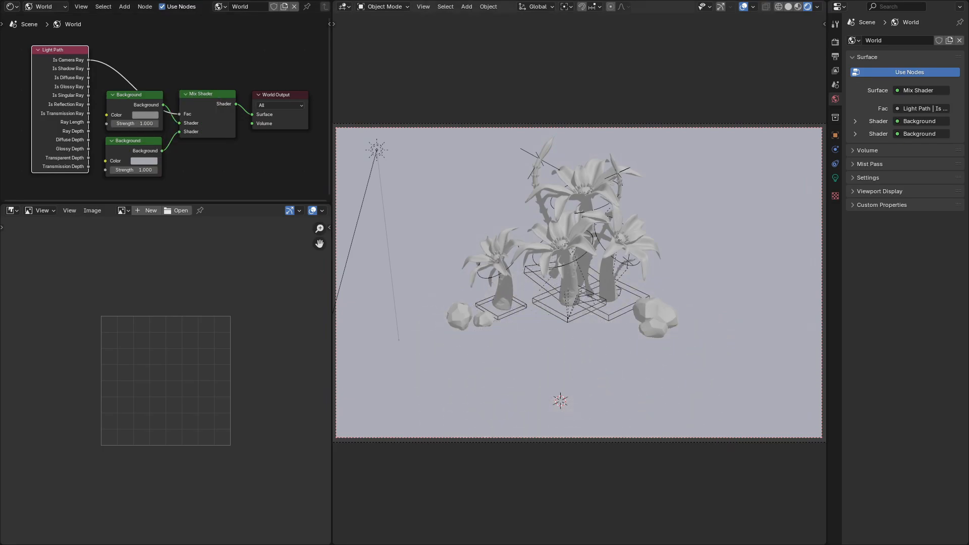
{"action": "key", "text": "g"}
{"action": "key", "text": "z"}
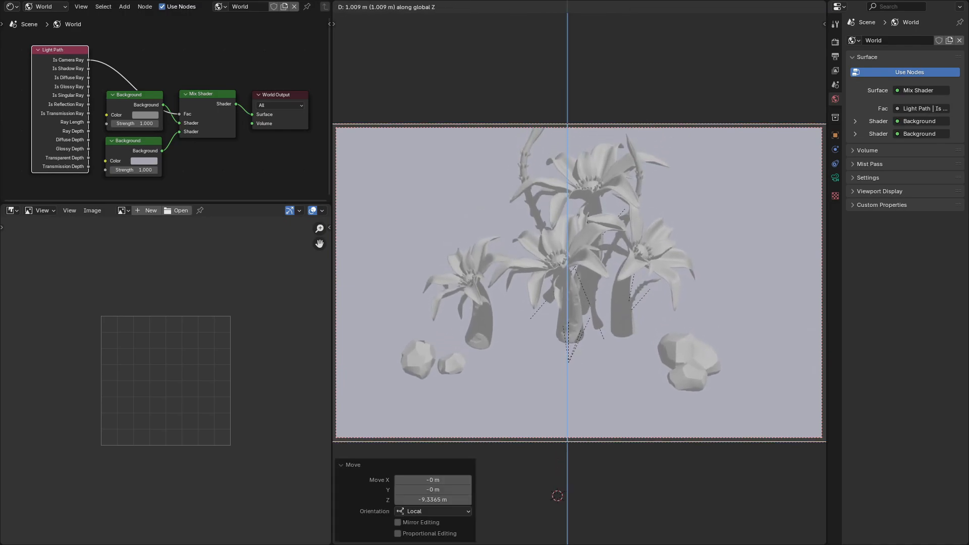
{"action": "left_click", "coordinate": [570, 335]}
Step: Create a material named tree on the front palm trunk and link it to the other trunks
{"action": "left_click", "coordinate": [571, 338]}
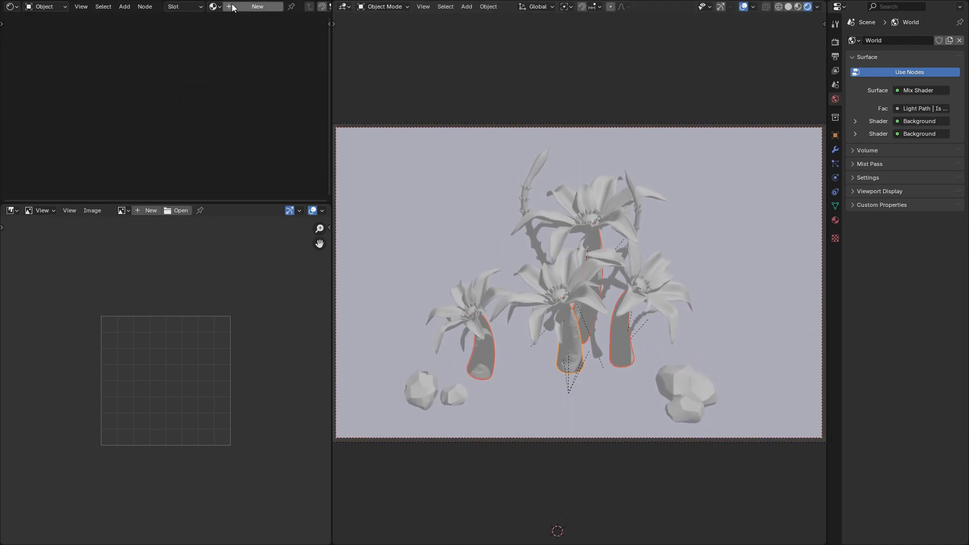
{"action": "left_click", "coordinate": [239, 7]}
{"action": "left_click", "coordinate": [298, 7]}
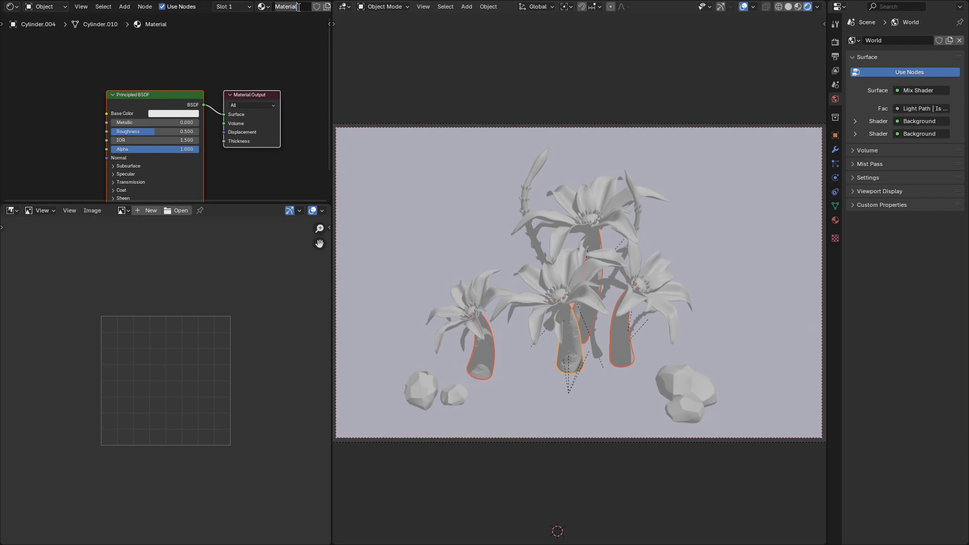
{"action": "type", "text": "tree"}
{"action": "key", "text": "Return"}
{"action": "key", "text": "ctrl+l"}
{"action": "left_click", "coordinate": [720, 275]}
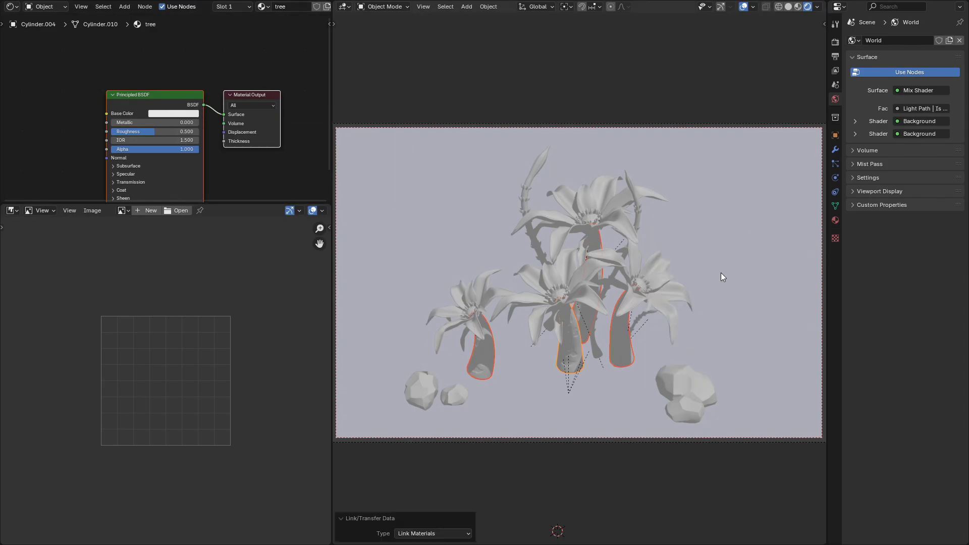
{"action": "left_click", "coordinate": [614, 107]}
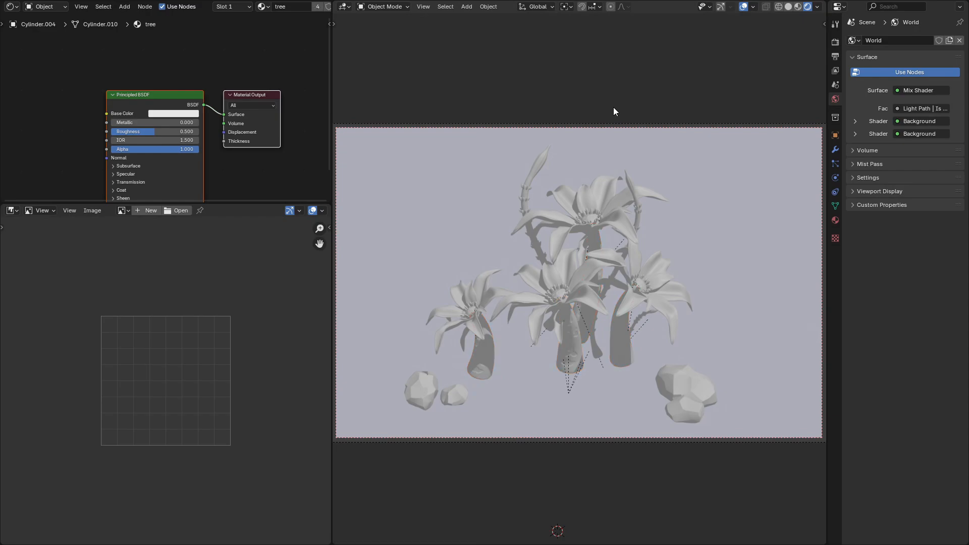
{"action": "left_click", "coordinate": [175, 114]}
{"action": "mouse_move", "coordinate": [194, 151]}
{"action": "left_mouse_down"}
{"action": "mouse_move", "coordinate": [204, 157]}
{"action": "mouse_move", "coordinate": [177, 172]}
{"action": "mouse_move", "coordinate": [186, 164]}
{"action": "left_mouse_up"}
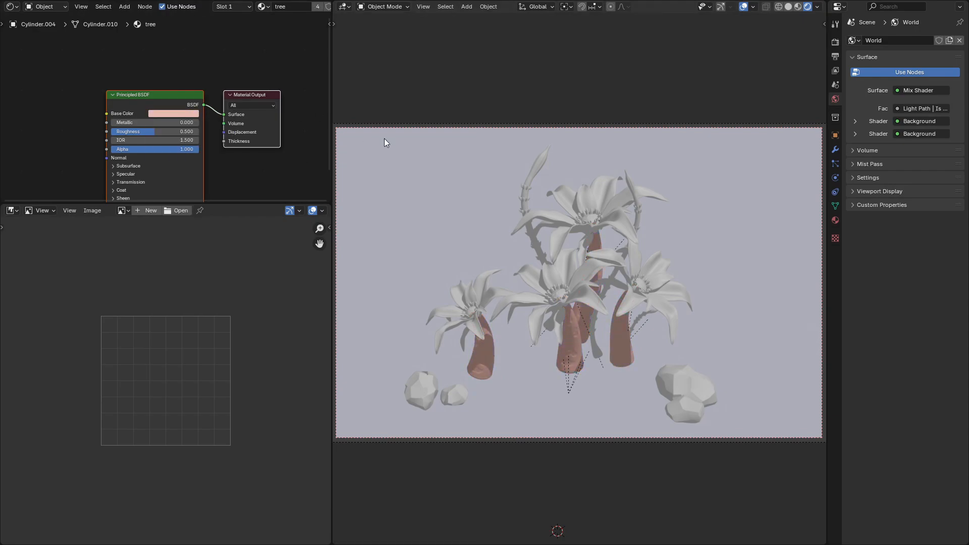
{"action": "key", "text": "ctrl+z"}
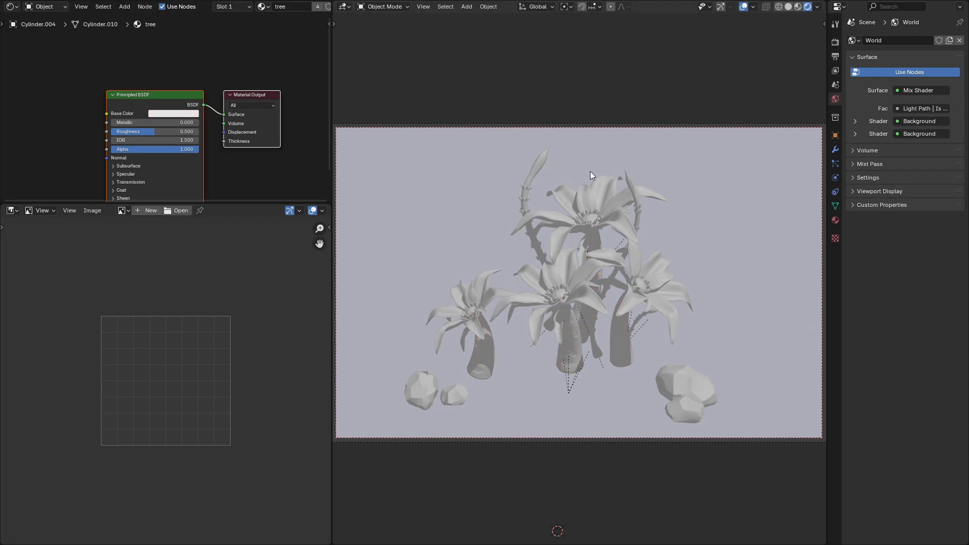
Step: Set the tree material's base color to a medium blue and make the Shader Editor taller
{"action": "left_click", "coordinate": [181, 117]}
{"action": "left_click_drag", "start_coordinate": [229, 127], "coordinate": [229, 145]}
{"action": "left_click", "coordinate": [194, 145]}
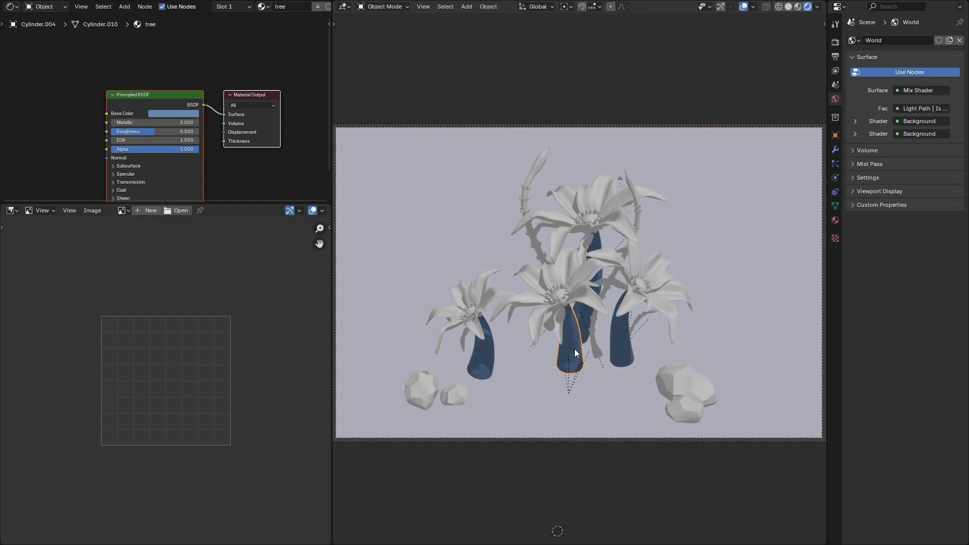
{"action": "mouse_move", "coordinate": [213, 118]}
{"action": "middle_mouse_down"}
{"action": "mouse_move", "coordinate": [203, 104]}
{"action": "mouse_move", "coordinate": [215, 101]}
{"action": "middle_mouse_up"}
{"action": "left_click_drag", "start_coordinate": [244, 202], "coordinate": [244, 230]}
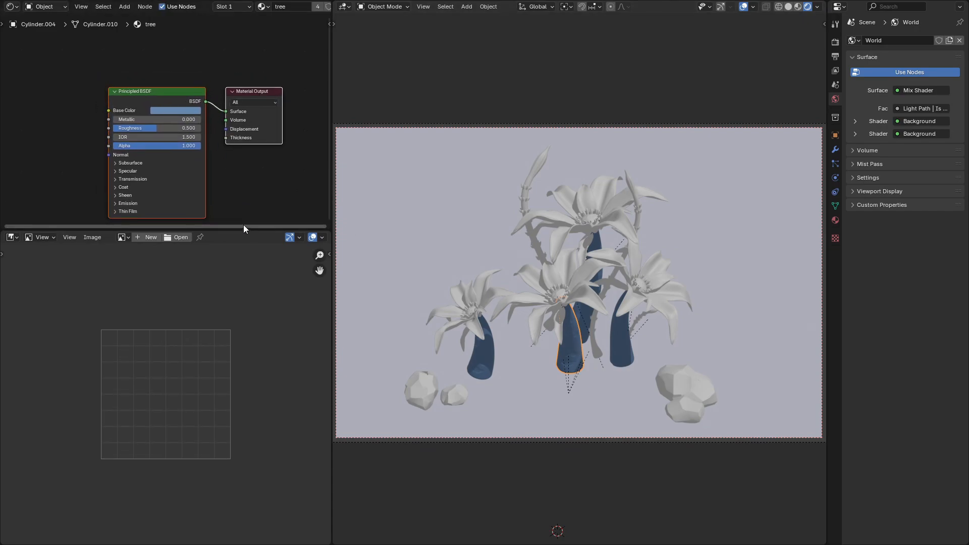
Step: Add an Image Texture node below the Principled BSDF and connect its Color output to the Material Output's Surface
{"action": "left_click_drag", "start_coordinate": [167, 92], "coordinate": [84, 90]}
{"action": "scroll", "coordinate": [156, 92], "scroll_direction": "down", "scroll_amount": 1}
{"action": "key", "text": "shift+a"}
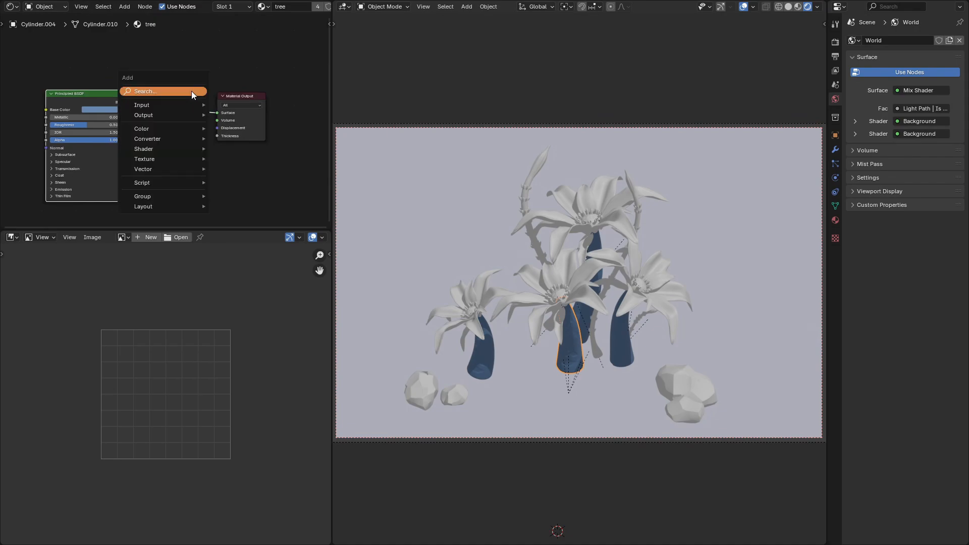
{"action": "type", "text": "image"}
{"action": "key", "text": "Return"}
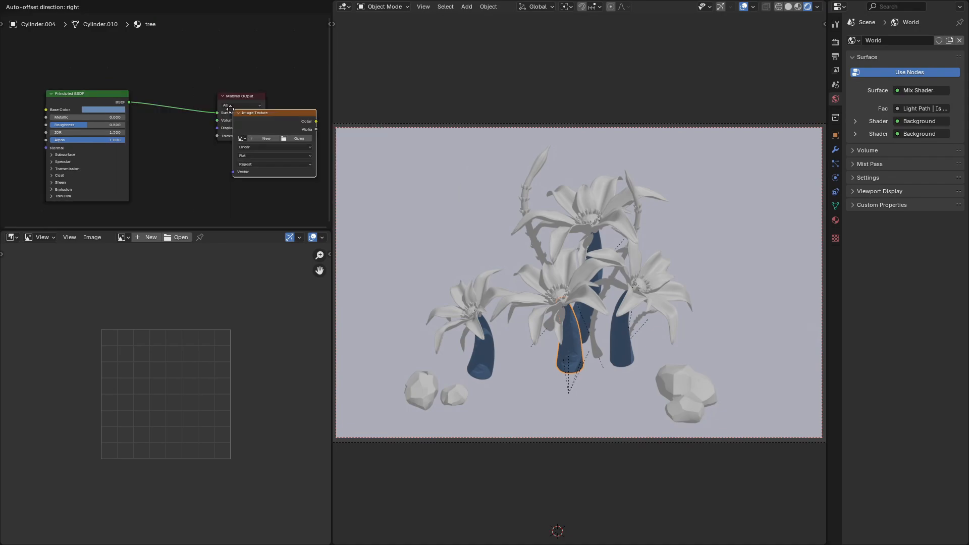
{"action": "left_click", "coordinate": [165, 160]}
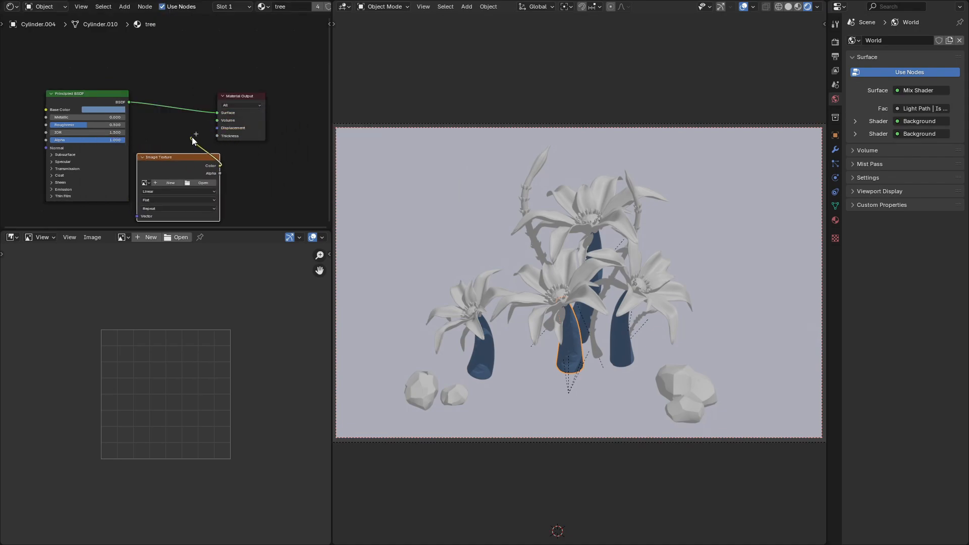
{"action": "left_click_drag", "start_coordinate": [193, 140], "coordinate": [217, 112]}
{"action": "left_click_drag", "start_coordinate": [203, 158], "coordinate": [160, 154]}
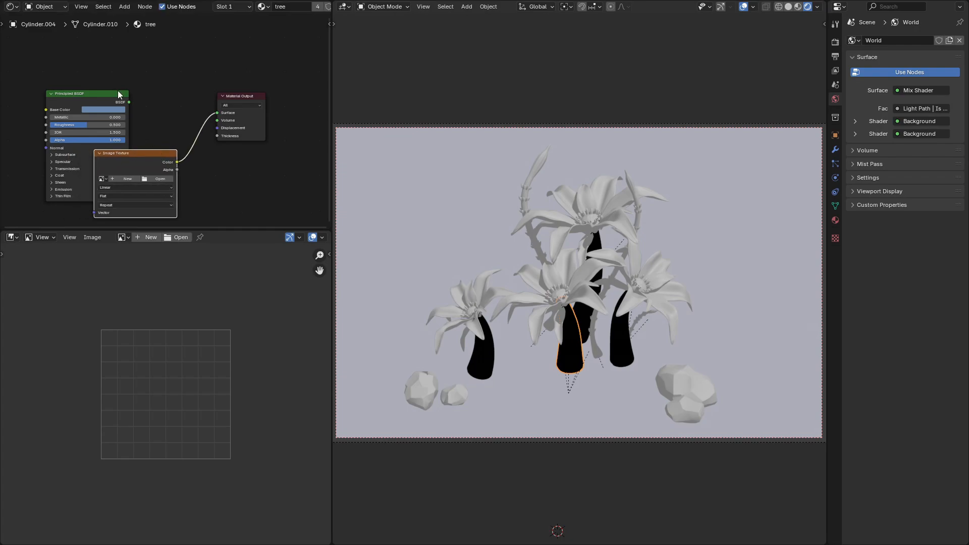
{"action": "left_click_drag", "start_coordinate": [118, 94], "coordinate": [162, 40]}
{"action": "scroll", "coordinate": [207, 140], "scroll_direction": "down", "scroll_amount": 1}
{"action": "middle_click_drag", "start_coordinate": [207, 141], "coordinate": [208, 134]}
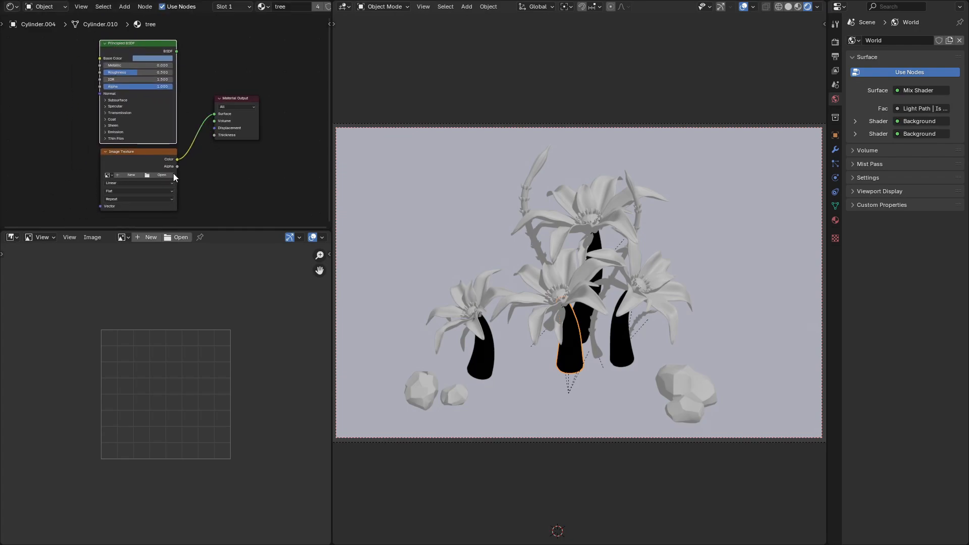
Step: Create a new blank white image with alpha for the tree material's Image Texture node
{"action": "left_click", "coordinate": [136, 175]}
{"action": "left_click", "coordinate": [196, 192]}
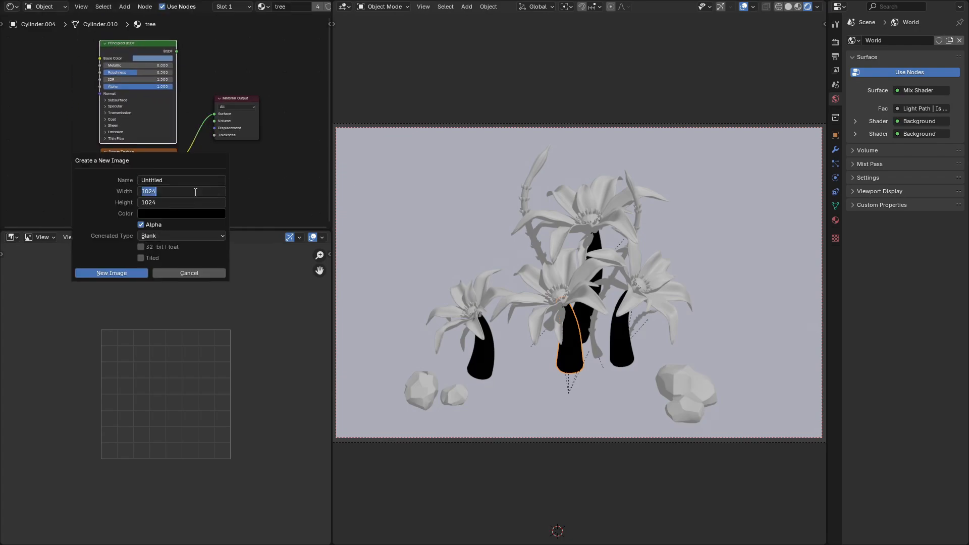
{"action": "left_click", "coordinate": [195, 192]}
{"action": "key", "text": "Return"}
{"action": "left_click", "coordinate": [195, 215]}
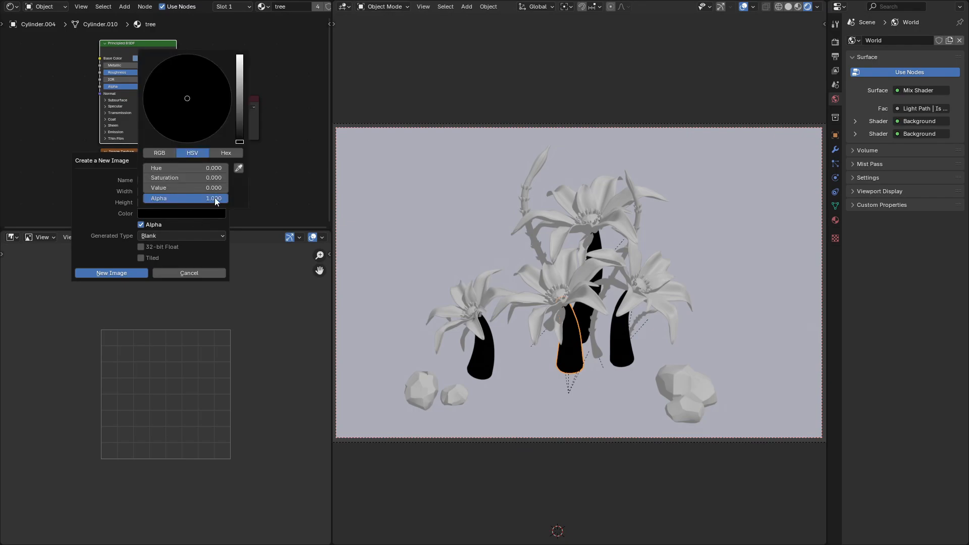
{"action": "left_click_drag", "start_coordinate": [242, 137], "coordinate": [240, 55]}
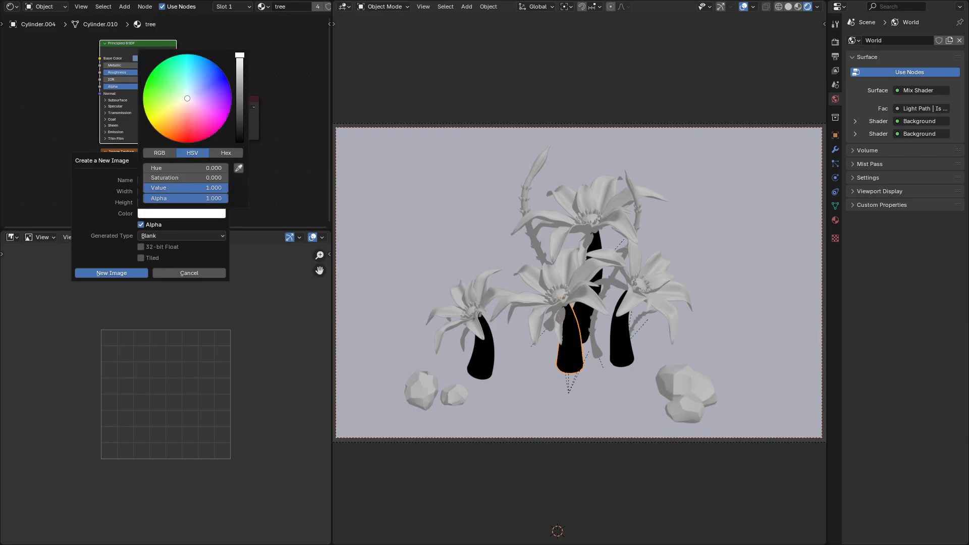
{"action": "left_click", "coordinate": [127, 273]}
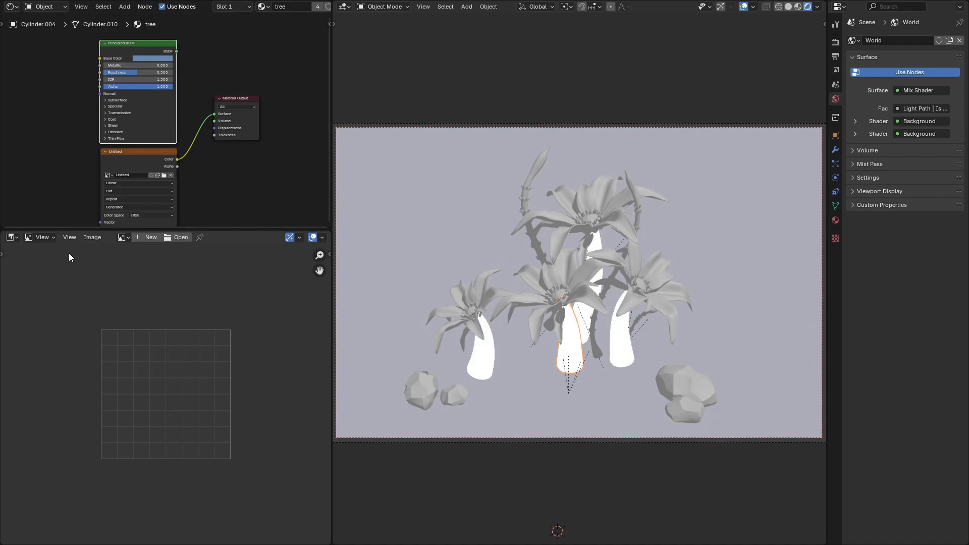
Step: Switch the front trunk to Texture Paint mode, hide the UV overlay on its blank image and show the image editing tools
{"action": "left_click", "coordinate": [44, 237]}
{"action": "key", "text": "ctrl+Tab"}
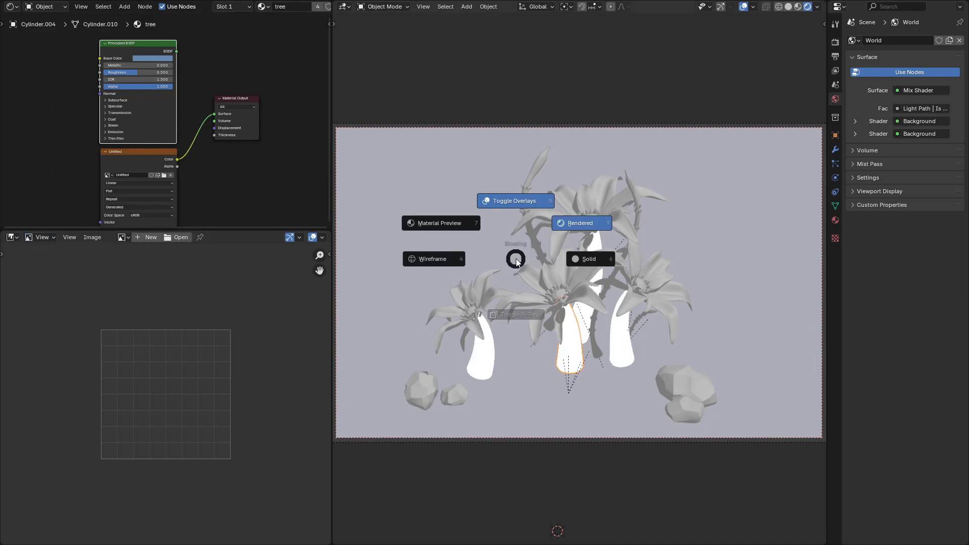
{"action": "key", "text": "ctrl+Tab"}
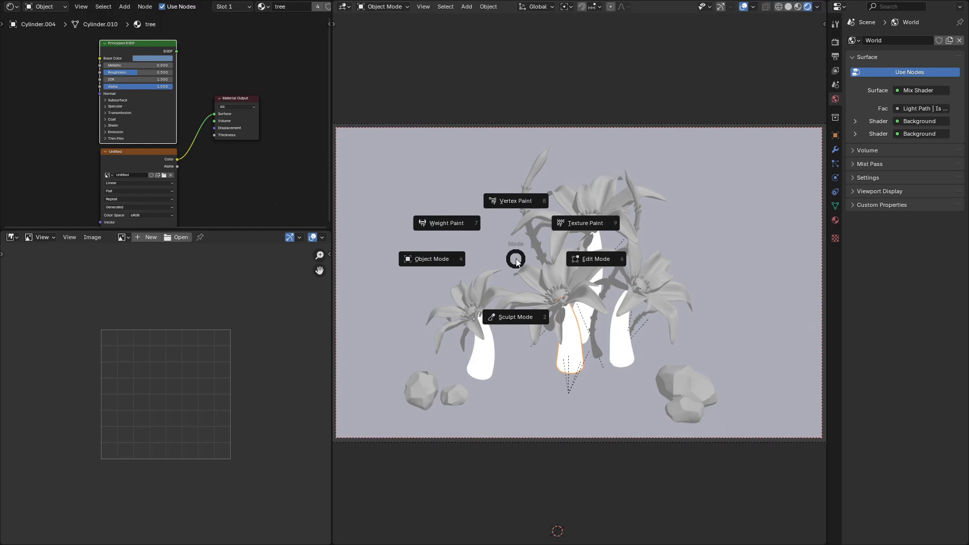
{"action": "left_click", "coordinate": [575, 224]}
{"action": "scroll", "coordinate": [225, 332], "scroll_direction": "down", "scroll_amount": 6}
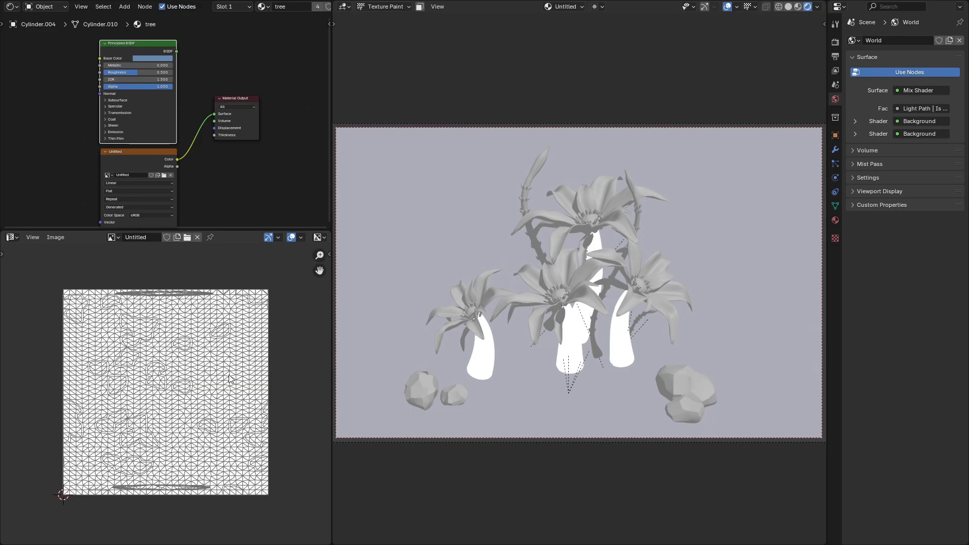
{"action": "left_click", "coordinate": [291, 237]}
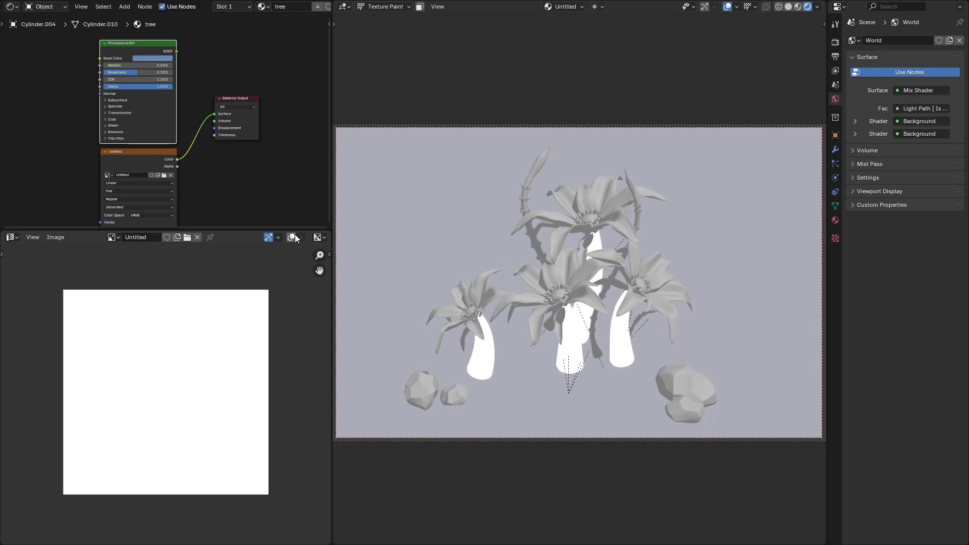
{"action": "key", "text": "t"}
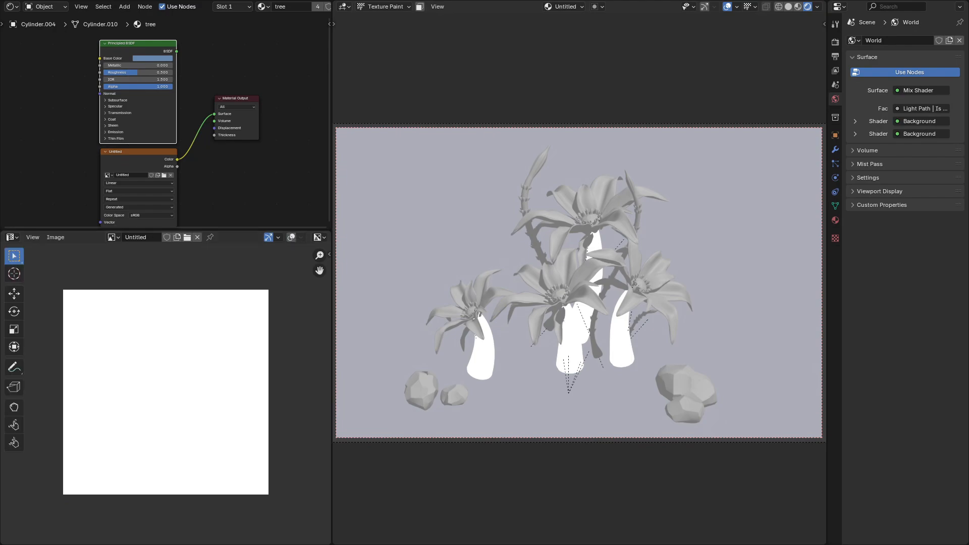
{"action": "left_click_drag", "start_coordinate": [132, 361], "coordinate": [215, 362]}
{"action": "key", "text": "ctrl+z"}
{"action": "mouse_move", "coordinate": [118, 477]}
{"action": "left_mouse_down"}
{"action": "mouse_move", "coordinate": [163, 348]}
{"action": "mouse_move", "coordinate": [155, 306]}
{"action": "left_mouse_up"}
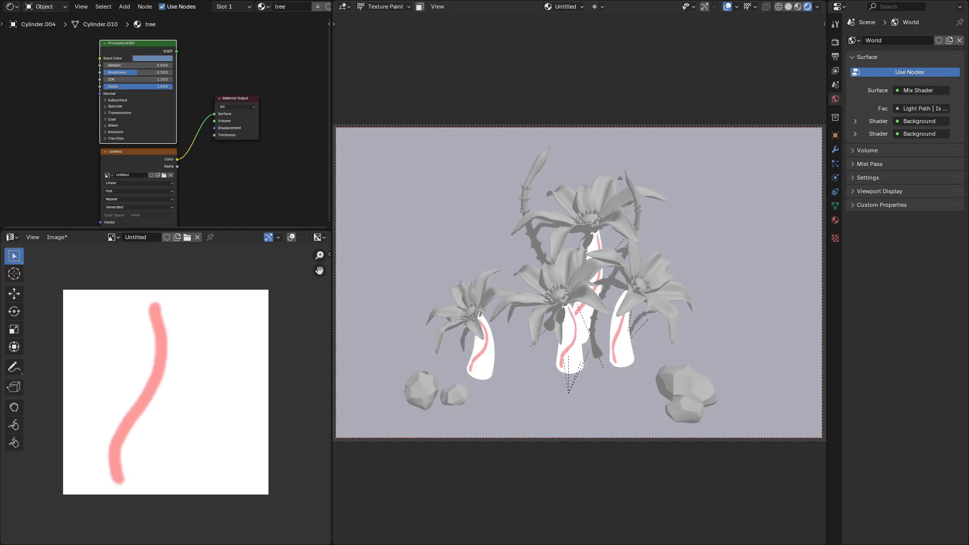
{"action": "key", "text": "ctrl+z"}
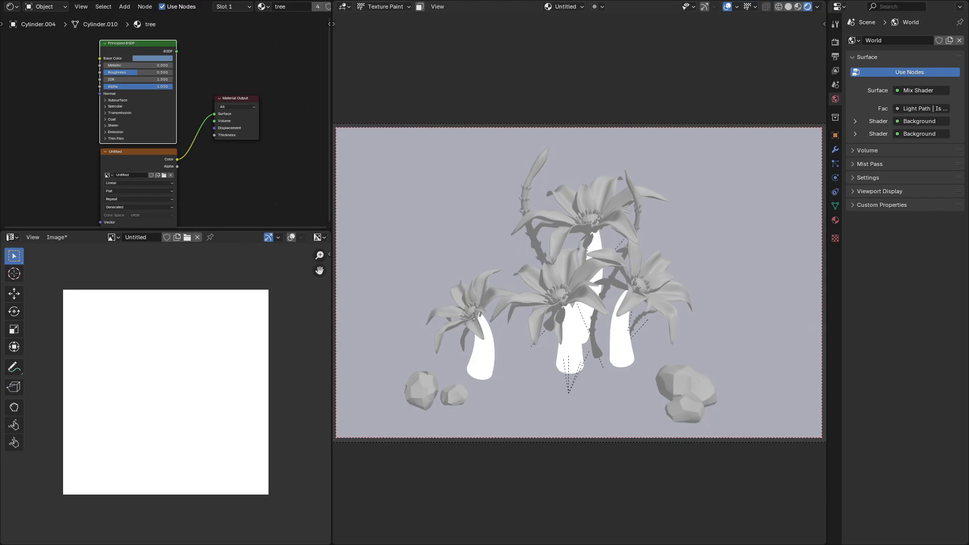
Step: Show the viewport's tool settings and split the Shader Editor to add an Image Editor displaying the palette image 123.jpg
{"action": "left_click", "coordinate": [437, 7]}
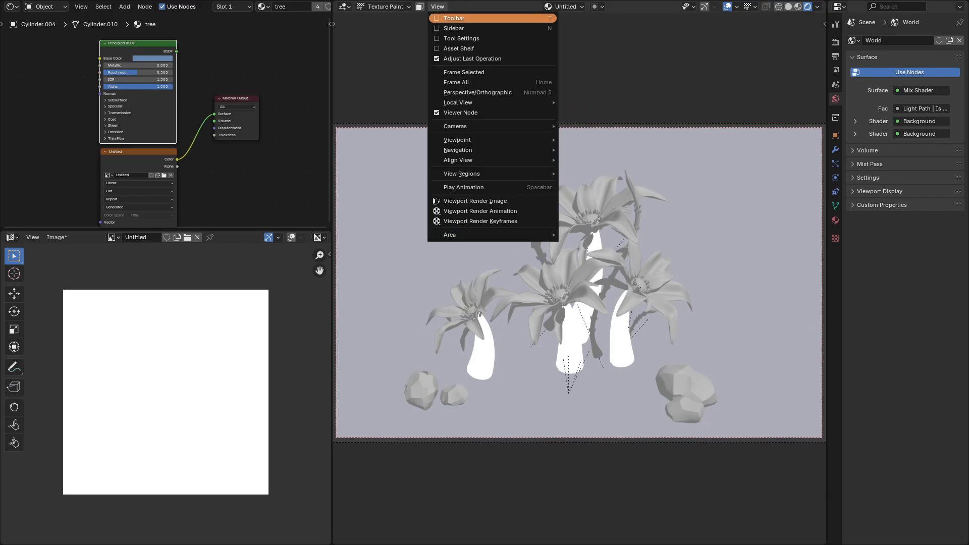
{"action": "left_click", "coordinate": [448, 38]}
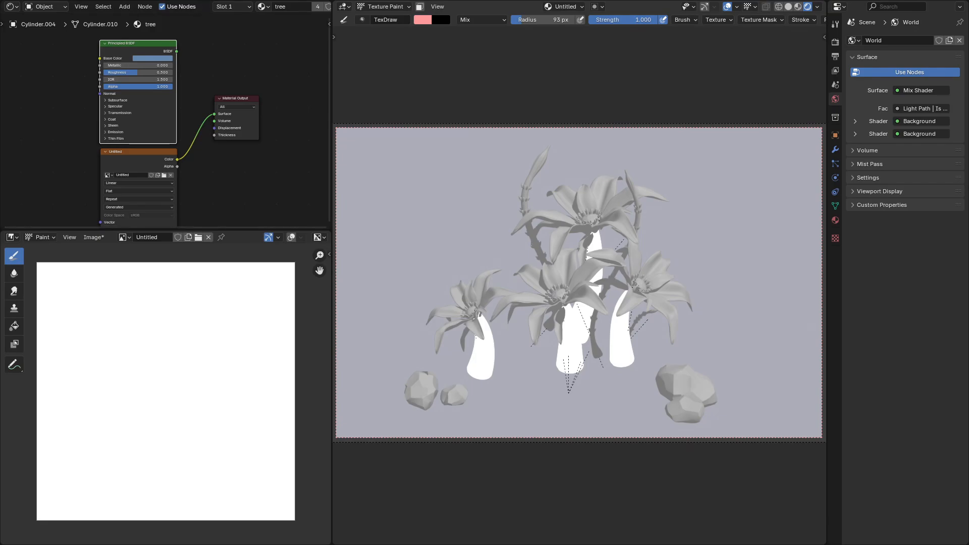
{"action": "left_click_drag", "start_coordinate": [2, 226], "coordinate": [279, 222]}
{"action": "left_click", "coordinate": [10, 6]}
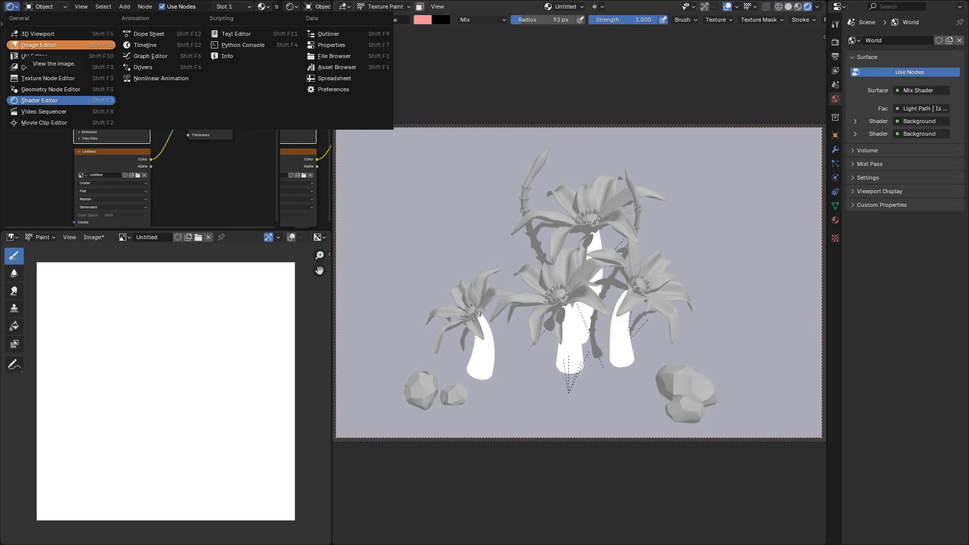
{"action": "left_click", "coordinate": [40, 45]}
{"action": "scroll", "coordinate": [139, 121], "scroll_direction": "down", "scroll_amount": 3}
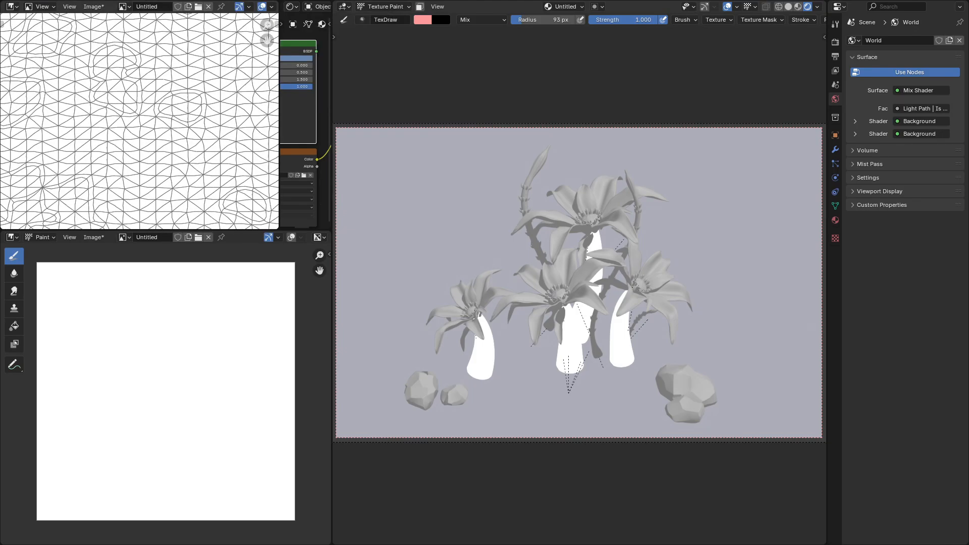
{"action": "left_click", "coordinate": [199, 7]}
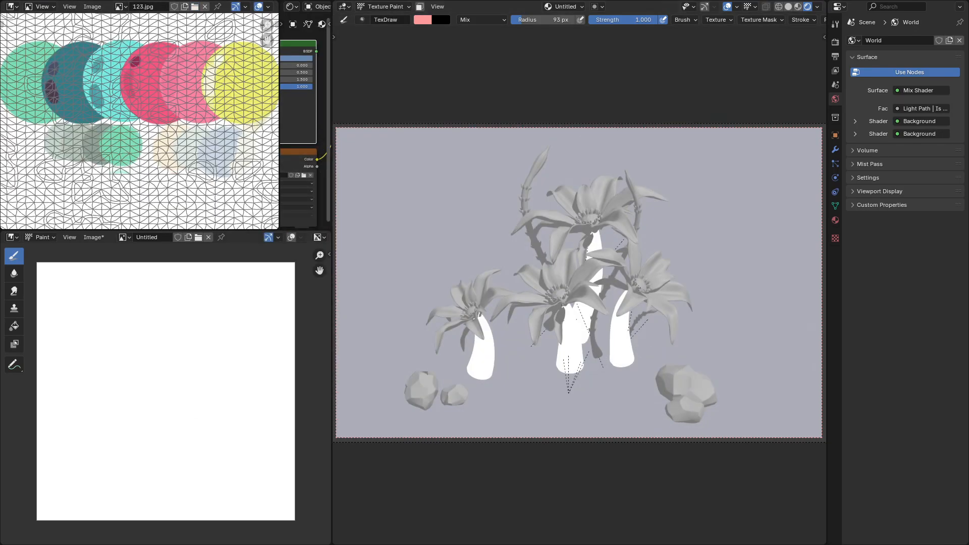
Step: Sample the dark purple from the palette image and fill the whole trunk texture with it
{"action": "left_click", "coordinate": [423, 19]}
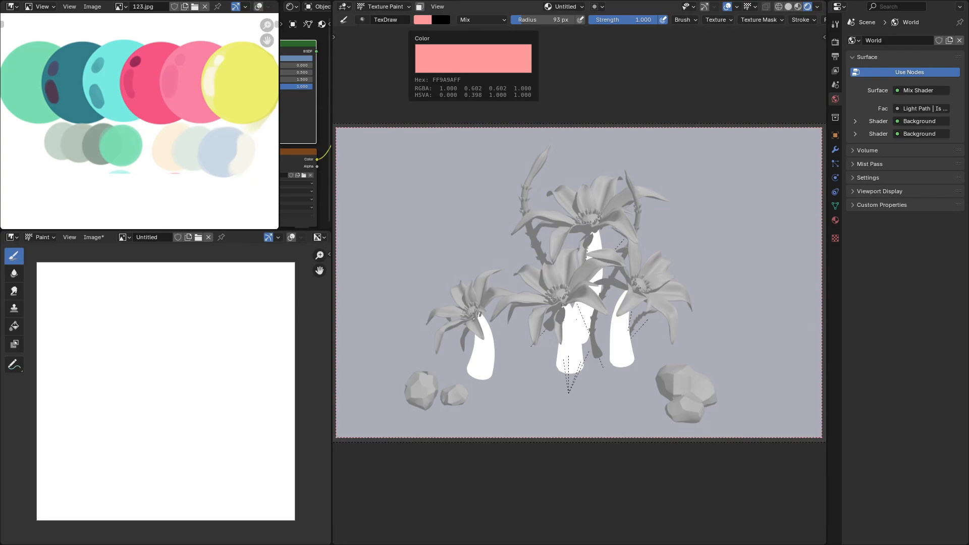
{"action": "key", "text": "e"}
{"action": "left_click", "coordinate": [51, 90]}
{"action": "mouse_move", "coordinate": [73, 290]}
{"action": "left_mouse_down"}
{"action": "mouse_move", "coordinate": [275, 346]}
{"action": "mouse_move", "coordinate": [210, 335]}
{"action": "mouse_move", "coordinate": [108, 513]}
{"action": "mouse_move", "coordinate": [150, 509]}
{"action": "left_mouse_up"}
{"action": "key", "text": "f"}
{"action": "left_click", "coordinate": [241, 311]}
{"action": "mouse_move", "coordinate": [222, 312]}
{"action": "left_mouse_down"}
{"action": "mouse_move", "coordinate": [180, 370]}
{"action": "mouse_move", "coordinate": [63, 343]}
{"action": "left_mouse_up"}
{"action": "left_click", "coordinate": [14, 326]}
{"action": "left_click", "coordinate": [121, 328]}
Step: Paint soft crimson bands across the upper edge of the trunk texture
{"action": "left_click", "coordinate": [14, 256]}
{"action": "mouse_move", "coordinate": [108, 280]}
{"action": "left_mouse_down"}
{"action": "mouse_move", "coordinate": [61, 281]}
{"action": "mouse_move", "coordinate": [14, 406]}
{"action": "mouse_move", "coordinate": [89, 305]}
{"action": "mouse_move", "coordinate": [222, 323]}
{"action": "left_mouse_up"}
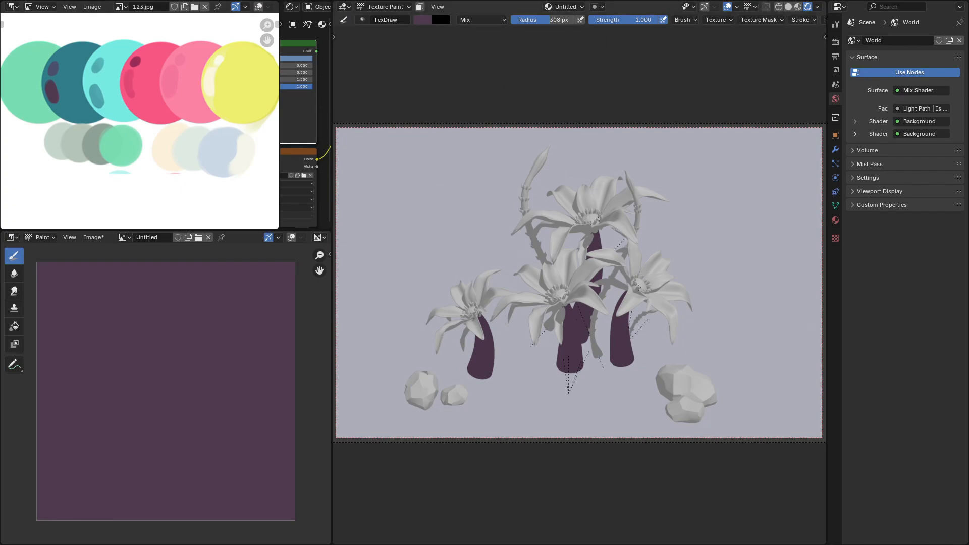
{"action": "key", "text": "f"}
{"action": "right_click", "coordinate": [123, 310]}
{"action": "left_click", "coordinate": [115, 281]}
{"action": "left_click_drag", "start_coordinate": [117, 328], "coordinate": [74, 328]}
{"action": "mouse_move", "coordinate": [257, 300]}
{"action": "left_mouse_down"}
{"action": "mouse_move", "coordinate": [48, 279]}
{"action": "mouse_move", "coordinate": [101, 323]}
{"action": "mouse_move", "coordinate": [41, 311]}
{"action": "left_mouse_up"}
{"action": "left_click", "coordinate": [14, 291]}
{"action": "left_click", "coordinate": [14, 273]}
{"action": "left_click", "coordinate": [15, 256]}
{"action": "right_click", "coordinate": [146, 303]}
{"action": "mouse_move", "coordinate": [180, 350]}
{"action": "left_mouse_down"}
{"action": "mouse_move", "coordinate": [194, 323]}
{"action": "mouse_move", "coordinate": [265, 270]}
{"action": "mouse_move", "coordinate": [47, 247]}
{"action": "left_mouse_up"}
Step: Paint slate blue over the lower part of the trunk texture with a 196 px brush
{"action": "right_click", "coordinate": [165, 302]}
{"action": "left_click", "coordinate": [53, 68]}
{"action": "mouse_move", "coordinate": [48, 506]}
{"action": "left_mouse_down"}
{"action": "mouse_move", "coordinate": [95, 515]}
{"action": "mouse_move", "coordinate": [70, 444]}
{"action": "left_mouse_up"}
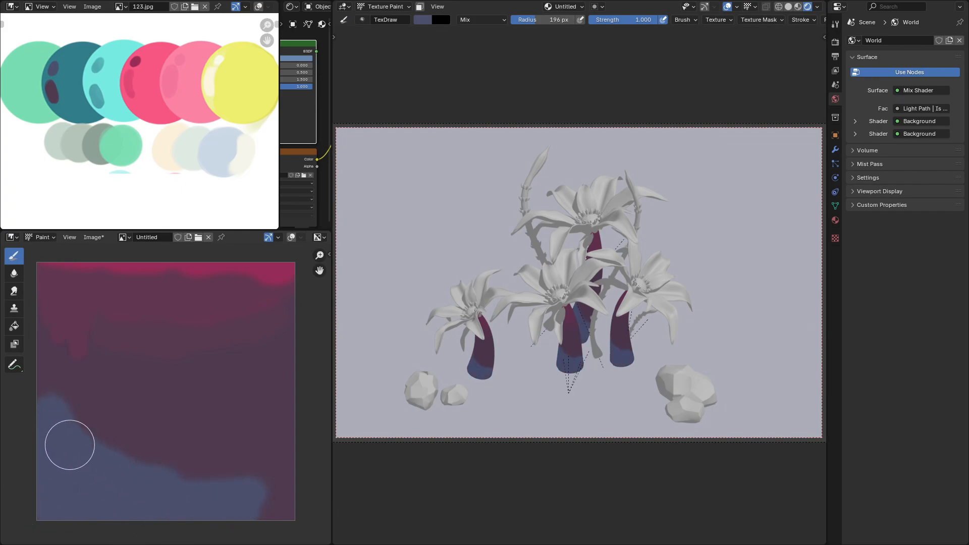
Step: Paint translucent teal patches in the texture's lower left corner and slate blue across its middle at 0.425 brush strength
{"action": "left_click", "coordinate": [96, 96]}
{"action": "left_click_drag", "start_coordinate": [60, 496], "coordinate": [39, 496]}
{"action": "key", "text": "ctrl+z"}
{"action": "left_click", "coordinate": [98, 65]}
{"action": "right_click", "coordinate": [146, 379]}
{"action": "left_click_drag", "start_coordinate": [151, 387], "coordinate": [104, 387]}
{"action": "left_click_drag", "start_coordinate": [41, 475], "coordinate": [85, 510]}
{"action": "mouse_move", "coordinate": [139, 519]}
{"action": "left_mouse_down"}
{"action": "mouse_move", "coordinate": [155, 515]}
{"action": "mouse_move", "coordinate": [134, 491]}
{"action": "mouse_move", "coordinate": [50, 439]}
{"action": "left_mouse_up"}
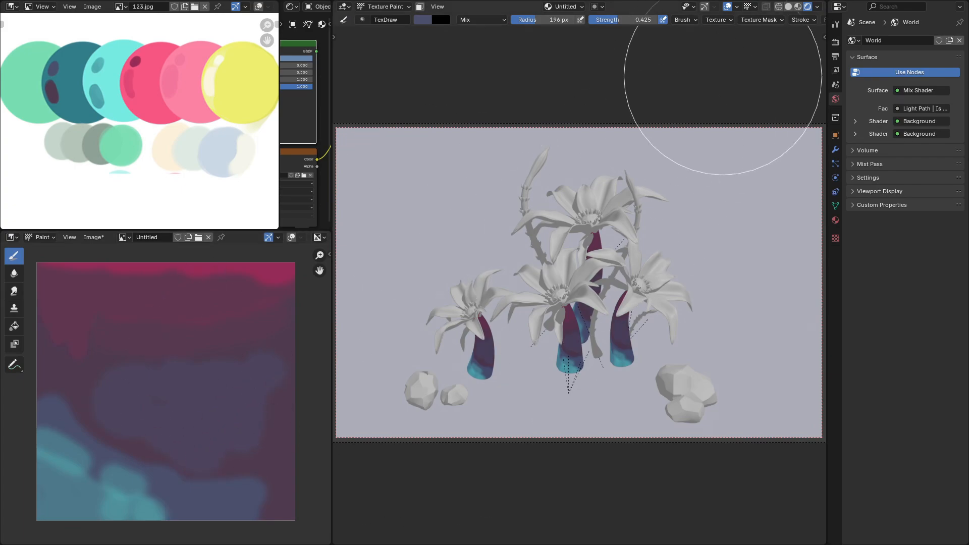
Step: Blend the trunk texture's crimson, purple and teal areas with the Smear brush at 0.475 strength
{"action": "left_click", "coordinate": [14, 290]}
{"action": "right_click", "coordinate": [129, 351]}
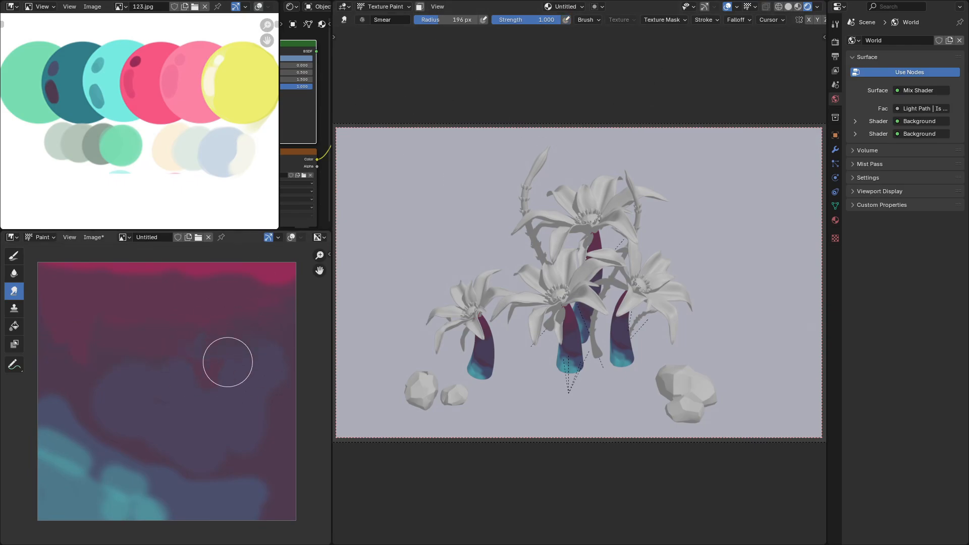
{"action": "left_click_drag", "start_coordinate": [555, 19], "coordinate": [514, 19]}
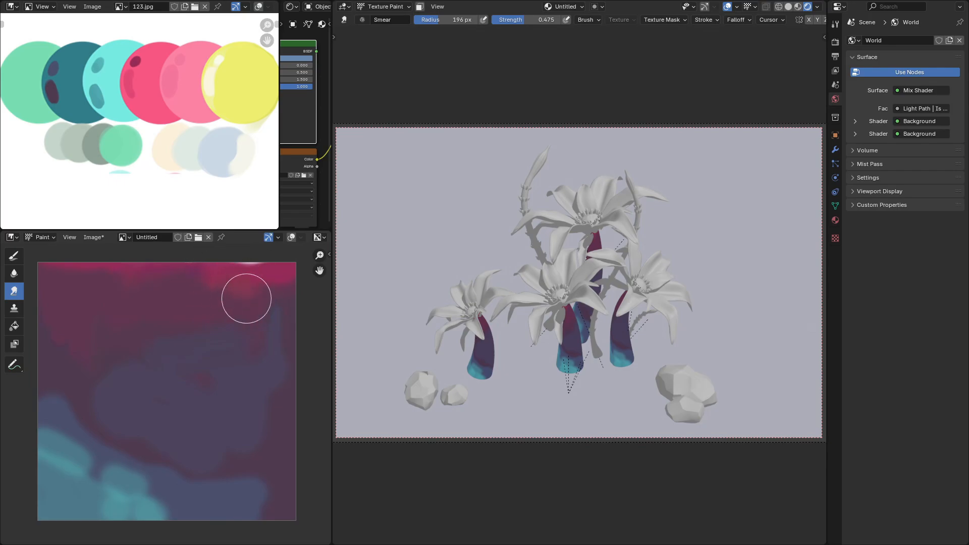
{"action": "mouse_move", "coordinate": [77, 403]}
{"action": "left_mouse_down"}
{"action": "mouse_move", "coordinate": [112, 460]}
{"action": "mouse_move", "coordinate": [91, 420]}
{"action": "mouse_move", "coordinate": [103, 472]}
{"action": "left_mouse_up"}
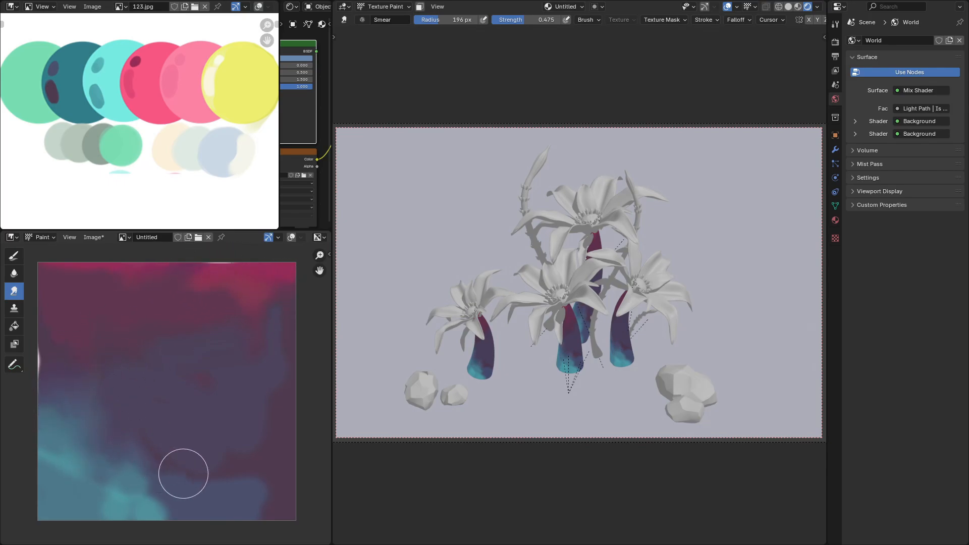
{"action": "left_click_drag", "start_coordinate": [174, 480], "coordinate": [131, 416]}
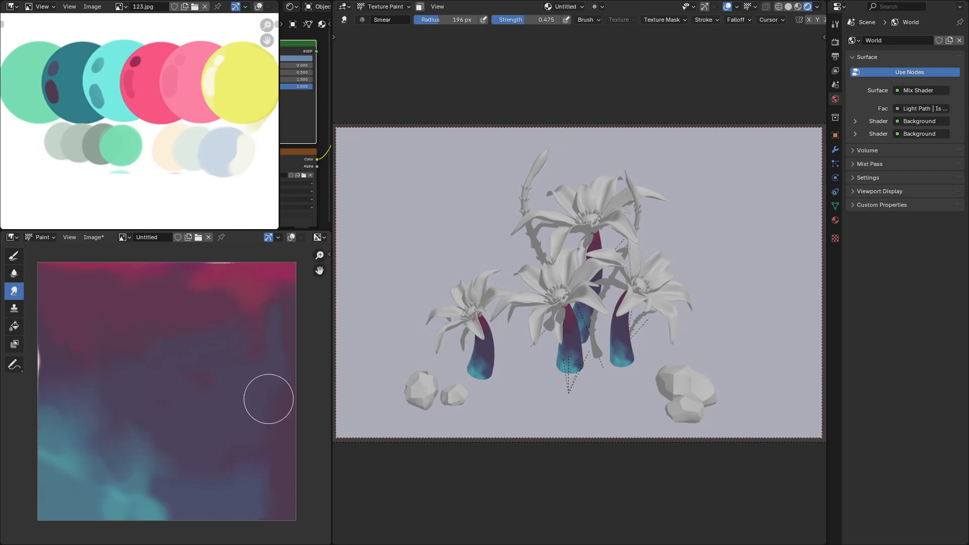
{"action": "left_click_drag", "start_coordinate": [147, 471], "coordinate": [230, 464]}
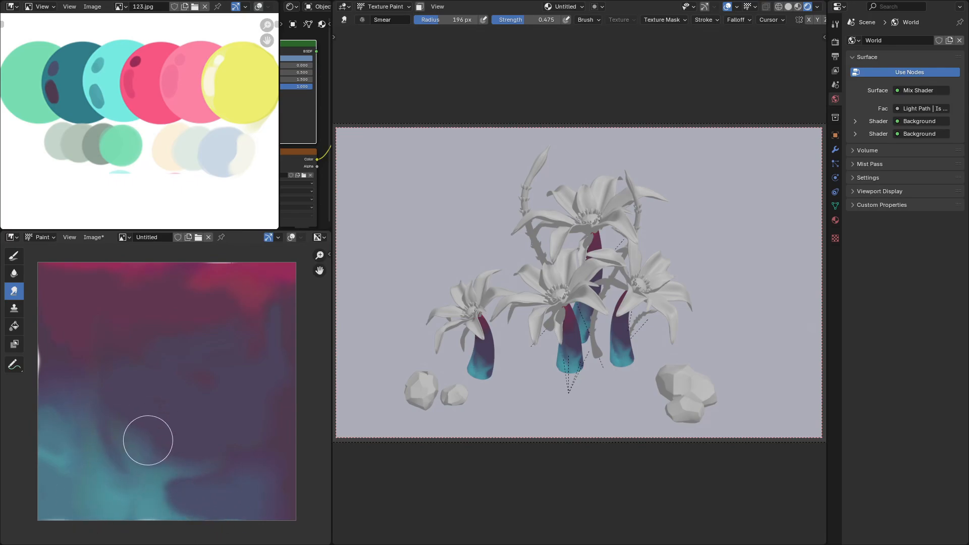
Step: Paint more slate blue over the texture's lower left area and smear it into the surrounding colors
{"action": "left_click", "coordinate": [13, 256]}
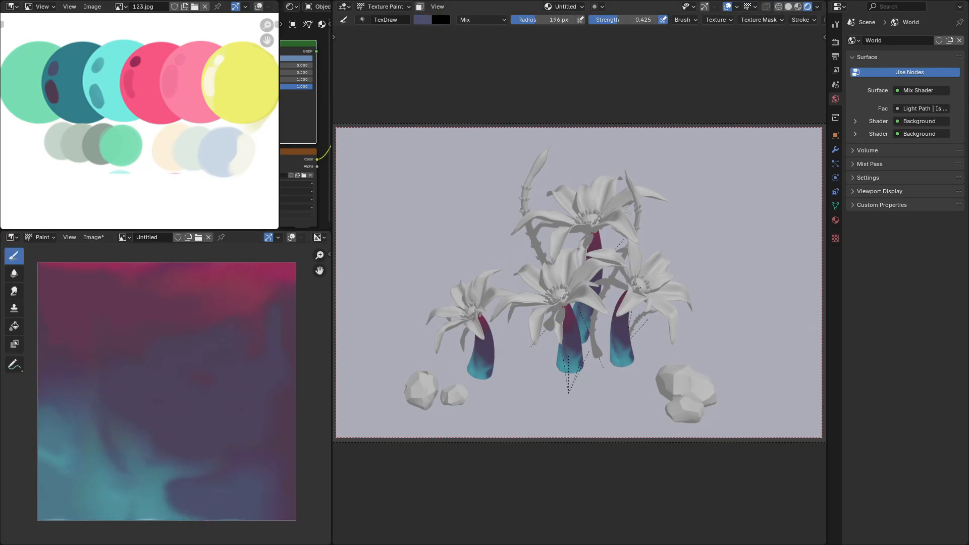
{"action": "mouse_move", "coordinate": [46, 435]}
{"action": "left_mouse_down"}
{"action": "mouse_move", "coordinate": [162, 459]}
{"action": "mouse_move", "coordinate": [54, 459]}
{"action": "mouse_move", "coordinate": [81, 397]}
{"action": "left_mouse_up"}
{"action": "key", "text": "s"}
{"action": "mouse_move", "coordinate": [47, 478]}
{"action": "left_mouse_down"}
{"action": "mouse_move", "coordinate": [115, 465]}
{"action": "mouse_move", "coordinate": [132, 517]}
{"action": "left_mouse_up"}
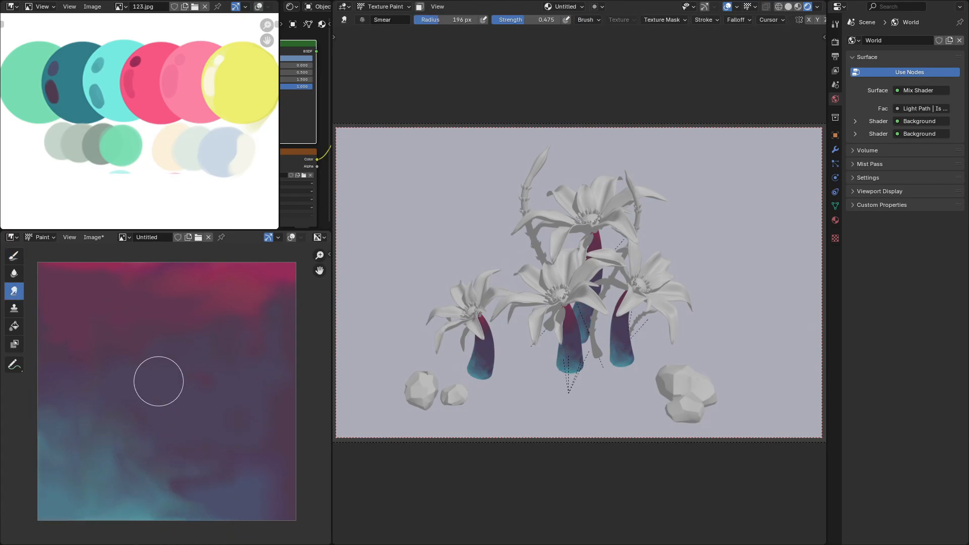
Step: Shrink the palette area, widen the node editor and save the painted image as tree in a new textures folder
{"action": "left_click_drag", "start_coordinate": [279, 177], "coordinate": [15, 176]}
{"action": "left_click_drag", "start_coordinate": [332, 192], "coordinate": [390, 192]}
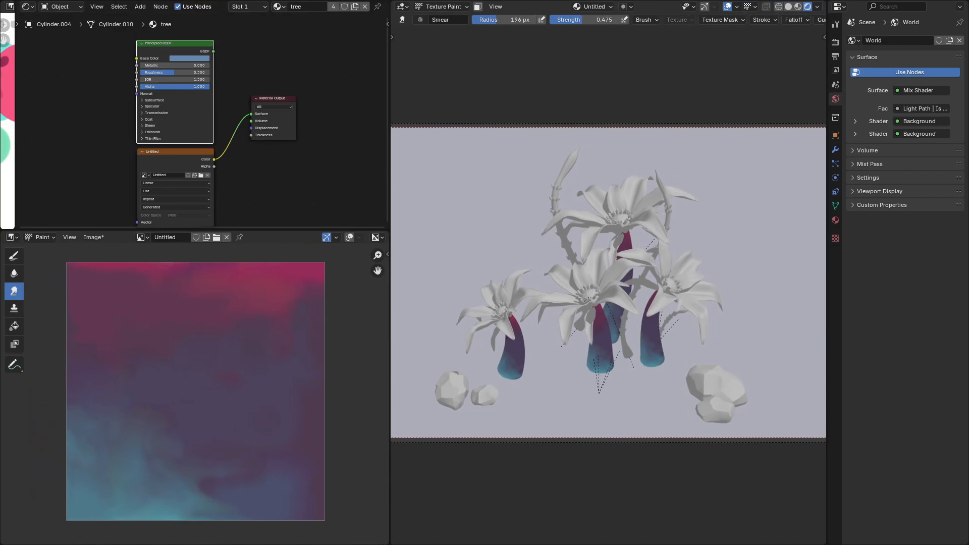
{"action": "left_click", "coordinate": [94, 237]}
{"action": "left_click", "coordinate": [113, 350]}
{"action": "left_click", "coordinate": [374, 150]}
{"action": "left_click", "coordinate": [405, 151]}
{"action": "type", "text": "textures"}
{"action": "key", "text": "Return"}
{"action": "double_click", "coordinate": [550, 196]}
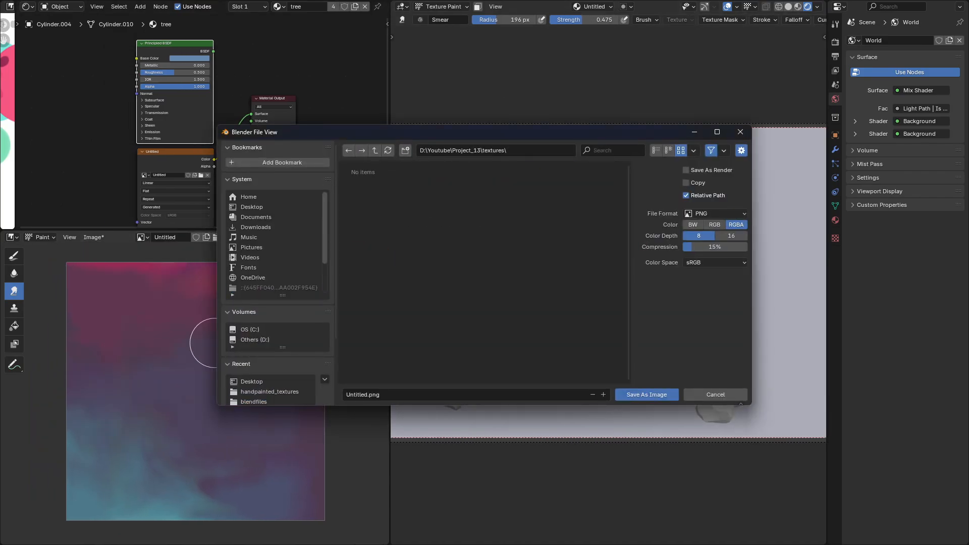
{"action": "double_click", "coordinate": [362, 395]}
{"action": "type", "text": "tree"}
{"action": "left_click", "coordinate": [646, 395]}
Step: Enlarge the Shader Editor, add a Voronoi Texture node and connect its Distance output to the Material Output's Surface
{"action": "middle_click_drag", "start_coordinate": [177, 126], "coordinate": [278, 135]}
{"action": "left_click_drag", "start_coordinate": [227, 230], "coordinate": [228, 434]}
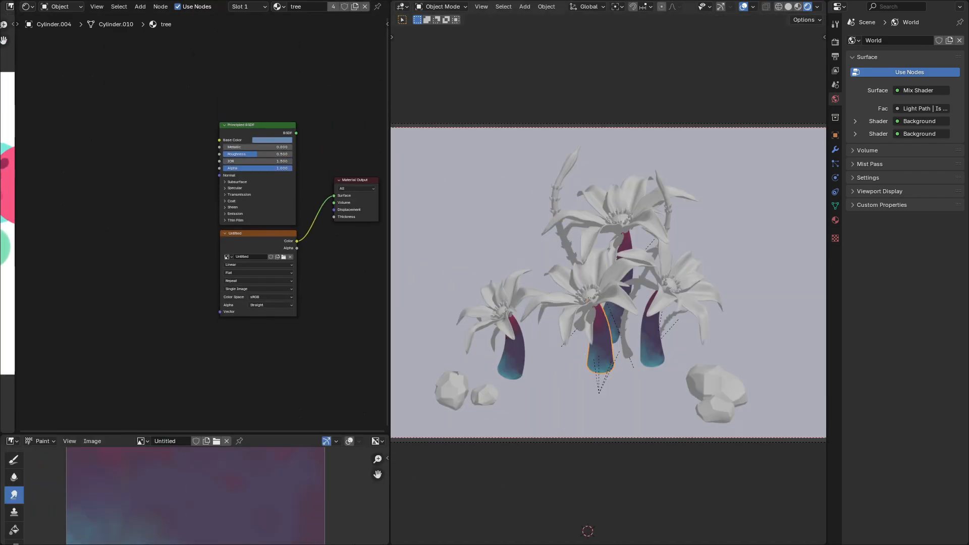
{"action": "left_click_drag", "start_coordinate": [390, 303], "coordinate": [428, 303]}
{"action": "key", "text": "shift+a"}
{"action": "type", "text": "vor"}
{"action": "key", "text": "Return"}
{"action": "left_click", "coordinate": [172, 242]}
{"action": "left_click_drag", "start_coordinate": [195, 254], "coordinate": [353, 196]}
{"action": "scroll", "coordinate": [222, 222], "scroll_direction": "up", "scroll_amount": 2}
{"action": "left_click_drag", "start_coordinate": [181, 257], "coordinate": [416, 182]}
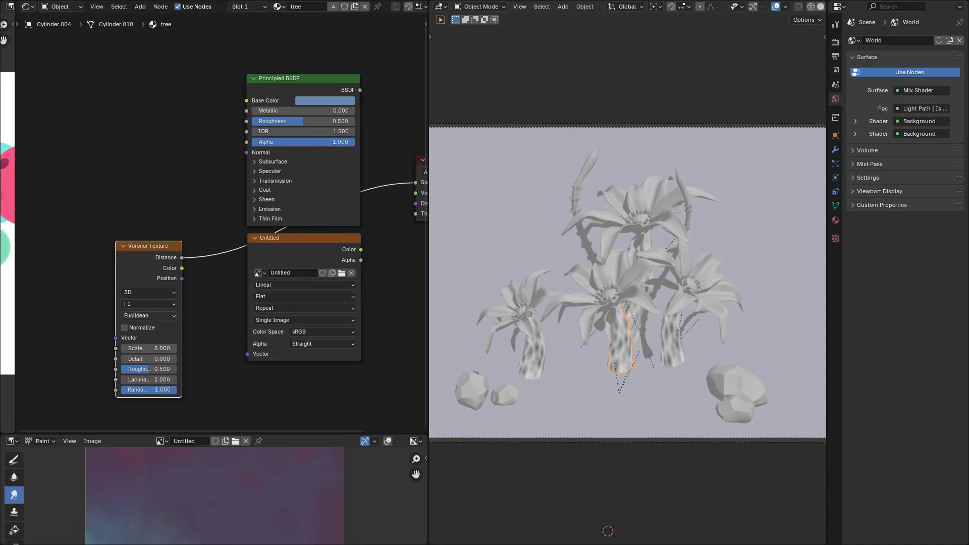
Step: Set the Voronoi Texture to Distance to Edge with Scale 4.460 and Roughness 0, and enable Normalize
{"action": "left_click", "coordinate": [149, 316]}
{"action": "left_click", "coordinate": [149, 303]}
{"action": "left_click", "coordinate": [149, 359]}
{"action": "mouse_move", "coordinate": [149, 316]}
{"action": "left_mouse_down"}
{"action": "mouse_move", "coordinate": [156, 326]}
{"action": "mouse_move", "coordinate": [146, 326]}
{"action": "left_mouse_up"}
{"action": "left_click_drag", "start_coordinate": [149, 337], "coordinate": [139, 315]}
{"action": "left_click", "coordinate": [125, 295]}
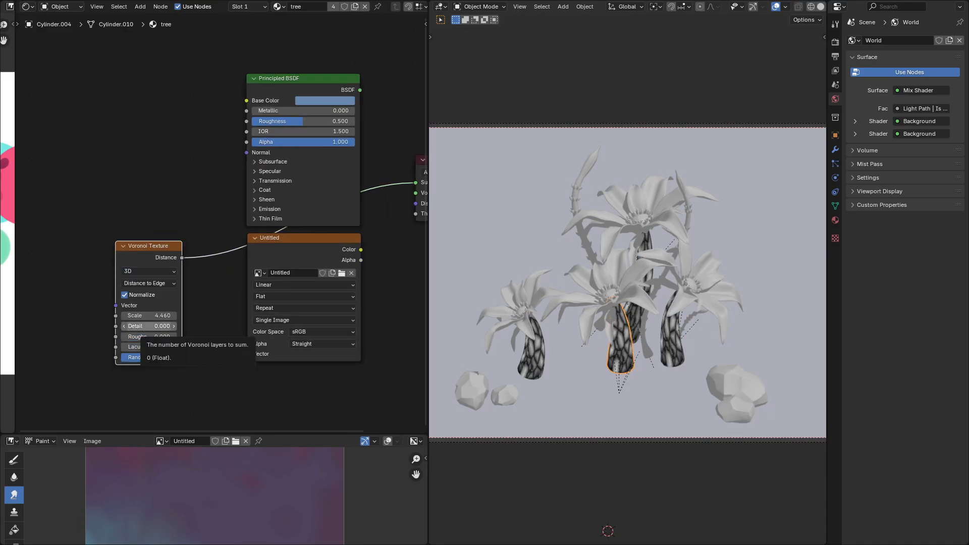
Step: Insert a Color Ramp after the Voronoi Texture and move its black stop to 0.132
{"action": "key", "text": "shift+a"}
{"action": "type", "text": "color"}
{"action": "key", "text": "Return"}
{"action": "mouse_move", "coordinate": [148, 246]}
{"action": "left_mouse_down"}
{"action": "mouse_move", "coordinate": [97, 250]}
{"action": "mouse_move", "coordinate": [133, 249]}
{"action": "left_mouse_up"}
{"action": "left_click", "coordinate": [154, 250]}
{"action": "left_click_drag", "start_coordinate": [114, 302], "coordinate": [126, 302]}
Step: Add a color Mix node before the Material Output, with the Color Ramp driving Factor and the painted image feeding A
{"action": "key", "text": "shift+a"}
{"action": "type", "text": "mix"}
{"action": "left_click_drag", "start_coordinate": [277, 238], "coordinate": [145, 354]}
{"action": "left_click", "coordinate": [399, 298]}
{"action": "left_click", "coordinate": [314, 241]}
{"action": "left_click_drag", "start_coordinate": [310, 323], "coordinate": [311, 313]}
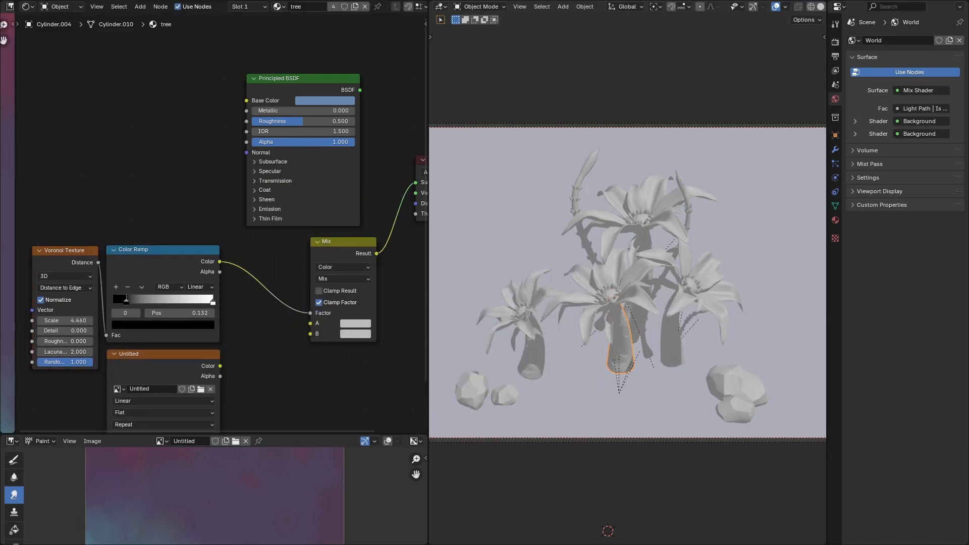
{"action": "left_click_drag", "start_coordinate": [220, 366], "coordinate": [310, 322]}
Step: Set the Color Ramp to Constant with the white stop at 0.168, and set the Voronoi Scale to 5.560
{"action": "left_click", "coordinate": [200, 286]}
{"action": "left_click", "coordinate": [200, 352]}
{"action": "left_click_drag", "start_coordinate": [213, 302], "coordinate": [140, 301]}
{"action": "mouse_move", "coordinate": [126, 302]}
{"action": "left_mouse_down"}
{"action": "mouse_move", "coordinate": [114, 302]}
{"action": "mouse_move", "coordinate": [130, 302]}
{"action": "left_mouse_up"}
{"action": "middle_click_drag", "start_coordinate": [130, 303], "coordinate": [162, 290]}
{"action": "left_click_drag", "start_coordinate": [97, 306], "coordinate": [104, 307]}
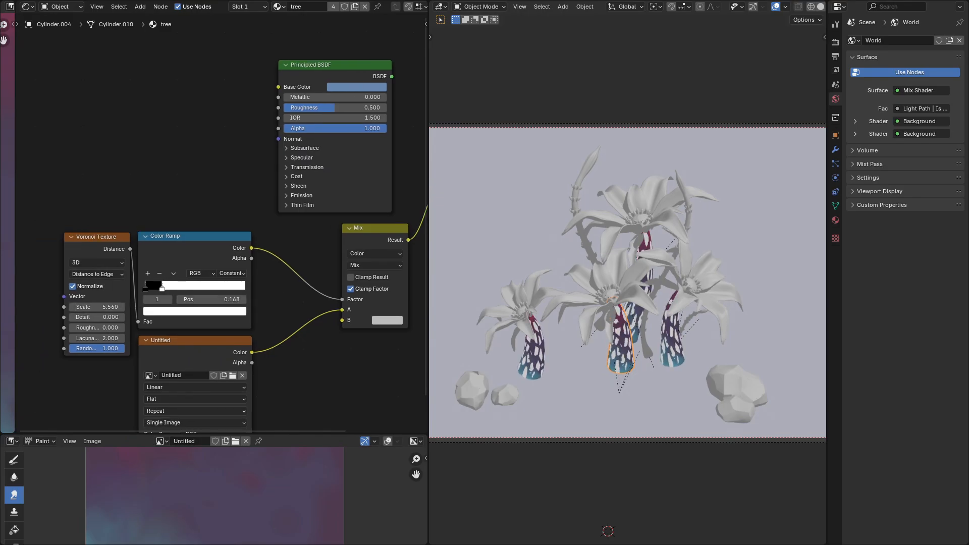
Step: Add a Hue/Saturation/Value node between the painted image and the Mix node's B input, with Value 1.400
{"action": "type", "text": "hue"}
{"action": "key", "text": "Return"}
{"action": "left_click", "coordinate": [272, 364]}
{"action": "left_click_drag", "start_coordinate": [318, 380], "coordinate": [342, 320]}
{"action": "left_click_drag", "start_coordinate": [309, 360], "coordinate": [302, 361]}
{"action": "middle_click_drag", "start_coordinate": [297, 383], "coordinate": [299, 339]}
{"action": "left_click_drag", "start_coordinate": [254, 308], "coordinate": [315, 359]}
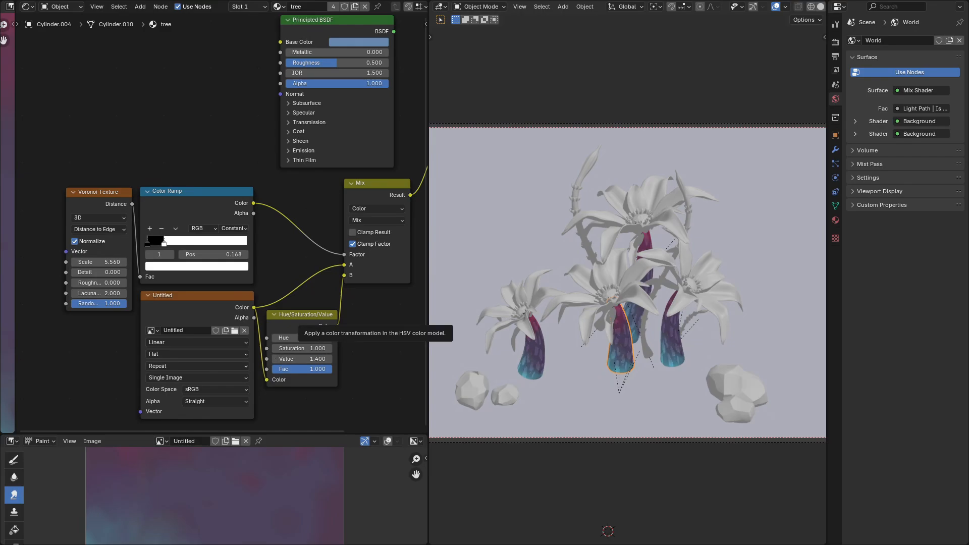
Step: Duplicate the Hue/Saturation/Value node onto the link feeding the Mix node's A input and set its Value to 0.690
{"action": "left_click_drag", "start_coordinate": [301, 315], "coordinate": [299, 338]}
{"action": "key", "text": "shift+d"}
{"action": "left_click", "coordinate": [309, 257]}
{"action": "left_click_drag", "start_coordinate": [309, 257], "coordinate": [300, 256]}
{"action": "left_click_drag", "start_coordinate": [302, 300], "coordinate": [280, 300]}
{"action": "left_click", "coordinate": [352, 323]}
Step: Set the B-side Hue/Saturation/Value node to Hue 0.480 and Saturation 0.750, and the A-side node's Saturation to 1.030
{"action": "middle_click_drag", "start_coordinate": [352, 323], "coordinate": [348, 296]}
{"action": "left_click_drag", "start_coordinate": [298, 334], "coordinate": [297, 334]}
{"action": "left_click_drag", "start_coordinate": [298, 345], "coordinate": [281, 344]}
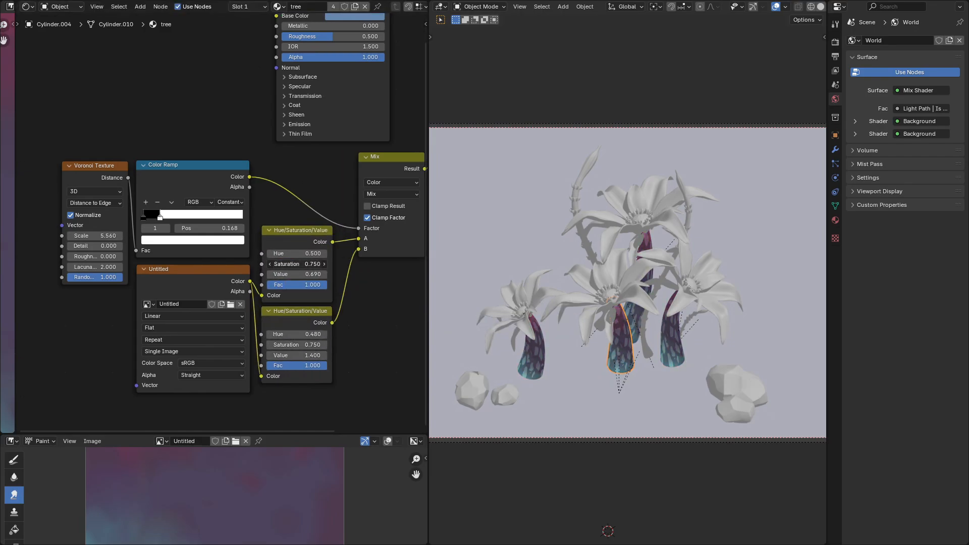
{"action": "left_click_drag", "start_coordinate": [289, 264], "coordinate": [300, 264]}
Step: Set the Color Ramp to B-Spline with its black stop at 0.164, and the B-side node's Hue to 0.360
{"action": "left_click", "coordinate": [230, 202]}
{"action": "left_click", "coordinate": [237, 255]}
{"action": "left_click_drag", "start_coordinate": [143, 217], "coordinate": [159, 217]}
{"action": "left_click", "coordinate": [217, 250]}
Step: Move the Color Ramp's white stop to 0.227 and set the Voronoi Scale to 4.660
{"action": "scroll", "coordinate": [627, 283], "scroll_direction": "up", "scroll_amount": 3}
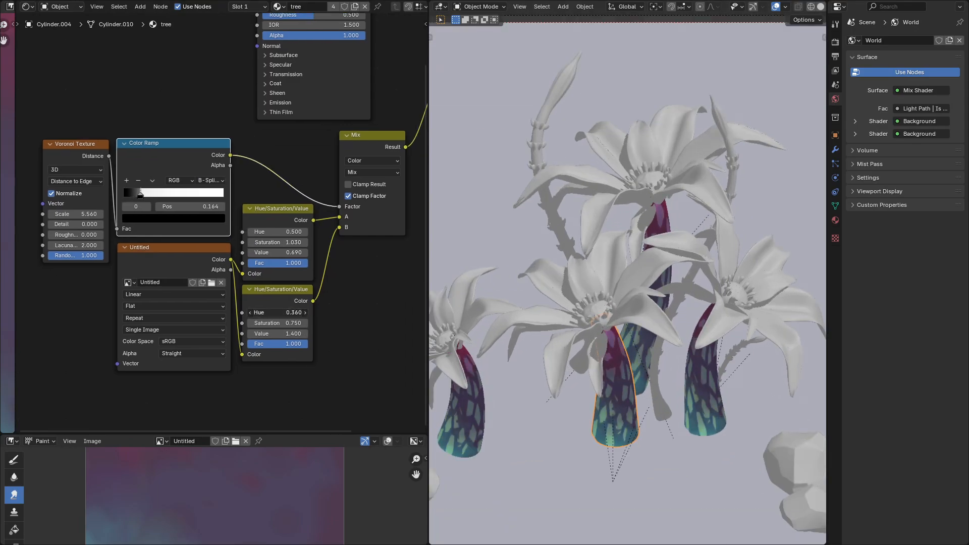
{"action": "key", "text": "KP_0"}
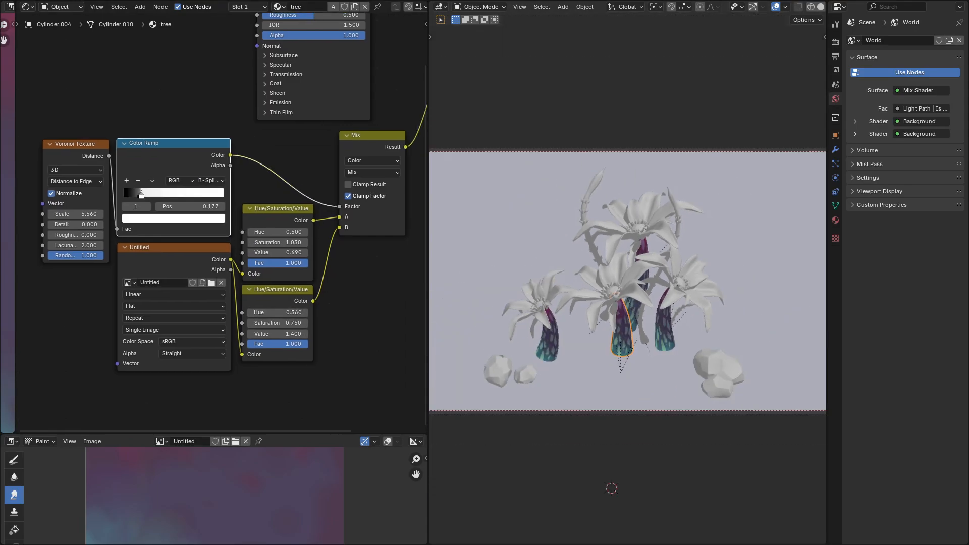
{"action": "left_click_drag", "start_coordinate": [142, 195], "coordinate": [152, 196]}
{"action": "left_click_drag", "start_coordinate": [77, 214], "coordinate": [61, 214]}
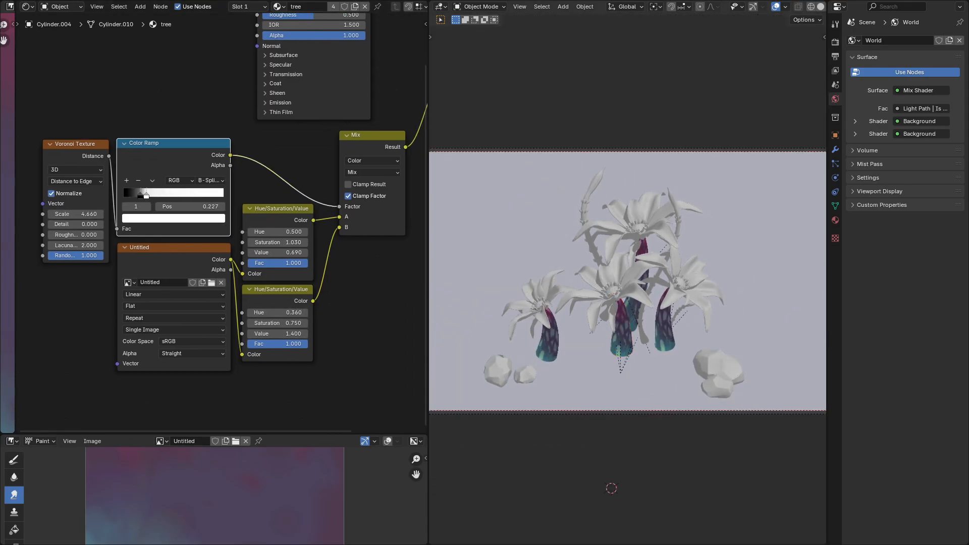
Step: Insert a new Principled BSDF between the Mix node's Result and the Material Output
{"action": "scroll", "coordinate": [611, 488], "scroll_direction": "up", "scroll_amount": 4}
{"action": "scroll", "coordinate": [253, 227], "scroll_direction": "down", "scroll_amount": 4}
{"action": "middle_click_drag", "start_coordinate": [353, 177], "coordinate": [253, 233]}
{"action": "left_click_drag", "start_coordinate": [325, 160], "coordinate": [374, 166]}
{"action": "key", "text": "shift+a"}
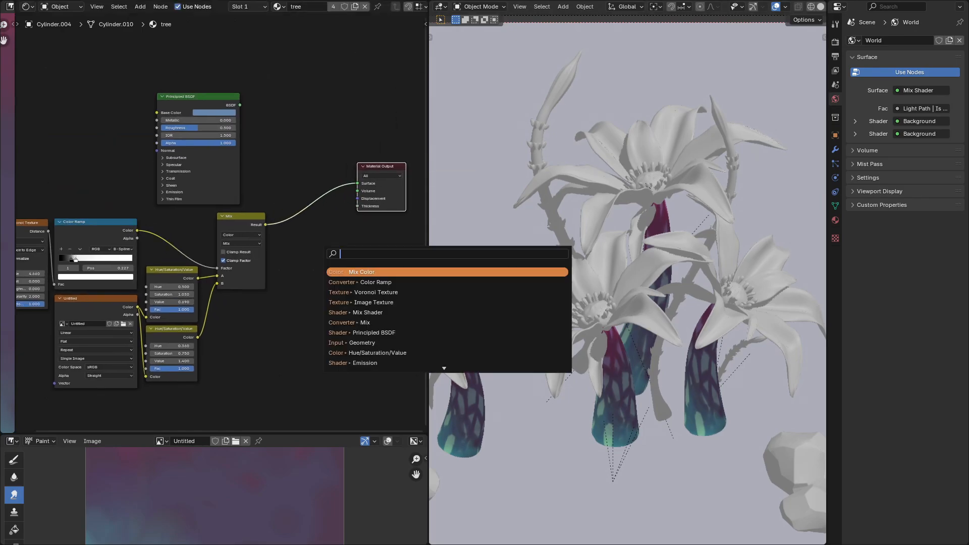
{"action": "type", "text": "prin"}
{"action": "key", "text": "Return"}
{"action": "left_click", "coordinate": [298, 186]}
Step: Connect the Mix result to the new Principled BSDF's Emission Color and set Emission Strength to 0.7
{"action": "left_click", "coordinate": [285, 281]}
{"action": "left_click_drag", "start_coordinate": [265, 224], "coordinate": [280, 290]}
{"action": "double_click", "coordinate": [318, 298]}
{"action": "type", "text": "0.7"}
{"action": "key", "text": "Return"}
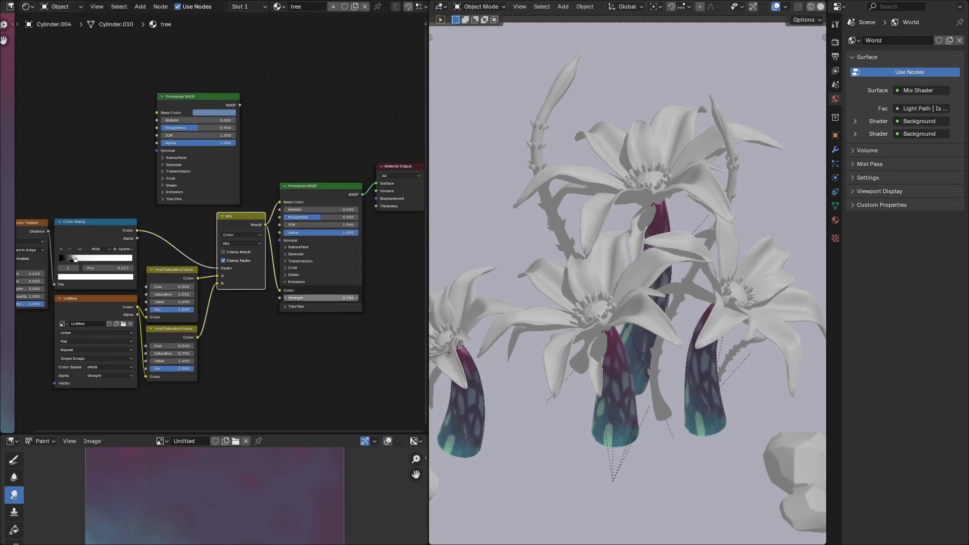
Step: Move the texture and Mix nodes away from the new Principled BSDF to make room between them
{"action": "scroll", "coordinate": [267, 338], "scroll_direction": "down", "scroll_amount": 5}
{"action": "left_click_drag", "start_coordinate": [242, 349], "coordinate": [83, 242]}
{"action": "key", "text": "g"}
{"action": "key", "text": "y"}
{"action": "middle_click_drag", "start_coordinate": [201, 252], "coordinate": [259, 252]}
{"action": "key", "text": "g"}
{"action": "key", "text": "x"}
Step: Add a Geometry node and connect its Normal output to the Principled BSDF's Normal input
{"action": "scroll", "coordinate": [222, 225], "scroll_direction": "up", "scroll_amount": 3}
{"action": "key", "text": "shift+a"}
{"action": "type", "text": "geom"}
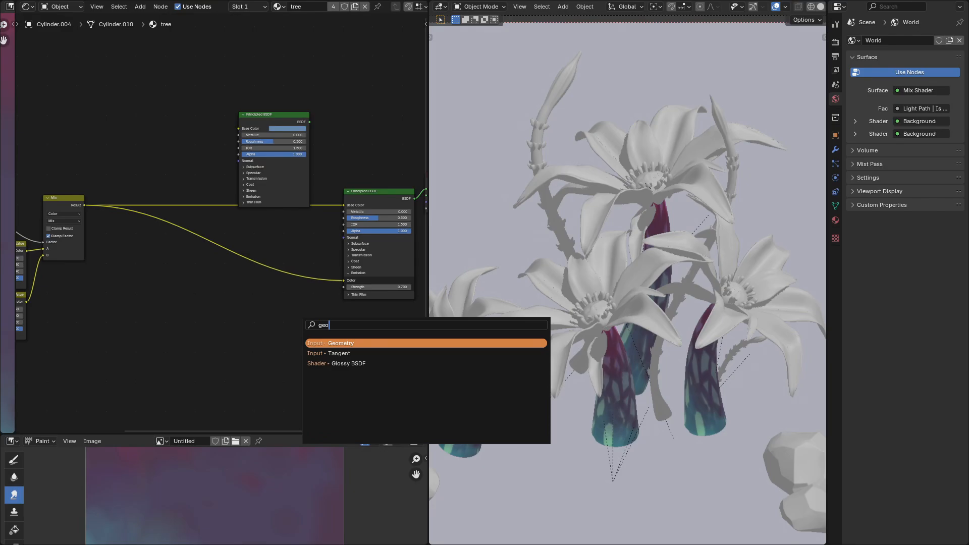
{"action": "key", "text": "Return"}
{"action": "left_click", "coordinate": [128, 252]}
{"action": "left_click_drag", "start_coordinate": [158, 265], "coordinate": [344, 224]}
{"action": "scroll", "coordinate": [835, 42], "scroll_direction": "up", "scroll_amount": 5, "text": "ctrl"}
{"action": "middle_click_drag", "start_coordinate": [379, 286], "coordinate": [337, 295]}
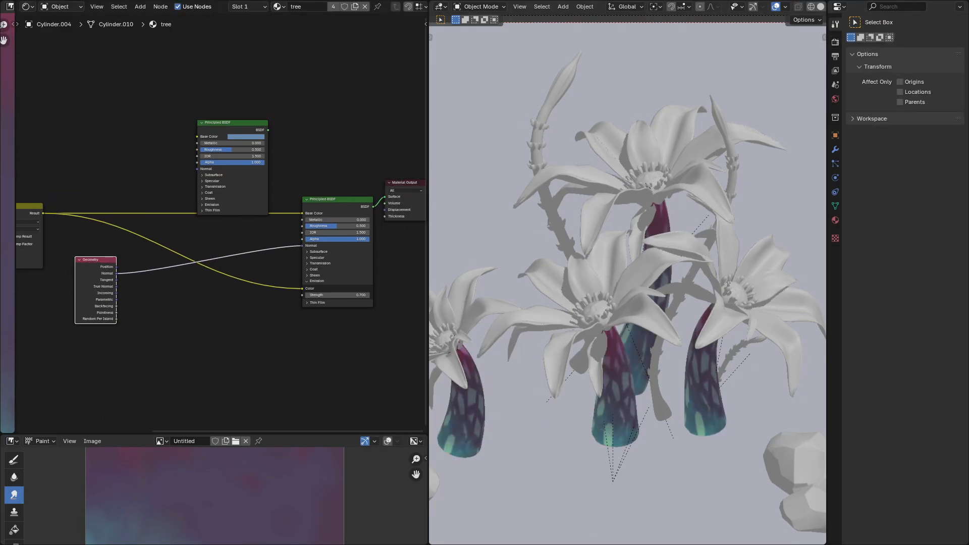
Step: Insert a Voronoi Texture on the link between the Geometry node's Normal and the Principled BSDF
{"action": "middle_click_drag", "start_coordinate": [278, 222], "coordinate": [304, 217]}
{"action": "scroll", "coordinate": [303, 217], "scroll_direction": "up", "scroll_amount": 1}
{"action": "left_click", "coordinate": [304, 217]}
{"action": "key", "text": "shift+a"}
{"action": "type", "text": "vor"}
{"action": "key", "text": "Return"}
{"action": "left_click", "coordinate": [149, 267]}
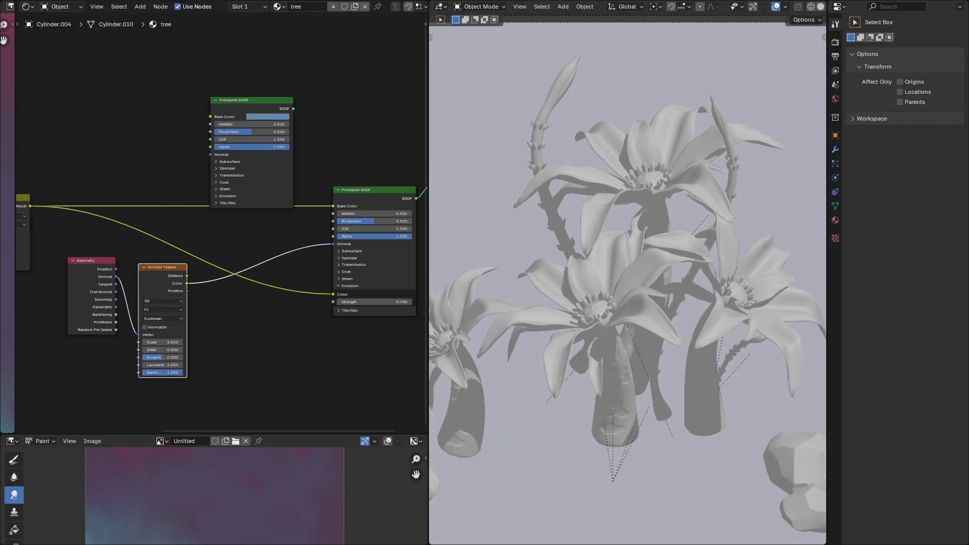
Step: Feed the Voronoi's Position output at Scale 0.870 into the Principled BSDF's Normal and adjust the Subsurface Weight
{"action": "left_click", "coordinate": [162, 269], "text": "ctrl+shift"}
{"action": "left_click", "coordinate": [162, 268], "text": "ctrl+shift"}
{"action": "left_click_drag", "start_coordinate": [163, 342], "coordinate": [153, 342]}
{"action": "left_click_drag", "start_coordinate": [186, 291], "coordinate": [334, 221]}
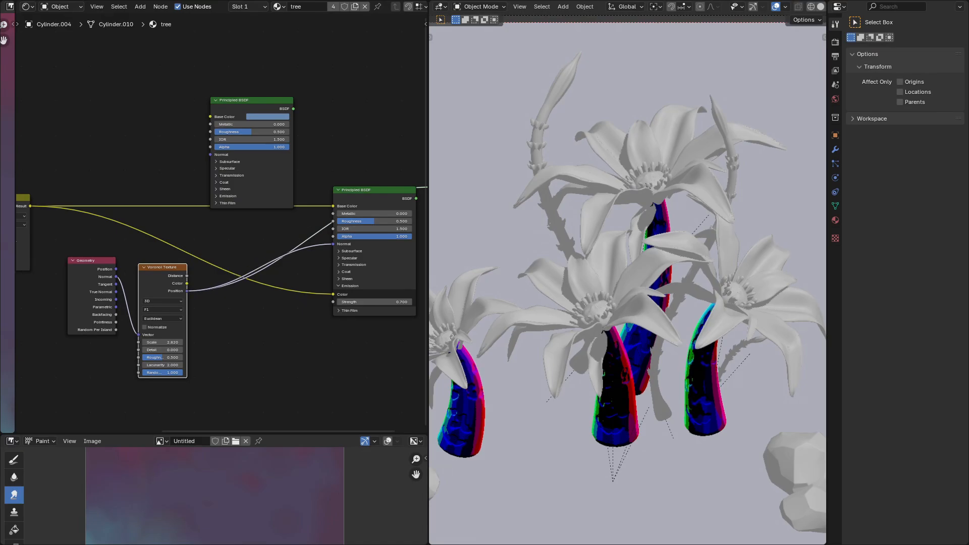
{"action": "middle_click_drag", "start_coordinate": [222, 253], "coordinate": [211, 253]}
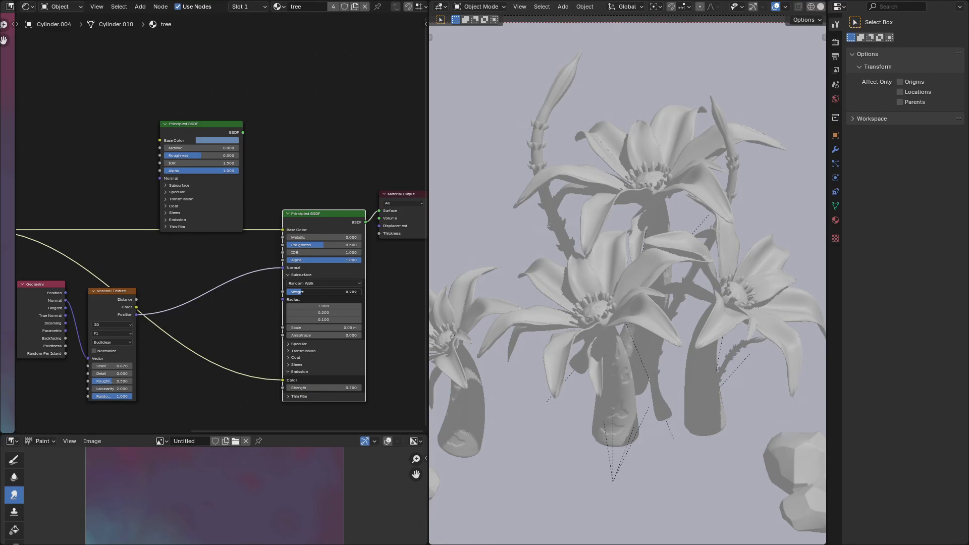
{"action": "left_click_drag", "start_coordinate": [302, 292], "coordinate": [355, 292]}
Step: Try painting soft pink strokes across the top and side of the blank leaf texture with the Draw brush
{"action": "scroll", "coordinate": [379, 385], "scroll_direction": "up", "scroll_amount": 3}
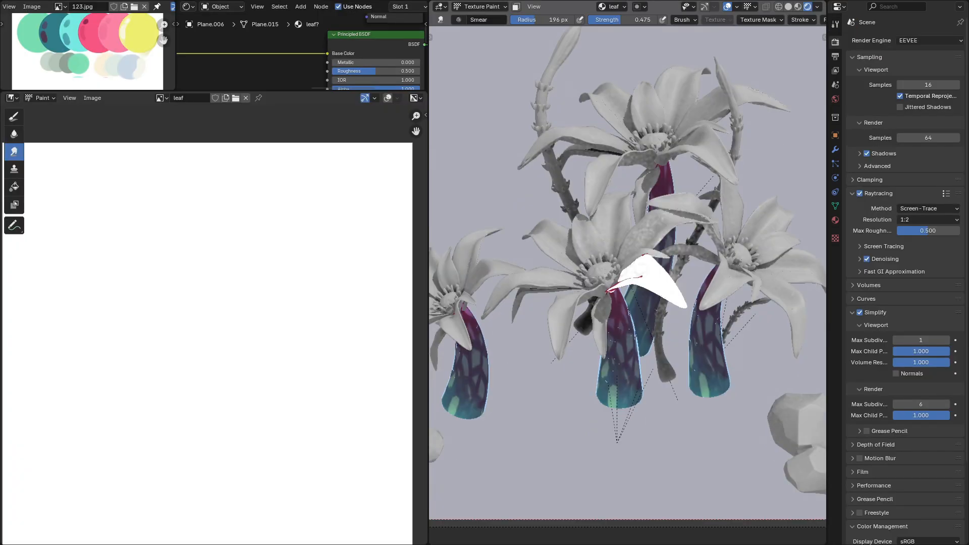
{"action": "scroll", "coordinate": [215, 325], "scroll_direction": "down", "scroll_amount": 1}
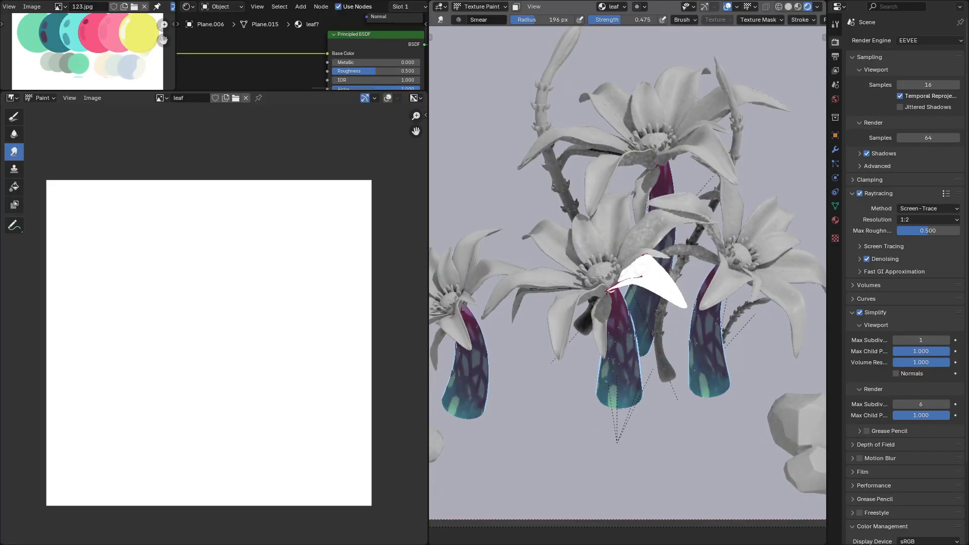
{"action": "left_click", "coordinate": [14, 116]}
{"action": "key", "text": "s"}
{"action": "left_click_drag", "start_coordinate": [66, 209], "coordinate": [295, 248]}
{"action": "left_click_drag", "start_coordinate": [245, 205], "coordinate": [222, 242]}
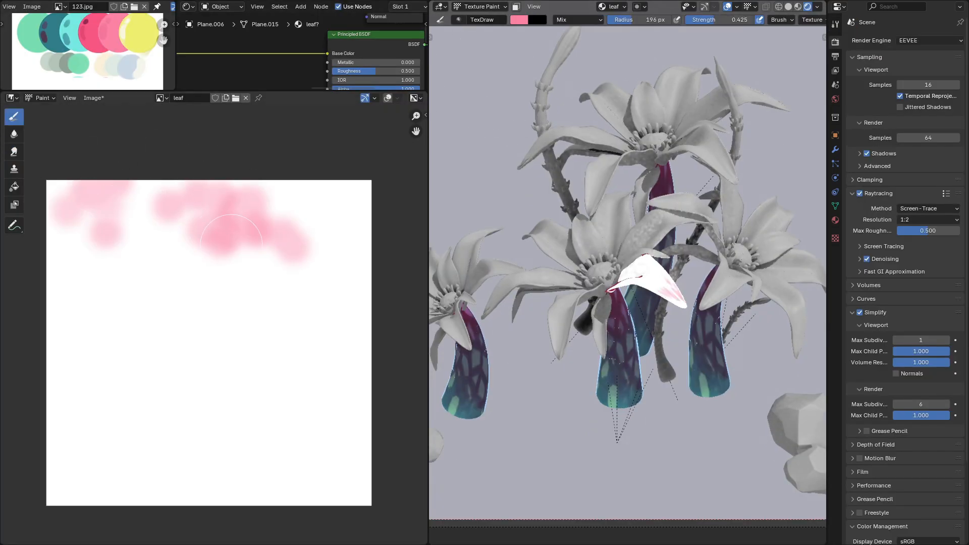
{"action": "left_click_drag", "start_coordinate": [285, 254], "coordinate": [344, 205]}
{"action": "mouse_move", "coordinate": [333, 166]}
{"action": "left_mouse_down"}
{"action": "mouse_move", "coordinate": [357, 206]}
{"action": "mouse_move", "coordinate": [361, 323]}
{"action": "left_mouse_up"}
Step: Fill the entire leaf texture with solid pink and enlarge the node editor area
{"action": "left_click", "coordinate": [14, 186]}
{"action": "left_click", "coordinate": [344, 296]}
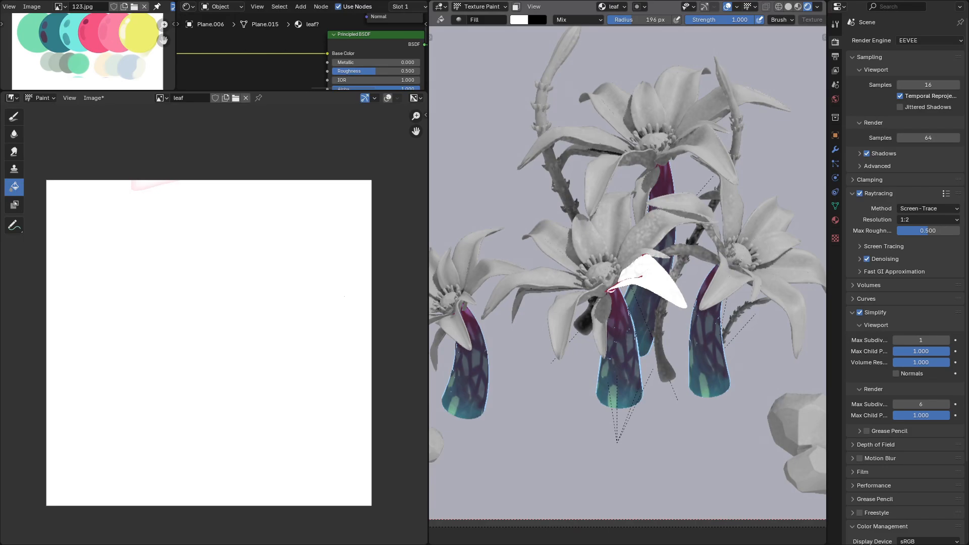
{"action": "left_click", "coordinate": [344, 296]}
{"action": "left_click_drag", "start_coordinate": [212, 92], "coordinate": [212, 367]}
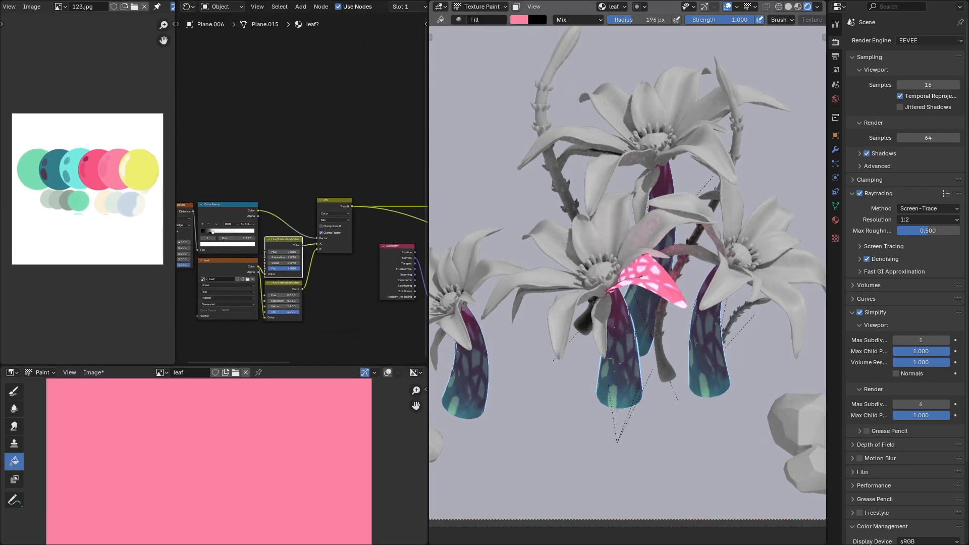
Step: Delete the leaf material's Voronoi spot-mixing nodes and wire the leaf image directly to the Principled BSDF's Base Color and Emission Color
{"action": "key", "text": "x"}
{"action": "left_click_drag", "start_coordinate": [359, 194], "coordinate": [285, 302]}
{"action": "key", "text": "x"}
{"action": "left_click_drag", "start_coordinate": [272, 193], "coordinate": [185, 242]}
{"action": "key", "text": "x"}
{"action": "left_click_drag", "start_coordinate": [230, 217], "coordinate": [371, 238]}
{"action": "left_click", "coordinate": [363, 250], "text": "ctrl+shift"}
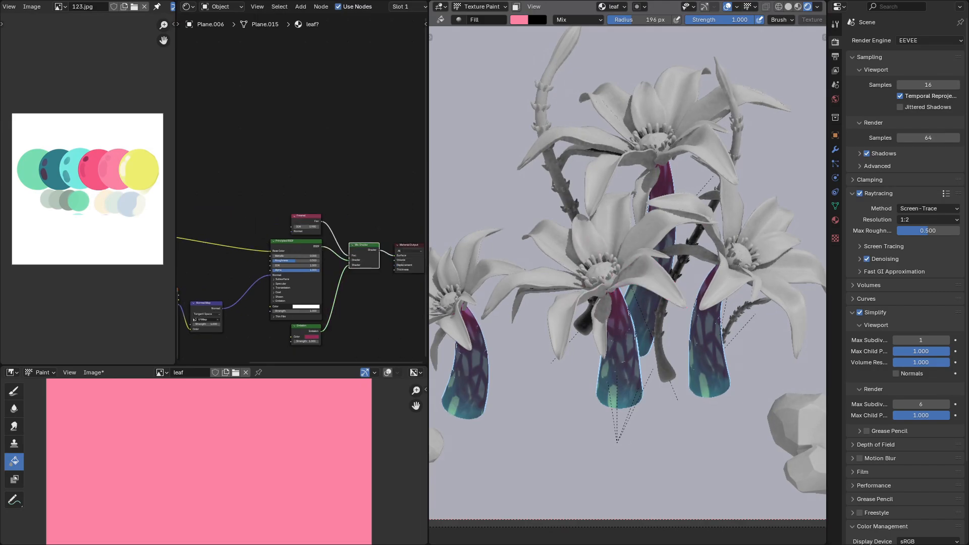
{"action": "middle_click_drag", "start_coordinate": [262, 283], "coordinate": [350, 275]}
{"action": "left_click_drag", "start_coordinate": [217, 221], "coordinate": [357, 299]}
{"action": "left_click_drag", "start_coordinate": [198, 216], "coordinate": [246, 222]}
Step: Return the petal to Texture Paint mode and paint a dark magenta band along the leaf texture's top and upper sides
{"action": "key", "text": "ctrl+Tab"}
{"action": "left_click", "coordinate": [528, 244]}
{"action": "key", "text": "ctrl+Tab"}
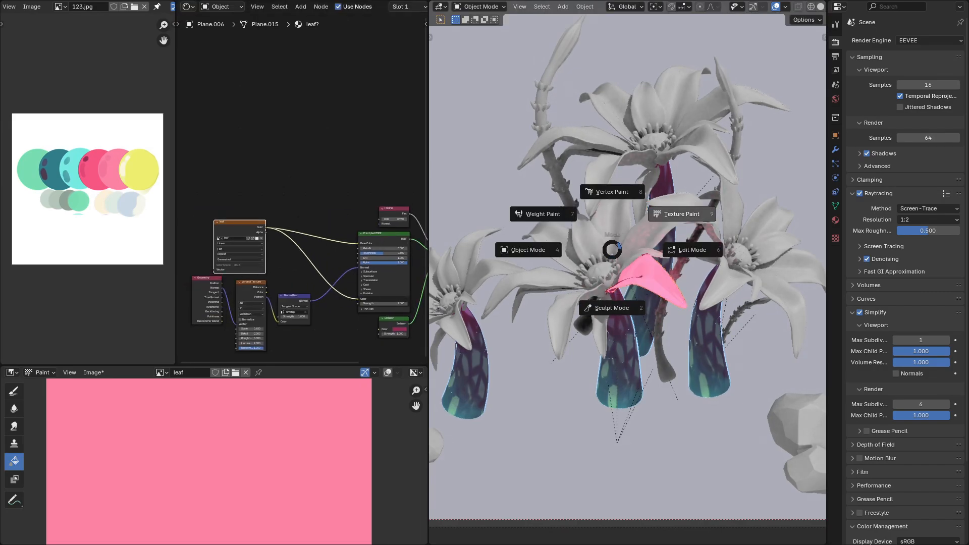
{"action": "left_click", "coordinate": [681, 214]}
{"action": "scroll", "coordinate": [214, 457], "scroll_direction": "down", "scroll_amount": 3}
{"action": "middle_click_drag", "start_coordinate": [214, 457], "coordinate": [217, 446]}
{"action": "left_click", "coordinate": [14, 391]}
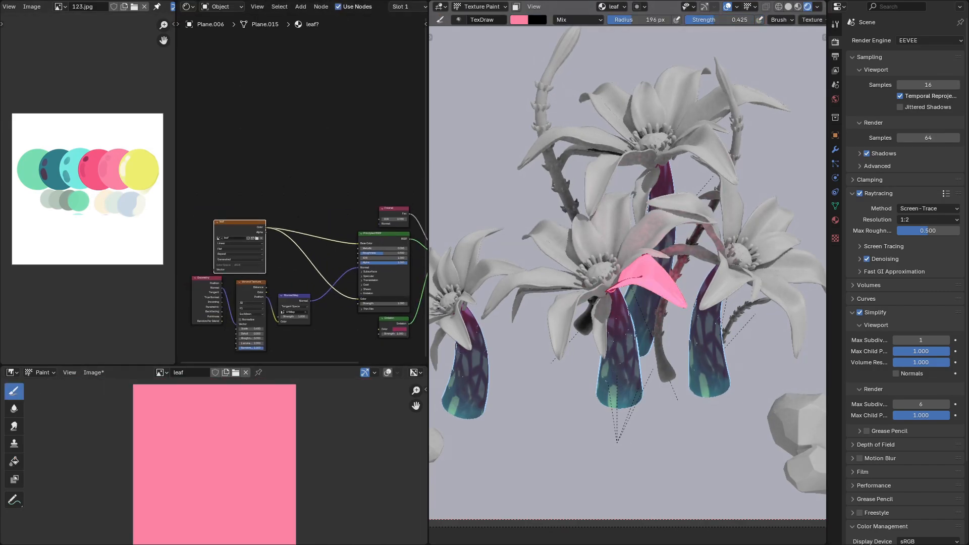
{"action": "mouse_move", "coordinate": [141, 391]}
{"action": "left_mouse_down"}
{"action": "mouse_move", "coordinate": [275, 390]}
{"action": "mouse_move", "coordinate": [296, 475]}
{"action": "left_mouse_up"}
{"action": "left_click_drag", "start_coordinate": [159, 397], "coordinate": [295, 423]}
{"action": "scroll", "coordinate": [780, 20], "scroll_direction": "down", "scroll_amount": 2}
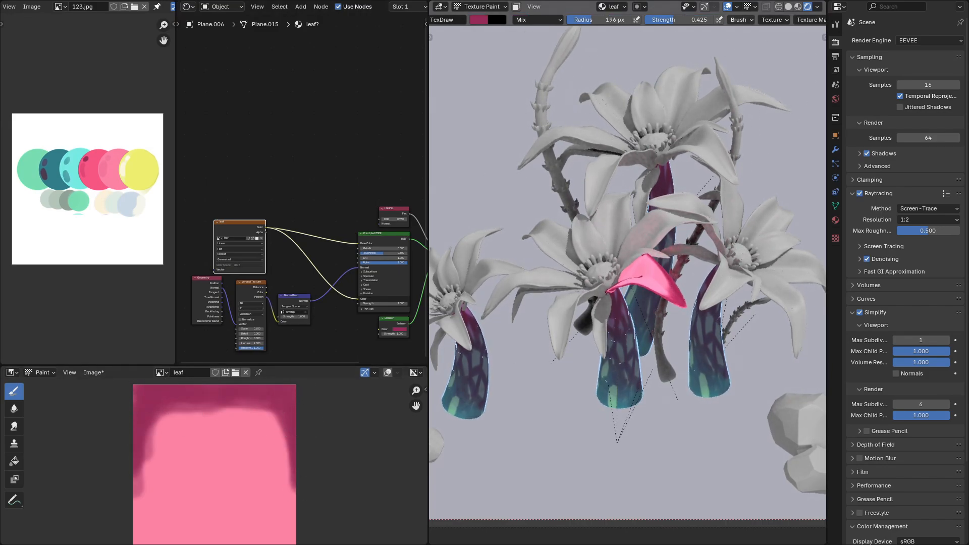
Step: Enlarge the image editor and paint a yellow patch at the bottom centre of the leaf texture
{"action": "key", "text": "shift+x"}
{"action": "middle_click_drag", "start_coordinate": [200, 442], "coordinate": [200, 416]}
{"action": "left_click_drag", "start_coordinate": [220, 365], "coordinate": [227, 76]}
{"action": "scroll", "coordinate": [271, 256], "scroll_direction": "up", "scroll_amount": 3}
{"action": "middle_click_drag", "start_coordinate": [273, 256], "coordinate": [268, 303]}
{"action": "mouse_move", "coordinate": [69, 463]}
{"action": "left_mouse_down"}
{"action": "mouse_move", "coordinate": [233, 461]}
{"action": "mouse_move", "coordinate": [263, 434]}
{"action": "left_mouse_up"}
{"action": "key", "text": "ctrl+z"}
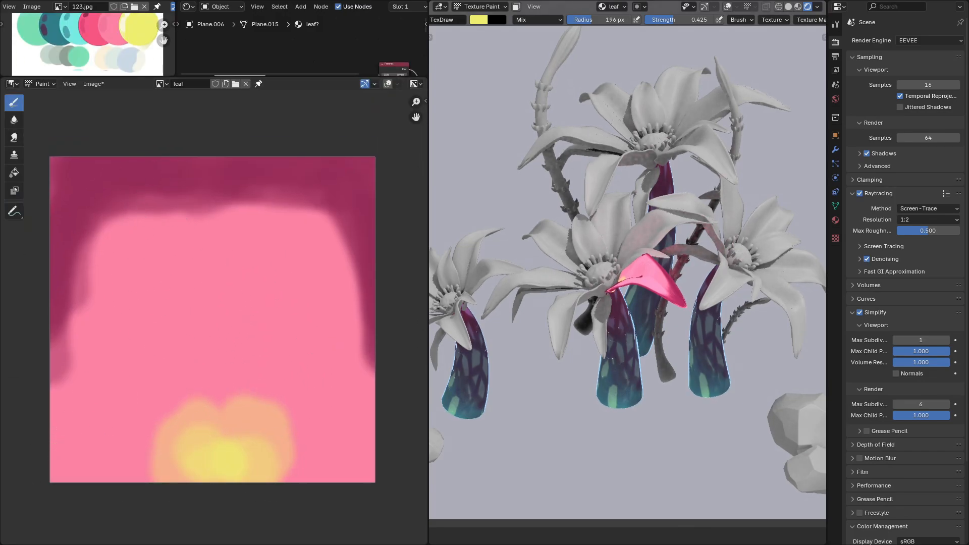
Step: Sample deeper pinks and paint dabs of them over the middle and around the yellow patch of the leaf texture
{"action": "key", "text": "s"}
{"action": "left_click_drag", "start_coordinate": [247, 232], "coordinate": [306, 241]}
{"action": "mouse_move", "coordinate": [202, 255]}
{"action": "left_mouse_down"}
{"action": "mouse_move", "coordinate": [119, 316]}
{"action": "mouse_move", "coordinate": [190, 308]}
{"action": "left_mouse_up"}
{"action": "key", "text": "s"}
{"action": "left_click_drag", "start_coordinate": [122, 284], "coordinate": [96, 316]}
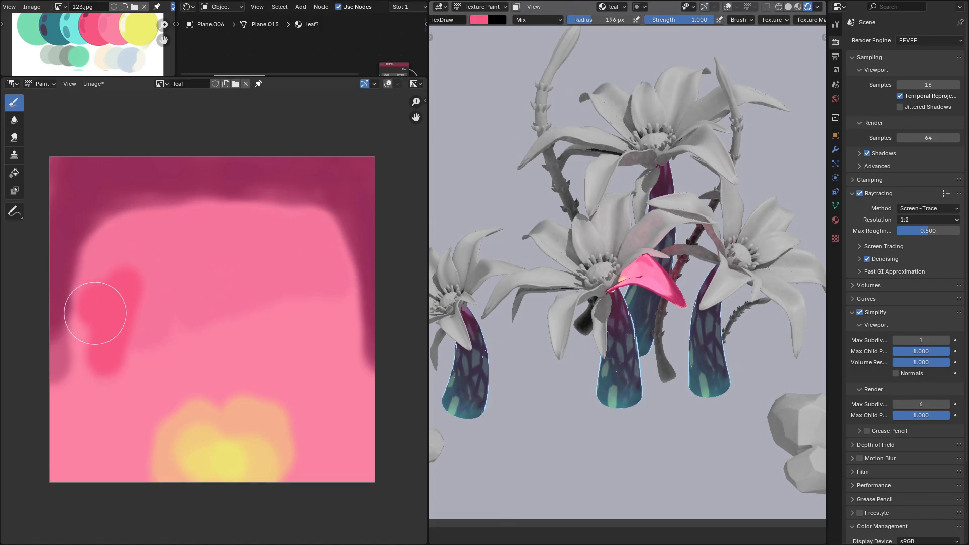
{"action": "left_click_drag", "start_coordinate": [216, 294], "coordinate": [236, 321]}
{"action": "left_click_drag", "start_coordinate": [270, 235], "coordinate": [270, 278]}
{"action": "left_click_drag", "start_coordinate": [288, 314], "coordinate": [302, 361]}
{"action": "left_click_drag", "start_coordinate": [166, 397], "coordinate": [178, 381]}
{"action": "left_click_drag", "start_coordinate": [266, 373], "coordinate": [296, 392]}
{"action": "left_click_drag", "start_coordinate": [314, 425], "coordinate": [322, 454]}
Step: Smear the yellow, pink and dark magenta areas into each other with long vertical strokes using the Smear tool
{"action": "left_click", "coordinate": [13, 137]}
{"action": "left_click_drag", "start_coordinate": [125, 222], "coordinate": [145, 417]}
{"action": "middle_click_drag", "start_coordinate": [145, 417], "coordinate": [156, 384]}
{"action": "left_click_drag", "start_coordinate": [202, 423], "coordinate": [204, 379]}
{"action": "left_click_drag", "start_coordinate": [265, 425], "coordinate": [251, 270]}
{"action": "left_click_drag", "start_coordinate": [277, 361], "coordinate": [260, 288]}
{"action": "left_click_drag", "start_coordinate": [192, 201], "coordinate": [230, 282]}
{"action": "left_click_drag", "start_coordinate": [212, 374], "coordinate": [202, 328]}
{"action": "left_click_drag", "start_coordinate": [174, 414], "coordinate": [164, 366]}
{"action": "left_click_drag", "start_coordinate": [324, 313], "coordinate": [341, 358]}
{"action": "mouse_move", "coordinate": [339, 315]}
{"action": "left_mouse_down"}
{"action": "mouse_move", "coordinate": [344, 411]}
{"action": "mouse_move", "coordinate": [370, 424]}
{"action": "left_mouse_up"}
{"action": "left_click_drag", "start_coordinate": [337, 405], "coordinate": [355, 428]}
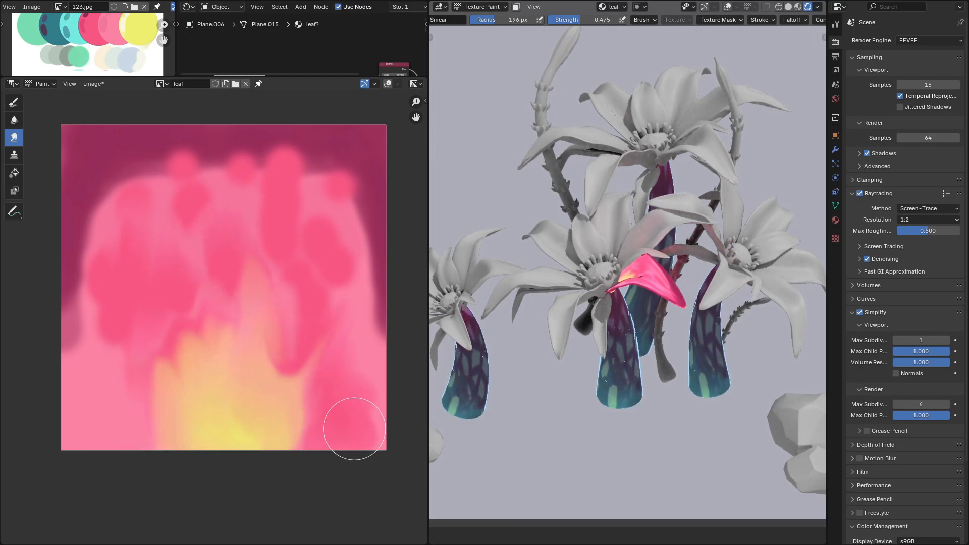
{"action": "left_click_drag", "start_coordinate": [341, 324], "coordinate": [329, 298]}
{"action": "left_click_drag", "start_coordinate": [344, 255], "coordinate": [348, 288]}
{"action": "left_click_drag", "start_coordinate": [374, 192], "coordinate": [359, 236]}
{"action": "mouse_move", "coordinate": [363, 174]}
{"action": "left_mouse_down"}
{"action": "mouse_move", "coordinate": [357, 292]}
{"action": "mouse_move", "coordinate": [322, 174]}
{"action": "mouse_move", "coordinate": [225, 229]}
{"action": "mouse_move", "coordinate": [229, 219]}
{"action": "mouse_move", "coordinate": [173, 173]}
{"action": "mouse_move", "coordinate": [288, 184]}
{"action": "mouse_move", "coordinate": [325, 259]}
{"action": "mouse_move", "coordinate": [331, 158]}
{"action": "mouse_move", "coordinate": [362, 263]}
{"action": "left_mouse_up"}
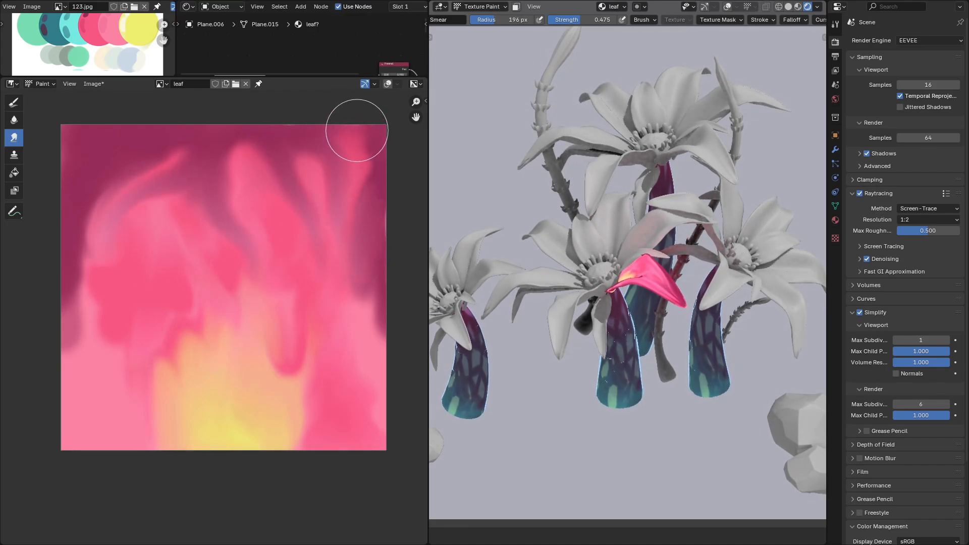
{"action": "left_click_drag", "start_coordinate": [203, 335], "coordinate": [178, 250]}
{"action": "left_click_drag", "start_coordinate": [169, 371], "coordinate": [137, 283]}
{"action": "left_click_drag", "start_coordinate": [296, 361], "coordinate": [322, 300]}
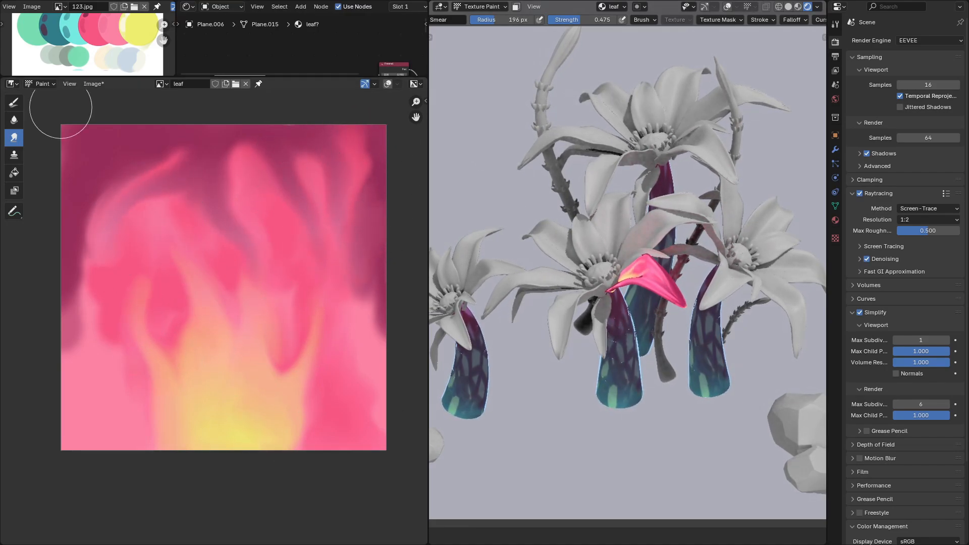
Step: Examine the Draw brush's stroke settings, including its spacing and stroke stabilization
{"action": "left_click", "coordinate": [13, 103]}
{"action": "left_click", "coordinate": [763, 20]}
{"action": "scroll", "coordinate": [787, 19], "scroll_direction": "down", "scroll_amount": 3}
{"action": "left_click", "coordinate": [779, 20]}
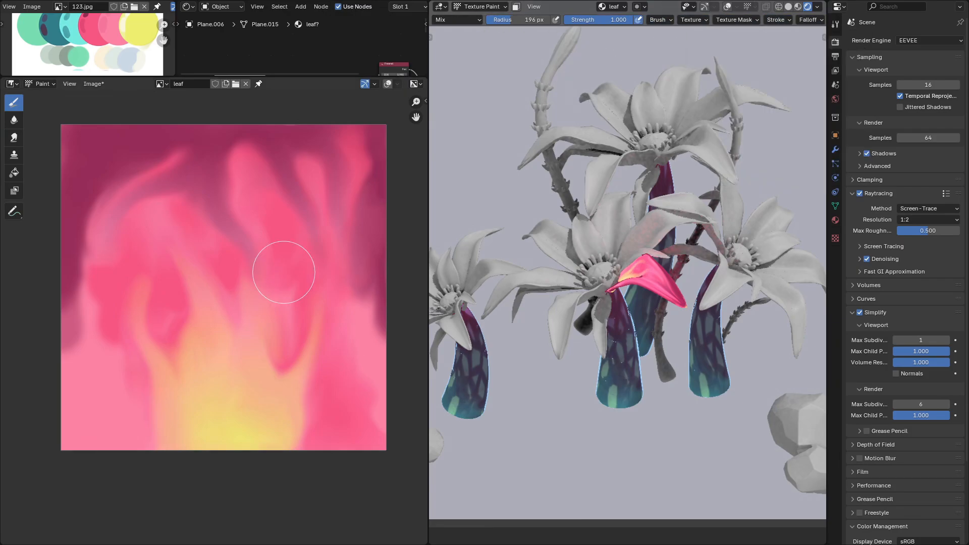
{"action": "left_click", "coordinate": [777, 20]}
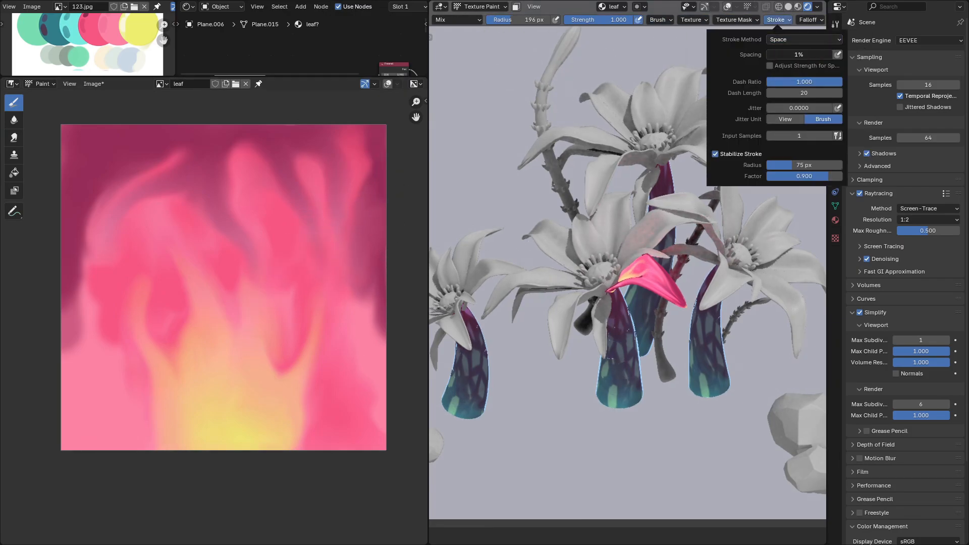
{"action": "left_click", "coordinate": [777, 20]}
{"action": "left_click", "coordinate": [777, 20]}
{"action": "left_click_drag", "start_coordinate": [274, 305], "coordinate": [288, 259]}
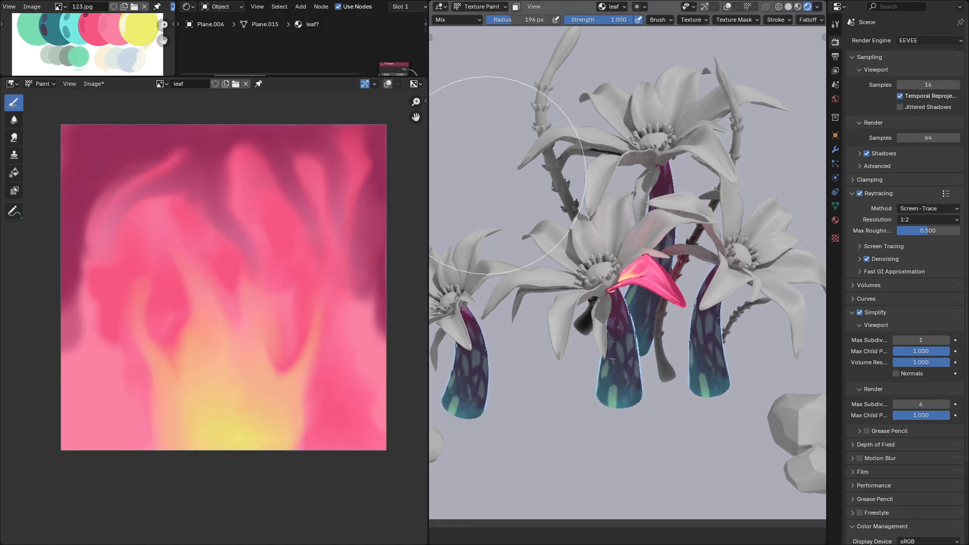
{"action": "left_click", "coordinate": [777, 20]}
Step: Save the painted texture as leaf.png in the project's textures folder, first as a copy and then as the image itself
{"action": "left_click", "coordinate": [94, 84]}
{"action": "left_click", "coordinate": [118, 216]}
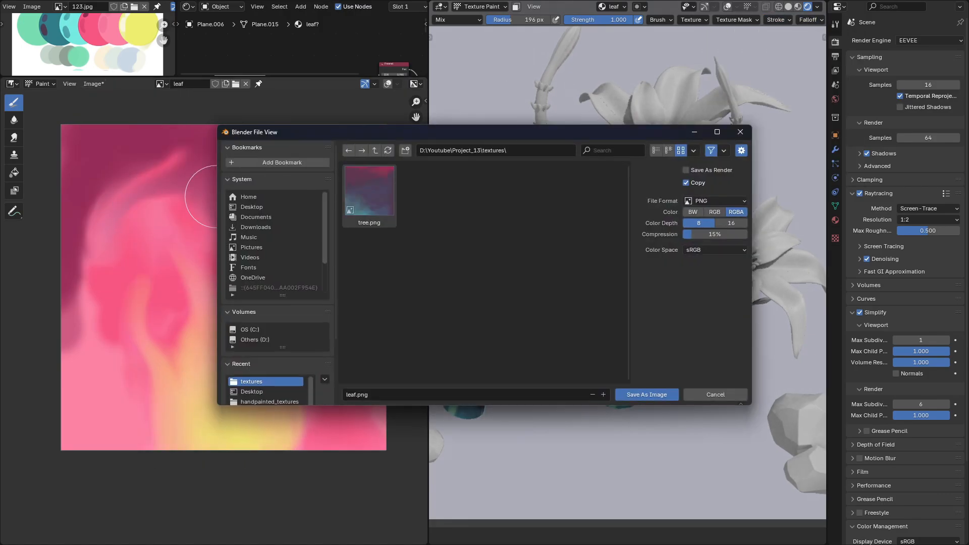
{"action": "left_click", "coordinate": [649, 394]}
{"action": "left_click", "coordinate": [94, 84]}
{"action": "left_click", "coordinate": [112, 154]}
{"action": "left_click", "coordinate": [94, 83]}
{"action": "left_click", "coordinate": [118, 198]}
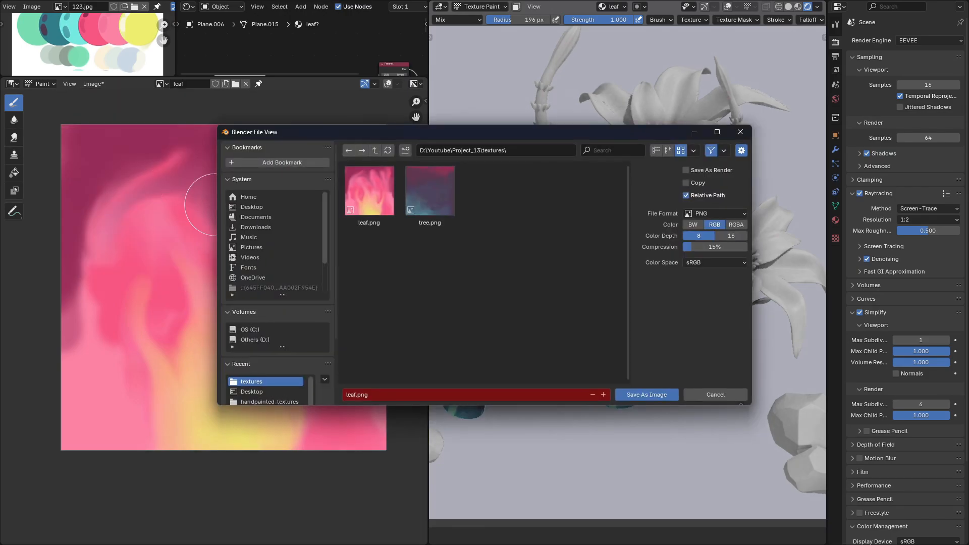
{"action": "left_click", "coordinate": [648, 394]}
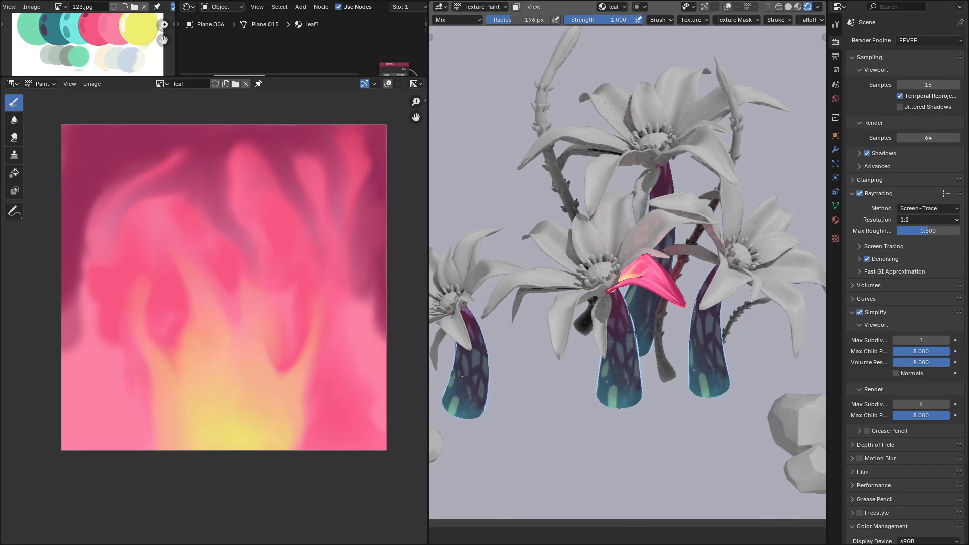
Step: Reload the leaf image with its repainted brushwork and switch the petal back to Object Mode
{"action": "left_click", "coordinate": [92, 83]}
{"action": "left_click", "coordinate": [123, 139]}
{"action": "key", "text": "ctrl+Tab"}
{"action": "left_click", "coordinate": [525, 225]}
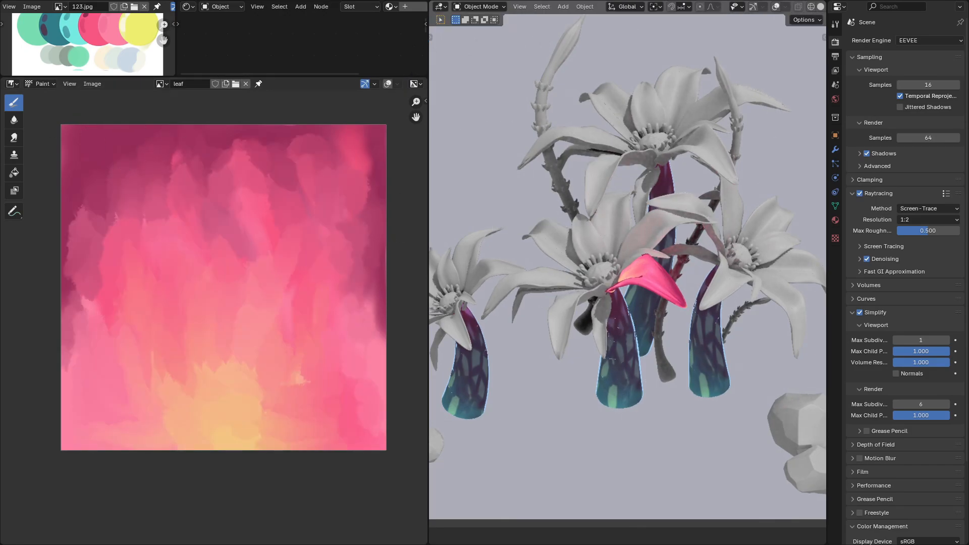
Step: Select the petals of the other flowers with the painted flower's petal active and link its leaf material to them
{"action": "key", "text": "shift+alt+z"}
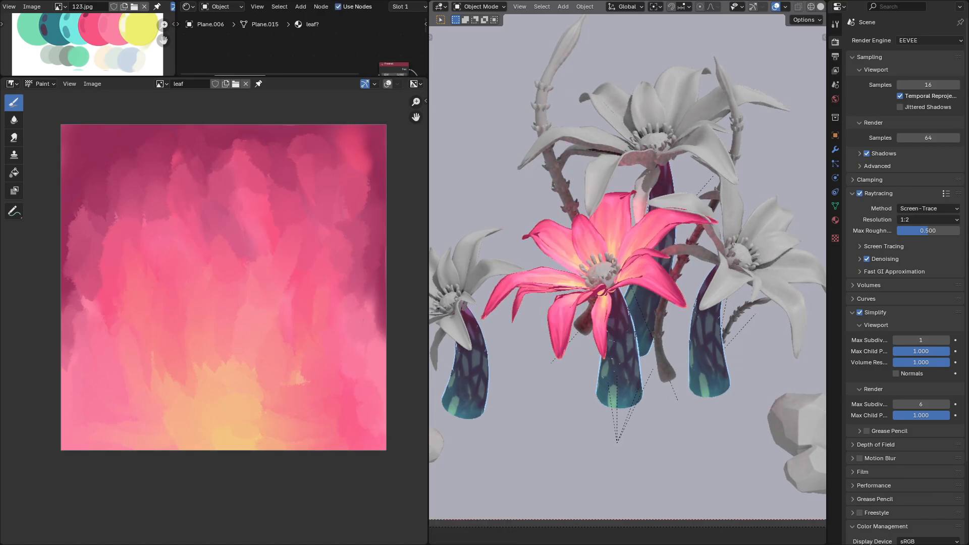
{"action": "key", "text": "KP_0"}
{"action": "middle_click_drag", "start_coordinate": [651, 282], "coordinate": [570, 318]}
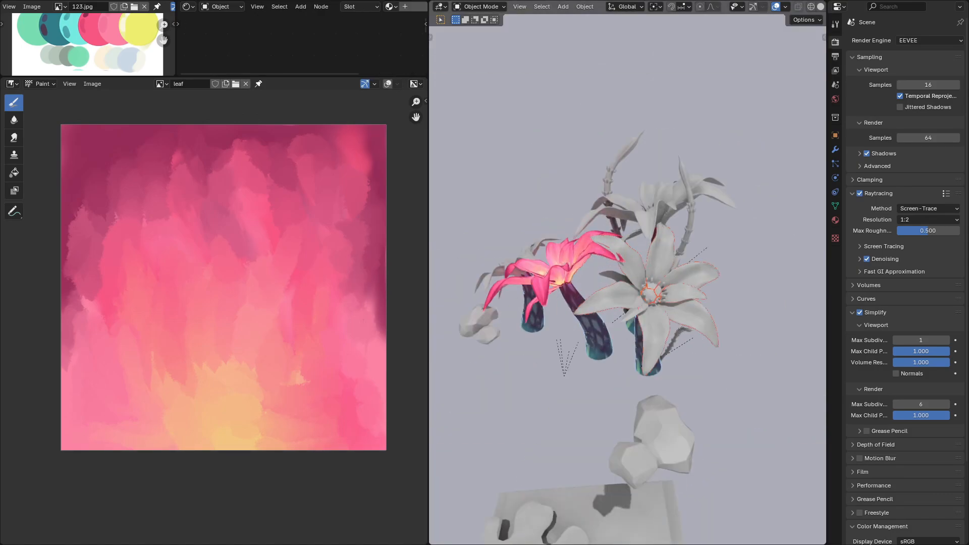
{"action": "key", "text": "KP_0"}
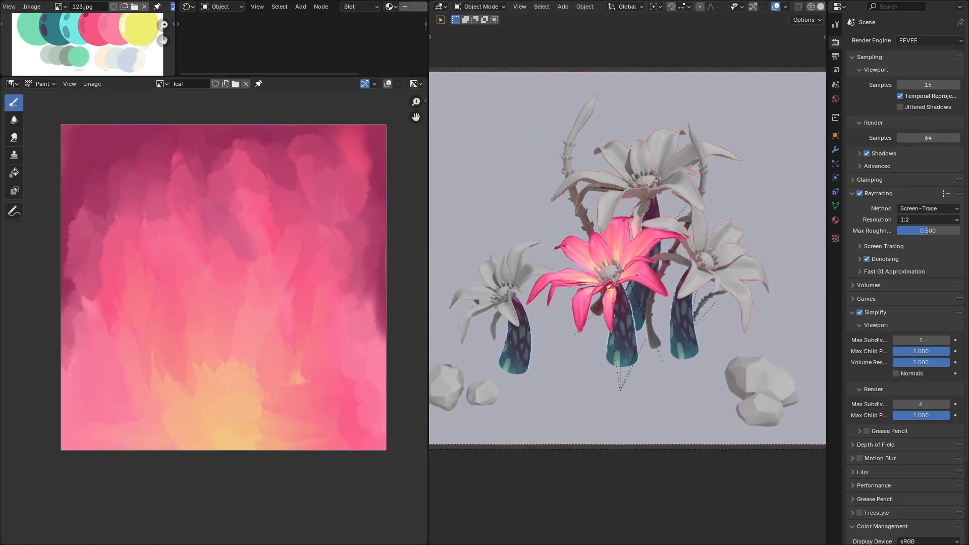
{"action": "left_click", "coordinate": [610, 247], "text": "shift"}
{"action": "key", "text": "ctrl+l"}
{"action": "left_click", "coordinate": [609, 272]}
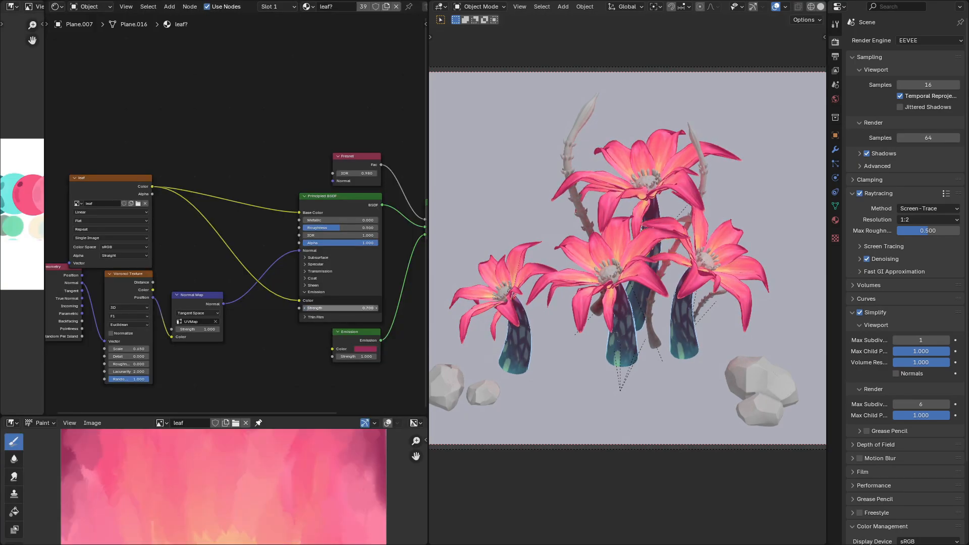
{"action": "scroll", "coordinate": [613, 469], "scroll_direction": "down", "scroll_amount": 2}
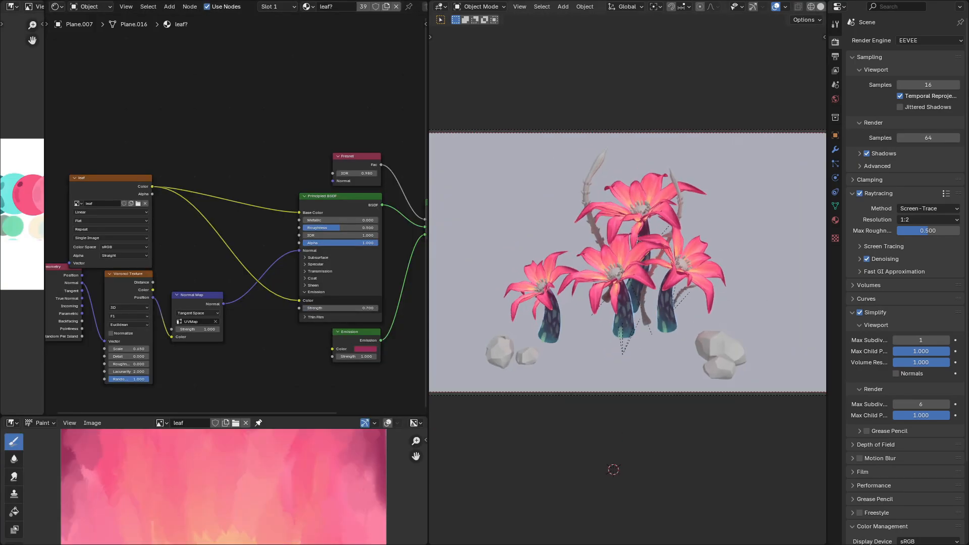
{"action": "left_click", "coordinate": [785, 7]}
{"action": "left_click", "coordinate": [726, 106]}
{"action": "left_click", "coordinate": [785, 7]}
{"action": "left_click", "coordinate": [726, 106]}
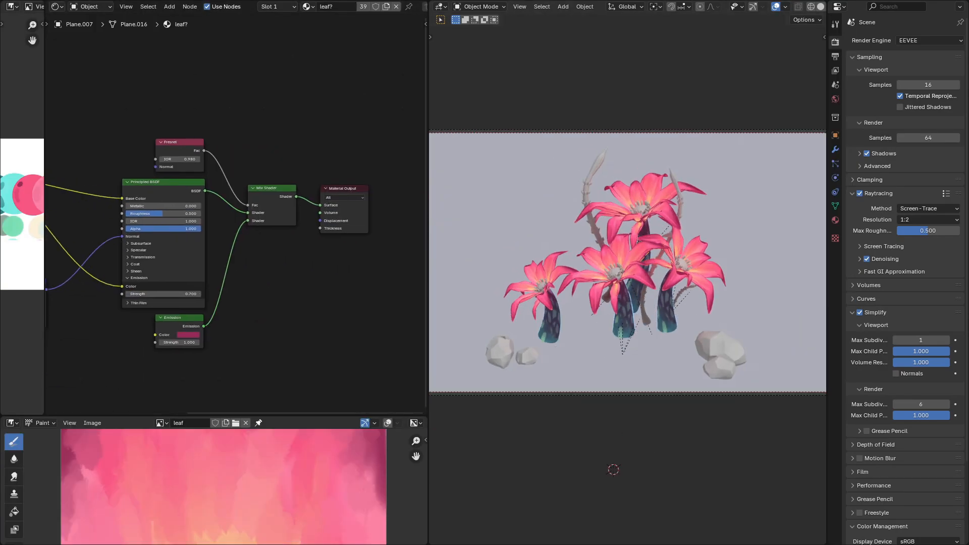
Step: Select a petal of the front flower and change its Emission node's color to light salmon pink
{"action": "left_click", "coordinate": [615, 273]}
{"action": "left_click", "coordinate": [600, 277]}
{"action": "middle_click_drag", "start_coordinate": [217, 262], "coordinate": [234, 273]}
{"action": "scroll", "coordinate": [234, 273], "scroll_direction": "up", "scroll_amount": 3}
{"action": "left_click", "coordinate": [200, 367]}
{"action": "left_click_drag", "start_coordinate": [273, 263], "coordinate": [274, 231]}
{"action": "left_click_drag", "start_coordinate": [231, 272], "coordinate": [232, 289]}
Step: Add a Layer Weight node above the Mix Shader and preview its output on the petals
{"action": "key", "text": "shift+a"}
{"action": "type", "text": "lay"}
{"action": "key", "text": "Return"}
{"action": "left_click", "coordinate": [318, 110], "text": "ctrl+shift"}
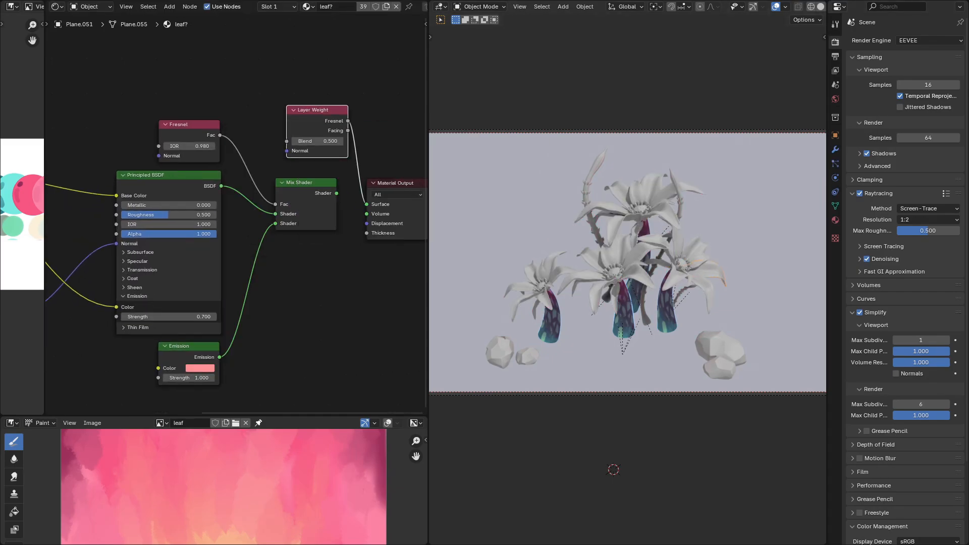
Step: Move the Layer Weight node above the leaf image texture and preview its Facing output on the petals
{"action": "left_click_drag", "start_coordinate": [323, 141], "coordinate": [217, 88]}
{"action": "left_click", "coordinate": [231, 57], "text": "ctrl+shift"}
{"action": "middle_click_drag", "start_coordinate": [217, 96], "coordinate": [242, 128]}
{"action": "scroll", "coordinate": [242, 129], "scroll_direction": "down", "scroll_amount": 1}
{"action": "left_click_drag", "start_coordinate": [237, 105], "coordinate": [159, 134]}
Step: Add a color Mix node after the Layer Weight, link the leaf image's color into it and adjust its B color
{"action": "key", "text": "shift+a"}
{"action": "type", "text": "mix"}
{"action": "key", "text": "Return"}
{"action": "left_click", "coordinate": [305, 129]}
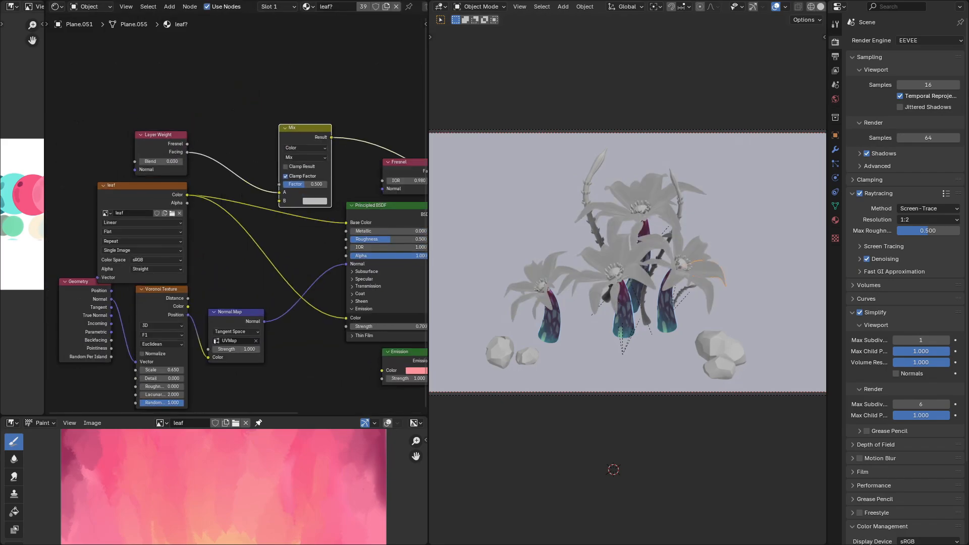
{"action": "left_click_drag", "start_coordinate": [187, 195], "coordinate": [279, 184]}
{"action": "left_click", "coordinate": [315, 201]}
{"action": "left_click_drag", "start_coordinate": [378, 101], "coordinate": [378, 127]}
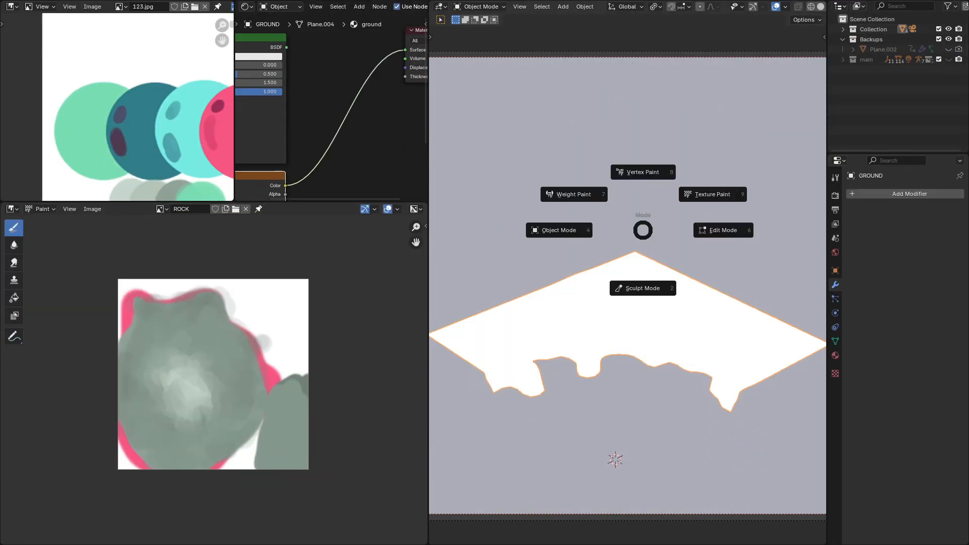
Step: Cover the ground texture in cream and dab pale blue-green patches near the wavy shoreline and outer edges
{"action": "mouse_move", "coordinate": [253, 263]}
{"action": "left_mouse_down"}
{"action": "mouse_move", "coordinate": [133, 410]}
{"action": "mouse_move", "coordinate": [238, 427]}
{"action": "mouse_move", "coordinate": [222, 429]}
{"action": "left_mouse_up"}
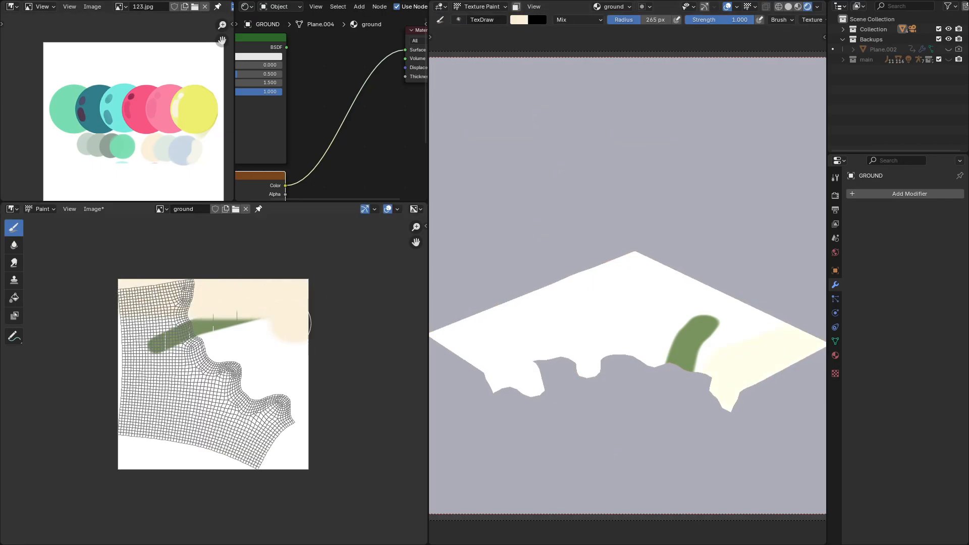
{"action": "scroll", "coordinate": [192, 310], "scroll_direction": "up", "scroll_amount": 4}
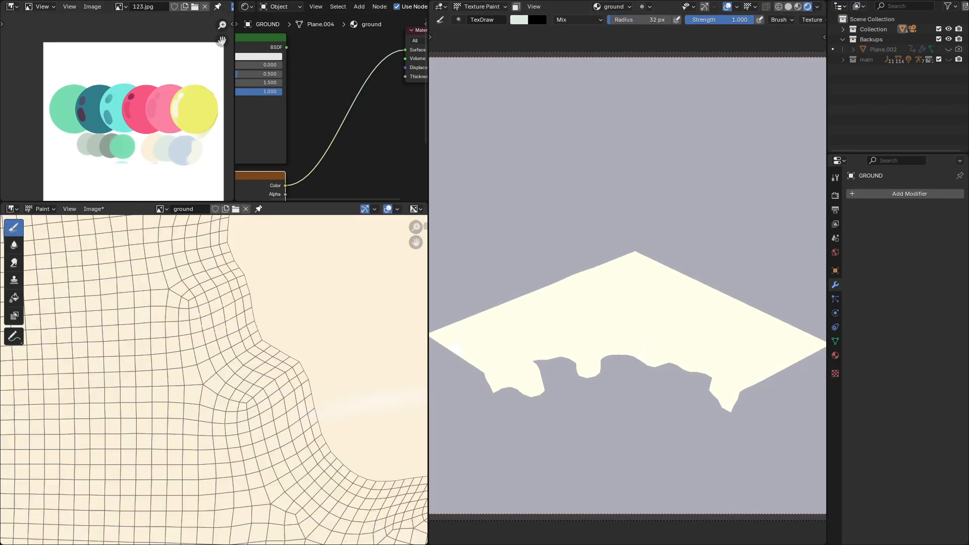
{"action": "left_click_drag", "start_coordinate": [237, 345], "coordinate": [303, 386]}
{"action": "left_click_drag", "start_coordinate": [323, 308], "coordinate": [386, 245]}
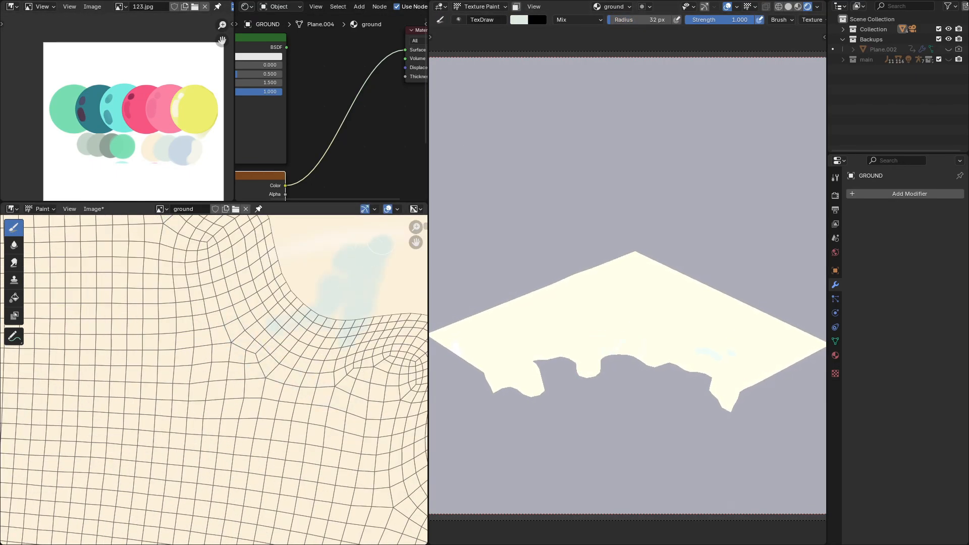
{"action": "key", "text": "ctrl+z"}
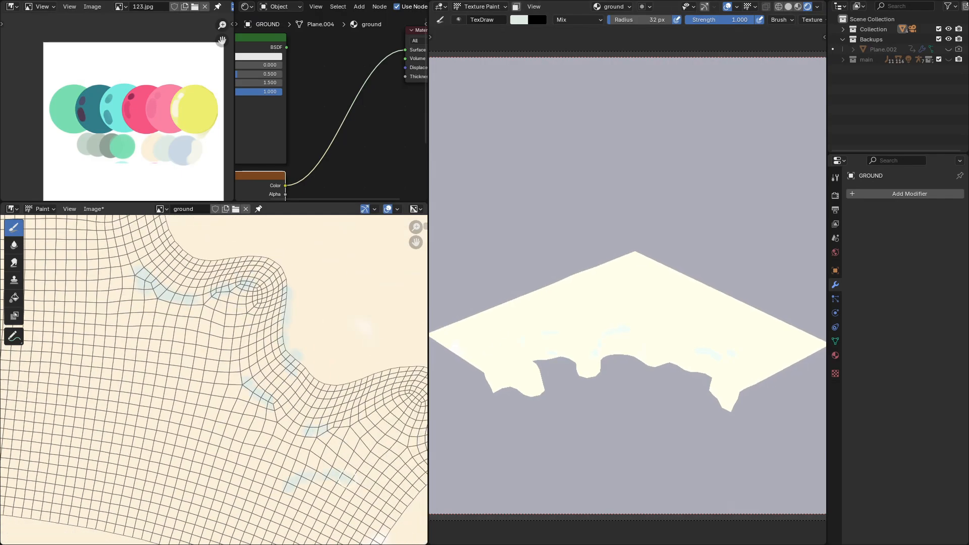
{"action": "scroll", "coordinate": [260, 309], "scroll_direction": "down", "scroll_amount": 3}
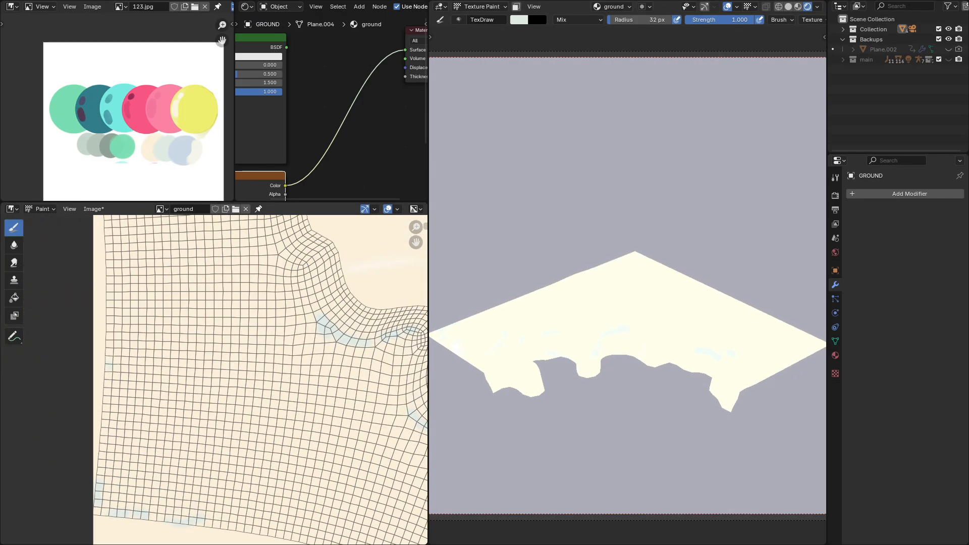
{"action": "scroll", "coordinate": [259, 309], "scroll_direction": "up", "scroll_amount": 3}
Step: Paint a soft pale blue band along the wavy shoreline of the ground texture with a 115 px brush
{"action": "key", "text": "s"}
{"action": "mouse_move", "coordinate": [260, 309]}
{"action": "left_mouse_down"}
{"action": "mouse_move", "coordinate": [302, 328]}
{"action": "mouse_move", "coordinate": [364, 384]}
{"action": "left_mouse_up"}
{"action": "scroll", "coordinate": [262, 313], "scroll_direction": "up", "scroll_amount": 2}
{"action": "key", "text": "f"}
{"action": "left_click", "coordinate": [252, 306]}
{"action": "scroll", "coordinate": [232, 290], "scroll_direction": "up", "scroll_amount": 4, "text": "shift"}
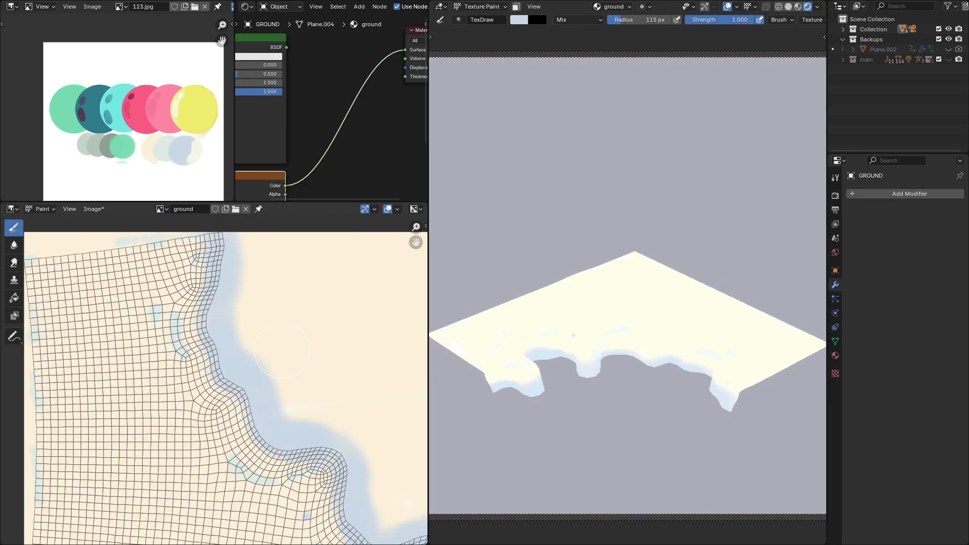
Step: Paint pale yellow patches across the sand and blend them with the Smear tool
{"action": "key", "text": "s"}
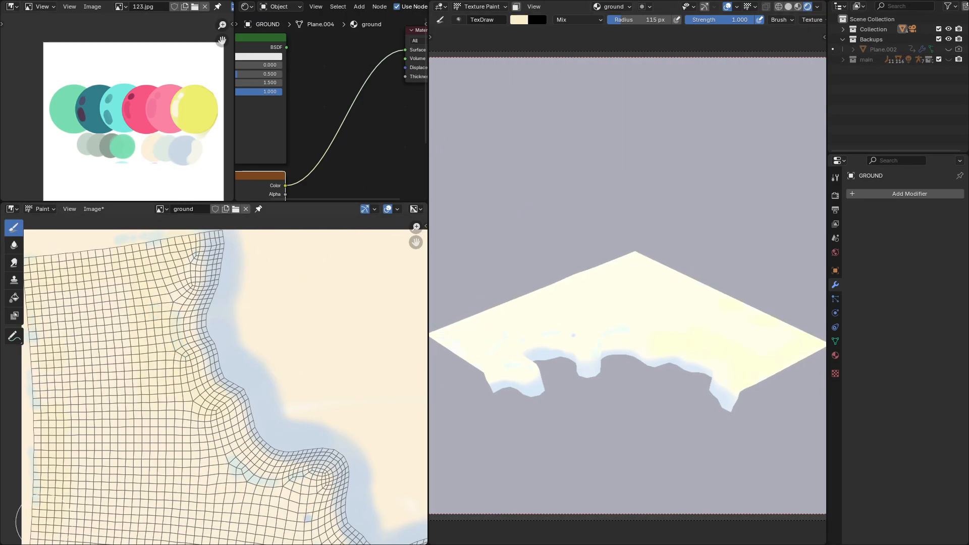
{"action": "scroll", "coordinate": [276, 331], "scroll_direction": "down", "scroll_amount": 2}
{"action": "key", "text": "shift+space"}
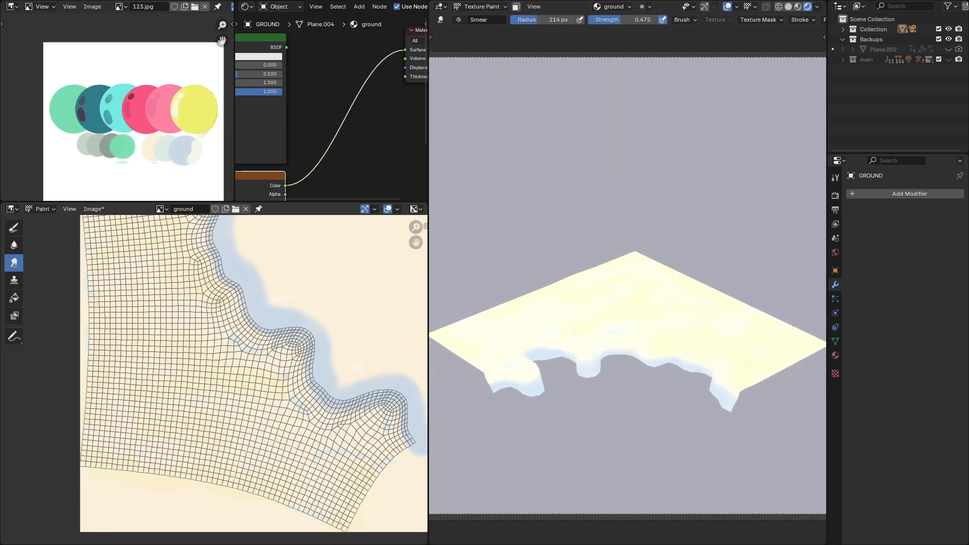
{"action": "scroll", "coordinate": [247, 353], "scroll_direction": "down", "scroll_amount": 2}
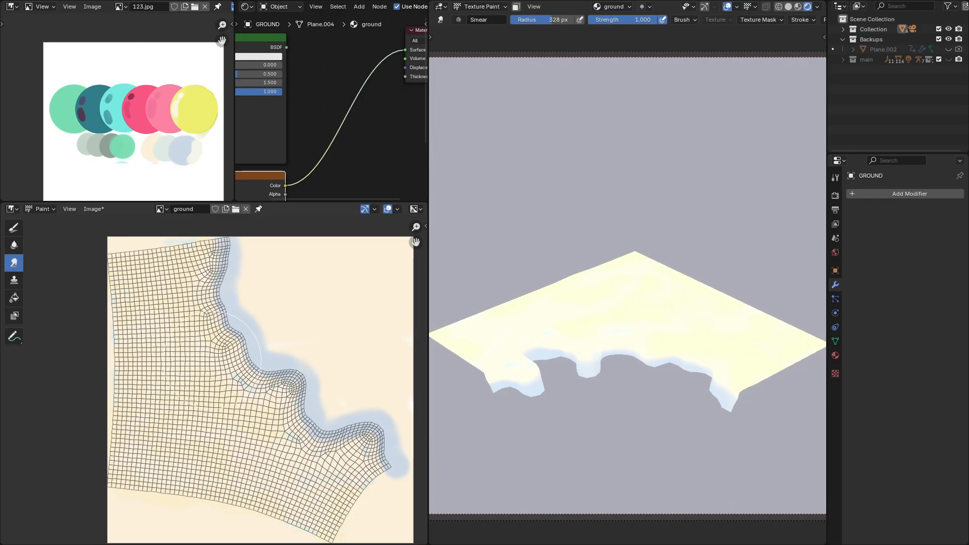
Step: Switch back to the Draw brush and paint a peach band along the shoreline with a 69 px radius
{"action": "key", "text": "shift+space"}
{"action": "key", "text": "f"}
{"action": "left_click", "coordinate": [247, 315]}
{"action": "scroll", "coordinate": [247, 353], "scroll_direction": "up", "scroll_amount": 3}
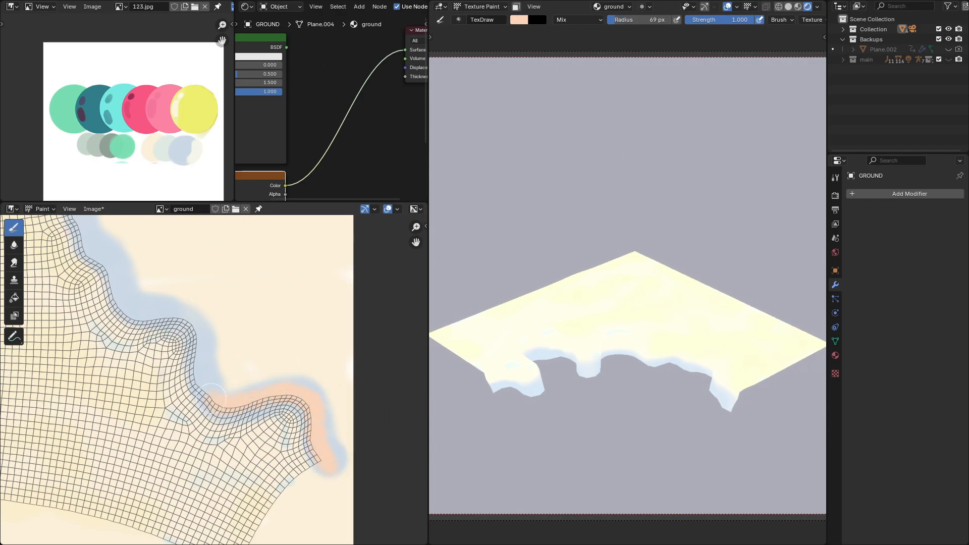
Step: Paint a wide green band along the outer edge of the shoreline with a 136 px brush
{"action": "key", "text": "s"}
{"action": "key", "text": "f"}
{"action": "mouse_move", "coordinate": [199, 283]}
{"action": "left_mouse_down"}
{"action": "mouse_move", "coordinate": [188, 361]}
{"action": "mouse_move", "coordinate": [206, 281]}
{"action": "left_mouse_up"}
{"action": "left_click", "coordinate": [206, 281]}
{"action": "left_click_drag", "start_coordinate": [197, 361], "coordinate": [308, 454]}
{"action": "middle_click_drag", "start_coordinate": [308, 454], "coordinate": [252, 393]}
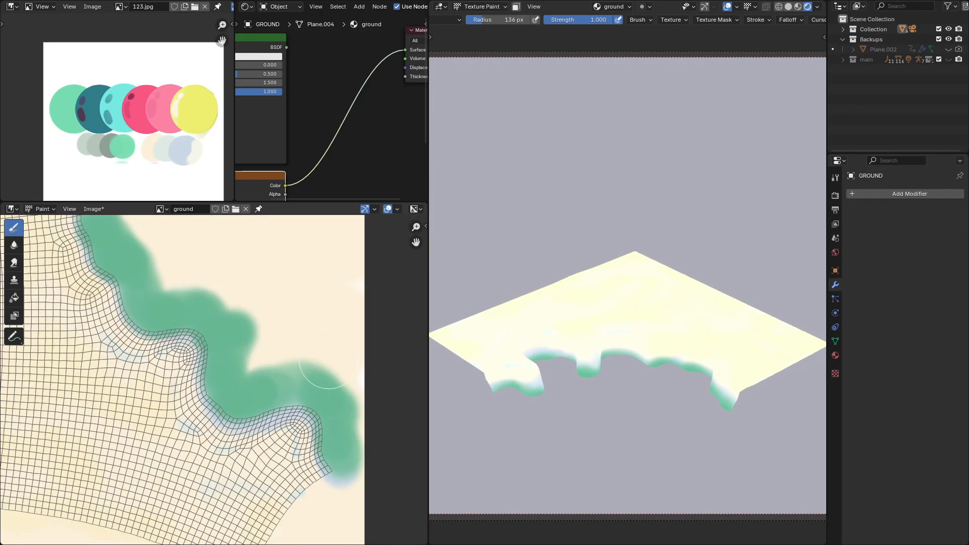
{"action": "left_click_drag", "start_coordinate": [252, 393], "coordinate": [343, 469]}
{"action": "middle_click_drag", "start_coordinate": [344, 469], "coordinate": [389, 500]}
Step: Reduce the brush radius to 25 px, extend the green along the shore's rim and undo the stray stroke
{"action": "key", "text": "f"}
{"action": "left_click", "coordinate": [168, 305]}
{"action": "middle_click_drag", "start_coordinate": [168, 306], "coordinate": [209, 411]}
{"action": "scroll", "coordinate": [617, 284], "scroll_direction": "up", "scroll_amount": 3}
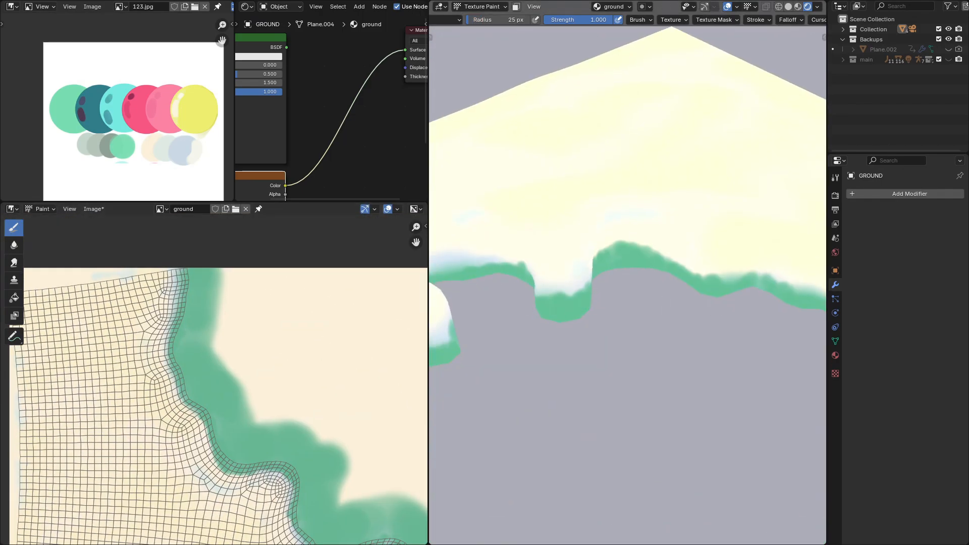
{"action": "scroll", "coordinate": [564, 175], "scroll_direction": "down", "scroll_amount": 2}
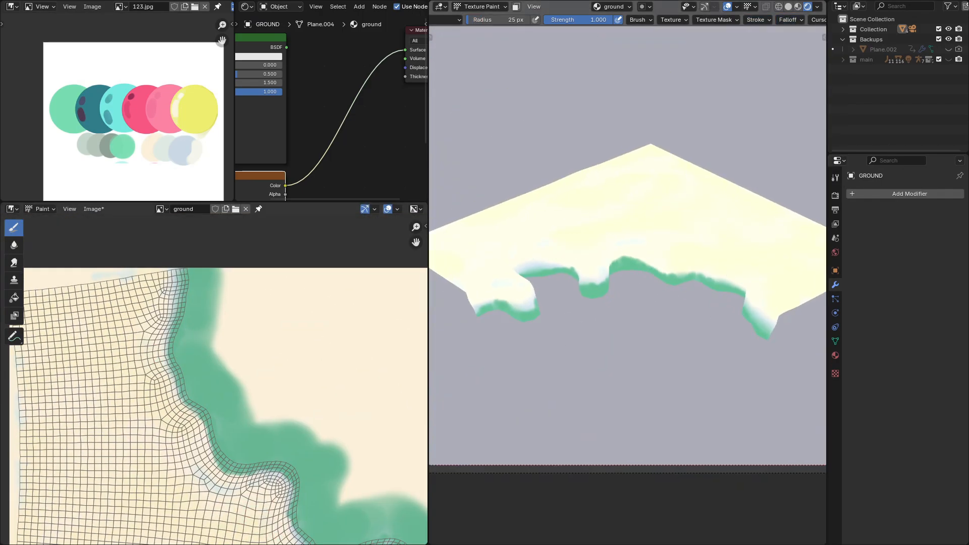
{"action": "left_click_drag", "start_coordinate": [141, 346], "coordinate": [164, 428]}
{"action": "key", "text": "ctrl+z"}
{"action": "scroll", "coordinate": [229, 383], "scroll_direction": "down", "scroll_amount": 1}
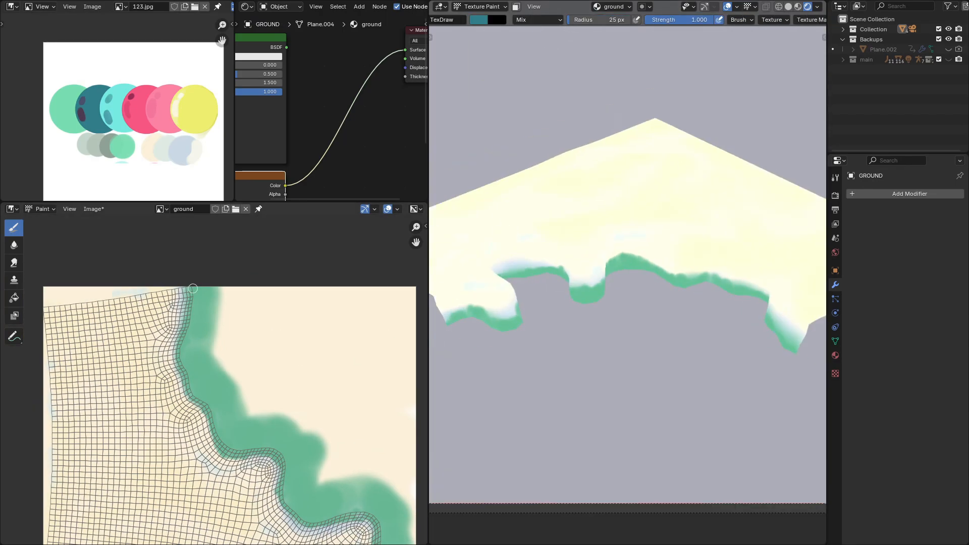
Step: Paint a dark teal band over the green along the whole shoreline and undo the last stroke
{"action": "left_click_drag", "start_coordinate": [198, 288], "coordinate": [194, 372]}
{"action": "middle_click_drag", "start_coordinate": [195, 372], "coordinate": [173, 243]}
{"action": "mouse_move", "coordinate": [172, 244]}
{"action": "left_mouse_down"}
{"action": "mouse_move", "coordinate": [255, 353]}
{"action": "mouse_move", "coordinate": [374, 427]}
{"action": "mouse_move", "coordinate": [370, 441]}
{"action": "left_mouse_up"}
{"action": "scroll", "coordinate": [606, 313], "scroll_direction": "up", "scroll_amount": 1}
{"action": "scroll", "coordinate": [563, 378], "scroll_direction": "down", "scroll_amount": 2}
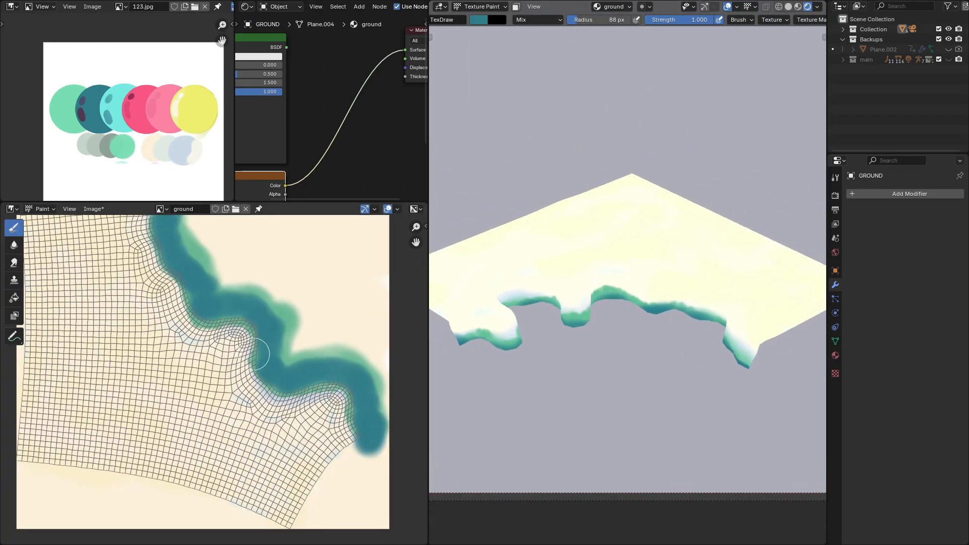
{"action": "key", "text": "ctrl+z"}
Step: Paint a thin light mint line along the inner rim of the teal shoreline with a 25 px brush
{"action": "scroll", "coordinate": [182, 319], "scroll_direction": "up", "scroll_amount": 2}
{"action": "key", "text": "f"}
{"action": "left_click", "coordinate": [172, 298]}
{"action": "left_click_drag", "start_coordinate": [177, 282], "coordinate": [281, 377]}
{"action": "middle_click_drag", "start_coordinate": [222, 293], "coordinate": [278, 323]}
{"action": "left_click_drag", "start_coordinate": [190, 224], "coordinate": [247, 308]}
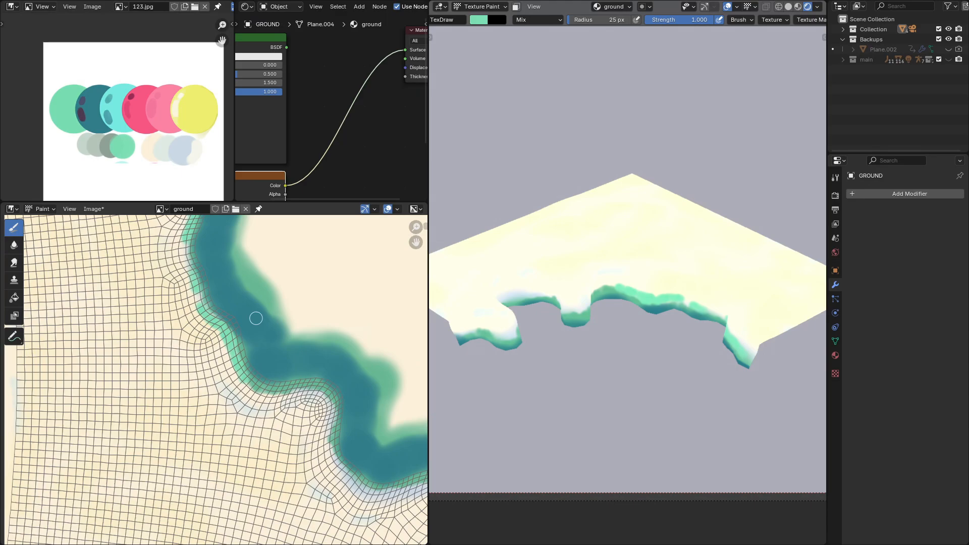
{"action": "mouse_move", "coordinate": [336, 348]}
{"action": "middle_mouse_down"}
{"action": "mouse_move", "coordinate": [277, 251]}
{"action": "mouse_move", "coordinate": [229, 209]}
{"action": "middle_mouse_up"}
{"action": "left_click_drag", "start_coordinate": [186, 270], "coordinate": [320, 360]}
Step: Touch up the mint shore edge directly on the ground mesh and set the brush radius to 51 px
{"action": "scroll", "coordinate": [664, 311], "scroll_direction": "up", "scroll_amount": 5}
{"action": "middle_click_drag", "start_coordinate": [718, 298], "coordinate": [629, 241], "text": "shift"}
{"action": "key", "text": "f"}
{"action": "left_click", "coordinate": [624, 242]}
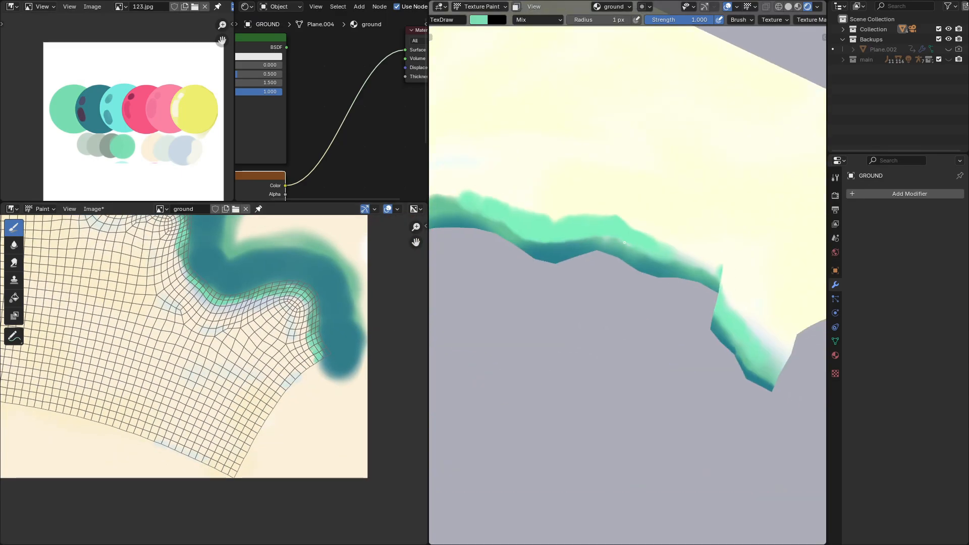
{"action": "scroll", "coordinate": [674, 256], "scroll_direction": "down", "scroll_amount": 6}
{"action": "left_click_drag", "start_coordinate": [586, 212], "coordinate": [590, 215]}
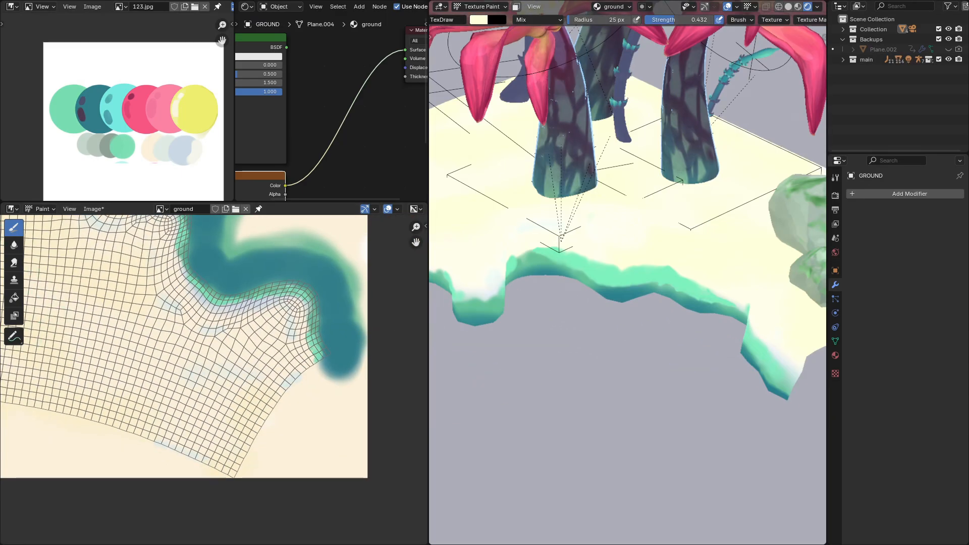
{"action": "key", "text": "f"}
{"action": "left_click", "coordinate": [614, 274]}
{"action": "scroll", "coordinate": [633, 286], "scroll_direction": "down", "scroll_amount": 3}
{"action": "middle_click_drag", "start_coordinate": [589, 285], "coordinate": [643, 291], "text": "shift"}
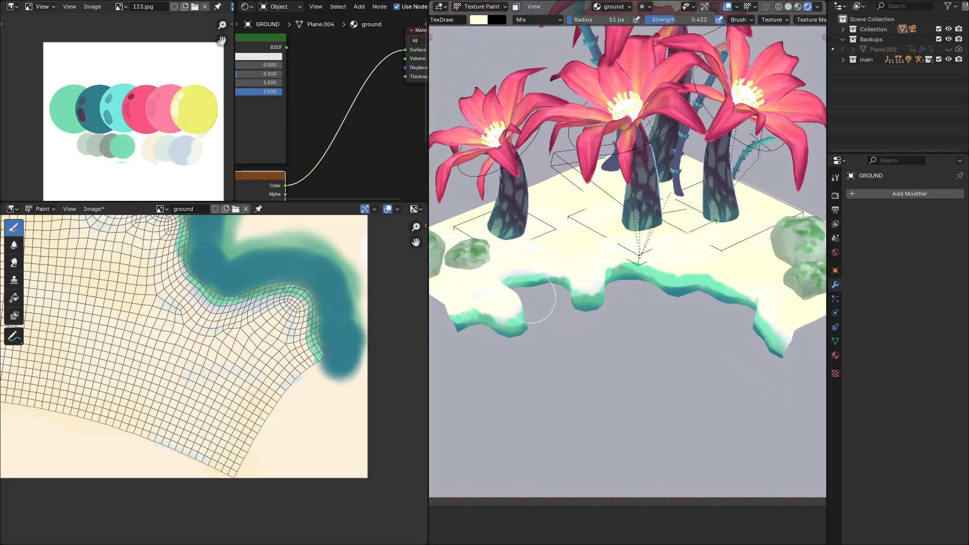
{"action": "scroll", "coordinate": [325, 109], "scroll_direction": "down", "scroll_amount": 5}
{"action": "key", "text": "shift+a"}
{"action": "left_click", "coordinate": [361, 123]}
{"action": "type", "text": "am"}
{"action": "key", "text": "Return"}
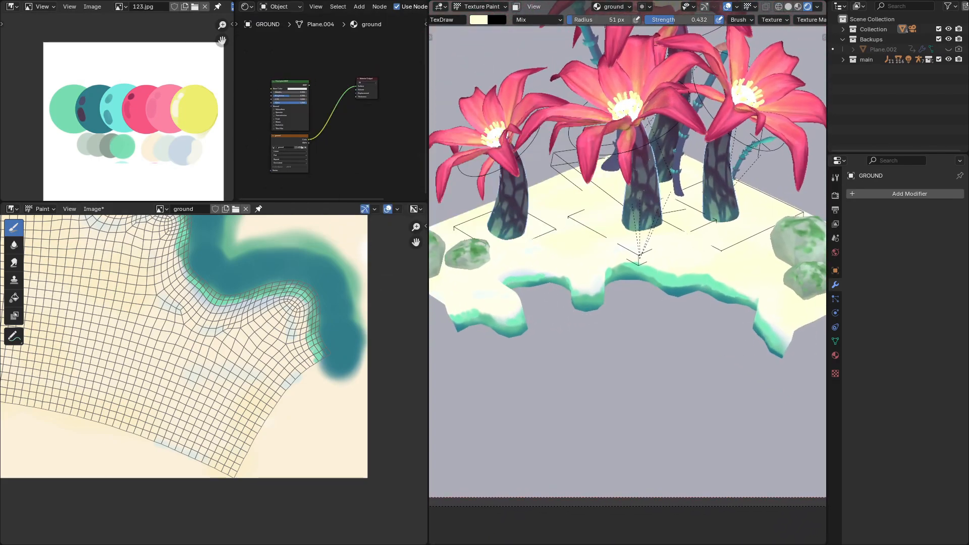
{"action": "left_click", "coordinate": [330, 139]}
{"action": "key", "text": "shift+a"}
{"action": "left_click", "coordinate": [382, 111]}
{"action": "key", "text": "Escape"}
{"action": "key", "text": "x"}
Step: Place the ground image texture before the Principled BSDF and link its color to Base Color and Emission Color
{"action": "left_click_drag", "start_coordinate": [290, 136], "coordinate": [275, 83]}
{"action": "scroll", "coordinate": [297, 81], "scroll_direction": "up", "scroll_amount": 6}
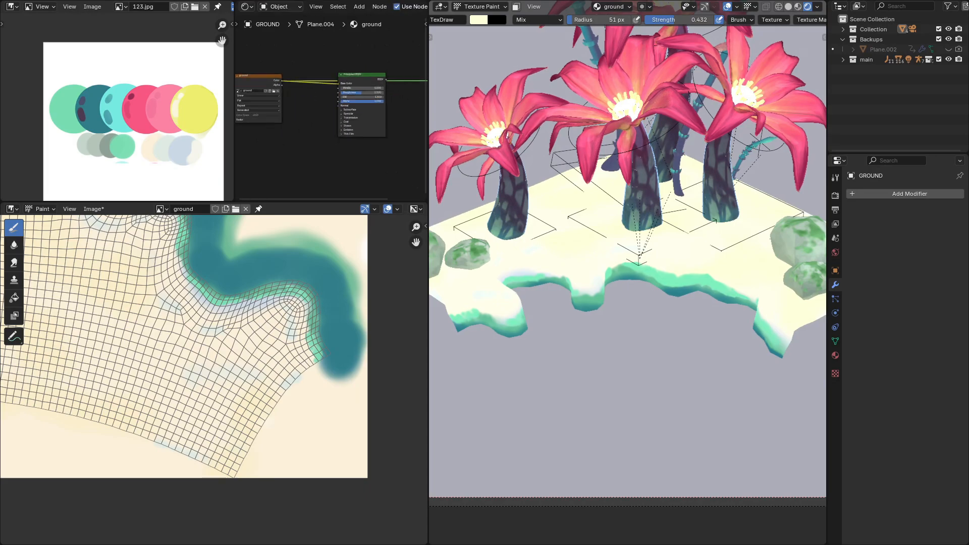
{"action": "left_click_drag", "start_coordinate": [291, 116], "coordinate": [385, 151]}
{"action": "key", "text": "Escape"}
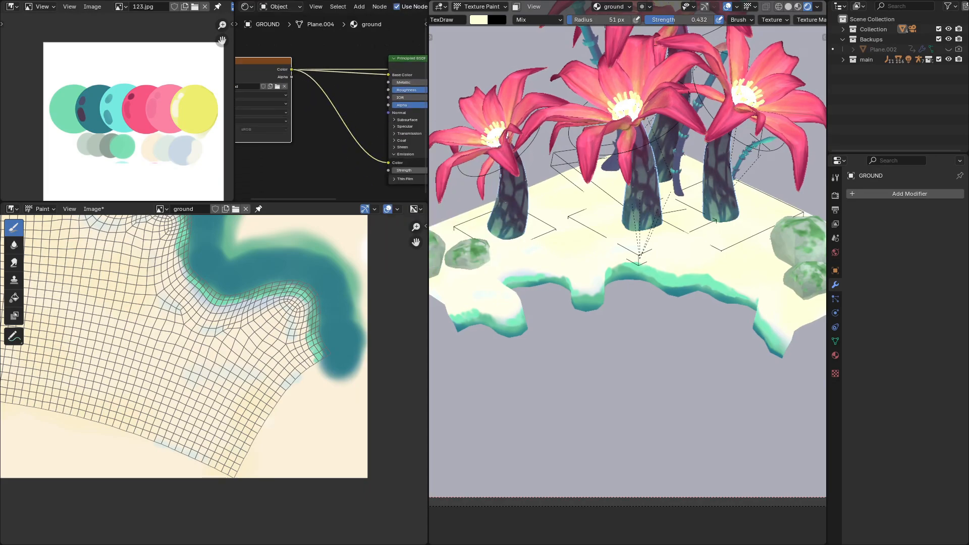
Step: Try emission strengths of 1 and 0.7 on the ground's Principled BSDF, followed by a lower one
{"action": "middle_click_drag", "start_coordinate": [406, 170], "coordinate": [326, 177]}
{"action": "key", "text": "Return"}
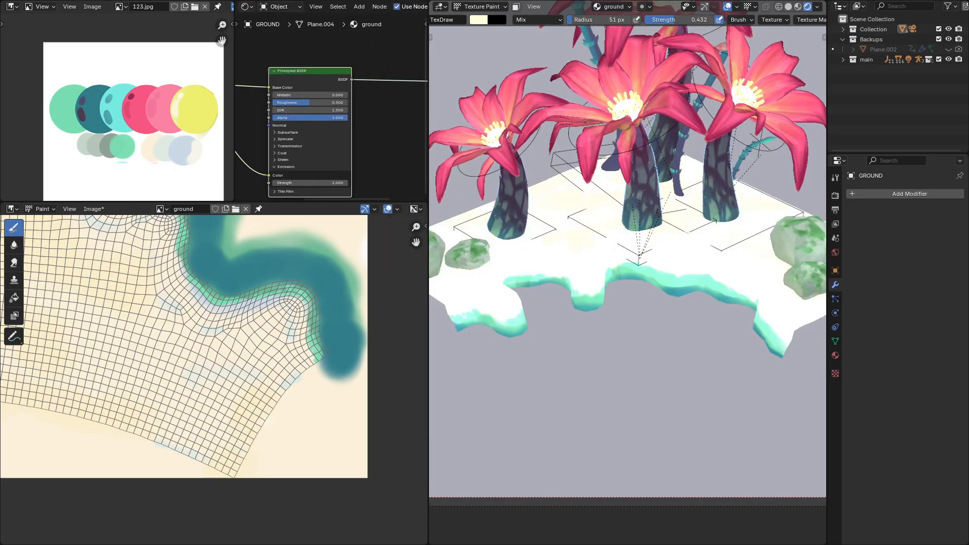
{"action": "type", "text": "0.7"}
{"action": "key", "text": "Return"}
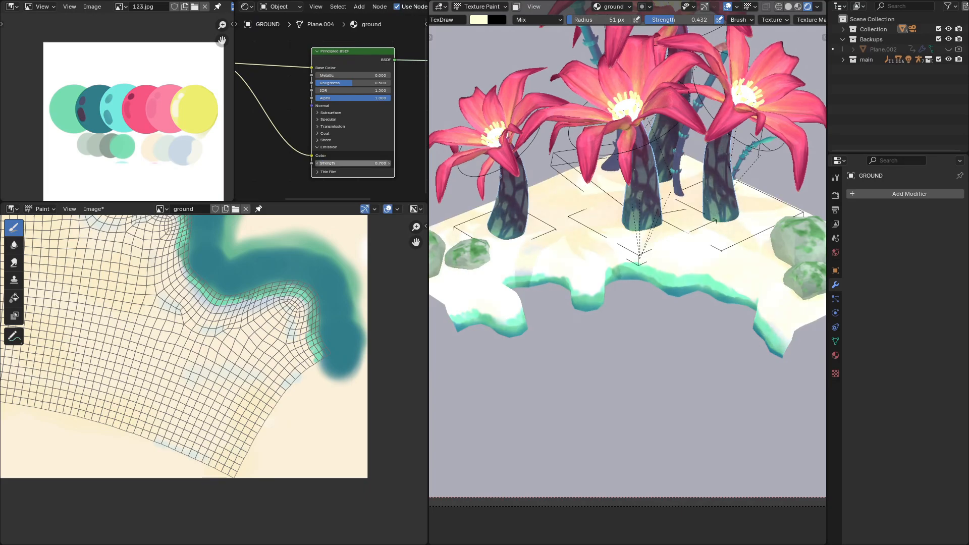
{"action": "scroll", "coordinate": [700, 235], "scroll_direction": "down", "scroll_amount": 4}
{"action": "scroll", "coordinate": [706, 242], "scroll_direction": "up", "scroll_amount": 4}
{"action": "left_click_drag", "start_coordinate": [356, 163], "coordinate": [336, 163]}
{"action": "scroll", "coordinate": [628, 262], "scroll_direction": "down", "scroll_amount": 3}
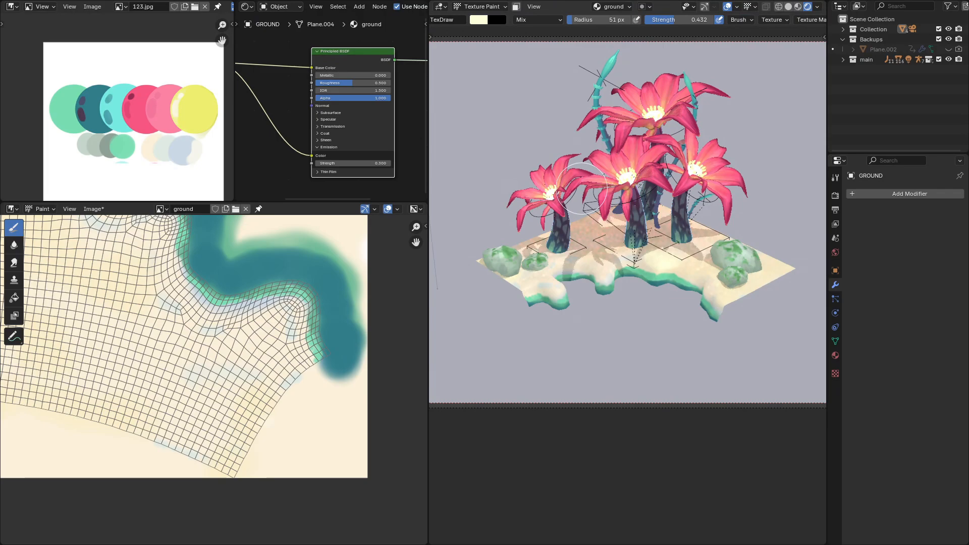
Step: Test the ground's emission strength at 1 and settle on 0.6
{"action": "scroll", "coordinate": [353, 167], "scroll_direction": "up", "scroll_amount": 4}
{"action": "left_click", "coordinate": [356, 183]}
{"action": "type", "text": "1"}
{"action": "key", "text": "Return"}
{"action": "left_click", "coordinate": [356, 183]}
{"action": "type", "text": "0"}
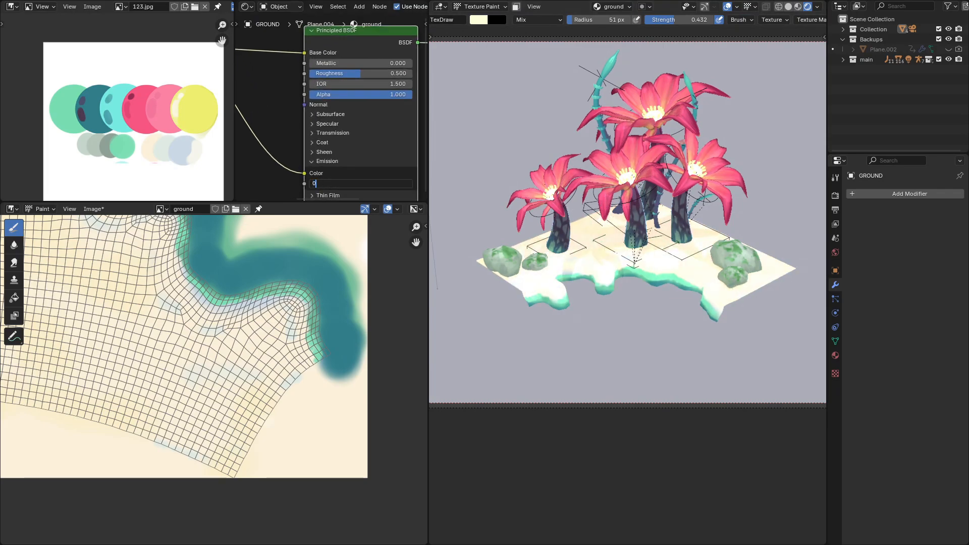
{"action": "type", "text": ".6"}
{"action": "key", "text": "Return"}
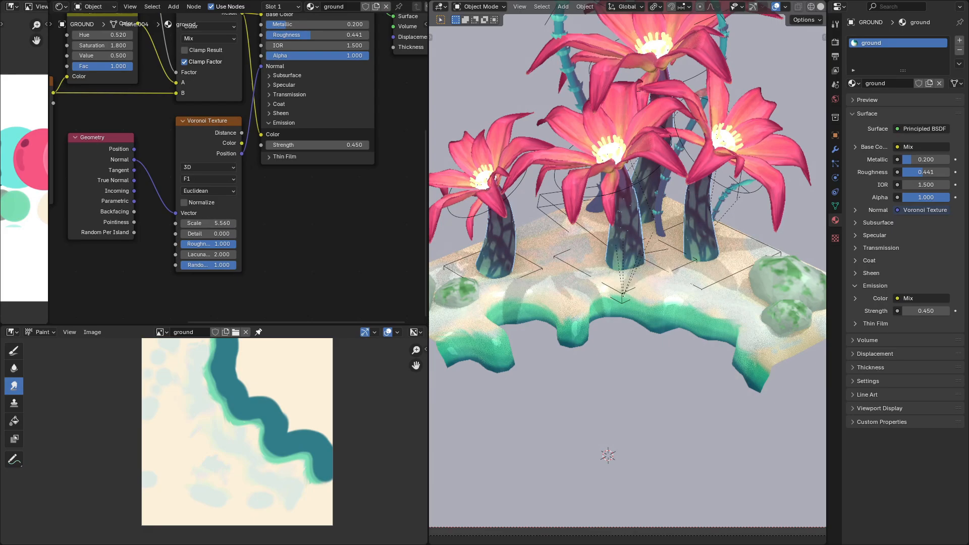
Step: Lower the water plane about 0.12 m along the Z axis
{"action": "scroll", "coordinate": [627, 262], "scroll_direction": "down", "scroll_amount": 3}
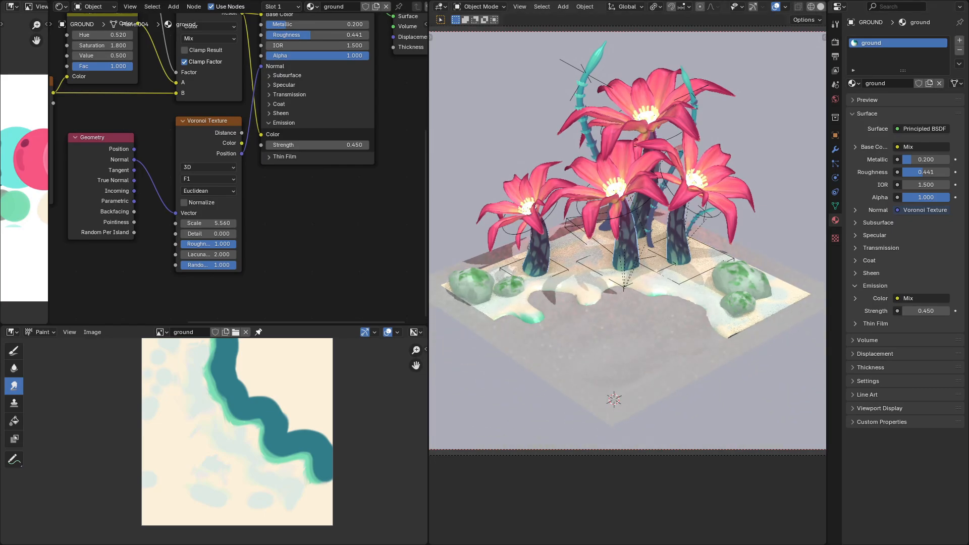
{"action": "left_click", "coordinate": [624, 343]}
{"action": "scroll", "coordinate": [627, 323], "scroll_direction": "up", "scroll_amount": 5}
{"action": "key", "text": "g"}
{"action": "key", "text": "z"}
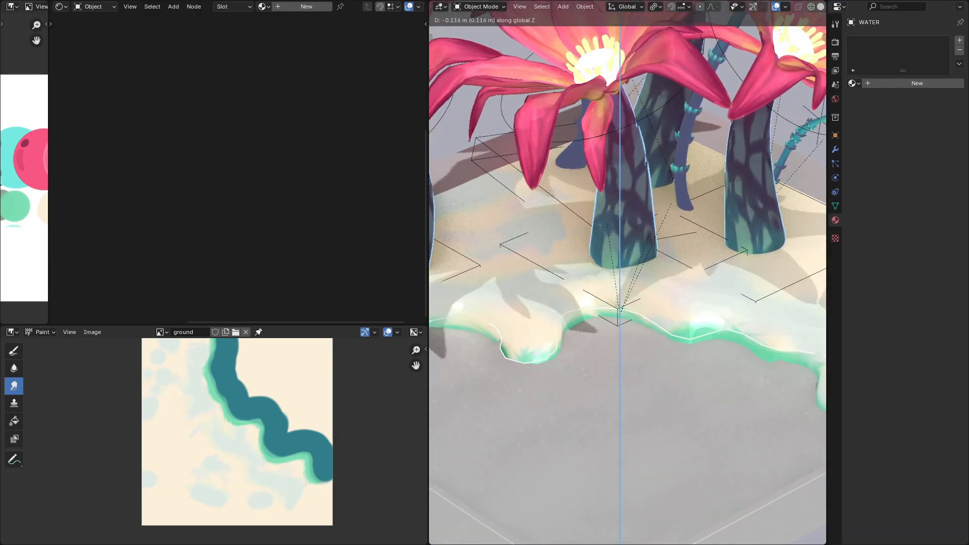
{"action": "key", "text": "Return"}
{"action": "scroll", "coordinate": [627, 282], "scroll_direction": "down", "scroll_amount": 6}
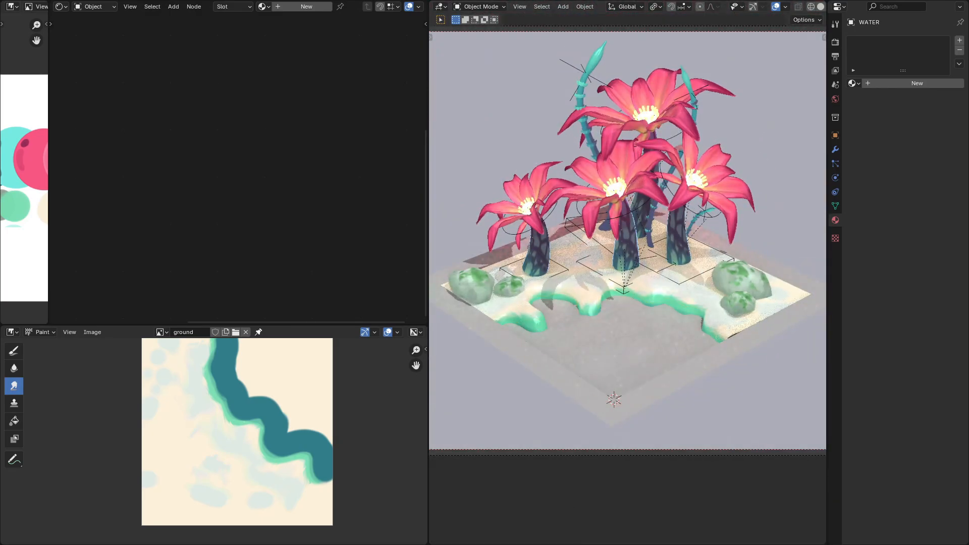
Step: Assign the inside material to the square border frame, make it a separate copy and rename it border
{"action": "left_click", "coordinate": [570, 384]}
{"action": "left_click", "coordinate": [264, 7]}
{"action": "left_click", "coordinate": [278, 32]}
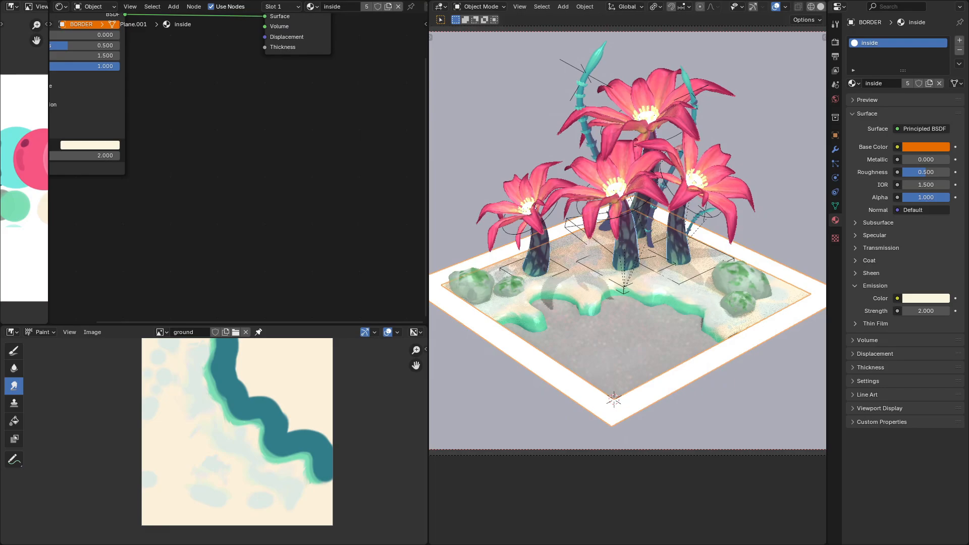
{"action": "left_click", "coordinate": [366, 6]}
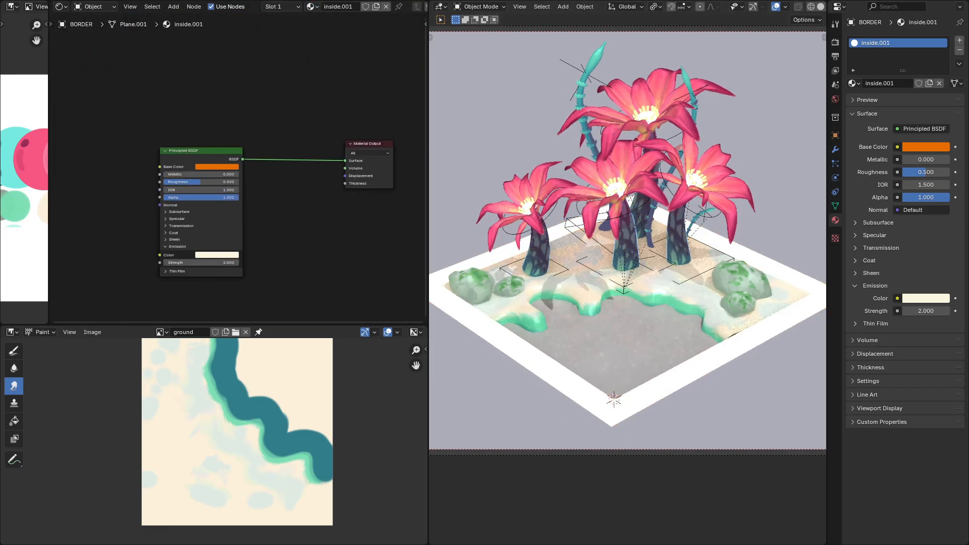
{"action": "left_click", "coordinate": [209, 151]}
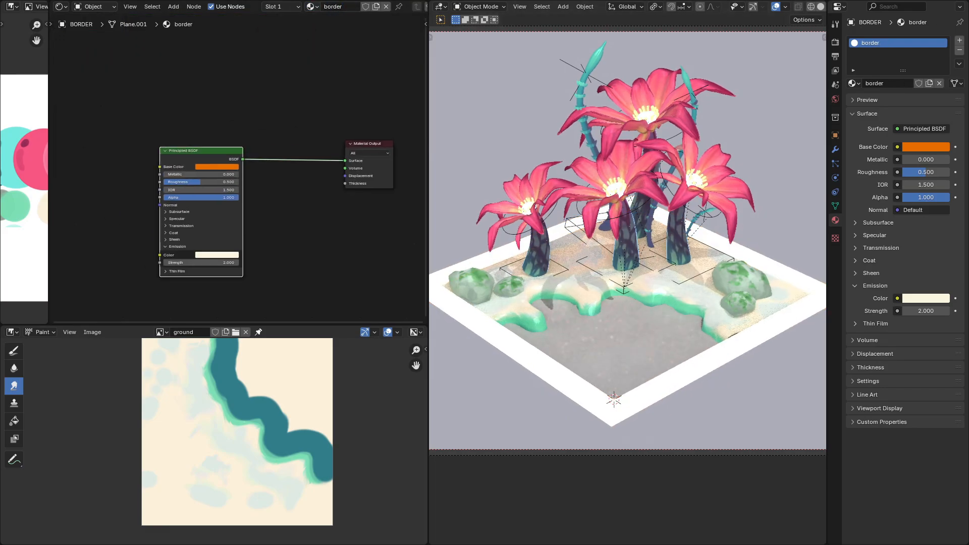
Step: Replace the border material's Principled BSDF with an RGB node connected to the Material Output's Surface
{"action": "key", "text": "x"}
{"action": "left_click_drag", "start_coordinate": [345, 160], "coordinate": [157, 154]}
{"action": "type", "text": "rgb"}
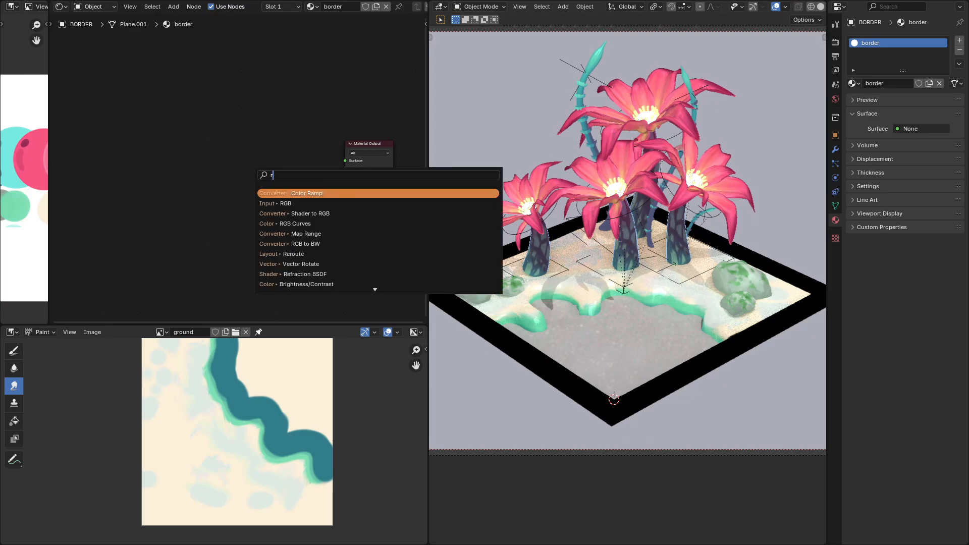
{"action": "key", "text": "Return"}
Step: Enlarge the palette image and node editor areas and sample the palette's pale cream as the border's RGB colour
{"action": "left_click_drag", "start_coordinate": [49, 202], "coordinate": [121, 202]}
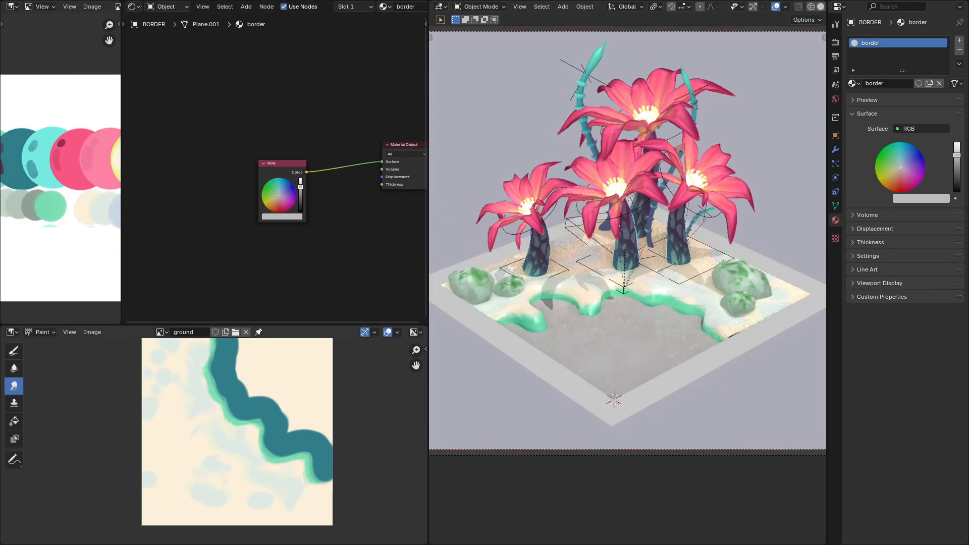
{"action": "left_click_drag", "start_coordinate": [252, 325], "coordinate": [253, 404]}
{"action": "left_click", "coordinate": [282, 256]}
{"action": "left_click", "coordinate": [330, 225]}
{"action": "left_click", "coordinate": [87, 247]}
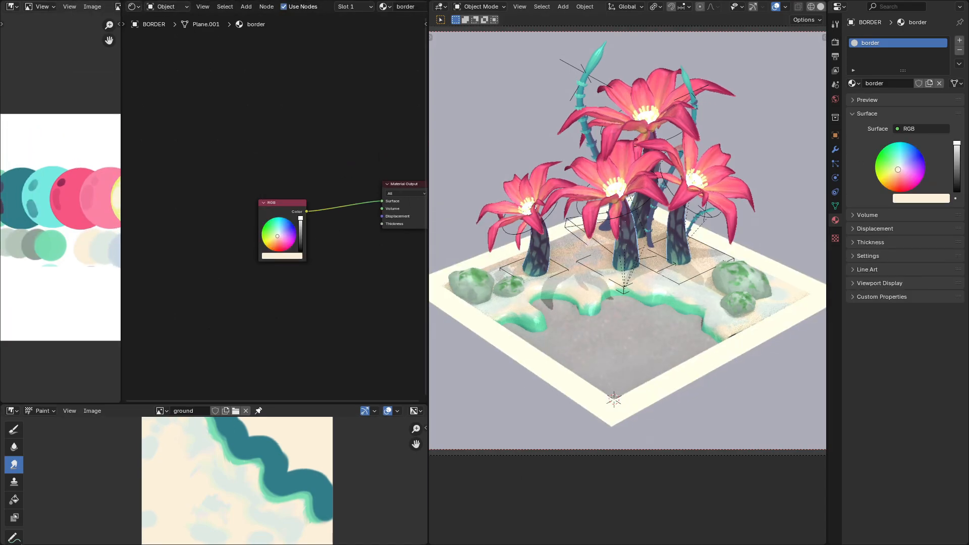
Step: Try the scene's grey-violet background colour on the border, followed by a pale pinkish beige
{"action": "scroll", "coordinate": [283, 253], "scroll_direction": "up", "scroll_amount": 4}
{"action": "left_click", "coordinate": [285, 273]}
{"action": "left_click", "coordinate": [352, 232]}
{"action": "left_click", "coordinate": [465, 212]}
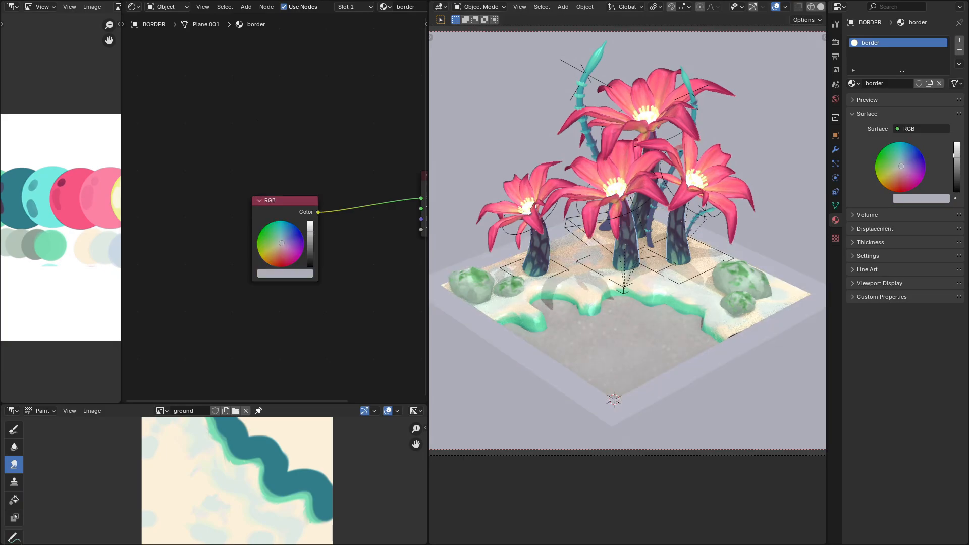
{"action": "left_click", "coordinate": [285, 273]}
{"action": "left_click_drag", "start_coordinate": [353, 148], "coordinate": [352, 140]}
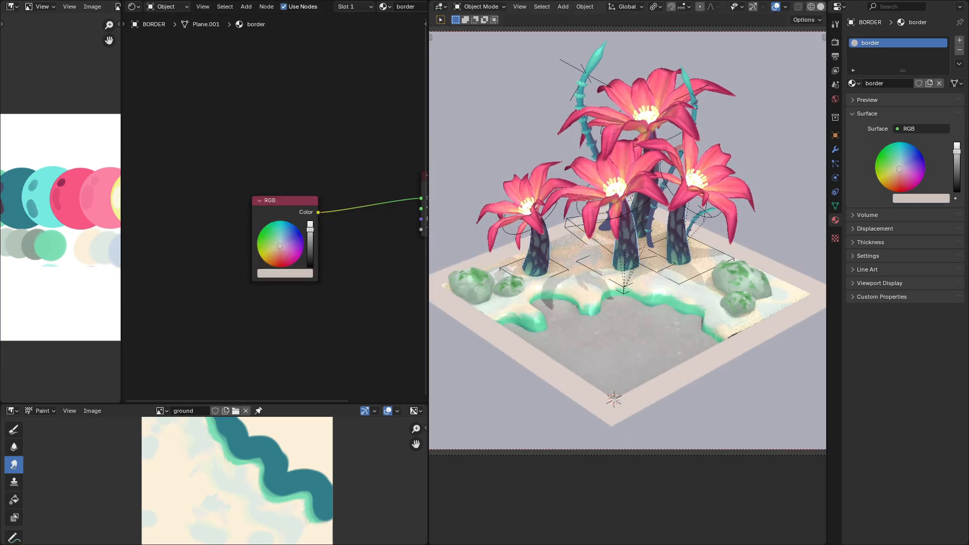
Step: Sample the turquoise swatch from the palette image as the border's RGB colour
{"action": "left_click", "coordinate": [285, 273]}
{"action": "left_click", "coordinate": [351, 231]}
{"action": "left_click", "coordinate": [49, 198]}
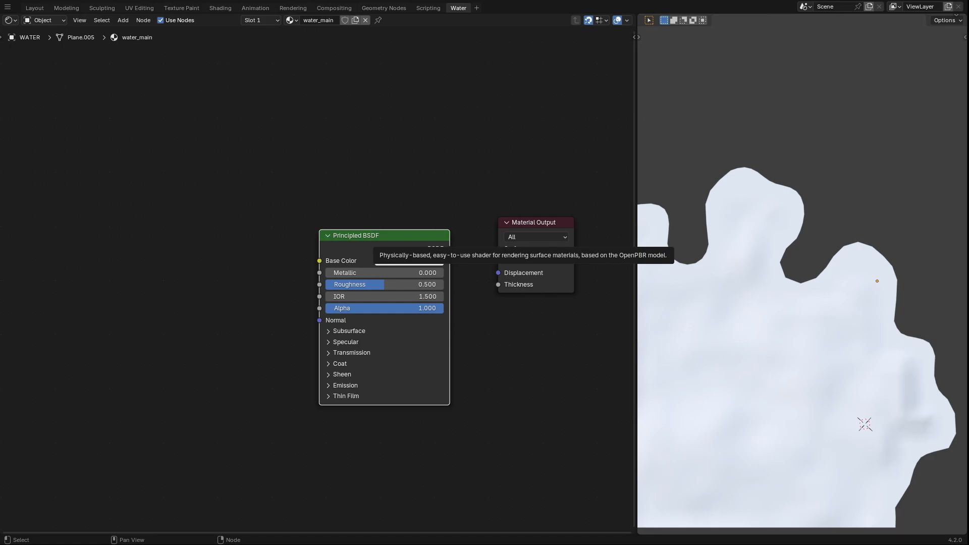
Step: Delete the Principled BSDF from the water_main material and add a Color Ramp node in its place
{"action": "key", "text": "x"}
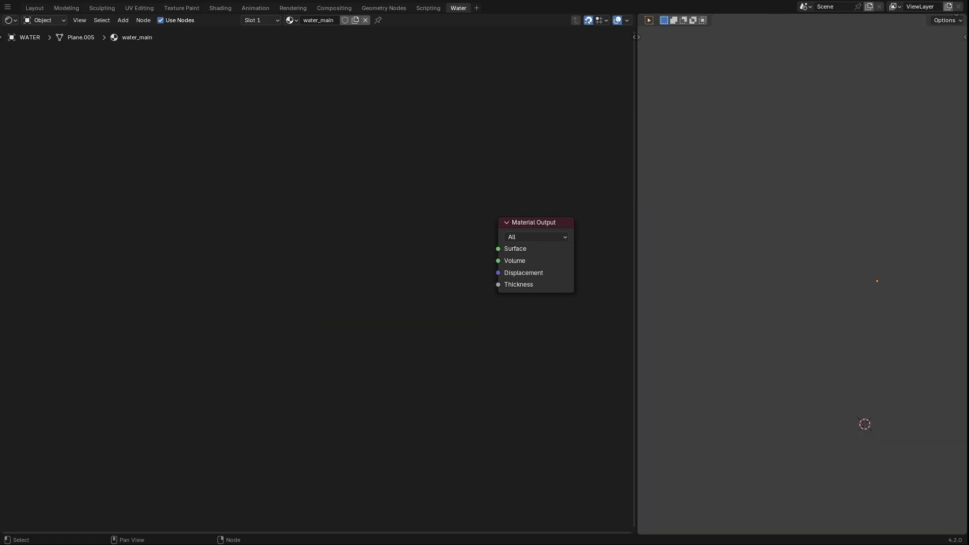
{"action": "left_click_drag", "start_coordinate": [498, 248], "coordinate": [396, 246]}
{"action": "type", "text": "color"}
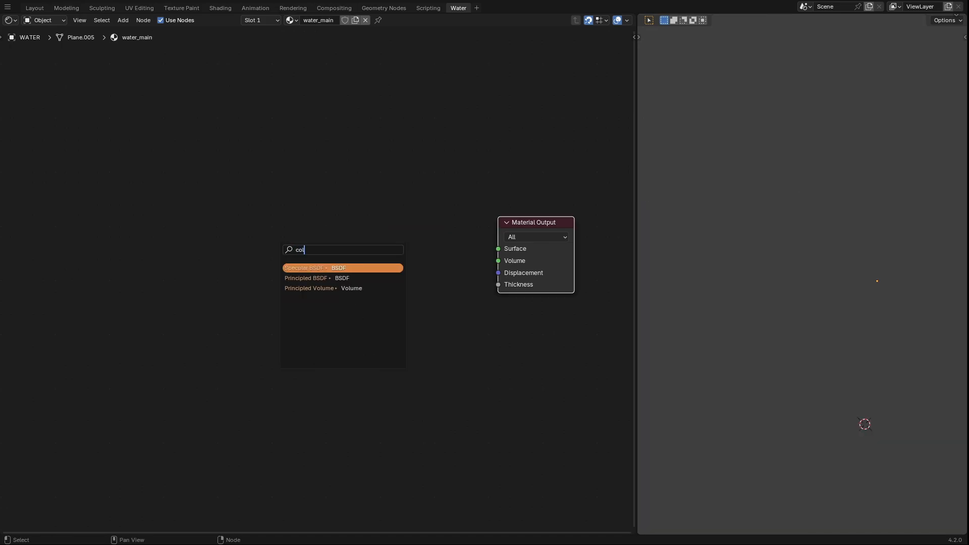
{"action": "key", "text": "shift+a"}
{"action": "left_click", "coordinate": [401, 249]}
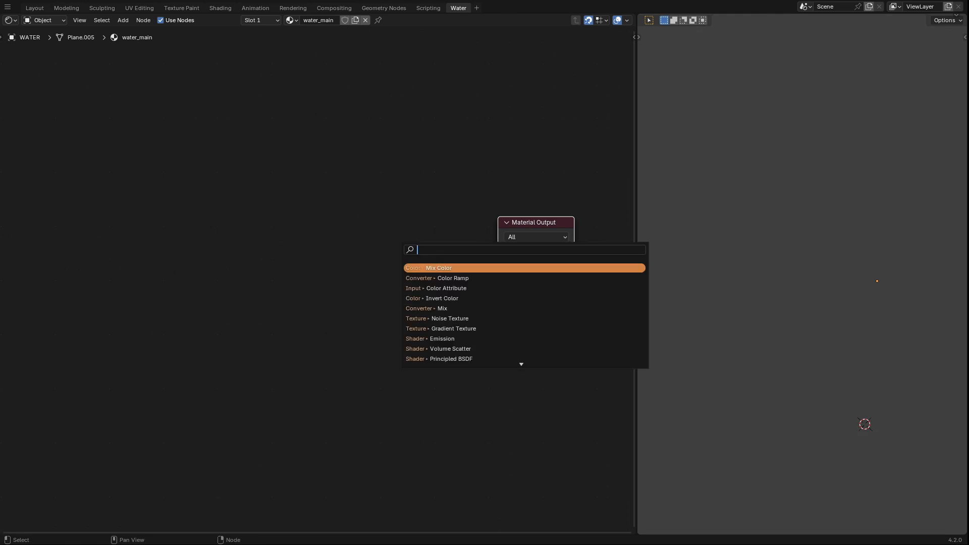
{"action": "left_click", "coordinate": [403, 277]}
{"action": "left_click", "coordinate": [403, 267]}
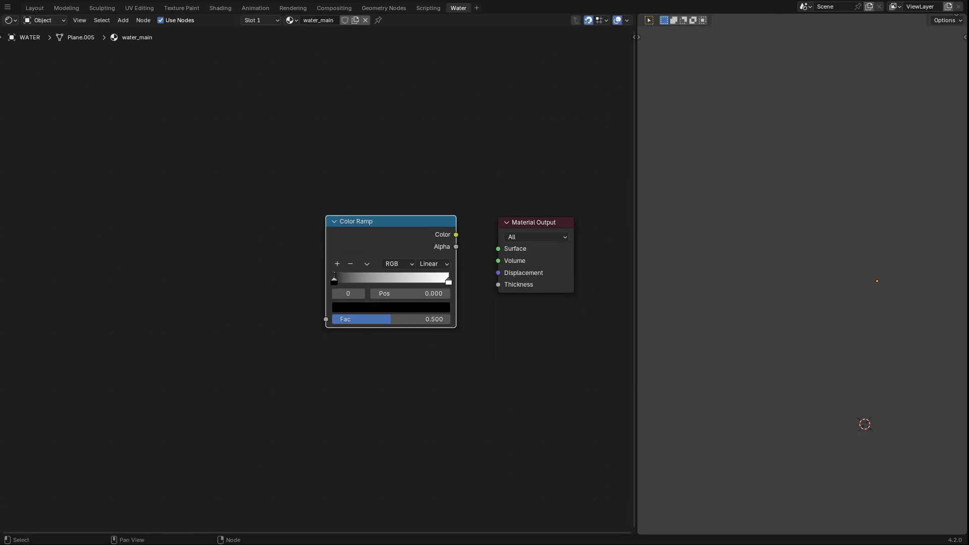
Step: Add a Color Attribute node beside the Color Ramp and connect the ramp's Color output to the Material Output's Surface
{"action": "key", "text": "shift+a"}
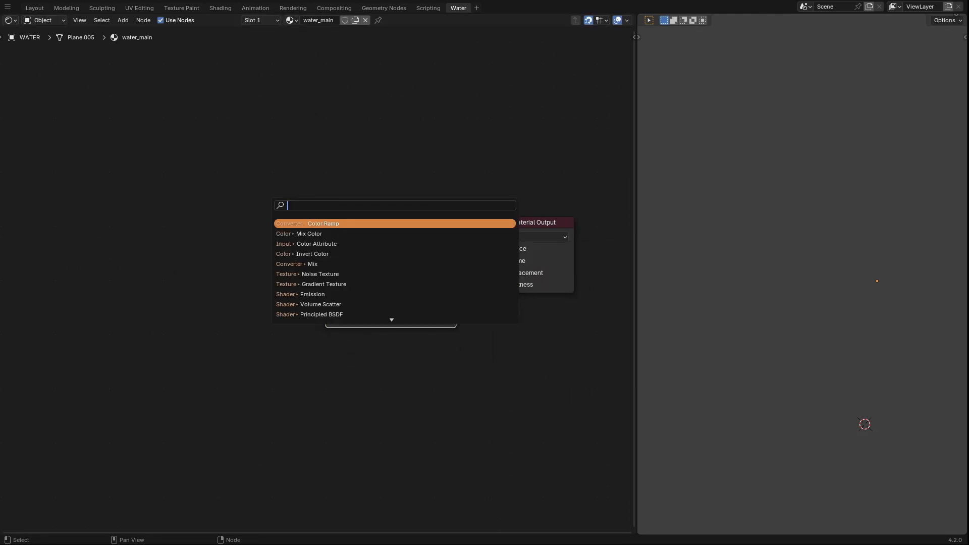
{"action": "type", "text": "color"}
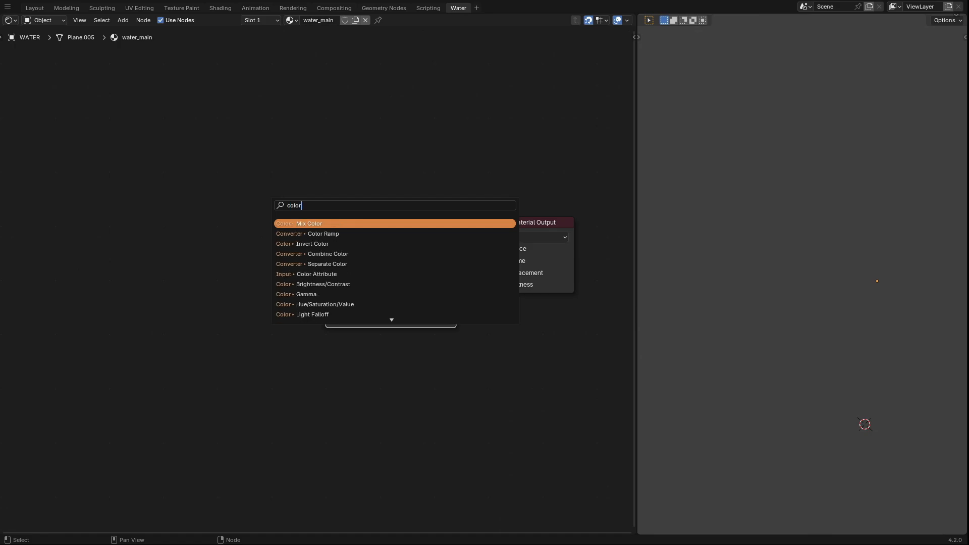
{"action": "type", "text": "f"}
{"action": "key", "text": "BackSpace"}
{"action": "key", "text": "Down"}
{"action": "key", "text": "Down"}
{"action": "key", "text": "Down"}
{"action": "key", "text": "Down"}
{"action": "key", "text": "Down"}
{"action": "key", "text": "Return"}
{"action": "key", "text": "Return"}
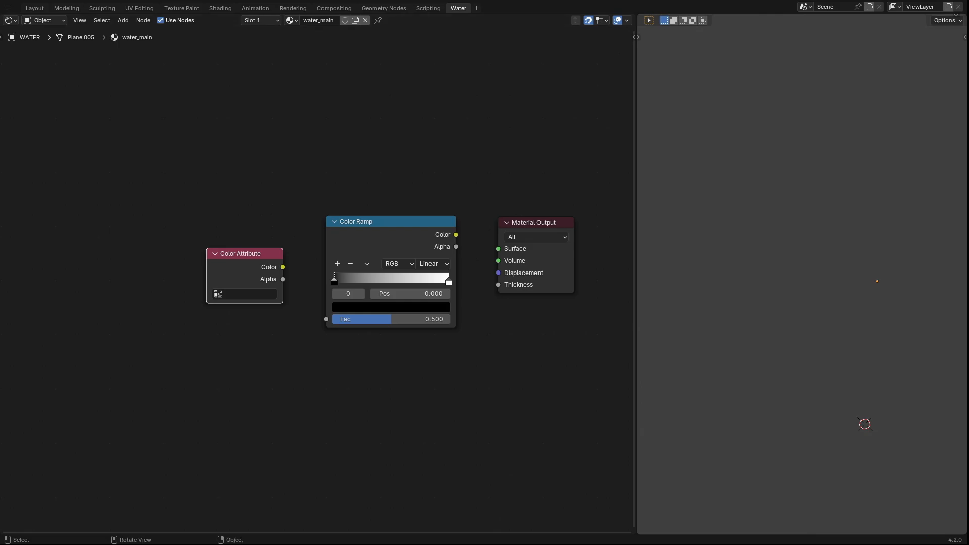
{"action": "left_click_drag", "start_coordinate": [456, 234], "coordinate": [498, 248]}
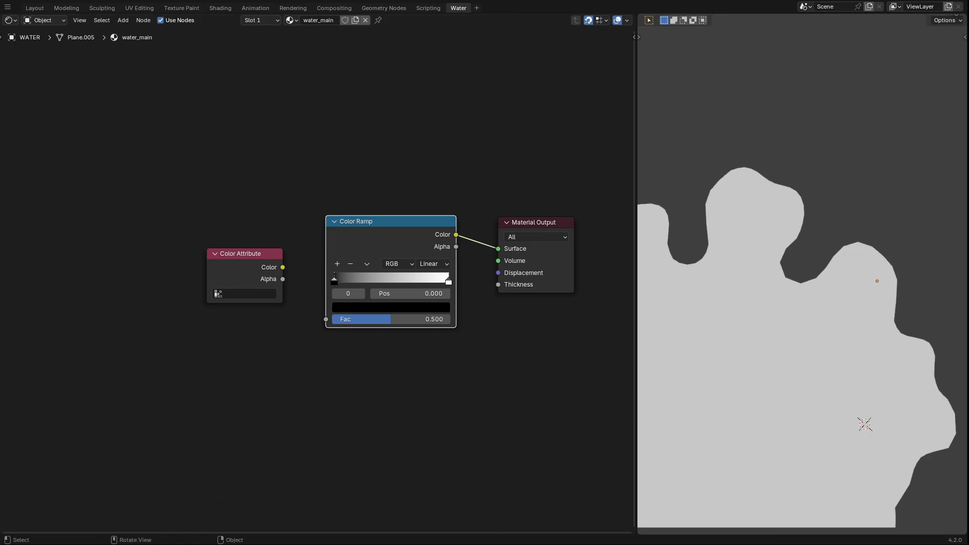
Step: Split the 3D viewport vertically and turn the new area into a Properties editor
{"action": "left_click_drag", "start_coordinate": [966, 15], "coordinate": [782, 30]}
{"action": "left_click", "coordinate": [956, 15]}
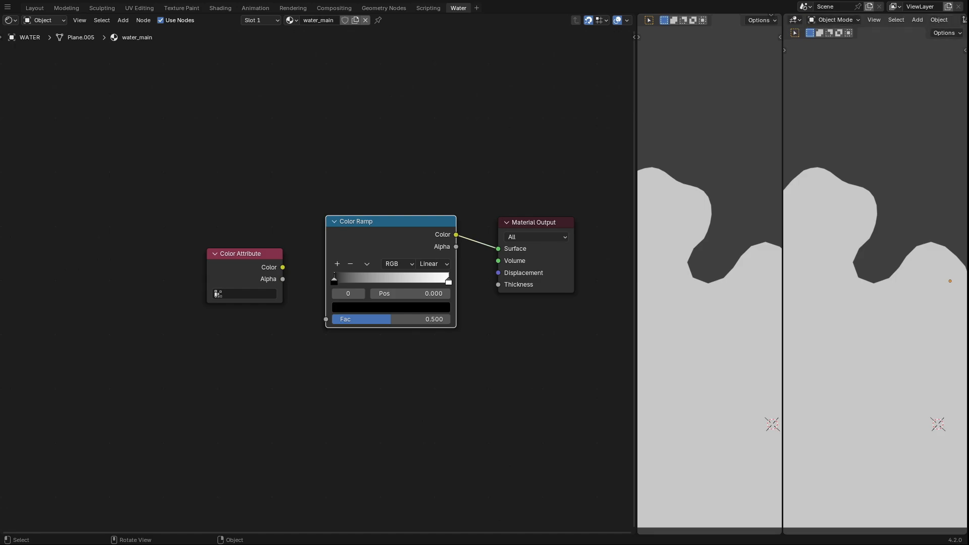
{"action": "left_click", "coordinate": [795, 20]}
{"action": "left_click", "coordinate": [746, 58]}
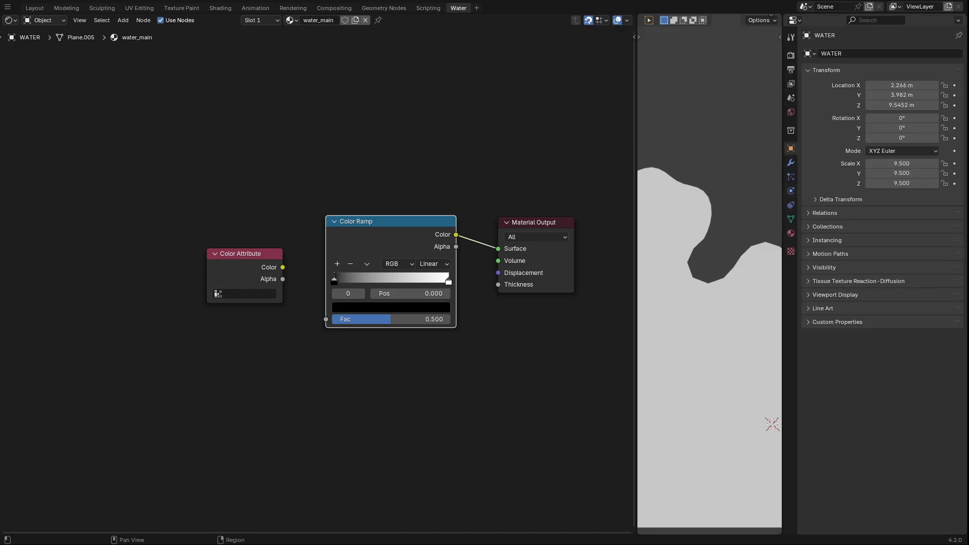
Step: Add a second colour attribute named Color to the WATER mesh, with Vertex domain, Color data type and a light grey of value 0.713
{"action": "left_click", "coordinate": [791, 219]}
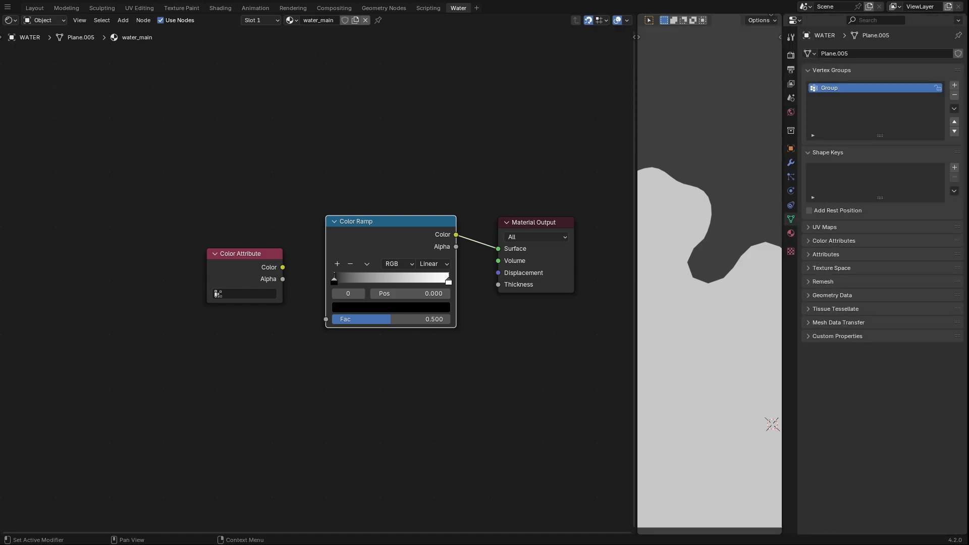
{"action": "left_click", "coordinate": [834, 240]}
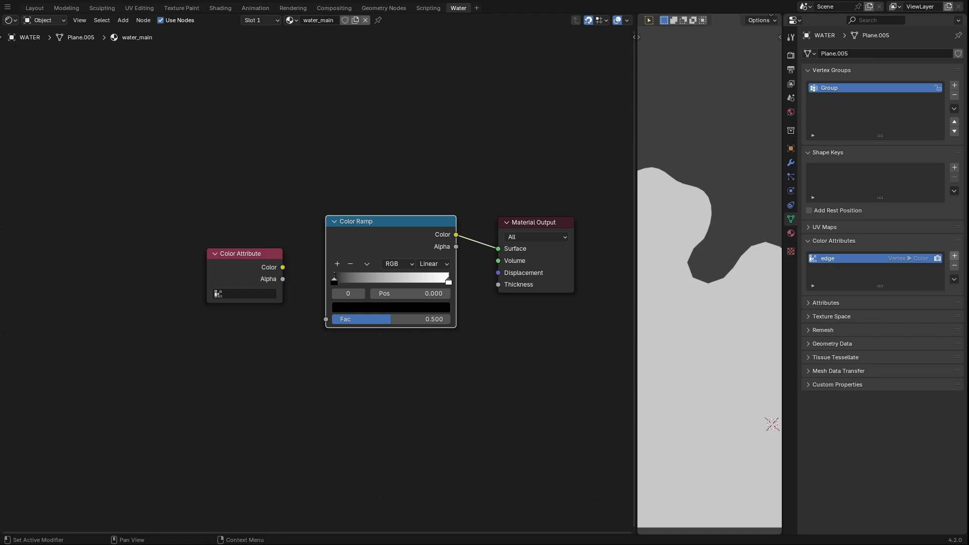
{"action": "left_click", "coordinate": [954, 256]}
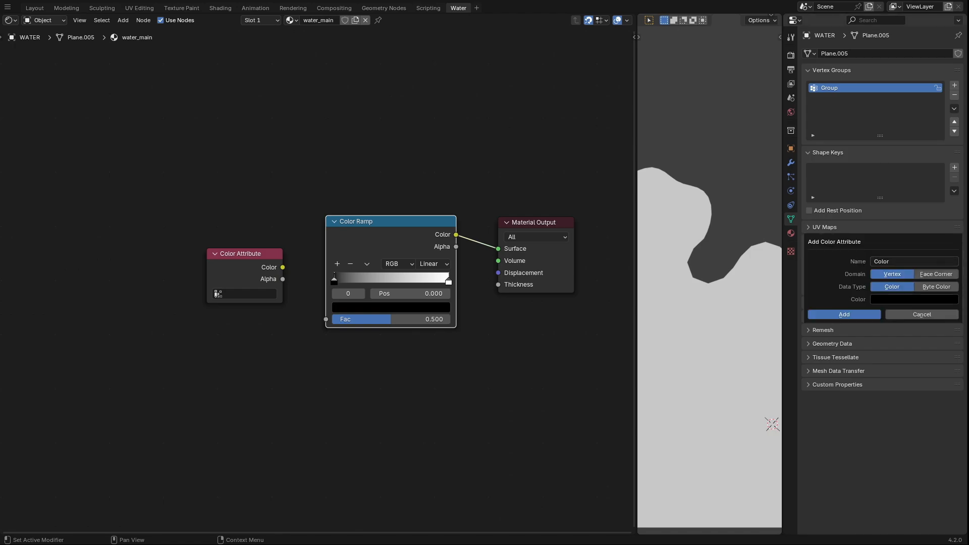
{"action": "left_click", "coordinate": [914, 299]}
{"action": "left_click_drag", "start_coordinate": [950, 217], "coordinate": [951, 151]}
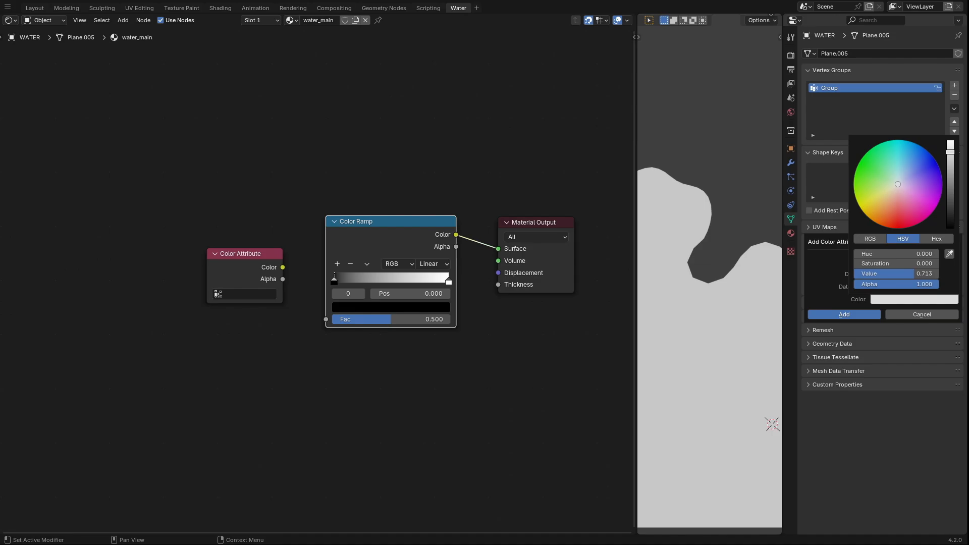
{"action": "left_click", "coordinate": [844, 314]}
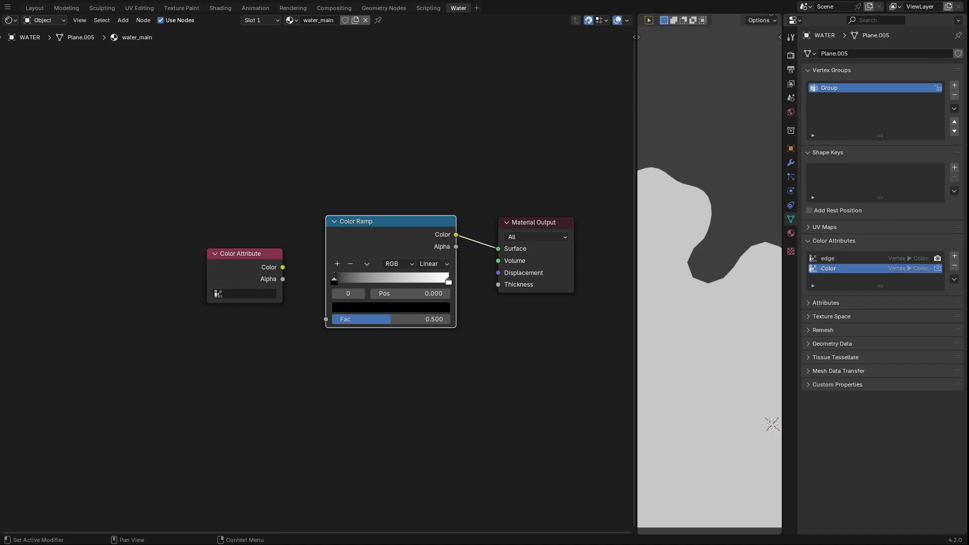
Step: Return to the WATER mesh data properties and widen the 3D viewport by narrowing the properties area and node editor
{"action": "left_click", "coordinate": [790, 163]}
{"action": "left_click", "coordinate": [790, 233]}
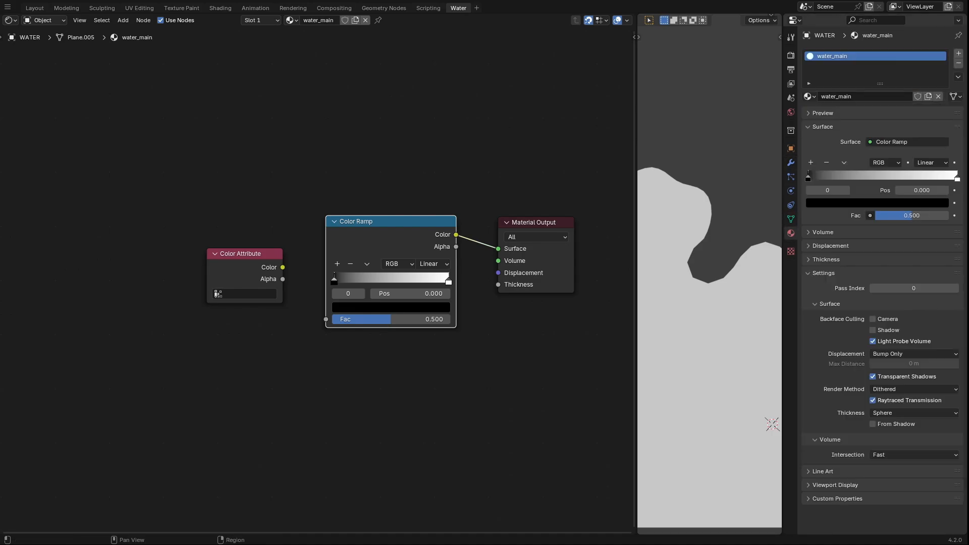
{"action": "left_click", "coordinate": [791, 219]}
{"action": "left_click_drag", "start_coordinate": [782, 228], "coordinate": [871, 227]}
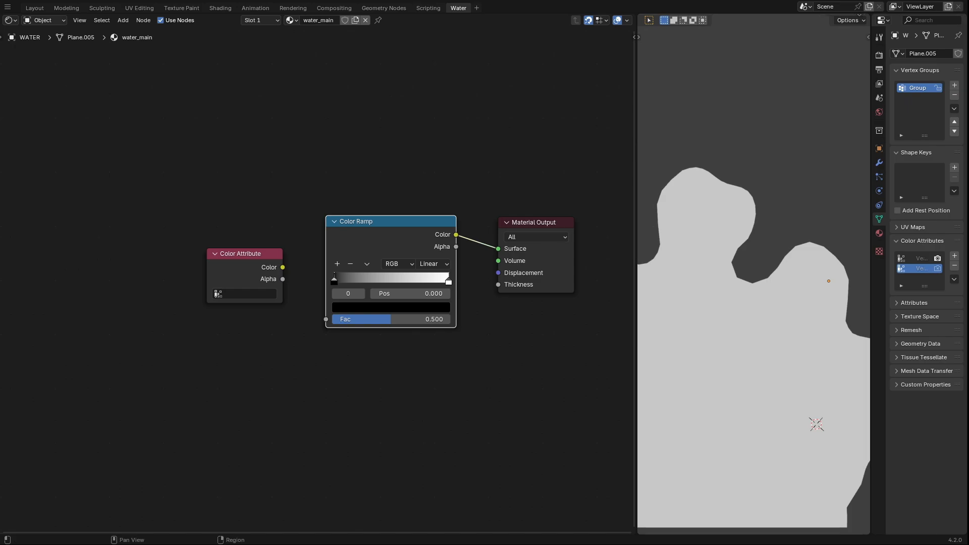
{"action": "left_click_drag", "start_coordinate": [635, 227], "coordinate": [607, 227]}
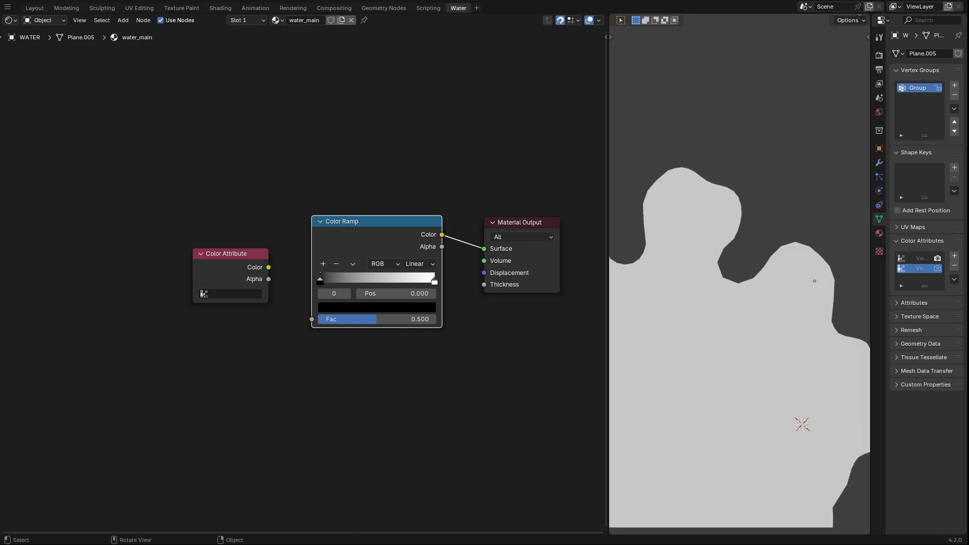
Step: Switch the WATER mesh to Vertex Paint mode and set the brush's primary colour to black
{"action": "key", "text": "ctrl+Tab"}
{"action": "left_click", "coordinate": [778, 68]}
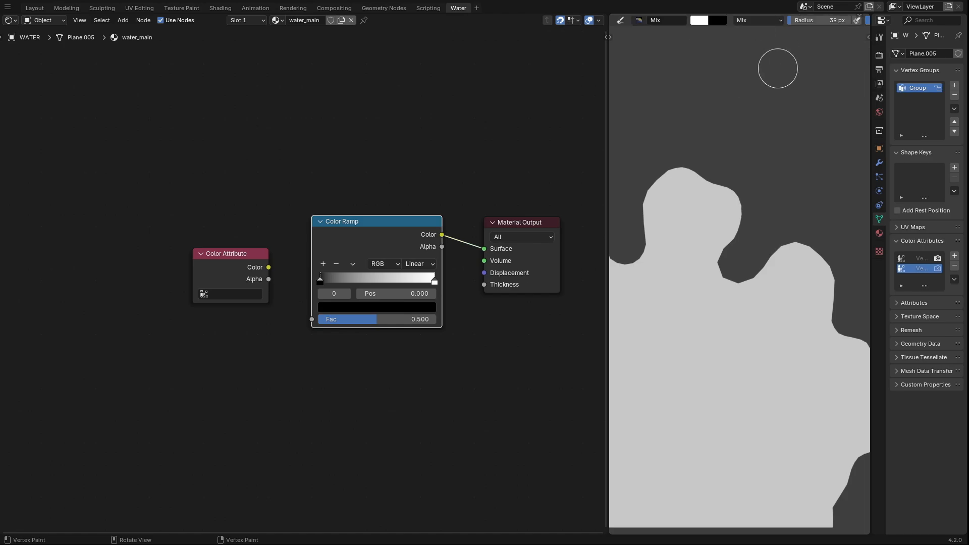
{"action": "scroll", "coordinate": [718, 174], "scroll_direction": "down", "scroll_amount": 1}
{"action": "middle_click_drag", "start_coordinate": [718, 174], "coordinate": [728, 173], "text": "shift"}
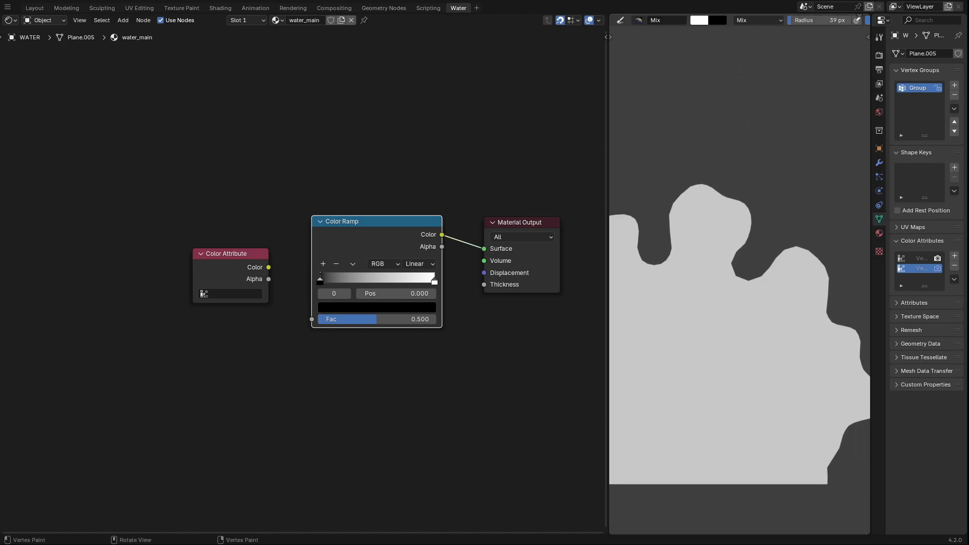
{"action": "left_click", "coordinate": [700, 20]}
{"action": "left_click_drag", "start_coordinate": [792, 94], "coordinate": [792, 121]}
{"action": "scroll", "coordinate": [827, 20], "scroll_direction": "down", "scroll_amount": 10}
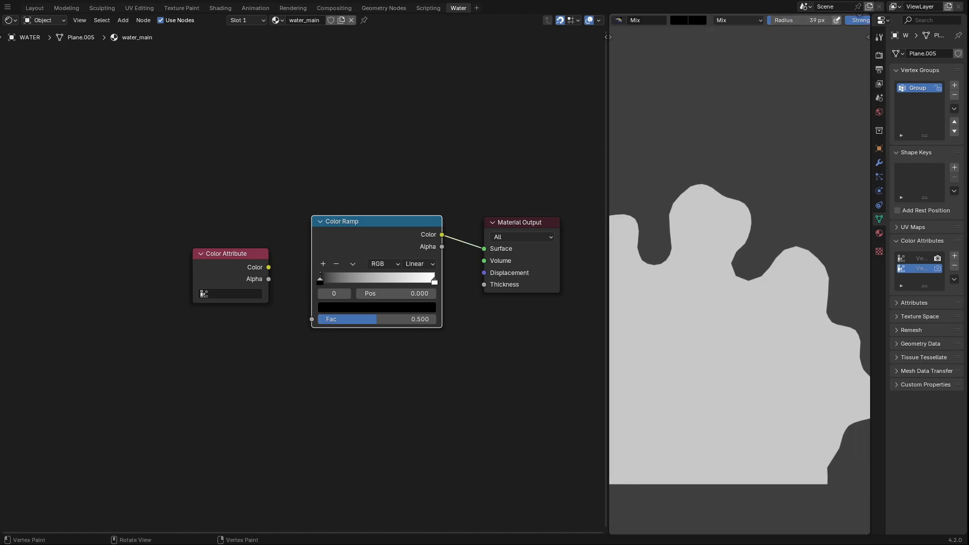
{"action": "scroll", "coordinate": [827, 20], "scroll_direction": "down", "scroll_amount": 2}
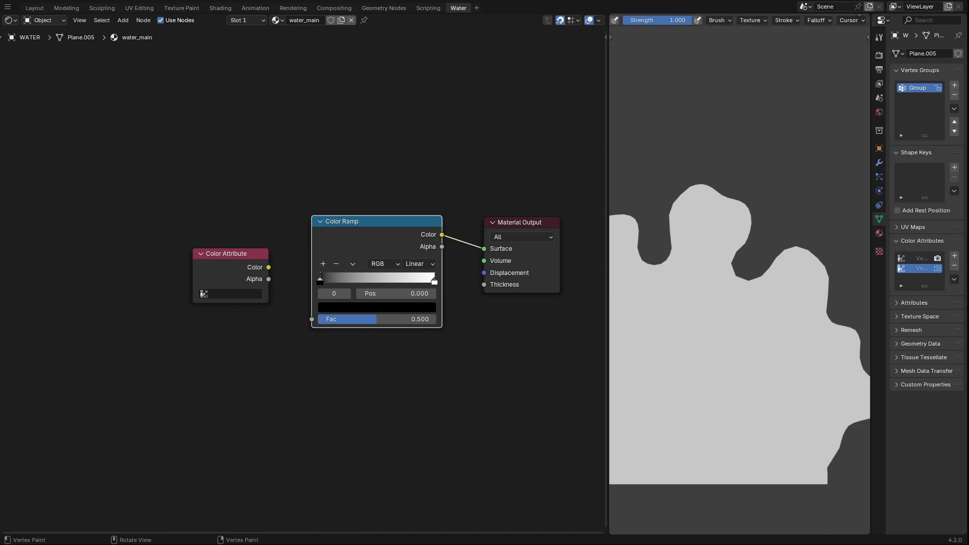
Step: Adjust the vertex paint brush settings with a slightly larger radius and switch the viewport to Solid shading
{"action": "left_click", "coordinate": [857, 20]}
{"action": "left_click", "coordinate": [807, 40]}
{"action": "left_click", "coordinate": [807, 87]}
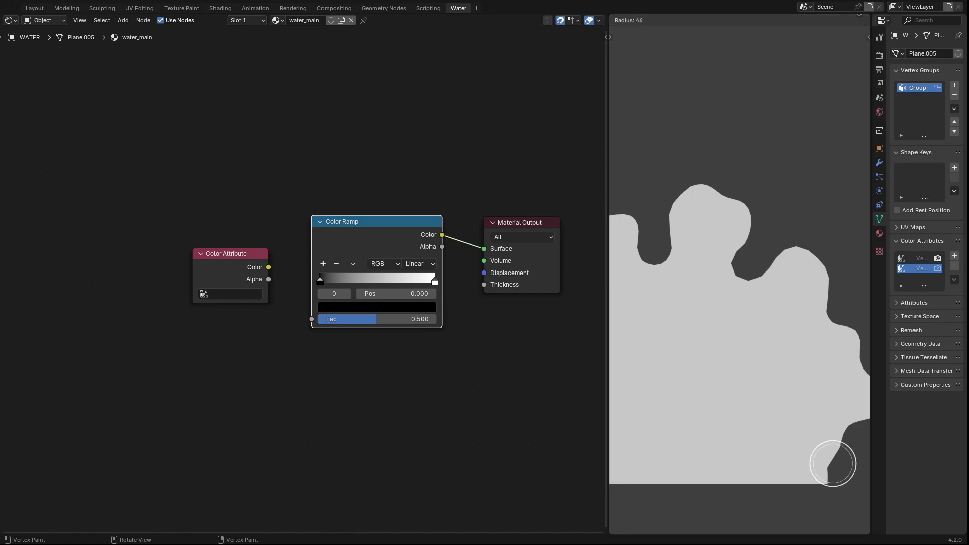
{"action": "key", "text": "z"}
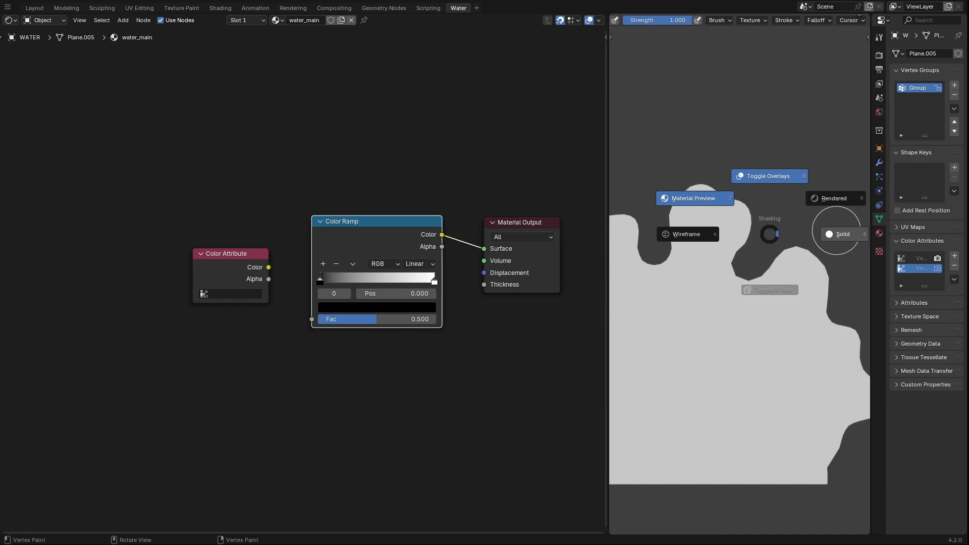
{"action": "left_click", "coordinate": [838, 231]}
Step: Paint black along the WATER mesh's wavy shoreline edge and return to Object Mode
{"action": "mouse_move", "coordinate": [822, 480]}
{"action": "left_mouse_down"}
{"action": "mouse_move", "coordinate": [832, 441]}
{"action": "mouse_move", "coordinate": [856, 431]}
{"action": "mouse_move", "coordinate": [858, 407]}
{"action": "mouse_move", "coordinate": [852, 340]}
{"action": "mouse_move", "coordinate": [834, 332]}
{"action": "mouse_move", "coordinate": [824, 279]}
{"action": "mouse_move", "coordinate": [787, 253]}
{"action": "mouse_move", "coordinate": [757, 264]}
{"action": "mouse_move", "coordinate": [749, 287]}
{"action": "mouse_move", "coordinate": [731, 234]}
{"action": "mouse_move", "coordinate": [742, 198]}
{"action": "mouse_move", "coordinate": [733, 210]}
{"action": "mouse_move", "coordinate": [679, 215]}
{"action": "mouse_move", "coordinate": [676, 253]}
{"action": "mouse_move", "coordinate": [653, 271]}
{"action": "mouse_move", "coordinate": [635, 238]}
{"action": "mouse_move", "coordinate": [681, 242]}
{"action": "left_mouse_up"}
{"action": "middle_click_drag", "start_coordinate": [681, 241], "coordinate": [688, 241], "text": "shift"}
{"action": "left_click_drag", "start_coordinate": [648, 231], "coordinate": [628, 228]}
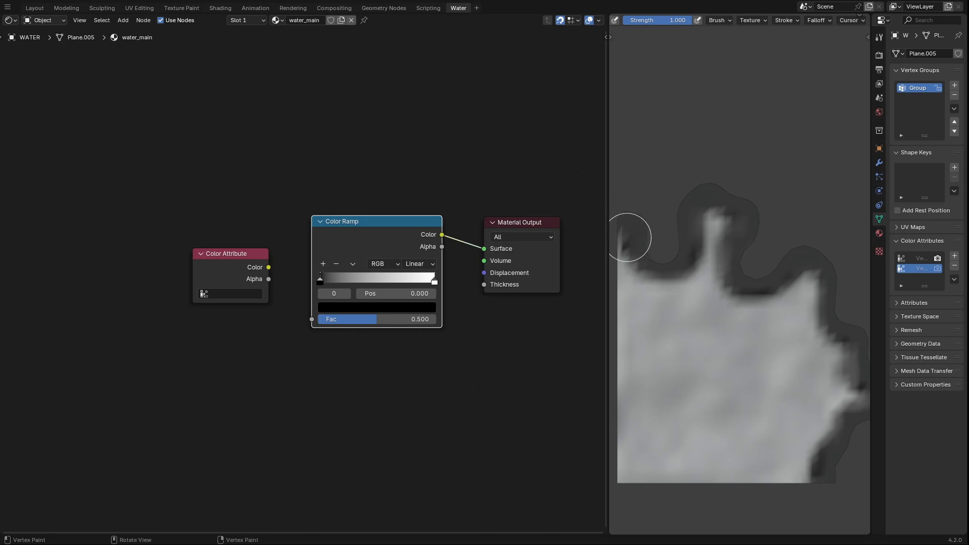
{"action": "mouse_move", "coordinate": [724, 209]}
{"action": "left_mouse_down"}
{"action": "mouse_move", "coordinate": [737, 229]}
{"action": "mouse_move", "coordinate": [831, 264]}
{"action": "mouse_move", "coordinate": [817, 272]}
{"action": "mouse_move", "coordinate": [849, 345]}
{"action": "mouse_move", "coordinate": [839, 417]}
{"action": "left_mouse_up"}
{"action": "key", "text": "ctrl+Tab"}
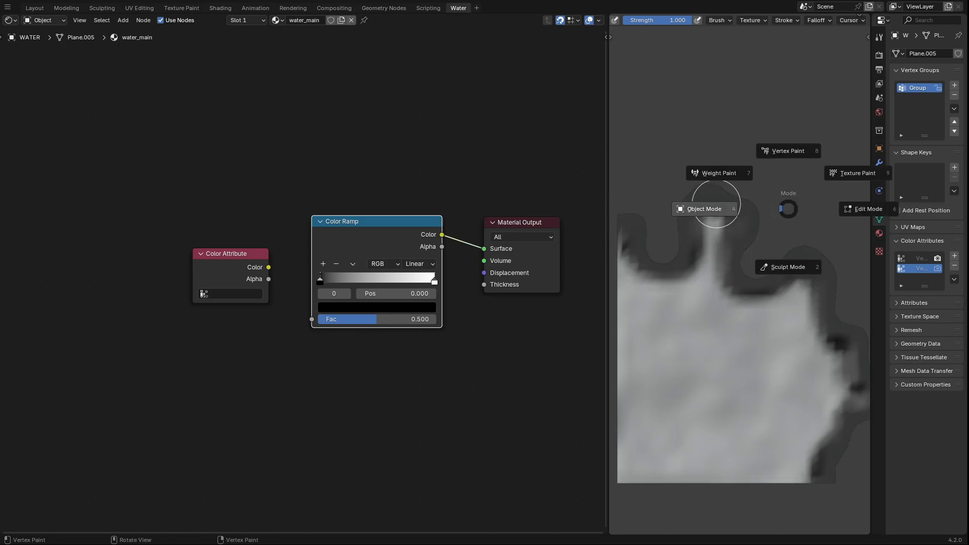
{"action": "left_click", "coordinate": [713, 207]}
Step: Close the properties area so the 3D viewport fills its space, and widen the node editor
{"action": "right_click", "coordinate": [871, 160]}
{"action": "left_click", "coordinate": [871, 160]}
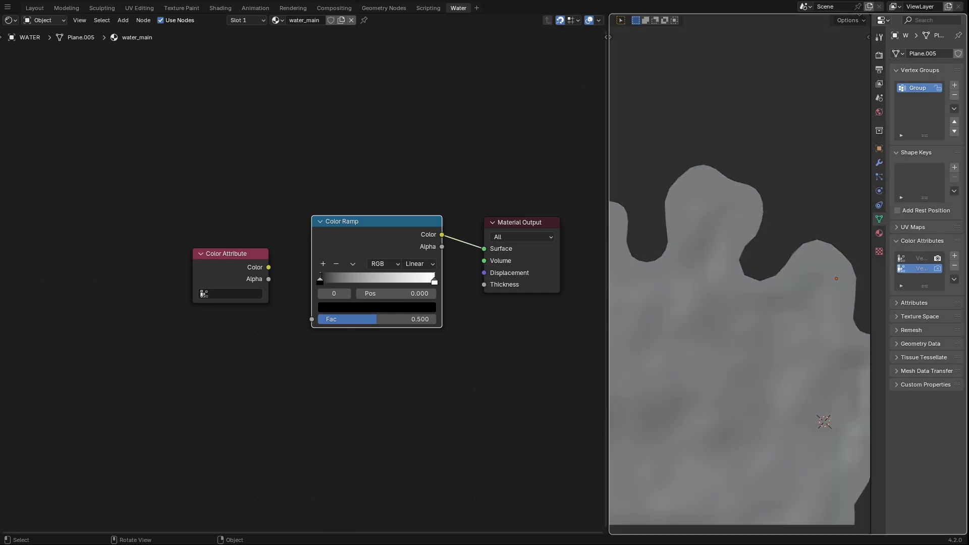
{"action": "left_click", "coordinate": [903, 162]}
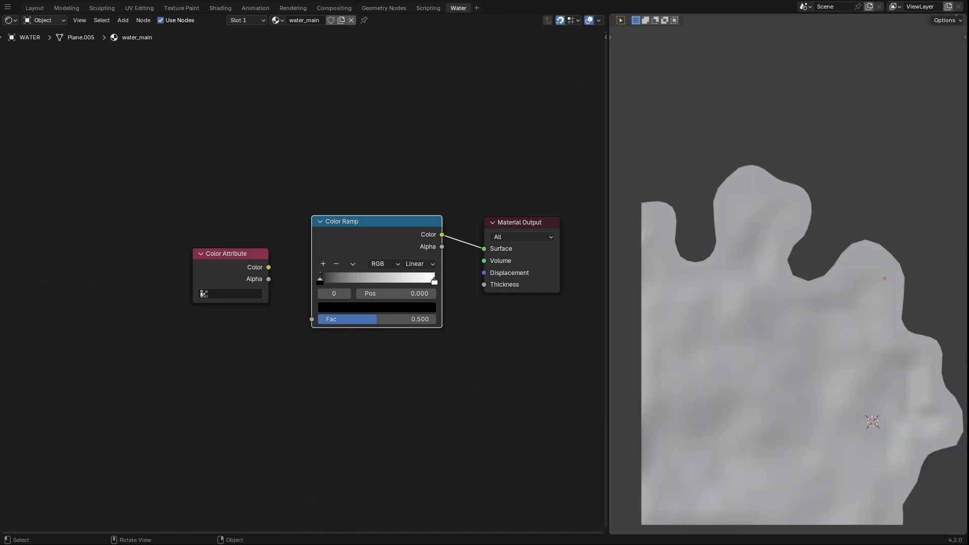
{"action": "left_click_drag", "start_coordinate": [607, 37], "coordinate": [642, 37]}
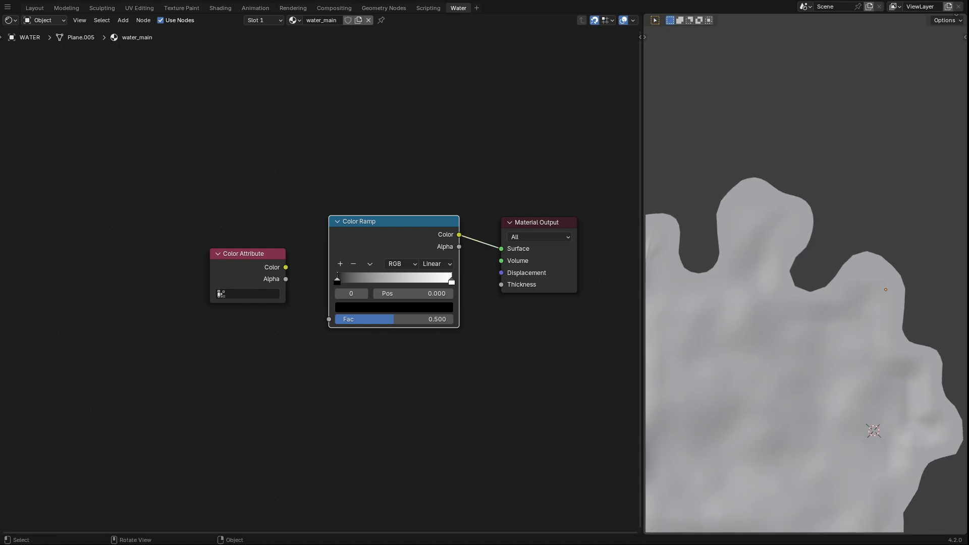
Step: Feed the Color attribute into the Color Ramp's factor, preview it with material shading, and move the ramp's black stop to 0.186
{"action": "left_click", "coordinate": [248, 293]}
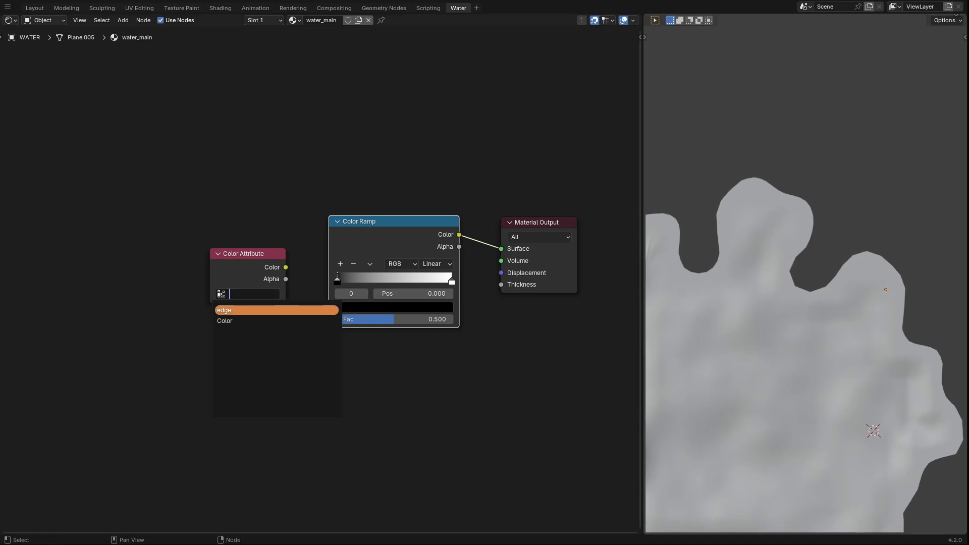
{"action": "left_click", "coordinate": [248, 319]}
{"action": "left_click_drag", "start_coordinate": [285, 267], "coordinate": [329, 320]}
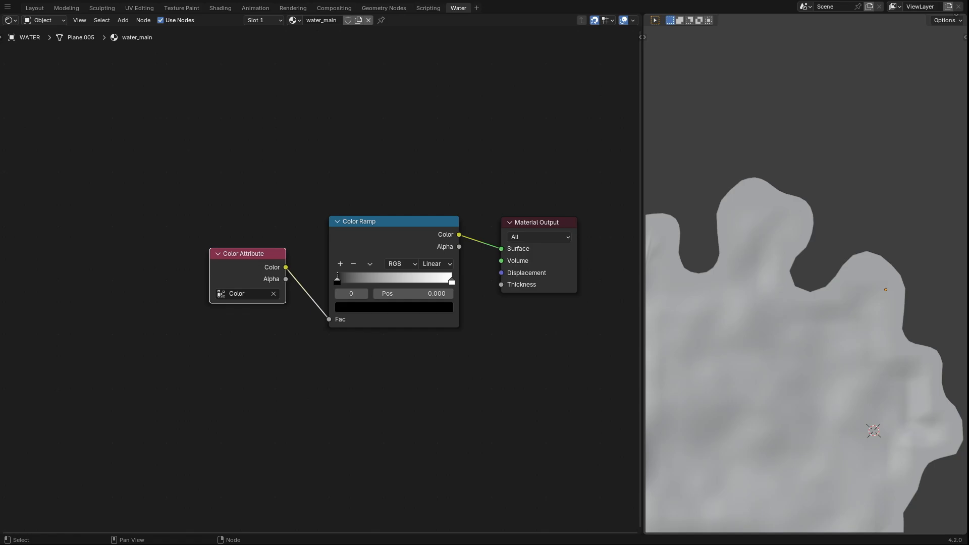
{"action": "key", "text": "z"}
{"action": "left_click", "coordinate": [788, 161]}
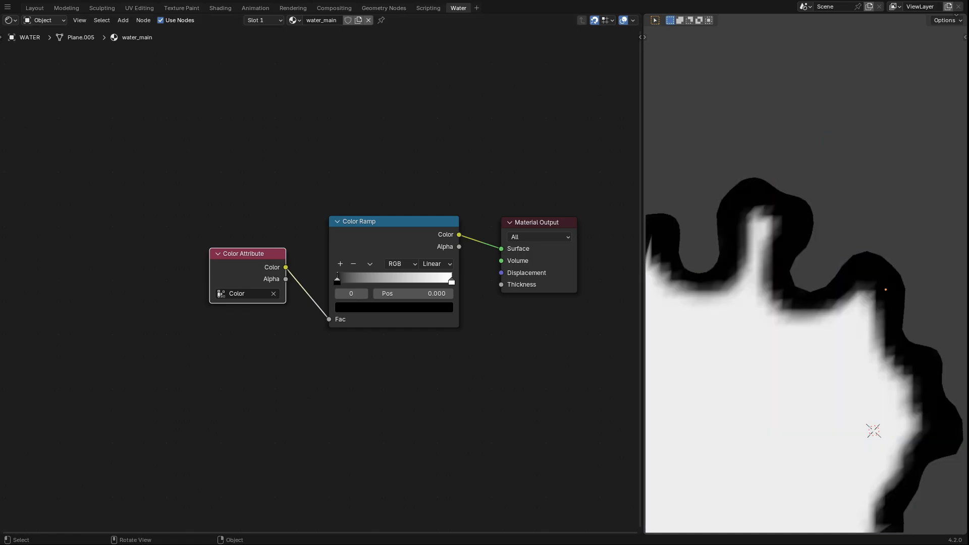
{"action": "left_click_drag", "start_coordinate": [338, 278], "coordinate": [359, 279]}
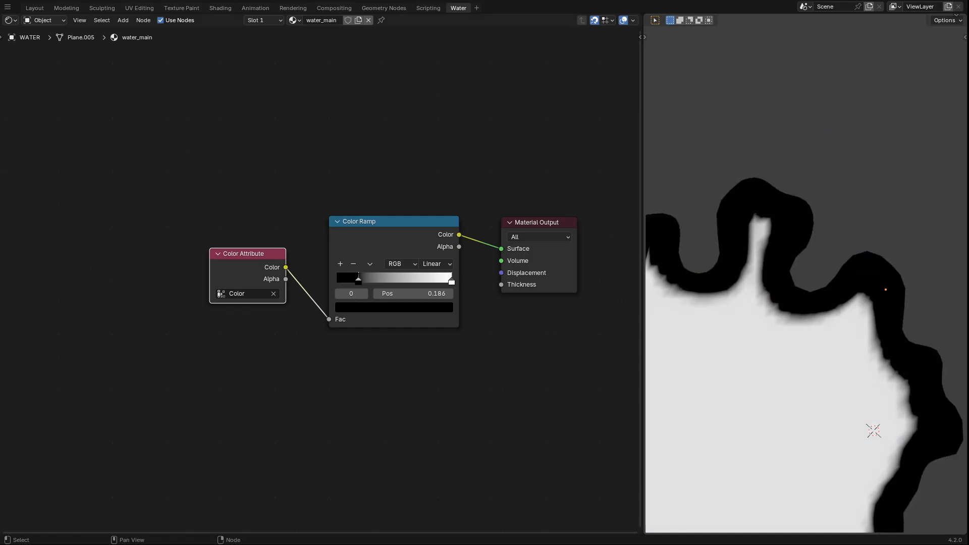
Step: Duplicate the Color Ramp below the original and drive its factor with a new Noise Texture node
{"action": "key", "text": "shift+d"}
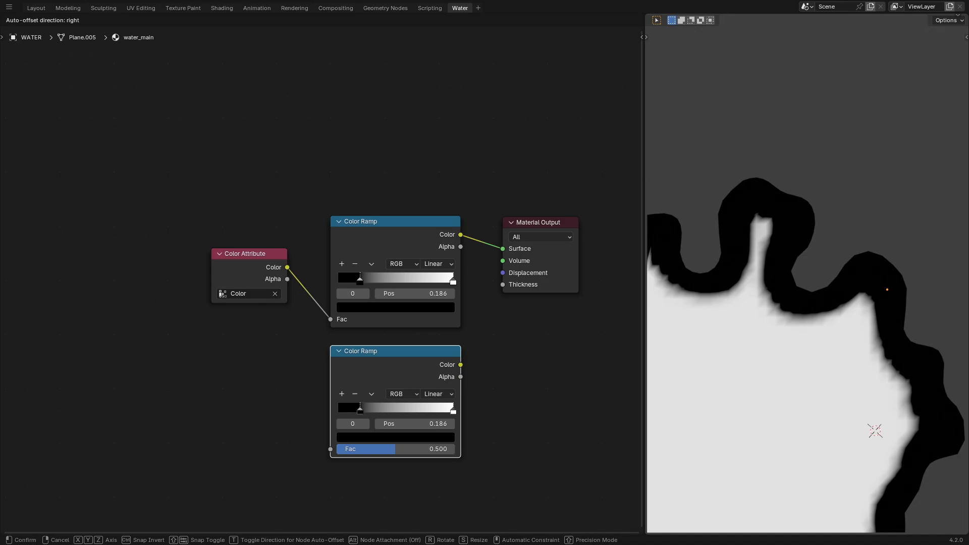
{"action": "left_click", "coordinate": [393, 352]}
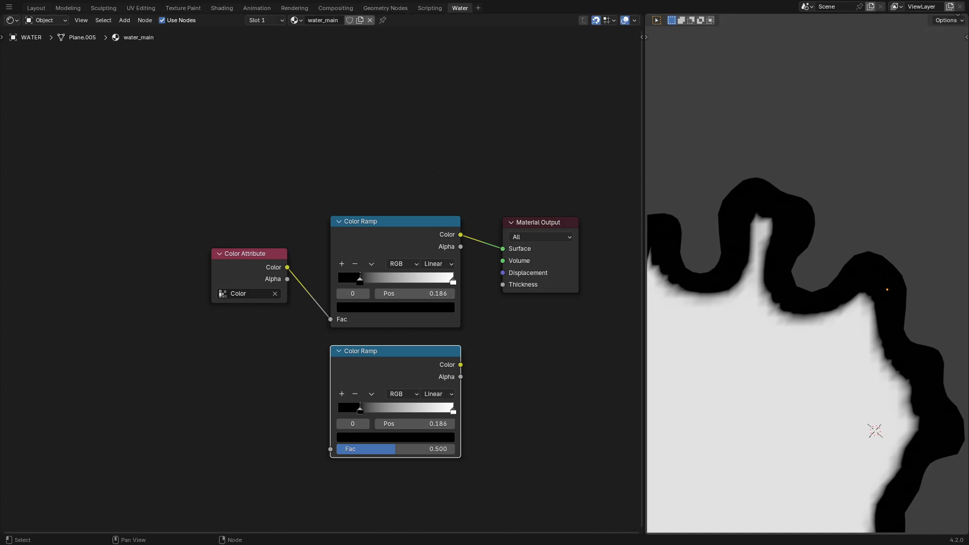
{"action": "left_click_drag", "start_coordinate": [330, 448], "coordinate": [248, 411]}
{"action": "type", "text": "noi"}
{"action": "key", "text": "Return"}
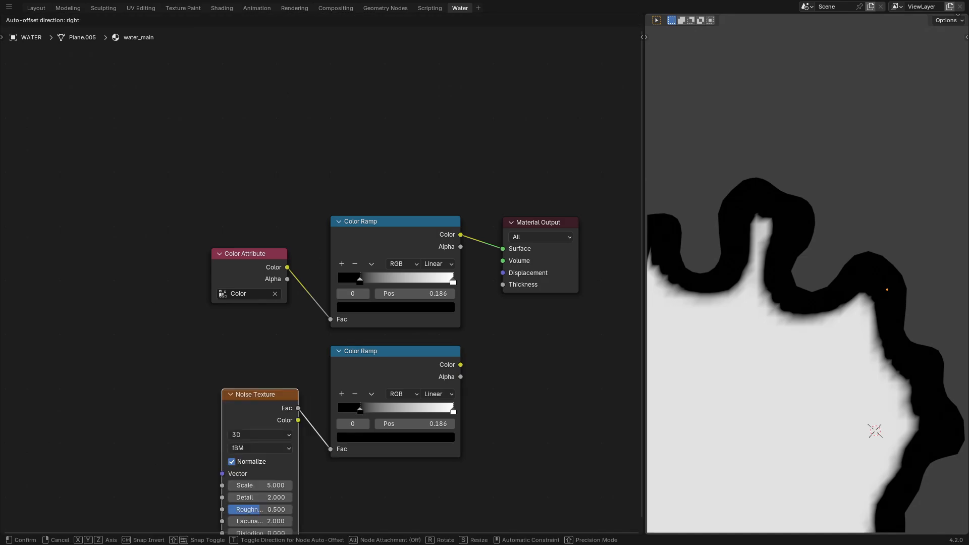
{"action": "left_click", "coordinate": [252, 364]}
Step: Move the attribute, noise and ramp nodes away from the Material Output and add a Mix Color node beside the ramps
{"action": "left_click_drag", "start_coordinate": [345, 212], "coordinate": [217, 444]}
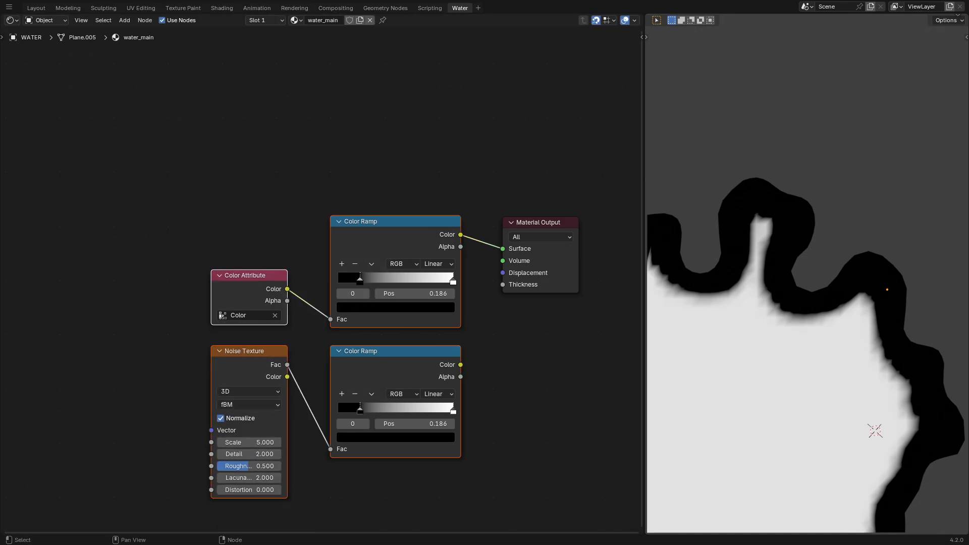
{"action": "key", "text": "g"}
{"action": "left_click", "coordinate": [348, 313]}
{"action": "key", "text": "shift+a"}
{"action": "left_click", "coordinate": [446, 314]}
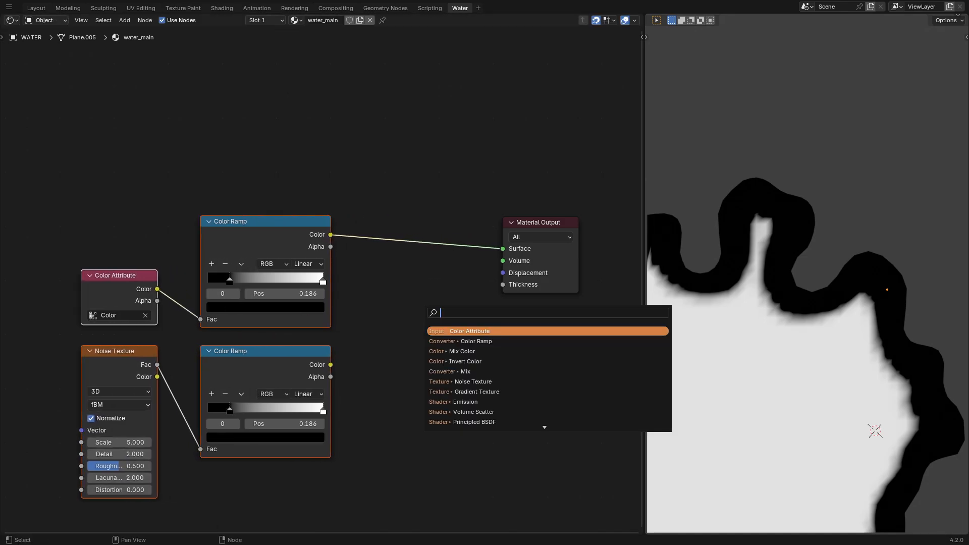
{"action": "left_click", "coordinate": [472, 352]}
{"action": "left_click", "coordinate": [364, 262]}
Step: Connect the upper ramp to Mix input A and the lower ramp to B, preview the Mix node, and set it to Divide
{"action": "left_click_drag", "start_coordinate": [330, 235], "coordinate": [363, 358]}
{"action": "left_click_drag", "start_coordinate": [330, 365], "coordinate": [363, 370]}
{"action": "left_click", "coordinate": [392, 276], "text": "ctrl+shift"}
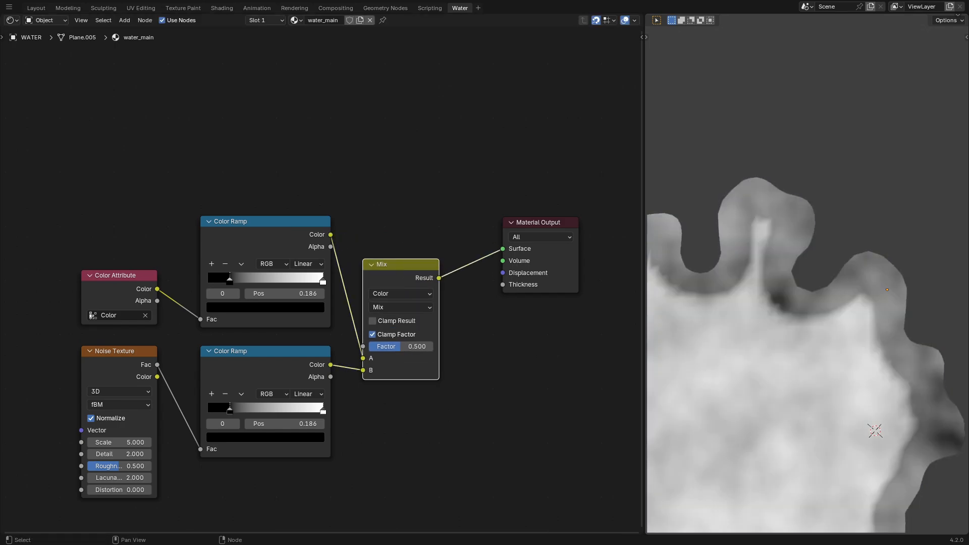
{"action": "left_click", "coordinate": [379, 306]}
{"action": "left_click", "coordinate": [475, 387]}
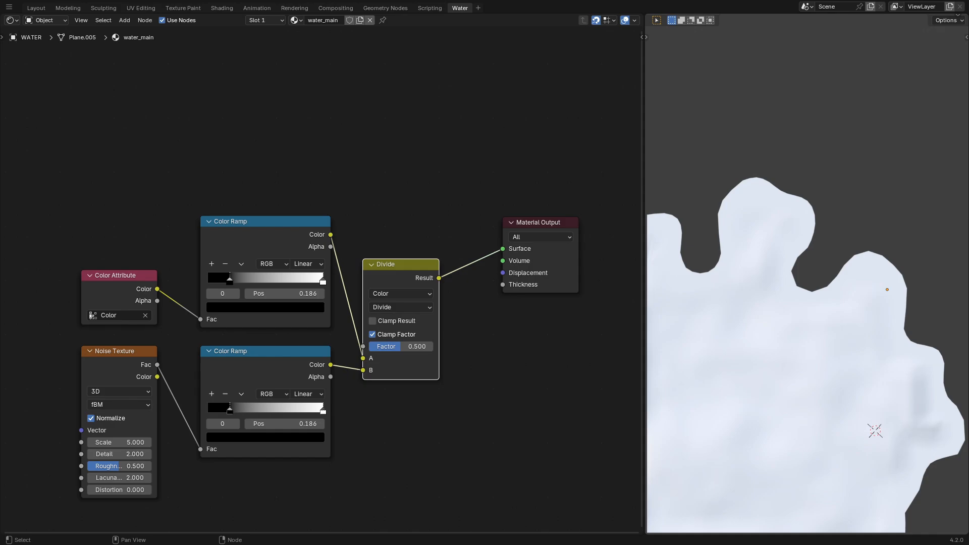
Step: Set the black stop position of the noise's Color Ramp to 0.35
{"action": "left_click_drag", "start_coordinate": [230, 407], "coordinate": [246, 408]}
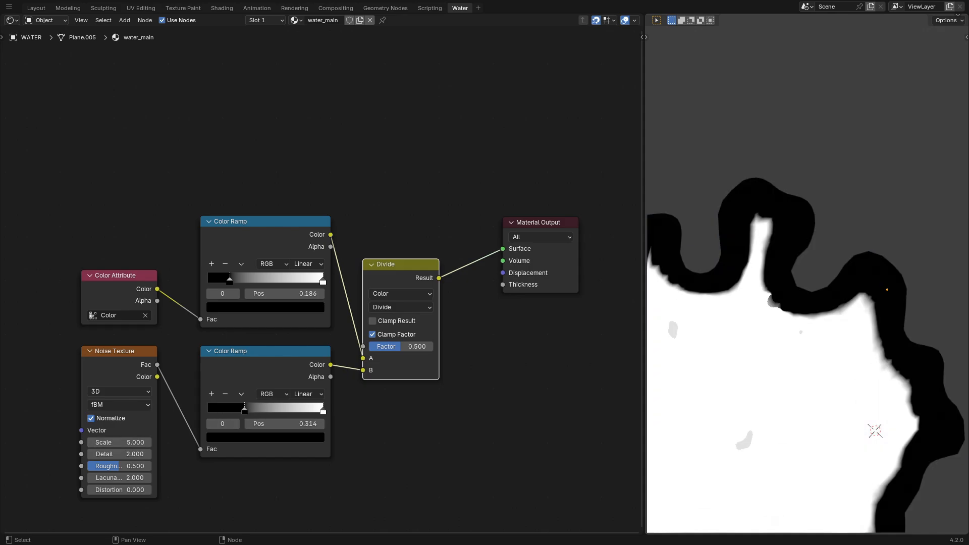
{"action": "double_click", "coordinate": [284, 423]}
{"action": "type", "text": "3"}
{"action": "key", "text": "Return"}
{"action": "double_click", "coordinate": [284, 424]}
{"action": "type", "text": "0.35"}
{"action": "key", "text": "Return"}
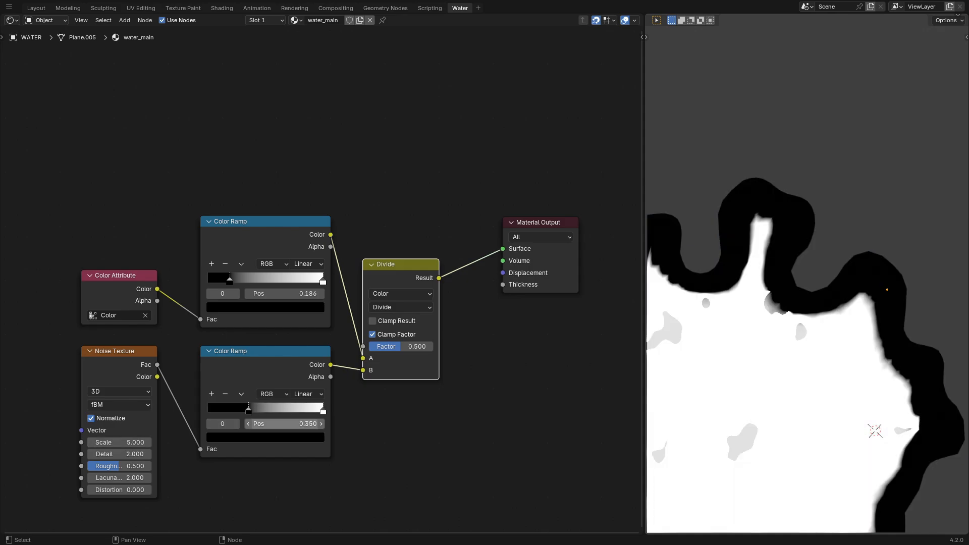
Step: Move the upper Color Ramp's black stop to about 0.34 and set its interpolation to B-Spline
{"action": "mouse_move", "coordinate": [229, 279]}
{"action": "left_mouse_down"}
{"action": "mouse_move", "coordinate": [208, 279]}
{"action": "mouse_move", "coordinate": [247, 279]}
{"action": "left_mouse_up"}
{"action": "left_click", "coordinate": [308, 263]}
{"action": "left_click", "coordinate": [308, 316]}
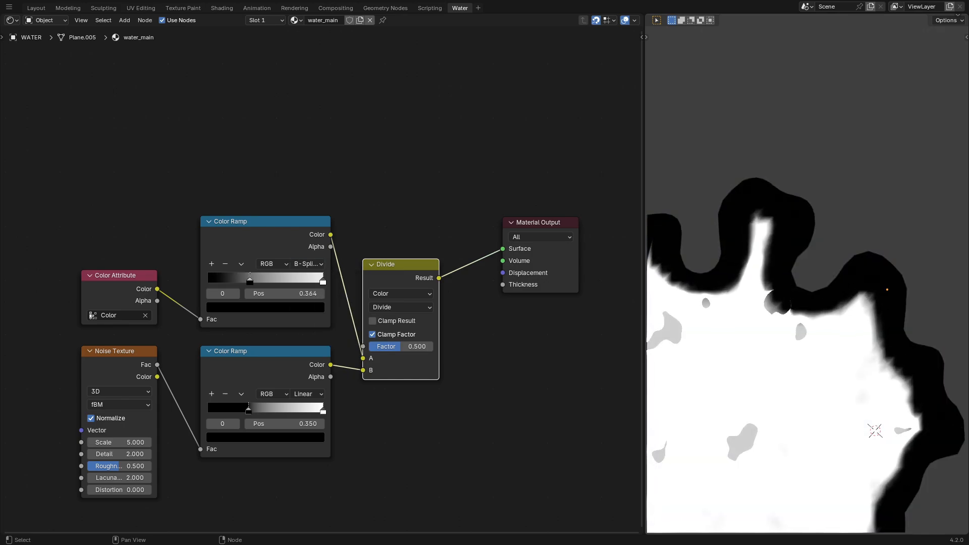
Step: Set the Noise Texture's scale to 30 and its detail to 0.3
{"action": "double_click", "coordinate": [119, 442]}
{"action": "type", "text": "30"}
{"action": "key", "text": "Tab"}
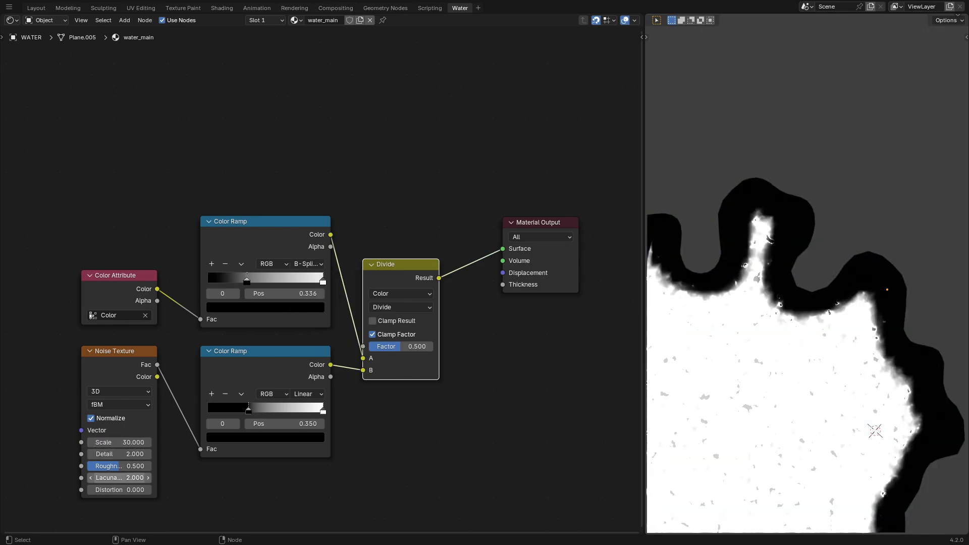
{"action": "type", "text": "0.3"}
{"action": "key", "text": "Return"}
Step: Set the Divide factor to 1, the noise roughness to 0.45 and the upper Color Ramp's black stop to 0.459
{"action": "left_click_drag", "start_coordinate": [402, 346], "coordinate": [433, 346]}
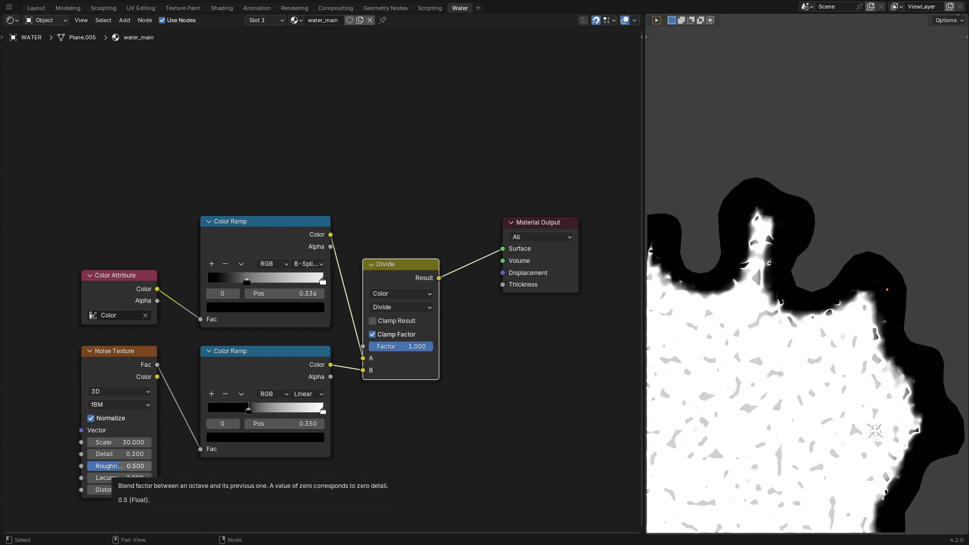
{"action": "left_click_drag", "start_coordinate": [121, 466], "coordinate": [112, 466], "text": "shift"}
{"action": "left_click_drag", "start_coordinate": [246, 281], "coordinate": [261, 280]}
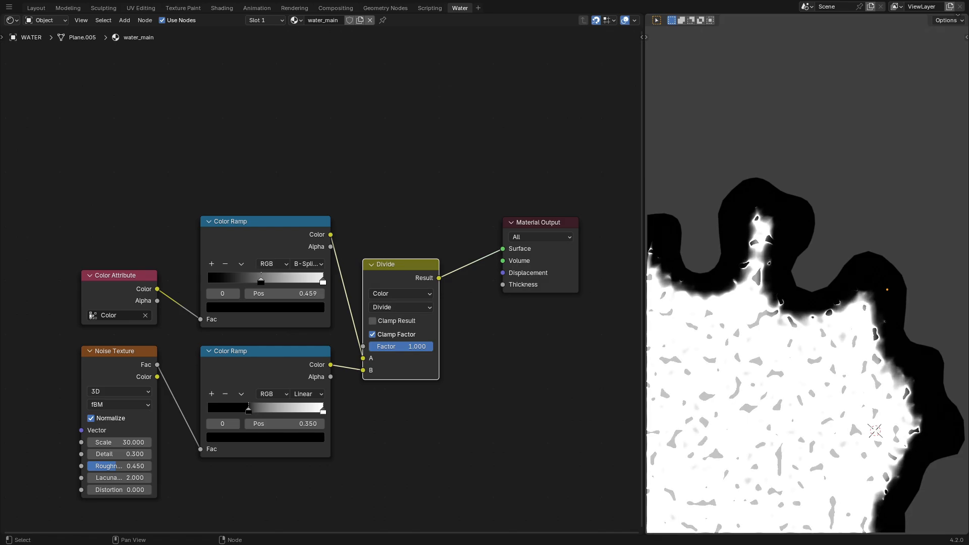
Step: Switch the Noise Texture to 4D with W 1.69, scale 29 and distortion 0.5, and move the upper ramp's black stop to 0.155
{"action": "left_click", "coordinate": [119, 391]}
{"action": "left_click", "coordinate": [119, 402]}
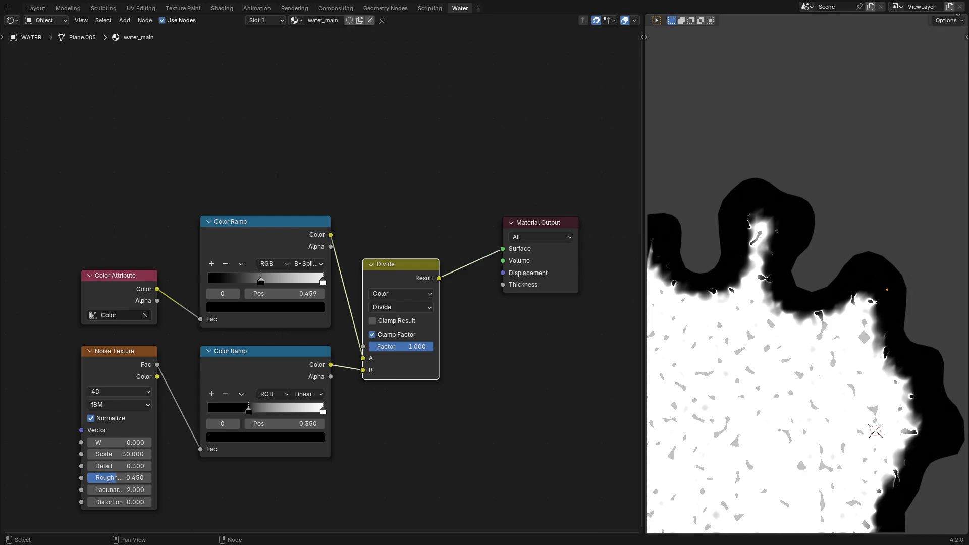
{"action": "left_click_drag", "start_coordinate": [119, 442], "coordinate": [157, 442]}
{"action": "left_click", "coordinate": [119, 454]}
{"action": "type", "text": "29"}
{"action": "key", "text": "Return"}
{"action": "left_click", "coordinate": [119, 502]}
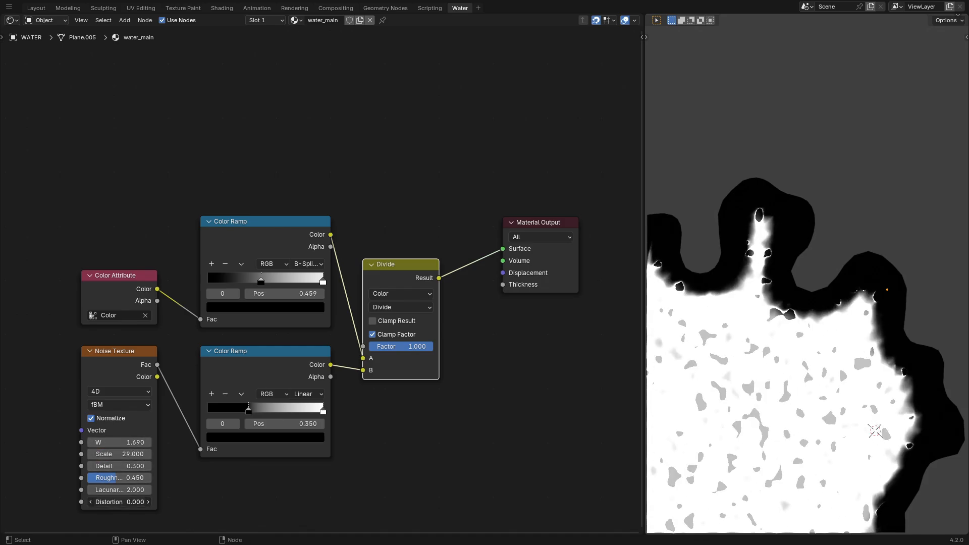
{"action": "type", "text": "0.5"}
{"action": "key", "text": "Return"}
{"action": "left_click_drag", "start_coordinate": [261, 279], "coordinate": [226, 279]}
Step: Enter Vertex Paint mode on the WATER mesh, set the brush colour to white and paint across the water's interior
{"action": "left_click", "coordinate": [757, 322]}
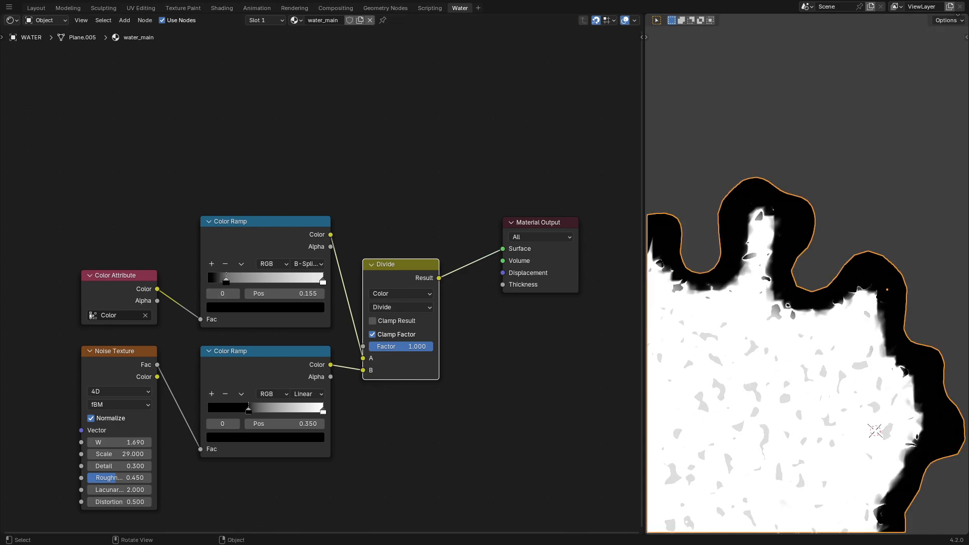
{"action": "key", "text": "ctrl+Tab"}
{"action": "left_click", "coordinate": [805, 303]}
{"action": "left_click", "coordinate": [735, 21]}
{"action": "left_click_drag", "start_coordinate": [719, 392], "coordinate": [652, 311]}
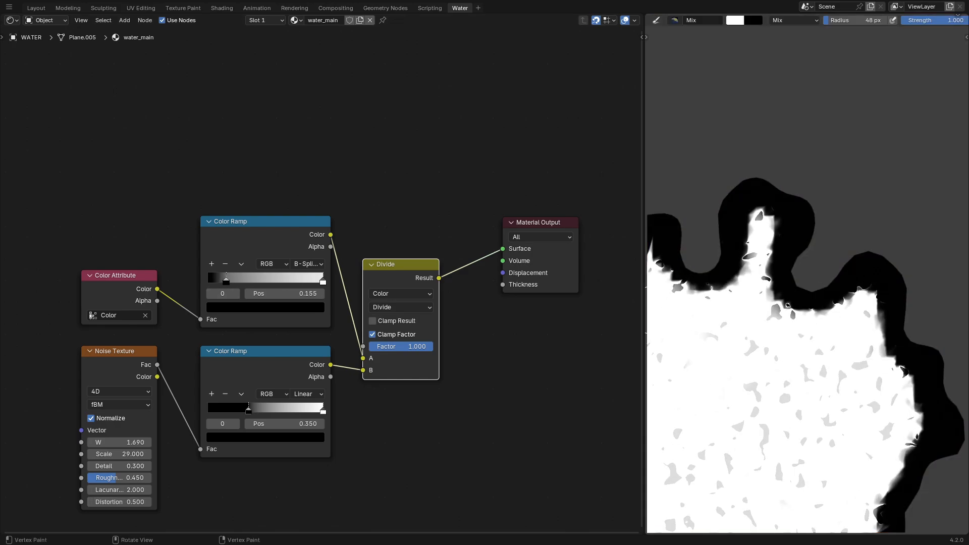
{"action": "mouse_move", "coordinate": [859, 368]}
{"action": "left_mouse_down"}
{"action": "mouse_move", "coordinate": [830, 418]}
{"action": "mouse_move", "coordinate": [672, 497]}
{"action": "mouse_move", "coordinate": [653, 429]}
{"action": "left_mouse_up"}
Step: Try painting grey along the shoreline with the vertex paint brush and undo the strokes
{"action": "left_click", "coordinate": [735, 20]}
{"action": "left_click", "coordinate": [828, 80]}
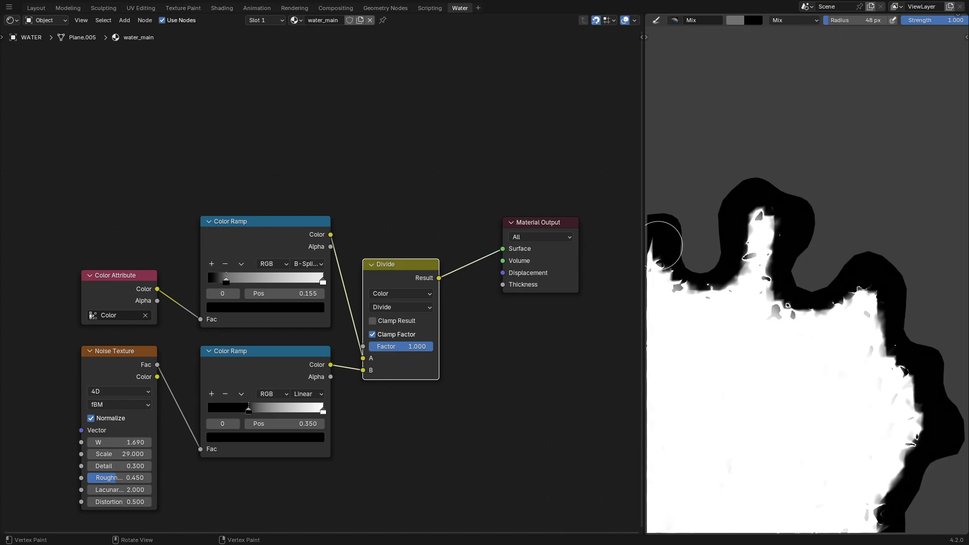
{"action": "key", "text": "ctrl+z"}
{"action": "left_click_drag", "start_coordinate": [659, 245], "coordinate": [717, 292]}
{"action": "key", "text": "ctrl+z"}
Step: Return to Object Mode and move the lower Color Ramp's black stop to 0.227
{"action": "key", "text": "ctrl+Tab"}
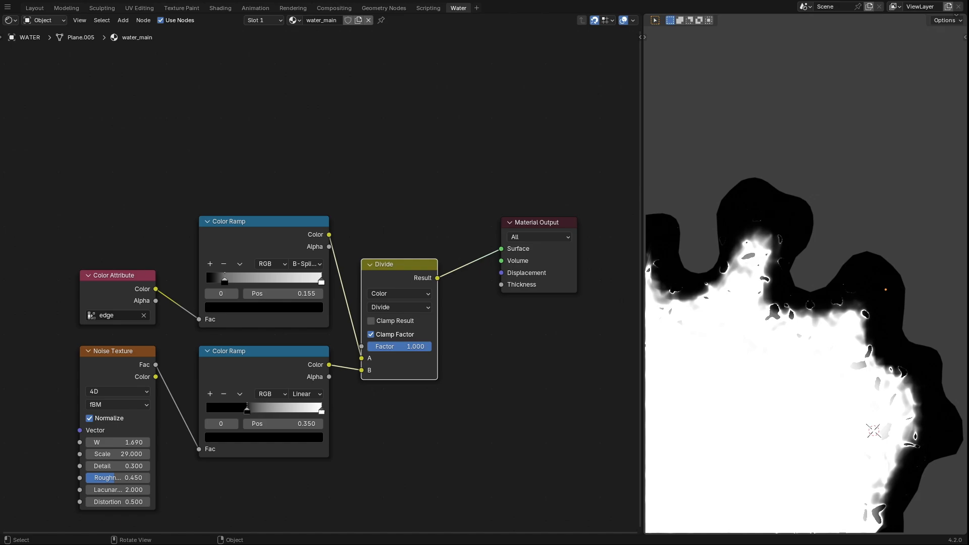
{"action": "left_click_drag", "start_coordinate": [246, 408], "coordinate": [235, 409], "text": "shift"}
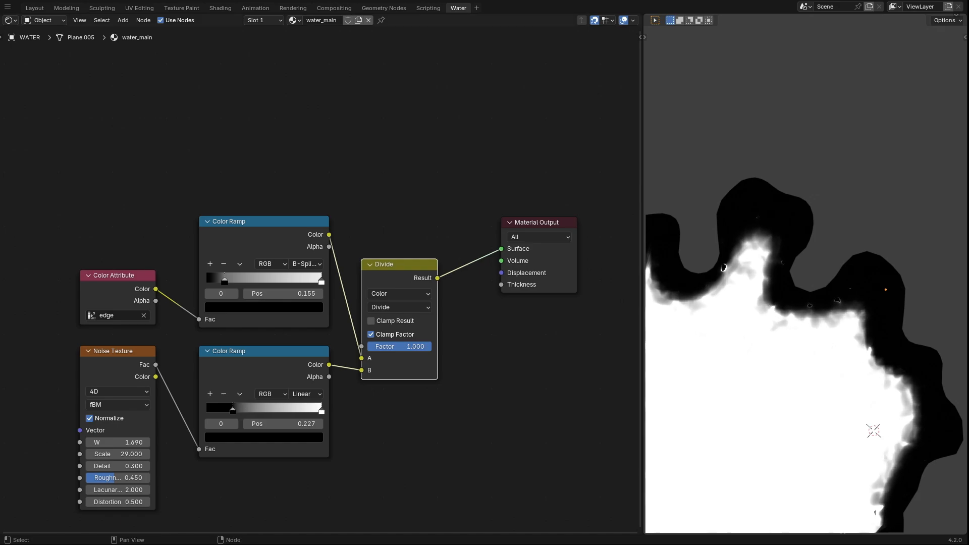
Step: Animate the Noise Texture's W value with the driver expression #frame/300
{"action": "double_click", "coordinate": [116, 442]}
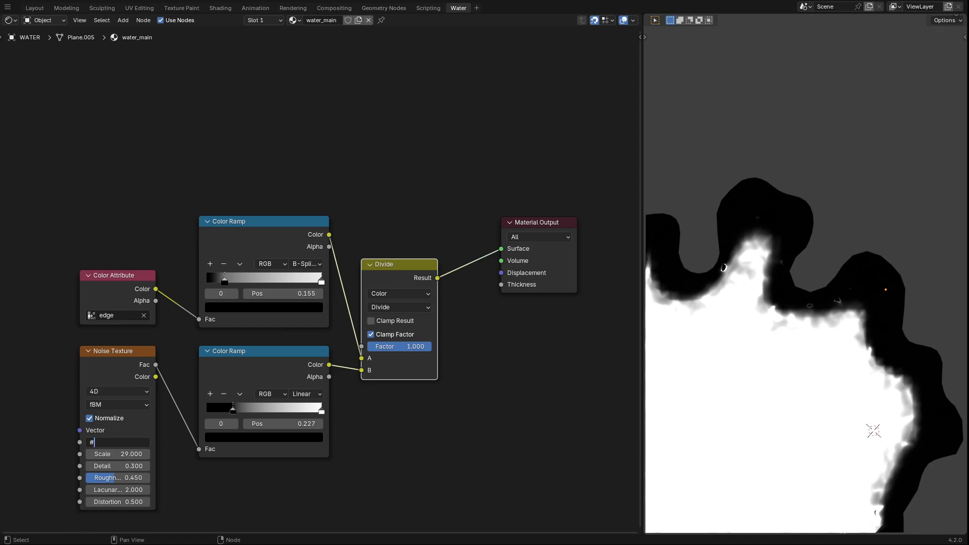
{"action": "type", "text": "#frame/300"}
{"action": "key", "text": "Return"}
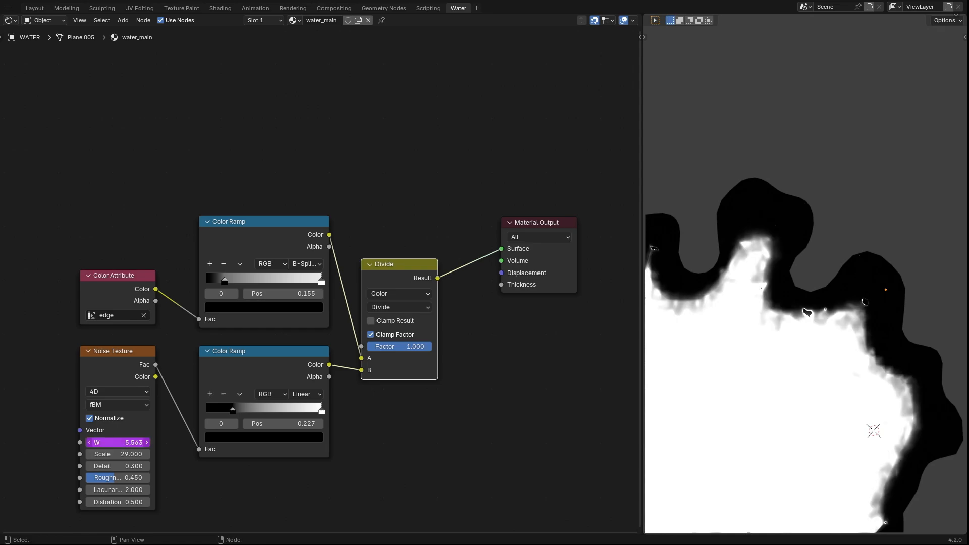
Step: Play the animation and move the upper Color Ramp's black stop to 0.100 and the lower one's to 0.286
{"action": "key", "text": "space"}
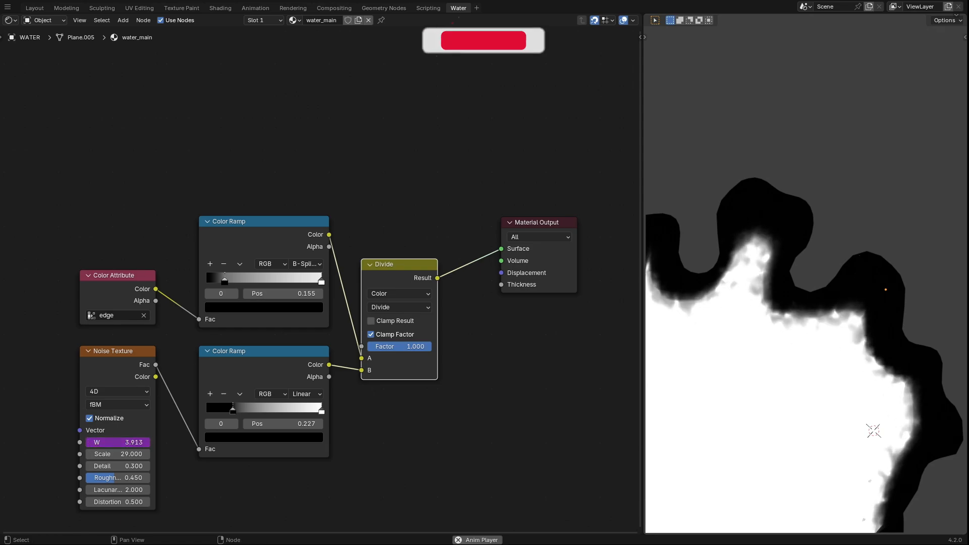
{"action": "left_click_drag", "start_coordinate": [225, 278], "coordinate": [218, 278]}
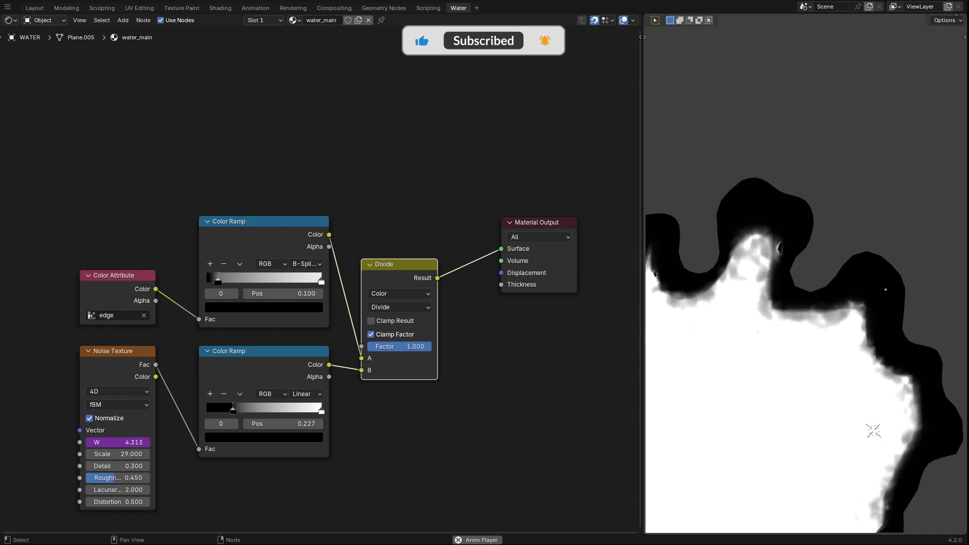
{"action": "left_click_drag", "start_coordinate": [233, 409], "coordinate": [239, 410]}
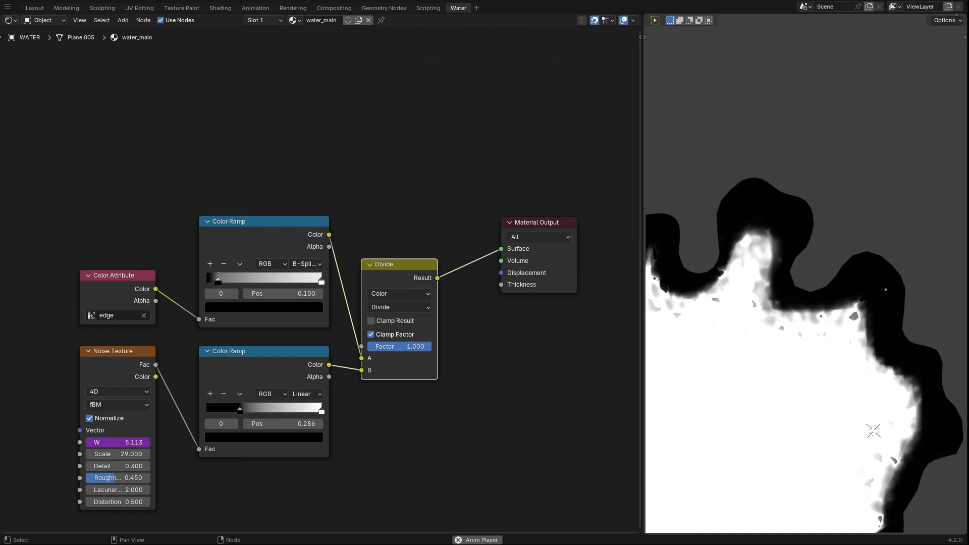
Step: Move the node group away from the Material Output and insert a duplicate of the Divide node, set to Multiply, before the output
{"action": "left_click_drag", "start_coordinate": [102, 186], "coordinate": [379, 398]}
{"action": "key", "text": "g"}
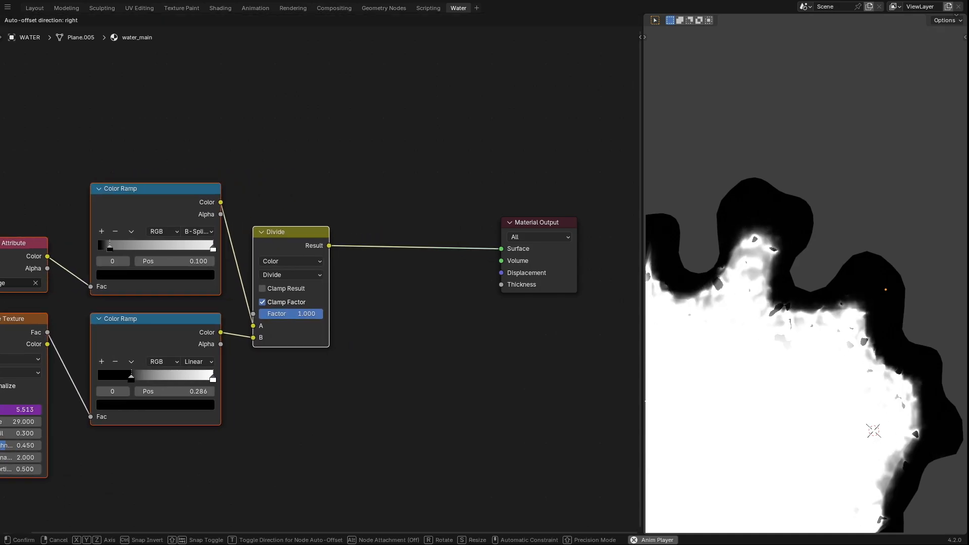
{"action": "left_click", "coordinate": [339, 286]}
{"action": "scroll", "coordinate": [337, 284], "scroll_direction": "down", "scroll_amount": 4}
{"action": "left_click", "coordinate": [302, 257]}
{"action": "key", "text": "shift+d"}
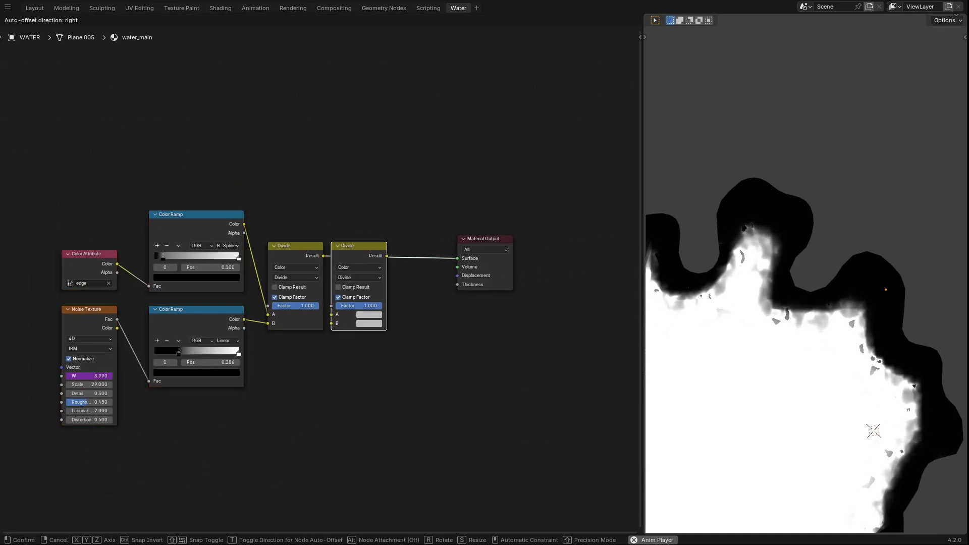
{"action": "left_click", "coordinate": [367, 257]}
{"action": "left_click", "coordinate": [366, 277]}
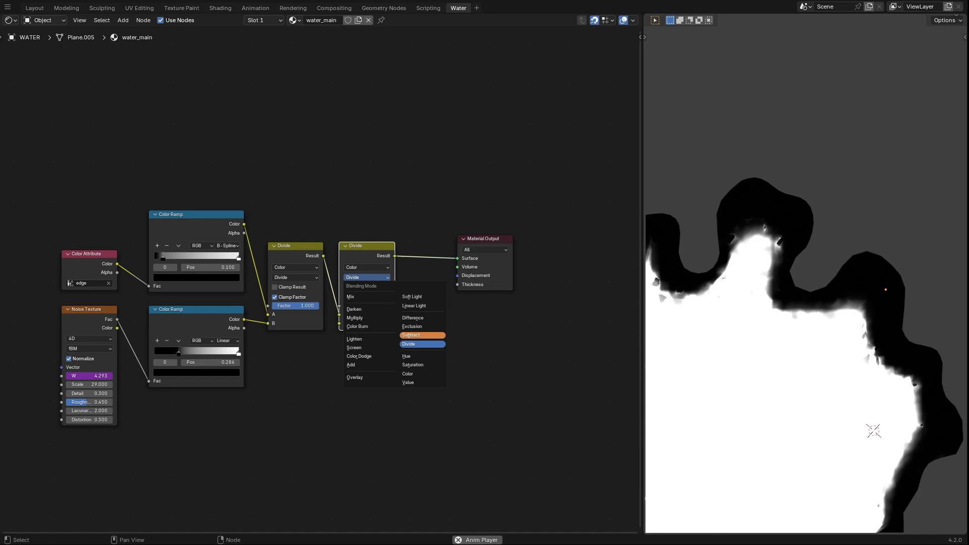
{"action": "left_click", "coordinate": [354, 317]}
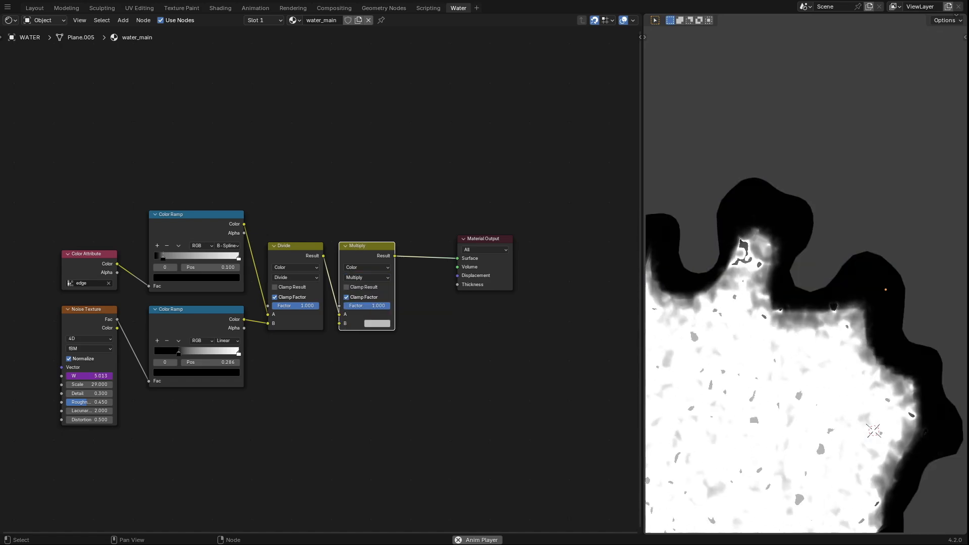
Step: Set the lower Color Ramp's interpolation to Ease and fine-tune the noise scale to 29.58
{"action": "scroll", "coordinate": [25, 266], "scroll_direction": "up", "scroll_amount": 1}
{"action": "left_click", "coordinate": [238, 353]}
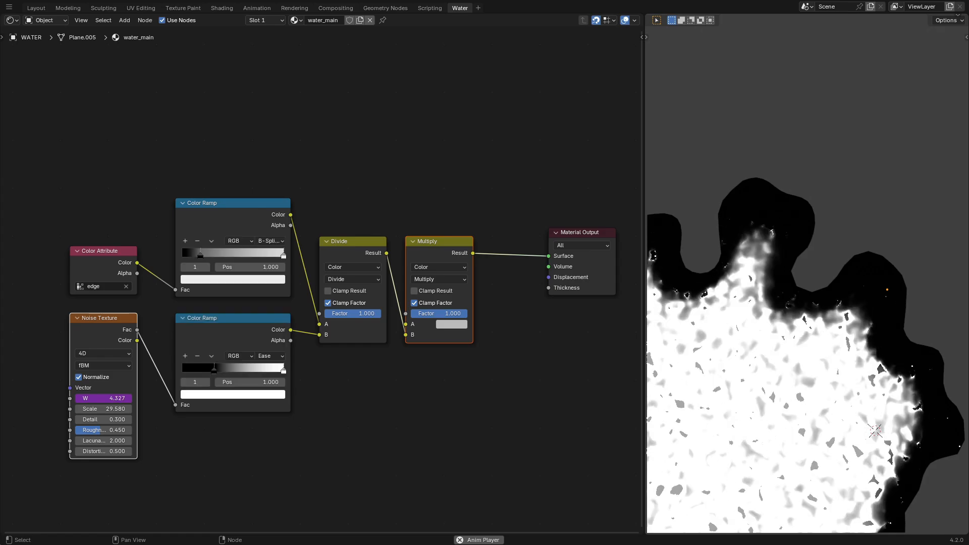
{"action": "left_click", "coordinate": [196, 373]}
{"action": "mouse_move", "coordinate": [277, 245]}
{"action": "left_mouse_down"}
{"action": "mouse_move", "coordinate": [277, 327]}
{"action": "mouse_move", "coordinate": [278, 263]}
{"action": "left_mouse_up"}
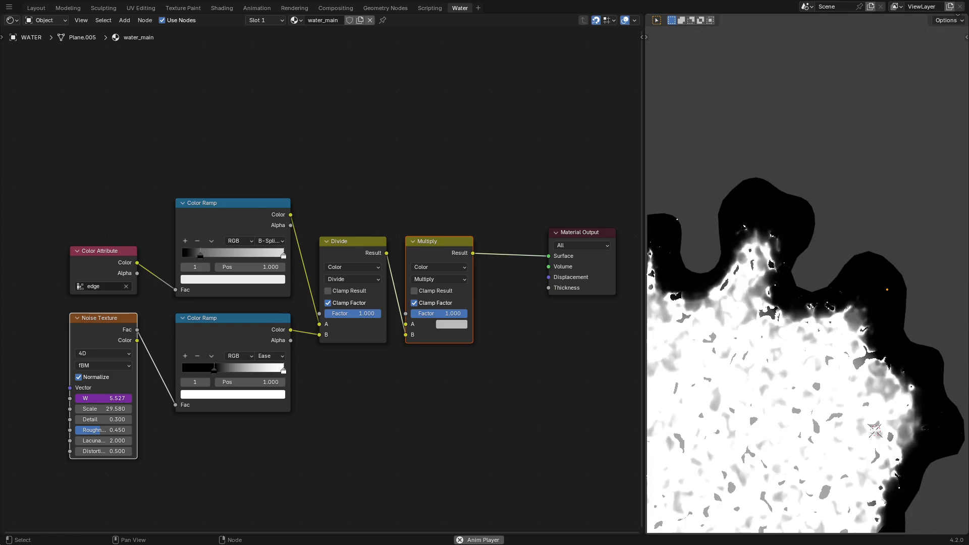
Step: Set the Noise Texture's type to Multifractal and preview the upper Color Ramp, Divide and Multiply nodes in turn
{"action": "left_click", "coordinate": [104, 365]}
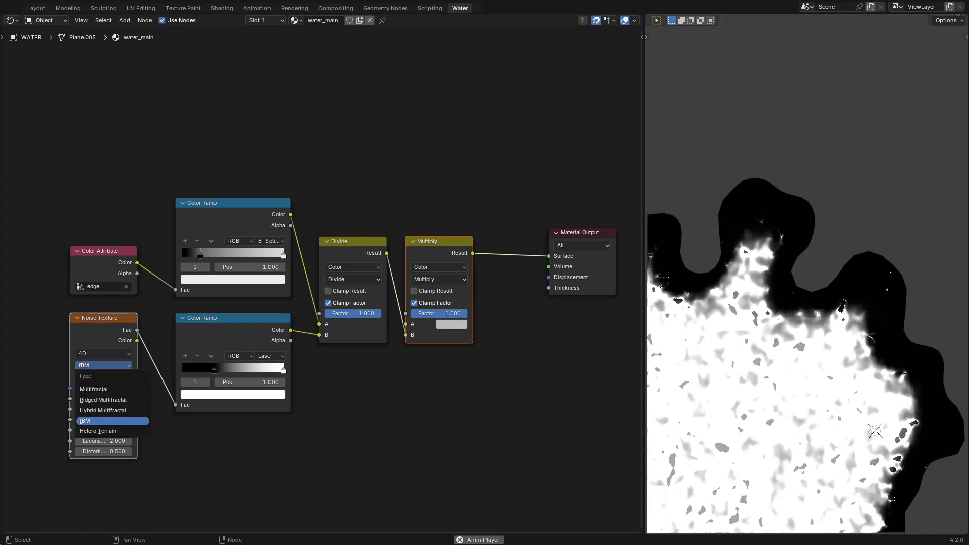
{"action": "left_click", "coordinate": [94, 389]}
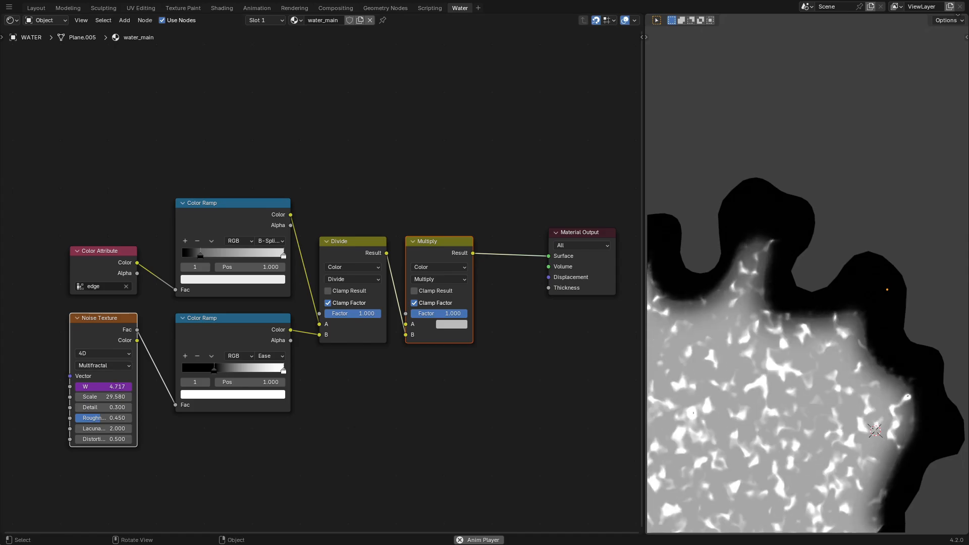
{"action": "left_click", "coordinate": [354, 244], "text": "ctrl+shift"}
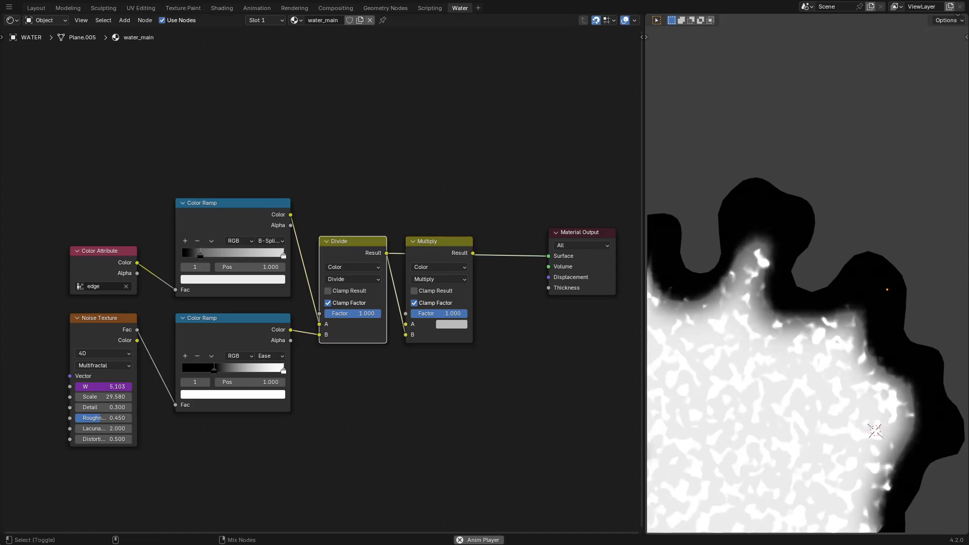
{"action": "left_click", "coordinate": [241, 207], "text": "ctrl+shift"}
{"action": "left_click", "coordinate": [353, 244], "text": "ctrl+shift"}
{"action": "left_click", "coordinate": [438, 244], "text": "ctrl+shift"}
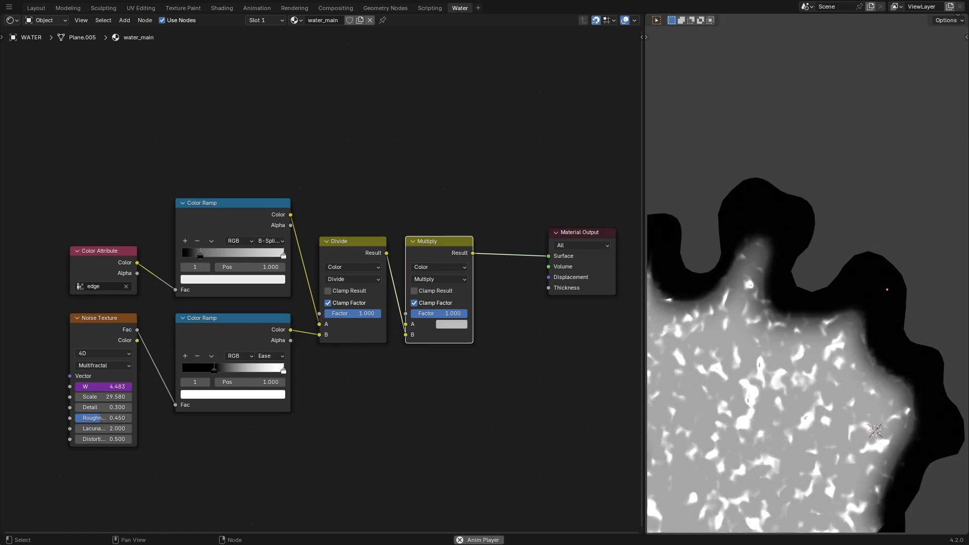
Step: Move the whole node chain away from the Material Output to make room for more nodes
{"action": "scroll", "coordinate": [323, 278], "scroll_direction": "down", "scroll_amount": 1}
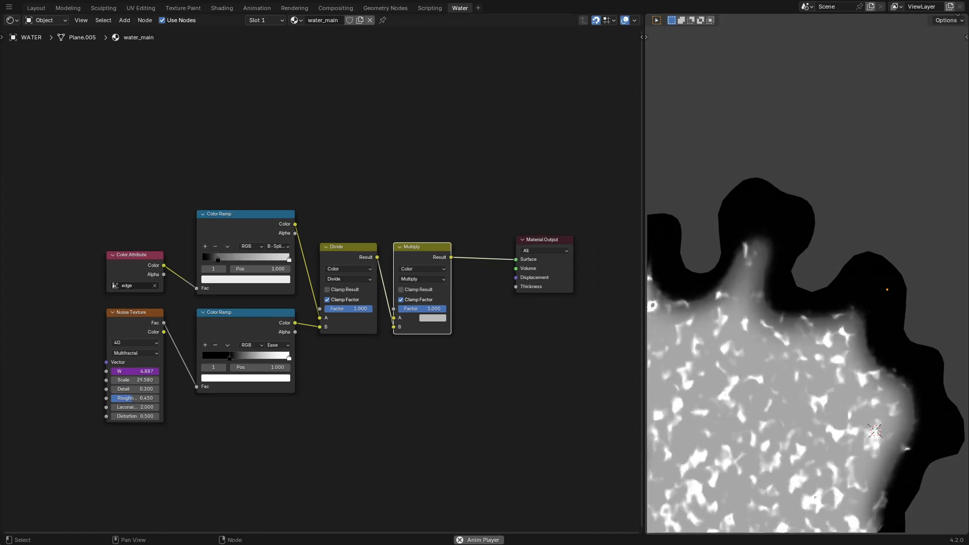
{"action": "left_click_drag", "start_coordinate": [93, 164], "coordinate": [424, 372]}
{"action": "key", "text": "g"}
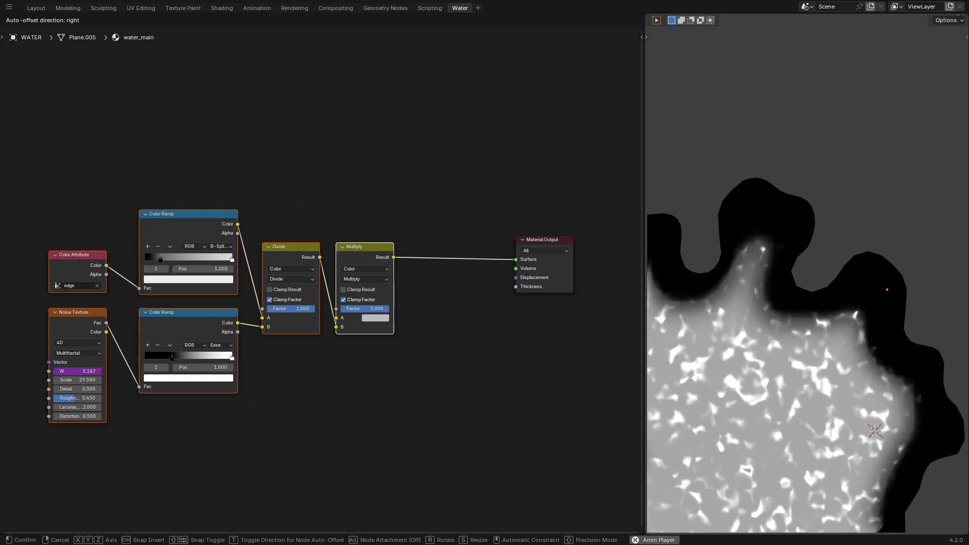
{"action": "left_click", "coordinate": [367, 372]}
{"action": "left_click", "coordinate": [367, 372]}
Step: Add an Invert Color node between Multiply and the Material Output and place a duplicate of it directly below
{"action": "key", "text": "shift+a"}
{"action": "type", "text": "inver"}
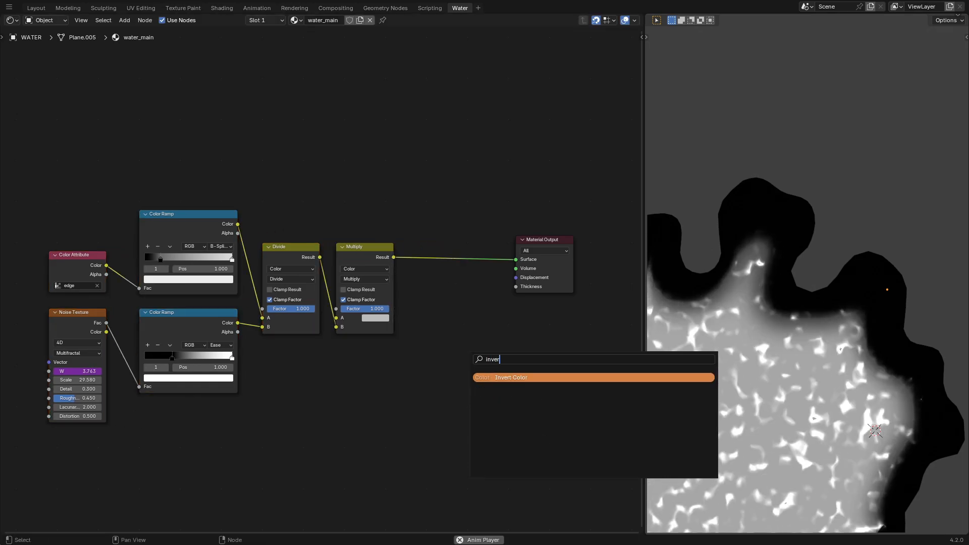
{"action": "key", "text": "Return"}
{"action": "left_click", "coordinate": [438, 285]}
{"action": "key", "text": "shift+d"}
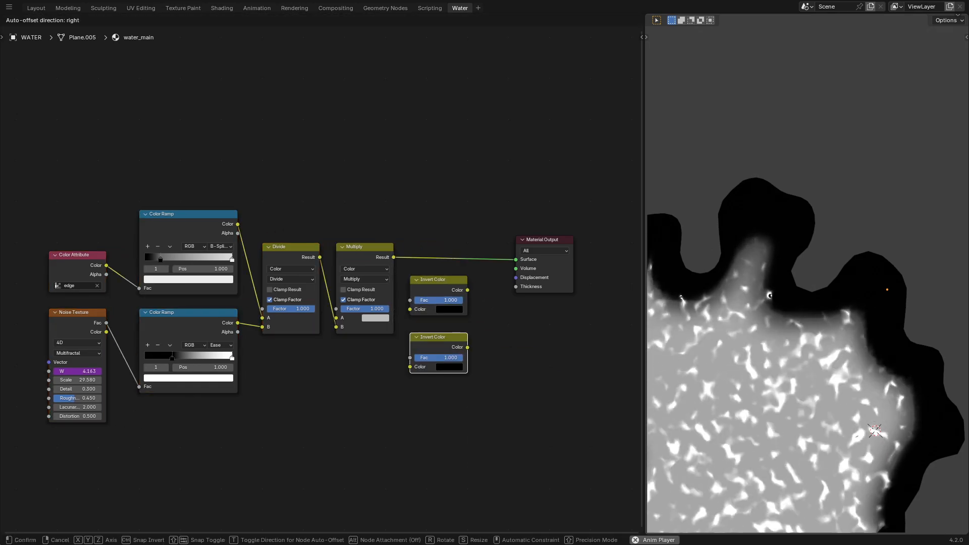
{"action": "left_click", "coordinate": [438, 343]}
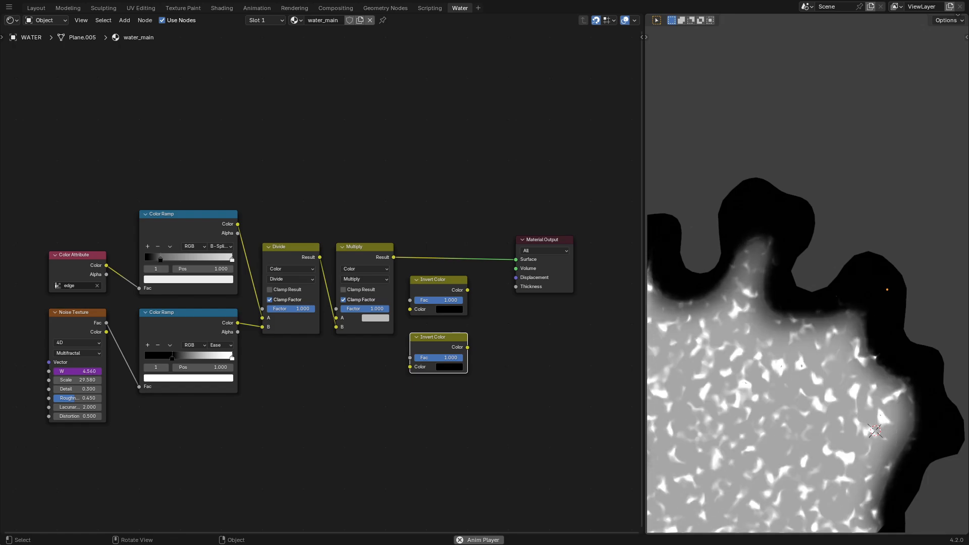
Step: Connect Multiply's result to the upper Invert Color and Divide's result to the lower one, tidying the links with reroute points
{"action": "left_click_drag", "start_coordinate": [393, 257], "coordinate": [410, 309]}
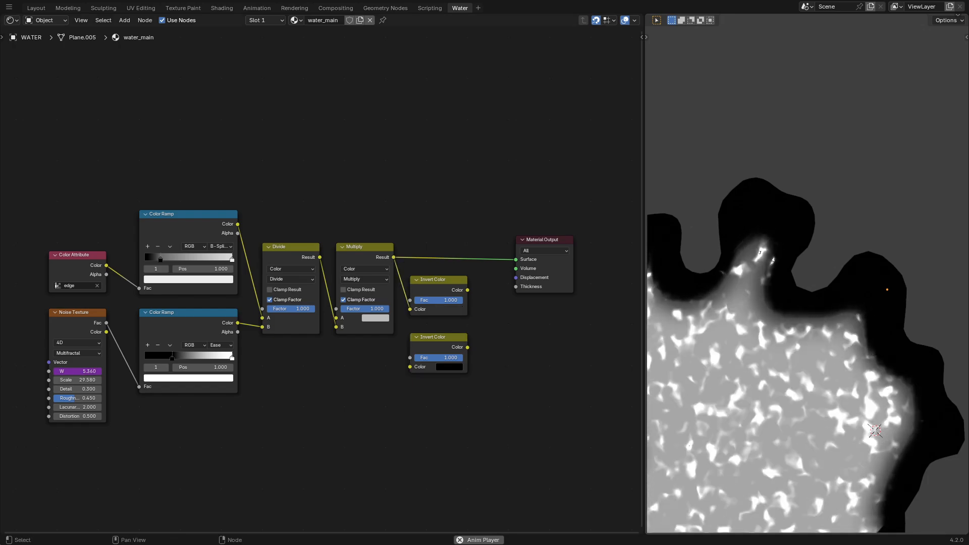
{"action": "left_click_drag", "start_coordinate": [319, 257], "coordinate": [410, 367]}
{"action": "right_click_drag", "start_coordinate": [403, 346], "coordinate": [388, 356], "text": "shift"}
{"action": "key", "text": "g"}
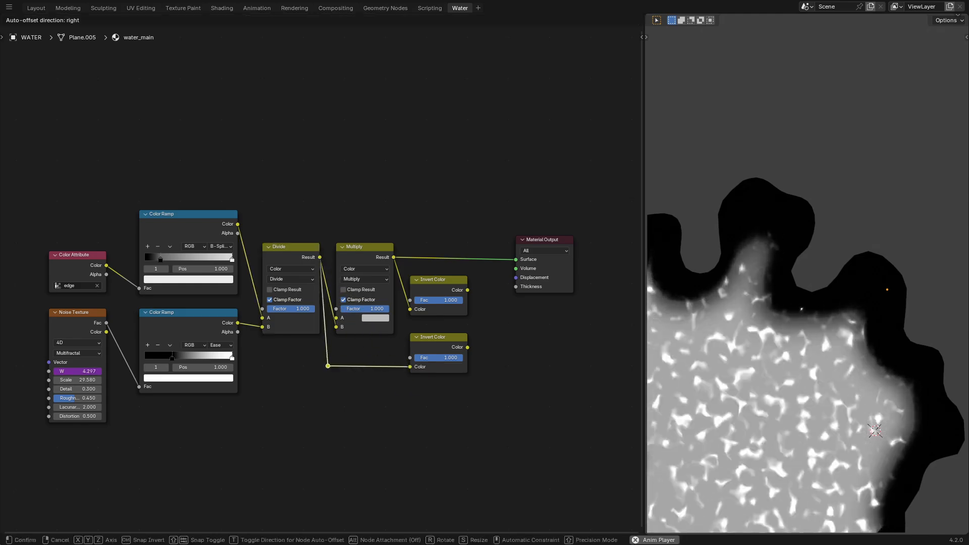
{"action": "left_click", "coordinate": [328, 366]}
{"action": "right_click_drag", "start_coordinate": [396, 295], "coordinate": [411, 290], "text": "shift"}
{"action": "key", "text": "g"}
{"action": "right_click_drag", "start_coordinate": [318, 277], "coordinate": [333, 278], "text": "shift"}
{"action": "right_click_drag", "start_coordinate": [322, 318], "coordinate": [336, 315], "text": "shift"}
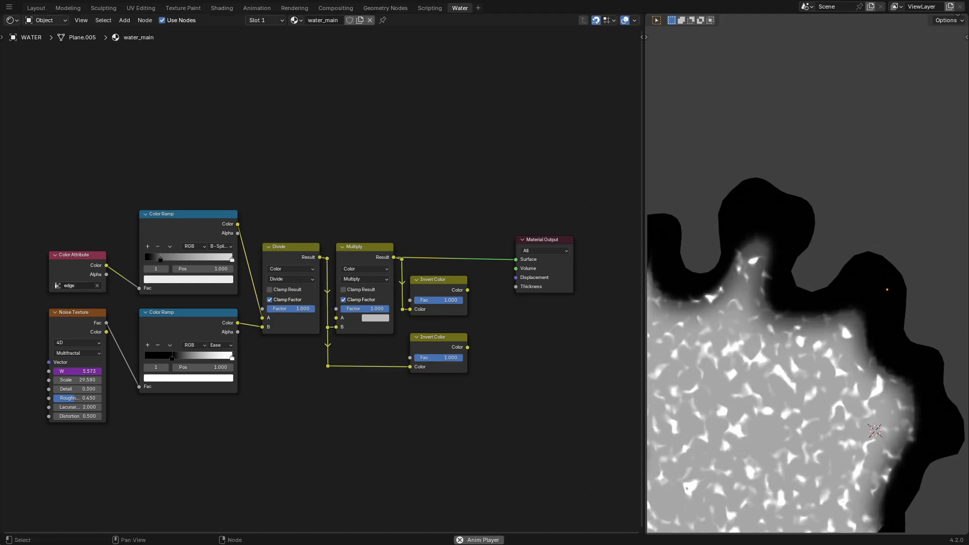
Step: Shift the Color Attribute, Noise Texture and both Color Ramps closer to Divide, and preview each Invert Color node
{"action": "left_click_drag", "start_coordinate": [35, 232], "coordinate": [113, 434]}
{"action": "key", "text": "g"}
{"action": "left_click_drag", "start_coordinate": [41, 197], "coordinate": [248, 434]}
{"action": "key", "text": "g"}
{"action": "left_click", "coordinate": [257, 419]}
{"action": "left_click", "coordinate": [438, 290], "text": "ctrl+shift"}
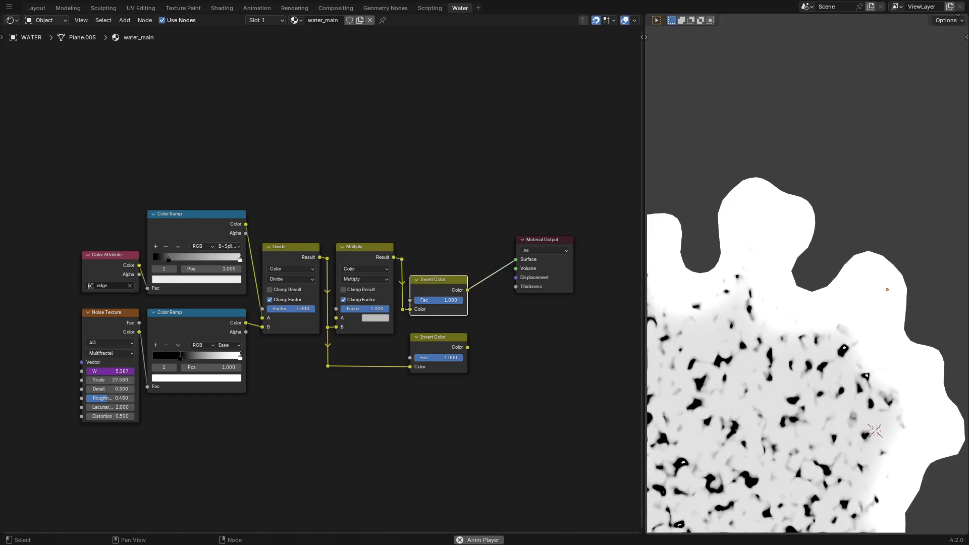
{"action": "left_click", "coordinate": [438, 347], "text": "ctrl+shift"}
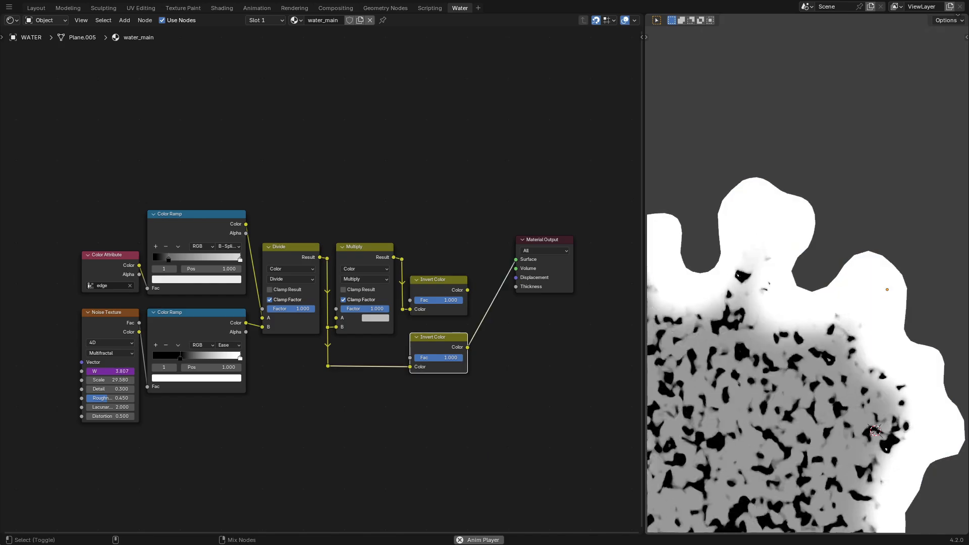
Step: Move all nodes except the Material Output aside, join them in a frame and label it "4 Variation Ripples"
{"action": "scroll", "coordinate": [323, 281], "scroll_direction": "down", "scroll_amount": 2}
{"action": "left_click_drag", "start_coordinate": [105, 193], "coordinate": [451, 431]}
{"action": "key", "text": "g"}
{"action": "left_click", "coordinate": [401, 432]}
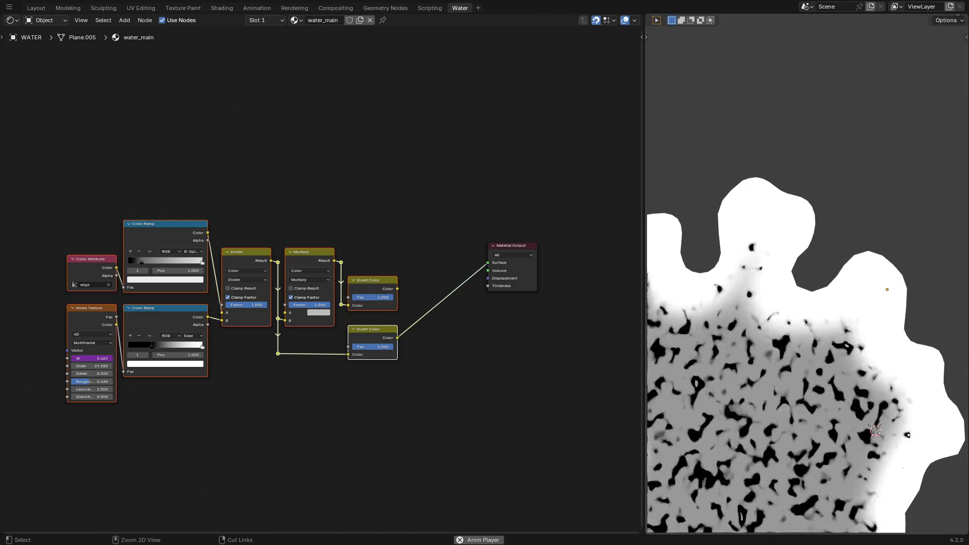
{"action": "key", "text": "ctrl+j"}
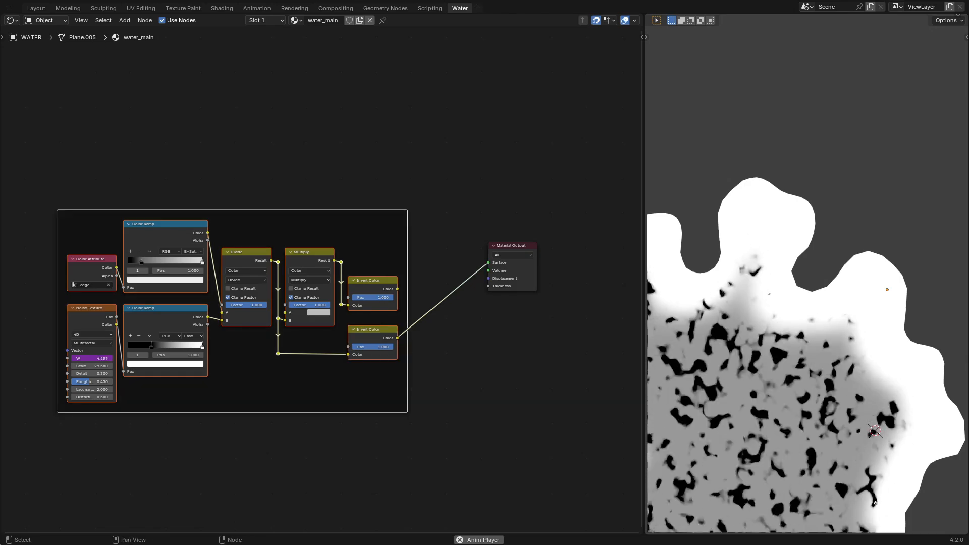
{"action": "key", "text": "F2"}
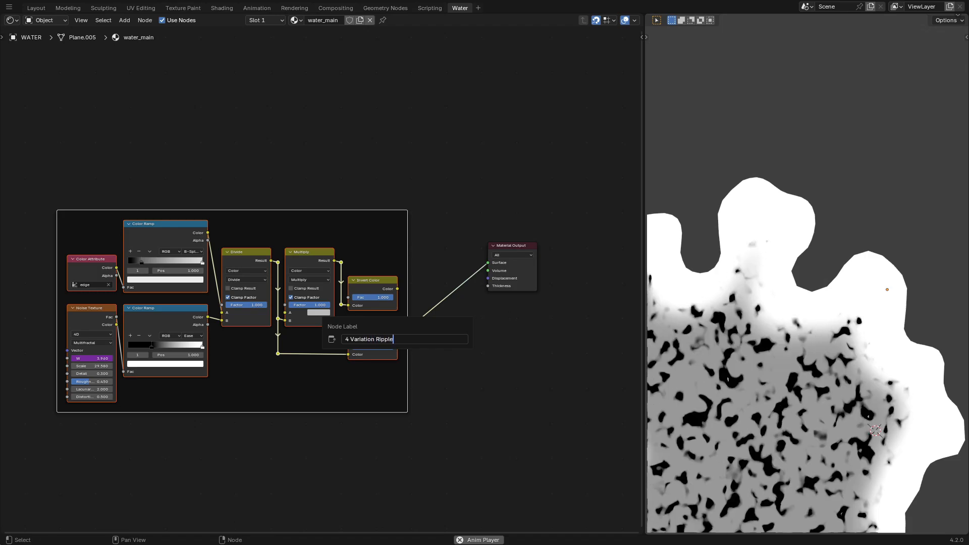
{"action": "type", "text": "4 Variation Ripples"}
{"action": "key", "text": "Return"}
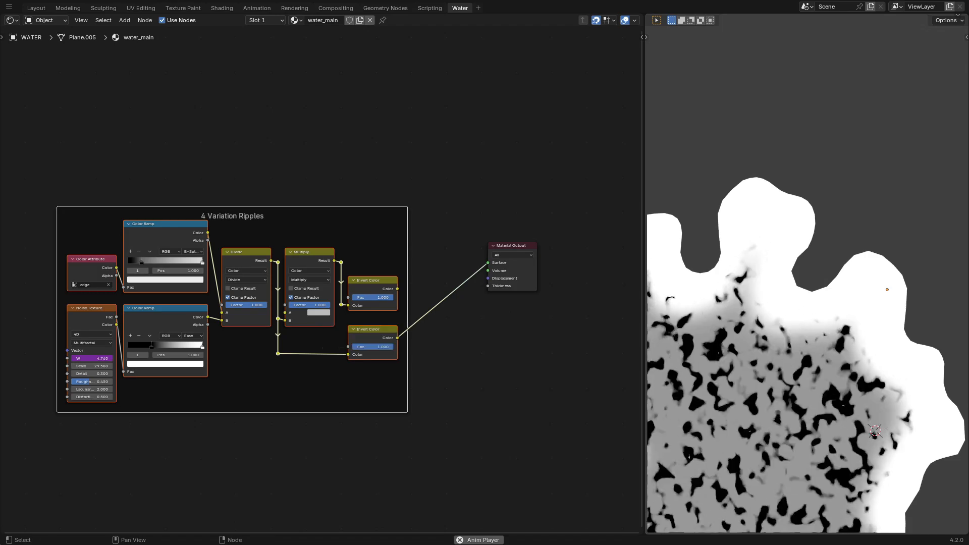
Step: Change the frame's label to "4 Variation Ripple", stop the animation playback and clear the selection
{"action": "key", "text": "g"}
{"action": "key", "text": "Return"}
{"action": "key", "text": "alt+a"}
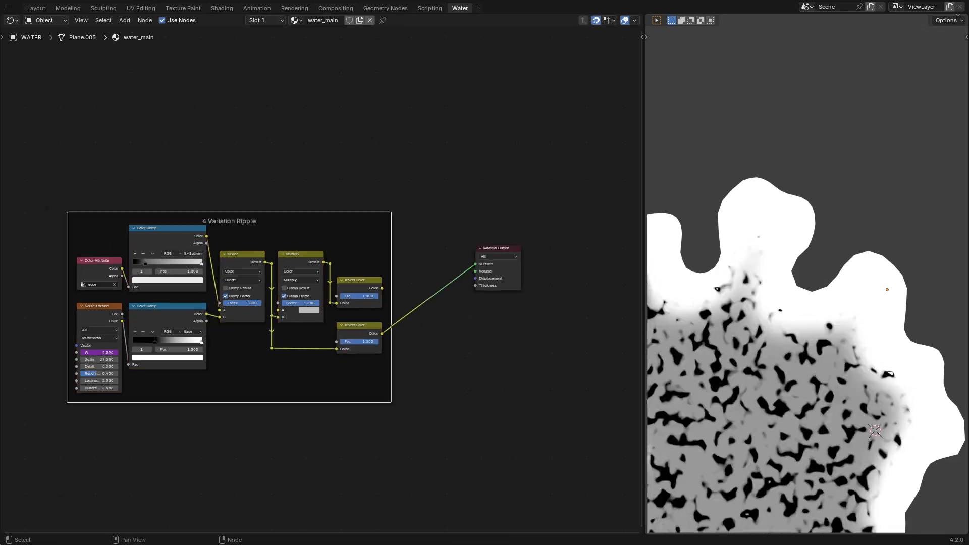
{"action": "key", "text": "alt+a"}
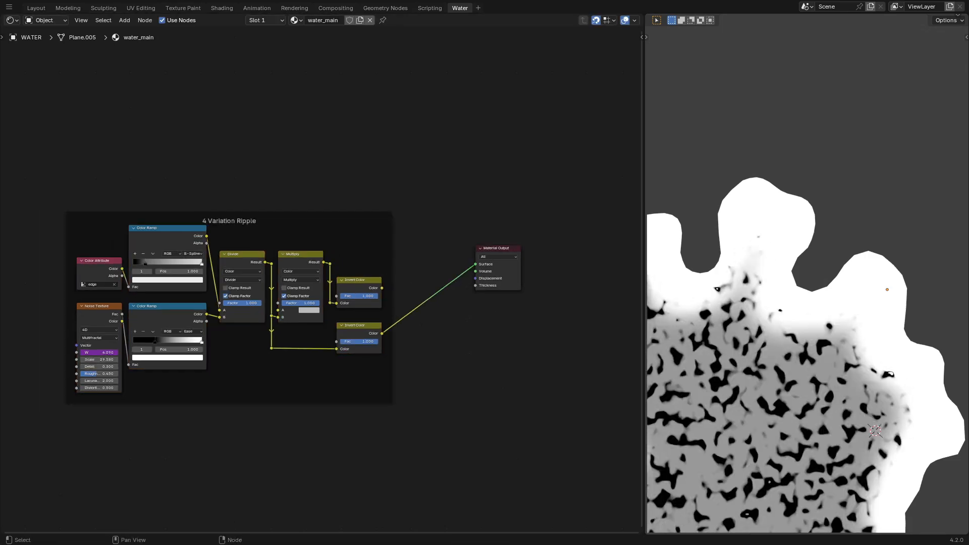
Step: Separate the 4 Variation Ripple frame from the Material Output and cut the link between them
{"action": "left_click_drag", "start_coordinate": [229, 221], "coordinate": [93, 149]}
{"action": "left_click_drag", "start_coordinate": [254, 188], "coordinate": [514, 528]}
{"action": "middle_click_drag", "start_coordinate": [514, 528], "coordinate": [520, 529]}
{"action": "key", "text": "alt+a"}
{"action": "right_click_drag", "start_coordinate": [525, 373], "coordinate": [449, 348], "text": "ctrl"}
Step: Add a Color Ramp beside the Material Output and connect its Color to Surface
{"action": "scroll", "coordinate": [316, 274], "scroll_direction": "up", "scroll_amount": 1}
{"action": "key", "text": "shift+a"}
{"action": "type", "text": "c"}
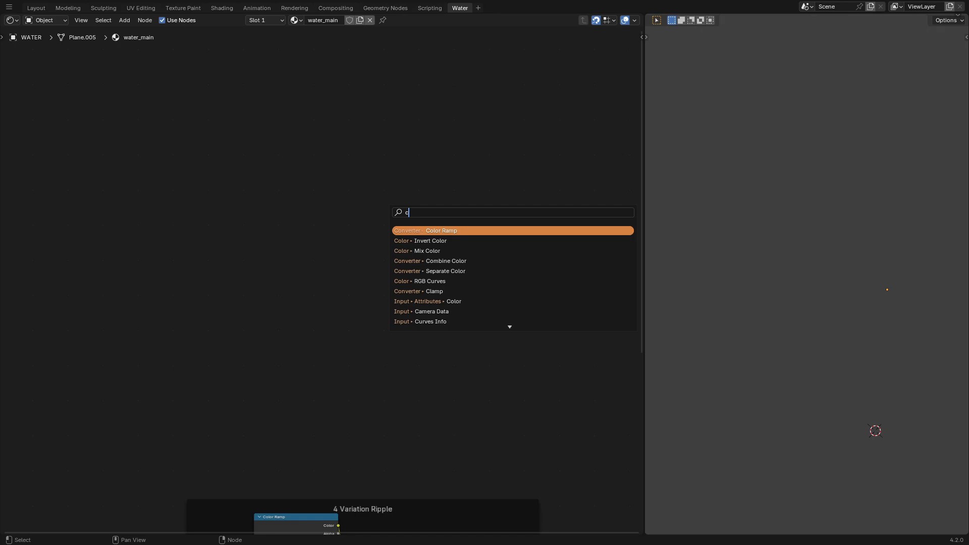
{"action": "key", "text": "Return"}
{"action": "left_click", "coordinate": [393, 219]}
{"action": "left_click_drag", "start_coordinate": [474, 224], "coordinate": [495, 239]}
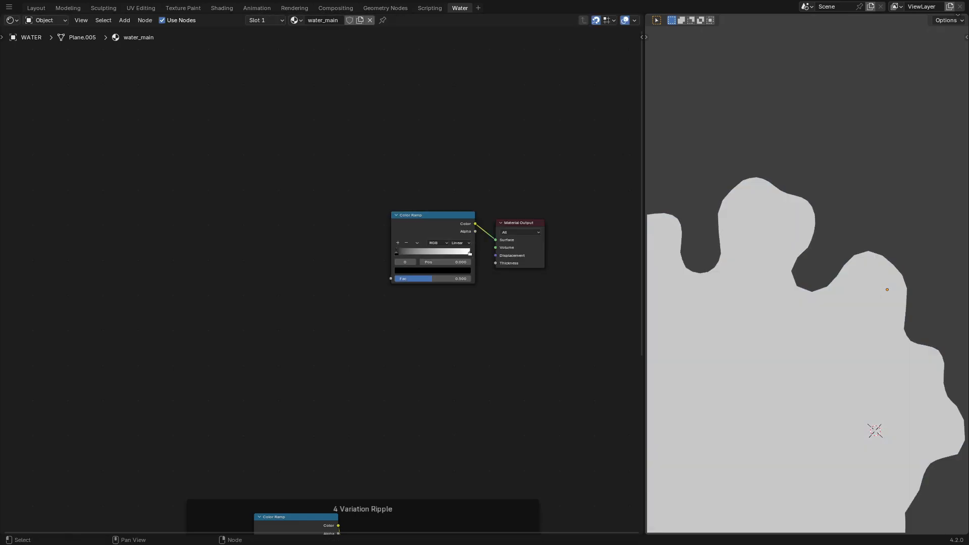
Step: Add a Noise Texture feeding the new Color Ramp's Fac input
{"action": "left_click_drag", "start_coordinate": [391, 279], "coordinate": [349, 253]}
{"action": "type", "text": "noi"}
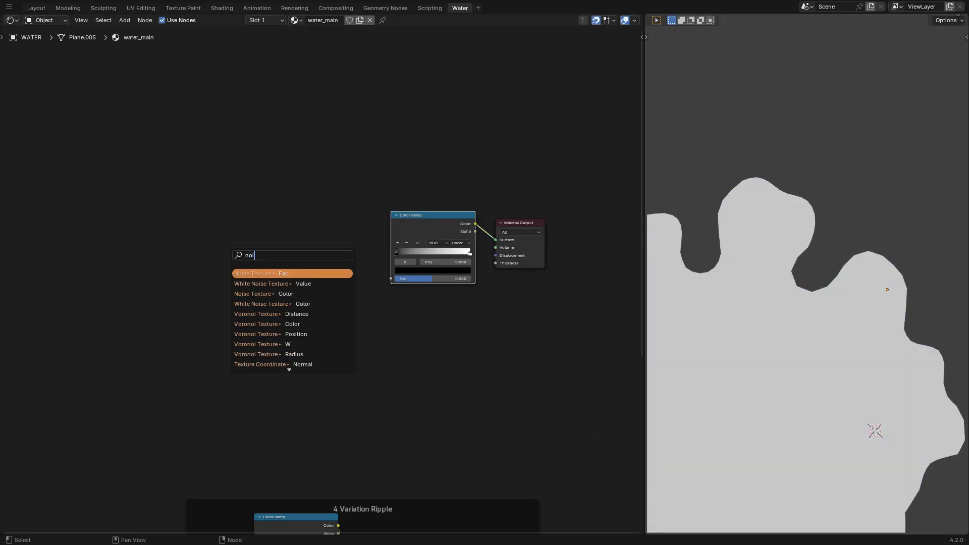
Step: Add a Noise Texture whose Fac feeds the Color Ramp, and set the ramp's interpolation to Constant
{"action": "key", "text": "Return"}
{"action": "left_click", "coordinate": [376, 218]}
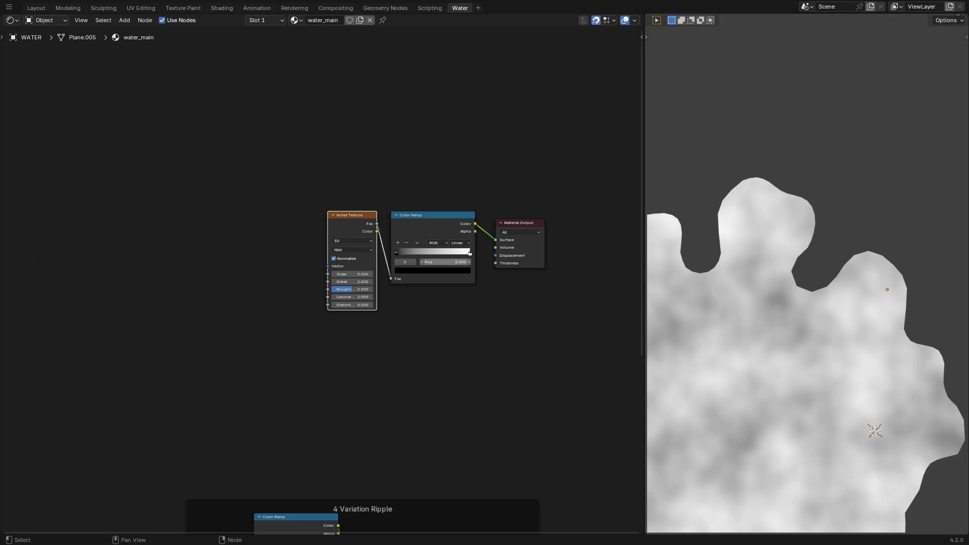
{"action": "left_click", "coordinate": [460, 242]}
{"action": "left_click", "coordinate": [460, 291]}
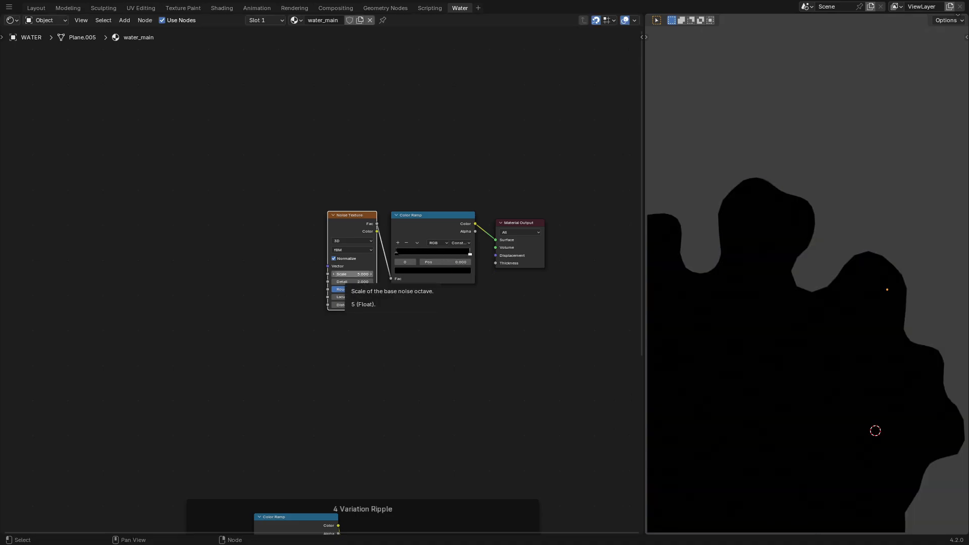
Step: Move the Color Ramp's white stop to position 0.35
{"action": "left_click_drag", "start_coordinate": [470, 254], "coordinate": [423, 254]}
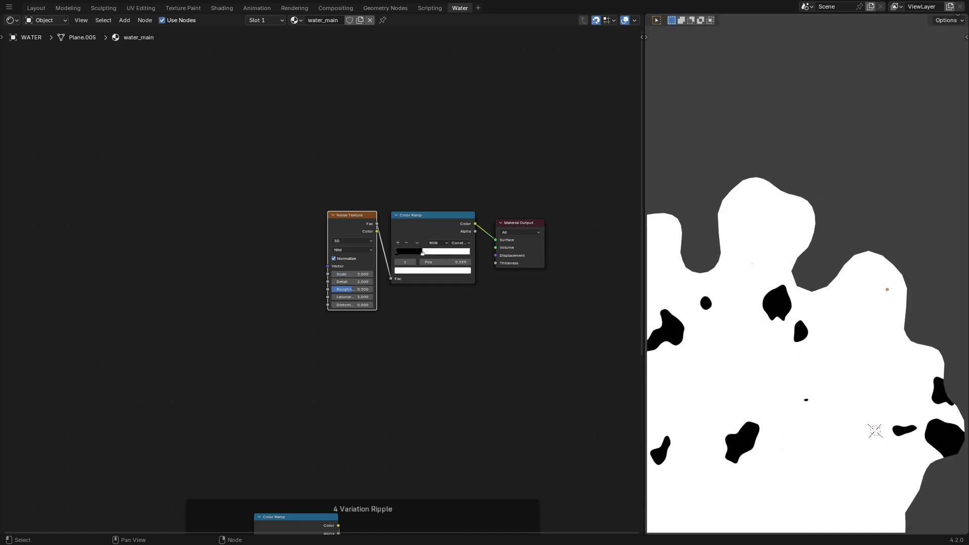
{"action": "scroll", "coordinate": [430, 257], "scroll_direction": "up", "scroll_amount": 2}
{"action": "left_click", "coordinate": [430, 264]}
{"action": "type", "text": "0.35"}
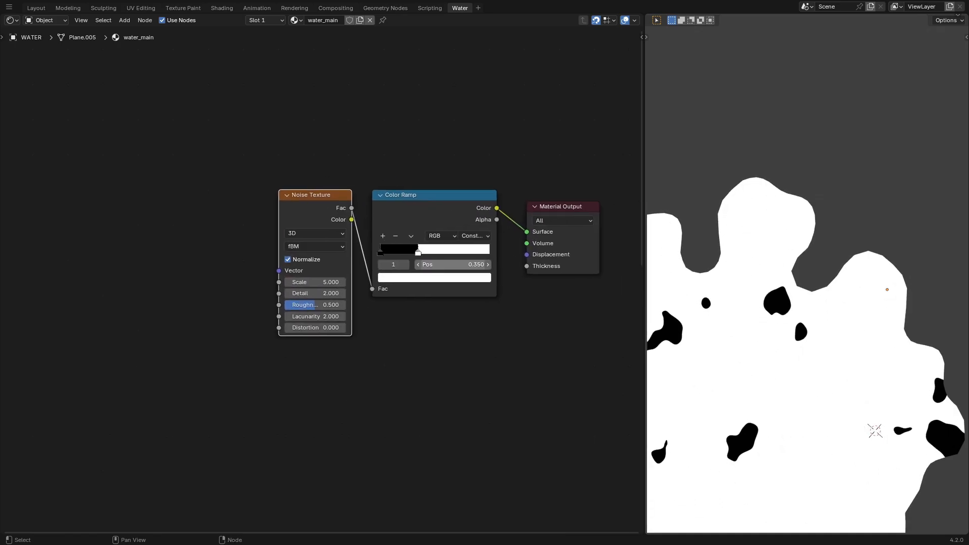
{"action": "key", "text": "Return"}
{"action": "scroll", "coordinate": [452, 282], "scroll_direction": "down", "scroll_amount": 1}
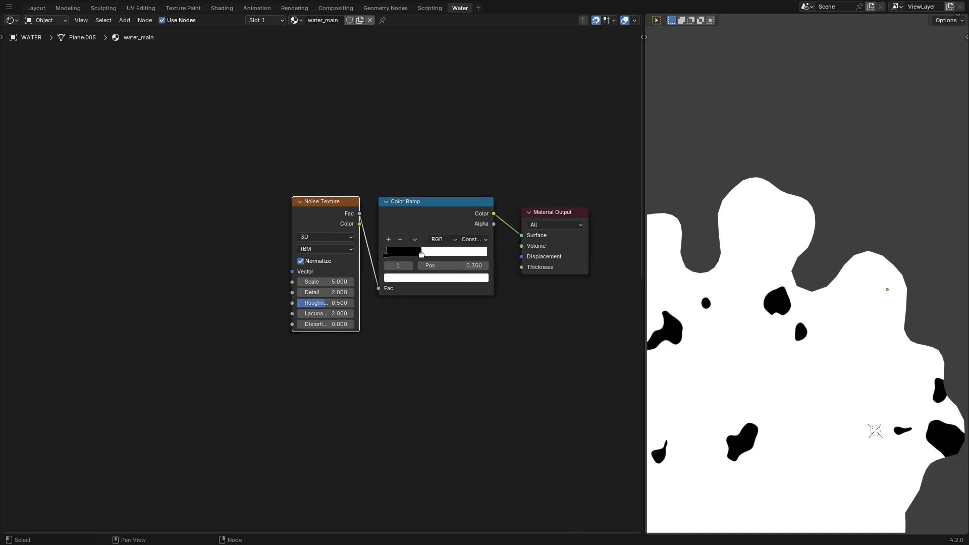
Step: Set the Noise Texture's Scale to 9.5 and Detail to 1.2
{"action": "scroll", "coordinate": [480, 291], "scroll_direction": "down", "scroll_amount": 1}
{"action": "left_click", "coordinate": [337, 283]}
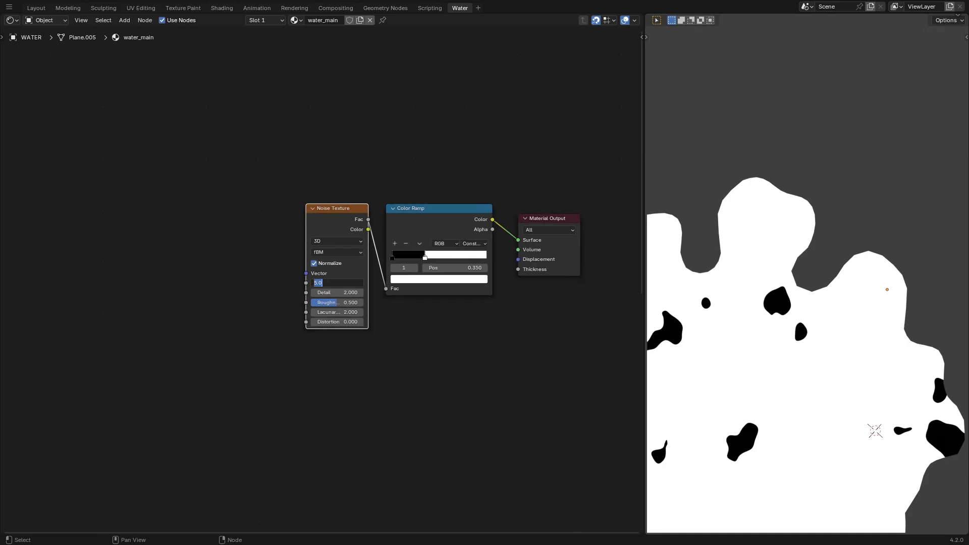
{"action": "type", "text": "9.5"}
{"action": "key", "text": "Return"}
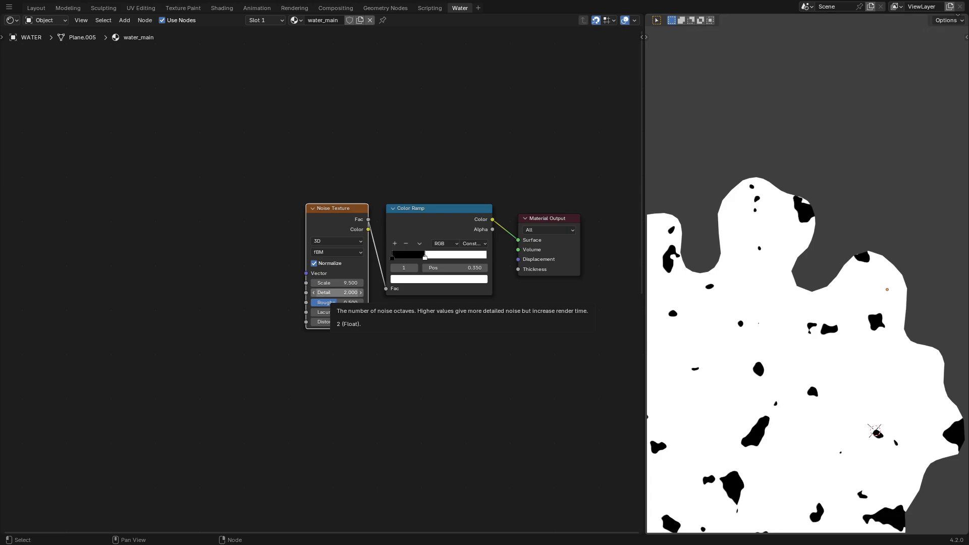
{"action": "left_click", "coordinate": [337, 292]}
{"action": "type", "text": "1.2"}
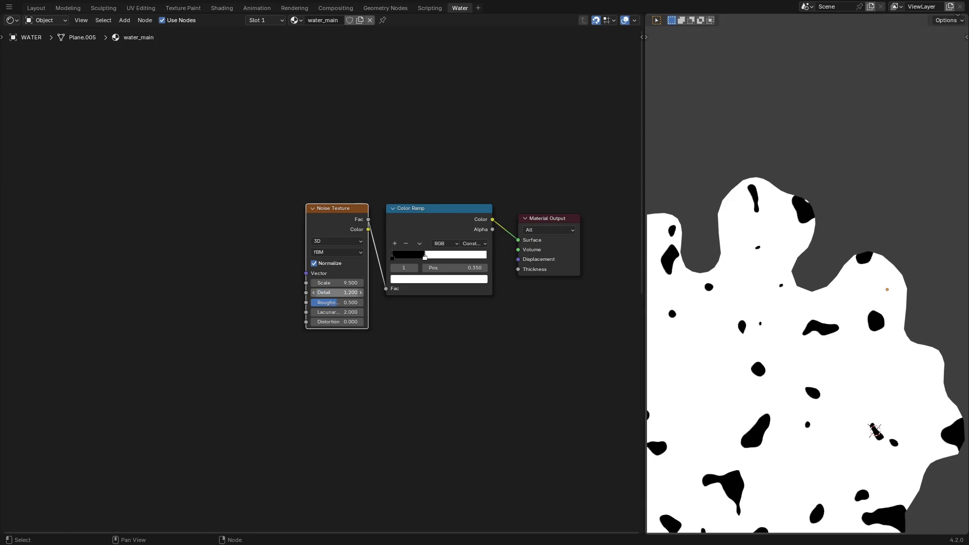
{"action": "key", "text": "Return"}
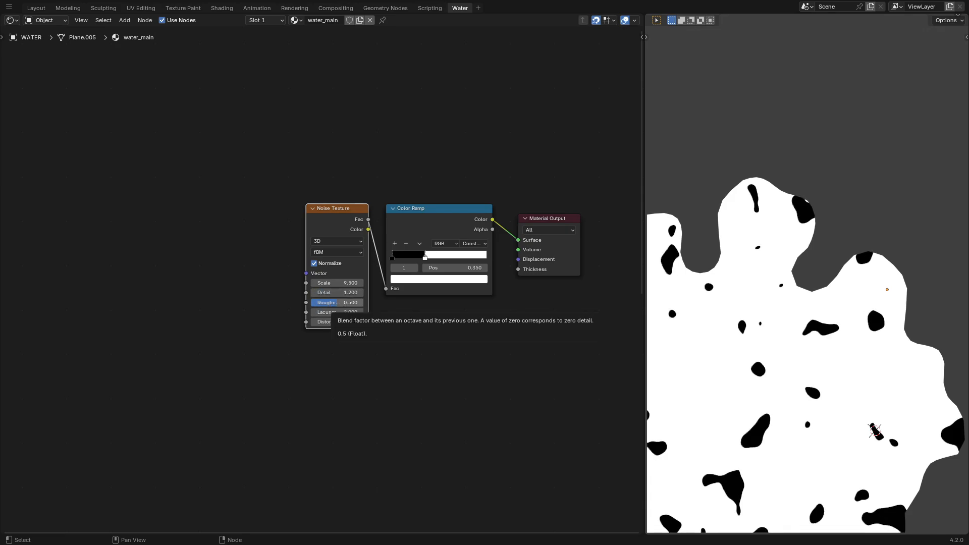
Step: Add Texture Coordinate and Mapping nodes to the Noise Texture, and leave a wide gap between the two new nodes
{"action": "key", "text": "ctrl+t"}
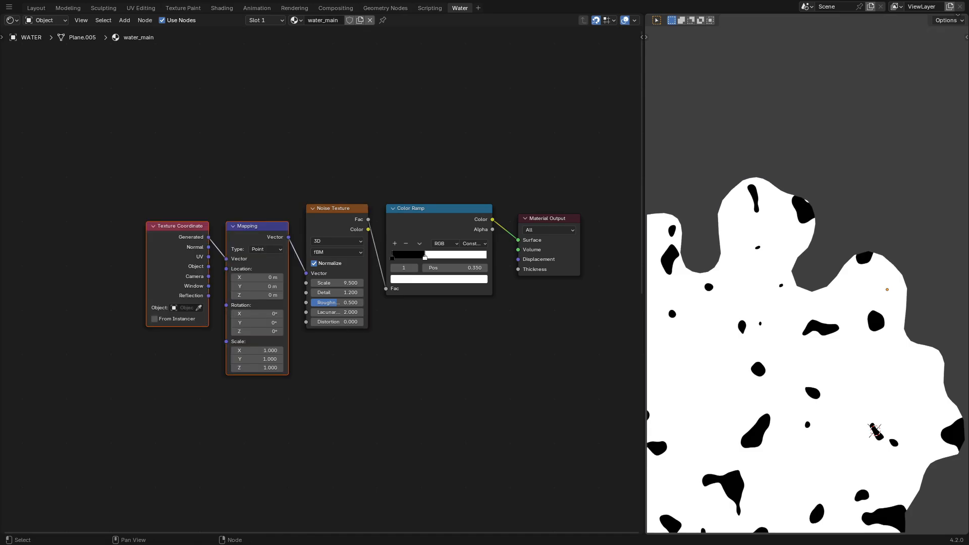
{"action": "left_click_drag", "start_coordinate": [243, 201], "coordinate": [177, 233]}
{"action": "key", "text": "g"}
{"action": "left_click", "coordinate": [186, 217]}
{"action": "left_click_drag", "start_coordinate": [190, 200], "coordinate": [197, 222]}
{"action": "key", "text": "g"}
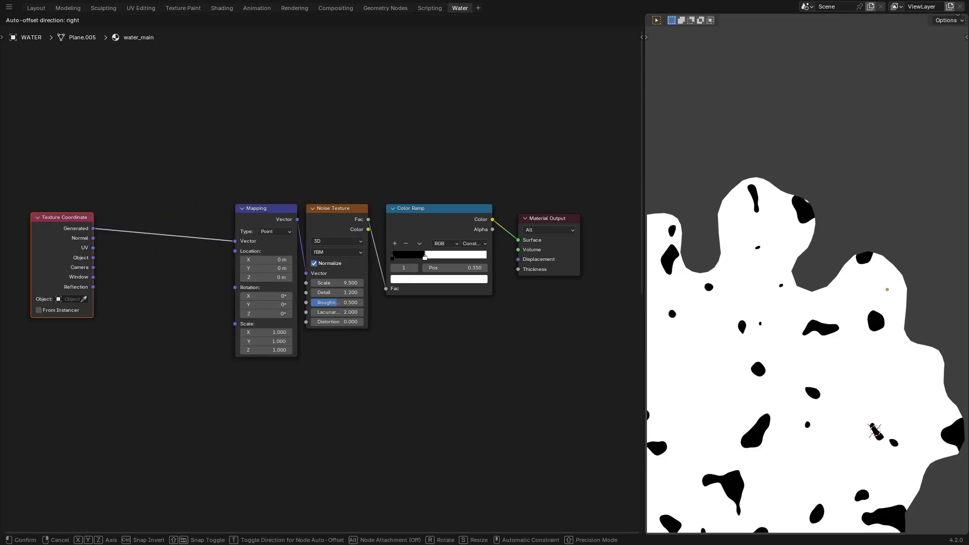
{"action": "left_click", "coordinate": [72, 249]}
Step: Add a second Noise Texture node below and beside the Texture Coordinate node
{"action": "key", "text": "shift+a"}
{"action": "left_click", "coordinate": [173, 293]}
{"action": "type", "text": "noi"}
{"action": "key", "text": "Return"}
{"action": "left_click", "coordinate": [123, 289]}
{"action": "left_click_drag", "start_coordinate": [139, 289], "coordinate": [139, 279]}
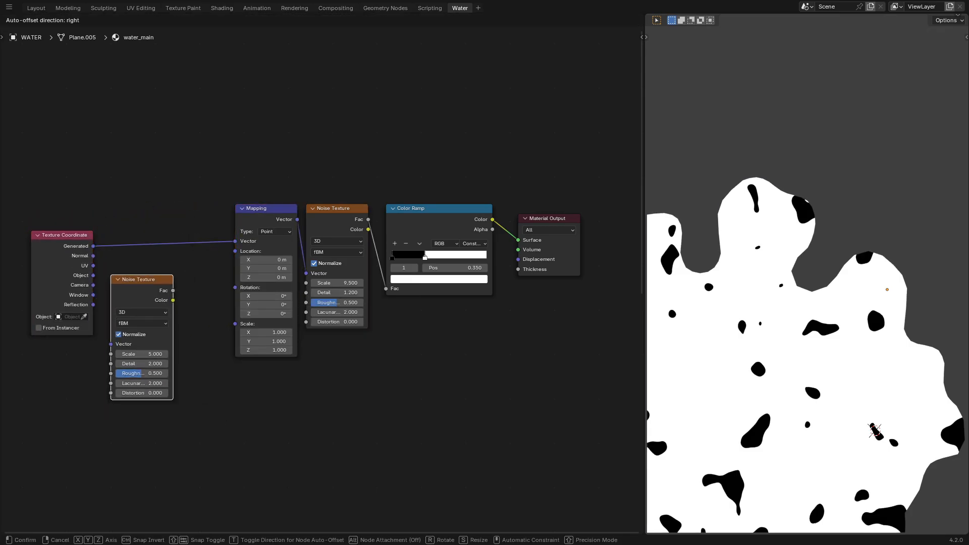
{"action": "left_click_drag", "start_coordinate": [64, 235], "coordinate": [56, 235]}
{"action": "left_click_drag", "start_coordinate": [138, 280], "coordinate": [131, 286]}
Step: Add a Mix Color node below the Mapping node, and rearrange the Texture Coordinate and second Noise Texture nodes to make room
{"action": "key", "text": "shift+a"}
{"action": "type", "text": "mix"}
{"action": "key", "text": "Return"}
{"action": "left_click", "coordinate": [212, 378]}
{"action": "key", "text": "g"}
{"action": "left_click", "coordinate": [68, 215]}
{"action": "key", "text": "g"}
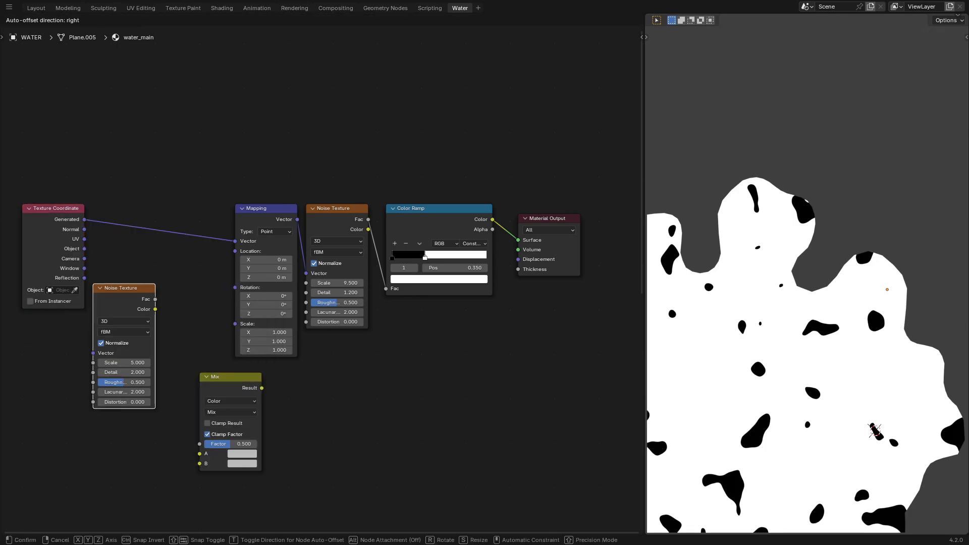
{"action": "left_click", "coordinate": [112, 329]}
Step: Insert the Mix node into the link between Texture Coordinate and Mapping, using its A input
{"action": "left_click_drag", "start_coordinate": [202, 362], "coordinate": [227, 383]}
{"action": "key", "text": "g"}
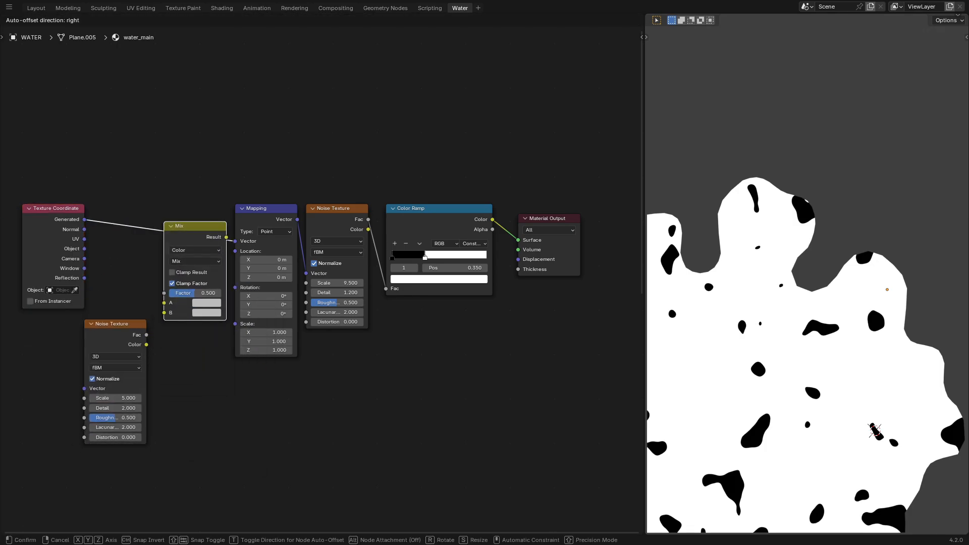
{"action": "left_click", "coordinate": [186, 231]}
{"action": "key", "text": "g"}
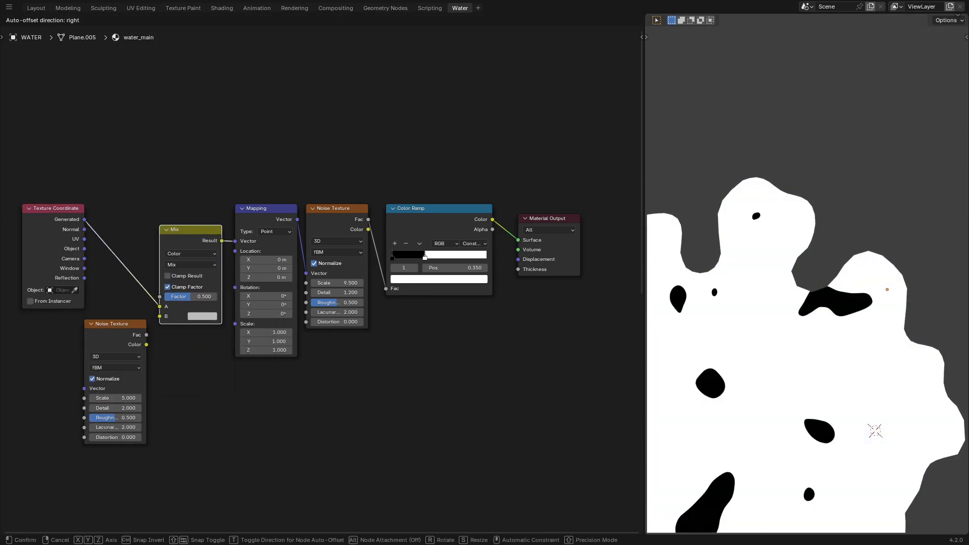
{"action": "key", "text": "Return"}
Step: Feed the Mix node's A input from the UV output, and move the Texture Coordinate node farther from the Mix node
{"action": "left_click_drag", "start_coordinate": [84, 238], "coordinate": [96, 241]}
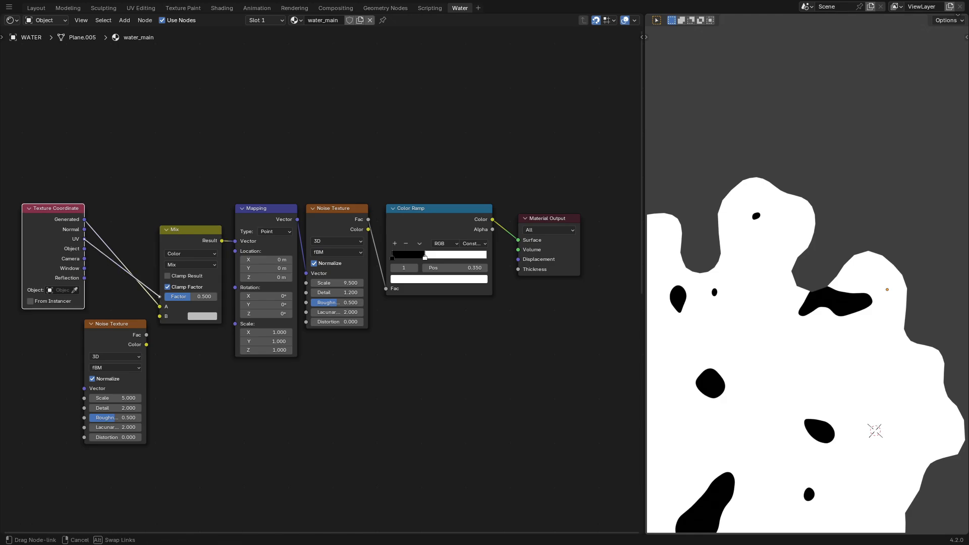
{"action": "left_click_drag", "start_coordinate": [160, 297], "coordinate": [159, 306]}
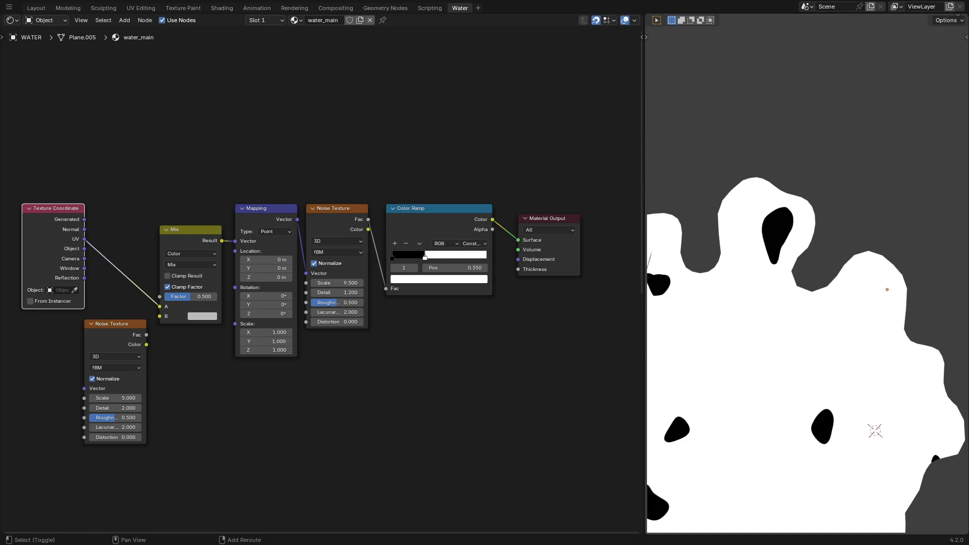
{"action": "middle_click_drag", "start_coordinate": [131, 282], "coordinate": [158, 281], "text": "shift"}
{"action": "key", "text": "g"}
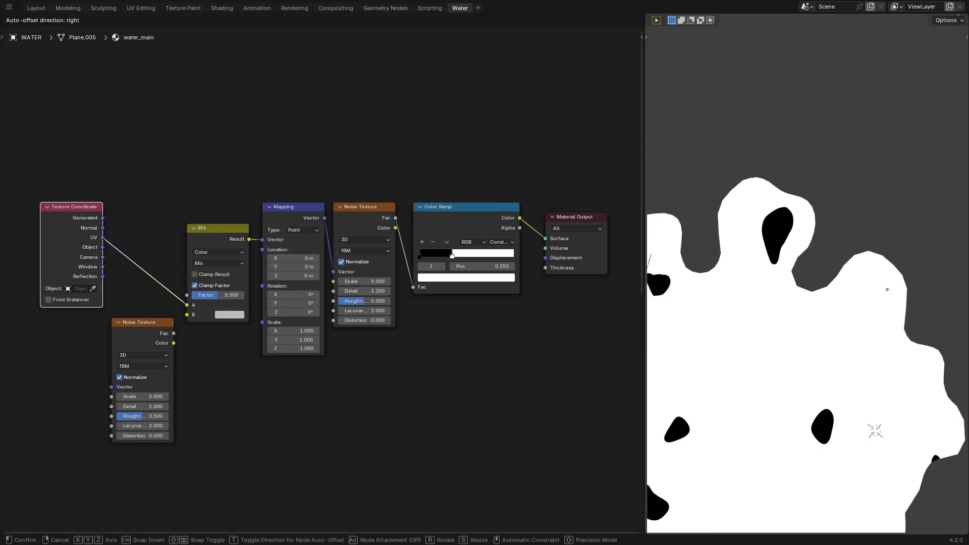
{"action": "mouse_move", "coordinate": [76, 247]}
{"action": "middle_mouse_down"}
{"action": "mouse_move", "coordinate": [130, 247]}
{"action": "mouse_move", "coordinate": [75, 248]}
{"action": "middle_mouse_up"}
{"action": "left_click", "coordinate": [131, 247]}
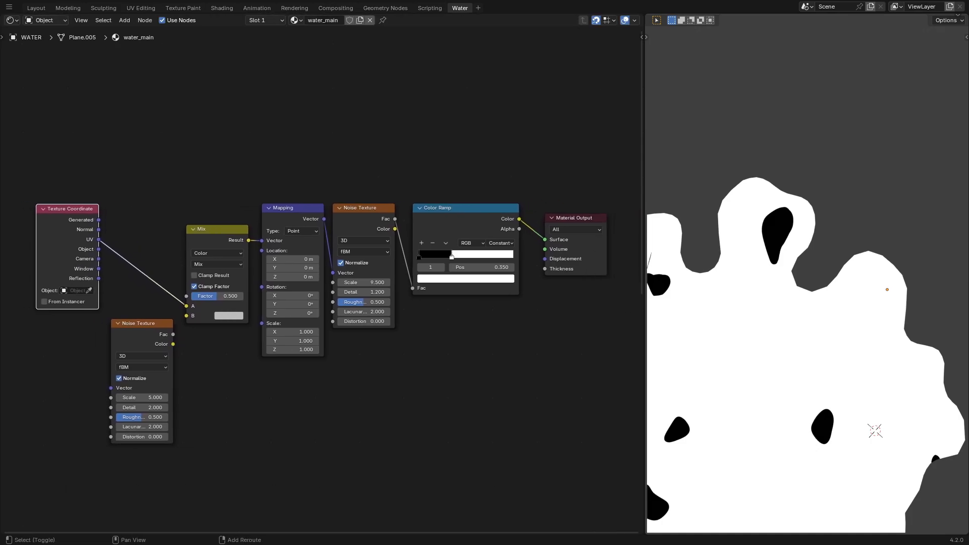
Step: Link the Texture Coordinate's Object output to the second Noise Texture's Vector, and that noise's Fac to the Mix node's B input
{"action": "mouse_move", "coordinate": [142, 323]}
{"action": "left_mouse_down"}
{"action": "mouse_move", "coordinate": [141, 288]}
{"action": "mouse_move", "coordinate": [141, 306]}
{"action": "left_mouse_up"}
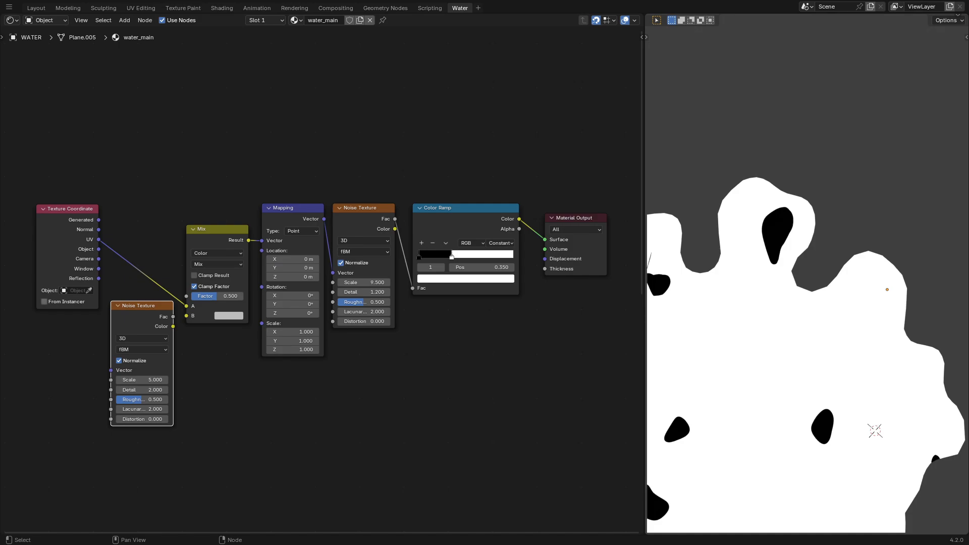
{"action": "left_click_drag", "start_coordinate": [99, 250], "coordinate": [111, 370]}
{"action": "left_click_drag", "start_coordinate": [173, 327], "coordinate": [187, 316]}
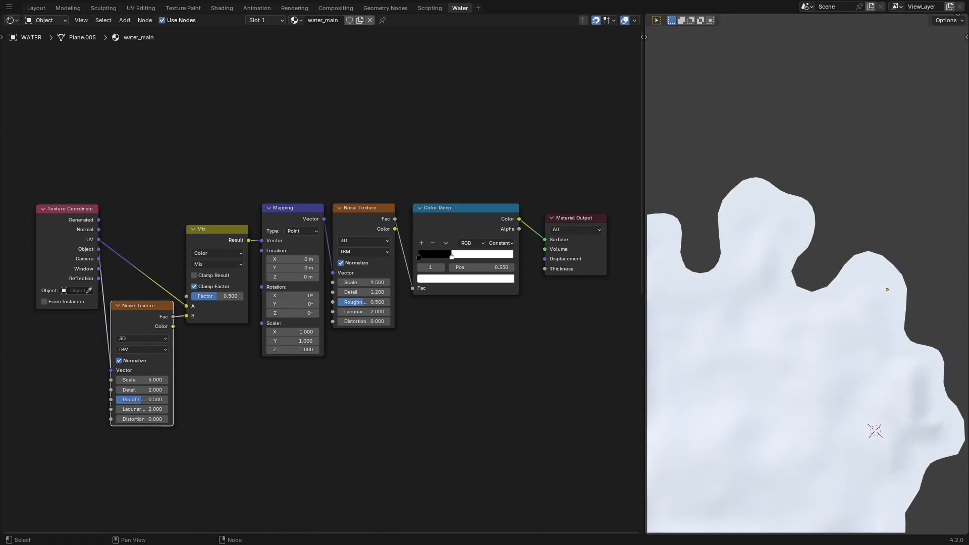
Step: Set the second Noise Texture's Scale to 12
{"action": "left_click", "coordinate": [142, 380]}
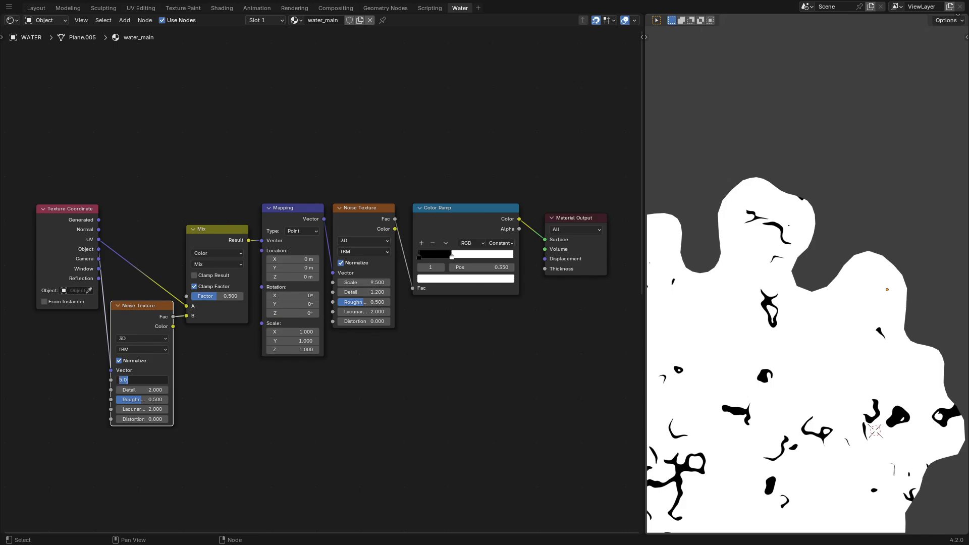
{"action": "type", "text": "12"}
{"action": "key", "text": "Return"}
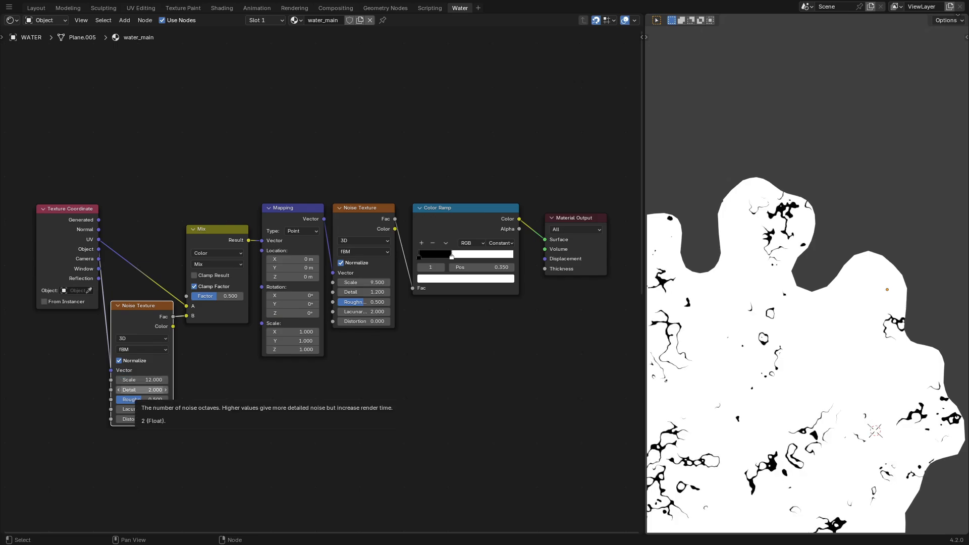
Step: Switch the second Noise Texture to 4D, drive its W value with #frame/4, and play the animation
{"action": "left_click", "coordinate": [142, 339]}
{"action": "left_click", "coordinate": [136, 389]}
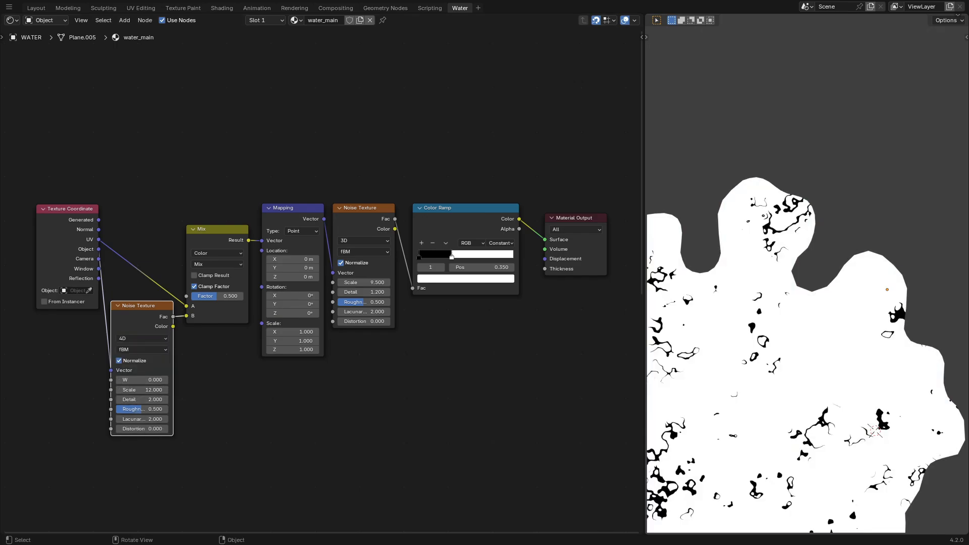
{"action": "type", "text": "#"}
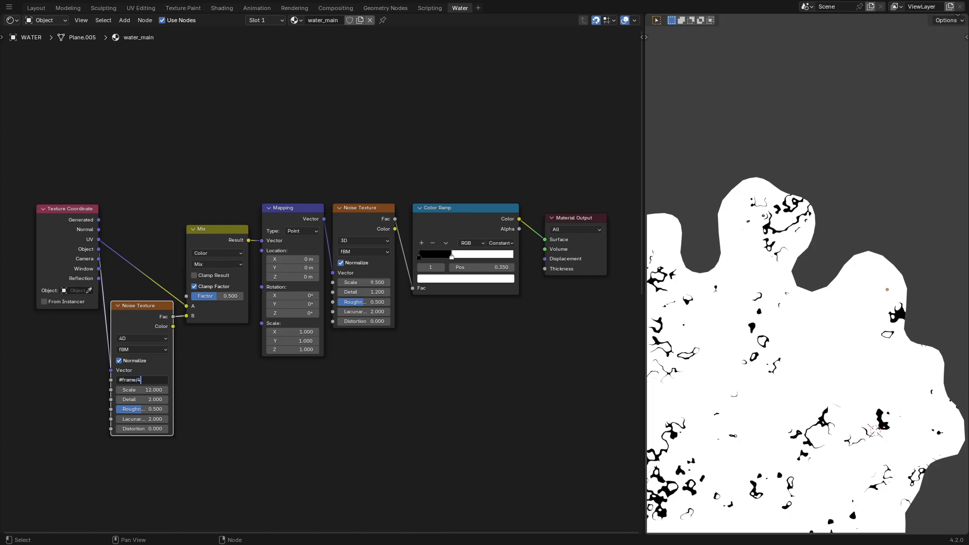
{"action": "type", "text": "frame/4"}
{"action": "key", "text": "Return"}
{"action": "key", "text": "space"}
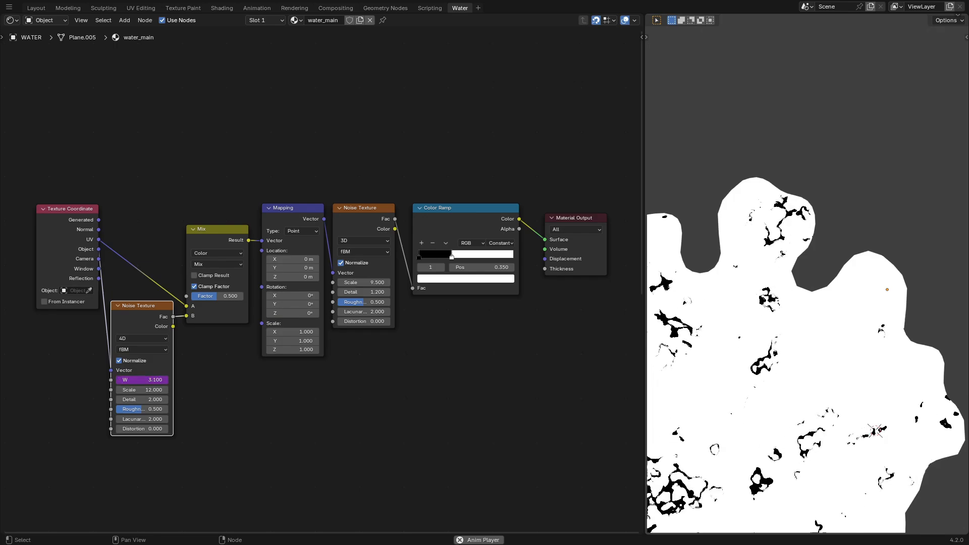
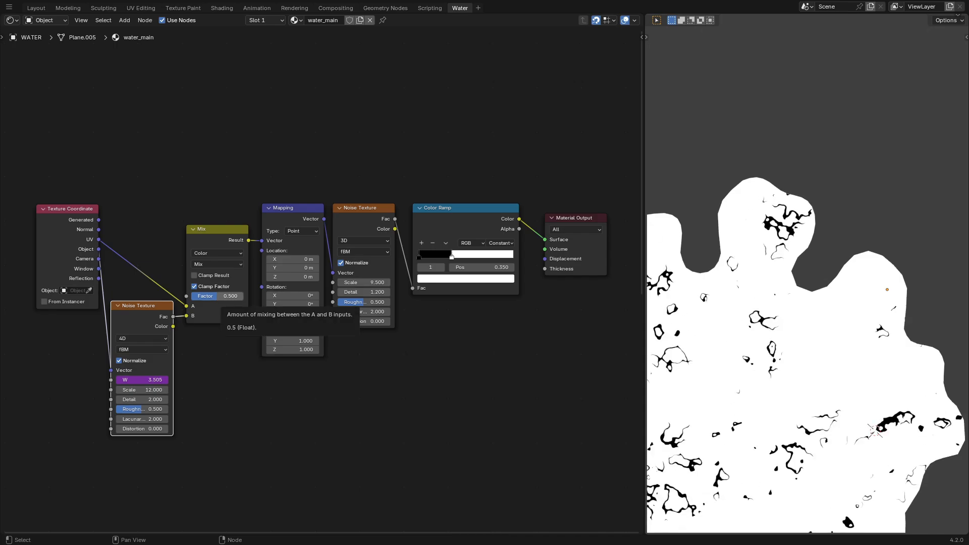
Step: Set the Mix factor to 0.25 and the Mapping scale to 11 on X and 2 on Y
{"action": "left_click_drag", "start_coordinate": [222, 295], "coordinate": [201, 296]}
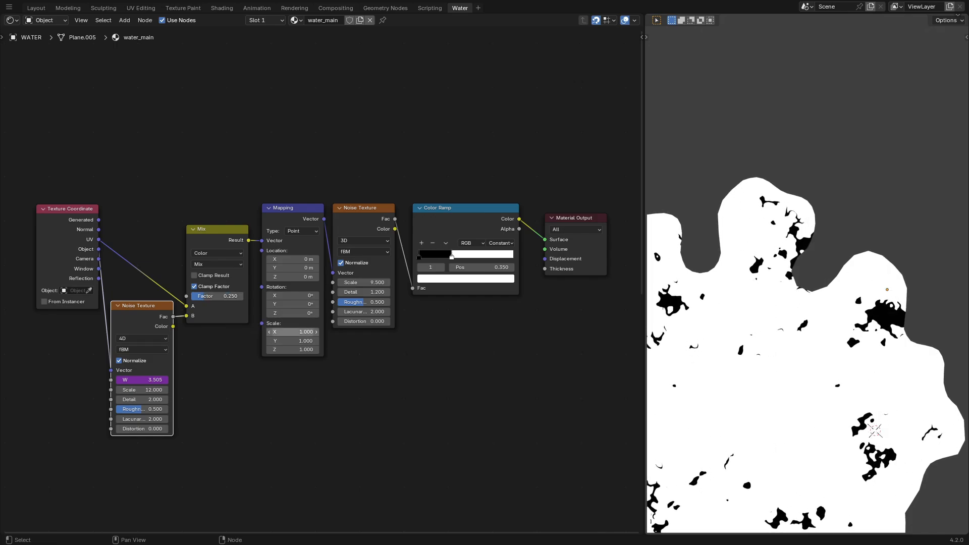
{"action": "left_click", "coordinate": [296, 332]}
{"action": "type", "text": "11"}
{"action": "key", "text": "Tab"}
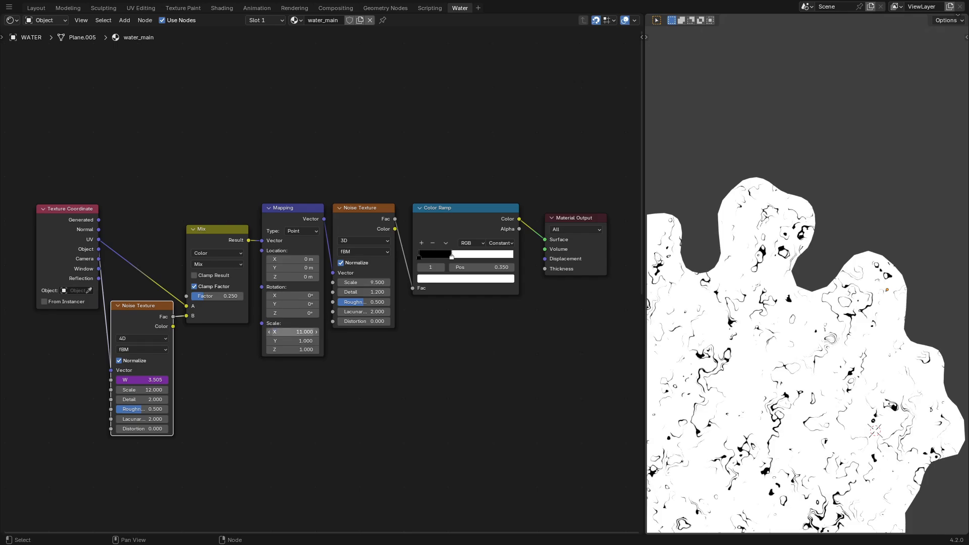
{"action": "type", "text": "11"}
{"action": "key", "text": "Return"}
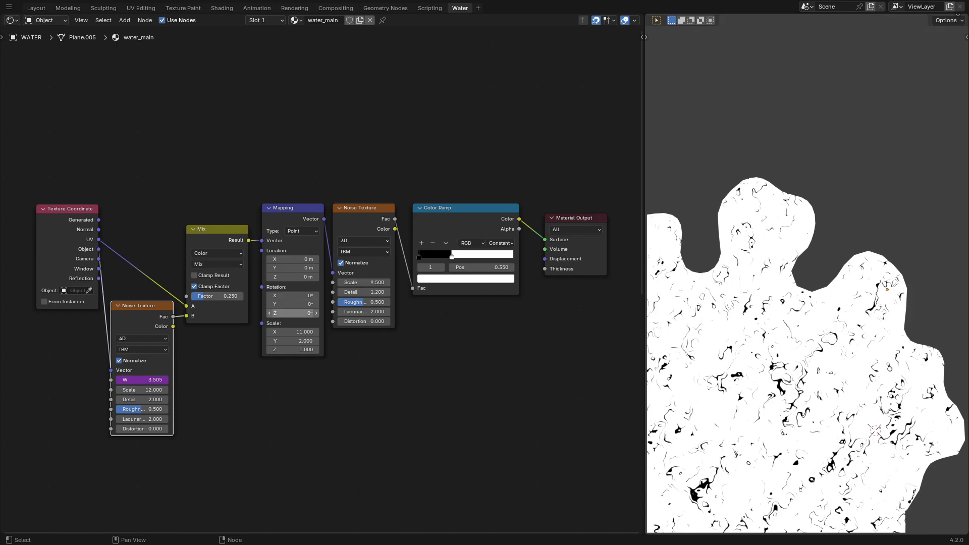
Step: Drive the Mapping node's Z rotation with #frame/60, and deselect the nodes
{"action": "left_click", "coordinate": [293, 313]}
{"action": "key", "text": "Return"}
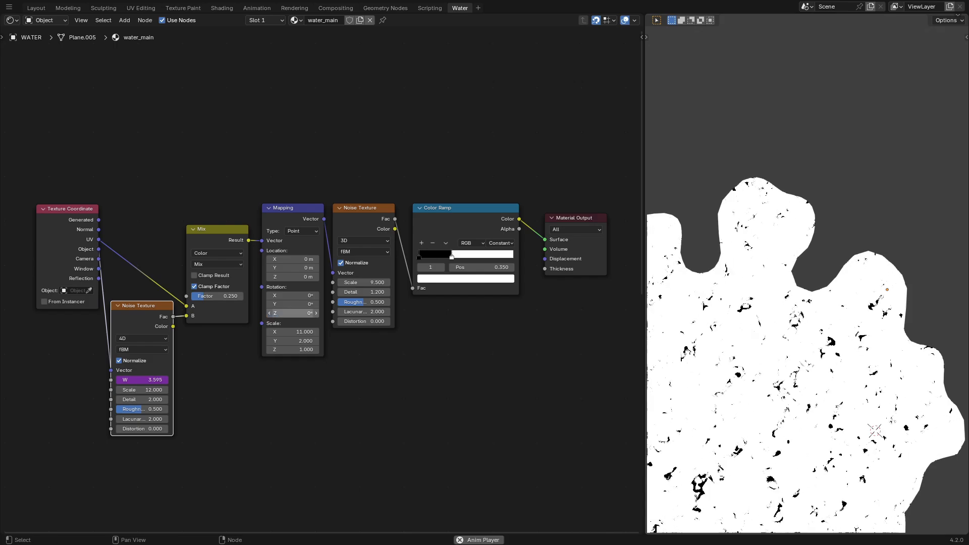
{"action": "left_click", "coordinate": [292, 313]}
{"action": "type", "text": "#fr"}
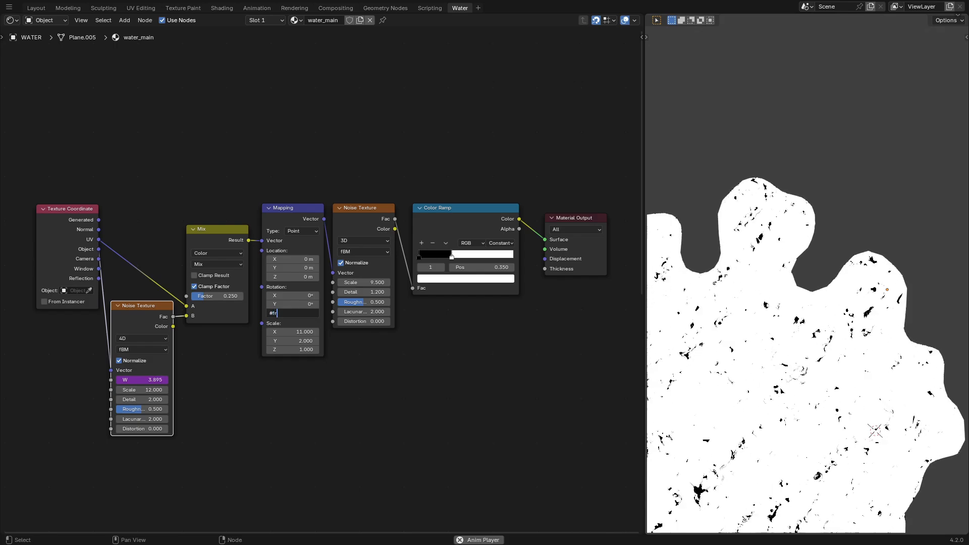
{"action": "type", "text": "ame/60"}
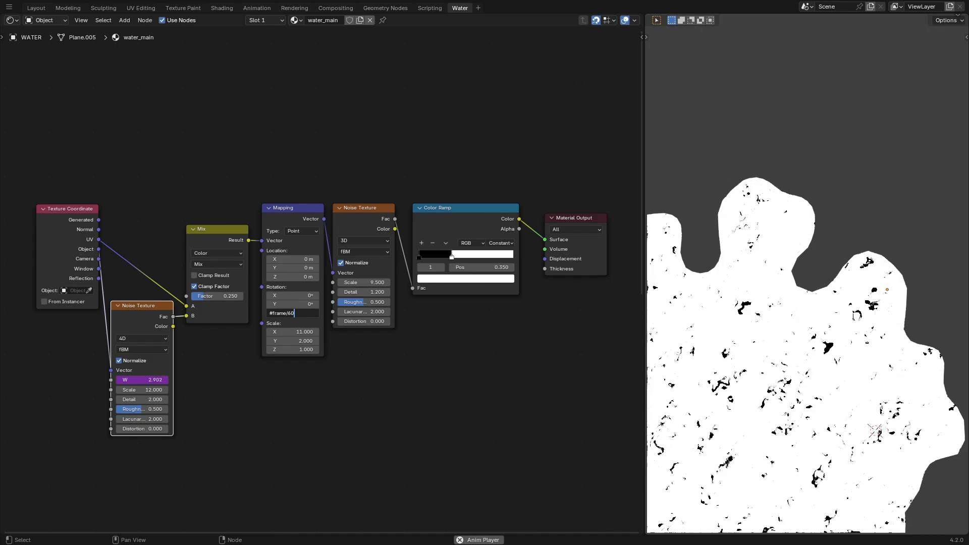
{"action": "key", "text": "Return"}
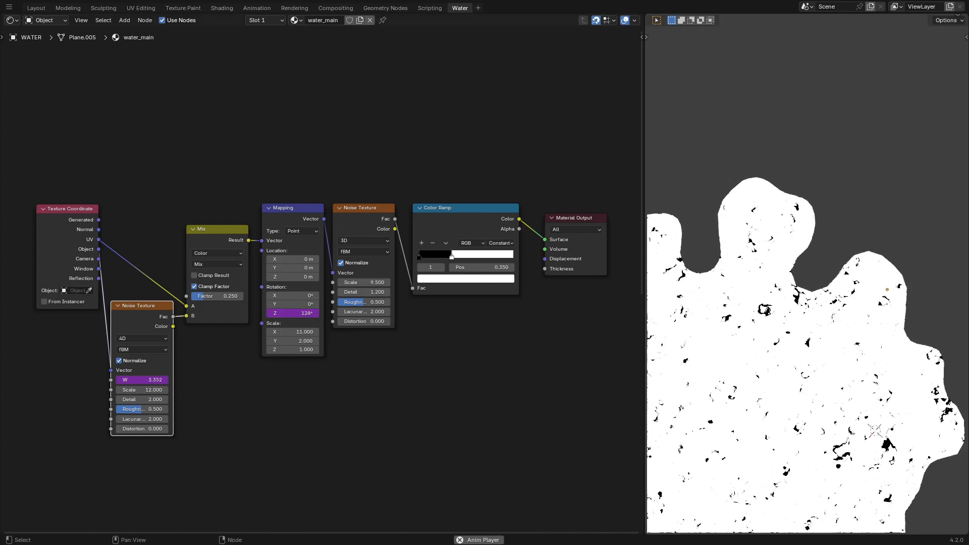
{"action": "left_click", "coordinate": [289, 398]}
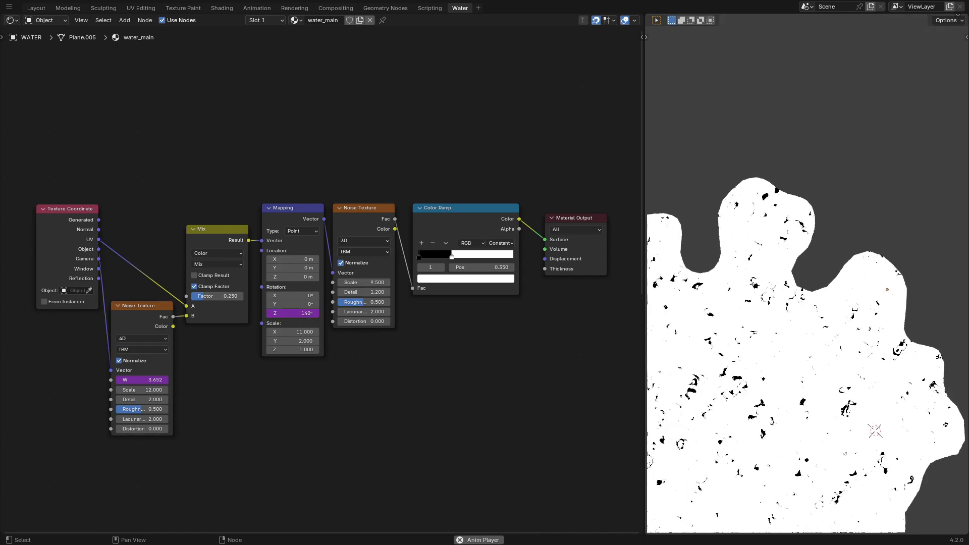
Step: Add reroute points to the links from Texture Coordinate to the Mix and second Noise Texture nodes, and arrange them into right-angled paths
{"action": "right_click_drag", "start_coordinate": [158, 260], "coordinate": [143, 295], "text": "shift"}
{"action": "left_click_drag", "start_coordinate": [151, 279], "coordinate": [140, 305]}
{"action": "right_click_drag", "start_coordinate": [96, 336], "coordinate": [112, 336], "text": "shift"}
{"action": "left_click_drag", "start_coordinate": [104, 336], "coordinate": [96, 369]}
{"action": "left_click_drag", "start_coordinate": [72, 208], "coordinate": [63, 210]}
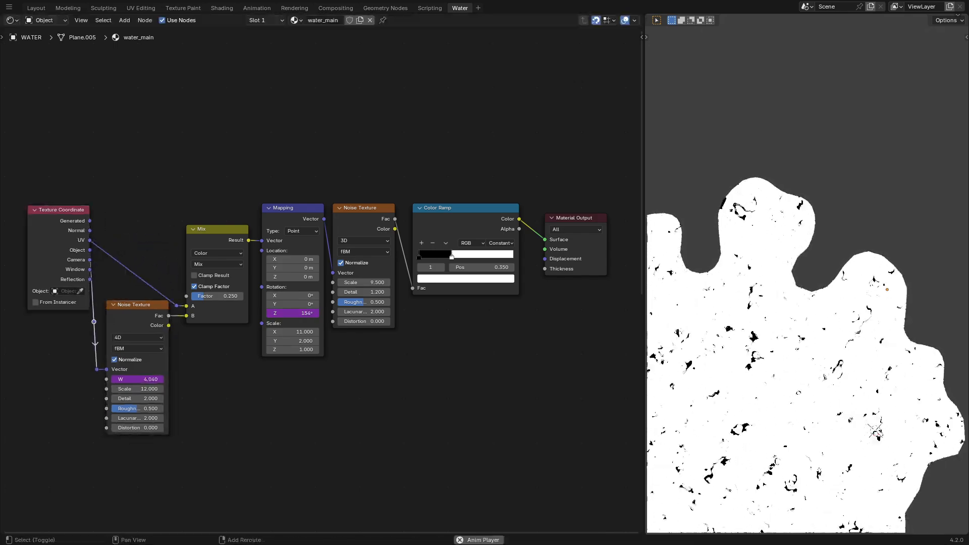
{"action": "right_click_drag", "start_coordinate": [88, 283], "coordinate": [103, 282], "text": "shift"}
{"action": "left_click_drag", "start_coordinate": [94, 283], "coordinate": [98, 250]}
{"action": "right_click_drag", "start_coordinate": [126, 273], "coordinate": [140, 273], "text": "shift"}
{"action": "left_click_drag", "start_coordinate": [134, 273], "coordinate": [94, 240]}
Step: Enclose all the nodes except the Material Output in a frame labelled "wave details"
{"action": "middle_click_drag", "start_coordinate": [227, 298], "coordinate": [324, 298]}
{"action": "scroll", "coordinate": [324, 297], "scroll_direction": "down", "scroll_amount": 1}
{"action": "left_click", "coordinate": [81, 164]}
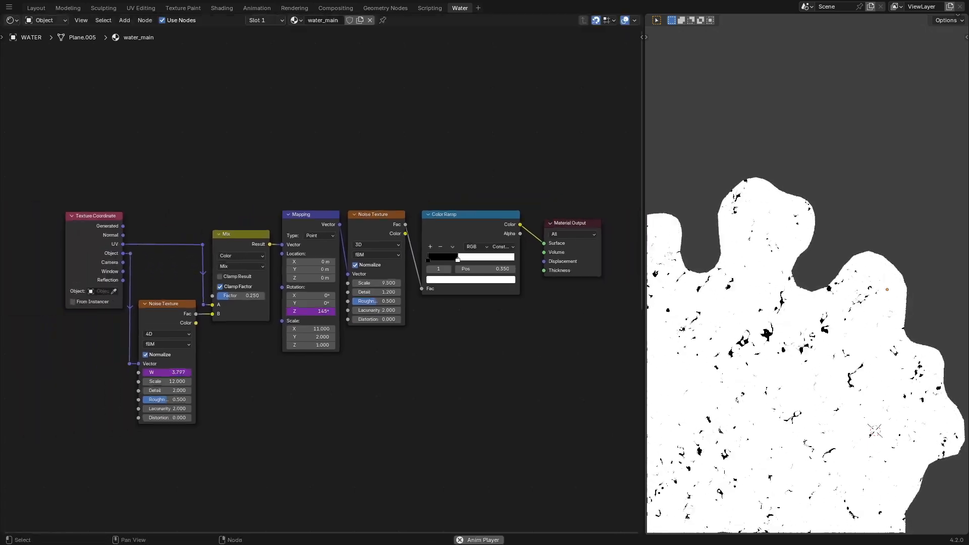
{"action": "left_click_drag", "start_coordinate": [80, 164], "coordinate": [458, 380]}
{"action": "key", "text": "ctrl+j"}
{"action": "key", "text": "F2"}
{"action": "type", "text": "wave"}
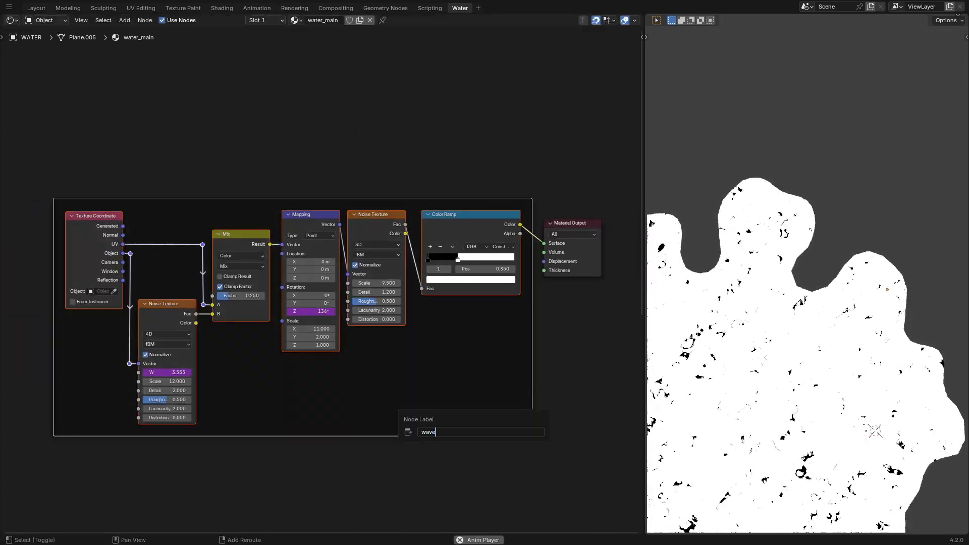
{"action": "type", "text": " details"}
{"action": "key", "text": "Return"}
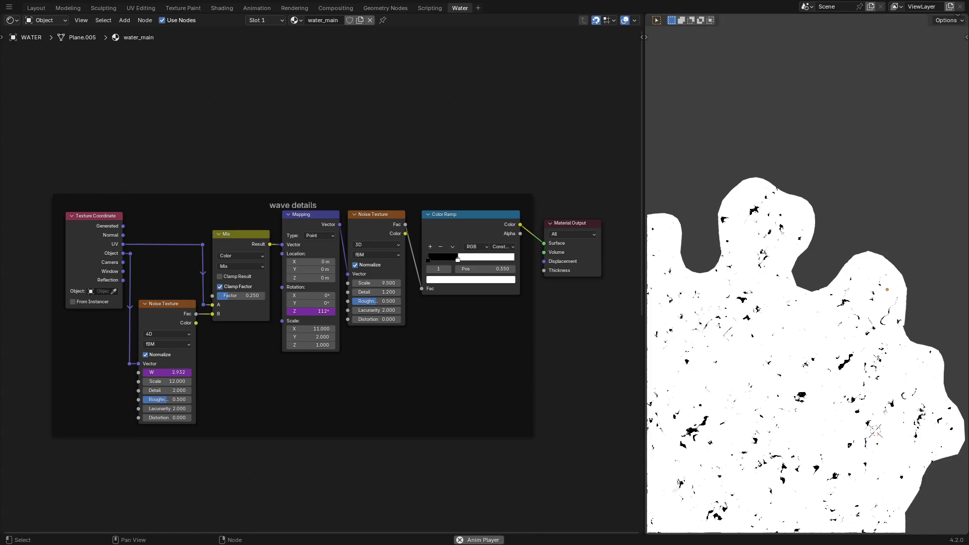
Step: Disconnect the wave details frame from the Material Output and place it beside the 4 Variation Ripple frame
{"action": "key", "text": "g"}
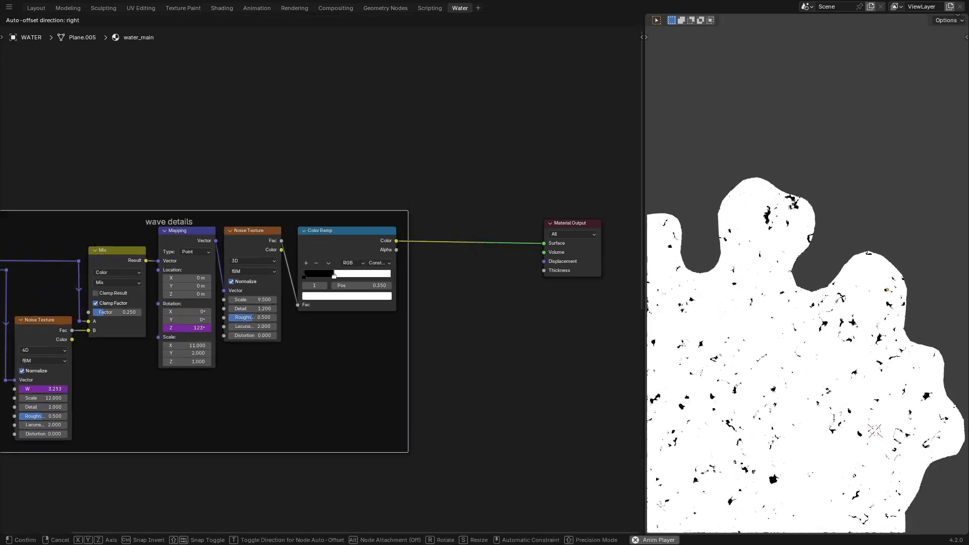
{"action": "left_click", "coordinate": [361, 285]}
{"action": "right_click_drag", "start_coordinate": [495, 211], "coordinate": [476, 300], "text": "ctrl"}
{"action": "scroll", "coordinate": [316, 276], "scroll_direction": "down", "scroll_amount": 3}
{"action": "middle_click_drag", "start_coordinate": [316, 275], "coordinate": [409, 281]}
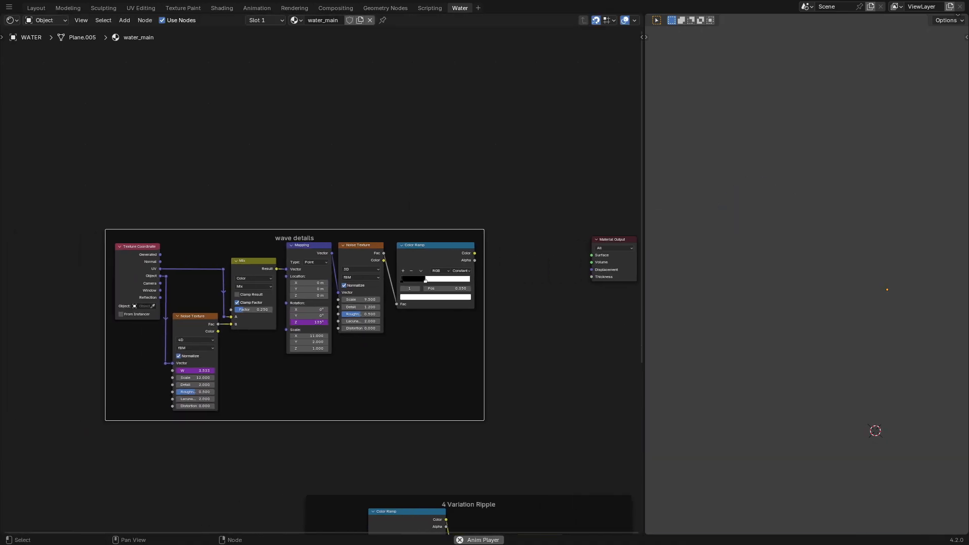
{"action": "key", "text": "g"}
{"action": "key", "text": "Return"}
Step: Add a new Color Ramp before the Material Output and preview its Color through the Surface input
{"action": "key", "text": "shift+a"}
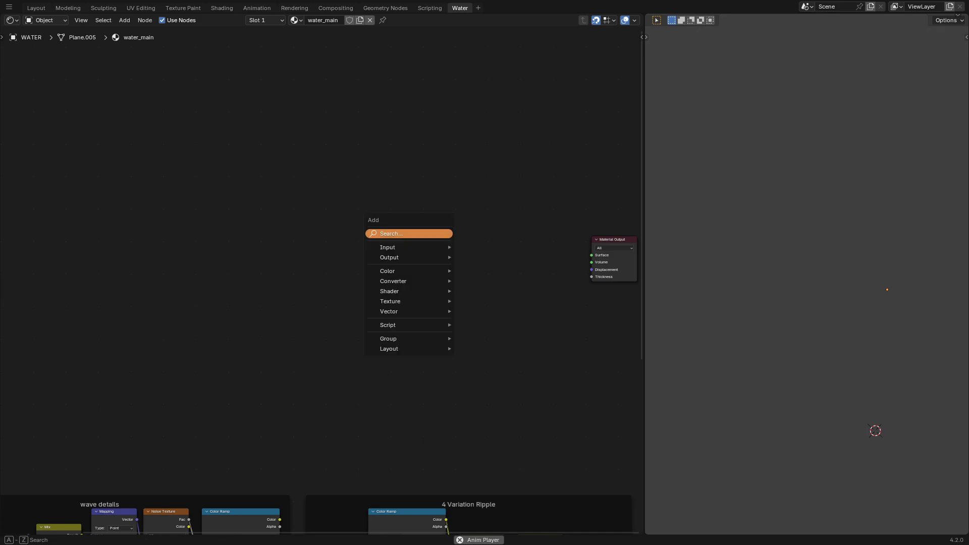
{"action": "type", "text": "c"}
{"action": "key", "text": "Return"}
{"action": "left_click", "coordinate": [497, 246]}
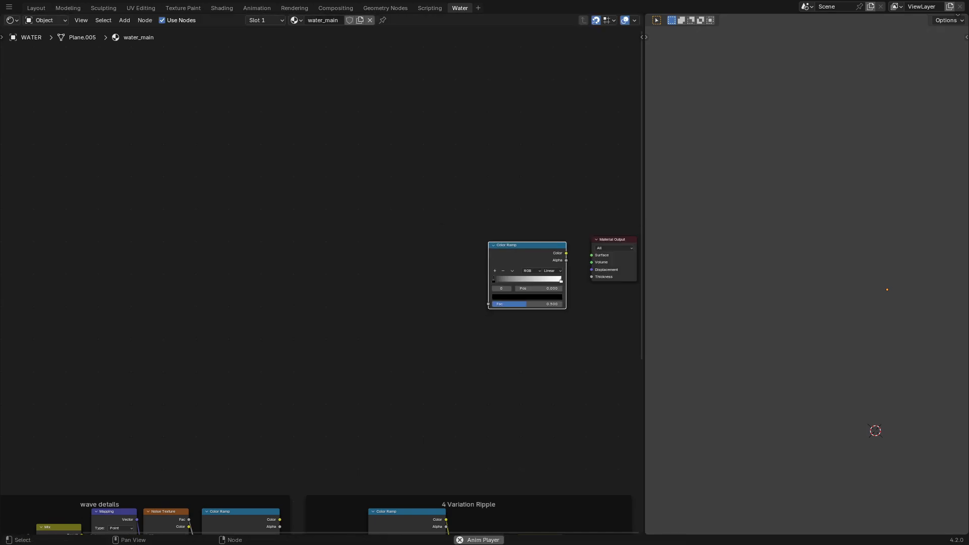
{"action": "left_click", "coordinate": [505, 250], "text": "ctrl+shift"}
{"action": "middle_click_drag", "start_coordinate": [446, 283], "coordinate": [374, 291]}
{"action": "scroll", "coordinate": [374, 291], "scroll_direction": "up", "scroll_amount": 3}
{"action": "scroll", "coordinate": [302, 288], "scroll_direction": "down", "scroll_amount": 1}
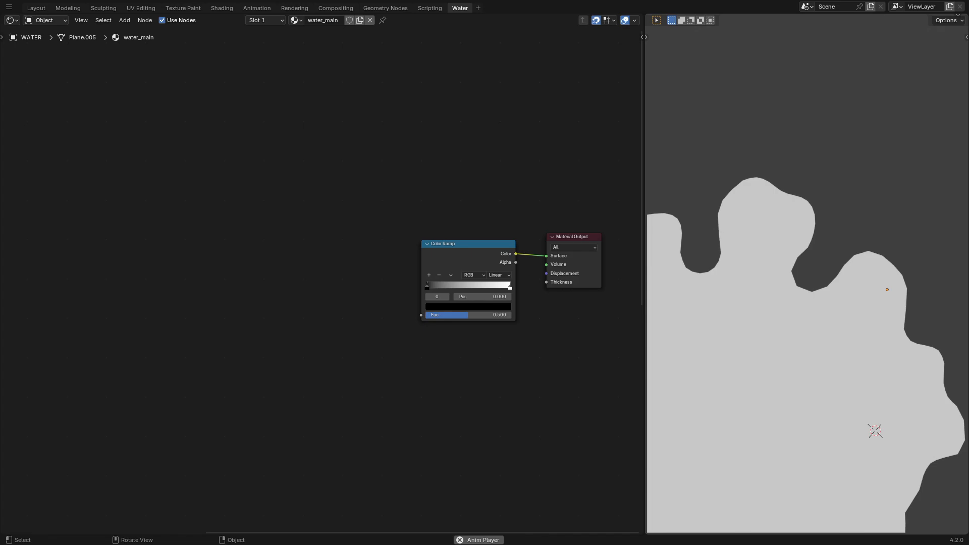
Step: Feed the Color Ramp's Fac from a new Voronoi Texture's Distance and set the texture's Scale to 29
{"action": "left_click", "coordinate": [444, 256]}
{"action": "left_click_drag", "start_coordinate": [421, 315], "coordinate": [390, 295]}
{"action": "type", "text": "vo"}
{"action": "key", "text": "Return"}
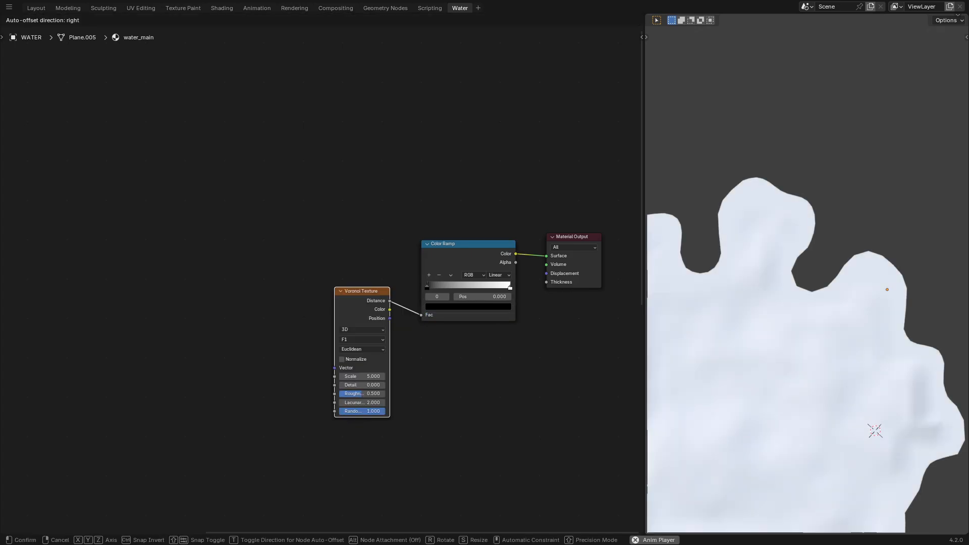
{"action": "left_click", "coordinate": [397, 249]}
{"action": "left_click", "coordinate": [370, 329]}
{"action": "type", "text": "30"}
{"action": "key", "text": "Return"}
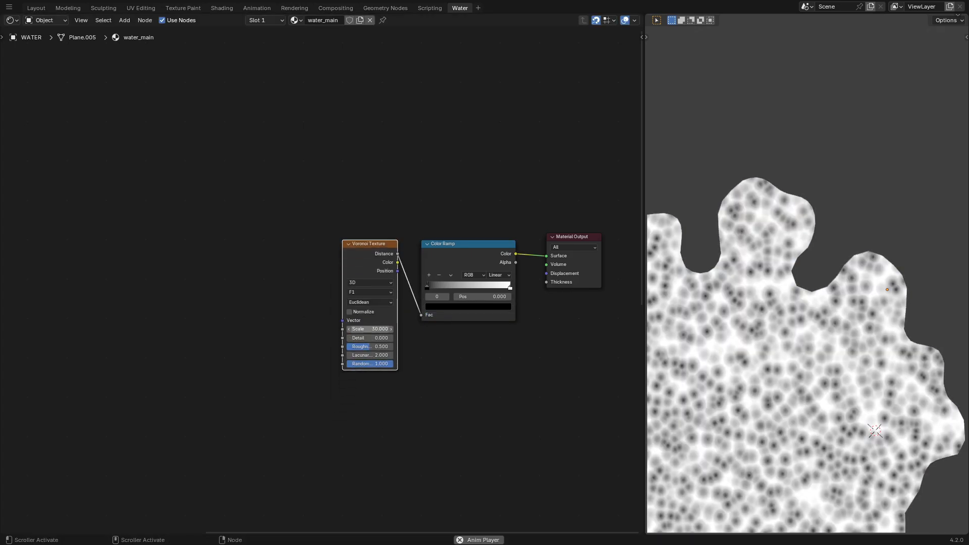
{"action": "left_click_drag", "start_coordinate": [370, 329], "coordinate": [320, 329], "text": "shift"}
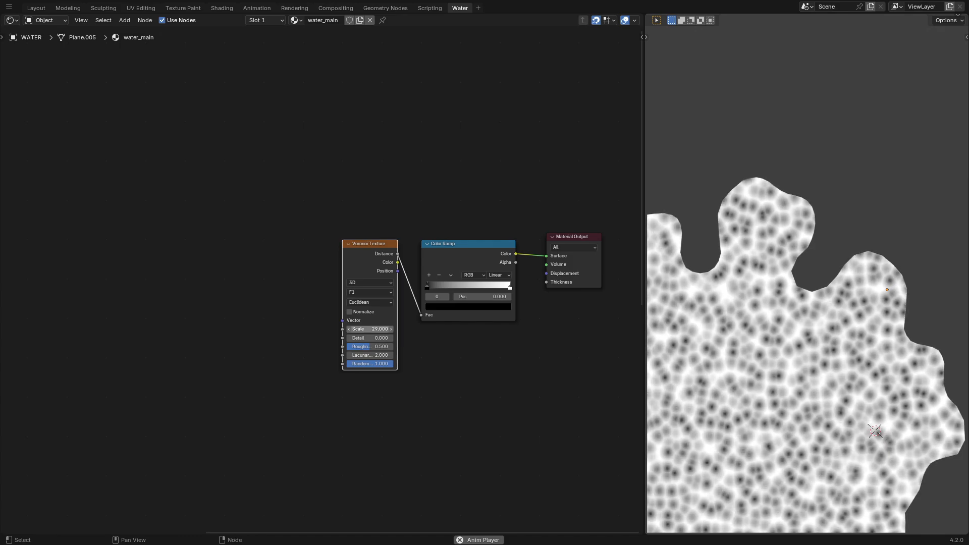
Step: Switch the Color Ramp to Constant interpolation and set its white stop's position to 0.15
{"action": "left_click", "coordinate": [499, 275]}
{"action": "left_click", "coordinate": [499, 329]}
{"action": "left_click_drag", "start_coordinate": [510, 287], "coordinate": [448, 287]}
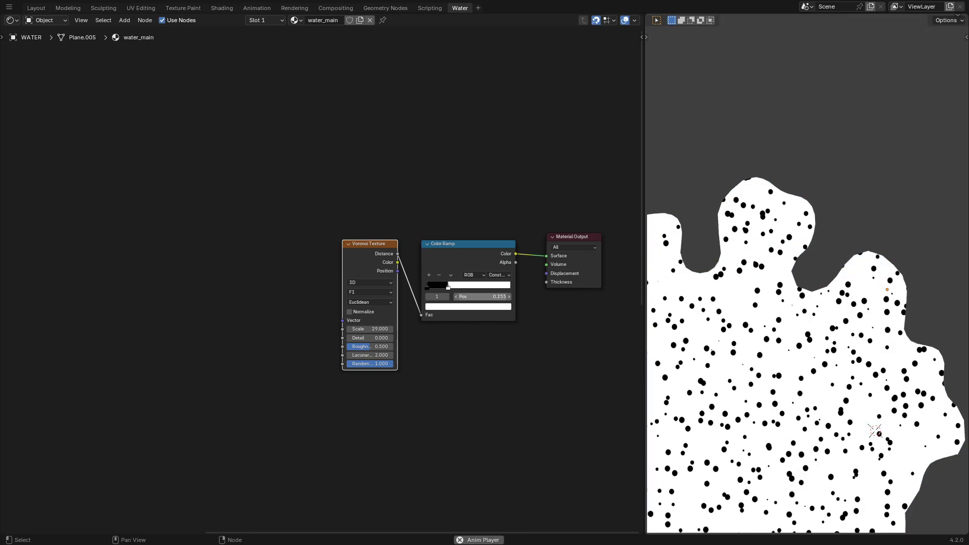
{"action": "left_click", "coordinate": [480, 297]}
{"action": "type", "text": "1.5"}
{"action": "key", "text": "Return"}
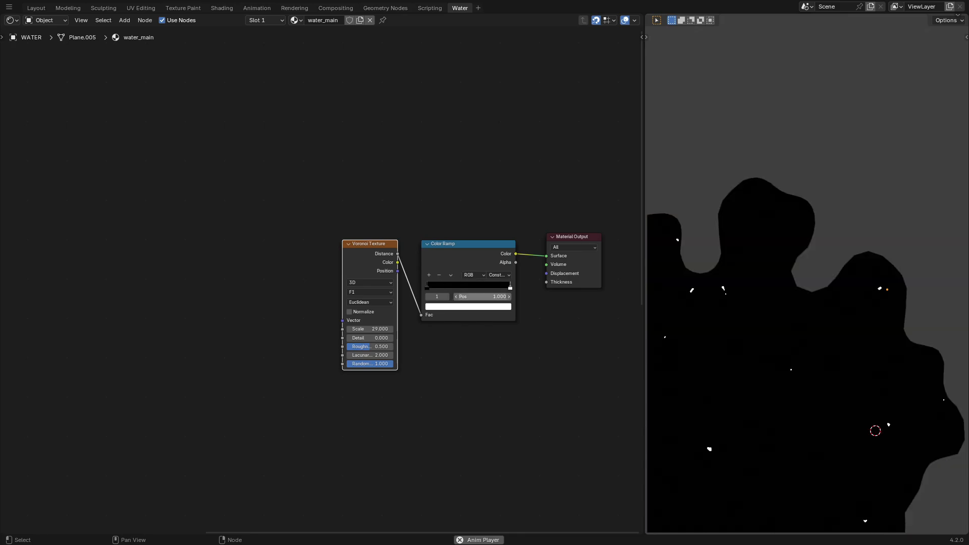
{"action": "key", "text": "Return"}
{"action": "type", "text": "0.15"}
{"action": "key", "text": "Return"}
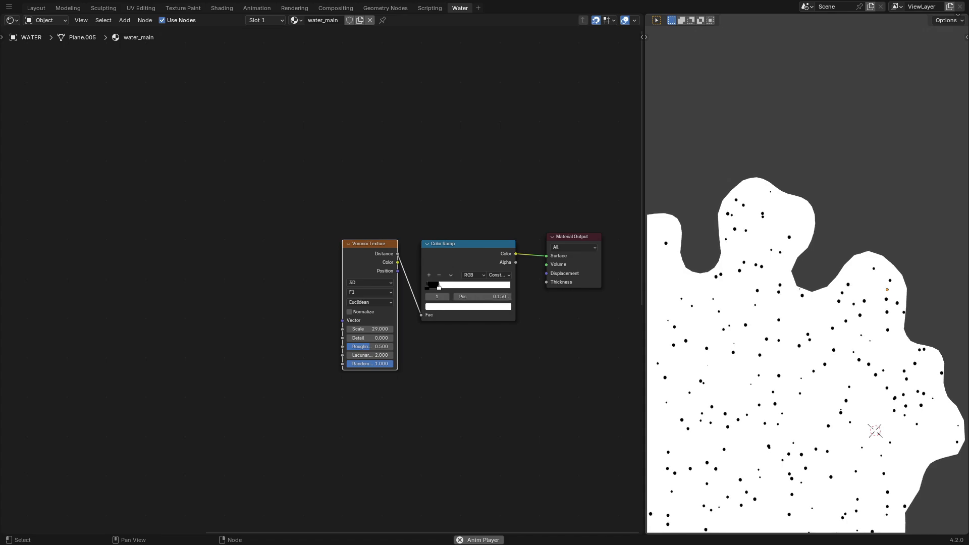
Step: Move the Voronoi Texture closer to the Color Ramp and attach Mapping and Texture Coordinate nodes to its Vector input
{"action": "key", "text": "g"}
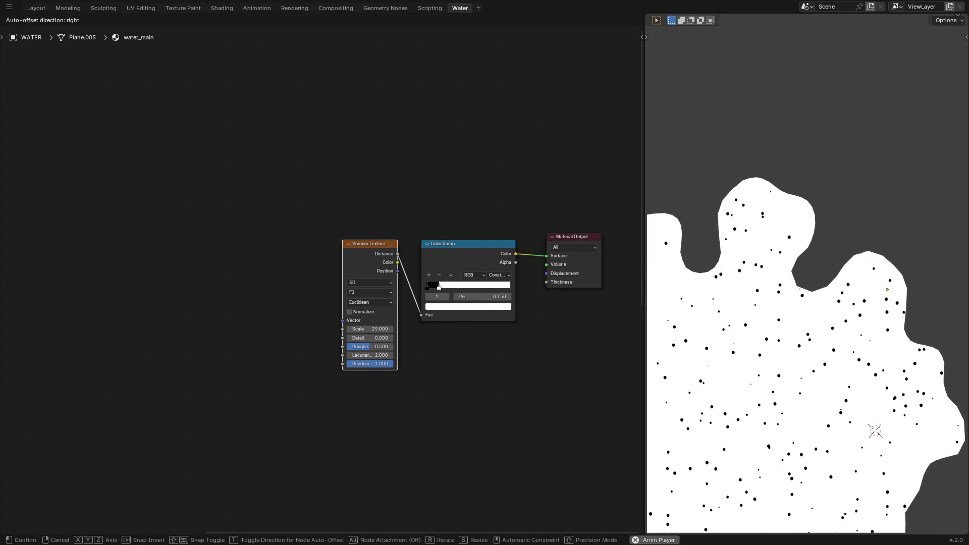
{"action": "left_click", "coordinate": [377, 244]}
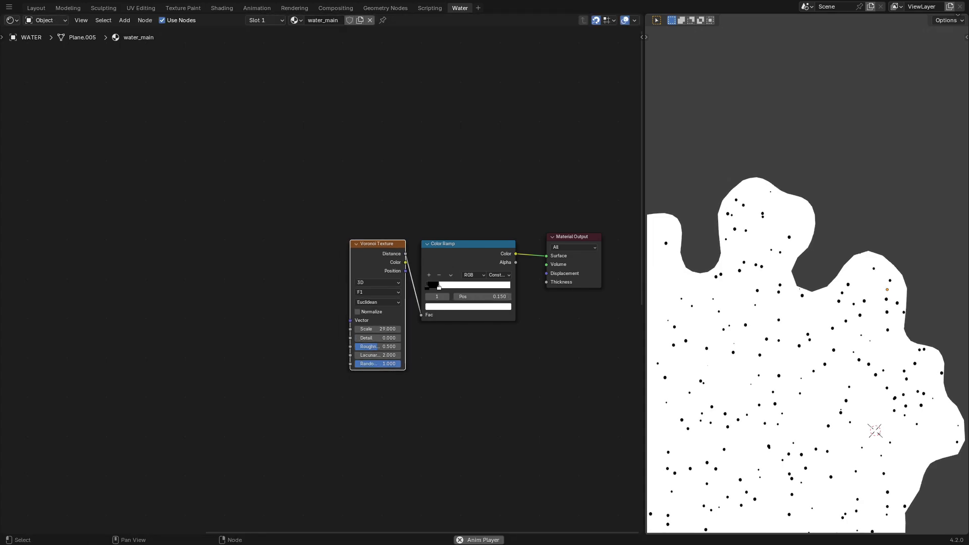
{"action": "key", "text": "ctrl+t"}
{"action": "key", "text": "g"}
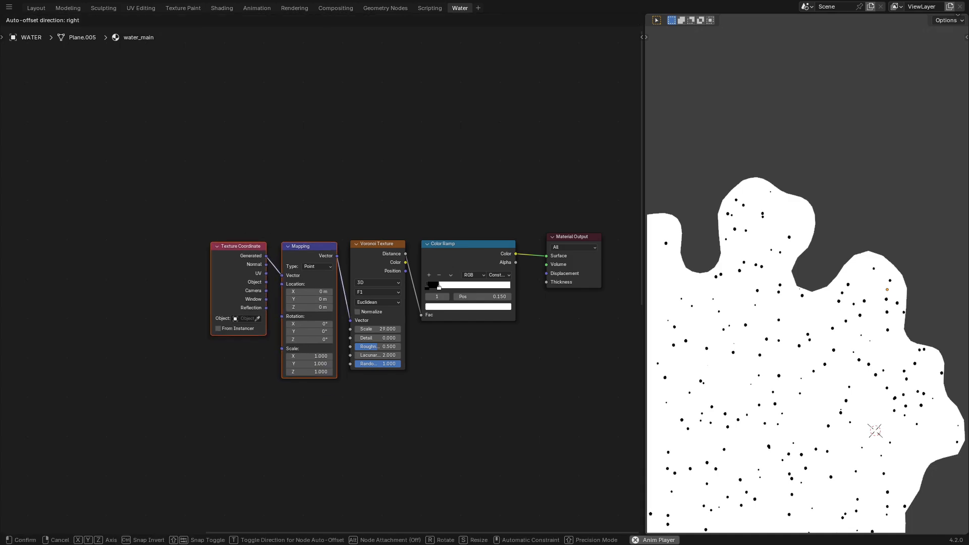
{"action": "key", "text": "Return"}
Step: Drive the Mapping node's Y and Z rotation with #frame/60 and set its X rotation to -15°
{"action": "left_click", "coordinate": [308, 330]}
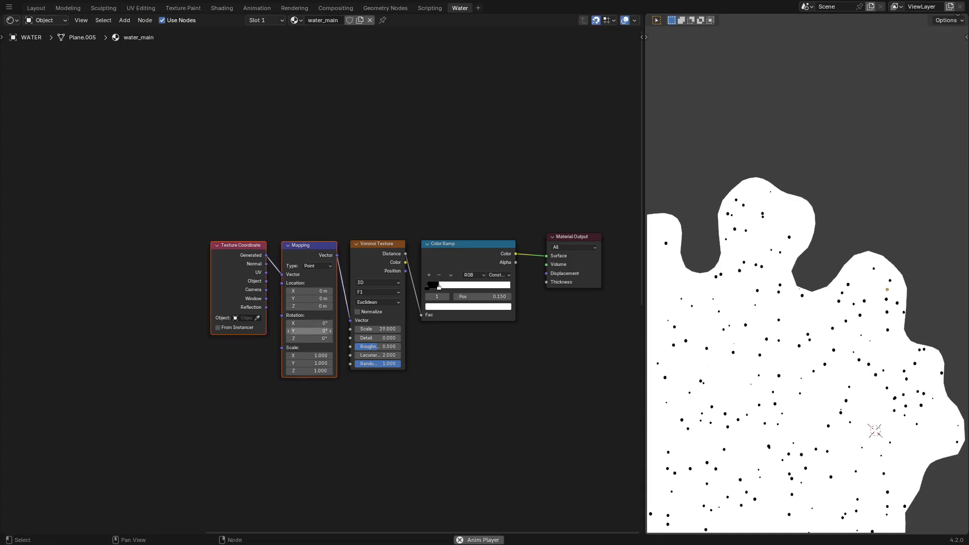
{"action": "type", "text": "#frame/6"}
{"action": "key", "text": "Return"}
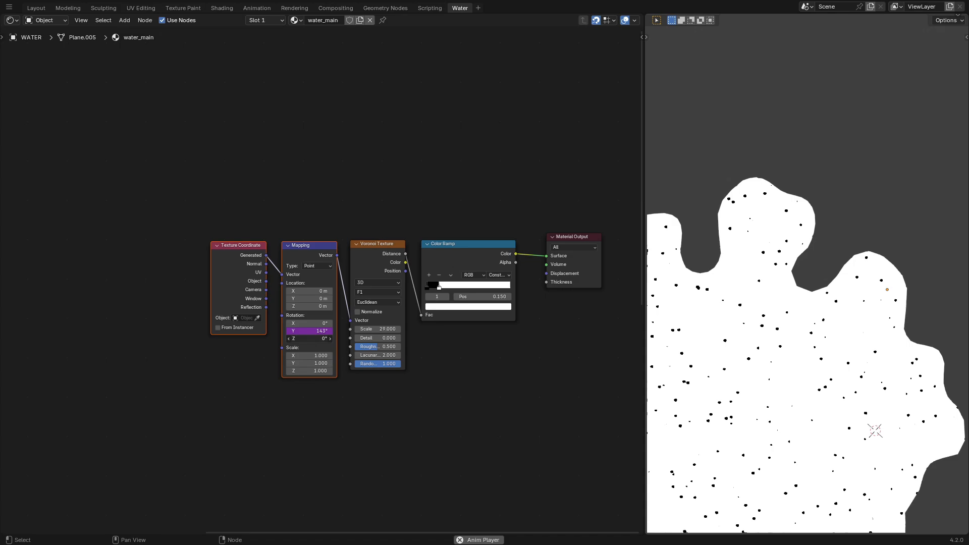
{"action": "left_click", "coordinate": [308, 338]}
{"action": "type", "text": "#frame/600"}
{"action": "key", "text": "Return"}
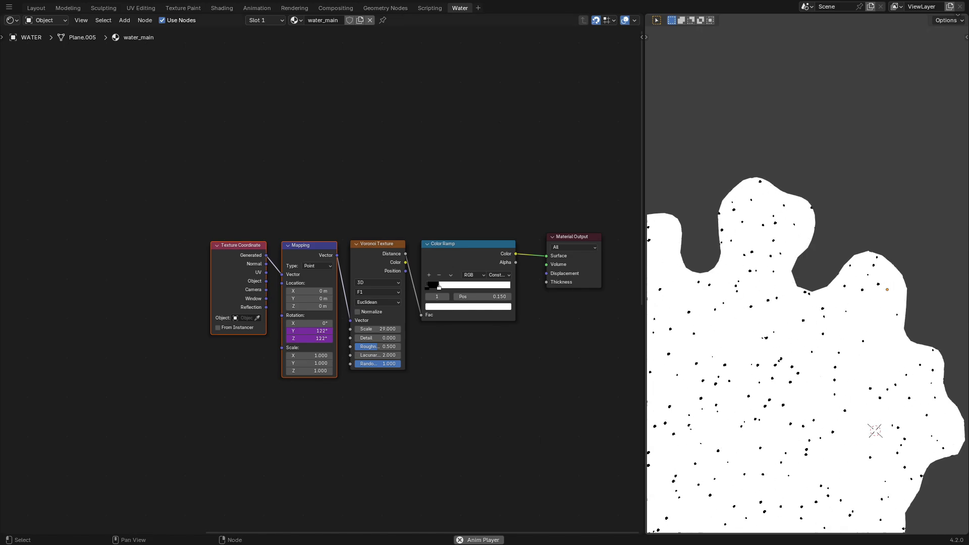
{"action": "left_click_drag", "start_coordinate": [308, 323], "coordinate": [306, 323], "text": "shift"}
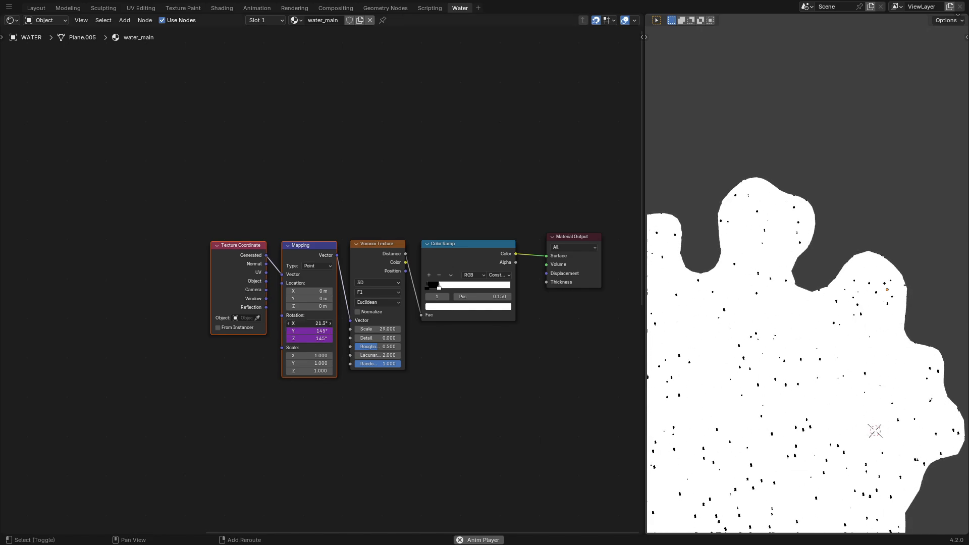
{"action": "left_click_drag", "start_coordinate": [309, 323], "coordinate": [303, 322]}
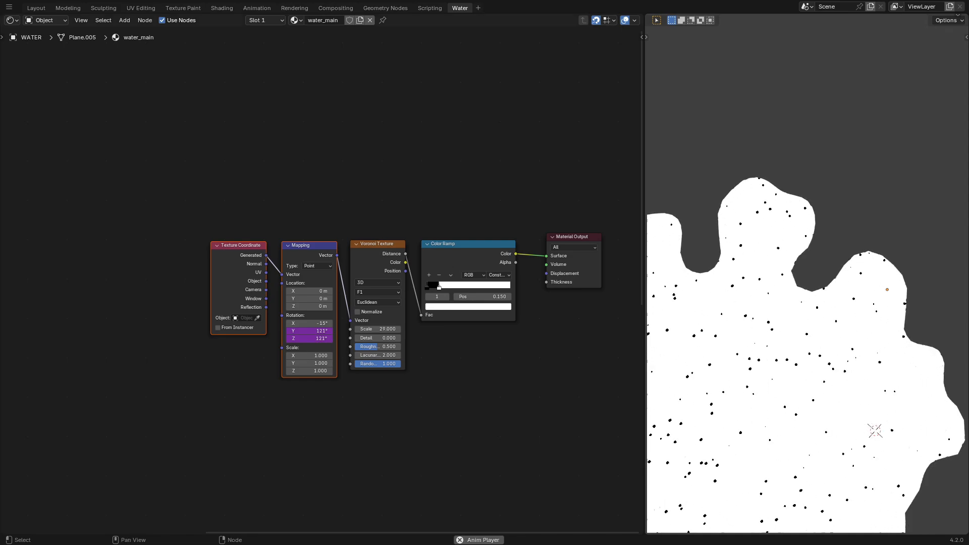
Step: Move the whole Voronoi node chain away from the Material Output and place a duplicate of its Color Ramp below the original
{"action": "left_click_drag", "start_coordinate": [439, 209], "coordinate": [290, 262]}
{"action": "left_click", "coordinate": [247, 263], "text": "shift"}
{"action": "key", "text": "g"}
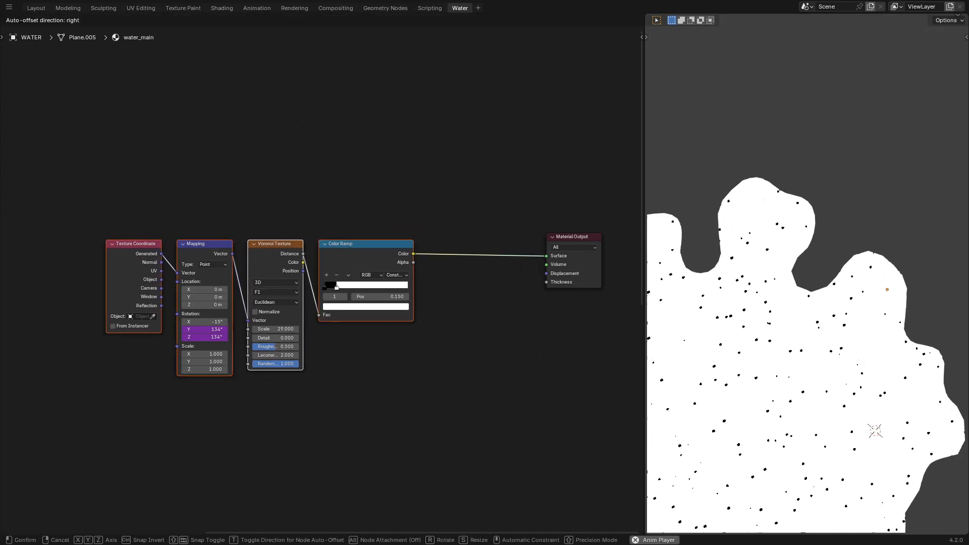
{"action": "left_click", "coordinate": [136, 261]}
{"action": "left_click", "coordinate": [162, 227]}
{"action": "key", "text": "shift+d"}
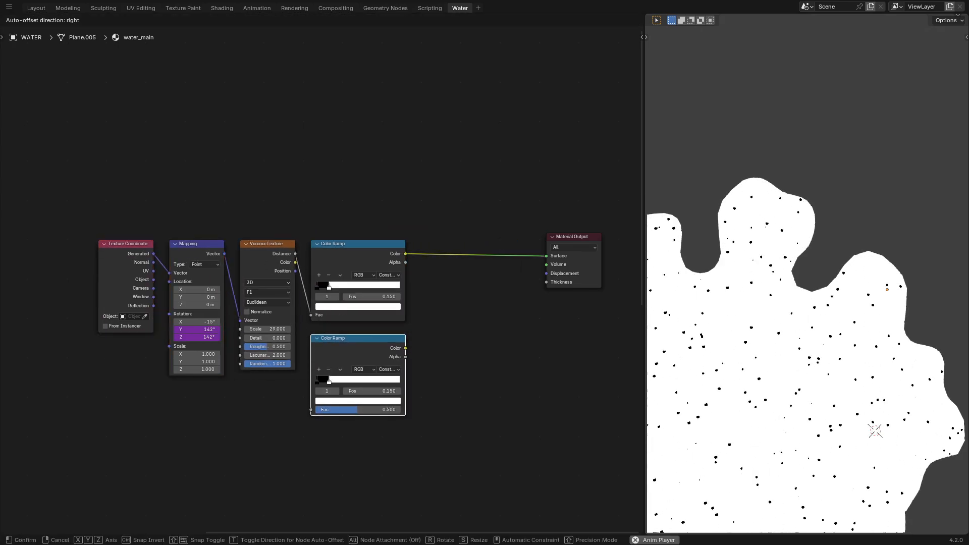
{"action": "left_click", "coordinate": [311, 409]}
Step: Feed the duplicated Color Ramp from a new Noise Texture's Fac and preview that ramp through the Material Output
{"action": "left_click_drag", "start_coordinate": [310, 409], "coordinate": [264, 420]}
{"action": "type", "text": "noi"}
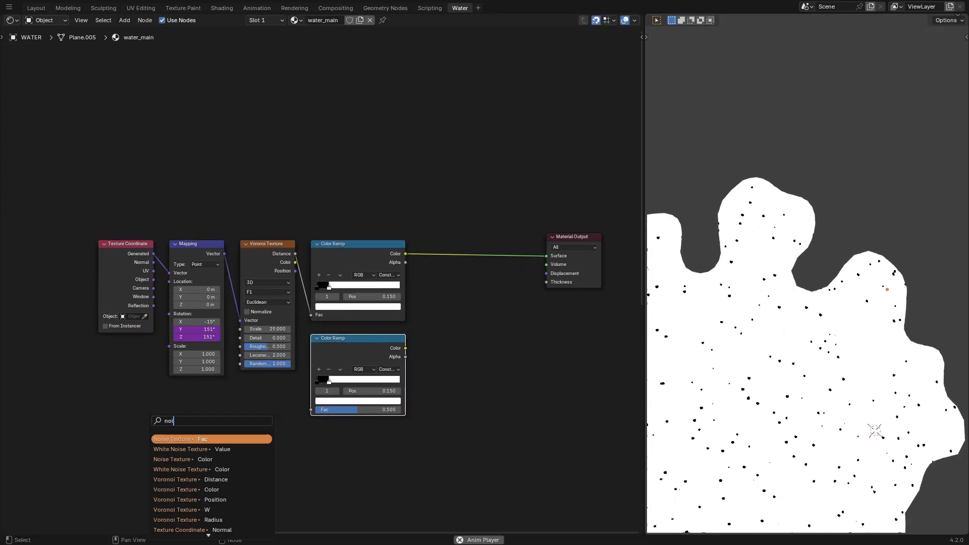
{"action": "key", "text": "Return"}
{"action": "left_click", "coordinate": [289, 383]}
{"action": "left_click", "coordinate": [343, 354], "text": "ctrl+shift"}
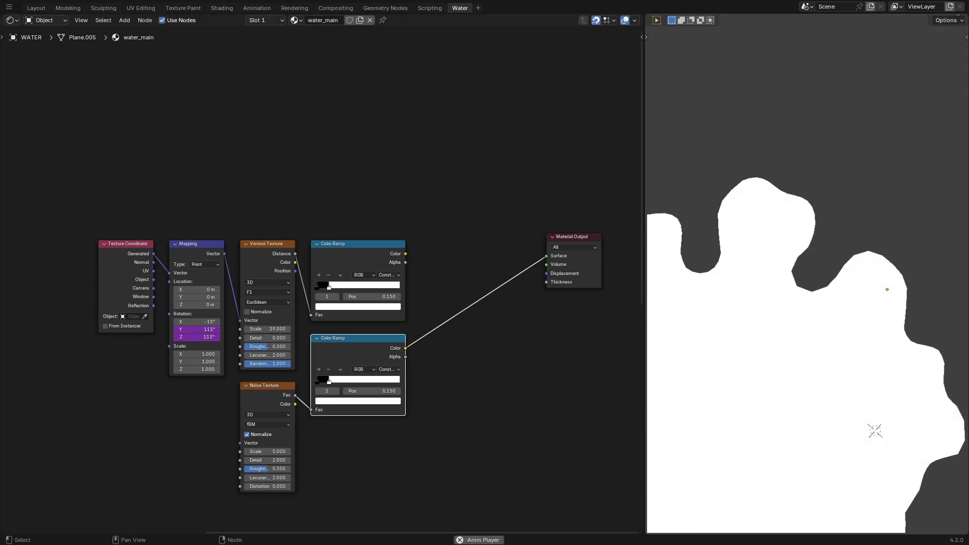
Step: Set the duplicated Color Ramp's white stop position to 0.55
{"action": "left_click_drag", "start_coordinate": [329, 382], "coordinate": [357, 382]}
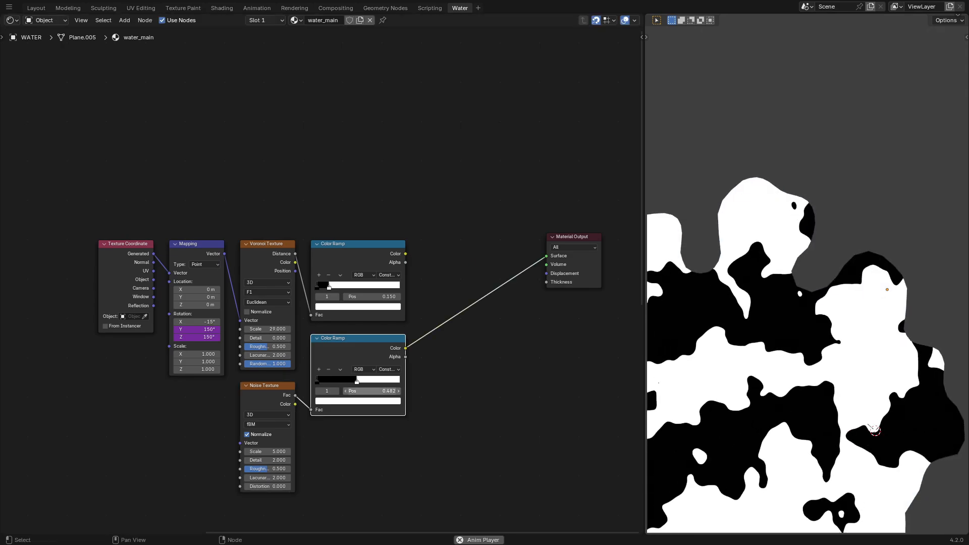
{"action": "double_click", "coordinate": [371, 391]}
{"action": "type", "text": "0.55"}
{"action": "key", "text": "Return"}
Step: Set the new Noise Texture's Scale to 9.5, Detail to 1.24 and Roughness to 0.4
{"action": "double_click", "coordinate": [267, 451]}
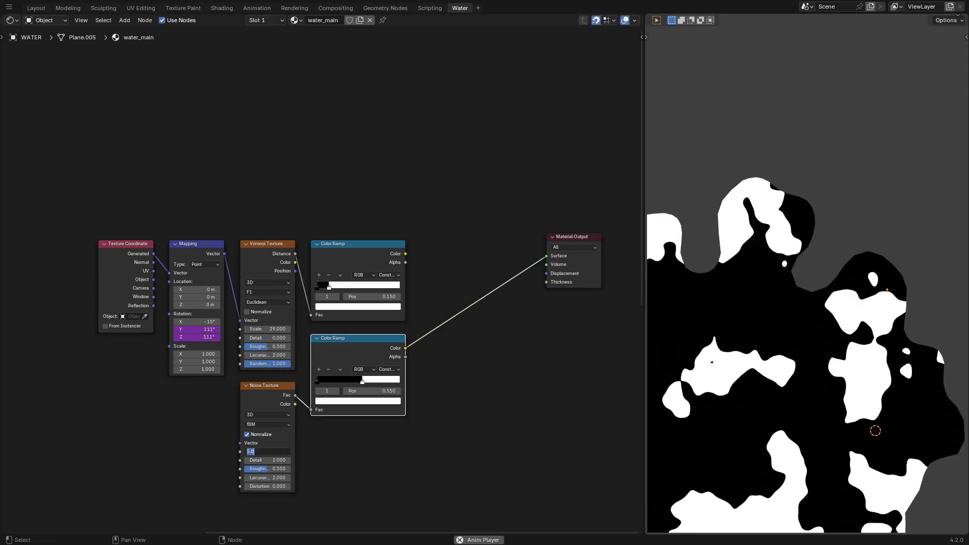
{"action": "type", "text": "9.5"}
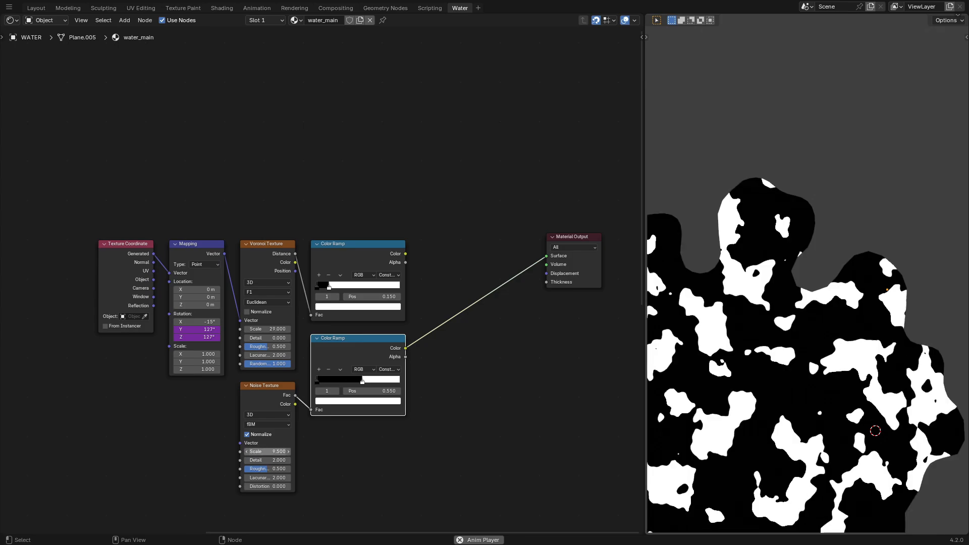
{"action": "key", "text": "Return"}
{"action": "mouse_move", "coordinate": [273, 460]}
{"action": "left_mouse_down"}
{"action": "mouse_move", "coordinate": [235, 460]}
{"action": "mouse_move", "coordinate": [264, 469]}
{"action": "left_mouse_up"}
{"action": "double_click", "coordinate": [268, 468]}
{"action": "type", "text": "0."}
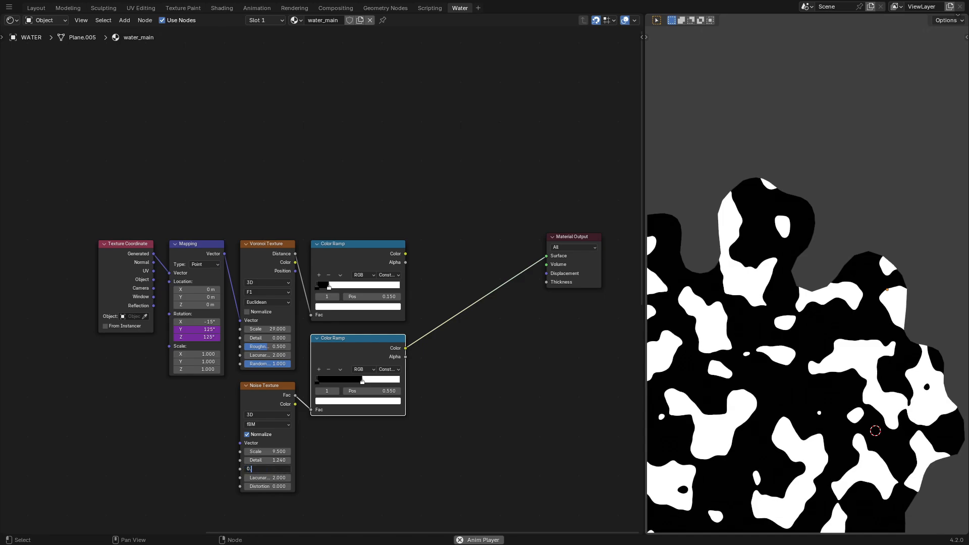
{"action": "type", "text": "4"}
{"action": "key", "text": "Return"}
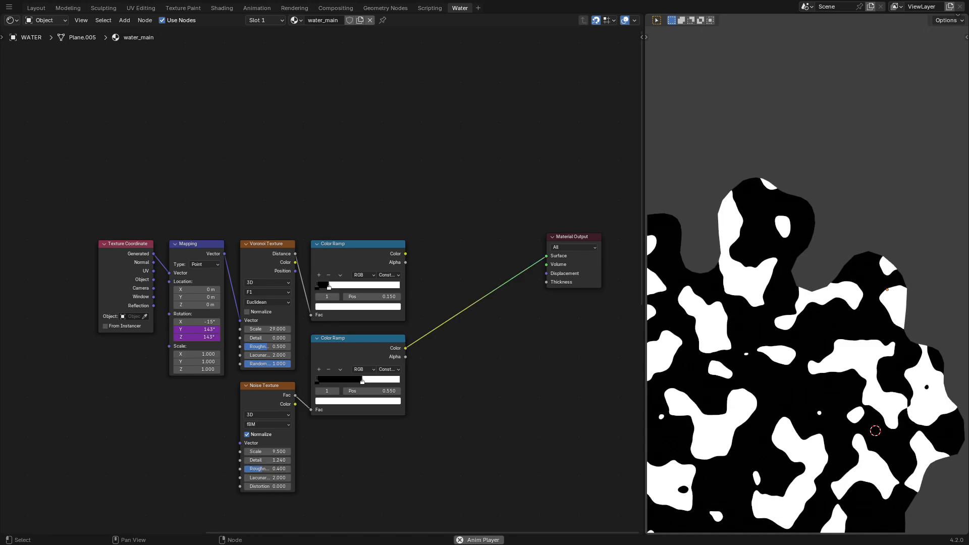
Step: Insert a Mix Color node before the Material Output with the upper Color Ramp in B, set to Subtract with Factor 1
{"action": "key", "text": "shift+a"}
{"action": "type", "text": "mix c"}
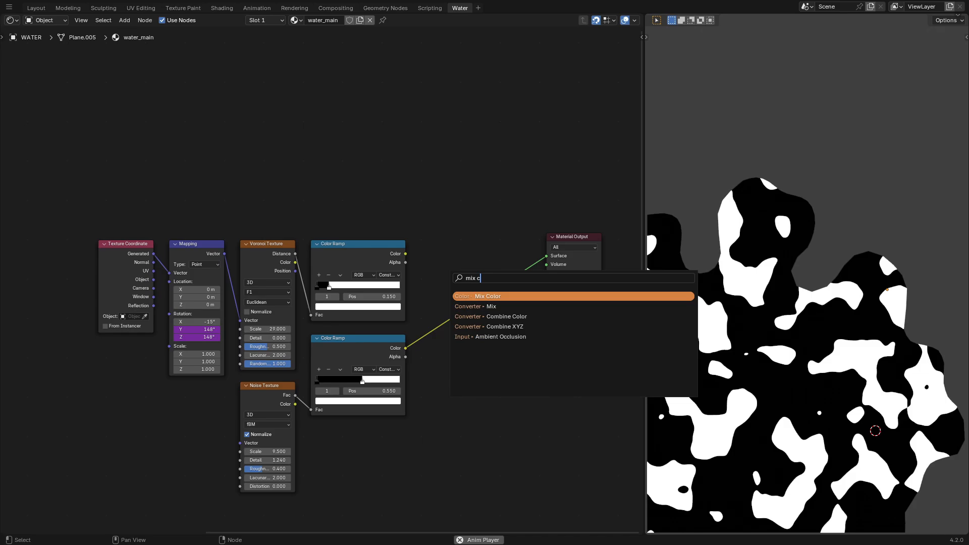
{"action": "left_click", "coordinate": [480, 297]}
{"action": "left_click", "coordinate": [433, 275]}
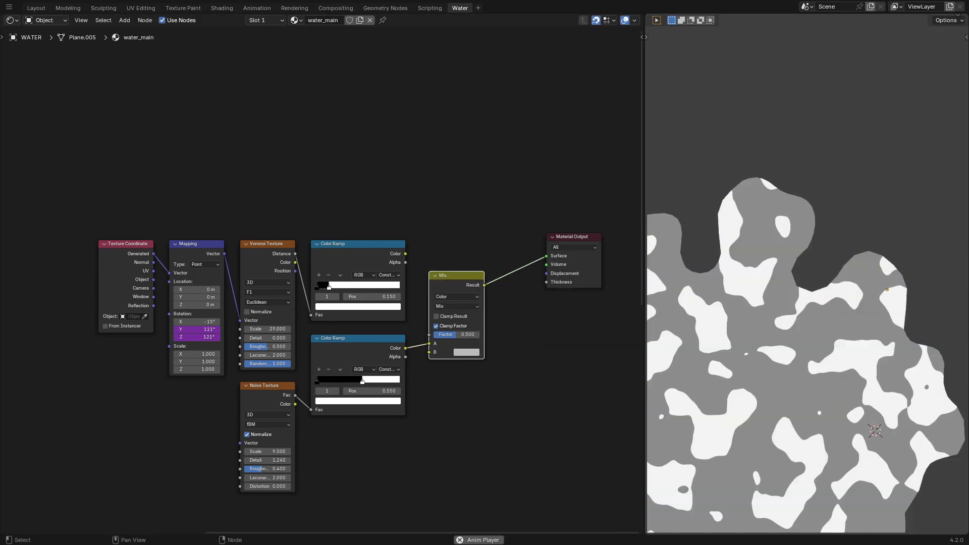
{"action": "left_click_drag", "start_coordinate": [406, 253], "coordinate": [485, 334]}
{"action": "left_click", "coordinate": [456, 306]}
{"action": "left_click", "coordinate": [510, 364]}
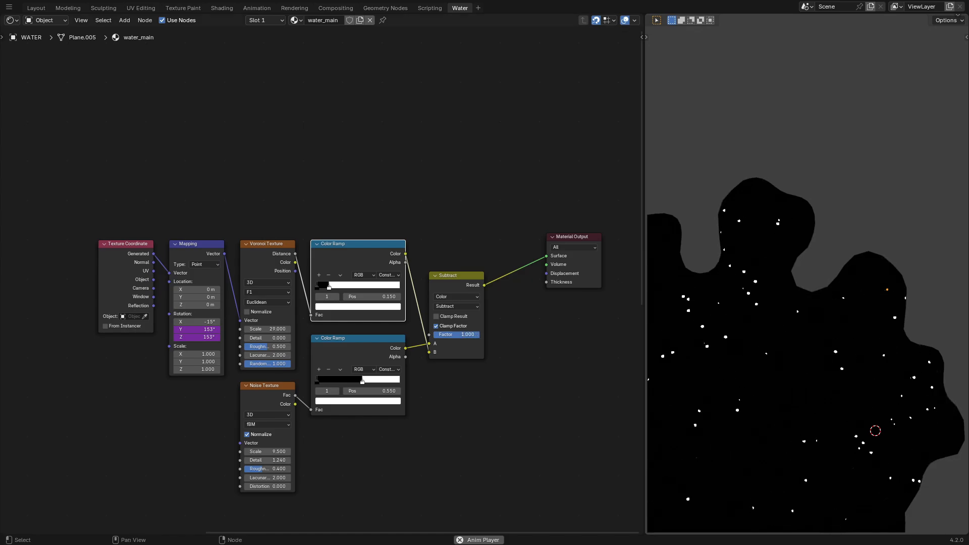
Step: Insert an Invert Color node between the Subtract node and the Material Output
{"action": "key", "text": "shift+a"}
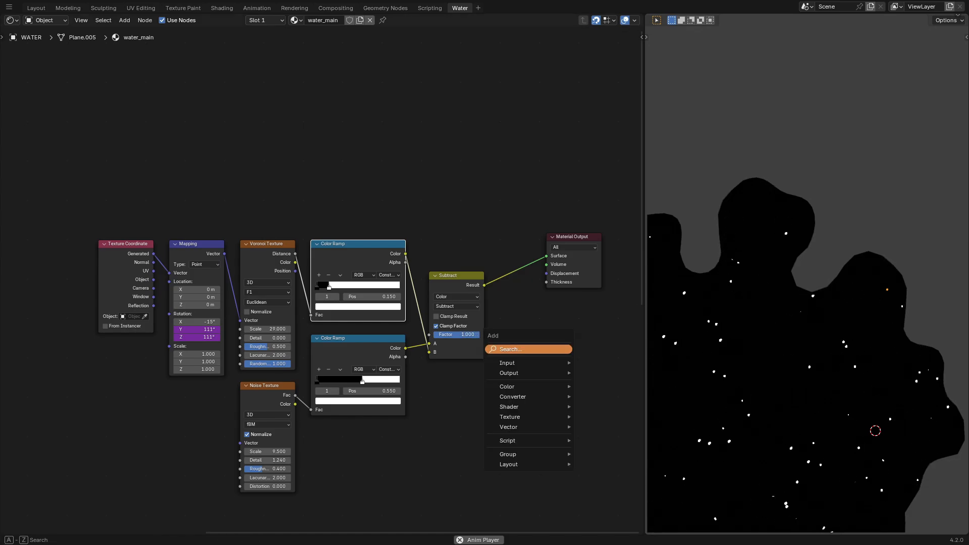
{"action": "type", "text": "inve"}
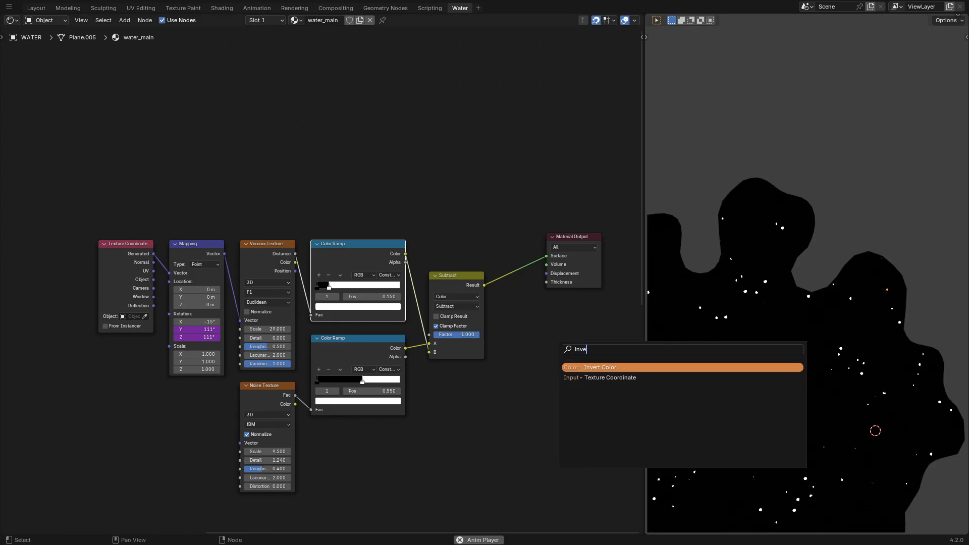
{"action": "key", "text": "Return"}
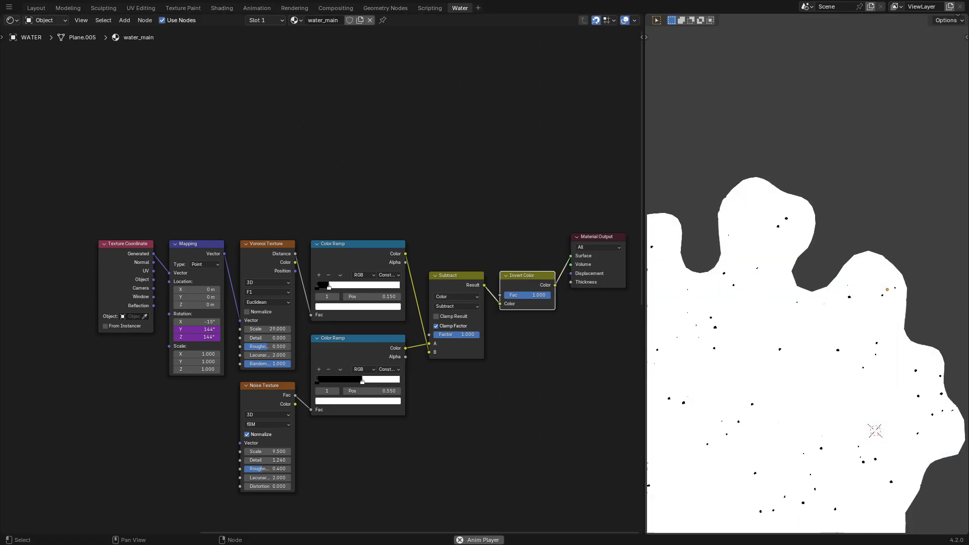
Step: Set the upper Color Ramp's white stop position to 0.155 and deselect all nodes
{"action": "left_click", "coordinate": [373, 297]}
{"action": "type", "text": "1.5"}
{"action": "key", "text": "Return"}
{"action": "left_click", "coordinate": [373, 297]}
{"action": "type", "text": ".55"}
{"action": "key", "text": "Return"}
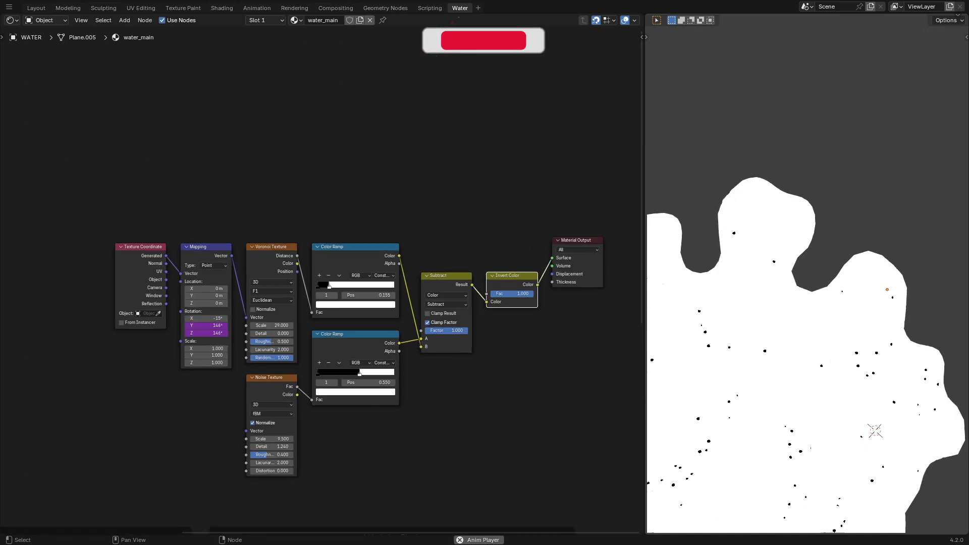
{"action": "key", "text": "alt+a"}
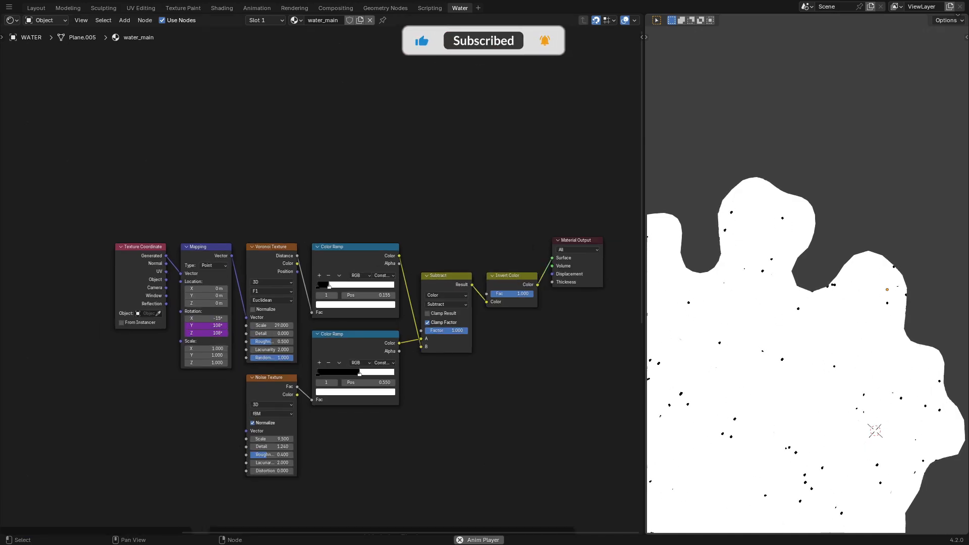
Step: Route the upper Color Ramp's link to the Subtract node's B input through two vertically aligned reroute points
{"action": "middle_click_drag", "start_coordinate": [412, 291], "coordinate": [411, 287]}
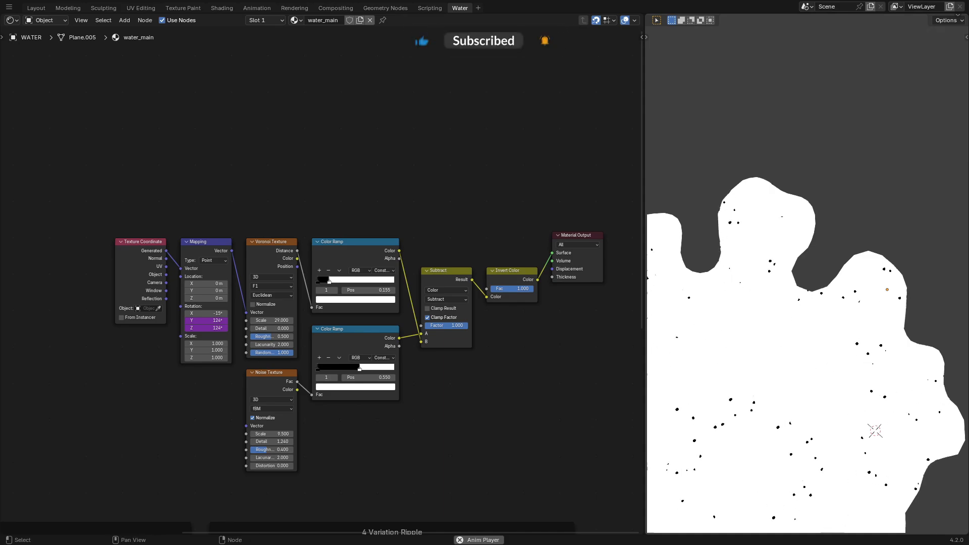
{"action": "right_click_drag", "start_coordinate": [411, 285], "coordinate": [405, 299], "text": "shift"}
{"action": "key", "text": "g"}
{"action": "left_click", "coordinate": [405, 258]}
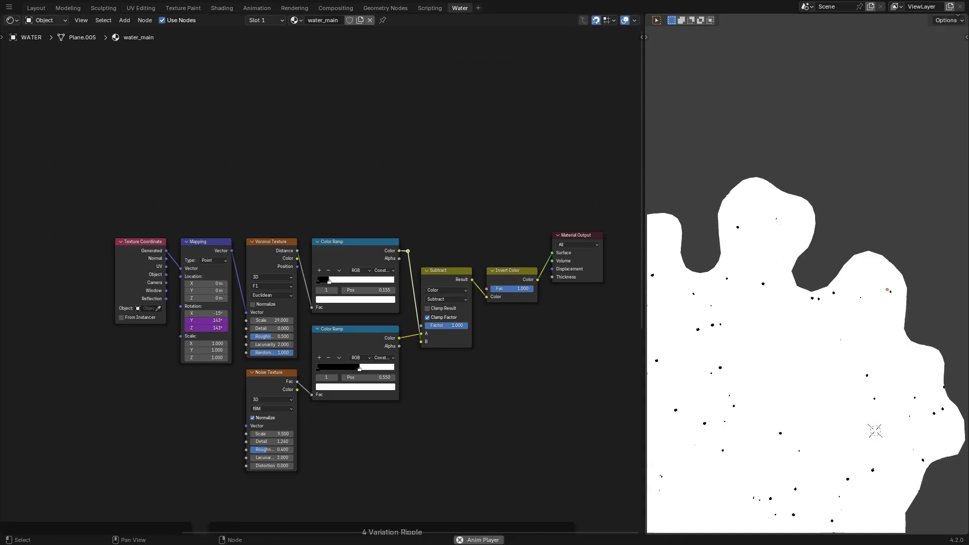
{"action": "scroll", "coordinate": [404, 258], "scroll_direction": "up", "scroll_amount": 1}
{"action": "middle_click_drag", "start_coordinate": [404, 258], "coordinate": [383, 241]}
{"action": "key", "text": "g"}
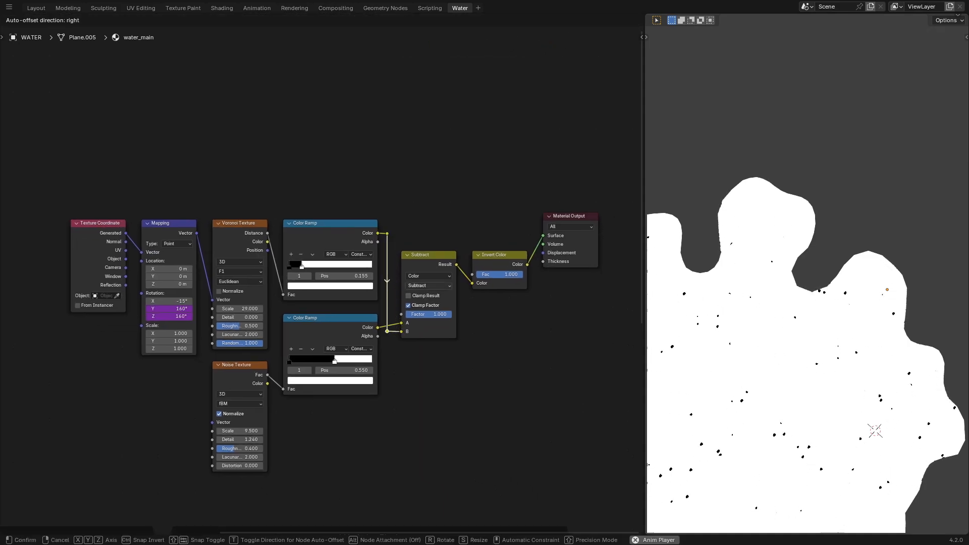
{"action": "left_click", "coordinate": [425, 287]}
Step: Tighten the layout by moving the Noise Texture and lower Color Ramp up and the Subtract and Invert Color nodes left
{"action": "left_click_drag", "start_coordinate": [246, 356], "coordinate": [288, 369]}
{"action": "key", "text": "g"}
{"action": "left_click", "coordinate": [288, 363]}
{"action": "left_click", "coordinate": [323, 419]}
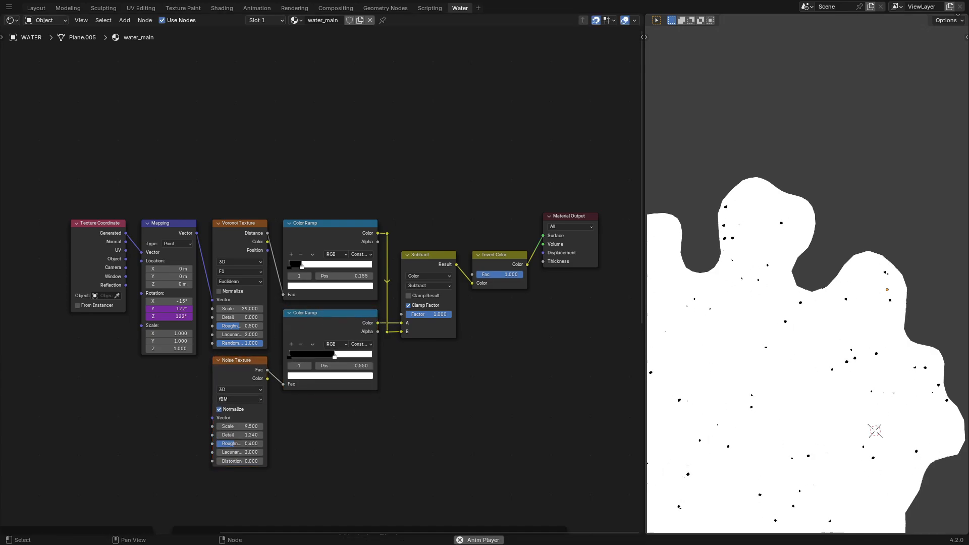
{"action": "left_click_drag", "start_coordinate": [435, 359], "coordinate": [496, 283]}
{"action": "key", "text": "g"}
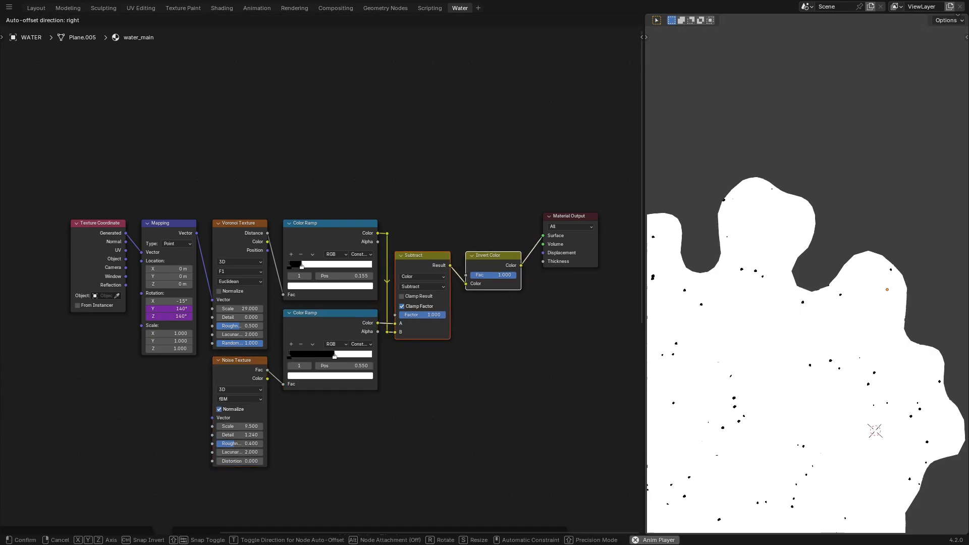
{"action": "left_click", "coordinate": [489, 293]}
Step: Join all nodes except the Material Output in a frame labelled sparkle
{"action": "left_click_drag", "start_coordinate": [497, 403], "coordinate": [50, 148]}
{"action": "key", "text": "ctrl+j"}
{"action": "key", "text": "F2"}
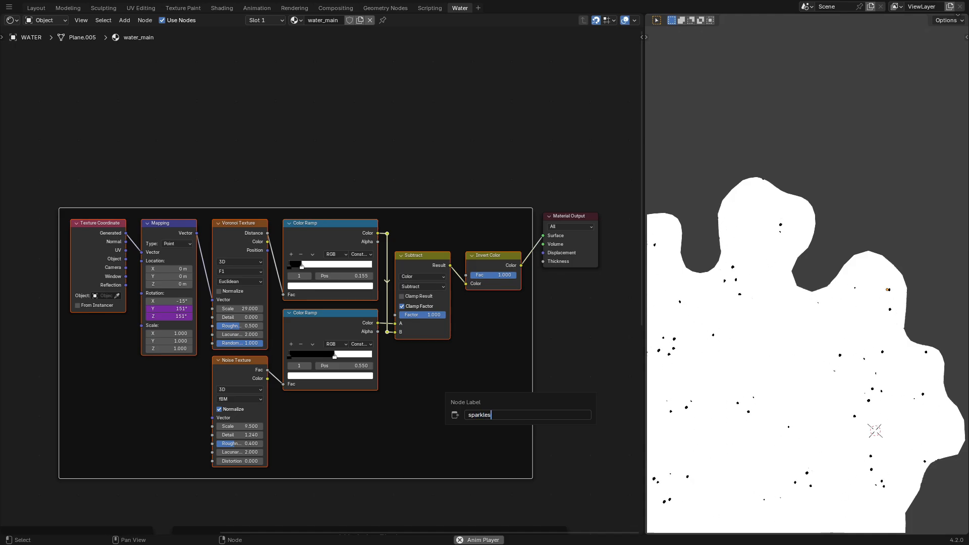
{"action": "key", "text": "Return"}
Step: Stack the sparkle, wave details and 4 Variation Ripple frames in one column with their right edges roughly aligned
{"action": "scroll", "coordinate": [321, 279], "scroll_direction": "down", "scroll_amount": 6}
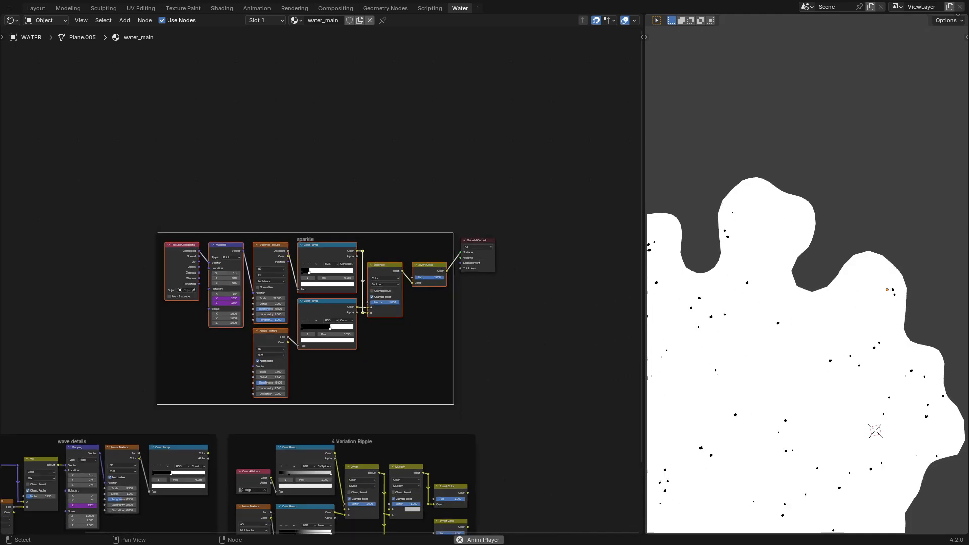
{"action": "key", "text": "g"}
{"action": "left_click", "coordinate": [93, 122]}
{"action": "middle_click_drag", "start_coordinate": [92, 122], "coordinate": [208, 108]}
{"action": "scroll", "coordinate": [207, 107], "scroll_direction": "down", "scroll_amount": 1}
{"action": "left_click_drag", "start_coordinate": [187, 402], "coordinate": [196, 238]}
{"action": "left_click_drag", "start_coordinate": [446, 401], "coordinate": [217, 379]}
{"action": "left_click", "coordinate": [368, 394]}
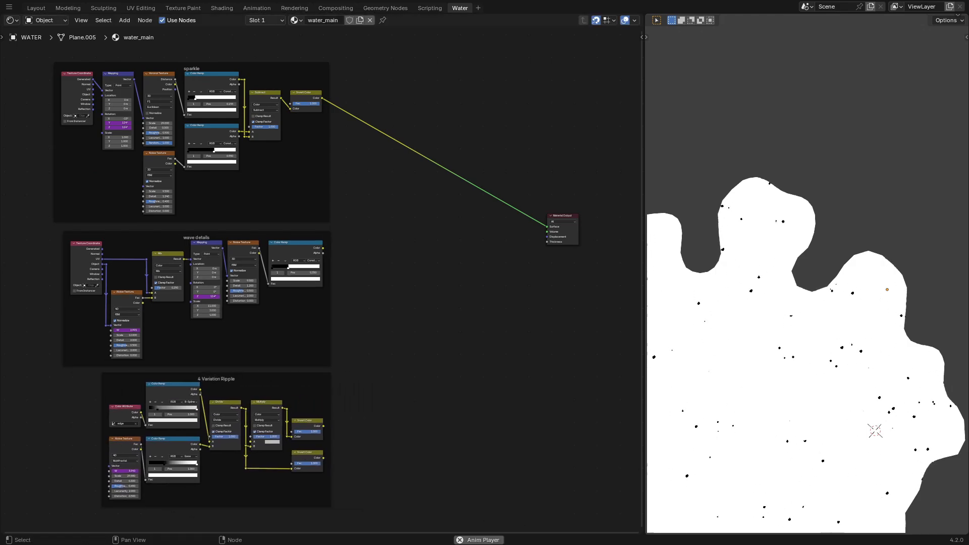
Step: Move the three stacked frames together along X, farther left of the Material Output
{"action": "middle_click_drag", "start_coordinate": [367, 393], "coordinate": [381, 418]}
{"action": "left_click_drag", "start_coordinate": [321, 68], "coordinate": [198, 518]}
{"action": "key", "text": "g"}
{"action": "key", "text": "x"}
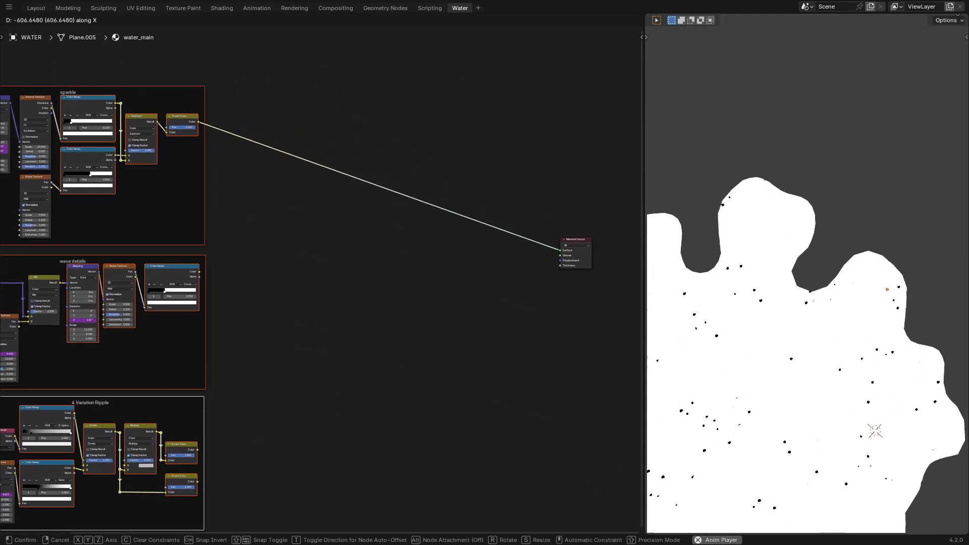
{"action": "left_click", "coordinate": [242, 313]}
{"action": "left_click", "coordinate": [242, 313]}
Step: Select the three frames again and reposition them as a group beside the Material Output
{"action": "middle_click_drag", "start_coordinate": [242, 313], "coordinate": [205, 347]}
{"action": "scroll", "coordinate": [321, 279], "scroll_direction": "up", "scroll_amount": 4}
{"action": "scroll", "coordinate": [321, 279], "scroll_direction": "down", "scroll_amount": 7}
{"action": "middle_click_drag", "start_coordinate": [242, 313], "coordinate": [315, 291]}
{"action": "left_click_drag", "start_coordinate": [246, 88], "coordinate": [158, 507]}
{"action": "left_click", "coordinate": [218, 88]}
{"action": "left_click_drag", "start_coordinate": [217, 87], "coordinate": [140, 486]}
{"action": "key", "text": "g"}
{"action": "key", "text": "x"}
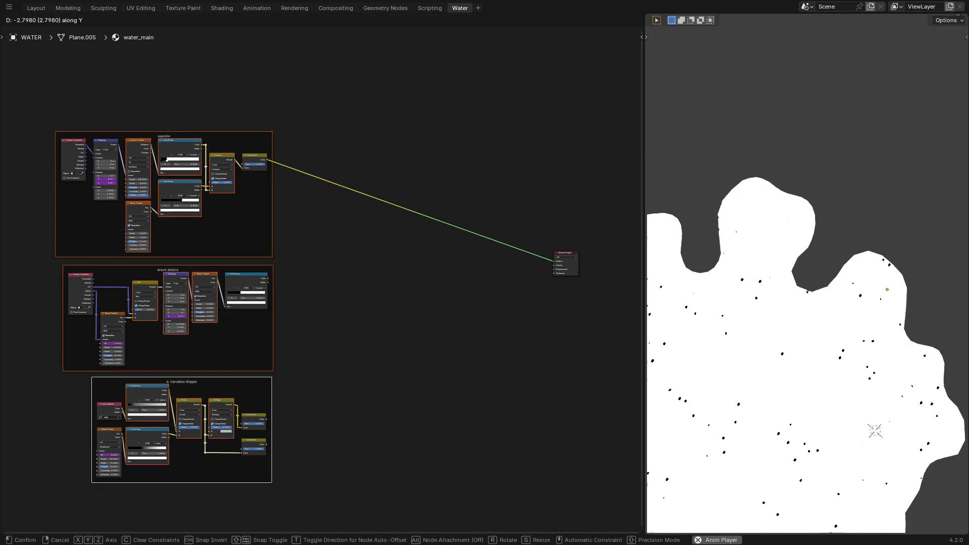
{"action": "left_click", "coordinate": [279, 263]}
{"action": "left_click", "coordinate": [279, 262]}
Step: Cut the link between the sparkle frame's Invert Color node and the Material Output
{"action": "scroll", "coordinate": [279, 262], "scroll_direction": "up", "scroll_amount": 6}
{"action": "middle_click_drag", "start_coordinate": [454, 262], "coordinate": [293, 309]}
{"action": "right_click_drag", "start_coordinate": [323, 217], "coordinate": [303, 298], "text": "ctrl"}
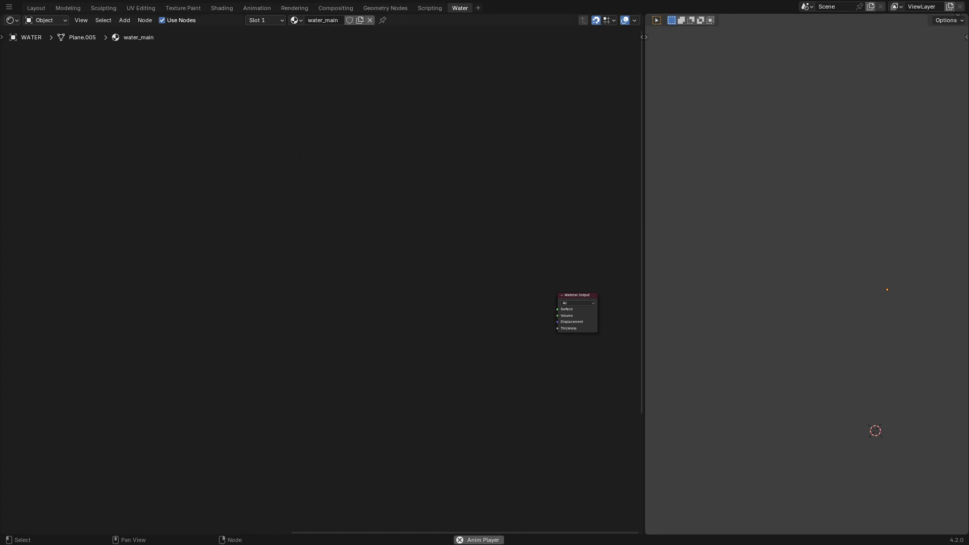
Step: Add an RGB node left of the Material Output and a Noise Texture node directly below it
{"action": "key", "text": "shift+a"}
{"action": "type", "text": "r"}
{"action": "left_click", "coordinate": [495, 340]}
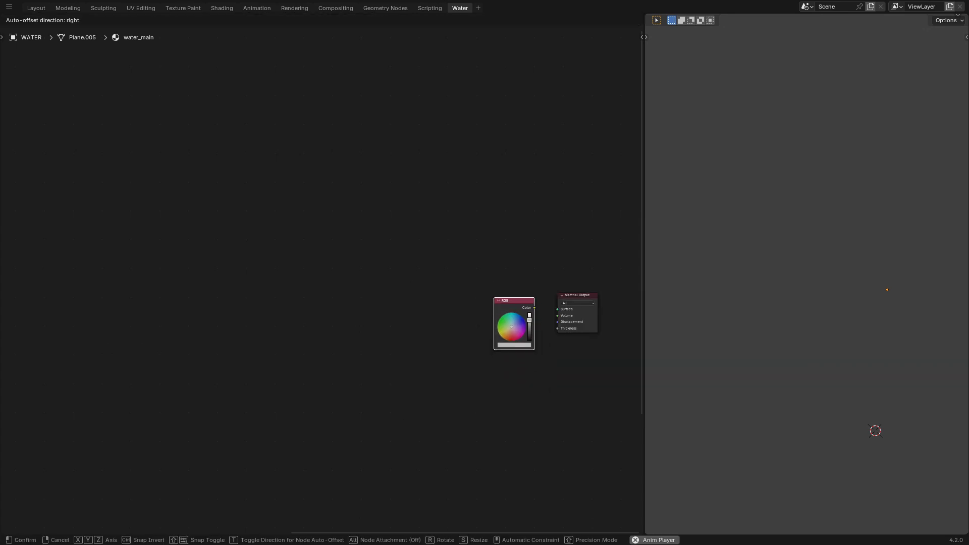
{"action": "left_click", "coordinate": [502, 302]}
{"action": "left_click_drag", "start_coordinate": [503, 301], "coordinate": [400, 303]}
{"action": "key", "text": "shift+a"}
{"action": "type", "text": "noi"}
{"action": "key", "text": "Return"}
{"action": "left_click", "coordinate": [399, 364]}
{"action": "left_click", "coordinate": [410, 364]}
Step: Add a Color Ramp beside the Noise Texture and a Mix Color node before the Material Output
{"action": "key", "text": "shift+a"}
{"action": "left_click", "coordinate": [499, 363]}
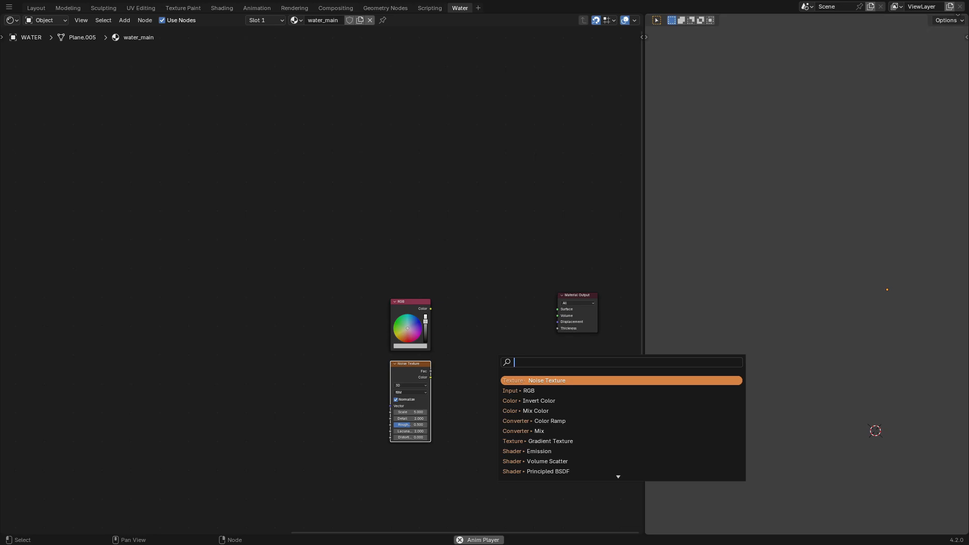
{"action": "type", "text": "colorr"}
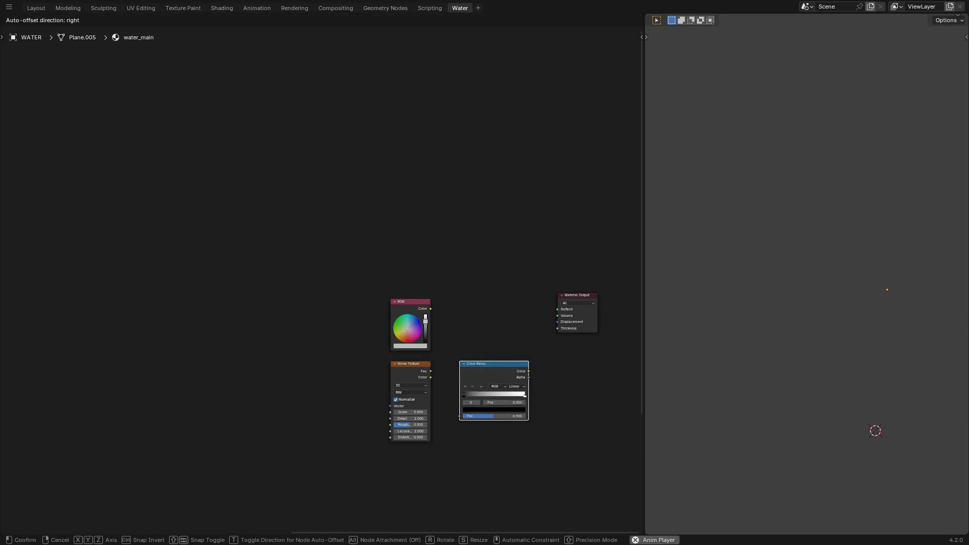
{"action": "key", "text": "Return"}
{"action": "key", "text": "shift+a"}
{"action": "type", "text": "mix"}
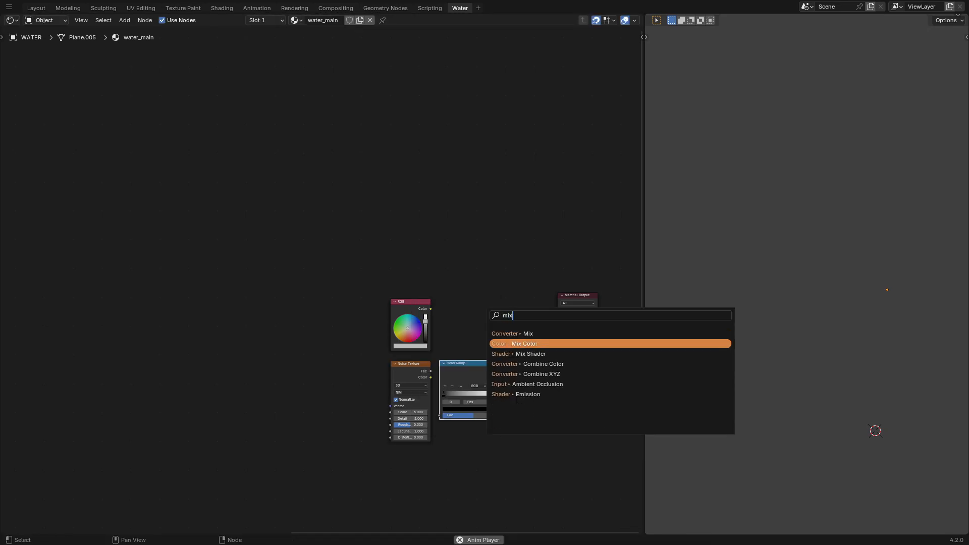
{"action": "key", "text": "Return"}
{"action": "key", "text": "Return"}
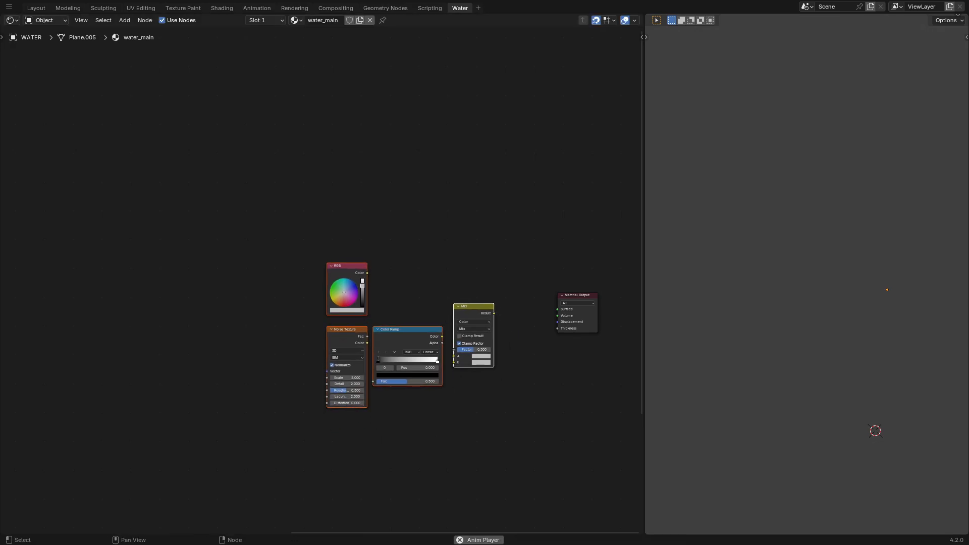
Step: Link RGB to Mix's A, the noise's Color through the Color Ramp to B, and the Mix Result to the Material Output's Surface
{"action": "left_click_drag", "start_coordinate": [493, 309], "coordinate": [557, 309]}
{"action": "key", "text": "Home"}
{"action": "scroll", "coordinate": [443, 245], "scroll_direction": "up", "scroll_amount": 1}
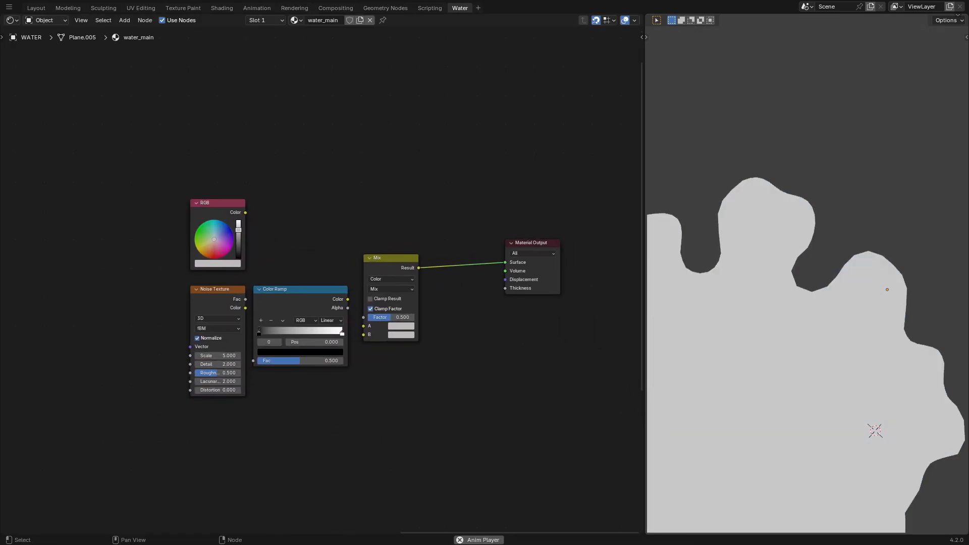
{"action": "left_click_drag", "start_coordinate": [245, 213], "coordinate": [364, 326]}
{"action": "left_click_drag", "start_coordinate": [245, 307], "coordinate": [252, 360]}
{"action": "left_click_drag", "start_coordinate": [347, 299], "coordinate": [363, 335]}
Step: Move the Mix node up slightly and set its blend mode to Multiply
{"action": "left_click_drag", "start_coordinate": [376, 279], "coordinate": [375, 256]}
{"action": "left_click", "coordinate": [391, 265]}
{"action": "left_click", "coordinate": [386, 289]}
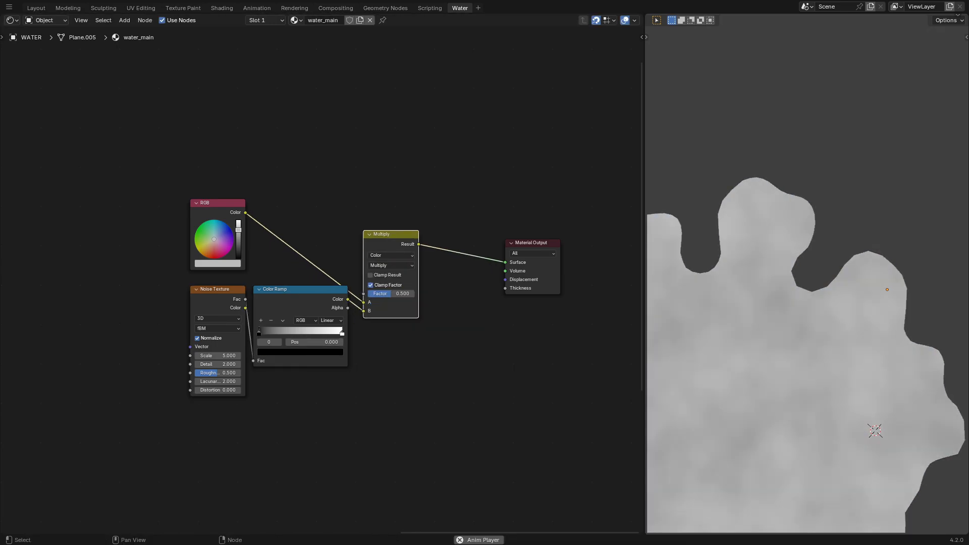
Step: Set the RGB node's colour to the turquoise hex value 77DACA
{"action": "left_click_drag", "start_coordinate": [238, 230], "coordinate": [238, 223]}
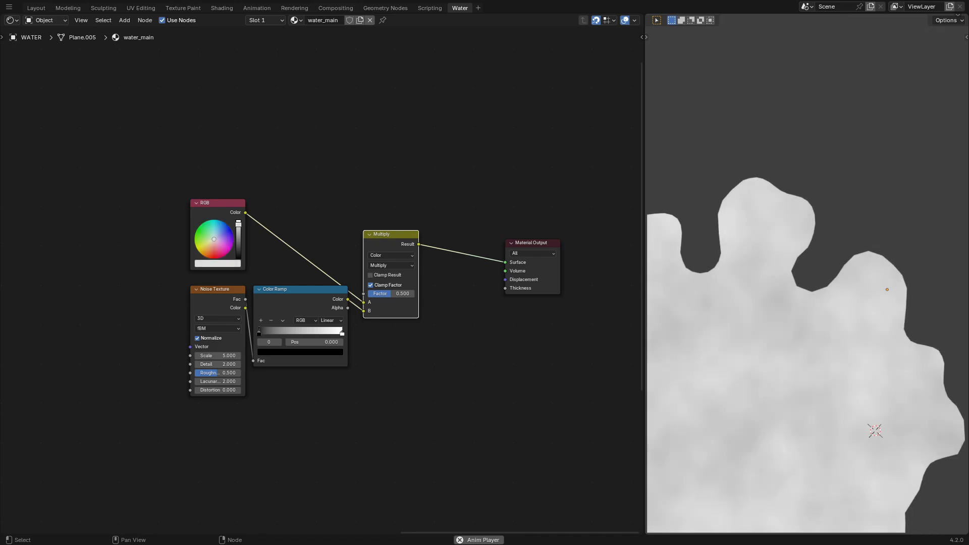
{"action": "left_click", "coordinate": [217, 264]}
{"action": "left_click", "coordinate": [232, 160]}
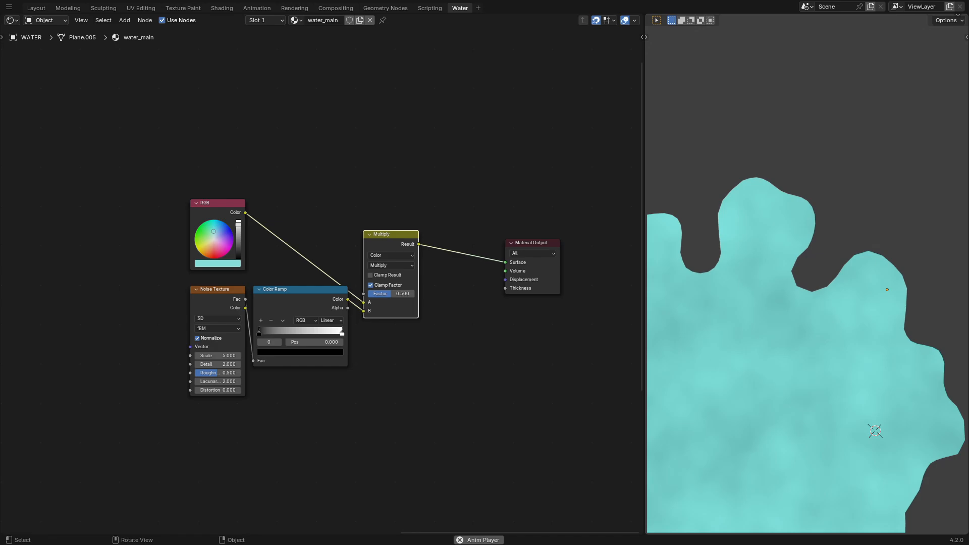
{"action": "left_click", "coordinate": [218, 264]}
{"action": "left_click", "coordinate": [263, 216]}
{"action": "left_click", "coordinate": [232, 227]}
{"action": "key", "text": "ctrl+v"}
{"action": "key", "text": "Return"}
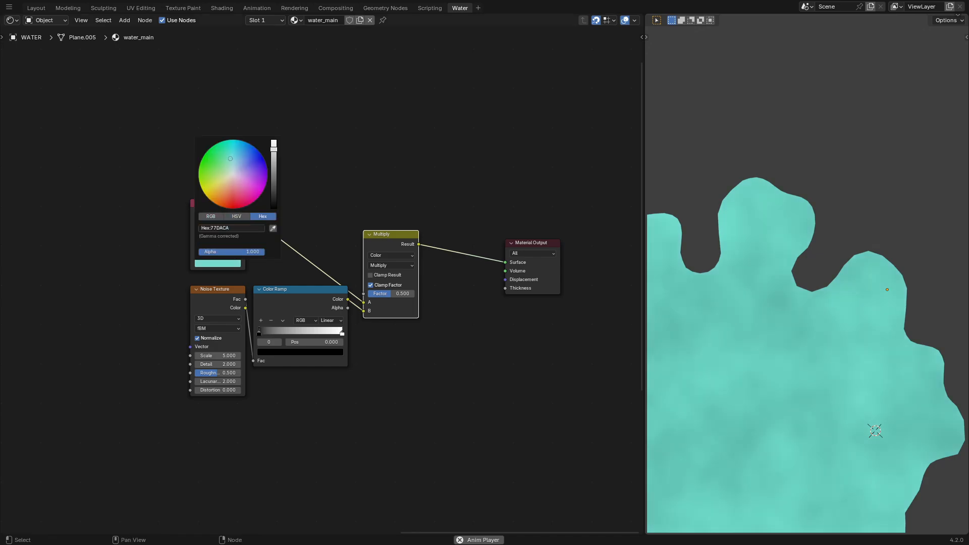
Step: Add reroute points on the RGB and Color Ramp links just before the Multiply node's A and B inputs
{"action": "right_click_drag", "start_coordinate": [314, 246], "coordinate": [303, 268], "text": "shift"}
{"action": "key", "text": "g"}
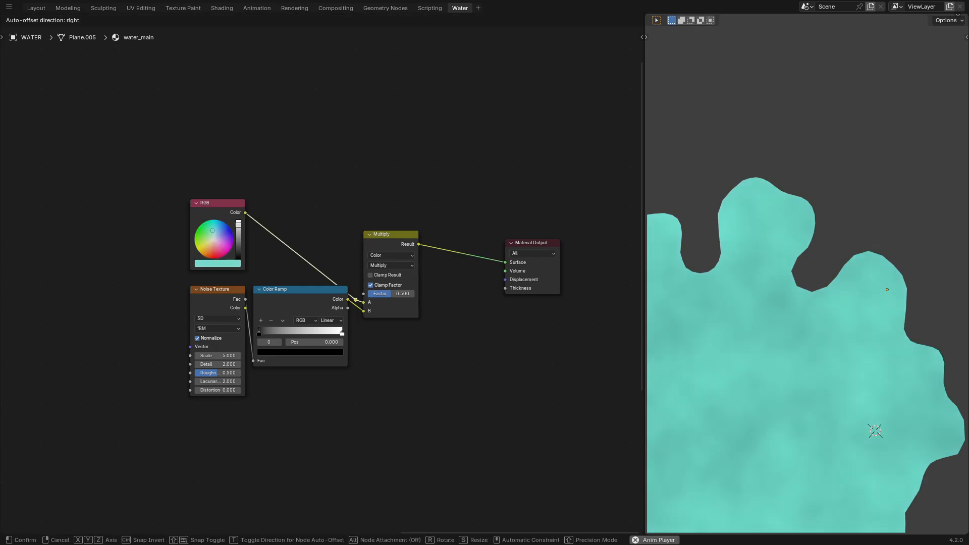
{"action": "left_click", "coordinate": [355, 302]}
{"action": "right_click_drag", "start_coordinate": [360, 305], "coordinate": [356, 312], "text": "shift"}
{"action": "key", "text": "g"}
{"action": "left_click", "coordinate": [355, 311]}
Step: Add another reroute point on the RGB link and place it directly above the one at the Multiply node's A input
{"action": "right_click_drag", "start_coordinate": [313, 255], "coordinate": [302, 271], "text": "shift"}
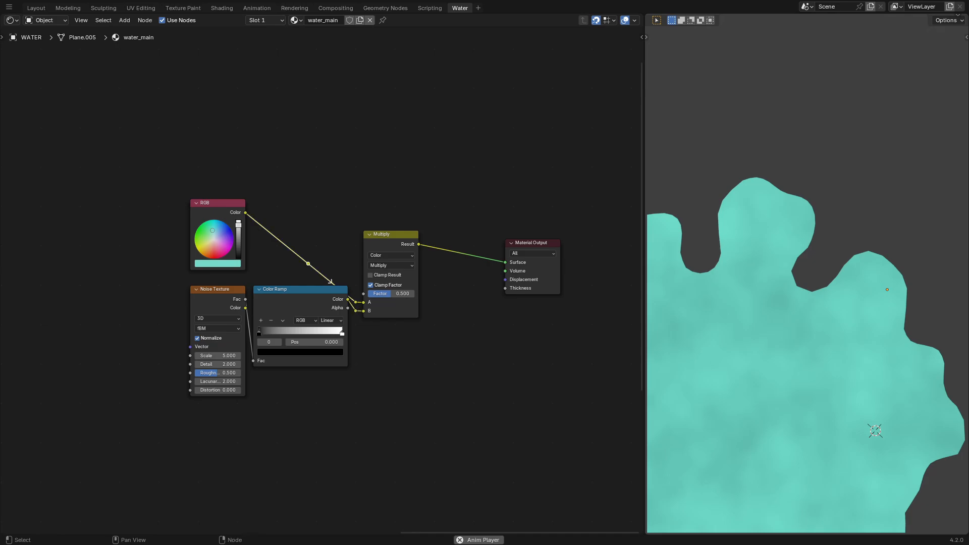
{"action": "key", "text": "g"}
{"action": "right_click", "coordinate": [273, 243]}
{"action": "middle_click_drag", "start_coordinate": [273, 243], "coordinate": [345, 249]}
{"action": "key", "text": "g"}
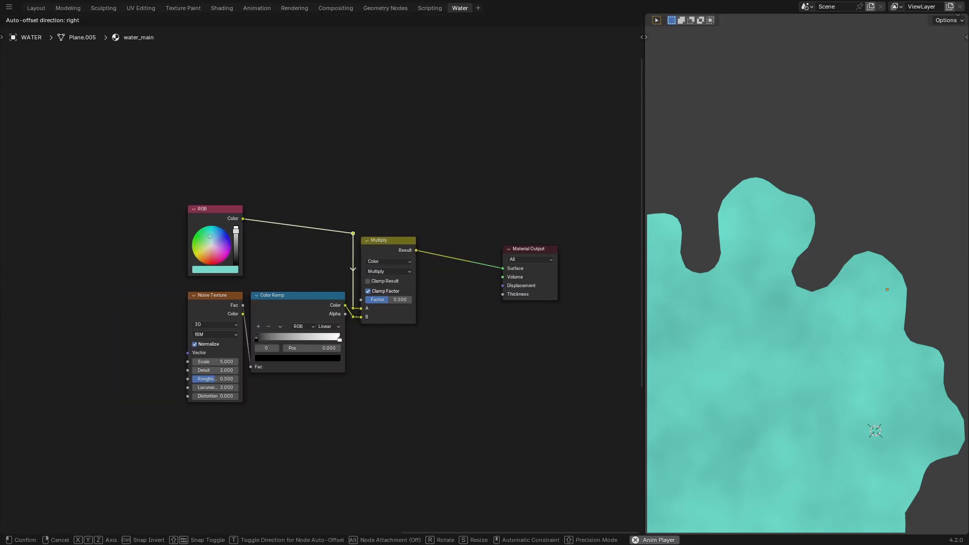
{"action": "left_click", "coordinate": [352, 236]}
Step: Lower the RGB node closer to the Noise Texture and level the upper reroute point with its Color output
{"action": "left_click_drag", "start_coordinate": [220, 209], "coordinate": [219, 218]}
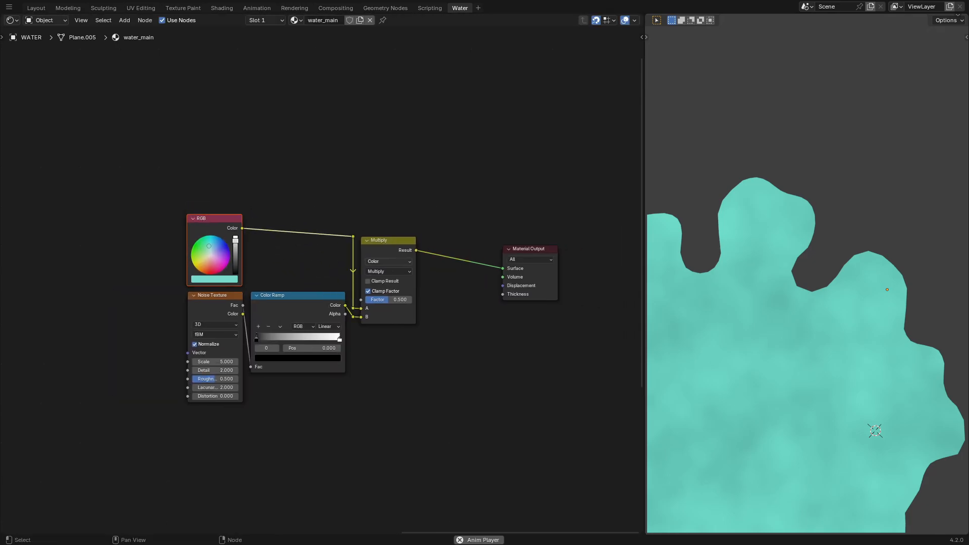
{"action": "left_click", "coordinate": [355, 239]}
{"action": "left_click", "coordinate": [353, 236]}
{"action": "key", "text": "g"}
{"action": "key", "text": "Return"}
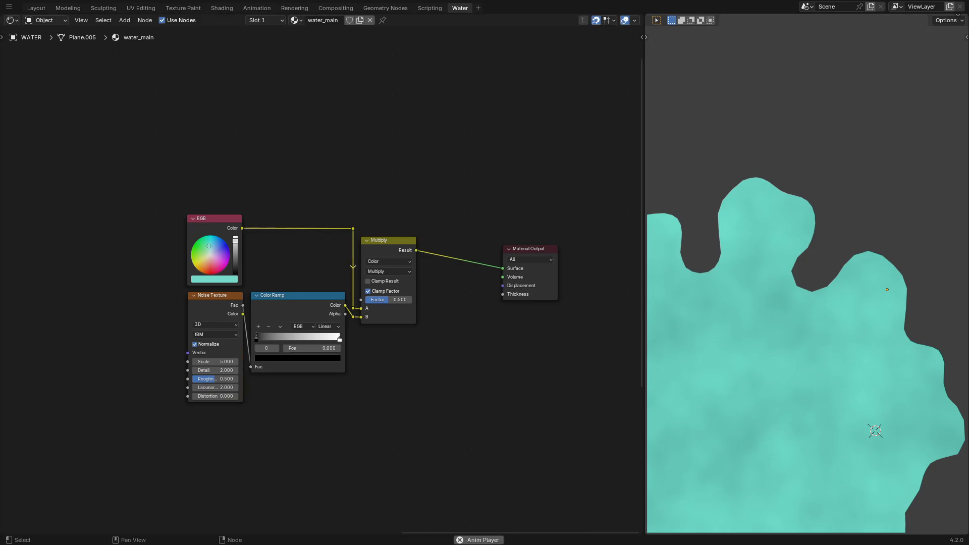
Step: Change the Color Ramp's black stop to a light green
{"action": "left_click", "coordinate": [298, 358]}
{"action": "left_click_drag", "start_coordinate": [334, 276], "coordinate": [334, 243]}
{"action": "left_click_drag", "start_coordinate": [294, 268], "coordinate": [282, 255]}
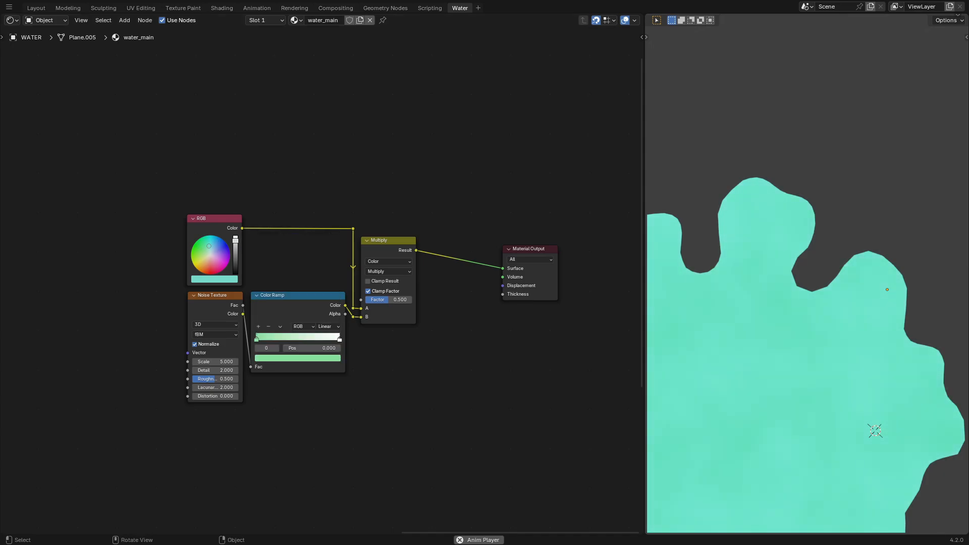
Step: Set the Noise Texture's Detail to 15 and the Multiply node's Factor to 1
{"action": "double_click", "coordinate": [214, 371]}
{"action": "type", "text": "15"}
{"action": "key", "text": "Return"}
{"action": "mouse_move", "coordinate": [256, 339]}
{"action": "left_mouse_down"}
{"action": "mouse_move", "coordinate": [284, 340]}
{"action": "mouse_move", "coordinate": [256, 339]}
{"action": "left_mouse_up"}
{"action": "left_click_drag", "start_coordinate": [389, 300], "coordinate": [419, 299]}
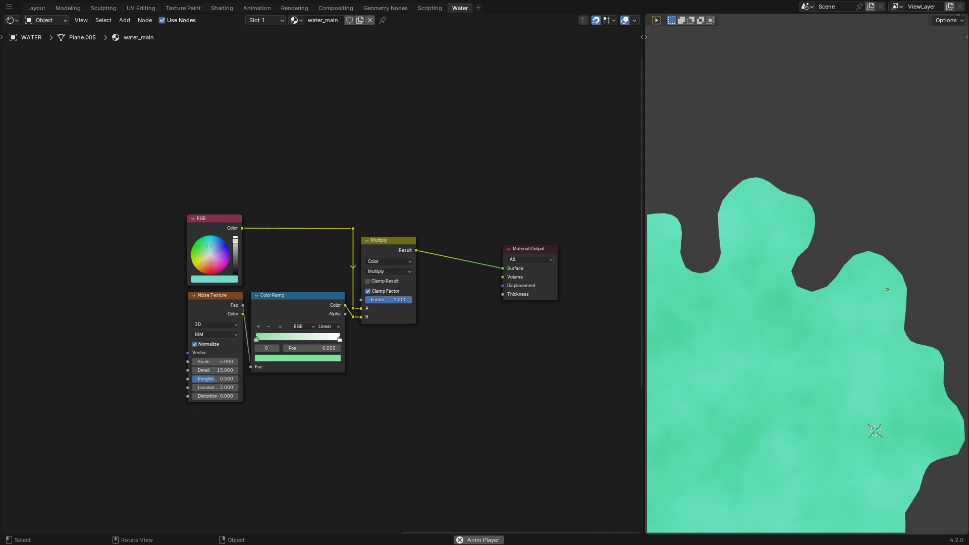
Step: Move the RGB, Noise Texture, Color Ramp and Multiply nodes with their reroutes farther away from the Material Output
{"action": "left_click", "coordinate": [298, 358]}
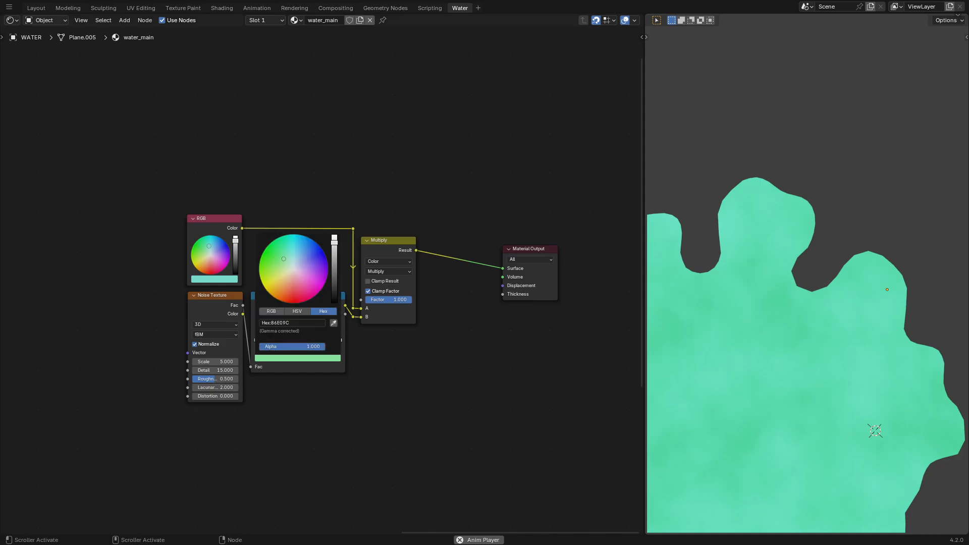
{"action": "left_click", "coordinate": [334, 323]}
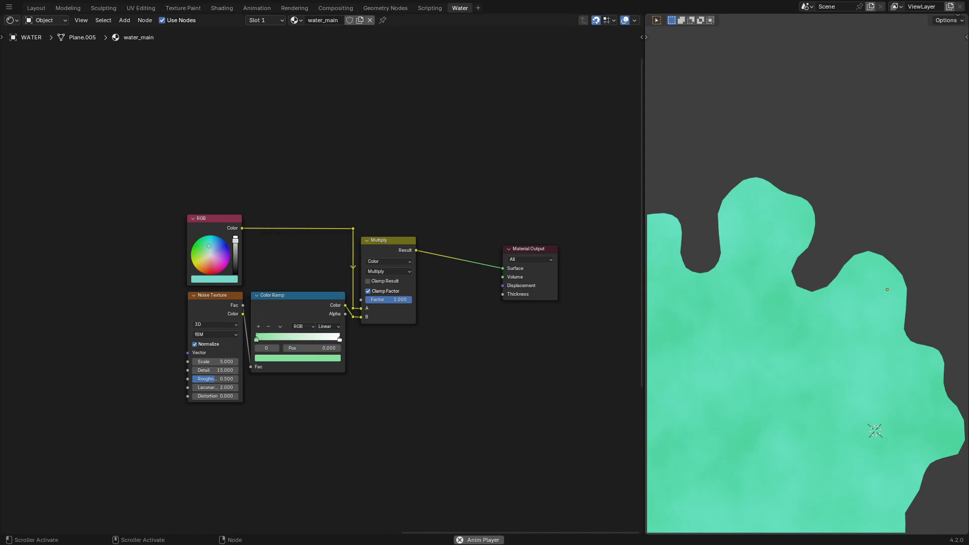
{"action": "left_click_drag", "start_coordinate": [195, 179], "coordinate": [396, 400]}
{"action": "key", "text": "g"}
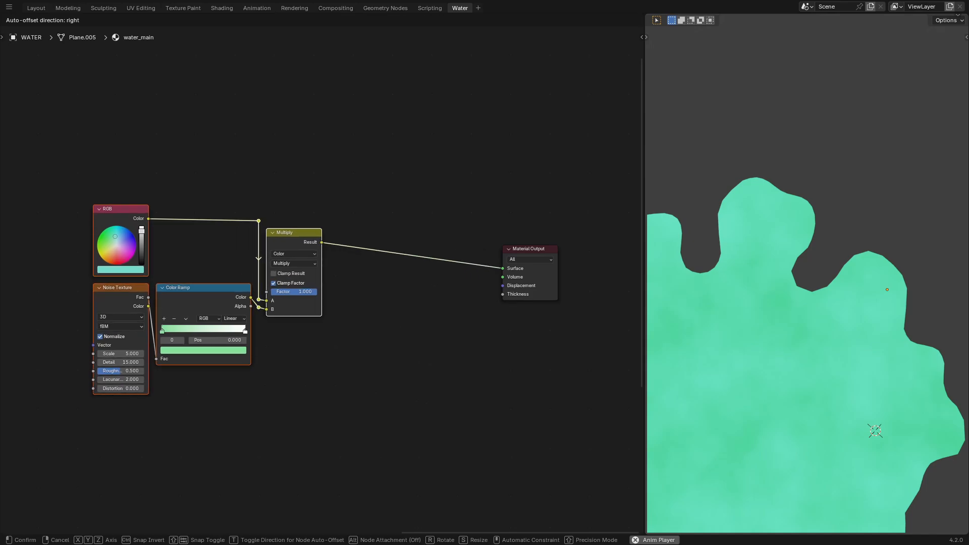
{"action": "left_click", "coordinate": [307, 383]}
{"action": "left_click", "coordinate": [310, 381]}
Step: Duplicate the Multiply node and link the original's Result to the copy's A input
{"action": "left_click", "coordinate": [302, 234]}
{"action": "key", "text": "shift+d"}
{"action": "left_click", "coordinate": [372, 265]}
{"action": "left_click_drag", "start_coordinate": [321, 242], "coordinate": [338, 332]}
{"action": "middle_click_drag", "start_coordinate": [328, 348], "coordinate": [355, 334]}
Step: Duplicate the Noise Texture and Color Ramp below the originals and link the new ramp's Color to the second Multiply's B input
{"action": "left_click_drag", "start_coordinate": [262, 381], "coordinate": [154, 328]}
{"action": "key", "text": "shift+d"}
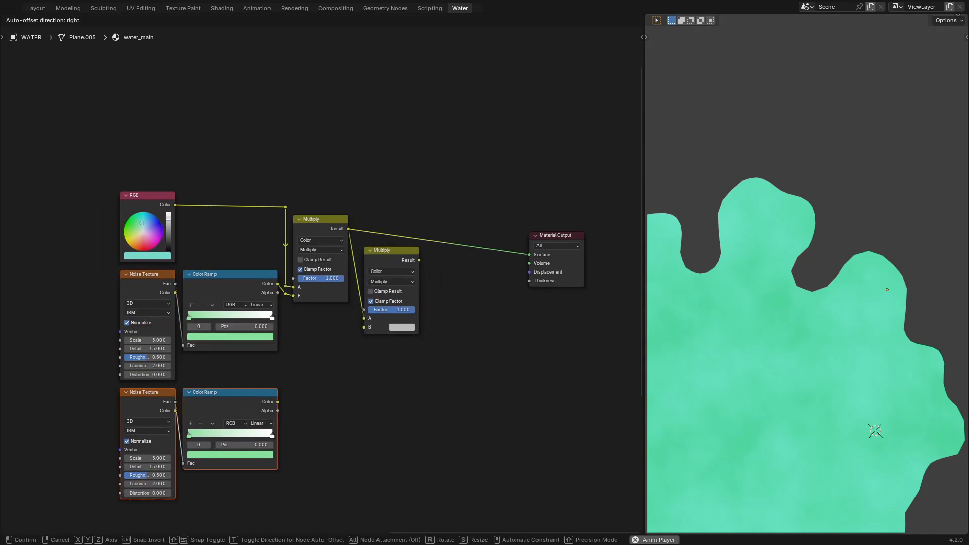
{"action": "left_click", "coordinate": [156, 445]}
{"action": "left_click_drag", "start_coordinate": [278, 402], "coordinate": [364, 327]}
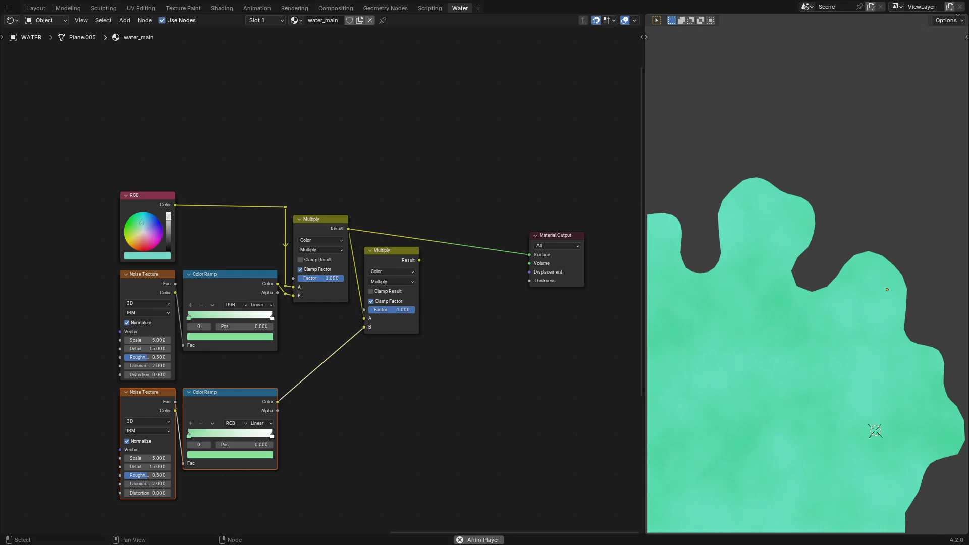
Step: Duplicate the second Multiply node and link the second one's Result to the third one's A input
{"action": "left_click", "coordinate": [386, 260]}
{"action": "key", "text": "shift+d"}
{"action": "left_click", "coordinate": [463, 276]}
{"action": "left_click_drag", "start_coordinate": [388, 260], "coordinate": [442, 334]}
{"action": "middle_click_drag", "start_coordinate": [393, 373], "coordinate": [420, 323]}
Step: Add a third Noise Texture and Color Ramp pair by duplication and link its Color to the third Multiply's B input
{"action": "left_click_drag", "start_coordinate": [323, 359], "coordinate": [177, 451]}
{"action": "key", "text": "shift+d"}
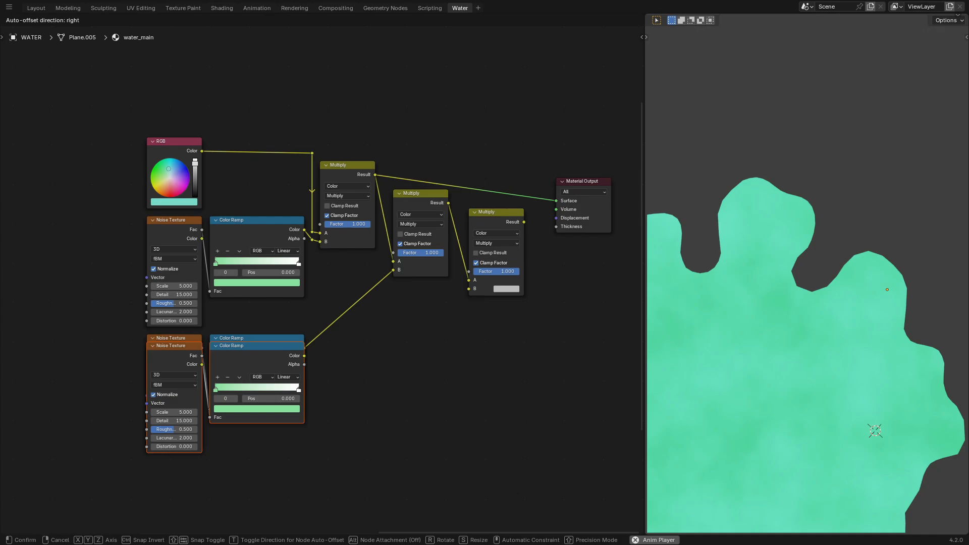
{"action": "left_click", "coordinate": [177, 509]}
{"action": "middle_click_drag", "start_coordinate": [340, 222], "coordinate": [318, 293]}
{"action": "scroll", "coordinate": [317, 278], "scroll_direction": "up", "scroll_amount": 1}
{"action": "left_click_drag", "start_coordinate": [278, 495], "coordinate": [456, 303]}
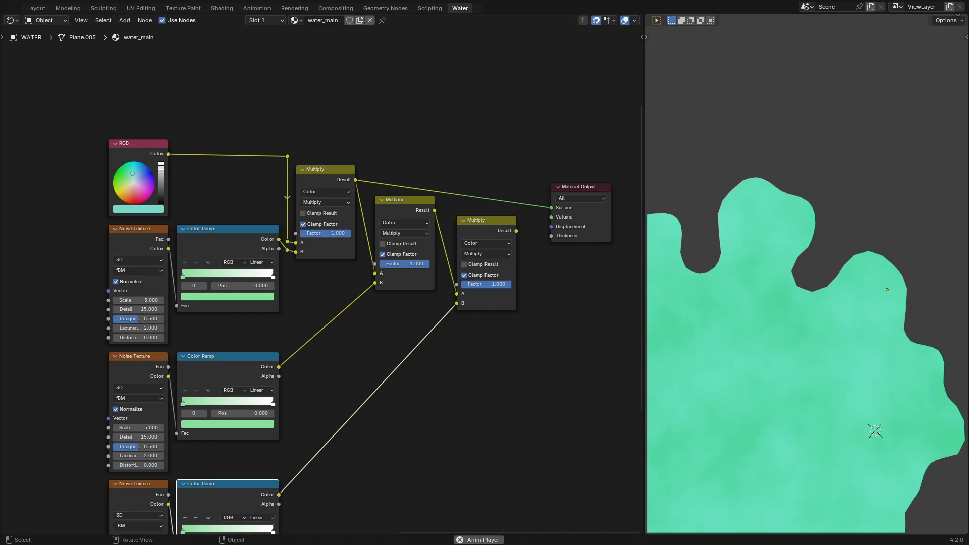
Step: Change the second Color Ramp's first stop to light blue and the third Color Ramp's first stop to bright cyan
{"action": "left_click", "coordinate": [228, 424]}
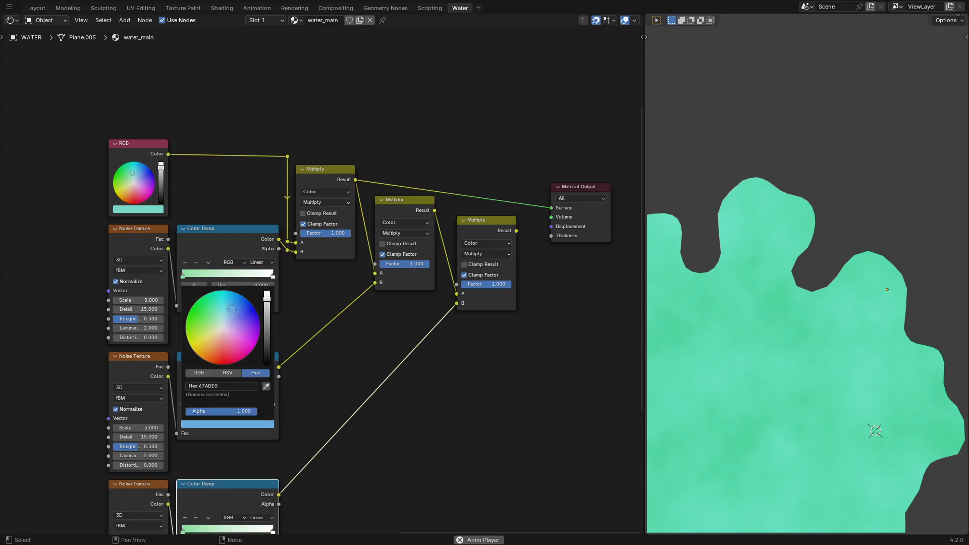
{"action": "middle_click_drag", "start_coordinate": [333, 327], "coordinate": [335, 276]}
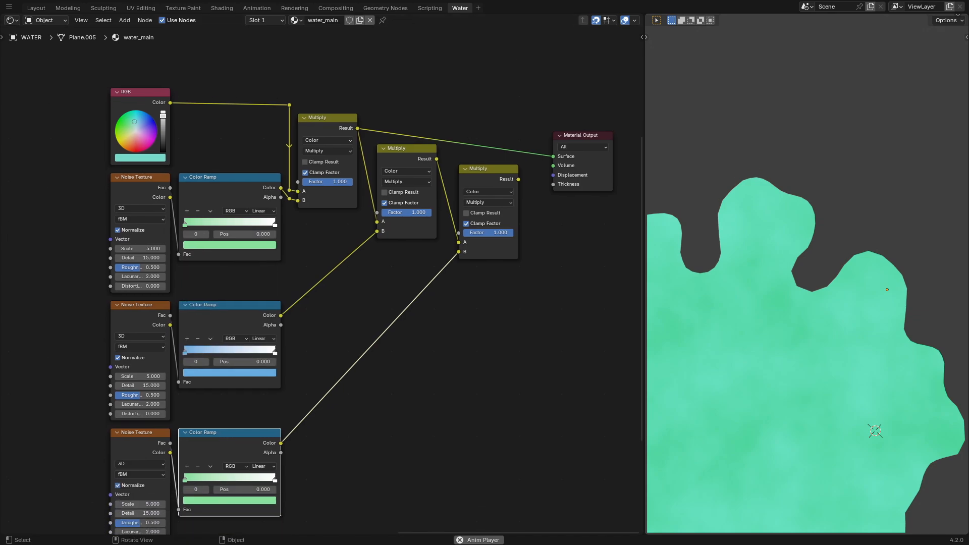
{"action": "left_click", "coordinate": [229, 500]}
{"action": "left_click_drag", "start_coordinate": [236, 389], "coordinate": [222, 378]}
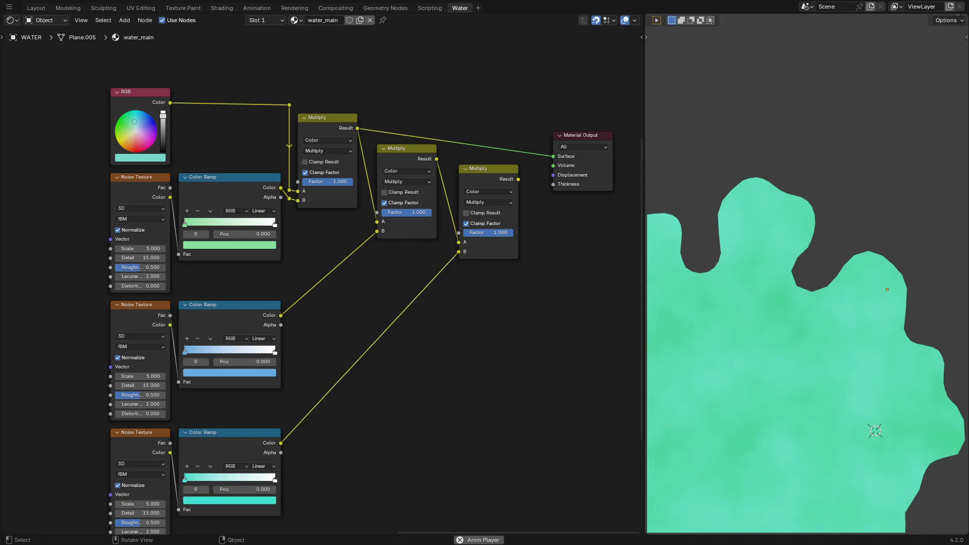
{"action": "left_click", "coordinate": [230, 500]}
Step: Set the third Noise Texture's Scale to 9 and its Detail and Roughness to 0
{"action": "double_click", "coordinate": [140, 504]}
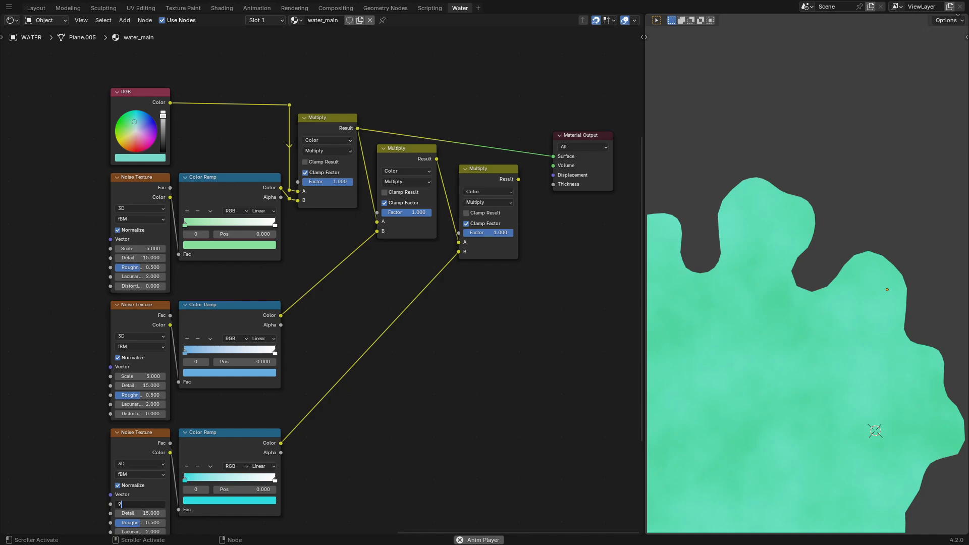
{"action": "type", "text": "9"}
{"action": "key", "text": "Return"}
{"action": "scroll", "coordinate": [142, 520], "scroll_direction": "down", "scroll_amount": 2, "text": "shift"}
{"action": "key", "text": "BackSpace"}
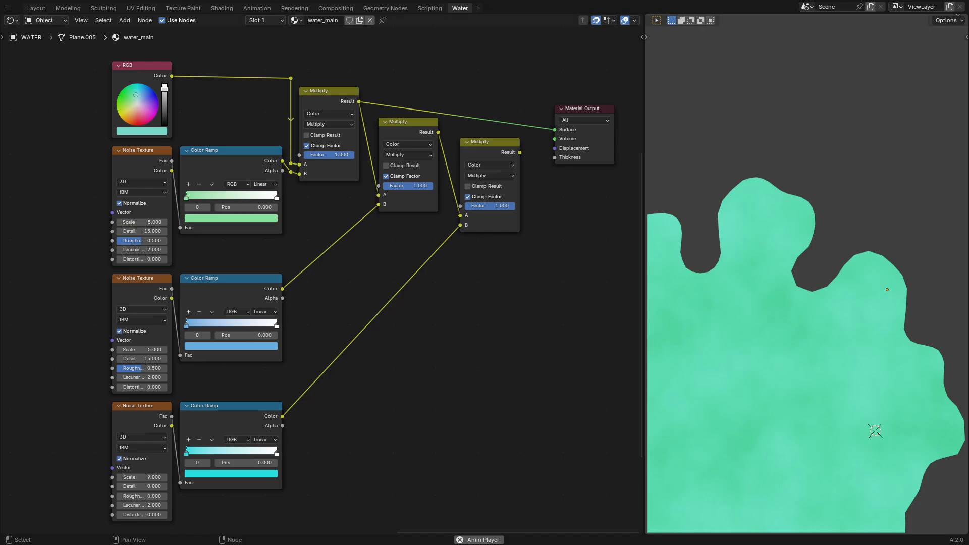
Step: Link the third Multiply's Result to the Material Output's Surface and set the first two Multiply Factors to 0.5
{"action": "left_click_drag", "start_coordinate": [519, 153], "coordinate": [554, 130]}
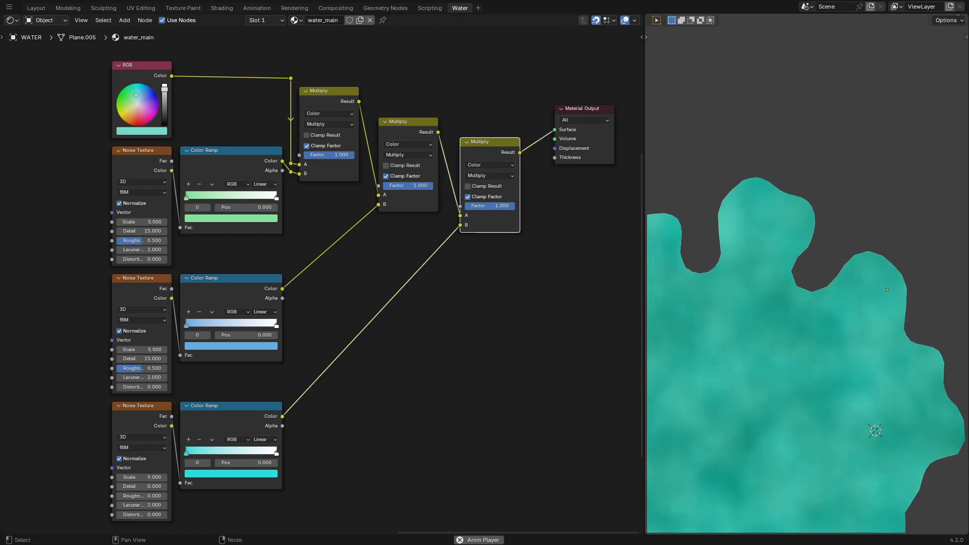
{"action": "left_click_drag", "start_coordinate": [351, 155], "coordinate": [328, 155]}
{"action": "left_click", "coordinate": [328, 155]}
{"action": "type", "text": ".5"}
{"action": "key", "text": "Return"}
{"action": "left_click", "coordinate": [407, 186]}
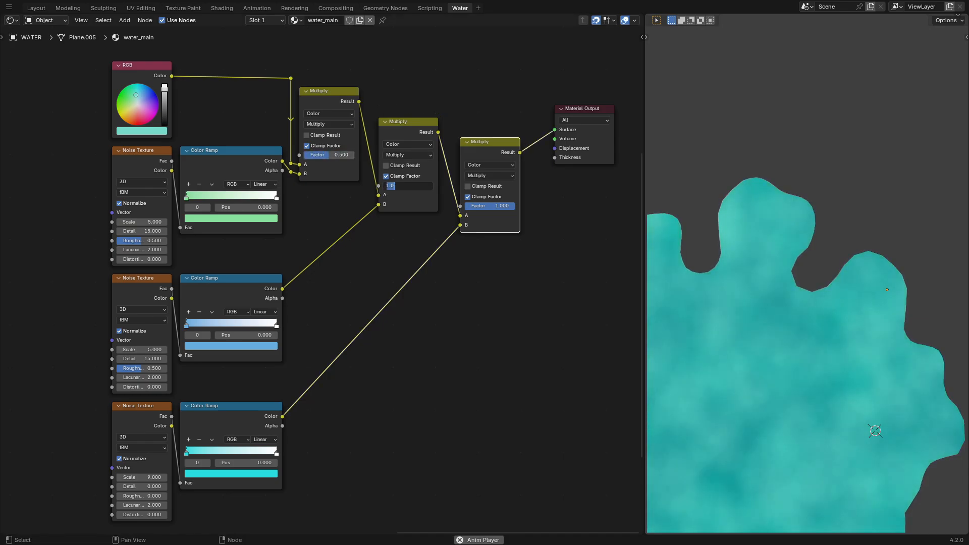
{"action": "type", "text": ".5"}
{"action": "key", "text": "Return"}
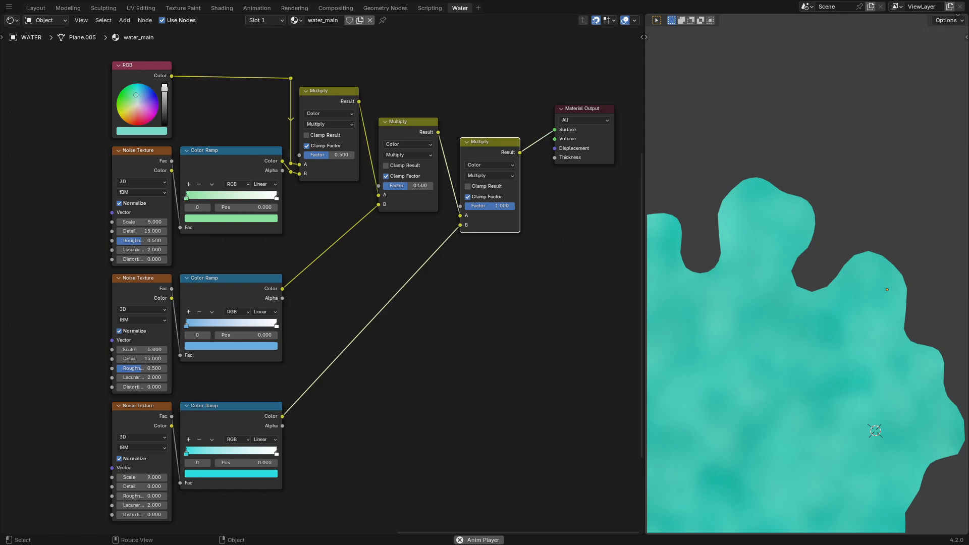
Step: Set the second Noise Texture's Detail to 0
{"action": "left_click", "coordinate": [142, 359]}
{"action": "type", "text": "0"}
{"action": "key", "text": "Return"}
Step: Route the link between the first and second Multiply nodes through two reroute points forming right angles
{"action": "key", "text": "g"}
{"action": "right_click_drag", "start_coordinate": [366, 147], "coordinate": [384, 185], "text": "shift"}
{"action": "left_click", "coordinate": [365, 110]}
{"action": "key", "text": "g"}
{"action": "left_click", "coordinate": [368, 195]}
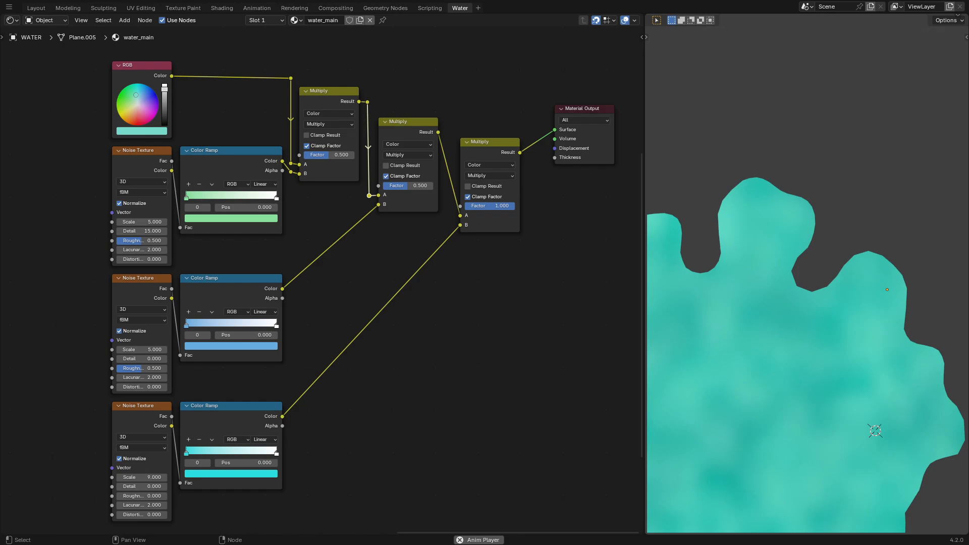
Step: Add a reroute point beside the Color outputs of the second and third Color Ramps, level with each output
{"action": "right_click_drag", "start_coordinate": [294, 269], "coordinate": [304, 283], "text": "shift"}
{"action": "key", "text": "g"}
{"action": "left_click", "coordinate": [295, 289]}
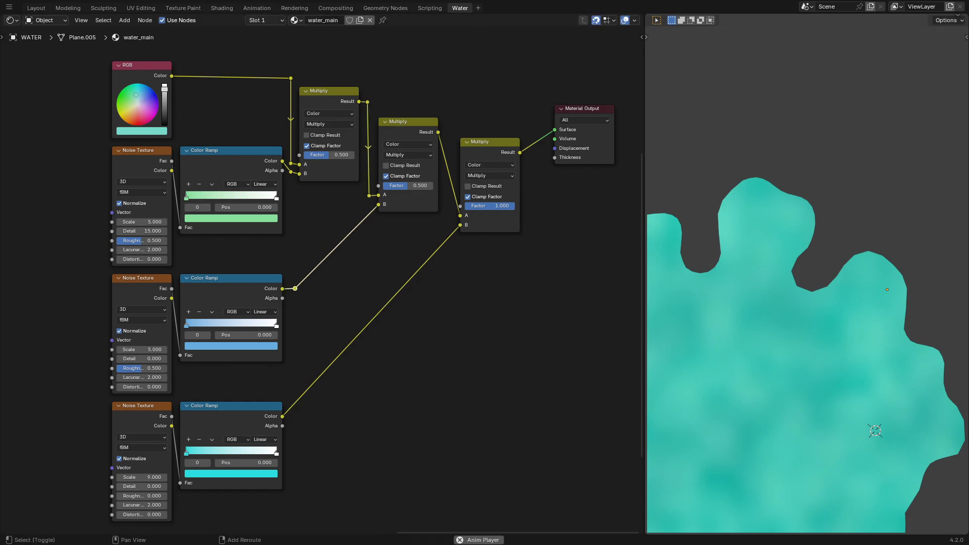
{"action": "right_click_drag", "start_coordinate": [291, 394], "coordinate": [303, 408], "text": "shift"}
{"action": "key", "text": "g"}
{"action": "left_click", "coordinate": [295, 416]}
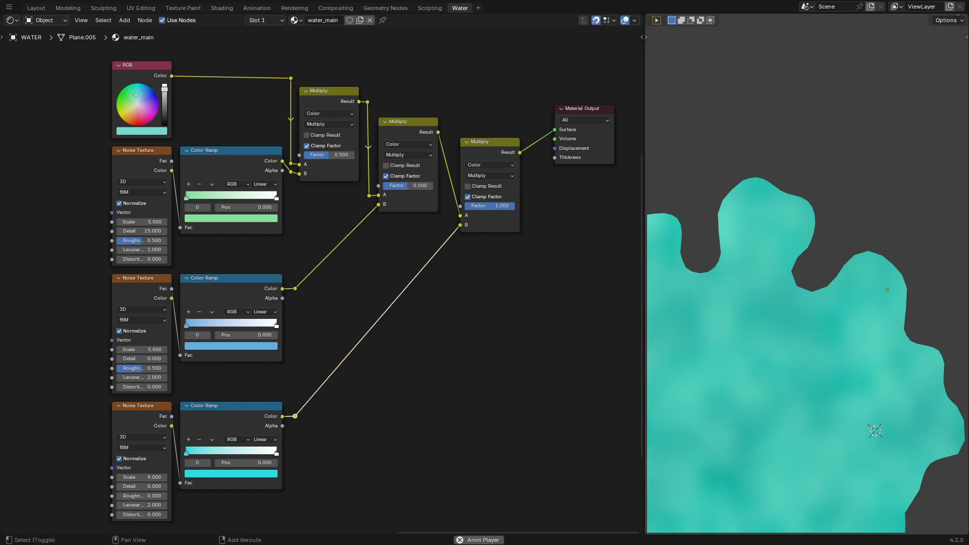
Step: Route the link between the second and third Multiply nodes through two reroute points forming right angles
{"action": "mouse_move", "coordinate": [443, 168]}
{"action": "right_mouse_down", "text": "shift"}
{"action": "mouse_move", "coordinate": [455, 177]}
{"action": "mouse_move", "coordinate": [451, 162]}
{"action": "right_mouse_up", "text": "shift"}
{"action": "key", "text": "g"}
{"action": "left_click", "coordinate": [450, 216]}
{"action": "key", "text": "g"}
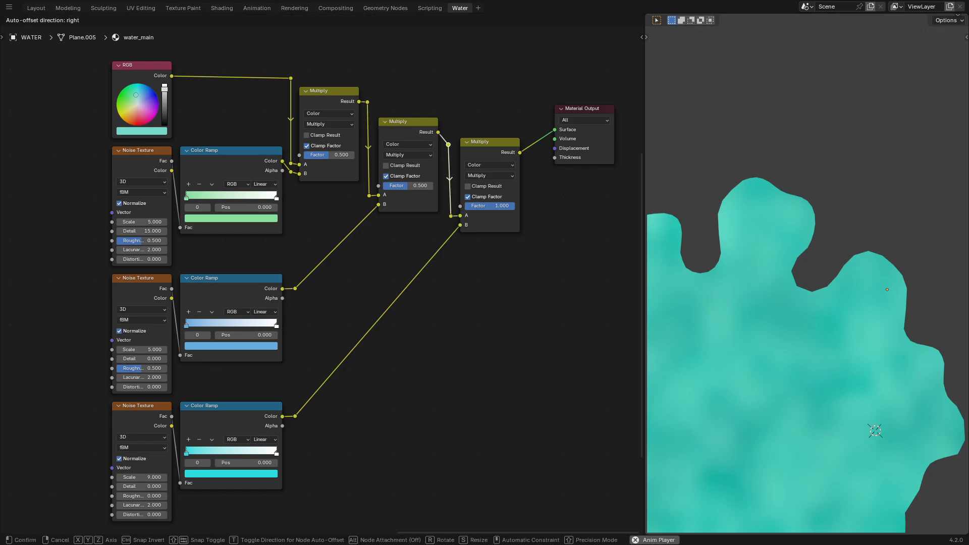
{"action": "left_click", "coordinate": [448, 132]}
{"action": "scroll", "coordinate": [432, 293], "scroll_direction": "down", "scroll_amount": 2}
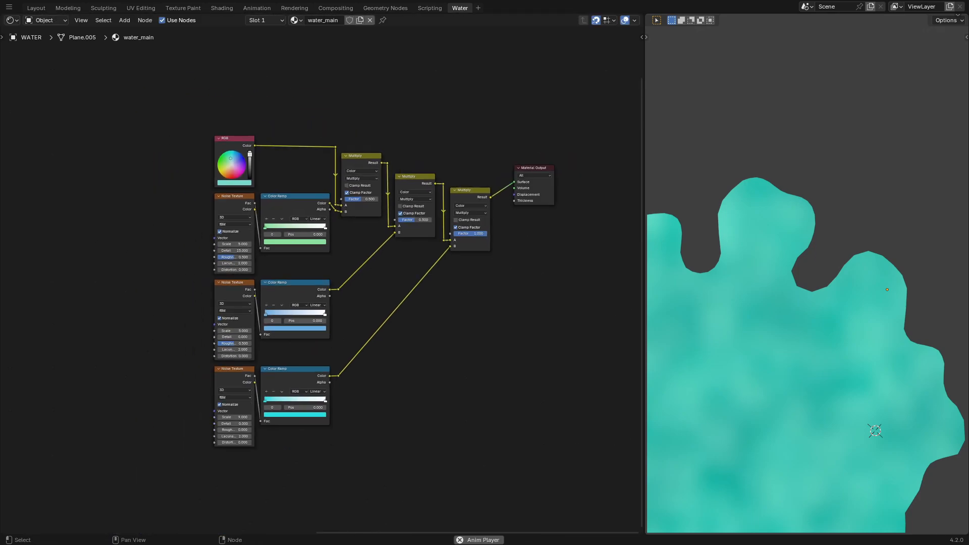
Step: Add a Texture Coordinate and Mapping setup to the first Noise Texture and line it up with that node's upper edge
{"action": "middle_click_drag", "start_coordinate": [237, 228], "coordinate": [255, 227]}
{"action": "left_click", "coordinate": [252, 195]}
{"action": "key", "text": "ctrl+t"}
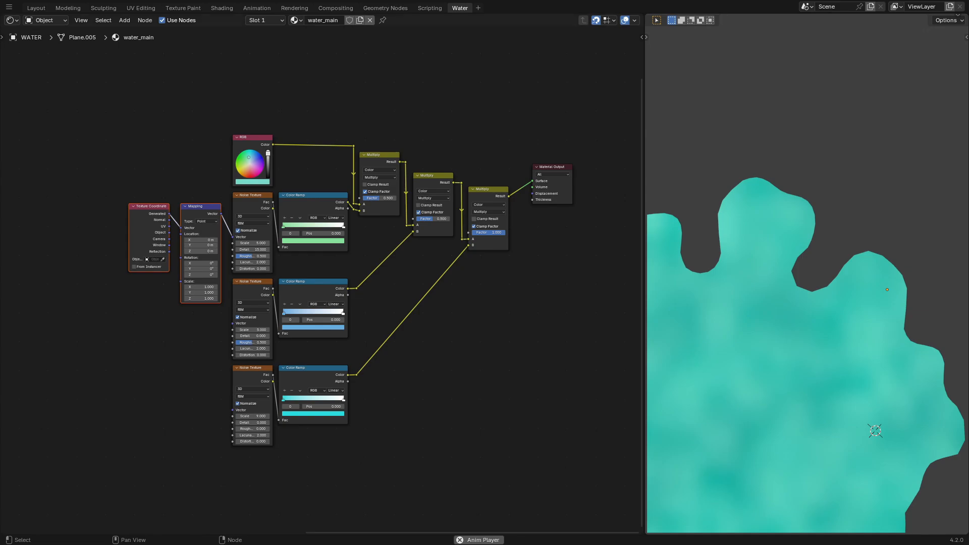
{"action": "left_click_drag", "start_coordinate": [143, 196], "coordinate": [195, 227]}
{"action": "key", "text": "g"}
{"action": "left_click", "coordinate": [179, 216]}
Step: Duplicate the Texture Coordinate and Mapping pair below and link the copy's Vector to the second and third Noise Textures
{"action": "left_click_drag", "start_coordinate": [129, 187], "coordinate": [184, 217]}
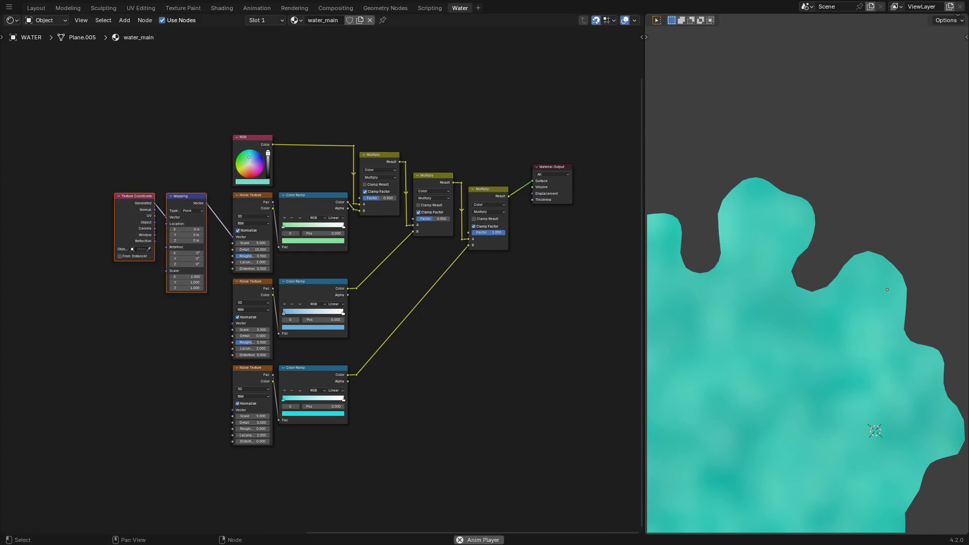
{"action": "key", "text": "shift+d"}
{"action": "key", "text": "Return"}
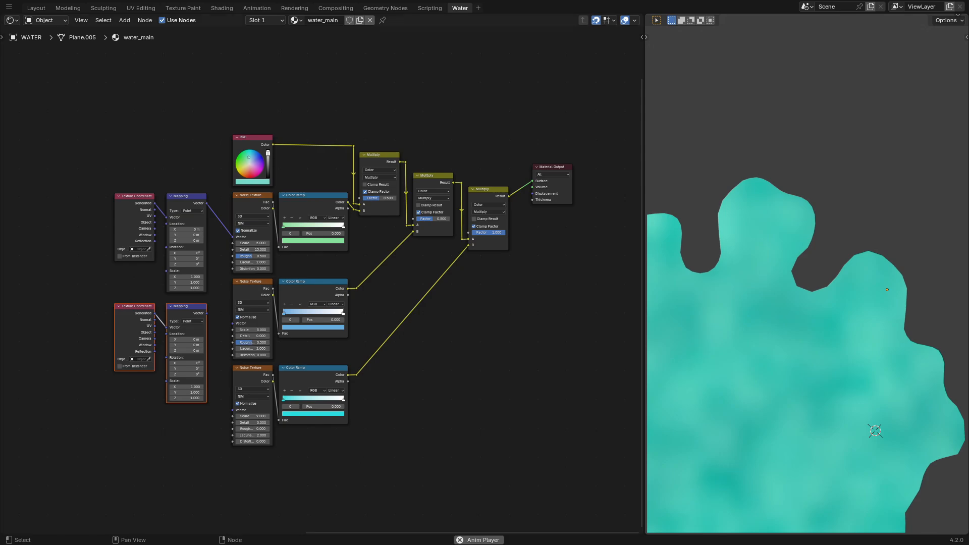
{"action": "scroll", "coordinate": [193, 318], "scroll_direction": "up", "scroll_amount": 2}
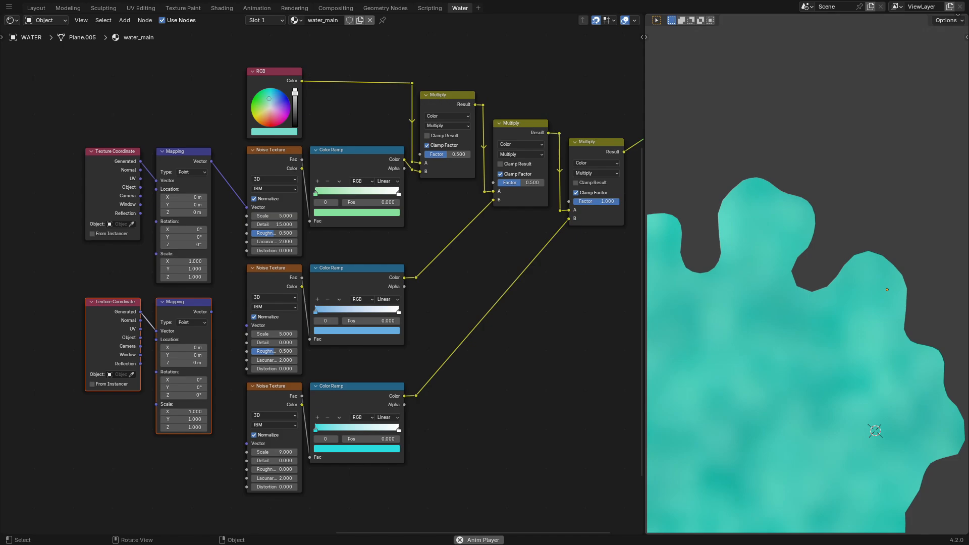
{"action": "left_click_drag", "start_coordinate": [211, 311], "coordinate": [247, 326]}
{"action": "left_click_drag", "start_coordinate": [211, 311], "coordinate": [247, 444]}
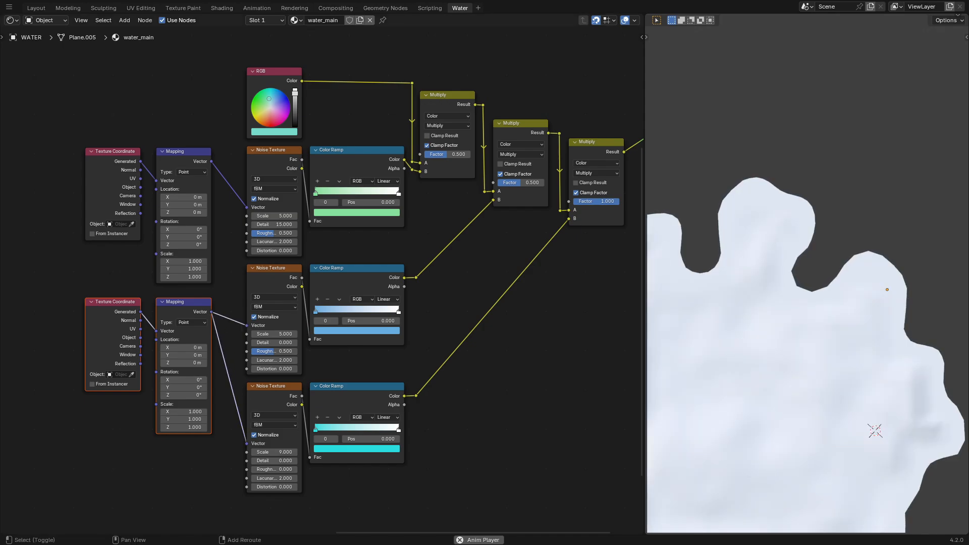
Step: Move the lower Texture Coordinate and Mapping pair farther from the Noise Textures to make room for more nodes
{"action": "middle_click_drag", "start_coordinate": [202, 289], "coordinate": [326, 278]}
{"action": "left_click_drag", "start_coordinate": [326, 278], "coordinate": [232, 330]}
{"action": "key", "text": "g"}
{"action": "key", "text": "Return"}
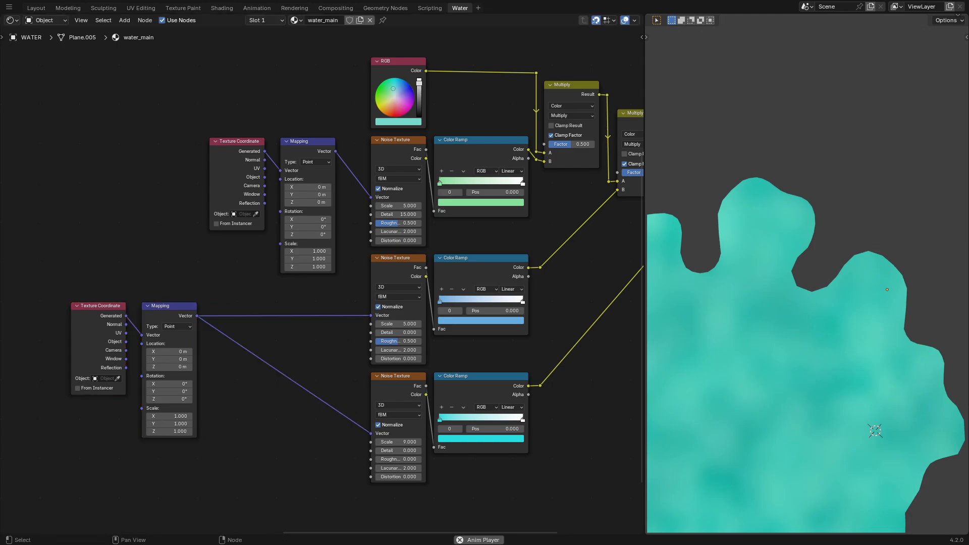
Step: Add a Separate XYZ node beneath the lower Mapping node and a Combine XYZ node beside it
{"action": "key", "text": "shift+a"}
{"action": "type", "text": "s"}
{"action": "left_click", "coordinate": [350, 479]}
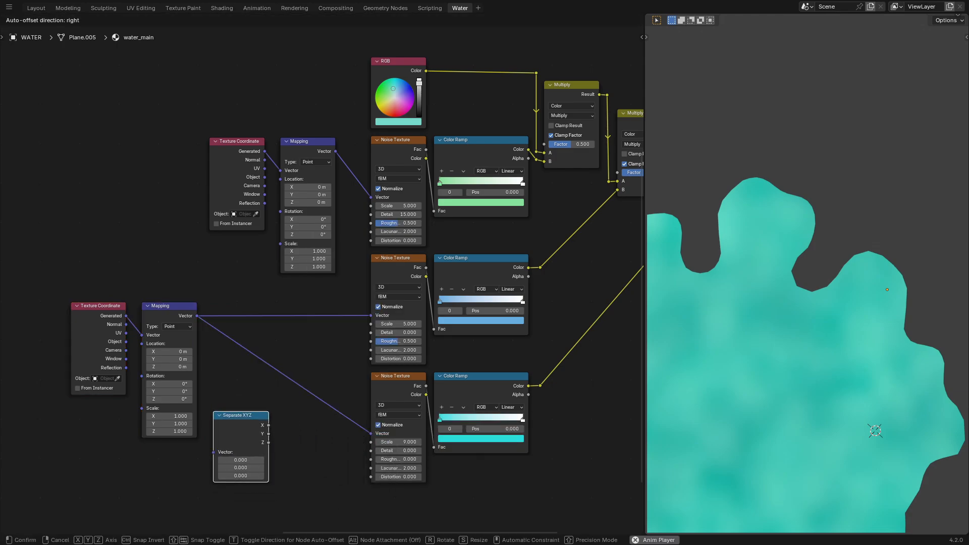
{"action": "left_click", "coordinate": [155, 455]}
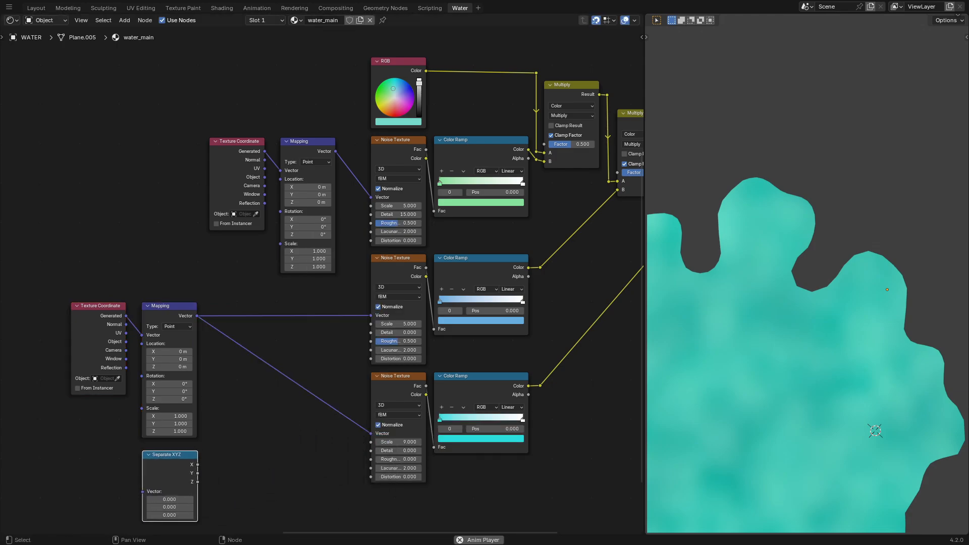
{"action": "scroll", "coordinate": [356, 273], "scroll_direction": "down", "scroll_amount": 3, "text": "shift"}
{"action": "key", "text": "shift+a"}
{"action": "type", "text": "co"}
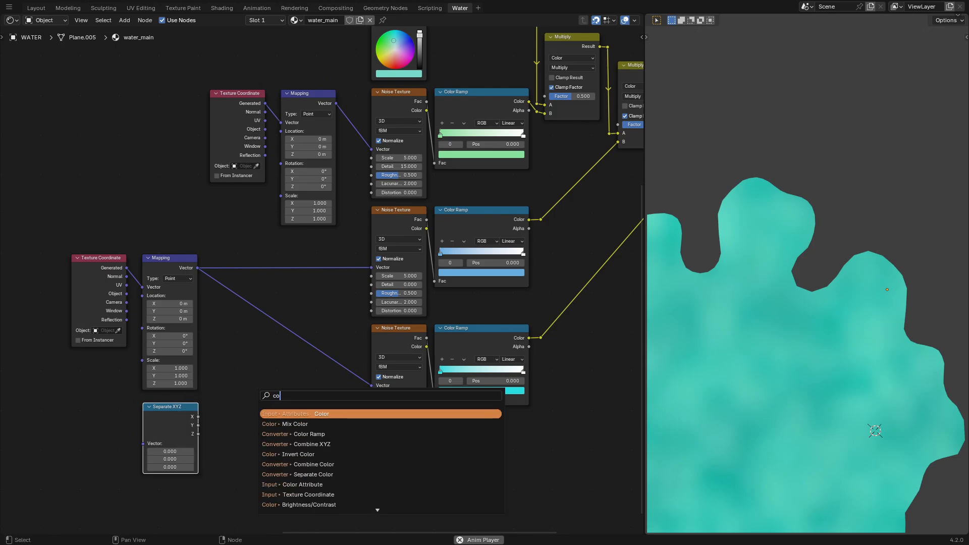
{"action": "type", "text": "m"}
{"action": "key", "text": "Return"}
{"action": "left_click", "coordinate": [258, 405]}
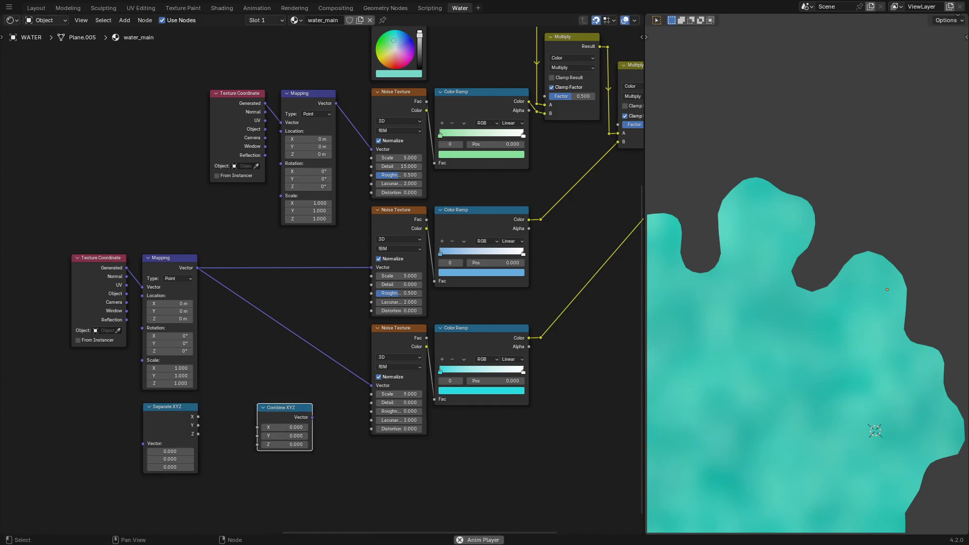
Step: Cut the lower Mapping's links to the Noise Textures and place Separate XYZ and Combine XYZ between them
{"action": "right_click_drag", "start_coordinate": [275, 255], "coordinate": [269, 336], "text": "ctrl"}
{"action": "left_click_drag", "start_coordinate": [124, 445], "coordinate": [290, 427]}
{"action": "key", "text": "g"}
{"action": "left_click", "coordinate": [356, 286]}
{"action": "key", "text": "s"}
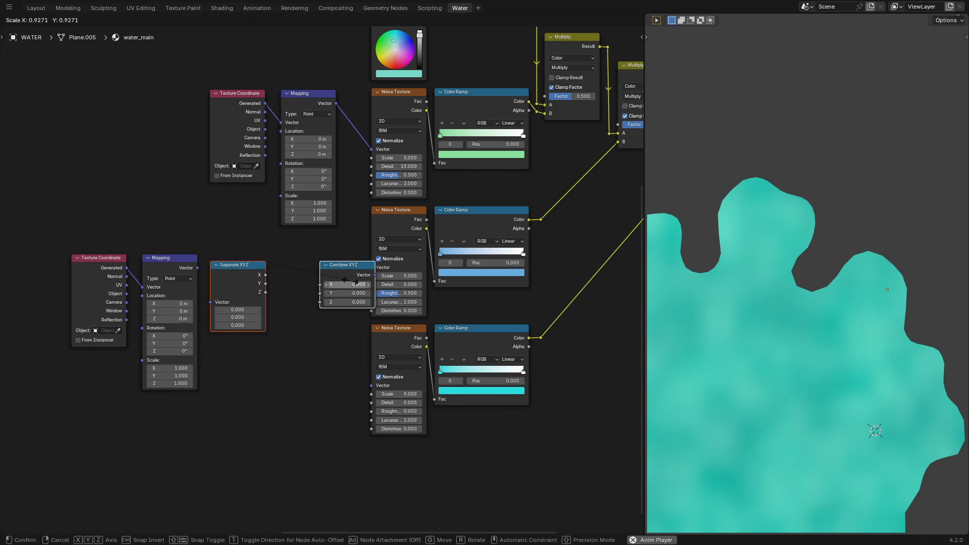
{"action": "left_click", "coordinate": [321, 281]}
{"action": "key", "text": "g"}
{"action": "left_click", "coordinate": [312, 275]}
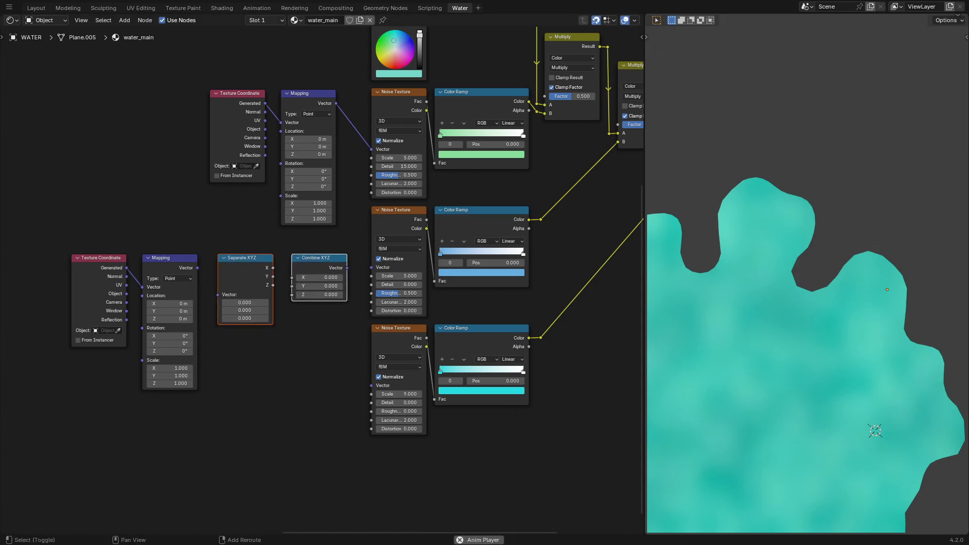
Step: Link the lower Mapping through Separate XYZ and Combine XYZ, matching X, Y and Z, into the second Noise Texture's Vector
{"action": "left_click_drag", "start_coordinate": [347, 268], "coordinate": [372, 268]}
{"action": "left_click_drag", "start_coordinate": [273, 268], "coordinate": [292, 278]}
{"action": "left_click_drag", "start_coordinate": [273, 285], "coordinate": [236, 289]}
{"action": "left_click", "coordinate": [286, 337]}
{"action": "left_click_drag", "start_coordinate": [197, 268], "coordinate": [210, 304]}
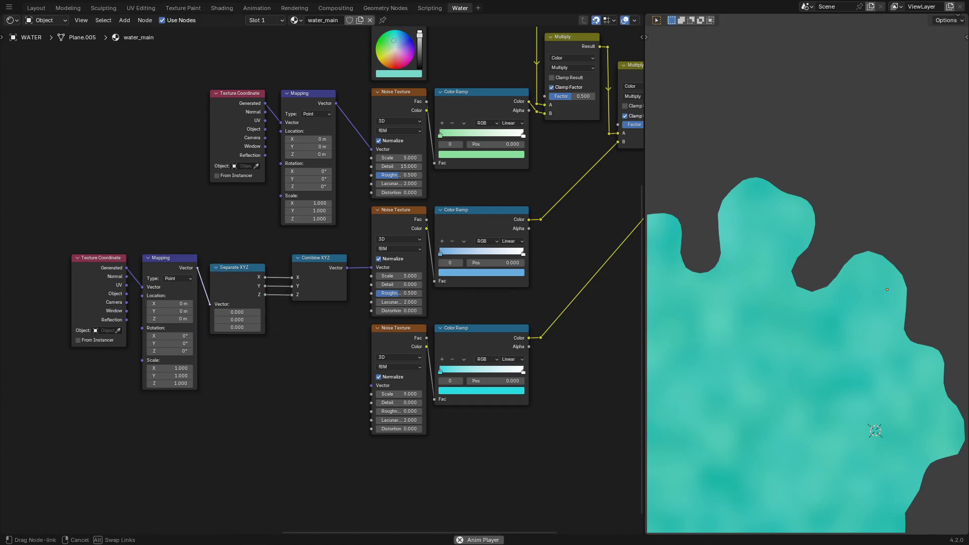
Step: Link Combine XYZ to the third Noise Texture's Vector and square up the link with two reroute points
{"action": "key", "text": "shift+a"}
{"action": "left_click_drag", "start_coordinate": [347, 268], "coordinate": [371, 386]}
{"action": "right_click_drag", "start_coordinate": [349, 328], "coordinate": [367, 327], "text": "shift"}
{"action": "key", "text": "g"}
{"action": "left_click", "coordinate": [354, 276]}
{"action": "left_click_drag", "start_coordinate": [354, 276], "coordinate": [356, 385]}
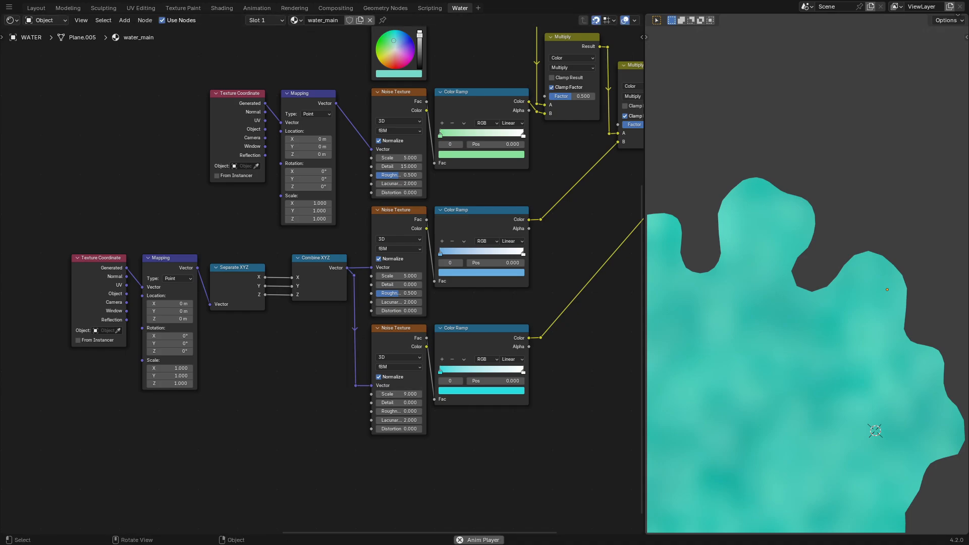
Step: Add a Math node set to Add and route the Y channel through it between Separate XYZ and Combine XYZ
{"action": "key", "text": "shift+a"}
{"action": "type", "text": "add"}
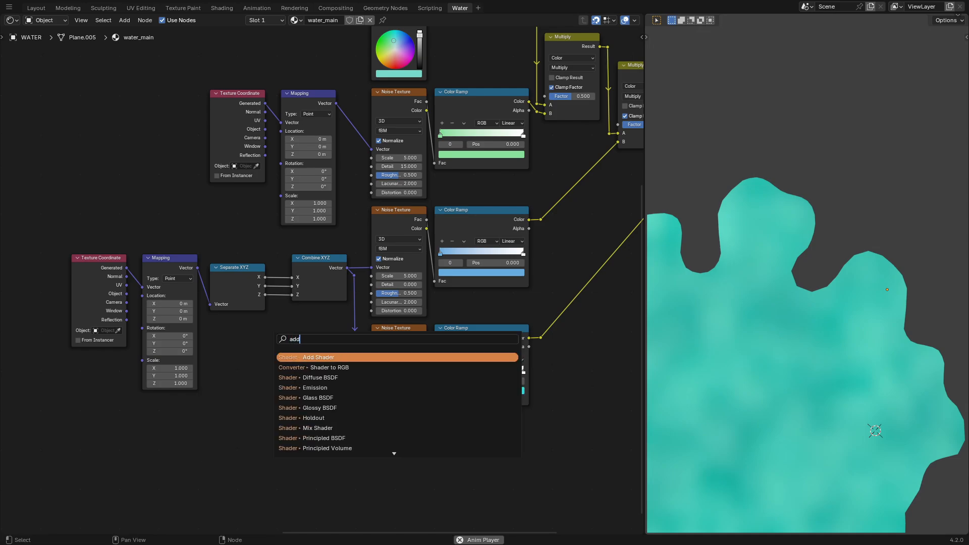
{"action": "key", "text": "BackSpace"}
{"action": "key", "text": "BackSpace"}
{"action": "key", "text": "BackSpace"}
{"action": "type", "text": "math"}
{"action": "key", "text": "Return"}
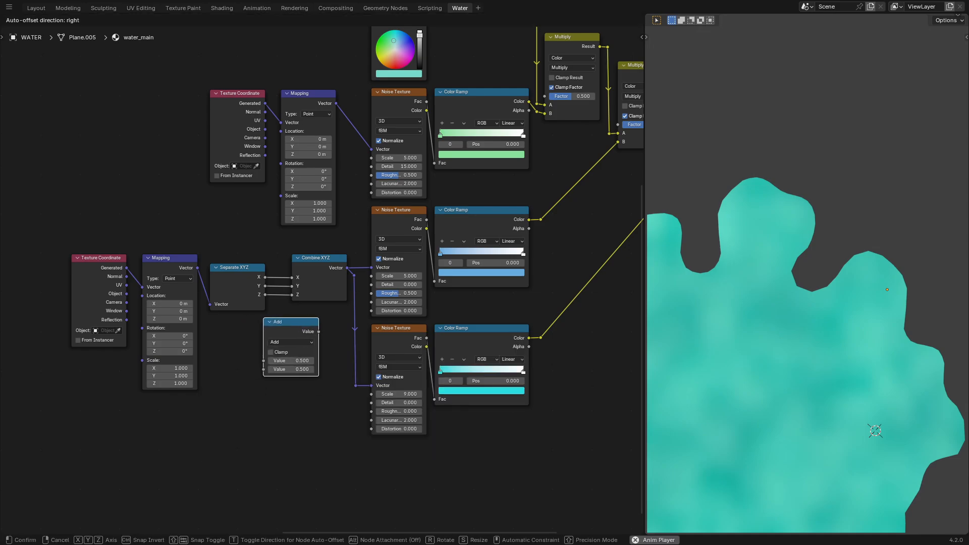
{"action": "left_click", "coordinate": [266, 325]}
{"action": "left_click_drag", "start_coordinate": [291, 286], "coordinate": [291, 286]}
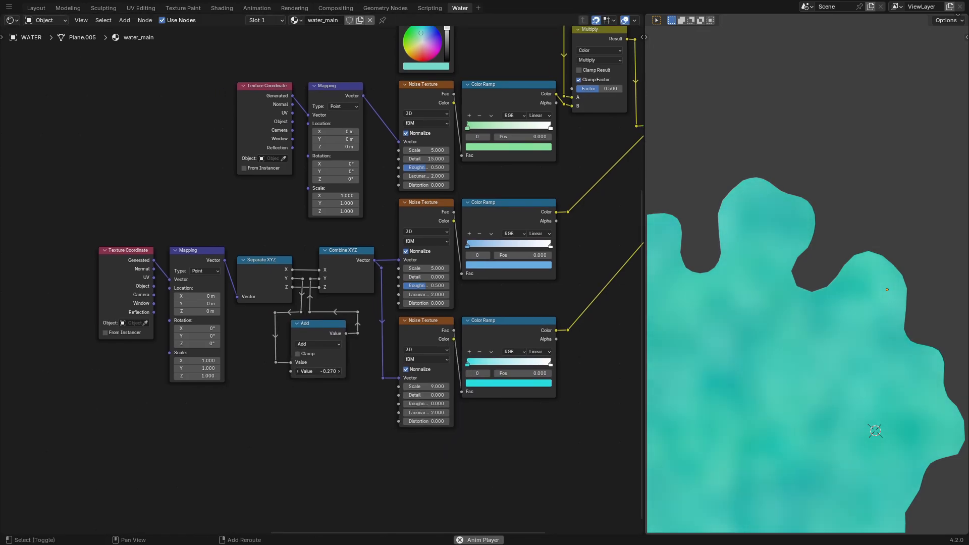
{"action": "key", "text": "ctrl+z"}
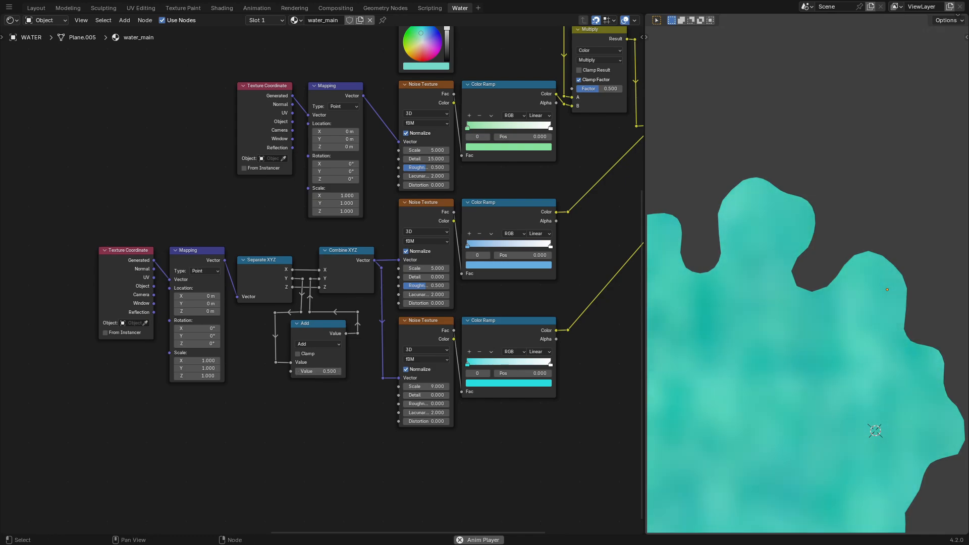
Step: Add a Noise Texture below the Add node and link its Fac to the Add node's second Value
{"action": "left_click_drag", "start_coordinate": [291, 372], "coordinate": [255, 419]}
{"action": "key", "text": "Return"}
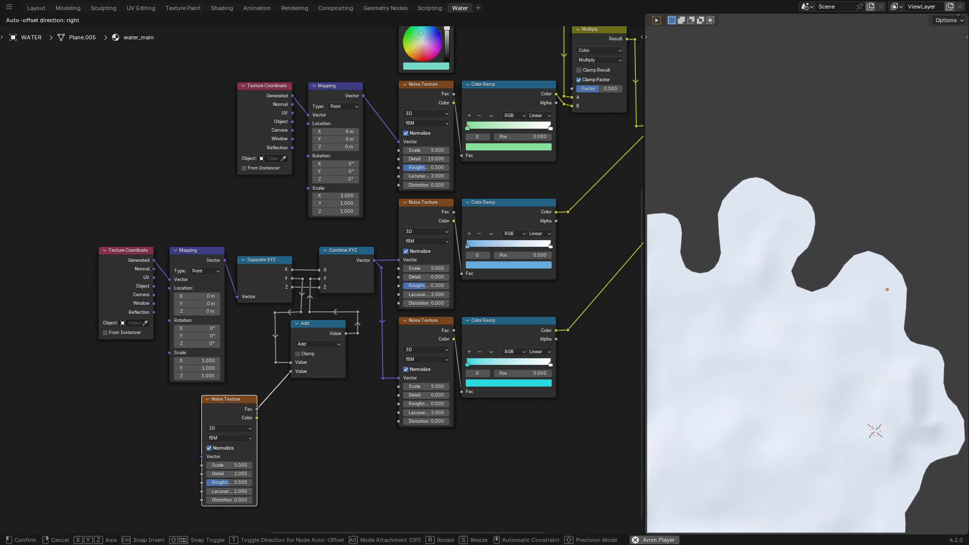
{"action": "left_click", "coordinate": [264, 404]}
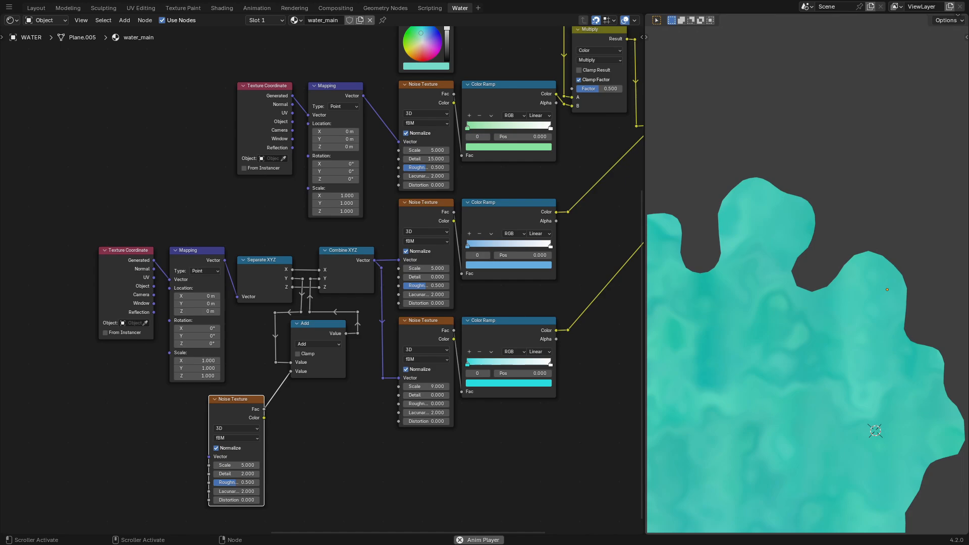
{"action": "key", "text": "g"}
{"action": "left_click", "coordinate": [276, 418]}
Step: Give the new Noise Texture a Texture Coordinate and Mapping pair, with the Object coordinates feeding the Mapping node
{"action": "key", "text": "ctrl+t"}
{"action": "key", "text": "g"}
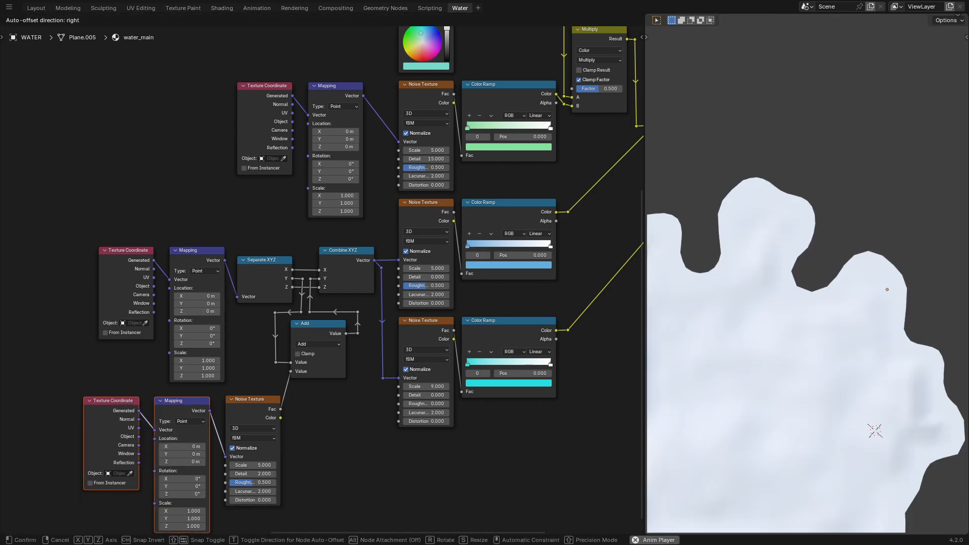
{"action": "left_click", "coordinate": [283, 403]}
{"action": "left_click", "coordinate": [308, 412]}
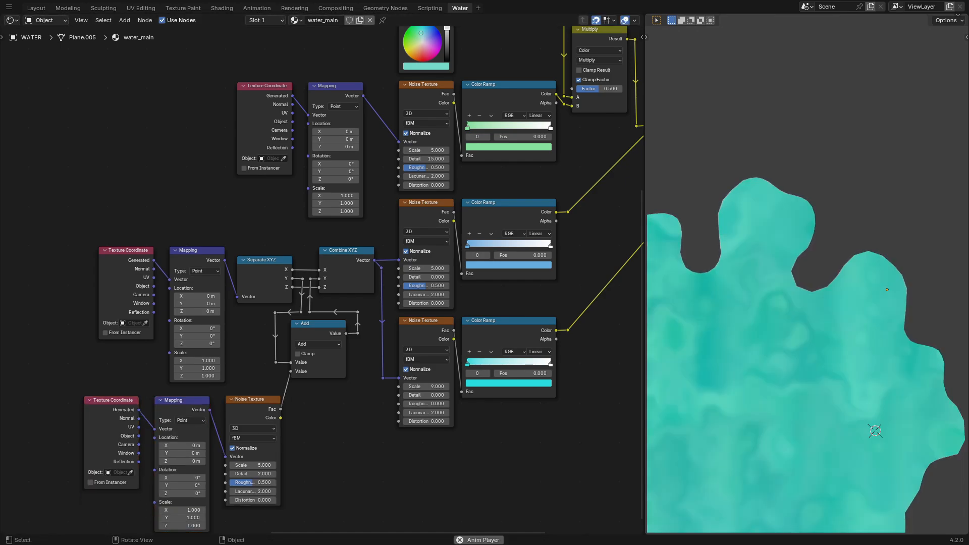
{"action": "left_click_drag", "start_coordinate": [139, 436], "coordinate": [154, 429]}
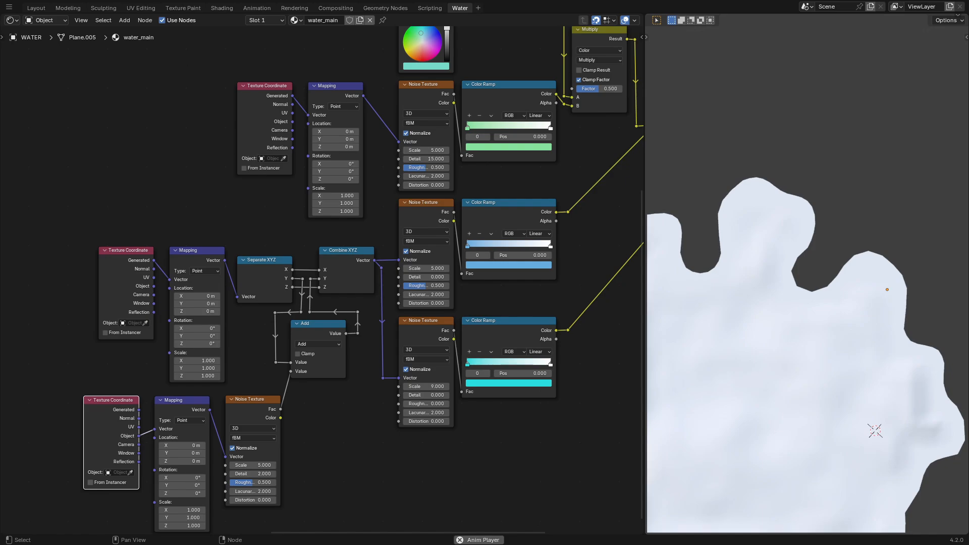
Step: Make the new Noise Texture 4D, drive its W with #frame/600 and set its Scale to 5.5
{"action": "left_click", "coordinate": [252, 428]}
{"action": "left_click", "coordinate": [251, 475]}
{"action": "left_click_drag", "start_coordinate": [252, 465], "coordinate": [313, 465], "text": "shift"}
{"action": "key", "text": "ctrl+z"}
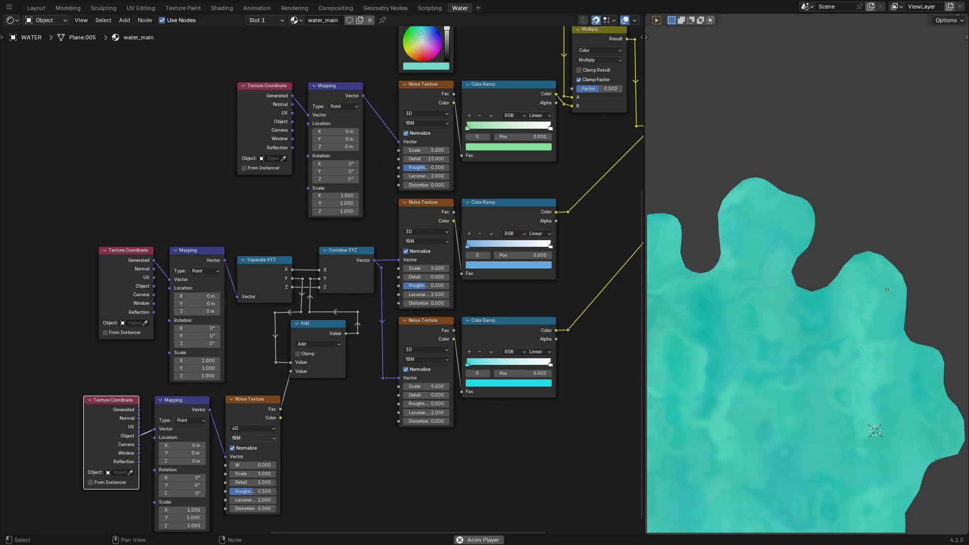
{"action": "double_click", "coordinate": [252, 465]}
{"action": "type", "text": "#frame/600"}
{"action": "key", "text": "Return"}
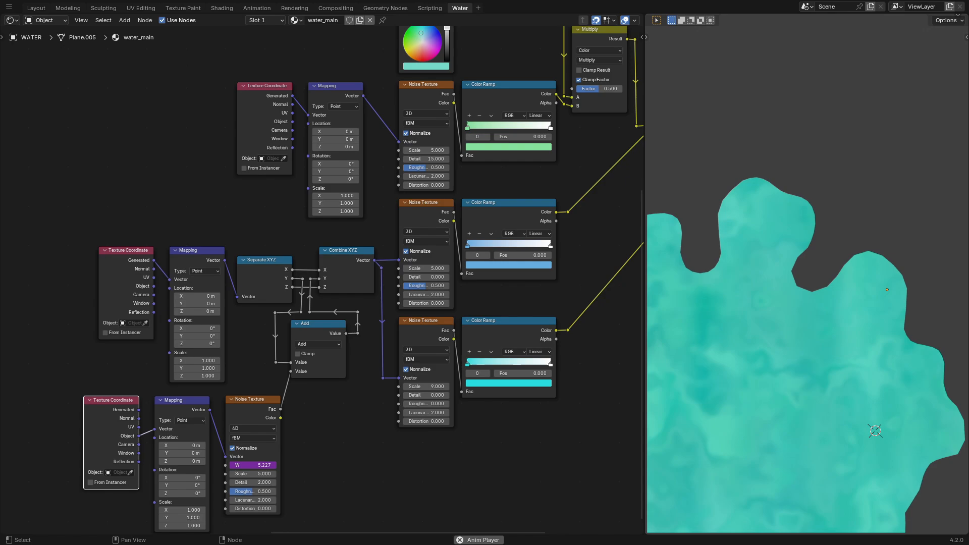
{"action": "left_click_drag", "start_coordinate": [253, 474], "coordinate": [258, 474]}
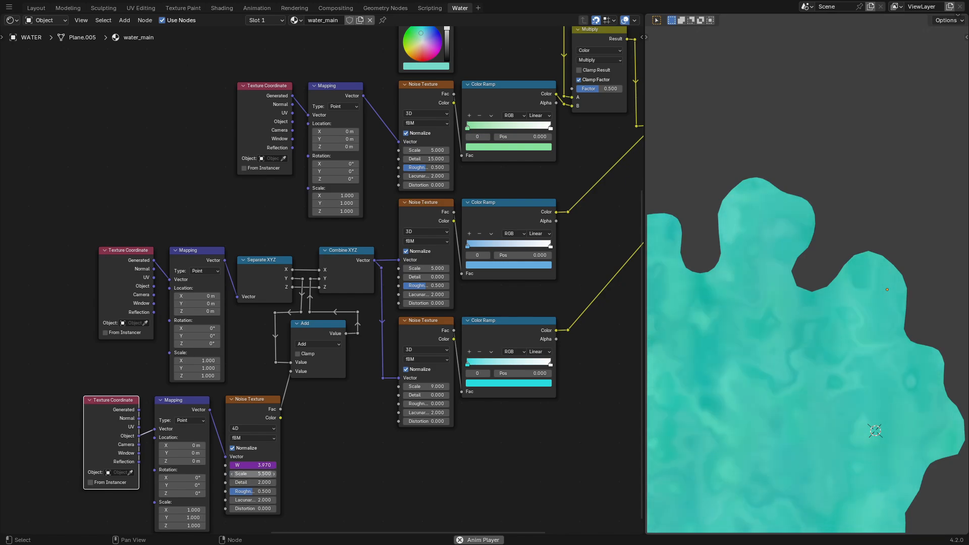
Step: Square up the link from the 4D Noise Texture to the Add node with two reroute points
{"action": "left_click_drag", "start_coordinate": [281, 409], "coordinate": [284, 372]}
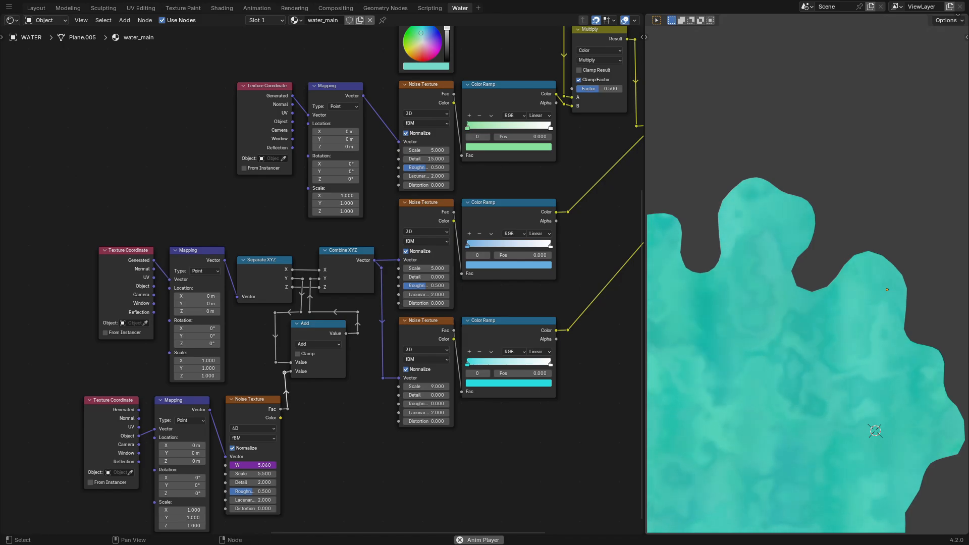
{"action": "key", "text": "g"}
{"action": "key", "text": "Return"}
Step: Set the second Multiply node's Factor to 1 and the third Multiply node's Factor to 0.5
{"action": "scroll", "coordinate": [322, 279], "scroll_direction": "down", "scroll_amount": 2}
{"action": "middle_click_drag", "start_coordinate": [454, 253], "coordinate": [275, 300]}
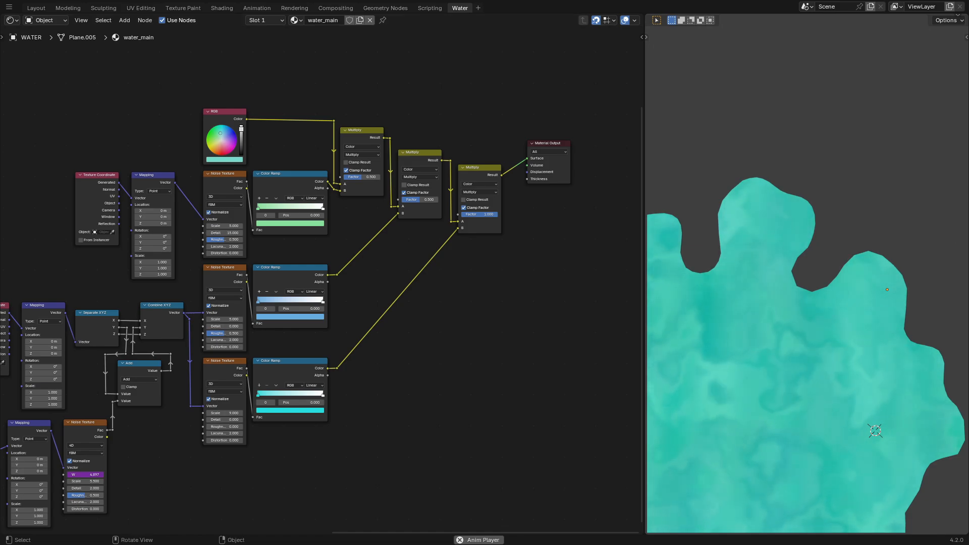
{"action": "left_click_drag", "start_coordinate": [485, 214], "coordinate": [443, 200]}
{"action": "double_click", "coordinate": [478, 214]}
{"action": "type", "text": ".5"}
{"action": "key", "text": "Return"}
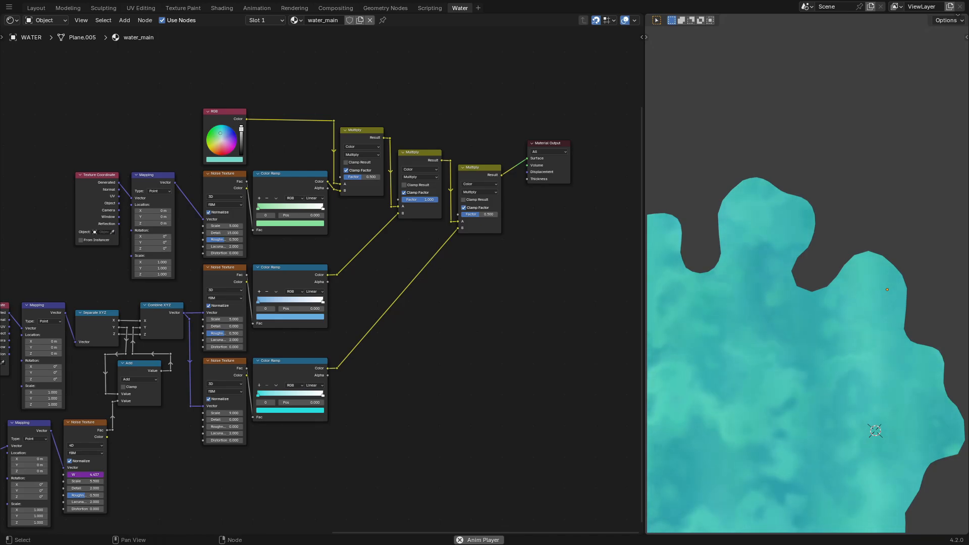
{"action": "key", "text": "shift+a"}
{"action": "left_click", "coordinate": [470, 258]}
{"action": "key", "text": "Escape"}
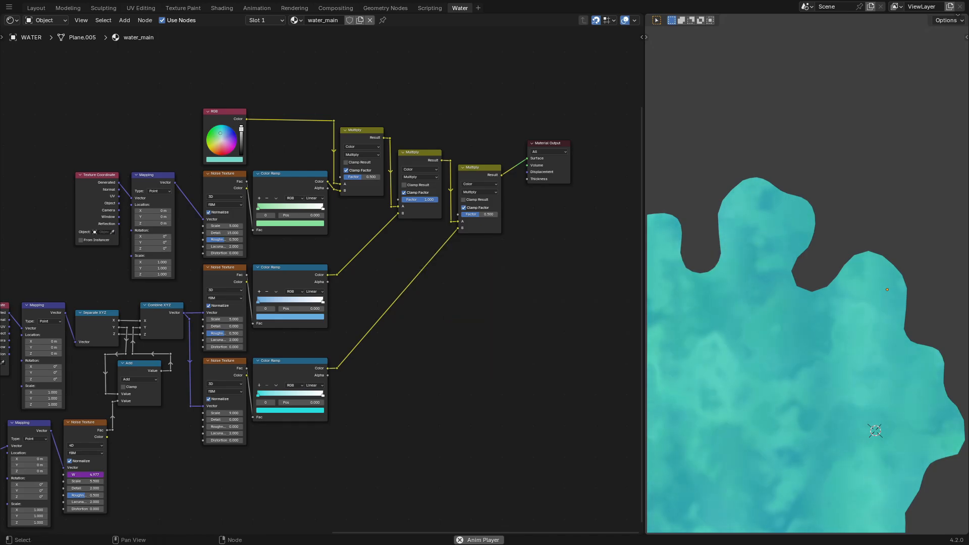
Step: Move Material Output aside and insert a duplicate of the third Multiply node between that node and the output
{"action": "middle_click_drag", "start_coordinate": [470, 258], "coordinate": [456, 290]}
{"action": "scroll", "coordinate": [572, 259], "scroll_direction": "up", "scroll_amount": 4}
{"action": "left_click_drag", "start_coordinate": [563, 292], "coordinate": [440, 144]}
{"action": "left_click", "coordinate": [522, 146]}
{"action": "left_click_drag", "start_coordinate": [522, 147], "coordinate": [590, 170]}
{"action": "left_click", "coordinate": [429, 178]}
{"action": "key", "text": "shift+d"}
{"action": "left_click", "coordinate": [506, 178]}
Step: Square up the link between the third and fourth Multiply nodes with reroute points
{"action": "key", "text": "g"}
{"action": "right_click_drag", "start_coordinate": [461, 221], "coordinate": [476, 221], "text": "shift"}
{"action": "left_click", "coordinate": [467, 189]}
{"action": "key", "text": "g"}
{"action": "left_click", "coordinate": [468, 251]}
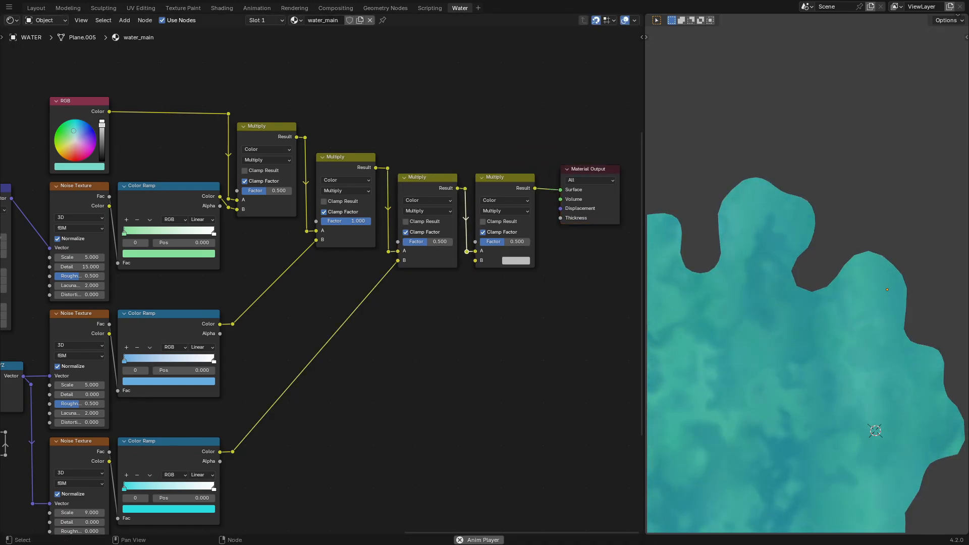
{"action": "left_click", "coordinate": [467, 297]}
{"action": "middle_click_drag", "start_coordinate": [468, 303], "coordinate": [469, 290]}
Step: Add a Color Ramp below the fourth Multiply node, linked to its B input
{"action": "left_click_drag", "start_coordinate": [476, 247], "coordinate": [411, 349]}
{"action": "type", "text": "color r"}
{"action": "key", "text": "Return"}
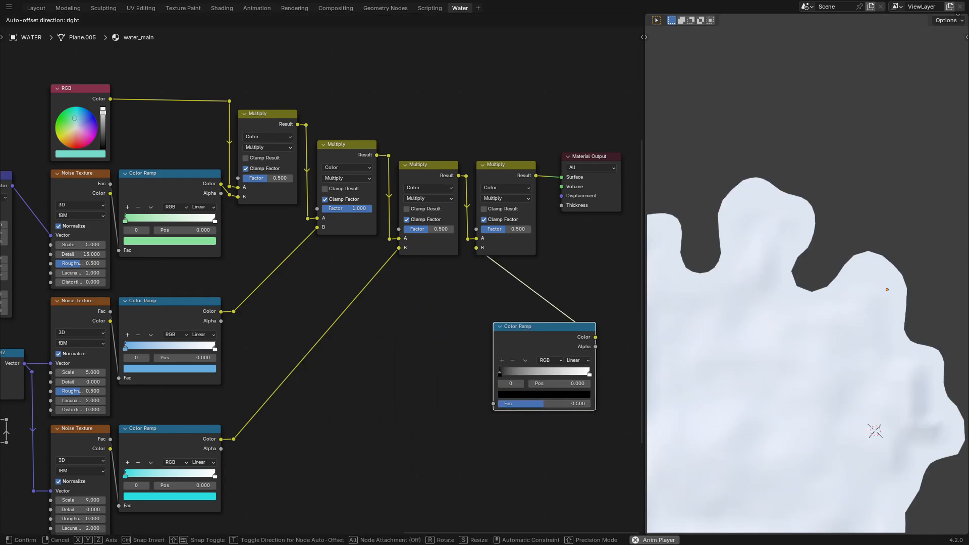
{"action": "left_click", "coordinate": [586, 333]}
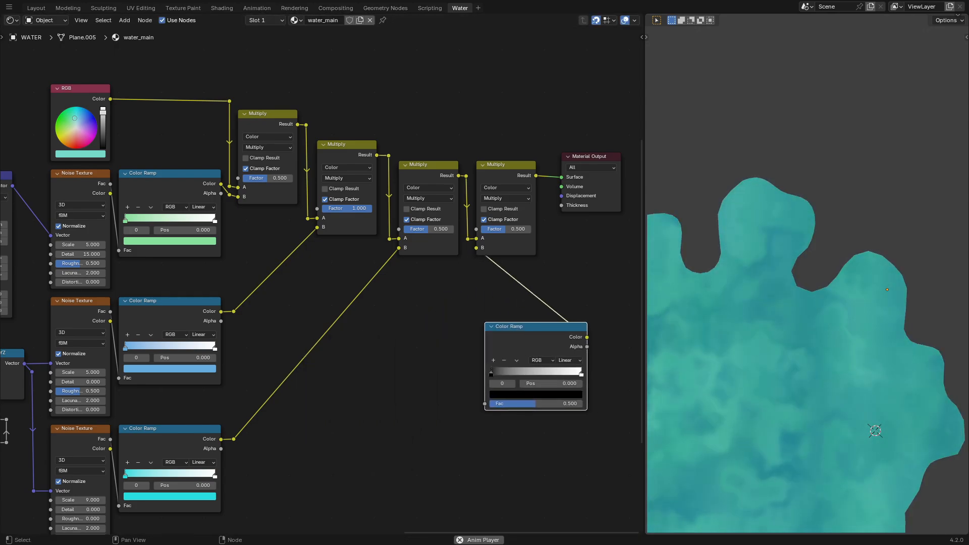
Step: Add a Gradient Texture linked to the new Color Ramp's Fac and set its type to Spherical
{"action": "left_click_drag", "start_coordinate": [484, 404], "coordinate": [335, 414]}
{"action": "type", "text": "gr"}
{"action": "key", "text": "Down"}
{"action": "key", "text": "Return"}
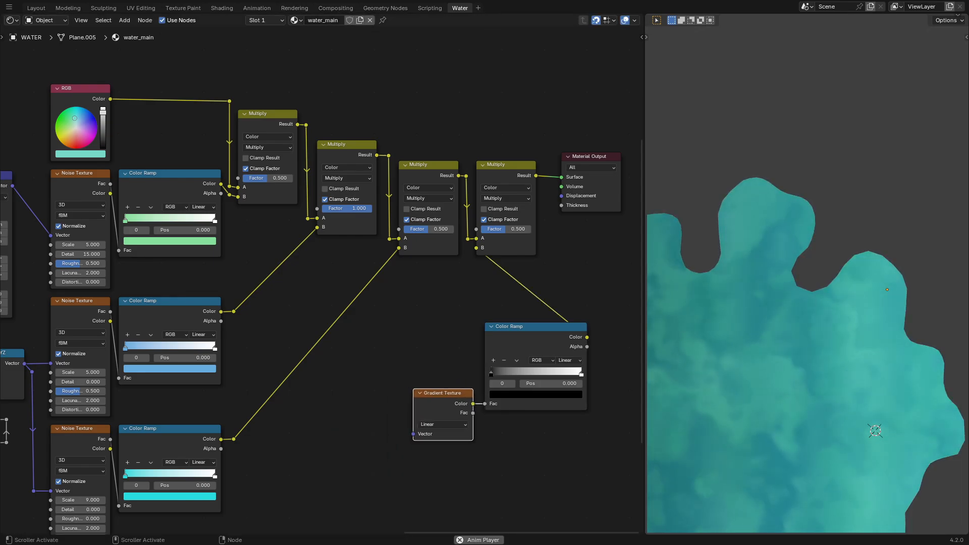
{"action": "left_click", "coordinate": [442, 423]}
{"action": "left_click", "coordinate": [439, 469]}
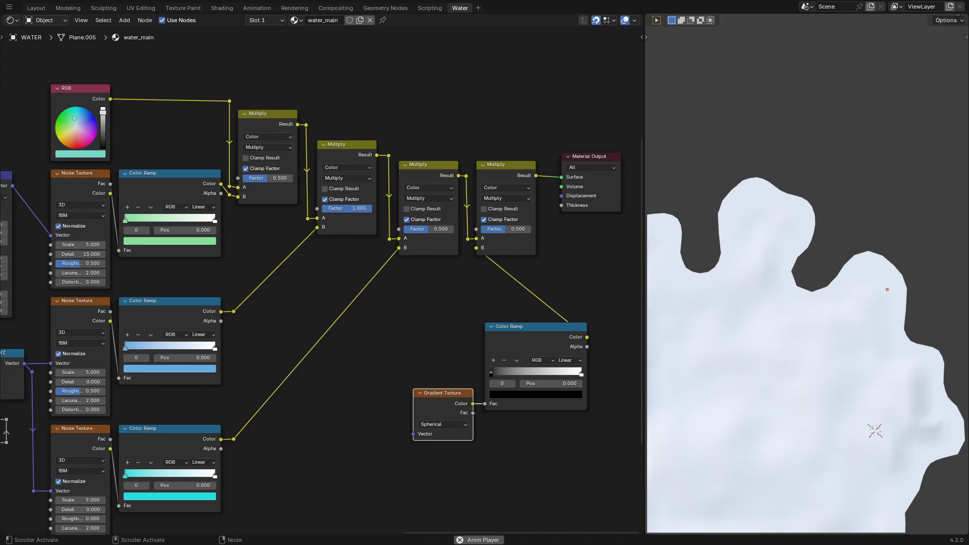
Step: Preview the gradient's Color Ramp and adjust its stops to white at about 0.2 and black at 0.55
{"action": "left_click", "coordinate": [536, 346], "text": "ctrl+shift"}
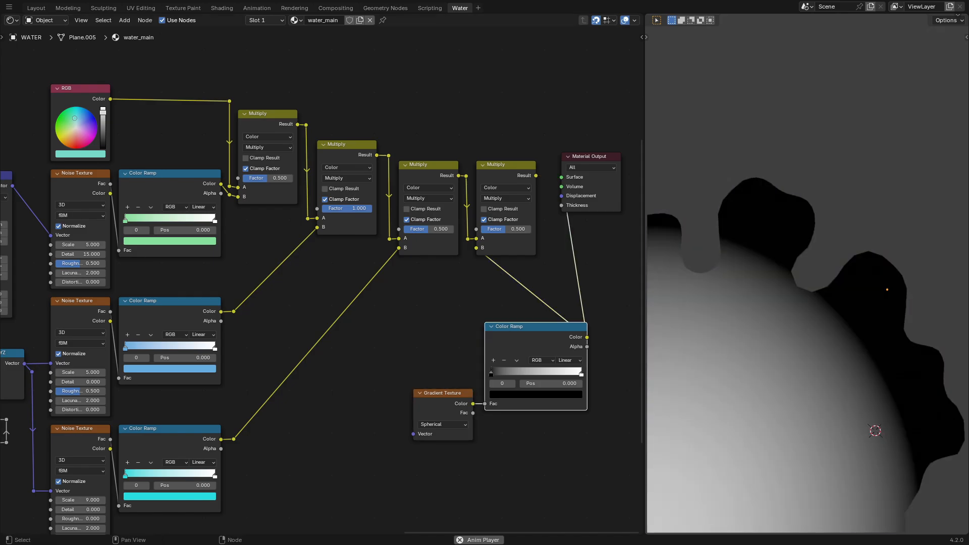
{"action": "left_click_drag", "start_coordinate": [491, 374], "coordinate": [511, 374]}
{"action": "left_click_drag", "start_coordinate": [581, 374], "coordinate": [540, 374]}
Step: Route the fourth Multiply node back into Material Output and set its Factor to 0.8
{"action": "left_click", "coordinate": [506, 166], "text": "ctrl+shift"}
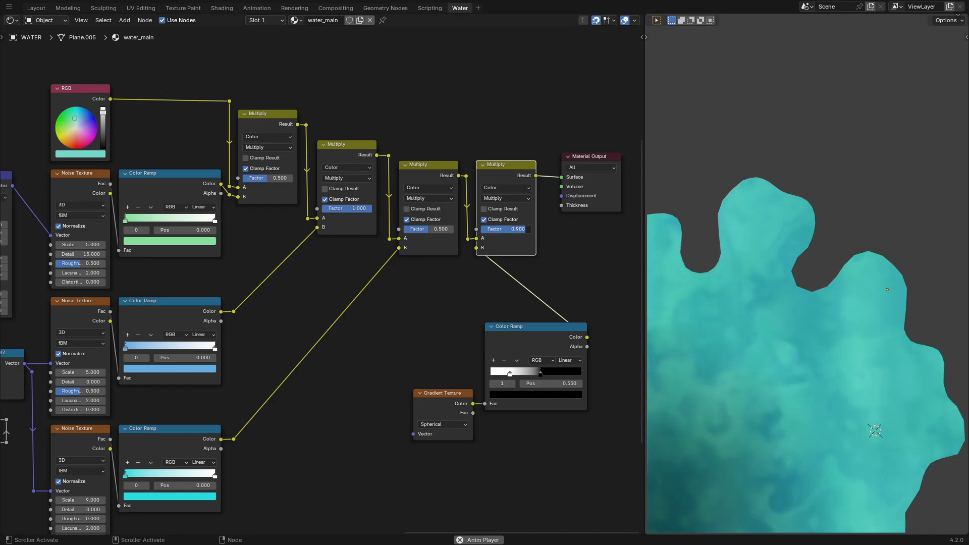
{"action": "double_click", "coordinate": [507, 229]}
{"action": "type", "text": "0.8"}
{"action": "key", "text": "Return"}
Step: Add Texture Coordinate and Mapping nodes to the Gradient Texture and align them beside it
{"action": "left_click_drag", "start_coordinate": [461, 377], "coordinate": [438, 404]}
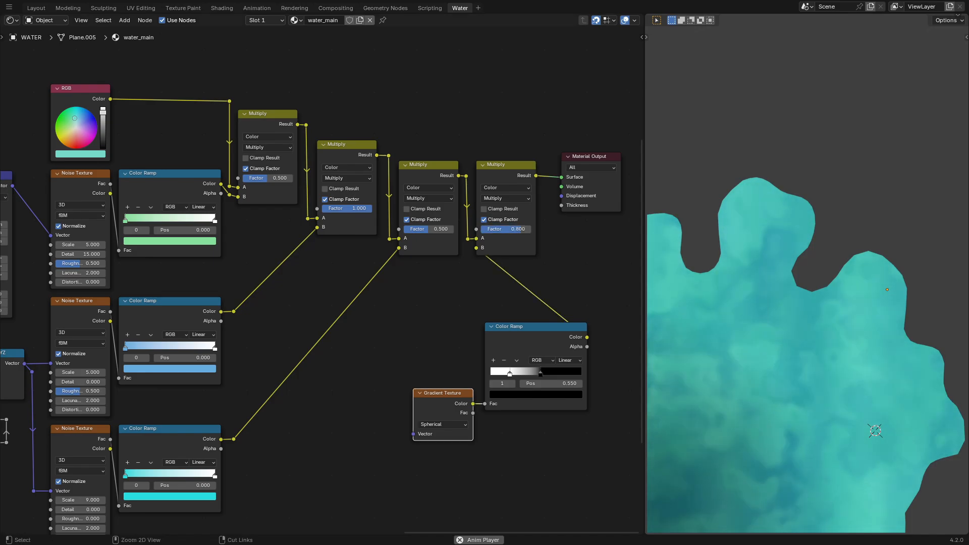
{"action": "key", "text": "ctrl+t"}
{"action": "left_click_drag", "start_coordinate": [363, 394], "coordinate": [309, 424]}
{"action": "key", "text": "g"}
{"action": "left_click", "coordinate": [319, 407]}
{"action": "key", "text": "s"}
{"action": "left_click", "coordinate": [521, 448]}
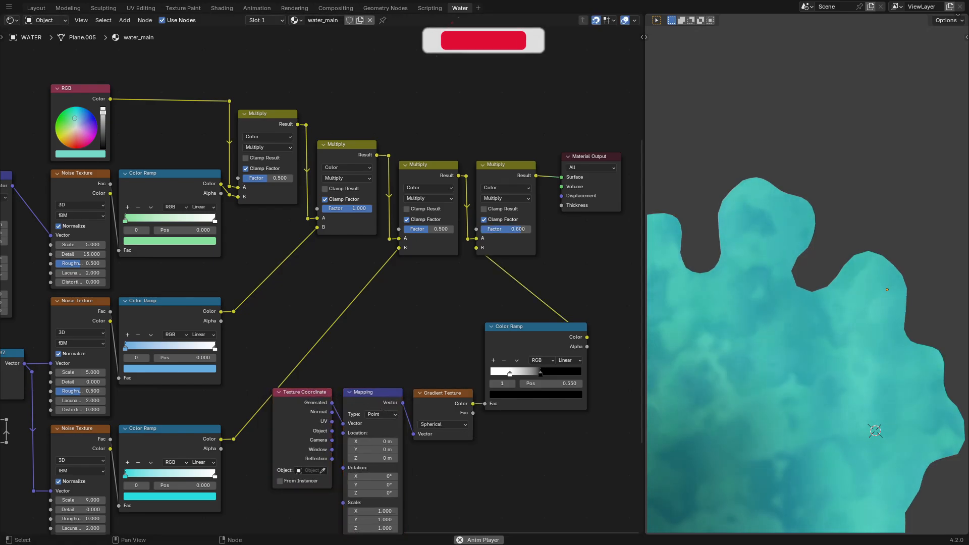
Step: Move the whole gradient branch, including its Color Ramp, slightly farther down below the Multiply nodes
{"action": "middle_click_drag", "start_coordinate": [488, 502], "coordinate": [498, 457]}
{"action": "left_click_drag", "start_coordinate": [496, 460], "coordinate": [316, 373]}
{"action": "left_click_drag", "start_coordinate": [570, 419], "coordinate": [306, 353]}
{"action": "key", "text": "g"}
{"action": "left_click", "coordinate": [302, 392]}
{"action": "left_click", "coordinate": [383, 328]}
{"action": "middle_click_drag", "start_coordinate": [384, 328], "coordinate": [391, 300]}
Step: Set the gradient Mapping's Scale to 0.88 on all axes and move its Color Ramp's black stop to 0.632
{"action": "mouse_move", "coordinate": [387, 477]}
{"action": "left_mouse_down"}
{"action": "mouse_move", "coordinate": [387, 494]}
{"action": "mouse_move", "coordinate": [375, 493]}
{"action": "mouse_move", "coordinate": [386, 494]}
{"action": "left_mouse_up"}
{"action": "type", "text": "0.8"}
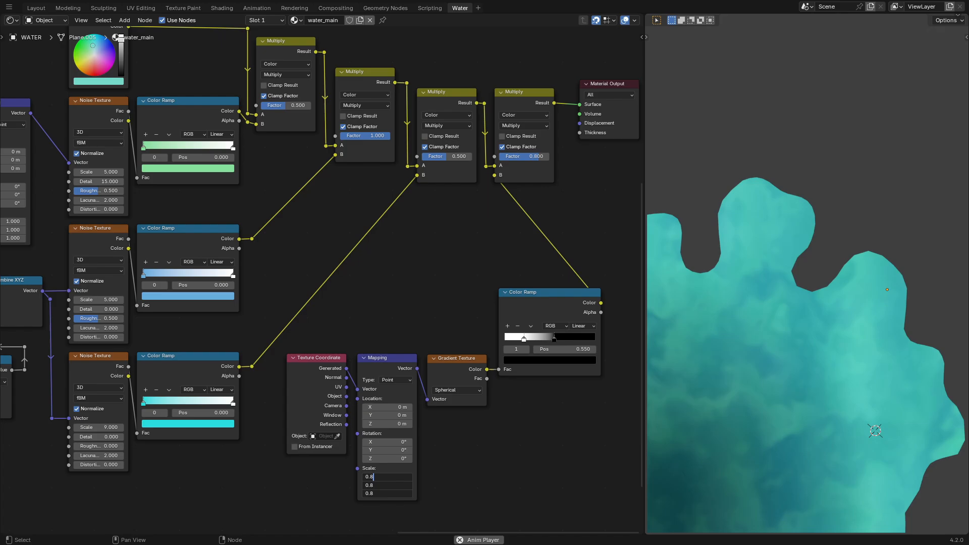
{"action": "type", "text": "8"}
{"action": "key", "text": "Return"}
{"action": "left_click_drag", "start_coordinate": [554, 337], "coordinate": [561, 337]}
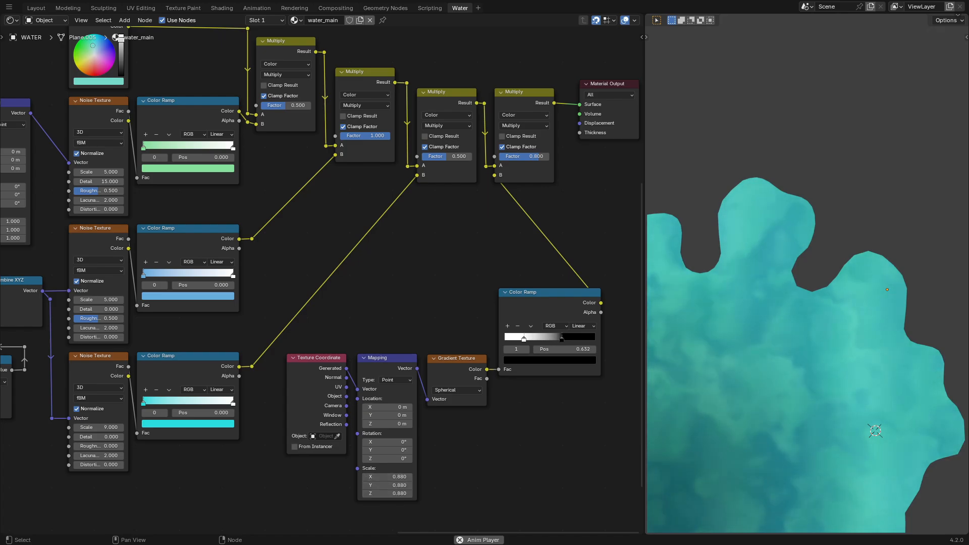
Step: Square up the link from the gradient's Color Ramp to the fourth Multiply node's B input with reroute points
{"action": "right_click_drag", "start_coordinate": [530, 240], "coordinate": [555, 225], "text": "shift"}
{"action": "left_click_drag", "start_coordinate": [542, 231], "coordinate": [425, 176]}
{"action": "right_click_drag", "start_coordinate": [474, 250], "coordinate": [496, 234], "text": "shift"}
{"action": "left_click_drag", "start_coordinate": [485, 242], "coordinate": [424, 250]}
{"action": "right_click_drag", "start_coordinate": [474, 289], "coordinate": [494, 267], "text": "shift"}
{"action": "left_click_drag", "start_coordinate": [484, 277], "coordinate": [562, 251]}
{"action": "right_click_drag", "start_coordinate": [542, 268], "coordinate": [561, 286], "text": "shift"}
{"action": "left_click_drag", "start_coordinate": [551, 276], "coordinate": [561, 302]}
{"action": "left_click", "coordinate": [584, 312]}
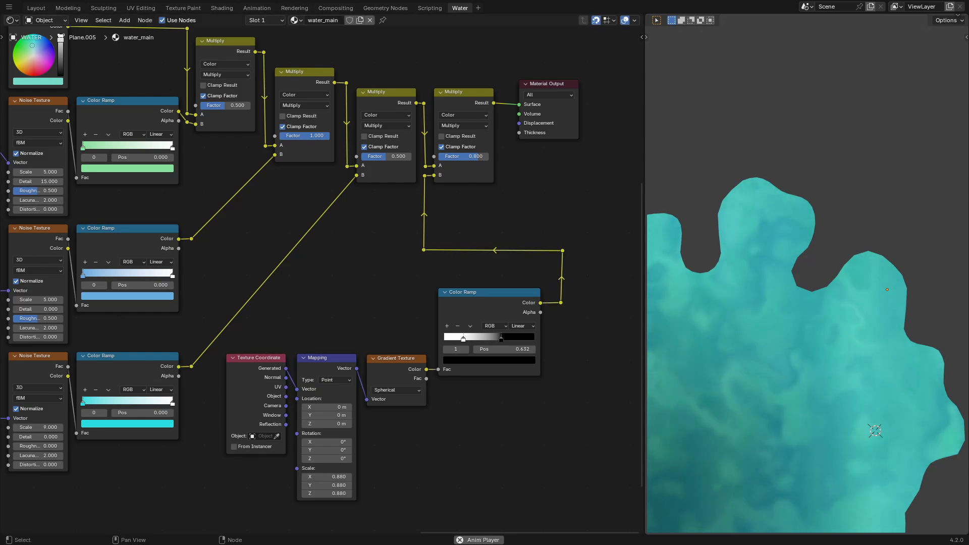
Step: Enclose all nodes except Material Output in a frame labelled "color"
{"action": "scroll", "coordinate": [323, 278], "scroll_direction": "down", "scroll_amount": 5}
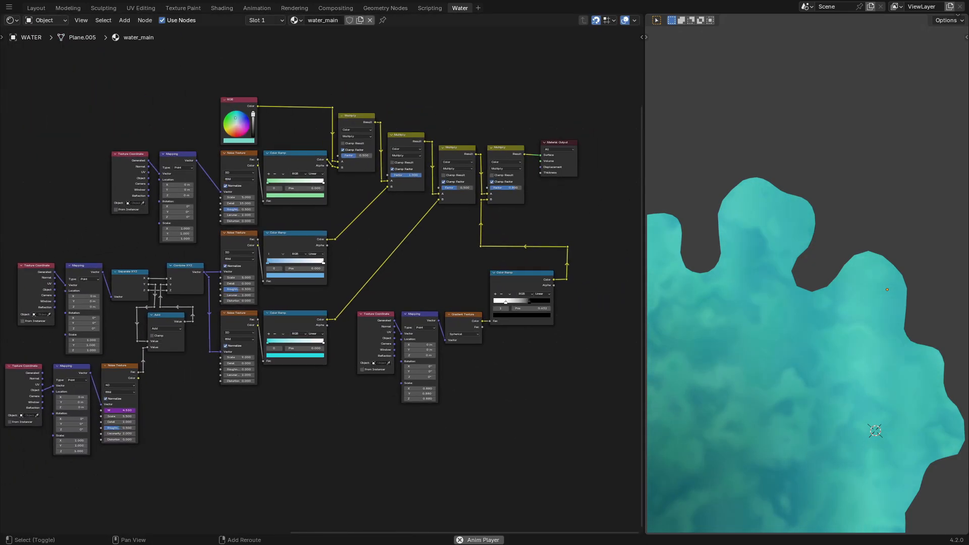
{"action": "scroll", "coordinate": [323, 277], "scroll_direction": "left", "scroll_amount": 2}
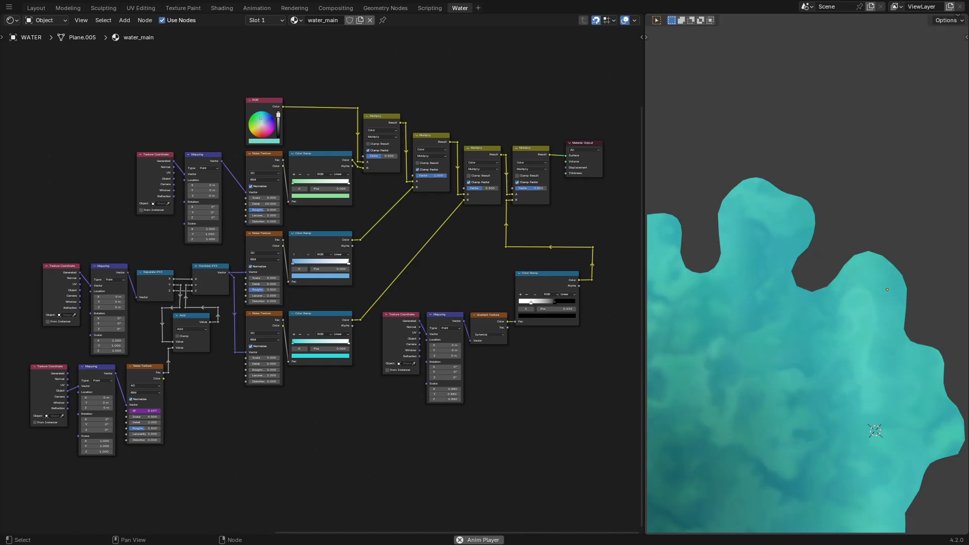
{"action": "scroll", "coordinate": [323, 278], "scroll_direction": "down", "scroll_amount": 2}
{"action": "scroll", "coordinate": [323, 277], "scroll_direction": "up", "scroll_amount": 3}
{"action": "left_click_drag", "start_coordinate": [63, 72], "coordinate": [473, 452]}
{"action": "key", "text": "ctrl+j"}
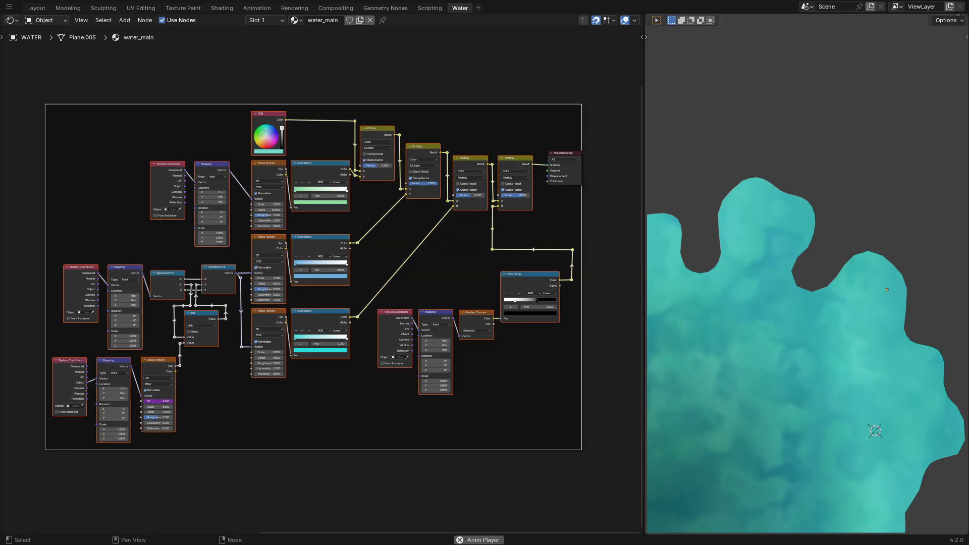
{"action": "scroll", "coordinate": [484, 348], "scroll_direction": "down", "scroll_amount": 1}
{"action": "scroll", "coordinate": [485, 348], "scroll_direction": "up", "scroll_amount": 1}
{"action": "key", "text": "F2"}
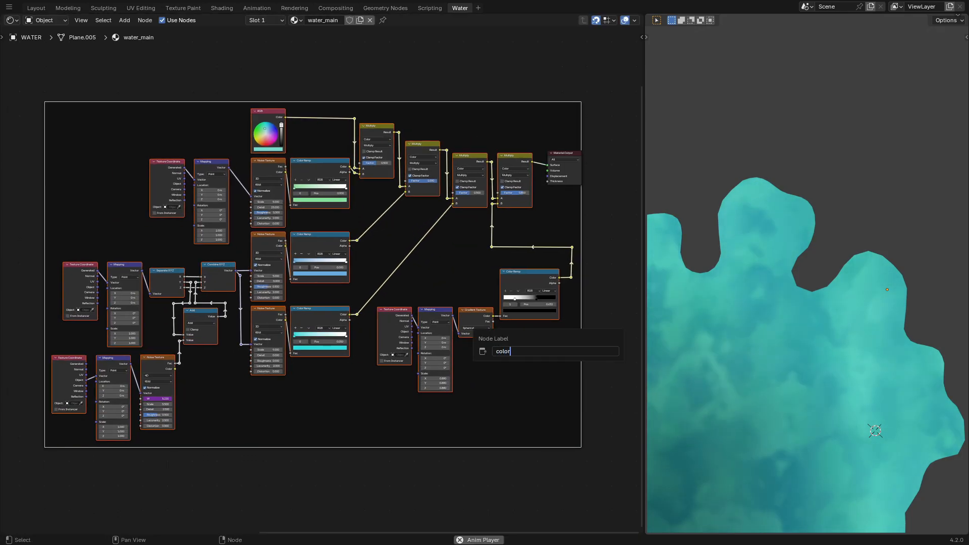
{"action": "key", "text": "Return"}
Step: Turn the framed color nodes into a node group, leave the group and reposition its node
{"action": "key", "text": "ctrl+g"}
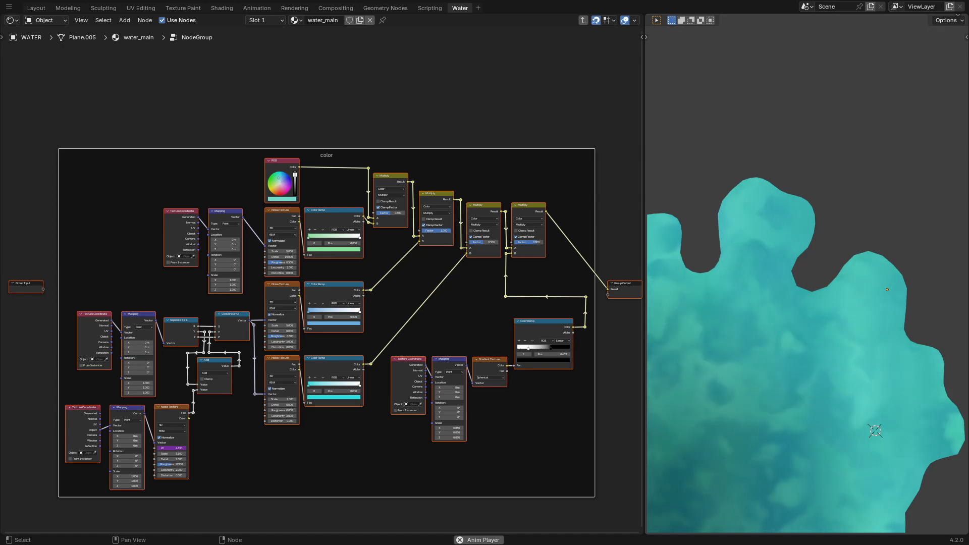
{"action": "key", "text": "alt+a"}
{"action": "middle_click_drag", "start_coordinate": [347, 323], "coordinate": [327, 312]}
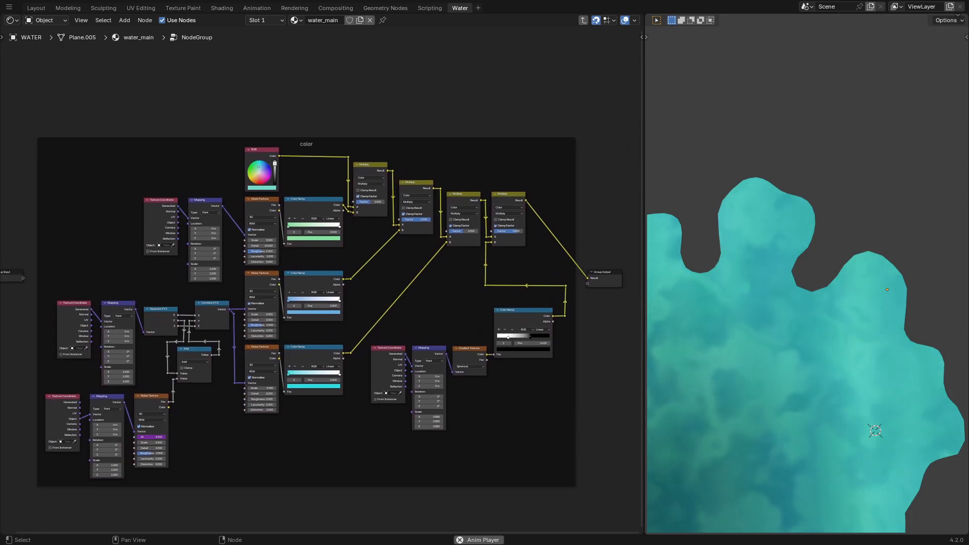
{"action": "key", "text": "ctrl+Tab"}
{"action": "left_click_drag", "start_coordinate": [323, 233], "coordinate": [371, 268]}
{"action": "key", "text": "alt+a"}
Step: Paste the framed sparkle, wave details and 4 Variation Ripple nodes into the water_main node tree beside the color node group
{"action": "scroll", "coordinate": [368, 270], "scroll_direction": "down", "scroll_amount": 1}
{"action": "scroll", "coordinate": [409, 283], "scroll_direction": "down", "scroll_amount": 3}
{"action": "key", "text": "ctrl+v"}
{"action": "key", "text": "g"}
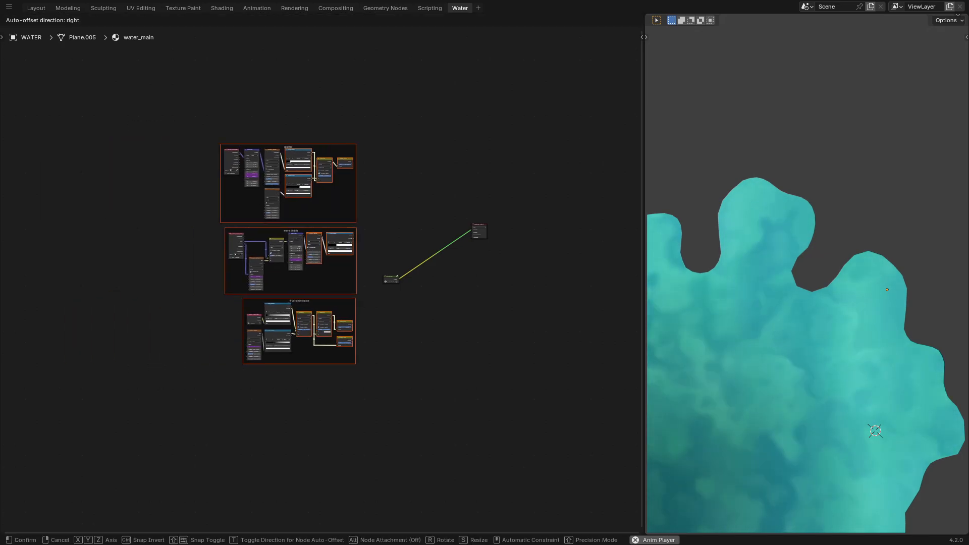
{"action": "left_click", "coordinate": [394, 185]}
{"action": "left_click", "coordinate": [395, 184]}
{"action": "scroll", "coordinate": [395, 185], "scroll_direction": "up", "scroll_amount": 8}
{"action": "middle_click_drag", "start_coordinate": [394, 185], "coordinate": [357, 165]}
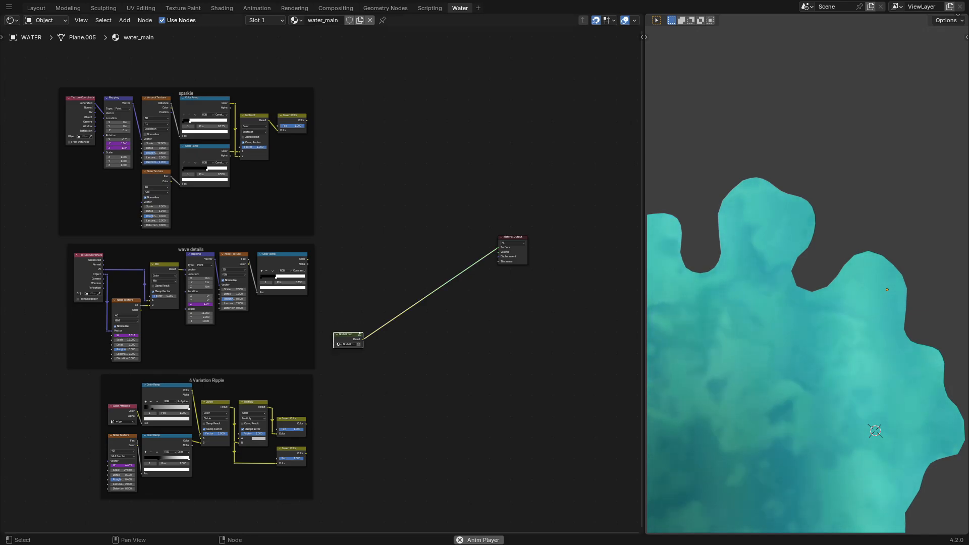
Step: Add a Mix Color node between the pattern frames and Material Output and set its blending mode to Multiply
{"action": "scroll", "coordinate": [368, 248], "scroll_direction": "up", "scroll_amount": 2}
{"action": "key", "text": "shift+a"}
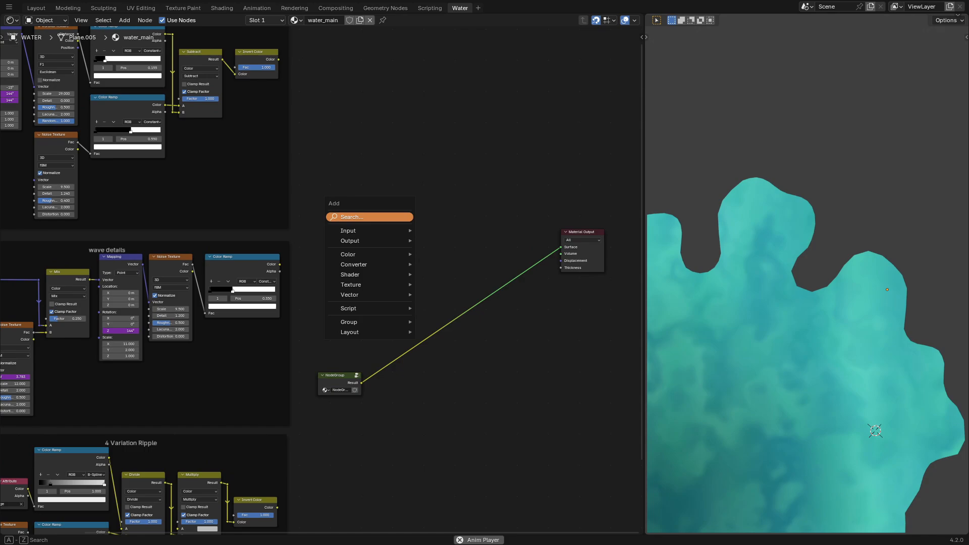
{"action": "left_click", "coordinate": [396, 217]}
{"action": "left_click", "coordinate": [421, 266]}
{"action": "left_click", "coordinate": [395, 213]}
{"action": "left_click", "coordinate": [414, 237]}
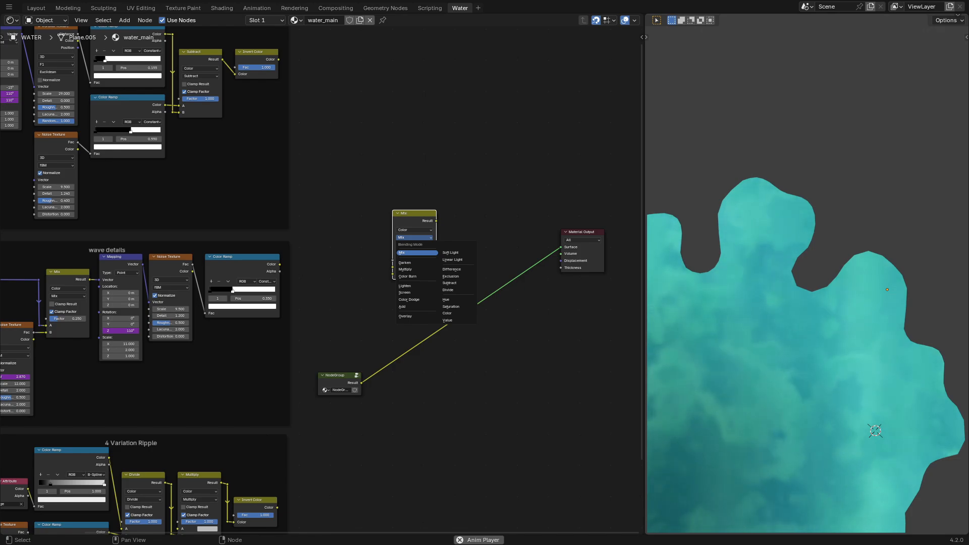
{"action": "left_click", "coordinate": [405, 269]}
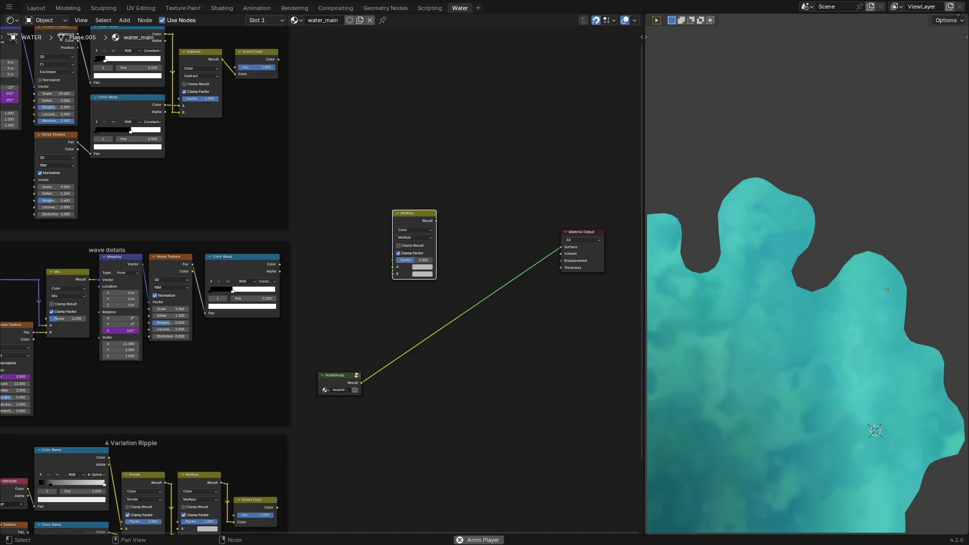
Step: Multiply the sparkle Invert Color (A) with the wave details Color Ramp (B) at Factor 1.0, feeding the Result to the Surface input
{"action": "left_click_drag", "start_coordinate": [278, 59], "coordinate": [392, 266]}
{"action": "left_click_drag", "start_coordinate": [279, 264], "coordinate": [393, 274]}
{"action": "left_click_drag", "start_coordinate": [436, 220], "coordinate": [561, 247]}
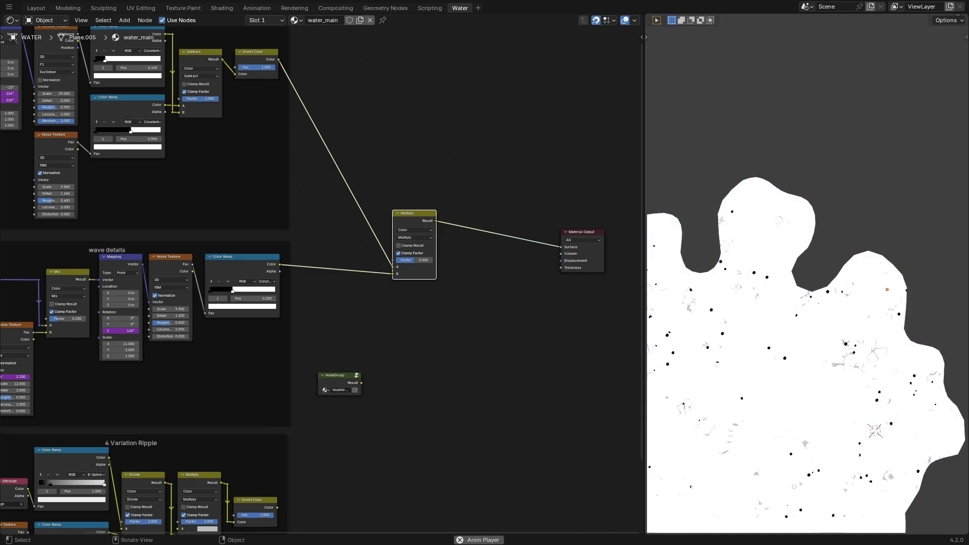
{"action": "left_click_drag", "start_coordinate": [413, 260], "coordinate": [430, 260]}
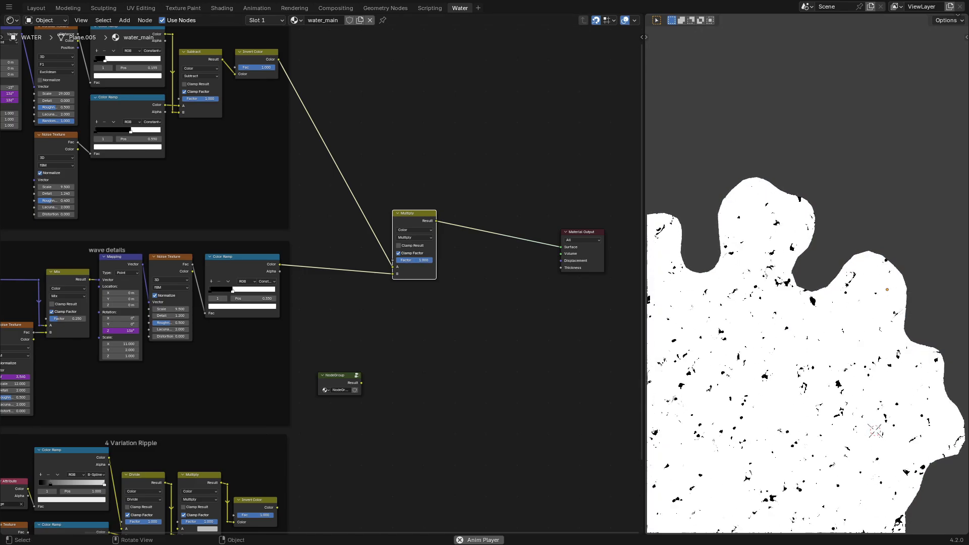
Step: Insert a duplicate Multiply node before Material Output, space the pair apart and move the color node group beneath them
{"action": "left_click_drag", "start_coordinate": [415, 214], "coordinate": [345, 183]}
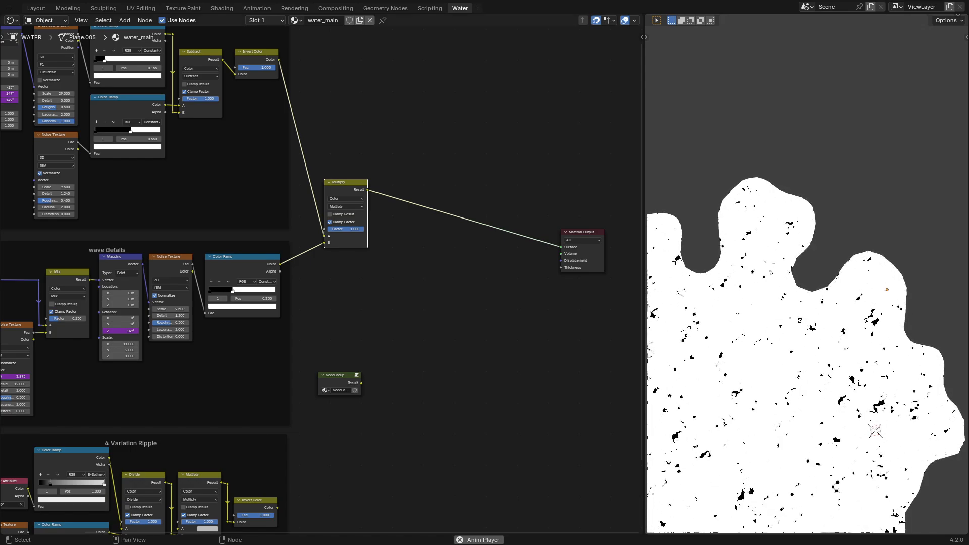
{"action": "key", "text": "shift+d"}
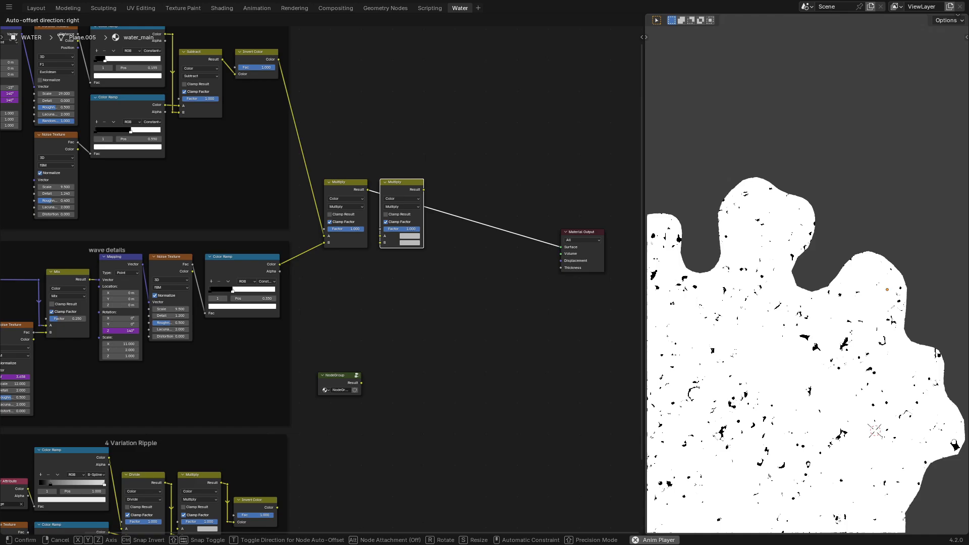
{"action": "left_click", "coordinate": [402, 202]}
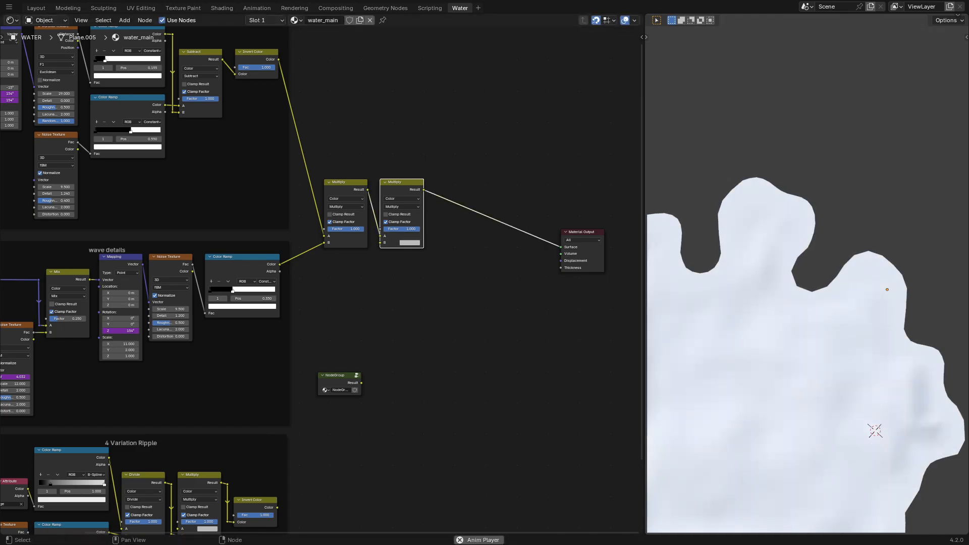
{"action": "key", "text": "g"}
{"action": "left_click", "coordinate": [419, 202]}
{"action": "left_click_drag", "start_coordinate": [450, 264], "coordinate": [348, 215]}
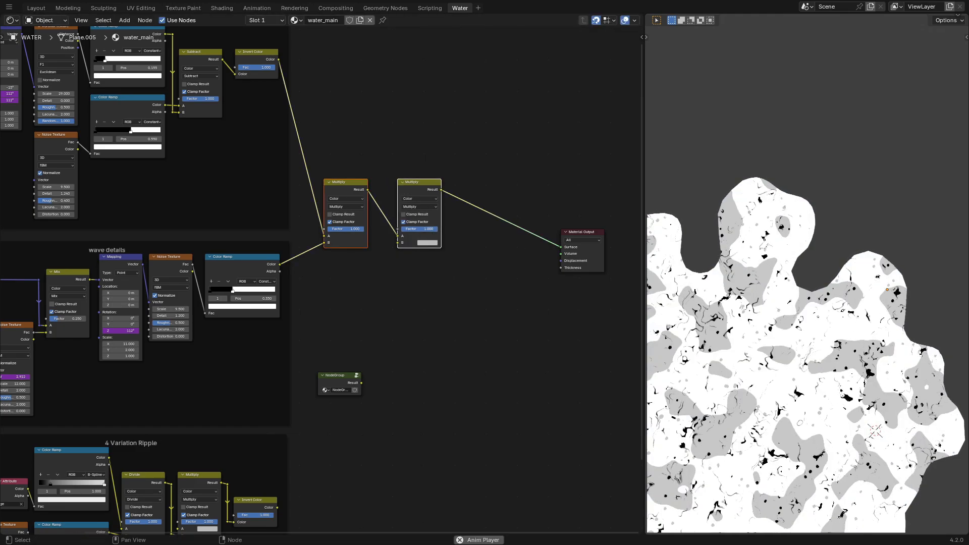
{"action": "key", "text": "g"}
{"action": "left_click", "coordinate": [359, 214]}
{"action": "left_click", "coordinate": [339, 377]}
{"action": "key", "text": "g"}
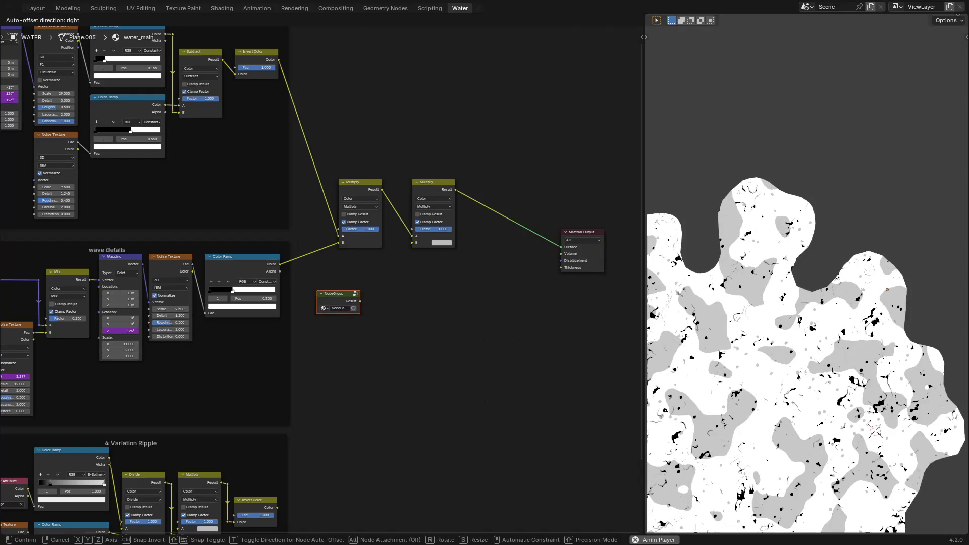
{"action": "left_click", "coordinate": [337, 295]}
{"action": "left_click", "coordinate": [376, 323]}
Step: Add a Hue/Saturation/Value node next to the color node group and link the group's Result to its Color input
{"action": "scroll", "coordinate": [404, 292], "scroll_direction": "up", "scroll_amount": 2}
{"action": "middle_click_drag", "start_coordinate": [406, 293], "coordinate": [422, 325]}
{"action": "key", "text": "shift+a"}
{"action": "left_click", "coordinate": [422, 325]}
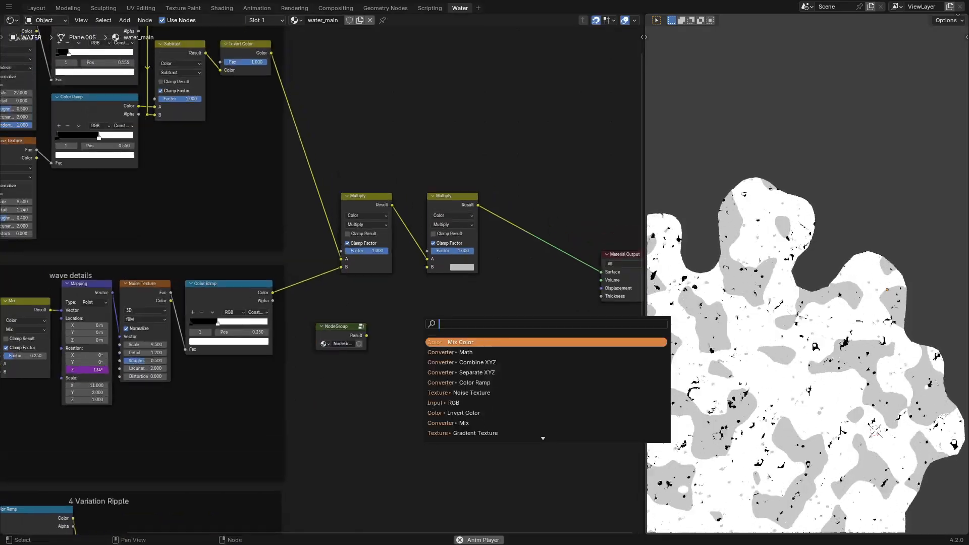
{"action": "type", "text": "hue"}
{"action": "key", "text": "Return"}
{"action": "left_click", "coordinate": [386, 328]}
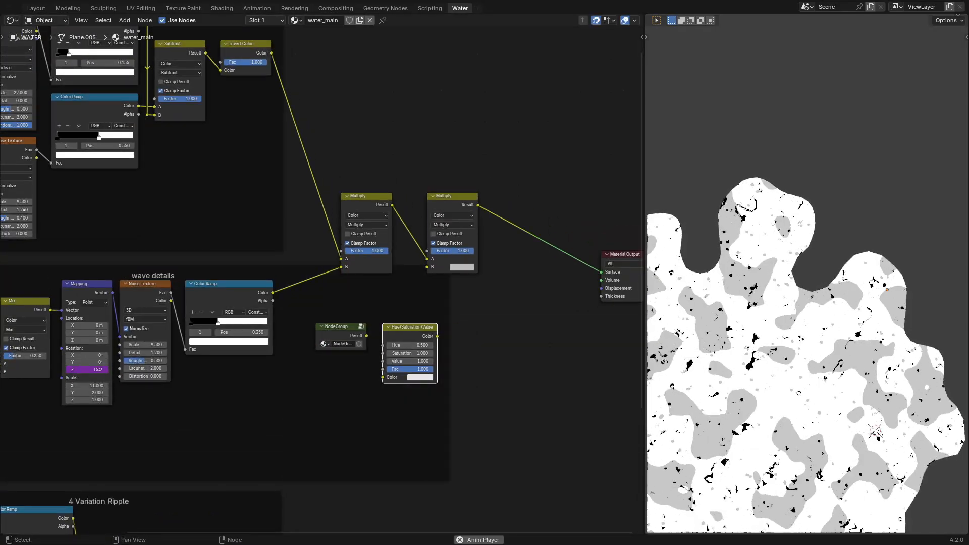
{"action": "key", "text": "ctrl+z"}
{"action": "key", "text": "g"}
{"action": "left_click", "coordinate": [406, 345]}
{"action": "left_click", "coordinate": [375, 352]}
{"action": "left_click_drag", "start_coordinate": [367, 335], "coordinate": [382, 378]}
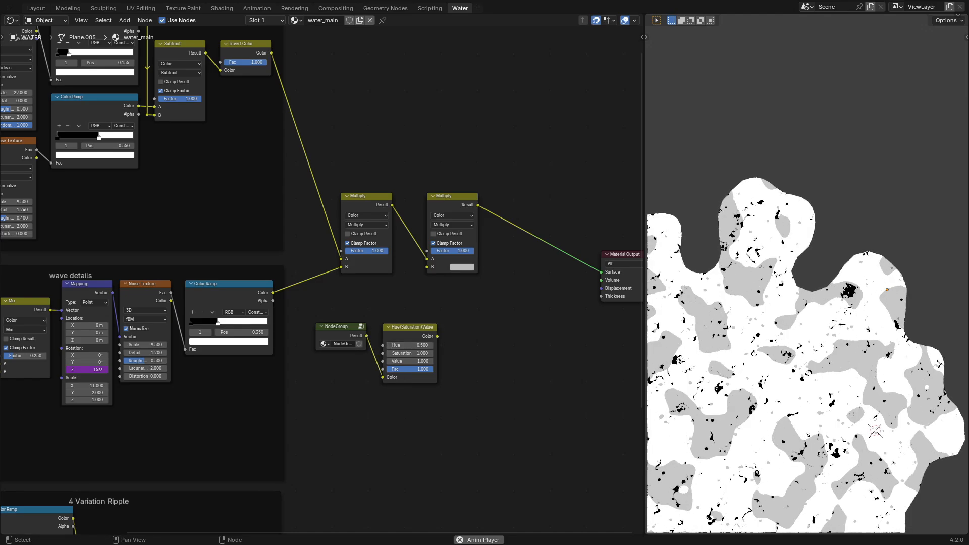
Step: Link the first Multiply's Result to the second's Factor, the color group to its A input and Hue/Saturation/Value to its B input
{"action": "left_click_drag", "start_coordinate": [438, 321], "coordinate": [427, 266]}
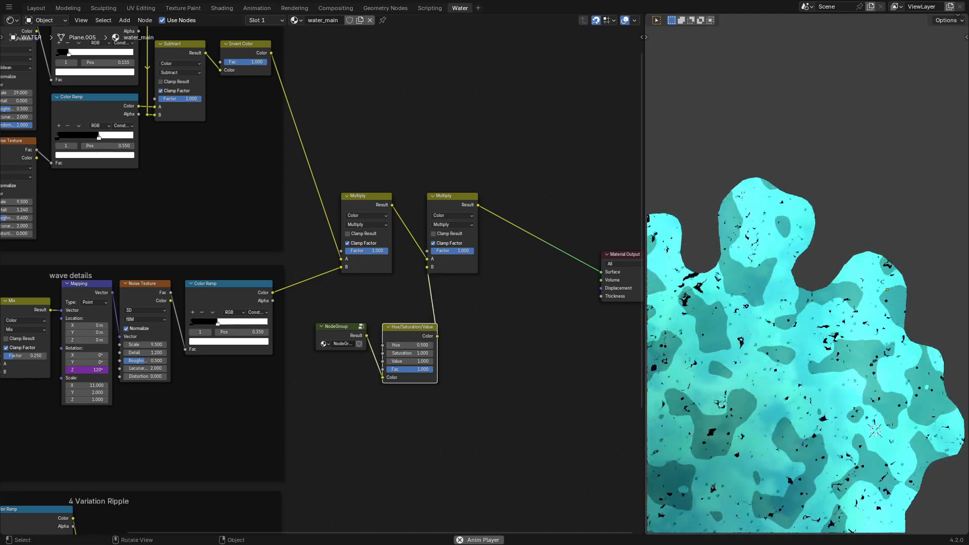
{"action": "left_click_drag", "start_coordinate": [427, 259], "coordinate": [427, 251]}
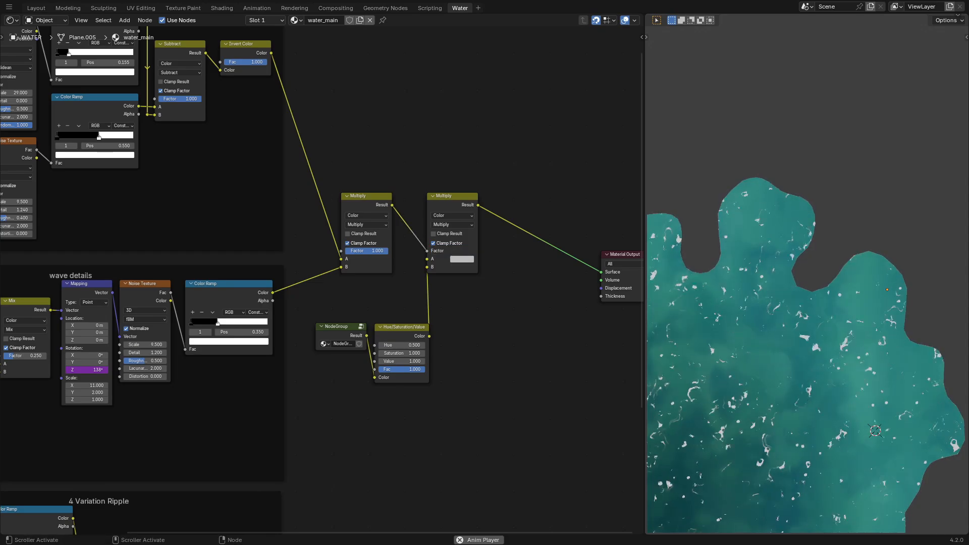
{"action": "left_click_drag", "start_coordinate": [366, 335], "coordinate": [426, 259]}
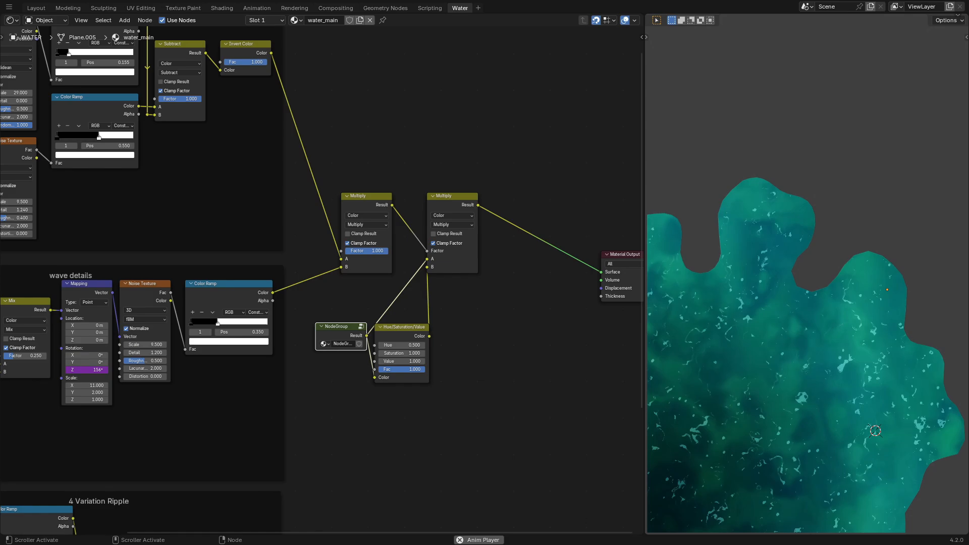
{"action": "left_click_drag", "start_coordinate": [403, 327], "coordinate": [405, 325]}
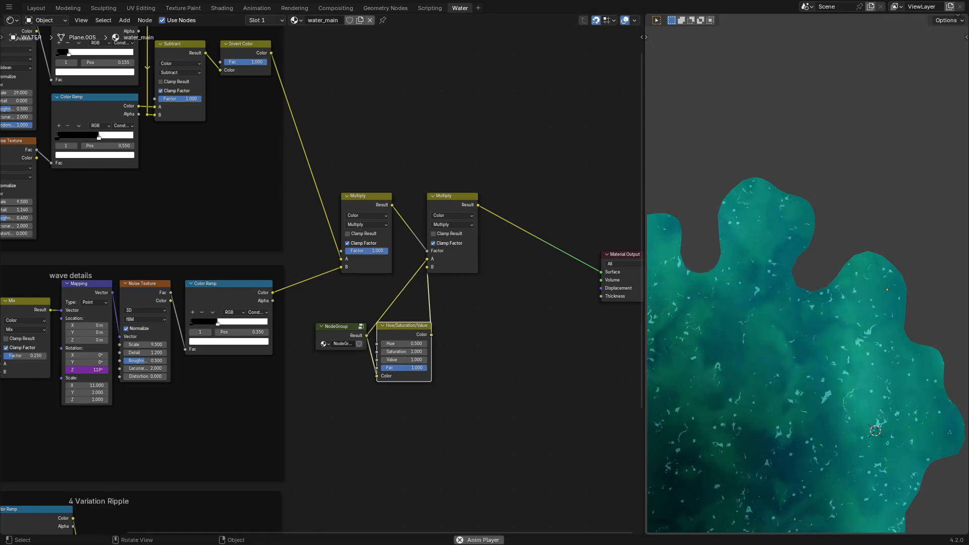
Step: Set the Hue/Saturation/Value node's Value to 2.0 and Saturation to 0.6
{"action": "left_click_drag", "start_coordinate": [403, 360], "coordinate": [464, 359]}
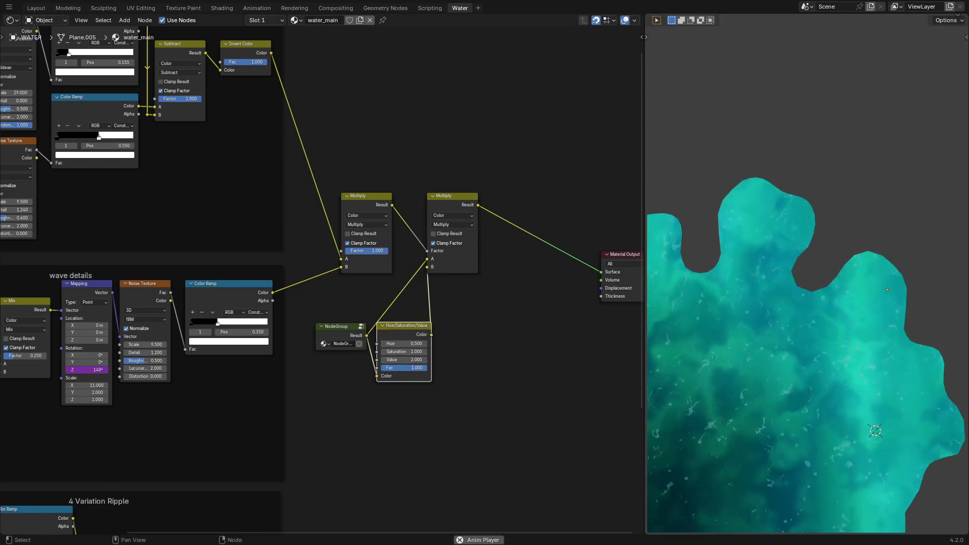
{"action": "left_click_drag", "start_coordinate": [403, 352], "coordinate": [353, 352], "text": "shift"}
{"action": "left_click", "coordinate": [403, 352]}
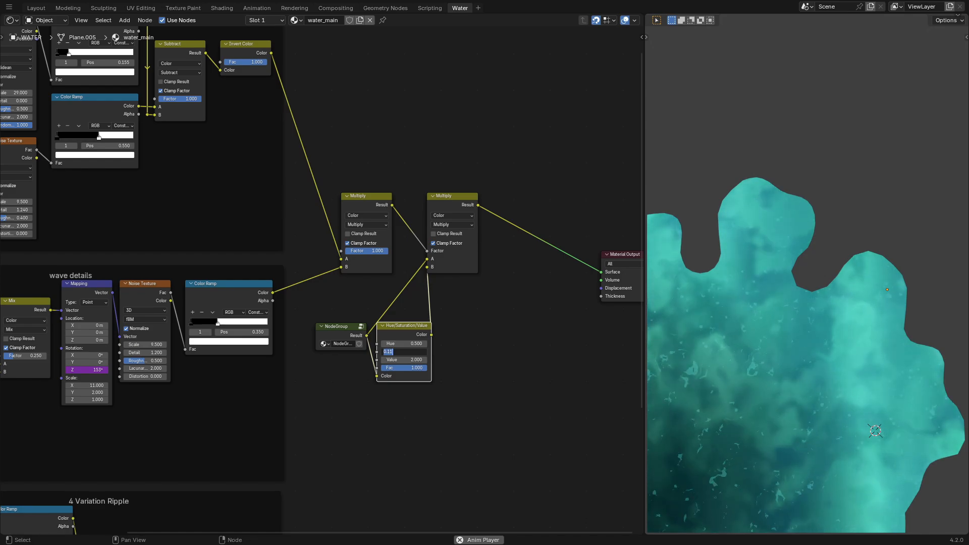
{"action": "type", "text": "0.6"}
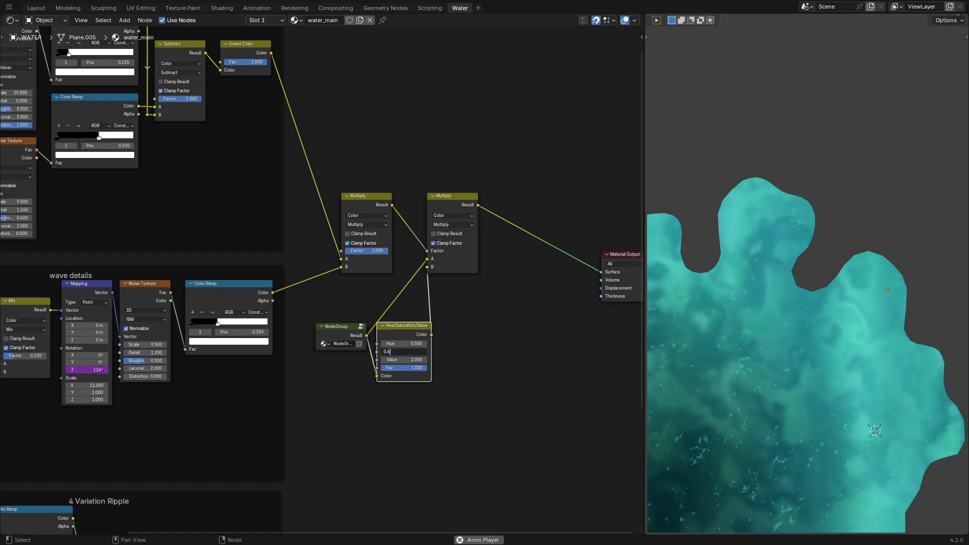
{"action": "type", "text": "8"}
{"action": "key", "text": "Return"}
{"action": "left_click_drag", "start_coordinate": [403, 352], "coordinate": [395, 352], "text": "shift"}
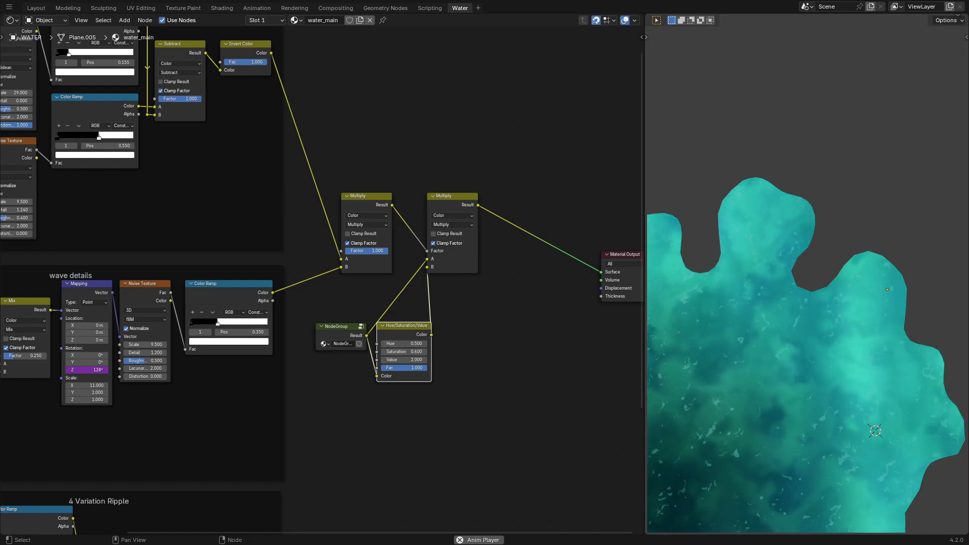
{"action": "left_click", "coordinate": [444, 408]}
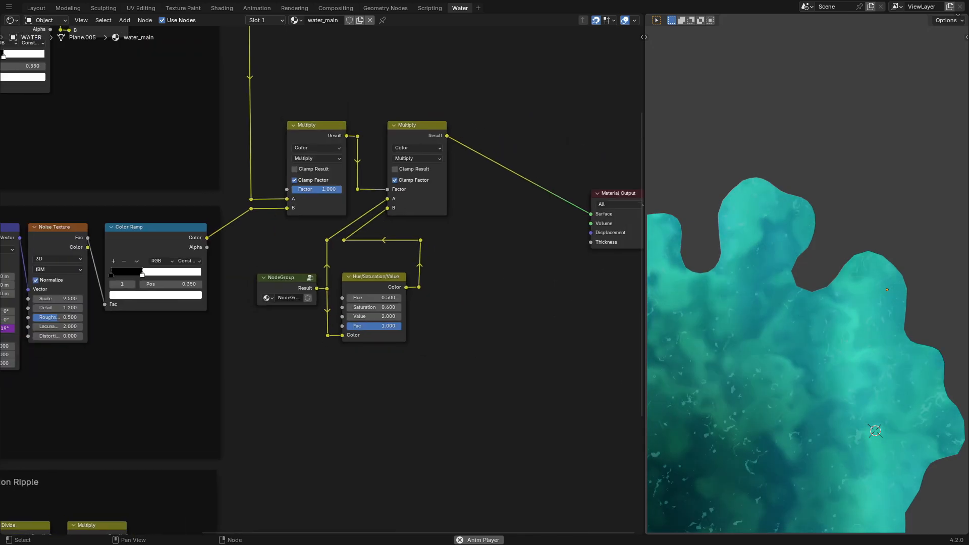
Step: Try the Mix blending mode on the second Multiply node, then restore Multiply
{"action": "scroll", "coordinate": [297, 193], "scroll_direction": "down", "scroll_amount": 3}
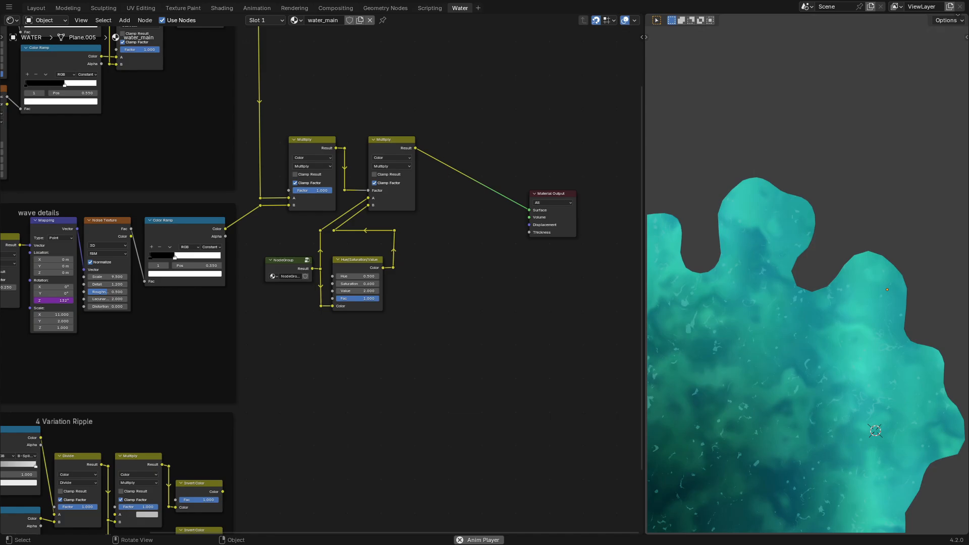
{"action": "left_click", "coordinate": [392, 166]}
{"action": "left_click", "coordinate": [388, 165]}
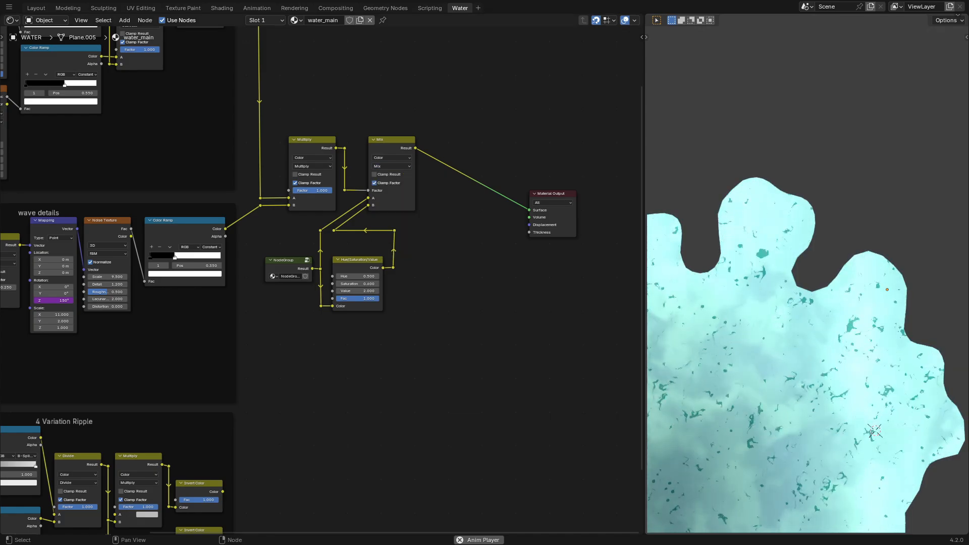
{"action": "left_click", "coordinate": [392, 166]}
{"action": "left_click", "coordinate": [392, 177]}
Step: Insert a duplicate of the second Multiply node before Material Output and link the ripple frame's upper Invert Color to its Factor
{"action": "key", "text": "shift+d"}
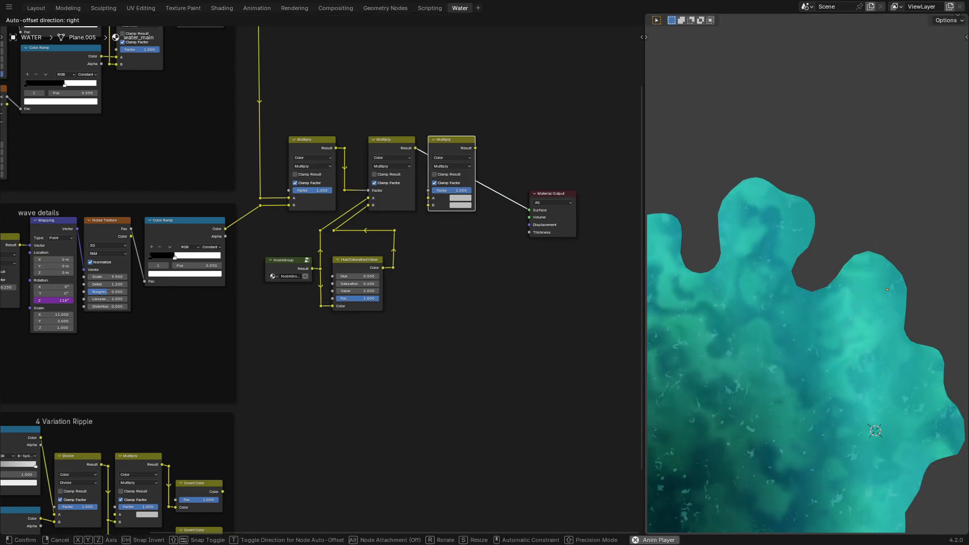
{"action": "left_click", "coordinate": [451, 177]}
{"action": "key", "text": "g"}
{"action": "left_click", "coordinate": [461, 176]}
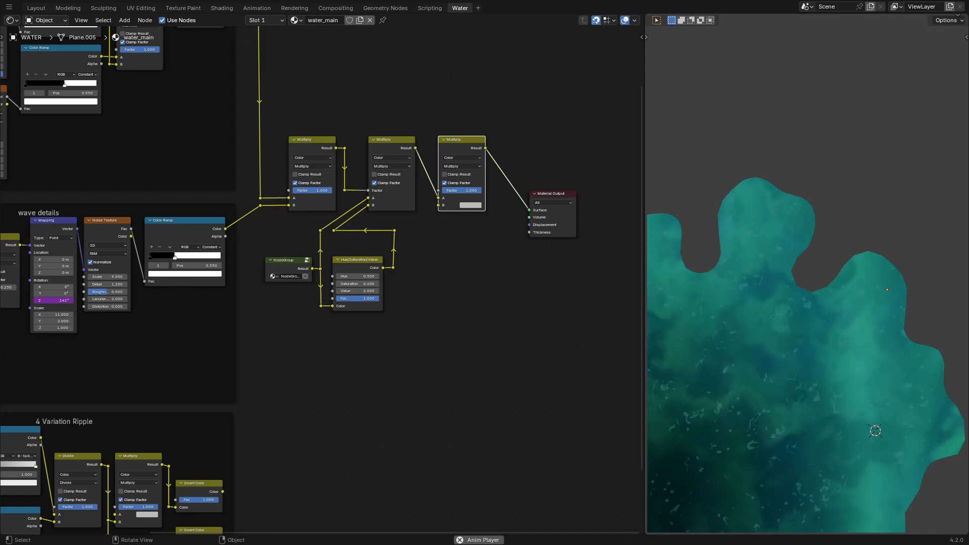
{"action": "left_click_drag", "start_coordinate": [223, 491], "coordinate": [438, 191]}
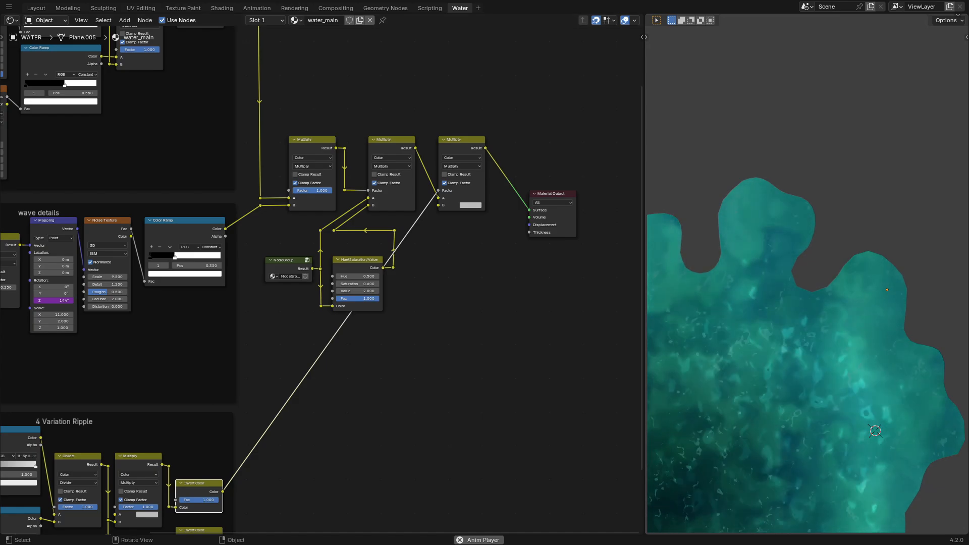
Step: Set the third Multiply node's B color to light turquoise and its blending mode to Linear Light
{"action": "left_click", "coordinate": [470, 204]}
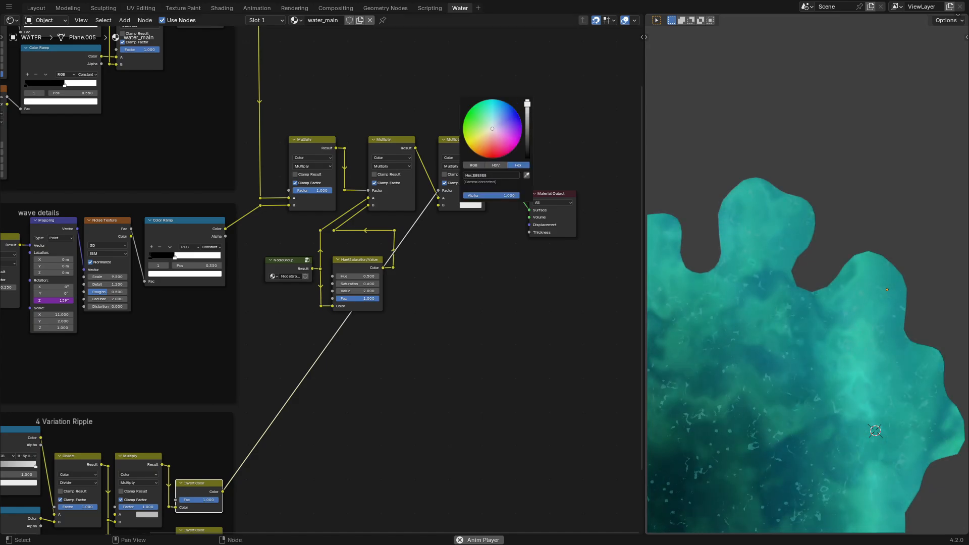
{"action": "left_click_drag", "start_coordinate": [527, 100], "coordinate": [527, 105]}
{"action": "left_click_drag", "start_coordinate": [492, 128], "coordinate": [491, 115]}
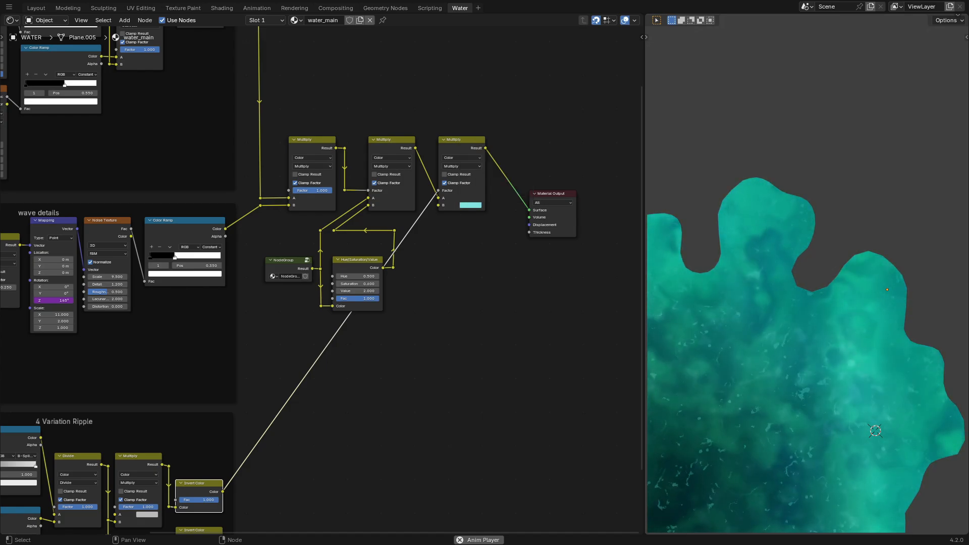
{"action": "left_click", "coordinate": [461, 166]}
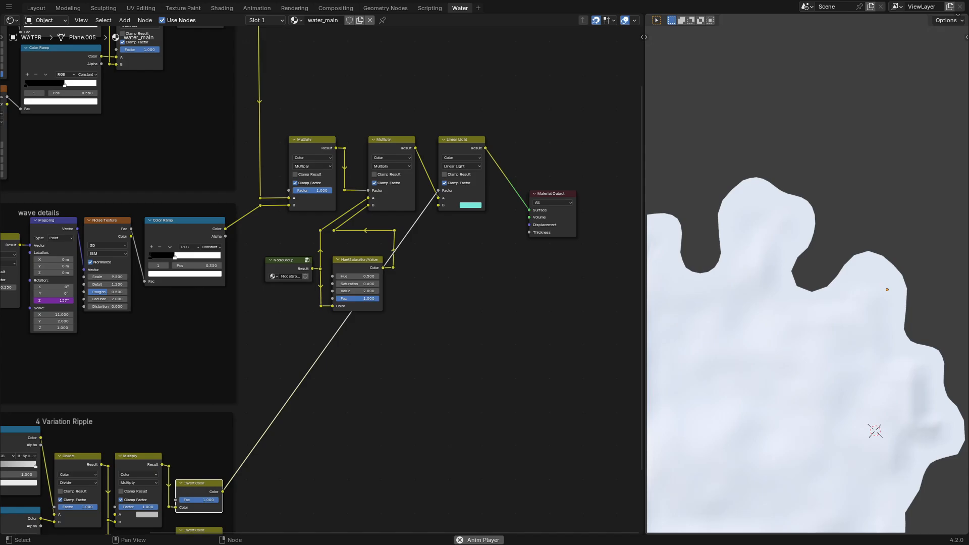
Step: Set the second Multiply node's blending mode to Mix and swap the links feeding its A and B inputs
{"action": "left_click", "coordinate": [391, 166]}
{"action": "left_click", "coordinate": [383, 174]}
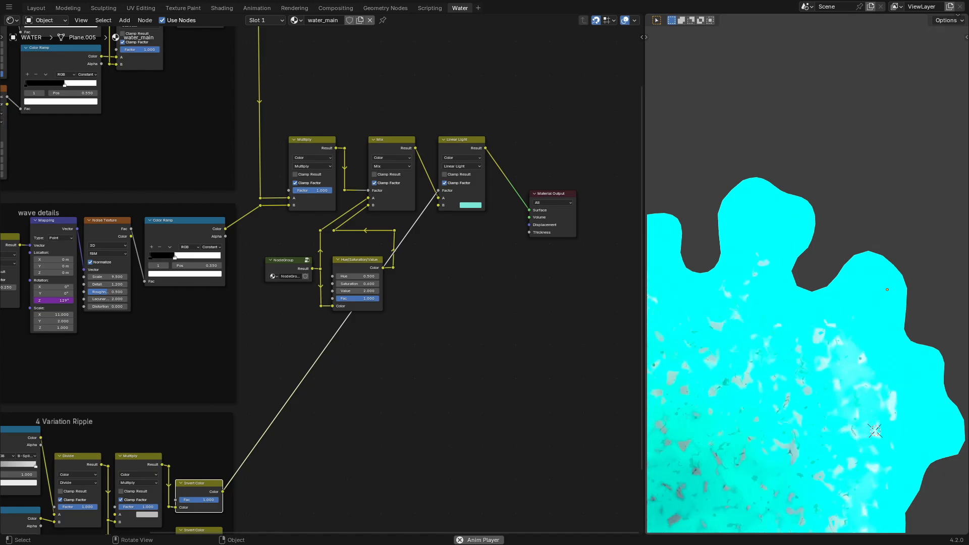
{"action": "scroll", "coordinate": [402, 133], "scroll_direction": "up", "scroll_amount": 2}
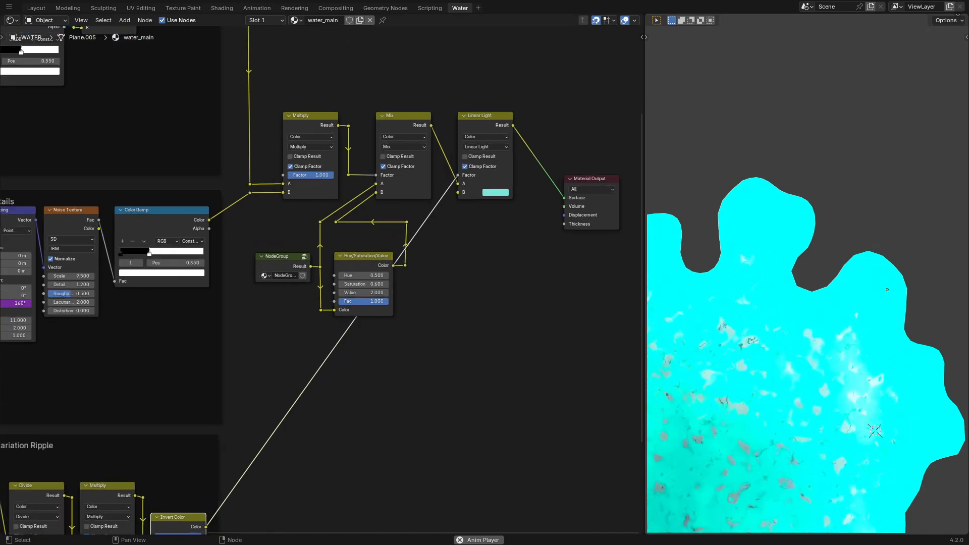
{"action": "left_click_drag", "start_coordinate": [368, 205], "coordinate": [308, 247]}
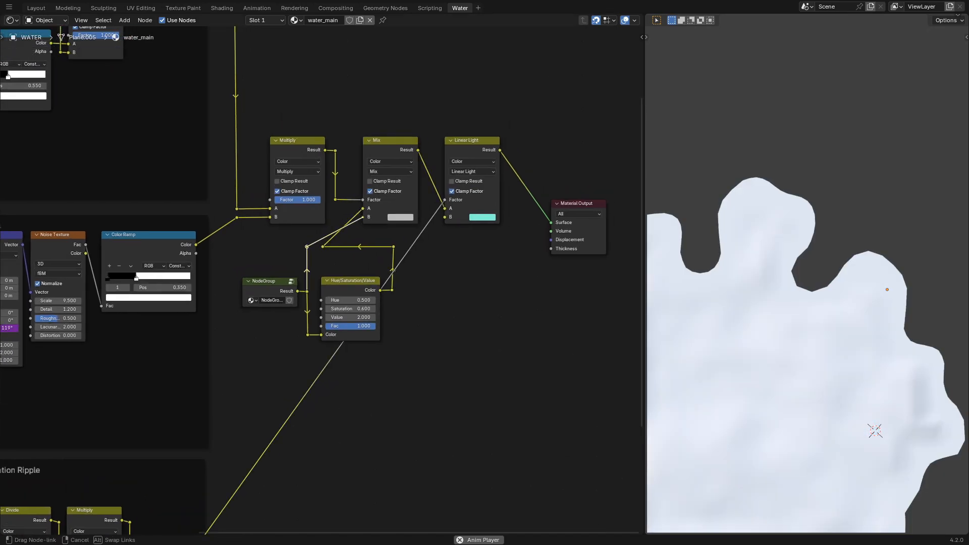
{"action": "left_click_drag", "start_coordinate": [354, 216], "coordinate": [336, 246]}
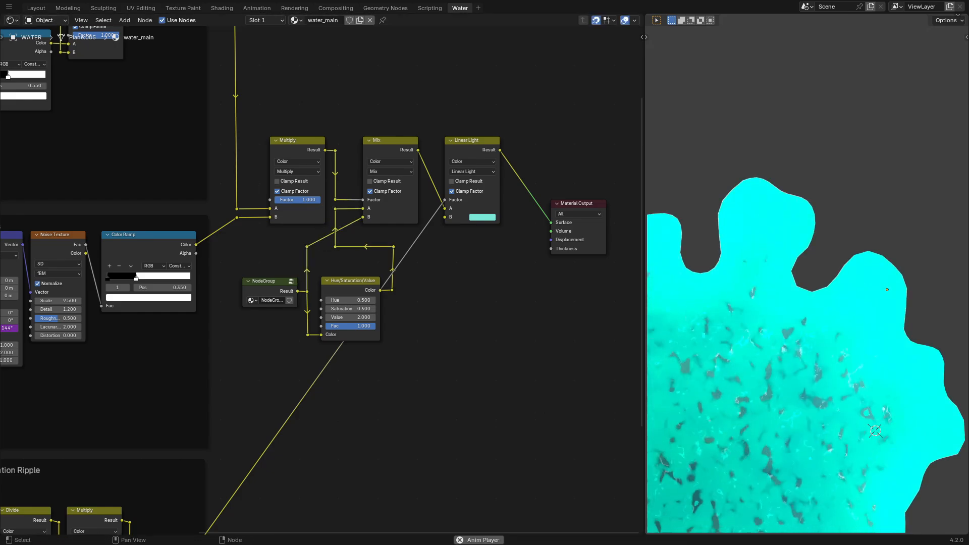
Step: Change the Linear Light node's B color to a darker, muted grayish turquoise
{"action": "left_click", "coordinate": [482, 217]}
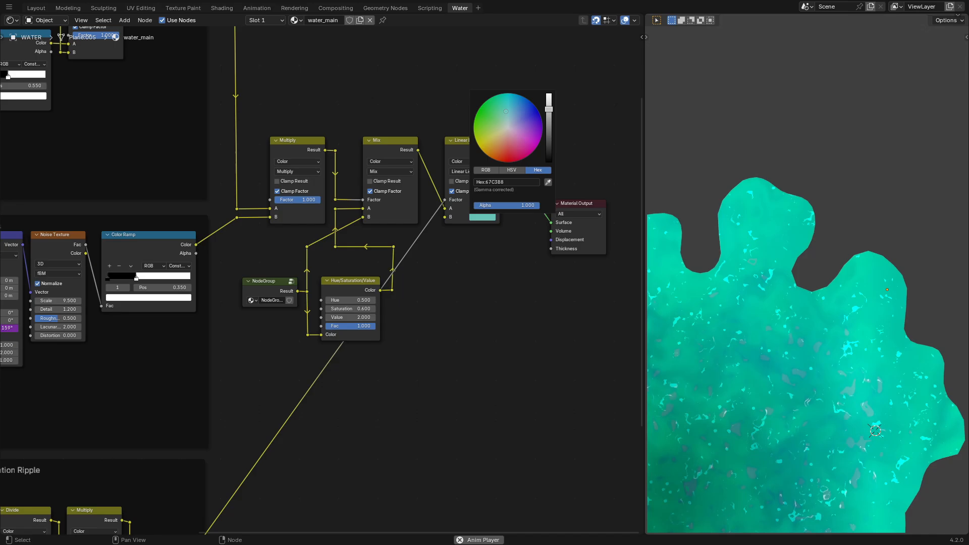
{"action": "left_click_drag", "start_coordinate": [548, 112], "coordinate": [548, 106]}
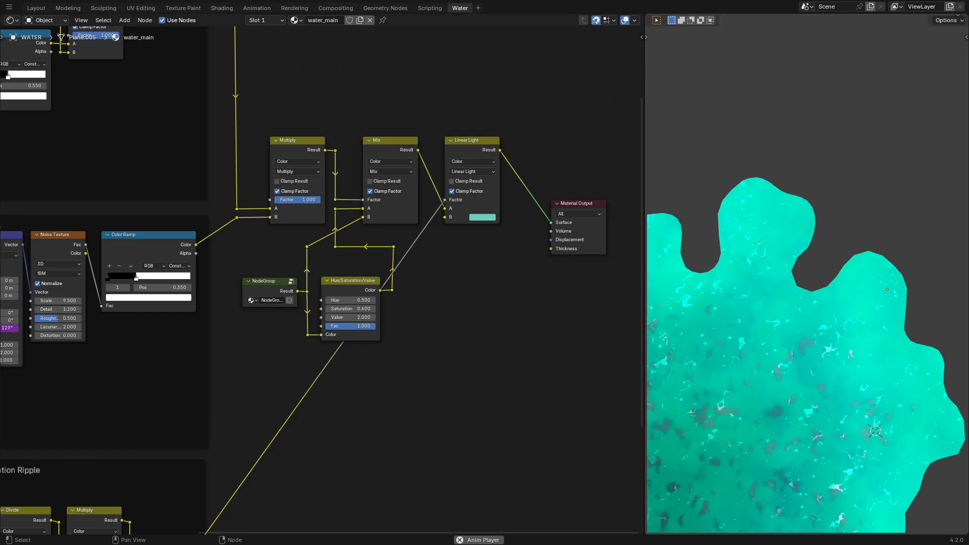
{"action": "left_click", "coordinate": [482, 217]}
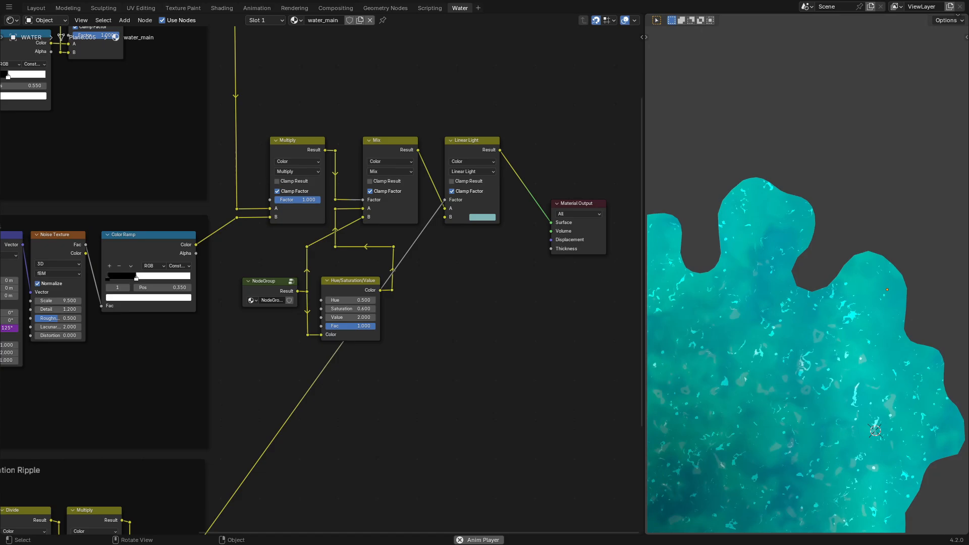
Step: Route the upper Invert Color link into the Linear Light node's Factor through two reroute points arranged as right-angled corners
{"action": "right_click_drag", "start_coordinate": [404, 237], "coordinate": [426, 248], "text": "shift"}
{"action": "scroll", "coordinate": [323, 280], "scroll_direction": "down", "scroll_amount": 2}
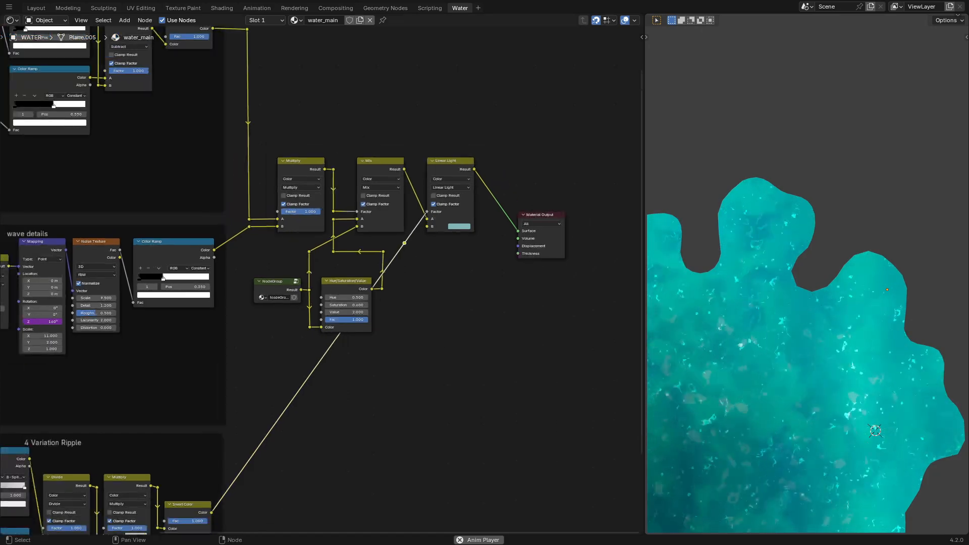
{"action": "middle_click_drag", "start_coordinate": [404, 353], "coordinate": [406, 326]}
{"action": "key", "text": "g"}
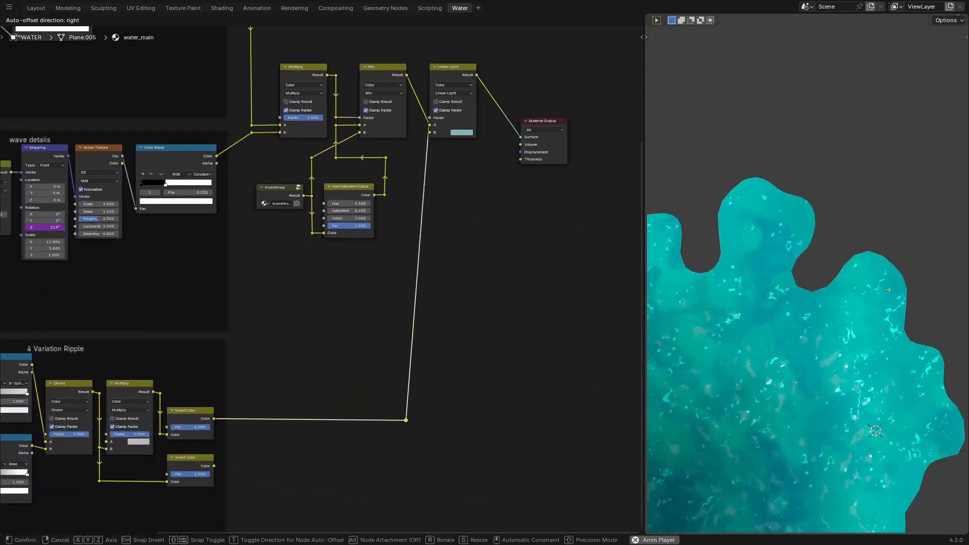
{"action": "left_click", "coordinate": [404, 444]}
{"action": "key", "text": "g"}
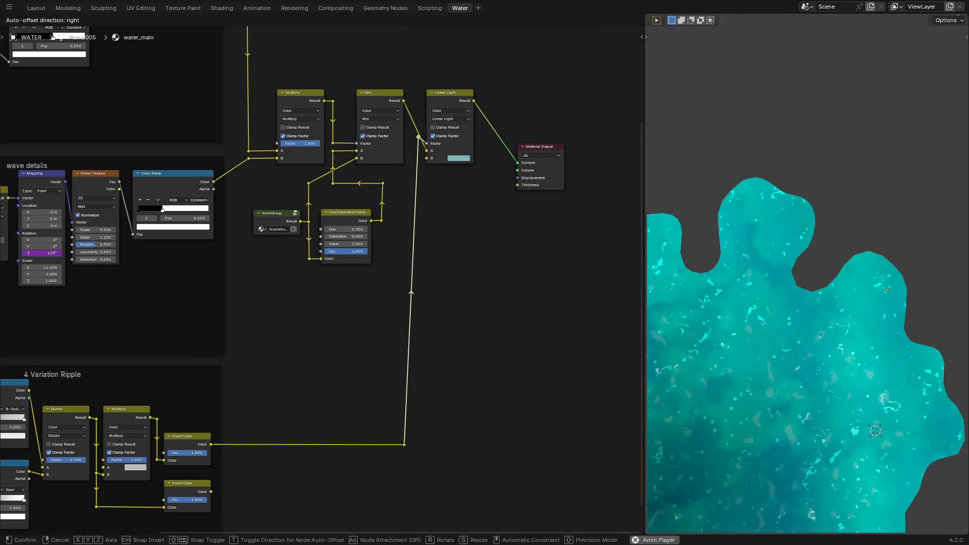
{"action": "left_click", "coordinate": [416, 143]}
{"action": "middle_click_drag", "start_coordinate": [417, 143], "coordinate": [396, 197]}
{"action": "key", "text": "g"}
{"action": "left_click", "coordinate": [391, 197]}
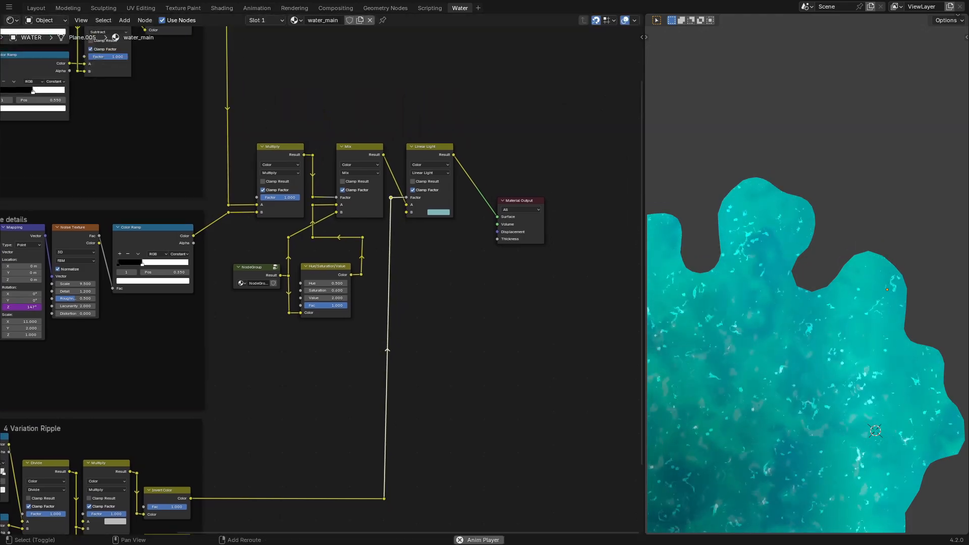
{"action": "left_click_drag", "start_coordinate": [353, 479], "coordinate": [395, 517]}
{"action": "key", "text": "g"}
{"action": "left_click", "coordinate": [398, 516]}
{"action": "middle_click_drag", "start_coordinate": [396, 454], "coordinate": [388, 508]}
Step: Add two reroute points to the link between the Mix node's Result and the Linear Light node's A input and square it off
{"action": "scroll", "coordinate": [388, 507], "scroll_direction": "up", "scroll_amount": 5}
{"action": "key", "text": "g"}
{"action": "mouse_move", "coordinate": [418, 228]}
{"action": "right_mouse_down", "text": "shift"}
{"action": "mouse_move", "coordinate": [432, 230]}
{"action": "mouse_move", "coordinate": [419, 213]}
{"action": "right_mouse_up", "text": "shift"}
{"action": "left_click", "coordinate": [420, 248]}
{"action": "key", "text": "g"}
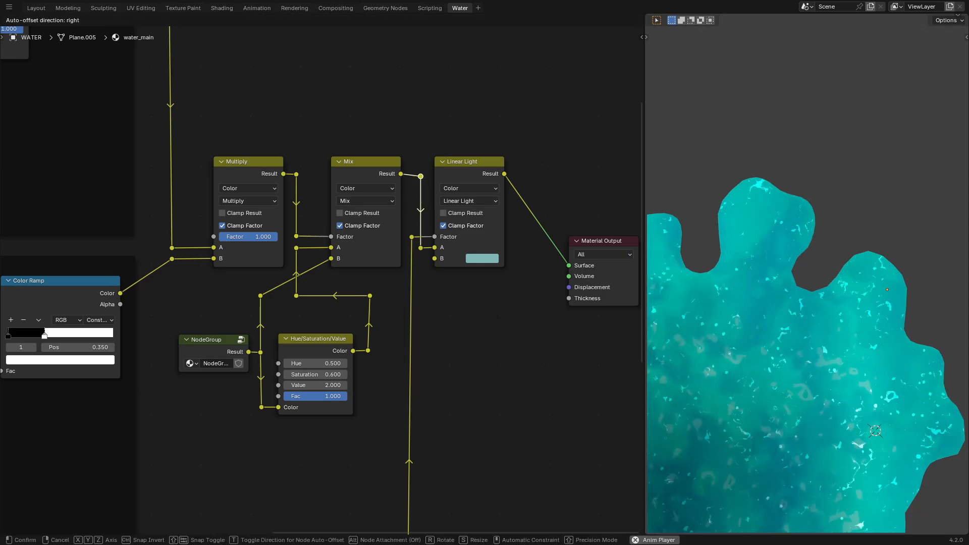
{"action": "left_click", "coordinate": [420, 174]}
{"action": "left_click", "coordinate": [423, 139]}
{"action": "scroll", "coordinate": [423, 139], "scroll_direction": "down", "scroll_amount": 4}
{"action": "middle_click_drag", "start_coordinate": [423, 139], "coordinate": [430, 108]}
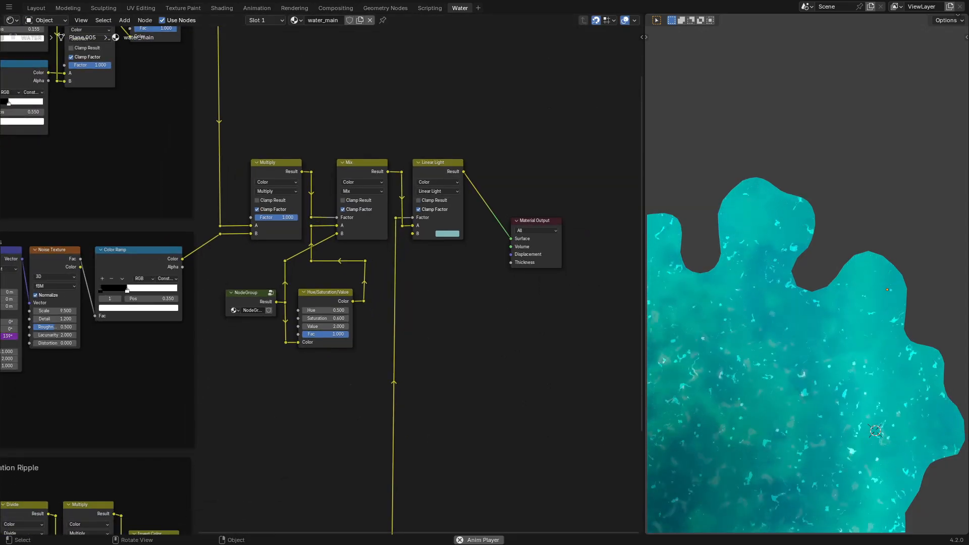
Step: Insert a duplicate of the Linear Light node before Material Output and link the ripple frame's lower Invert Color to its Factor
{"action": "left_click", "coordinate": [437, 163]}
{"action": "key", "text": "shift+d"}
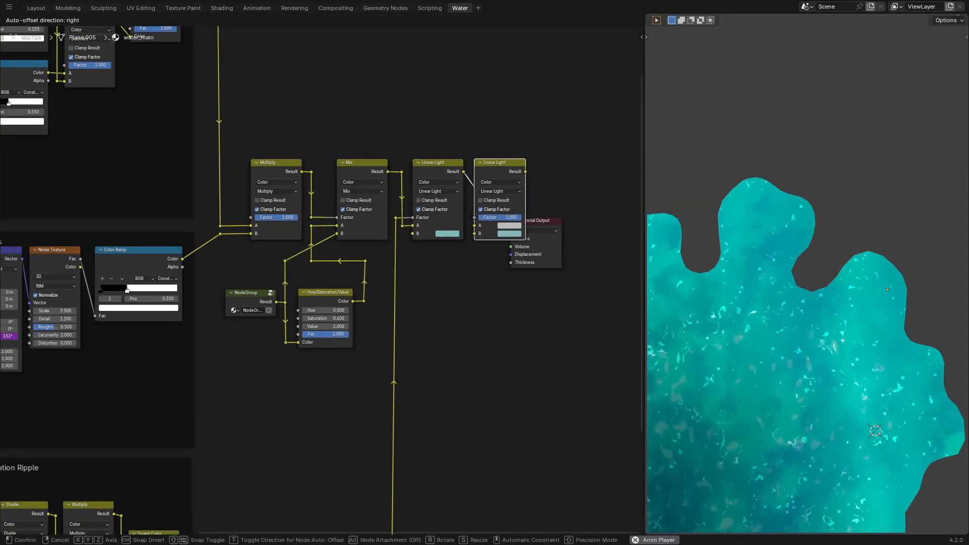
{"action": "left_click", "coordinate": [507, 163]}
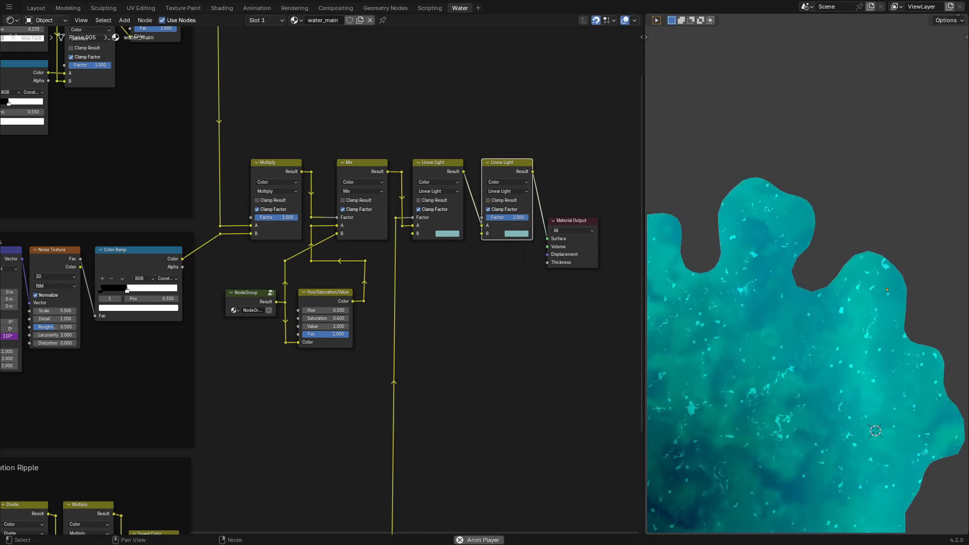
{"action": "middle_click_drag", "start_coordinate": [323, 373], "coordinate": [334, 293]}
{"action": "scroll", "coordinate": [323, 303], "scroll_direction": "down", "scroll_amount": 1}
{"action": "left_click_drag", "start_coordinate": [200, 497], "coordinate": [247, 495]}
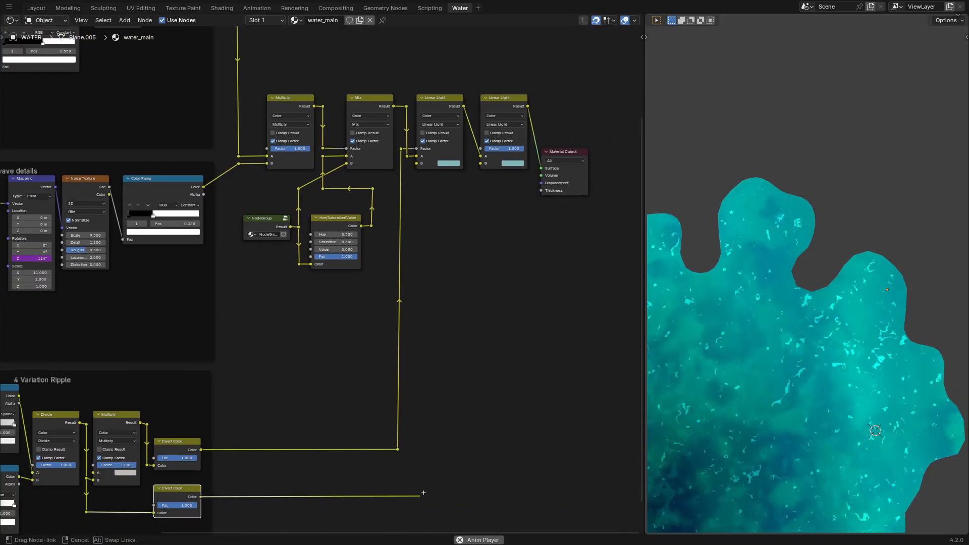
{"action": "left_click_drag", "start_coordinate": [424, 493], "coordinate": [480, 148]}
Step: Route the lower Invert Color link into the second Linear Light node's Factor through two reroute points forming right-angled corners
{"action": "right_click_drag", "start_coordinate": [322, 345], "coordinate": [331, 357], "text": "shift"}
{"action": "key", "text": "g"}
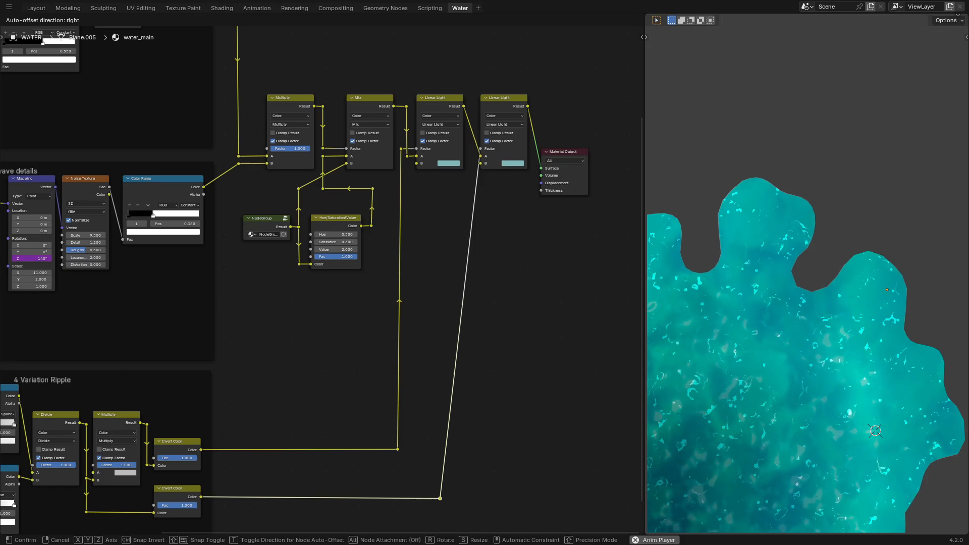
{"action": "left_click", "coordinate": [456, 495]}
{"action": "key", "text": "g"}
{"action": "left_click", "coordinate": [463, 495]}
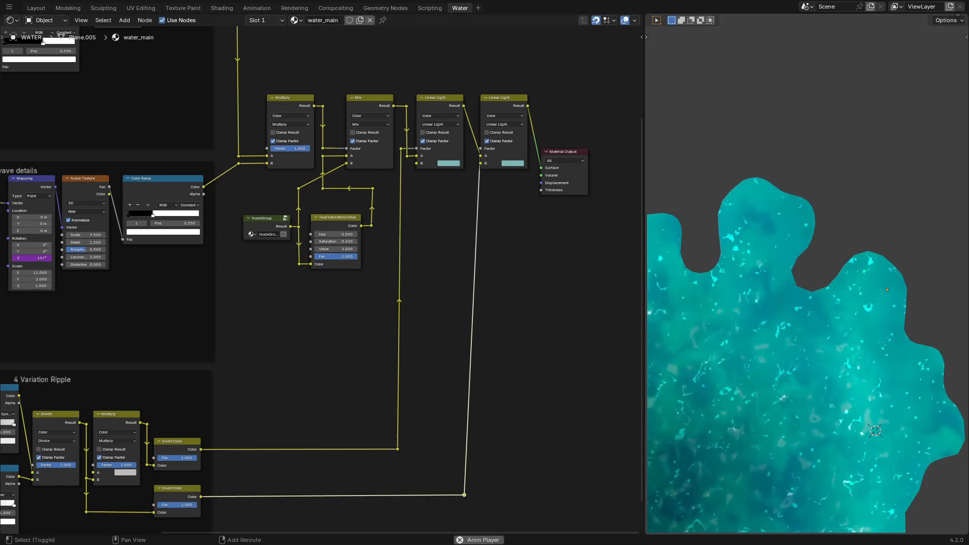
{"action": "right_click_drag", "start_coordinate": [469, 194], "coordinate": [486, 202], "text": "shift"}
{"action": "key", "text": "g"}
{"action": "left_click", "coordinate": [469, 148]}
{"action": "left_click_drag", "start_coordinate": [440, 441], "coordinate": [479, 509]}
{"action": "key", "text": "g"}
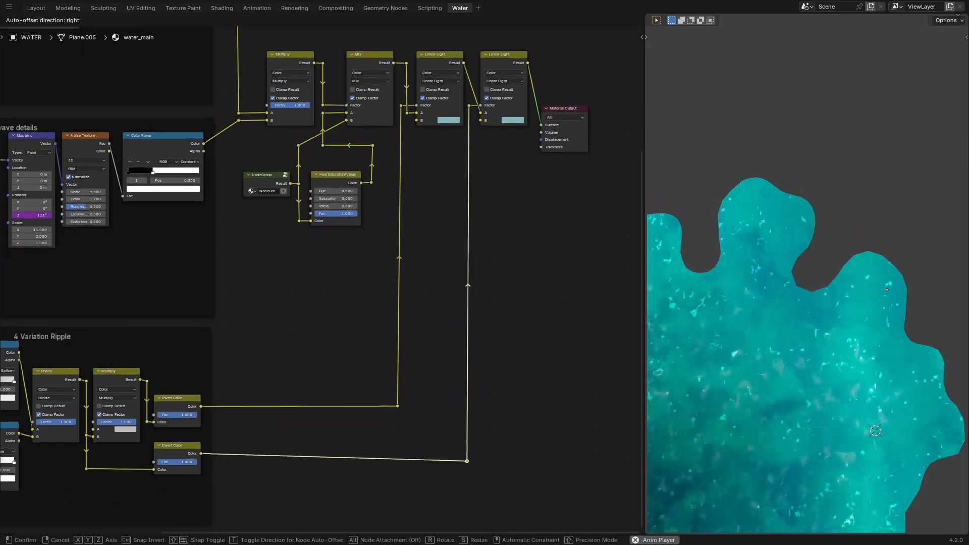
{"action": "left_click", "coordinate": [479, 468]}
Step: Try the first Linear Light node's sampled B color on the second one, and lighten it to a pale gray
{"action": "scroll", "coordinate": [434, 114], "scroll_direction": "up", "scroll_amount": 9}
{"action": "middle_click_drag", "start_coordinate": [510, 123], "coordinate": [378, 232]}
{"action": "left_click", "coordinate": [464, 237]}
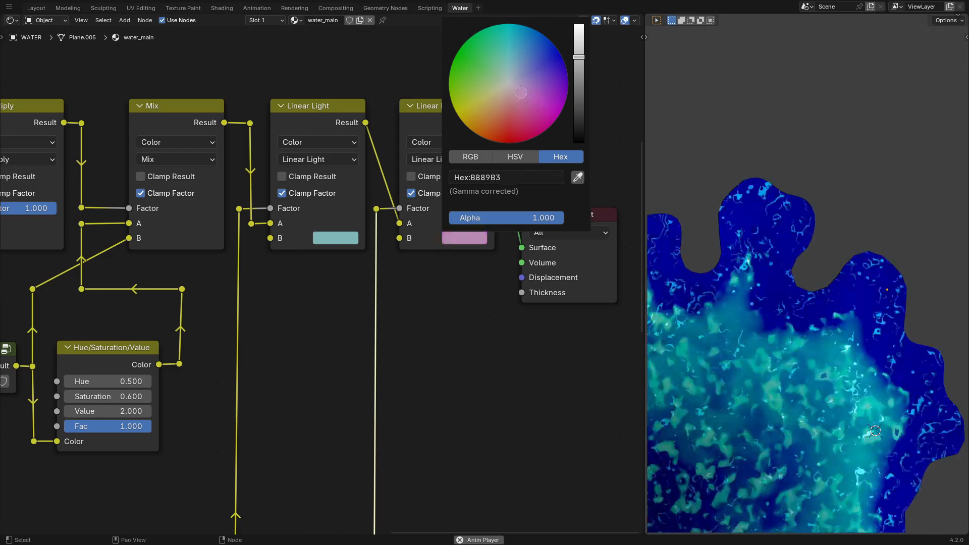
{"action": "left_click", "coordinate": [577, 177]}
{"action": "left_click", "coordinate": [335, 238]}
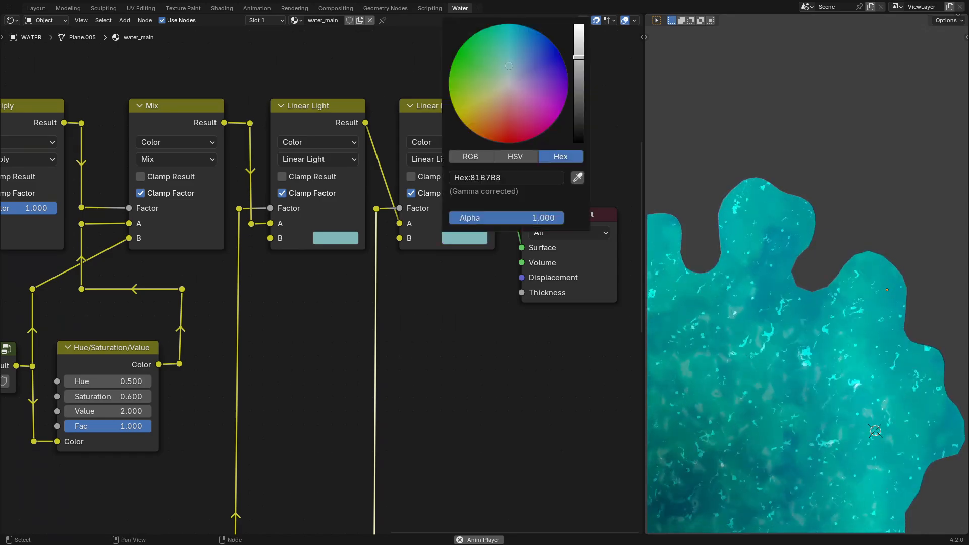
{"action": "left_click_drag", "start_coordinate": [579, 57], "coordinate": [579, 42]}
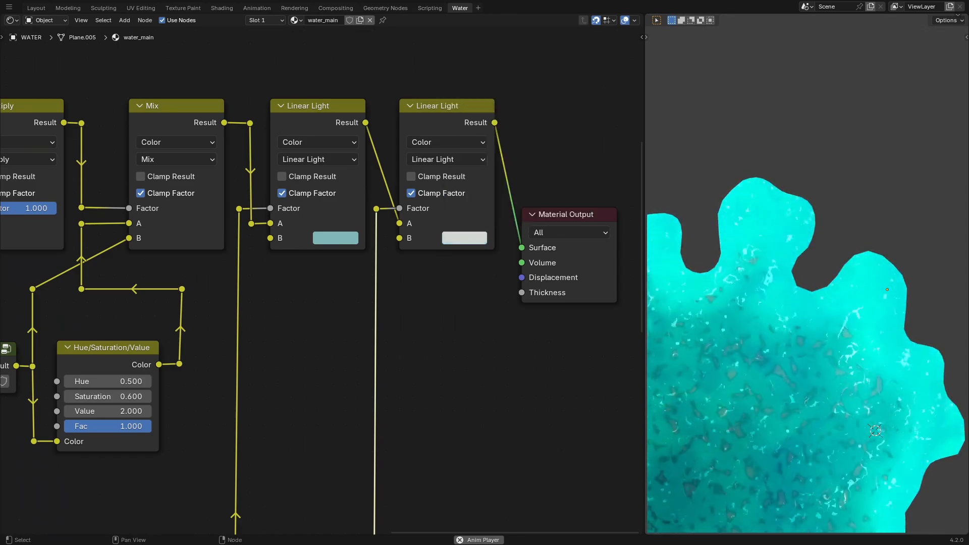
Step: Set the second Linear Light node's blending mode to Mix and its B color to light pink
{"action": "left_click", "coordinate": [447, 159]}
{"action": "left_click", "coordinate": [435, 194]}
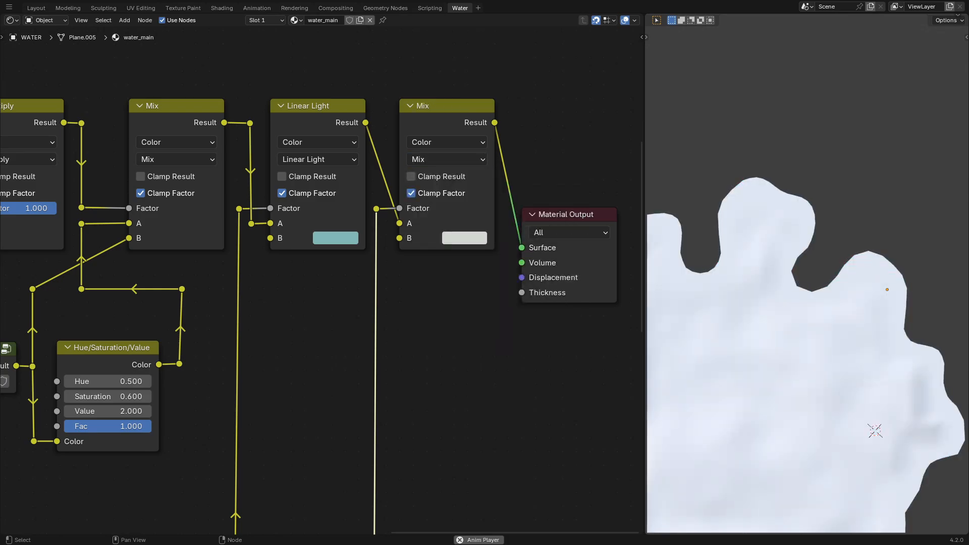
{"action": "left_click", "coordinate": [464, 238]}
{"action": "mouse_move", "coordinate": [509, 82]}
{"action": "left_mouse_down"}
{"action": "mouse_move", "coordinate": [505, 61]}
{"action": "mouse_move", "coordinate": [529, 68]}
{"action": "mouse_move", "coordinate": [510, 96]}
{"action": "left_mouse_up"}
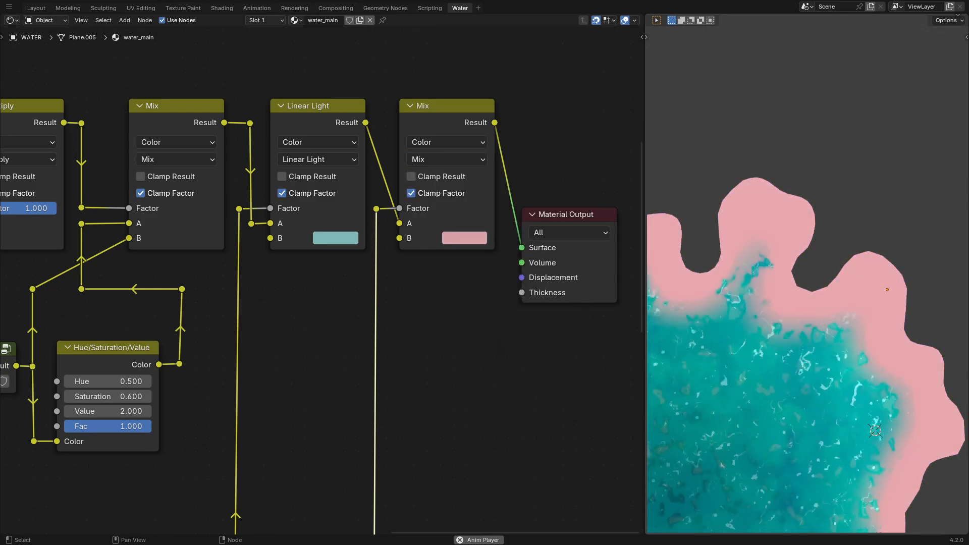
Step: Try linking the Hue/Saturation/Value node's Color output to the last Mix node's B input through a reroute point
{"action": "left_click_drag", "start_coordinate": [179, 363], "coordinate": [400, 238]}
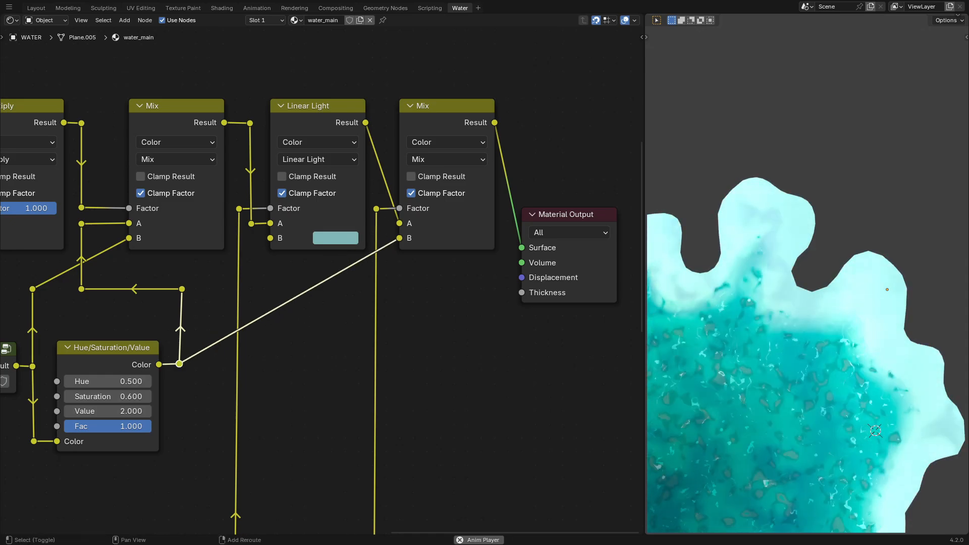
{"action": "right_click_drag", "start_coordinate": [291, 309], "coordinate": [294, 311], "text": "shift"}
{"action": "key", "text": "g"}
{"action": "left_click", "coordinate": [395, 370]}
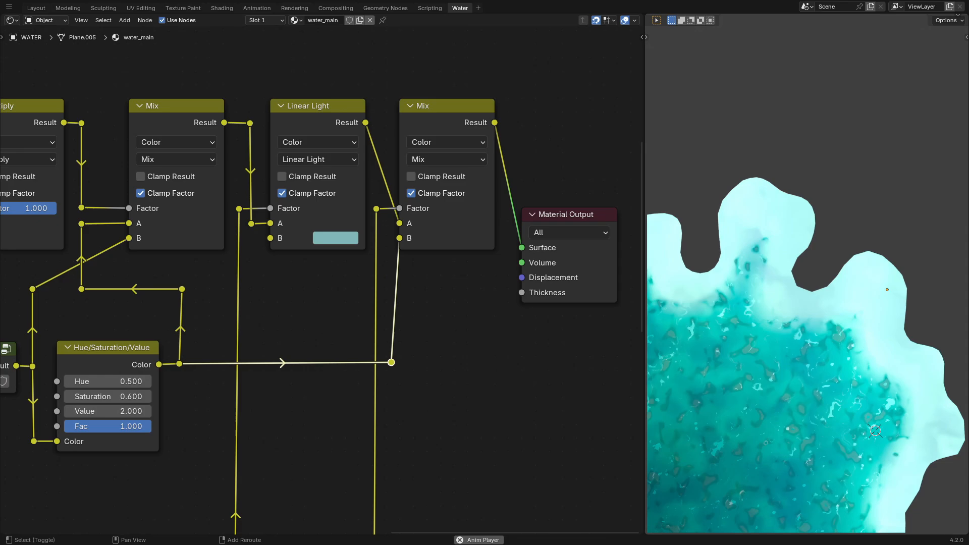
Step: Duplicate the Hue/Saturation/Value node directly below the original and feed its Color input from NodeGroup through a new reroute point
{"action": "middle_click_drag", "start_coordinate": [444, 348], "coordinate": [536, 311]}
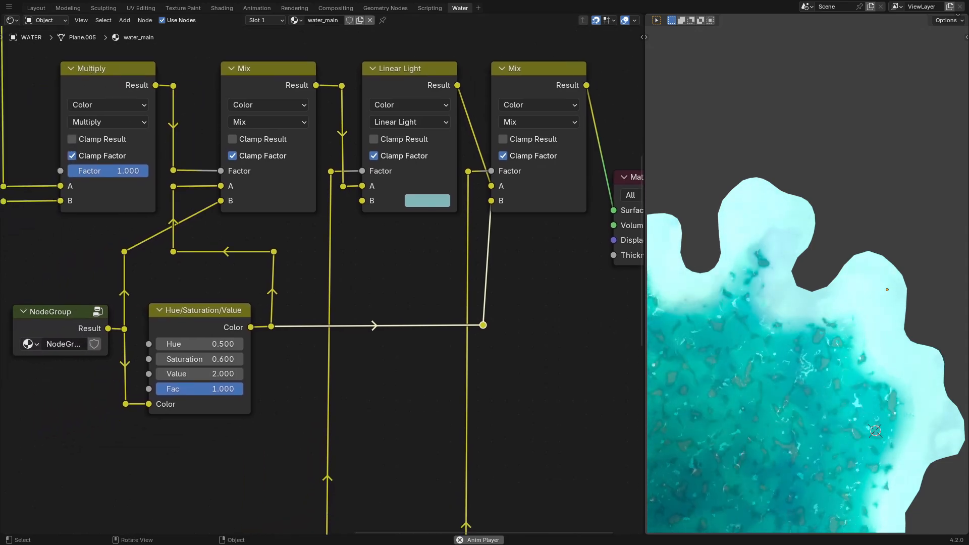
{"action": "left_click", "coordinate": [201, 312]}
{"action": "key", "text": "shift+d"}
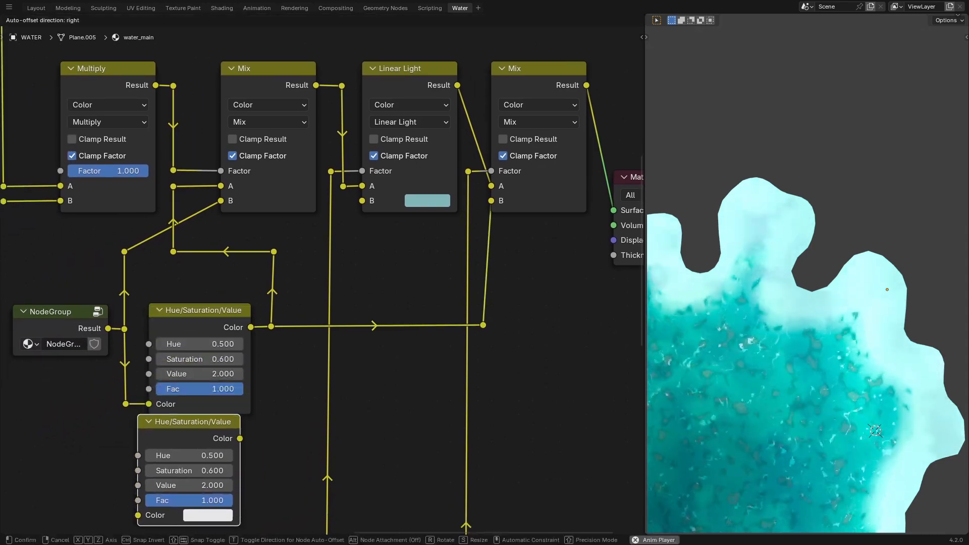
{"action": "left_click", "coordinate": [202, 429]}
{"action": "middle_click_drag", "start_coordinate": [203, 428], "coordinate": [220, 368]}
{"action": "left_click_drag", "start_coordinate": [143, 343], "coordinate": [165, 462]}
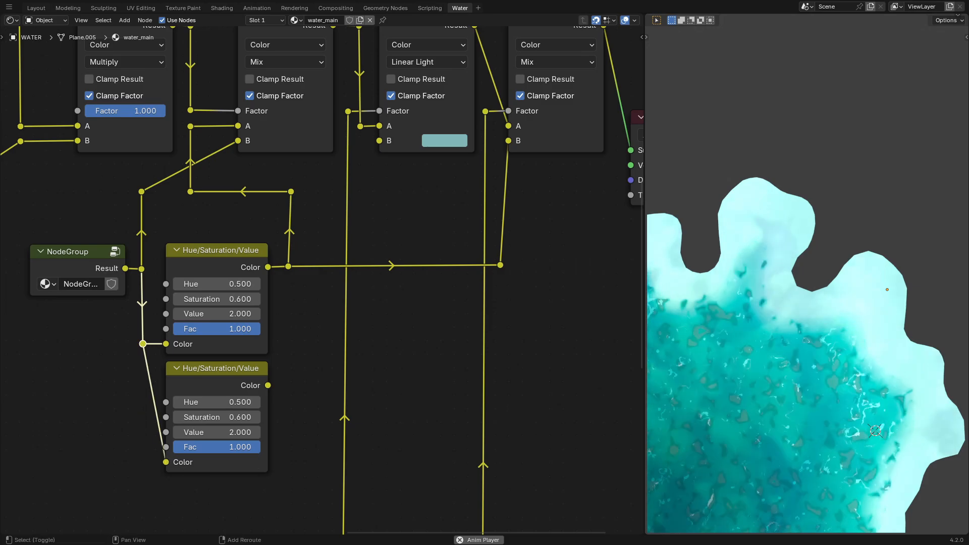
{"action": "right_click_drag", "start_coordinate": [174, 399], "coordinate": [139, 365], "text": "shift"}
{"action": "key", "text": "g"}
{"action": "left_click", "coordinate": [143, 462]}
{"action": "middle_click_drag", "start_coordinate": [267, 384], "coordinate": [251, 392]}
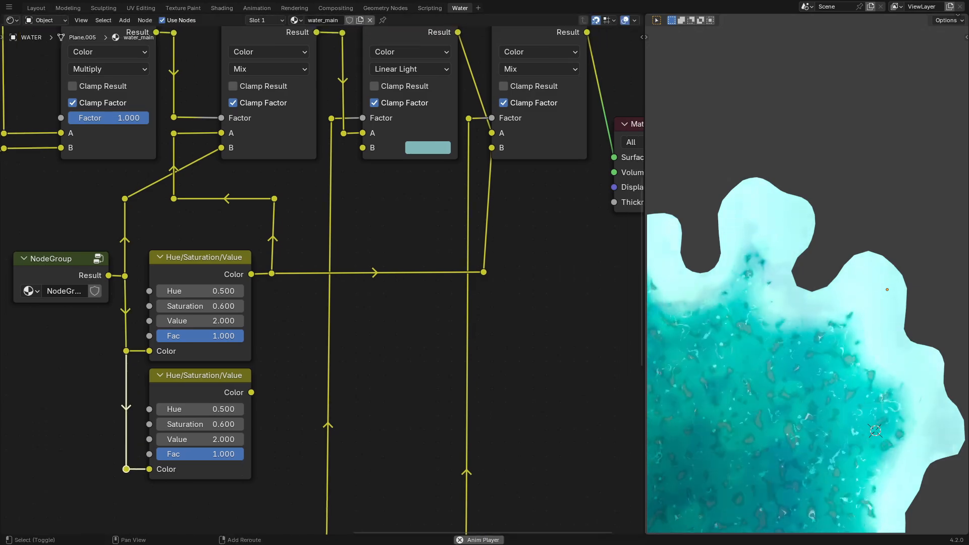
Step: Link the duplicate Hue/Saturation/Value node to the last Mix node's B input and set its Saturation to 0.88 and Value to 1.5
{"action": "left_click_drag", "start_coordinate": [251, 393], "coordinate": [492, 147]}
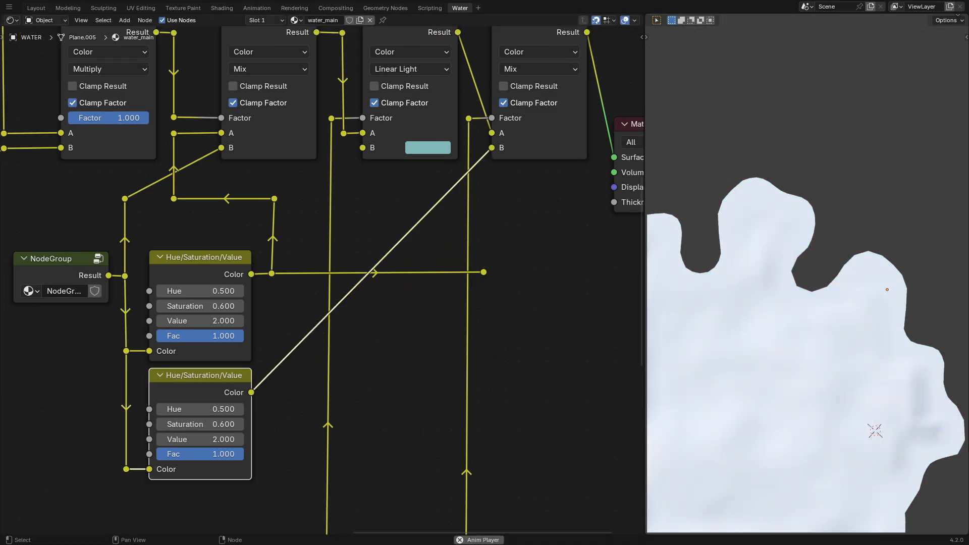
{"action": "left_click_drag", "start_coordinate": [200, 439], "coordinate": [222, 423], "text": "ctrl"}
{"action": "left_click", "coordinate": [200, 439]}
{"action": "type", "text": "1.5"}
{"action": "key", "text": "Return"}
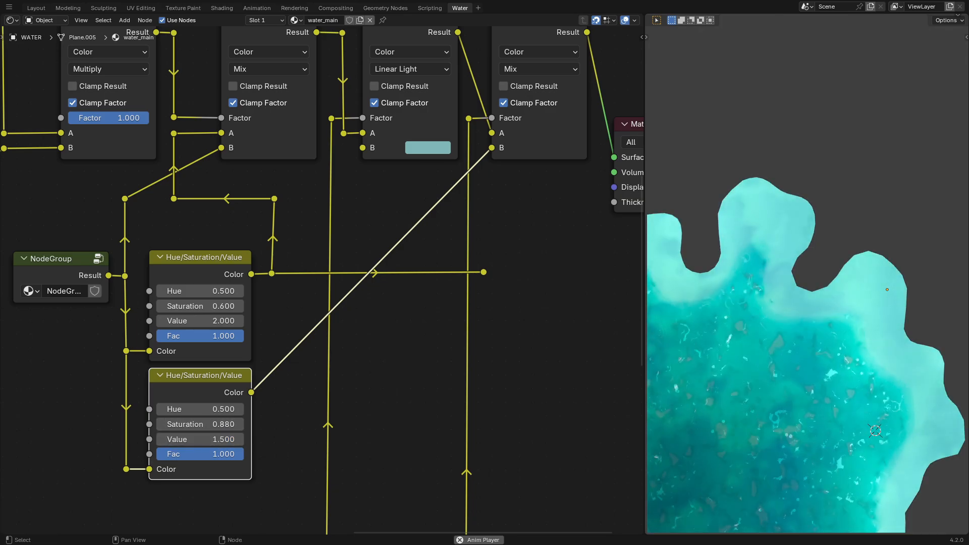
Step: Route the duplicate Hue/Saturation/Value link into the last Mix node's B input through two reroute points forming right-angled corners
{"action": "right_click_drag", "start_coordinate": [413, 247], "coordinate": [405, 234], "text": "shift"}
{"action": "key", "text": "g"}
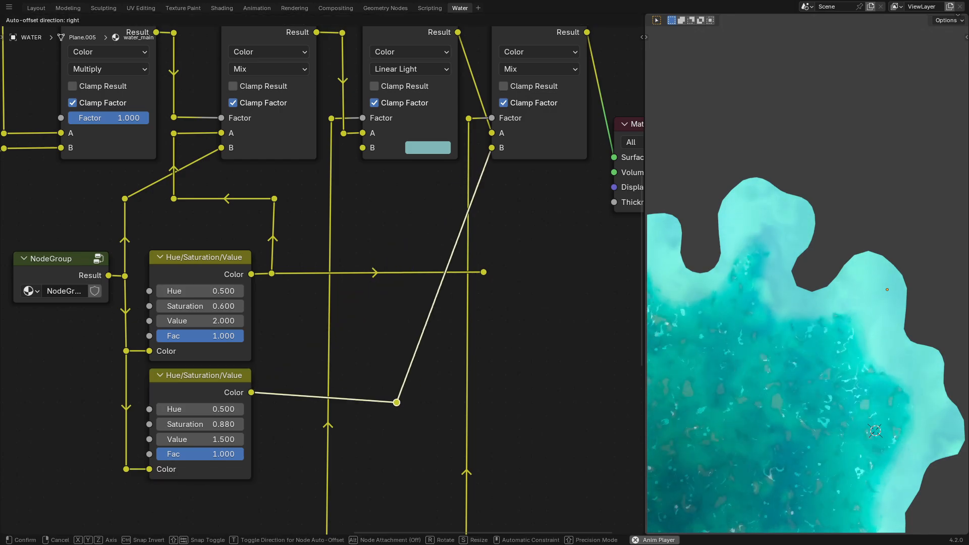
{"action": "left_click", "coordinate": [479, 392]}
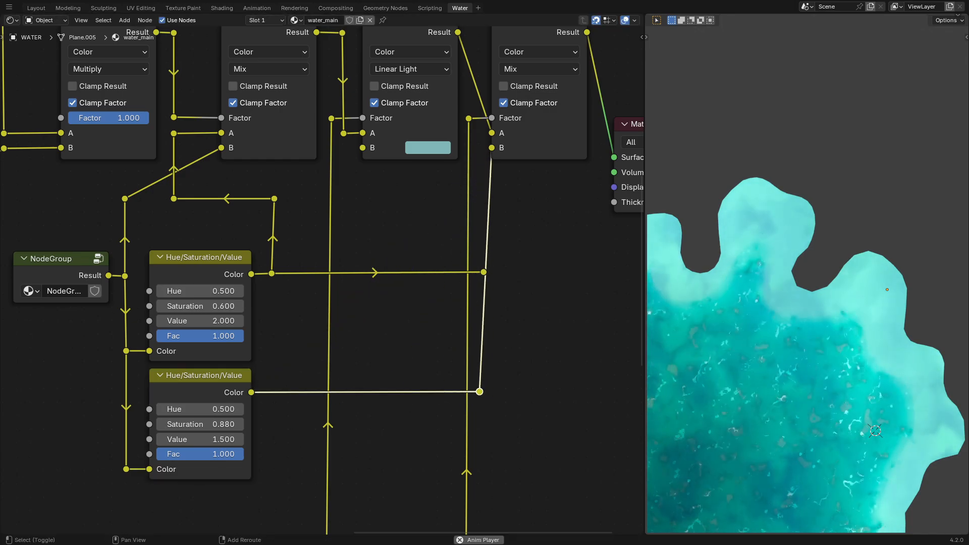
{"action": "right_click_drag", "start_coordinate": [477, 200], "coordinate": [499, 198], "text": "shift"}
{"action": "key", "text": "g"}
{"action": "left_click", "coordinate": [479, 148]}
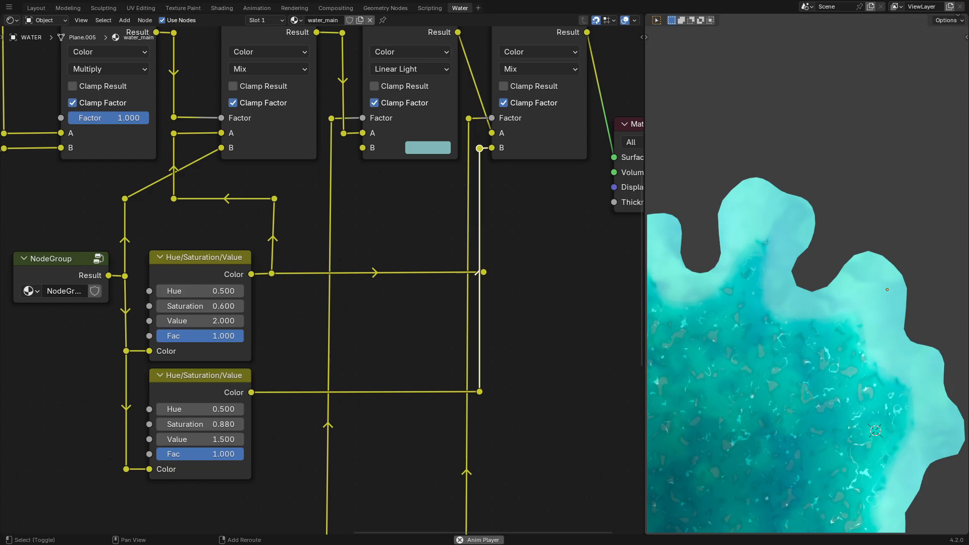
Step: Delete the leftover reroute point fed by the upper Hue/Saturation/Value node
{"action": "left_click_drag", "start_coordinate": [484, 272], "coordinate": [483, 265]}
{"action": "left_click", "coordinate": [484, 272]}
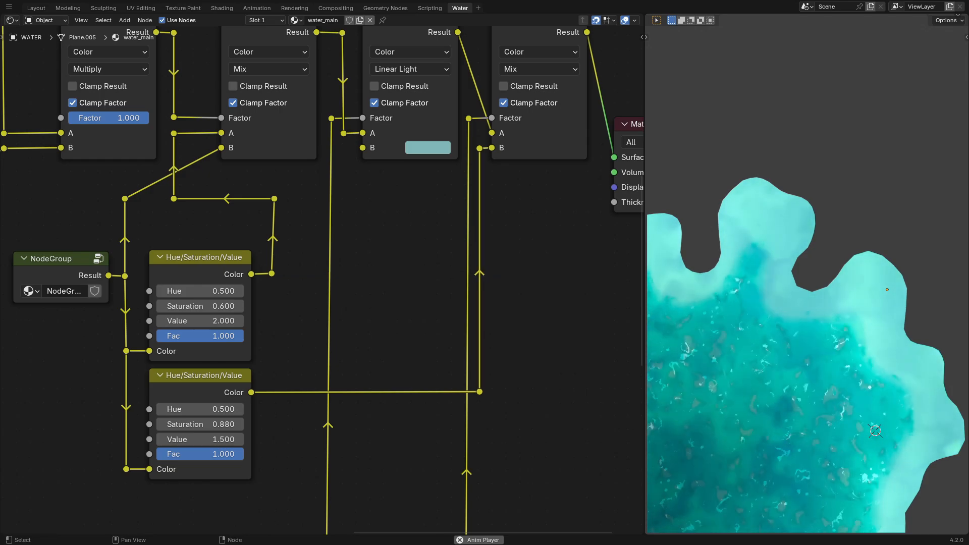
Step: Examine the complete water_main node tree, from the three framed pattern groups through the mix nodes to the Material Output
{"action": "scroll", "coordinate": [321, 280], "scroll_direction": "down", "scroll_amount": 2}
{"action": "scroll", "coordinate": [321, 280], "scroll_direction": "down", "scroll_amount": 10}
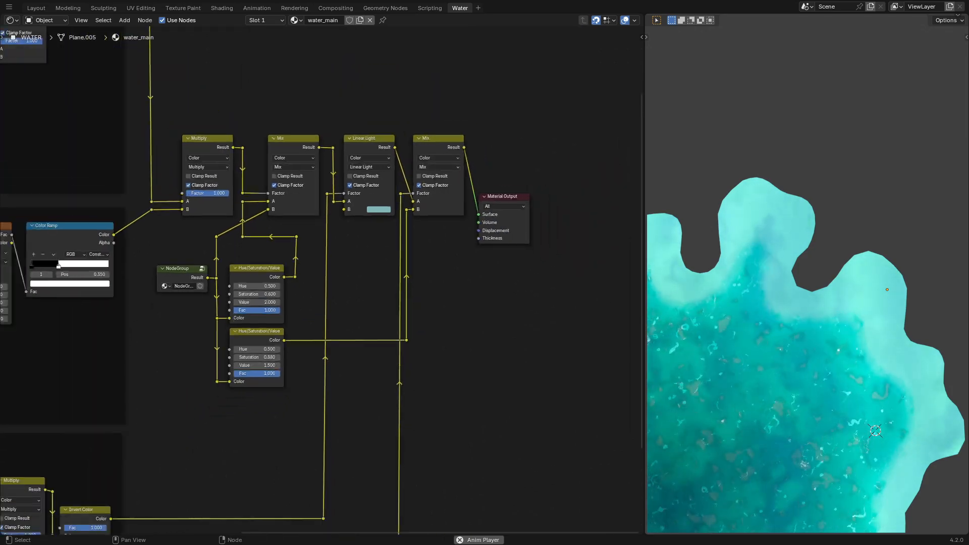
{"action": "scroll", "coordinate": [394, 281], "scroll_direction": "up", "scroll_amount": 2}
{"action": "middle_click_drag", "start_coordinate": [250, 280], "coordinate": [390, 276], "text": "shift"}
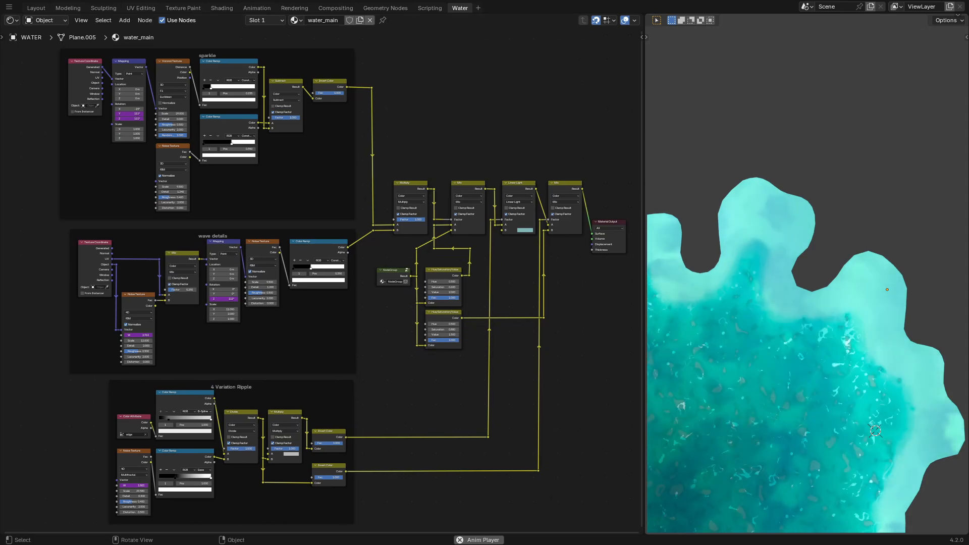
{"action": "middle_click_drag", "start_coordinate": [389, 276], "coordinate": [201, 345], "text": "shift"}
{"action": "scroll", "coordinate": [236, 309], "scroll_direction": "up", "scroll_amount": 5}
{"action": "middle_click_drag", "start_coordinate": [202, 345], "coordinate": [327, 313], "text": "shift"}
{"action": "middle_click_drag", "start_coordinate": [328, 314], "coordinate": [318, 307], "text": "ctrl"}
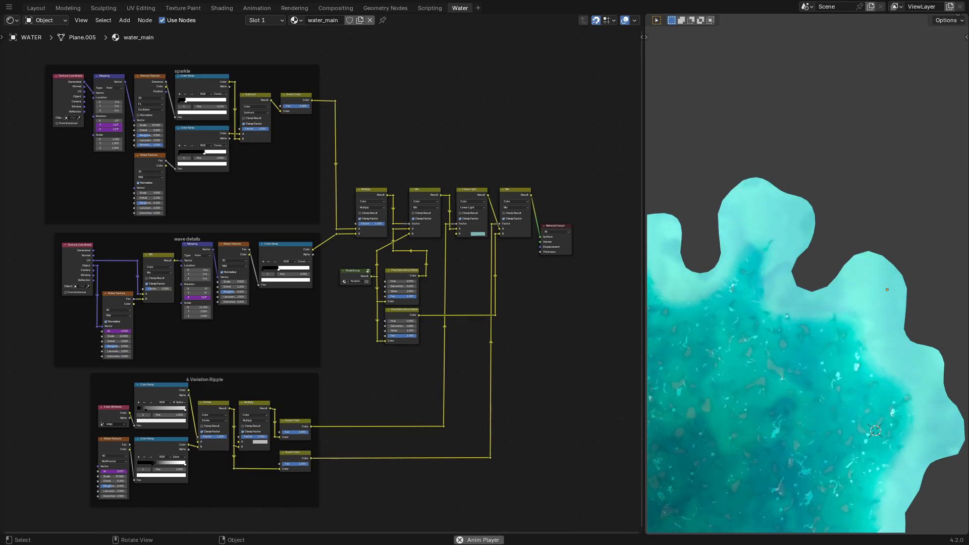
{"action": "scroll", "coordinate": [440, 276], "scroll_direction": "up", "scroll_amount": 2}
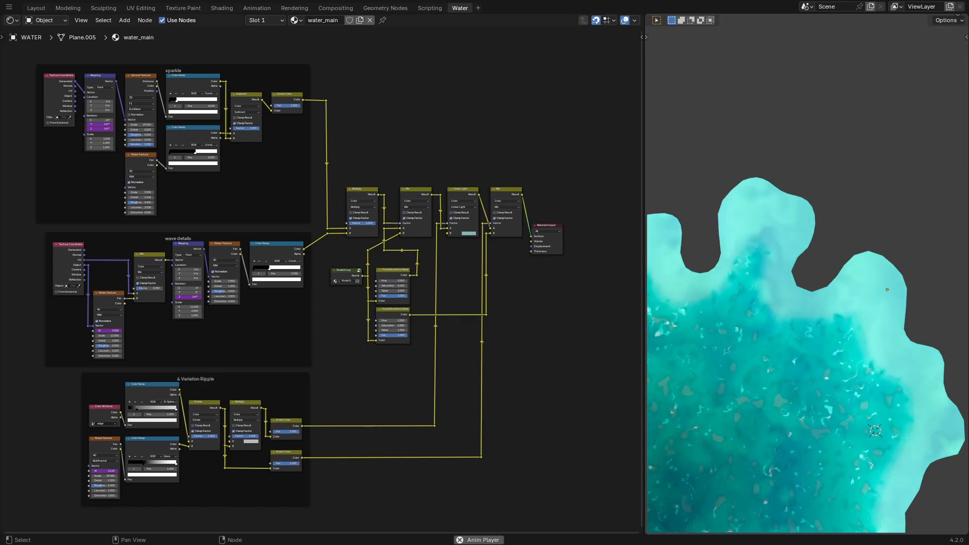
{"action": "key", "text": "shift+a"}
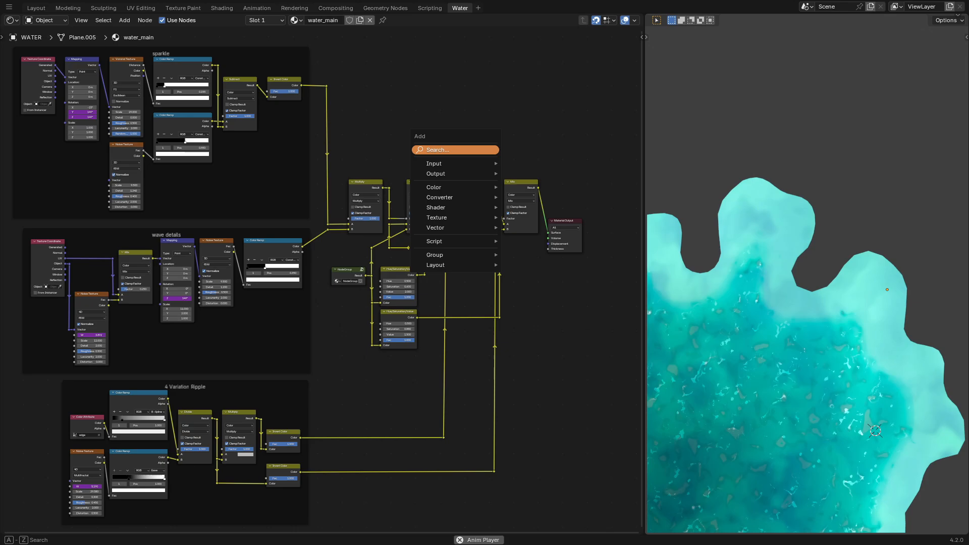
{"action": "key", "text": "Escape"}
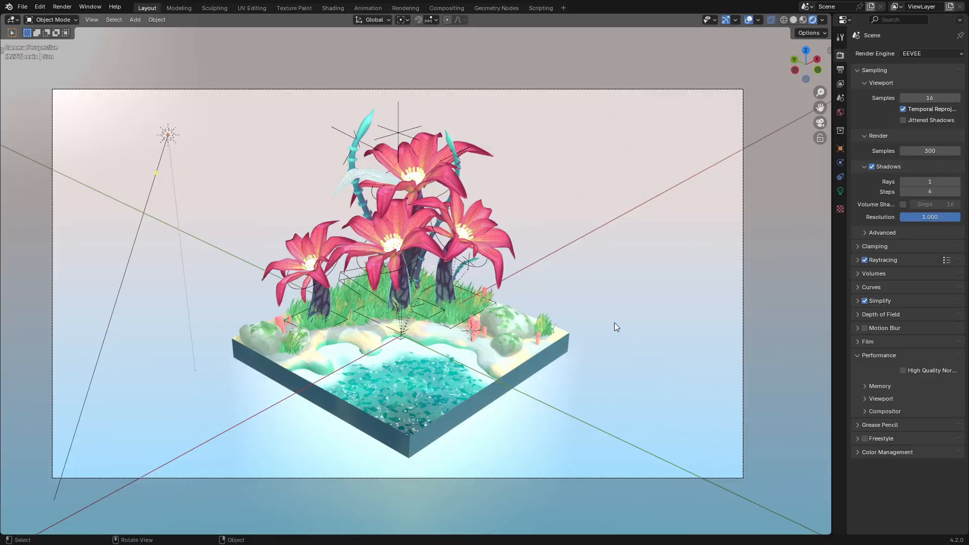
Step: Leave the camera view, select the large glowing volume cube behind the island and switch to the Shading workspace
{"action": "scroll", "coordinate": [586, 292], "scroll_direction": "down", "scroll_amount": 3}
{"action": "middle_click_drag", "start_coordinate": [587, 293], "coordinate": [629, 279]}
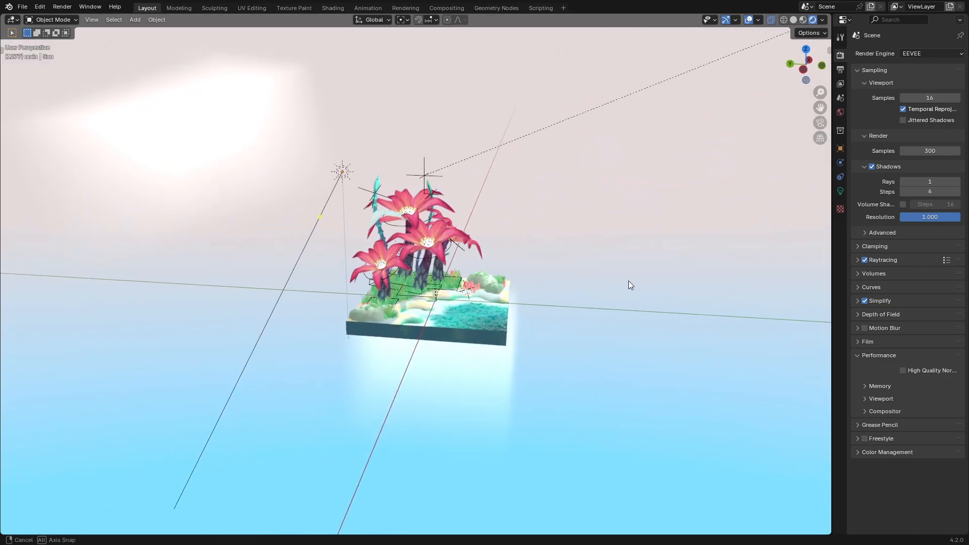
{"action": "middle_click_drag", "start_coordinate": [506, 232], "coordinate": [279, 138]}
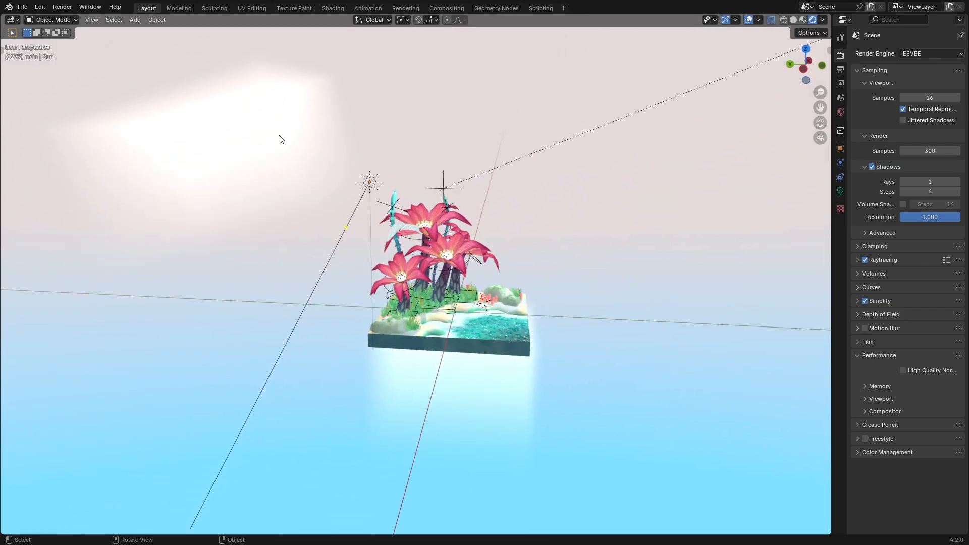
{"action": "left_click", "coordinate": [241, 125]}
{"action": "middle_click_drag", "start_coordinate": [400, 162], "coordinate": [446, 210], "text": "shift"}
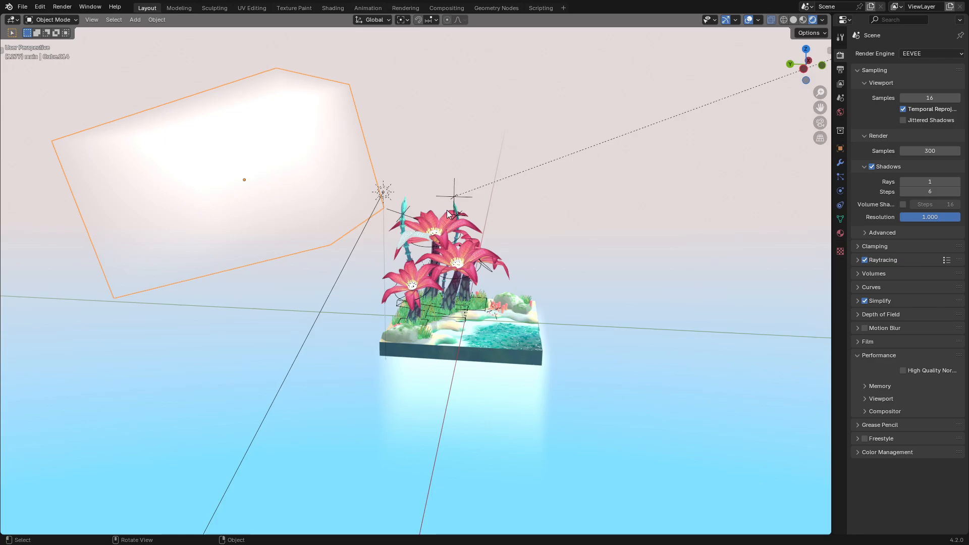
{"action": "left_click", "coordinate": [338, 9]}
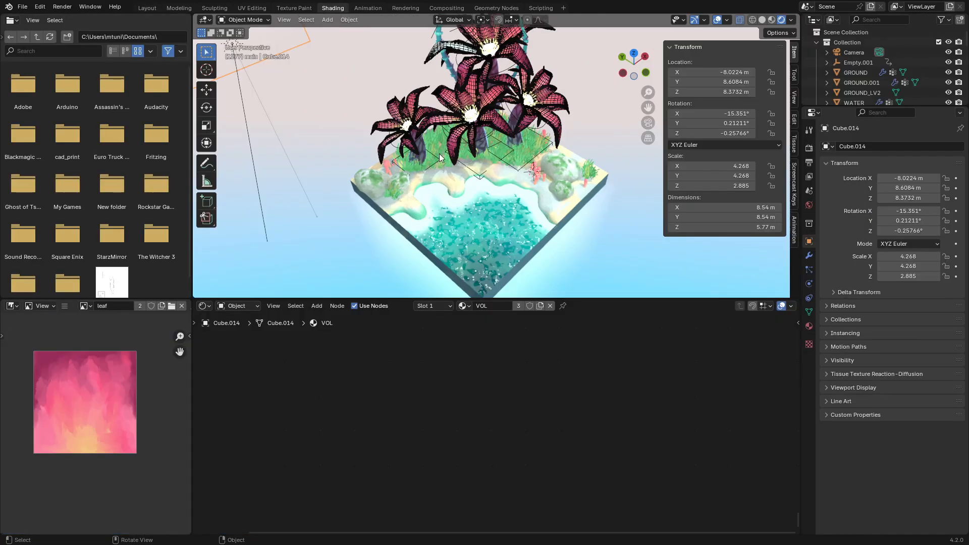
Step: Examine the VOL material's gradient and emission nodes on the volume cube beneath the island
{"action": "middle_click_drag", "start_coordinate": [484, 419], "coordinate": [531, 482]}
{"action": "scroll", "coordinate": [532, 482], "scroll_direction": "up", "scroll_amount": 5}
{"action": "scroll", "coordinate": [530, 482], "scroll_direction": "up", "scroll_amount": 7}
{"action": "middle_click_drag", "start_coordinate": [454, 341], "coordinate": [539, 466]}
{"action": "middle_click_drag", "start_coordinate": [323, 70], "coordinate": [489, 120], "text": "shift"}
{"action": "scroll", "coordinate": [488, 121], "scroll_direction": "down", "scroll_amount": 4}
{"action": "scroll", "coordinate": [499, 112], "scroll_direction": "up", "scroll_amount": 3}
{"action": "key", "text": "ctrl+z"}
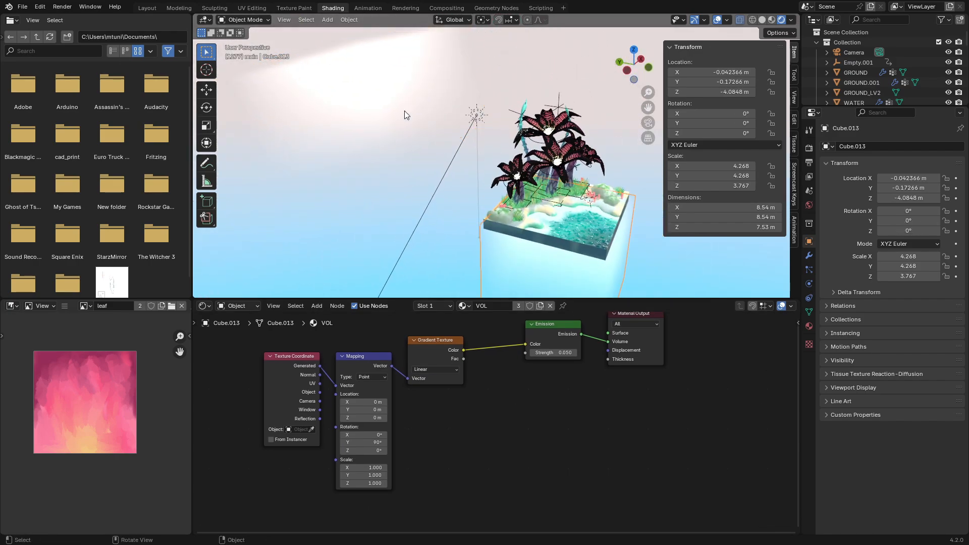
Step: Return to the Layout workspace's camera view, select the grass-covered ground object and show its particle system settings
{"action": "left_click", "coordinate": [147, 8]}
{"action": "key", "text": "KP_0"}
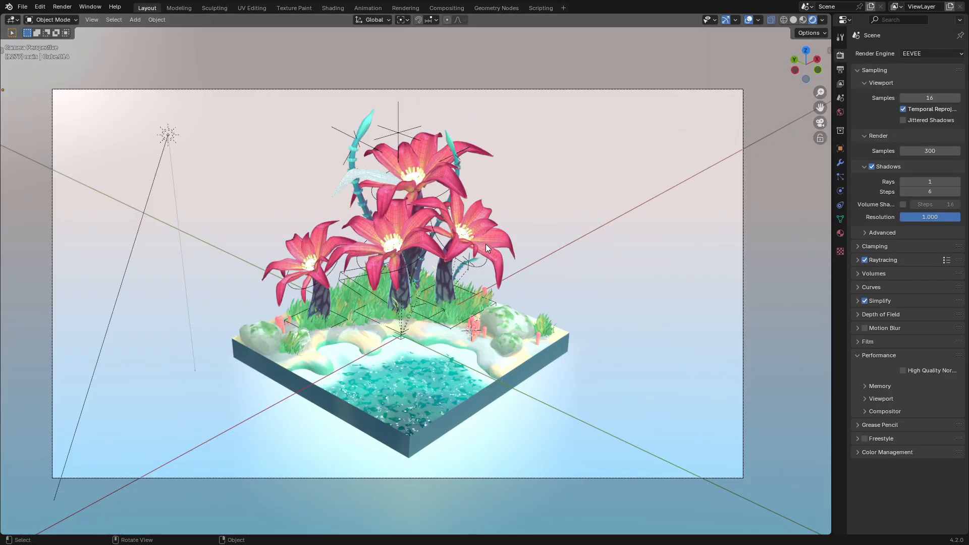
{"action": "key", "text": "Home"}
{"action": "scroll", "coordinate": [440, 330], "scroll_direction": "up", "scroll_amount": 5}
{"action": "left_click", "coordinate": [478, 331]}
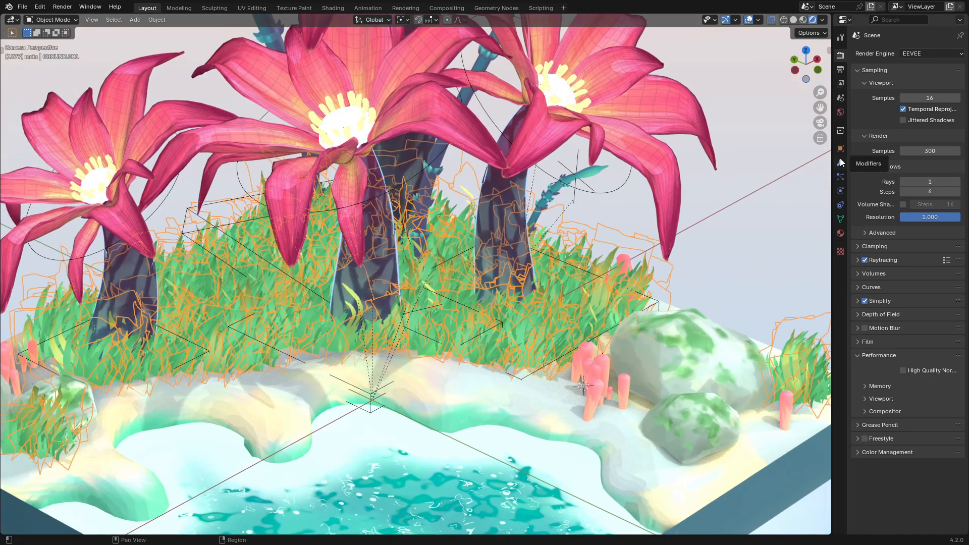
{"action": "left_click", "coordinate": [840, 177]}
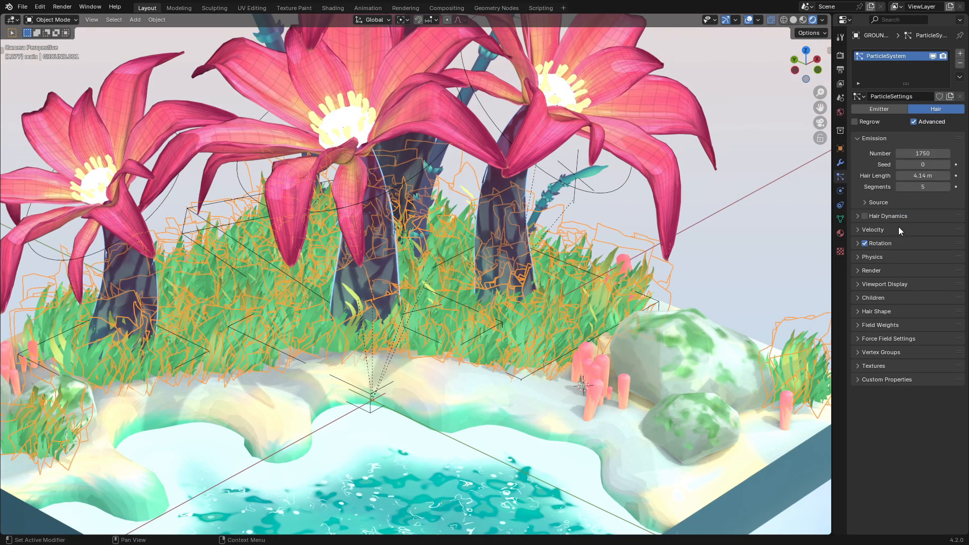
Step: Review the grass hair system's Rotation, Physics, Render and Viewport Display settings, including the grass collection it instances
{"action": "left_click", "coordinate": [901, 242]}
{"action": "left_click", "coordinate": [901, 242]}
{"action": "left_click", "coordinate": [902, 256]}
{"action": "left_click", "coordinate": [902, 256]}
{"action": "left_click", "coordinate": [902, 272]}
{"action": "scroll", "coordinate": [933, 378], "scroll_direction": "down", "scroll_amount": 2}
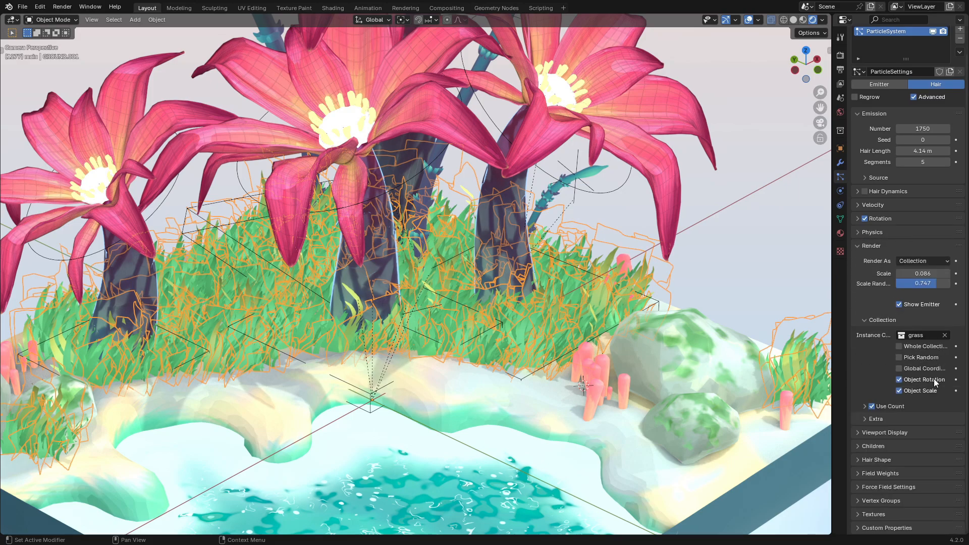
{"action": "left_click", "coordinate": [922, 432]}
{"action": "scroll", "coordinate": [931, 437], "scroll_direction": "down", "scroll_amount": 3}
{"action": "scroll", "coordinate": [423, 98], "scroll_direction": "down", "scroll_amount": 5}
Step: Move the two source grass planes from above the scene down beside the island
{"action": "mouse_move", "coordinate": [423, 97]}
{"action": "middle_mouse_down", "text": "shift"}
{"action": "mouse_move", "coordinate": [431, 195]}
{"action": "mouse_move", "coordinate": [429, 97]}
{"action": "middle_mouse_up", "text": "shift"}
{"action": "scroll", "coordinate": [466, 168], "scroll_direction": "down", "scroll_amount": 4}
{"action": "middle_click_drag", "start_coordinate": [465, 151], "coordinate": [465, 331], "text": "shift"}
{"action": "left_click_drag", "start_coordinate": [449, 65], "coordinate": [535, 171]}
{"action": "key", "text": "g"}
{"action": "left_click", "coordinate": [545, 368]}
{"action": "middle_click_drag", "start_coordinate": [552, 258], "coordinate": [544, 139], "text": "shift"}
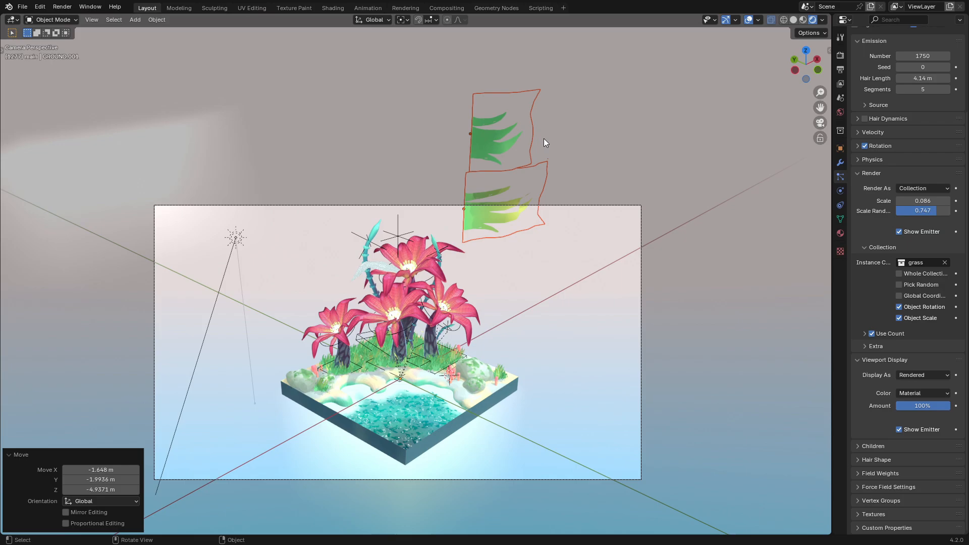
{"action": "key", "text": "g"}
{"action": "left_click", "coordinate": [601, 292]}
{"action": "left_click", "coordinate": [637, 362]}
Step: Rotate the yellow-green grass plane about the global Z axis and try moving it over the island
{"action": "scroll", "coordinate": [536, 296], "scroll_direction": "up", "scroll_amount": 4}
{"action": "middle_click_drag", "start_coordinate": [535, 295], "coordinate": [555, 214], "text": "shift"}
{"action": "scroll", "coordinate": [560, 219], "scroll_direction": "up", "scroll_amount": 1}
{"action": "left_click", "coordinate": [687, 325]}
{"action": "key", "text": "r"}
{"action": "key", "text": "z"}
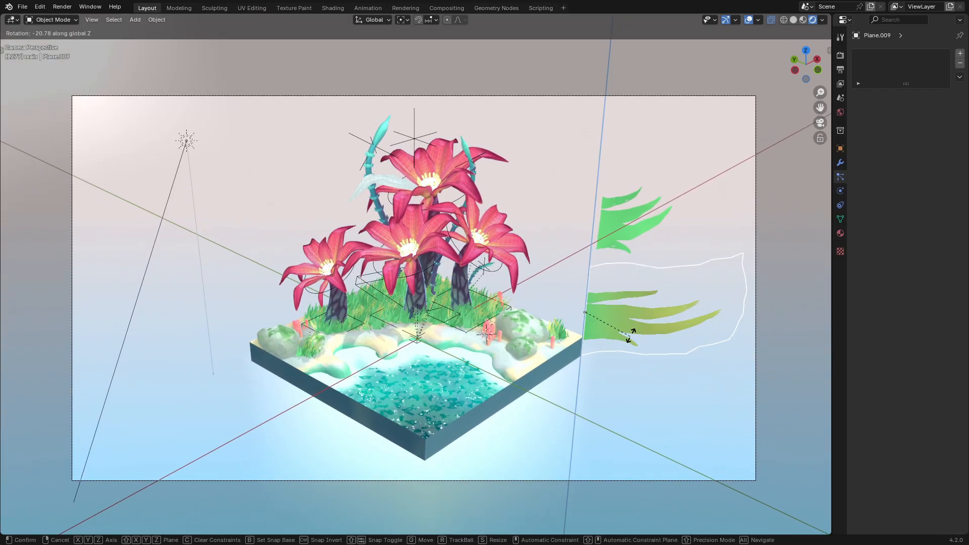
{"action": "left_click", "coordinate": [636, 323]}
{"action": "key", "text": "g"}
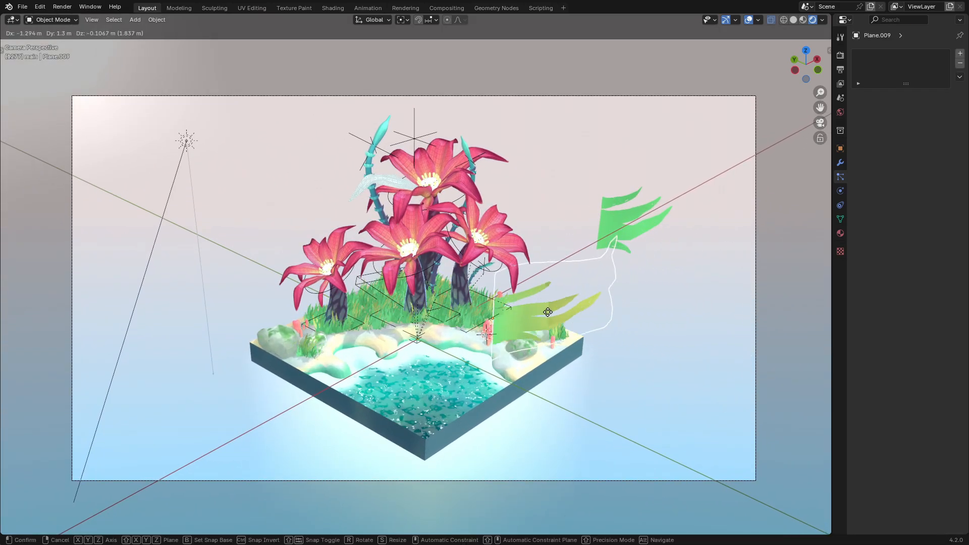
{"action": "right_click", "coordinate": [429, 303]}
Step: Move both grass planes about 2.86 m in X, -2.52 m in Y and 0.71 m in Z, and view them without overlays
{"action": "left_click_drag", "start_coordinate": [584, 180], "coordinate": [647, 306]}
{"action": "key", "text": "g"}
{"action": "left_click", "coordinate": [17, 266]}
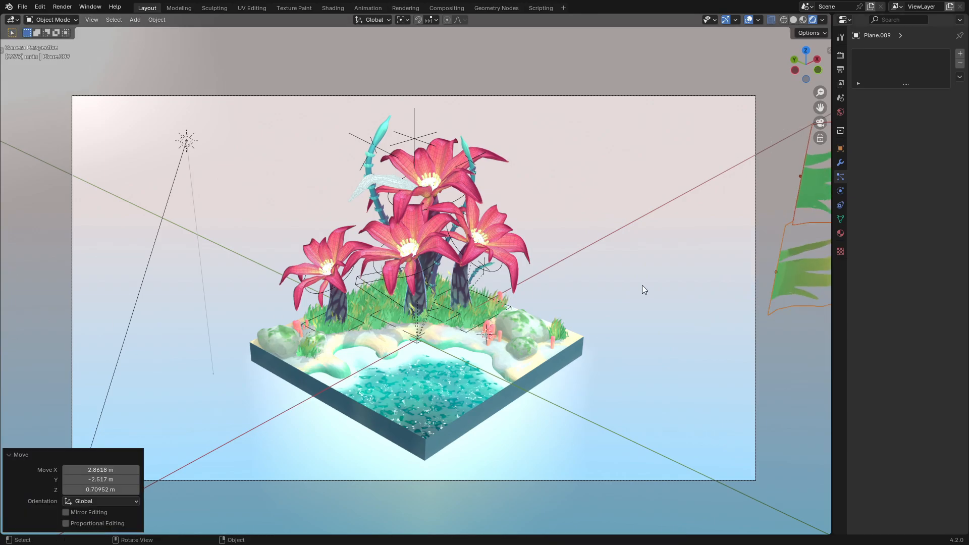
{"action": "left_click", "coordinate": [644, 287]}
{"action": "key", "text": "shift+alt+z"}
{"action": "middle_click_drag", "start_coordinate": [828, 279], "coordinate": [676, 302]}
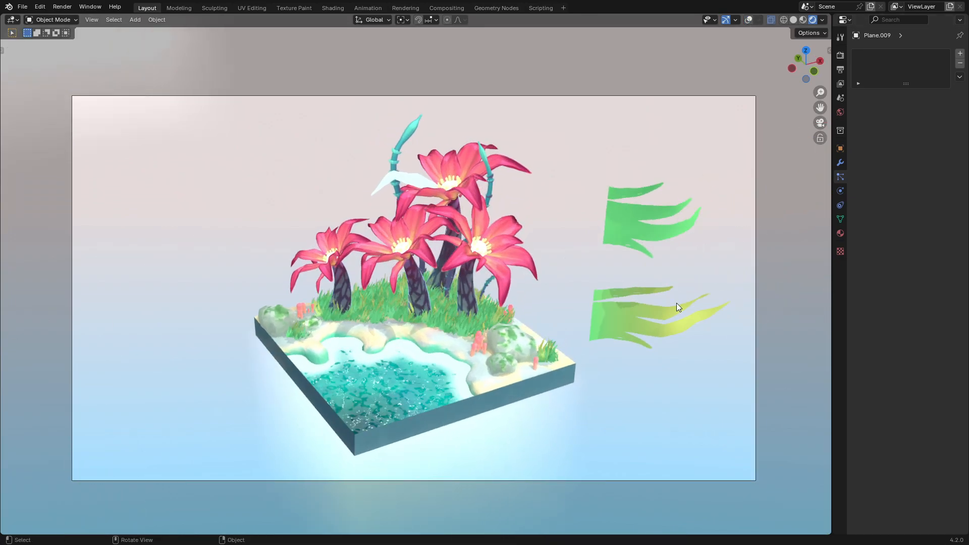
Step: Turn the viewport overlays back on, hide both grass planes and play the animation
{"action": "left_click", "coordinate": [748, 21]}
{"action": "key", "text": "h"}
{"action": "key", "text": "space"}
{"action": "left_click", "coordinate": [418, 178]}
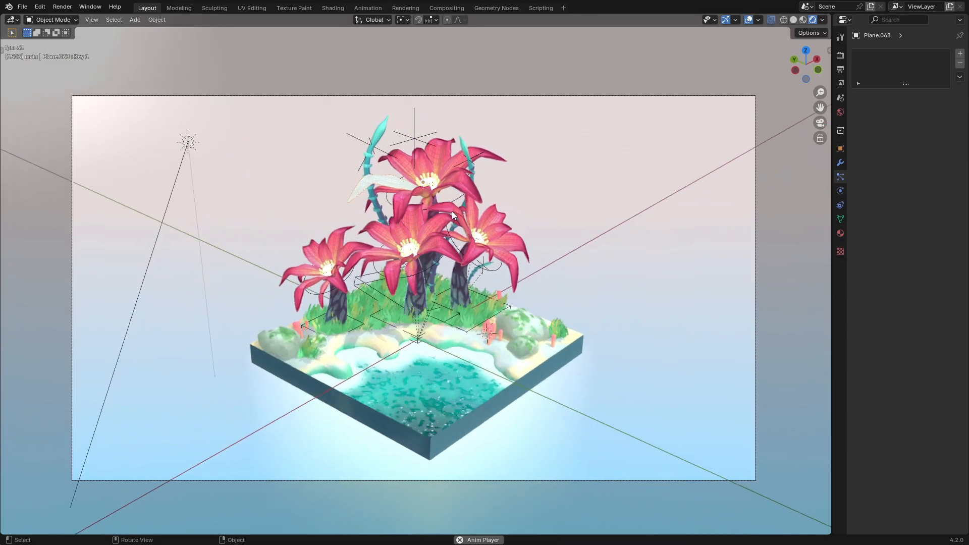
{"action": "left_click", "coordinate": [487, 391]}
{"action": "key", "text": "g"}
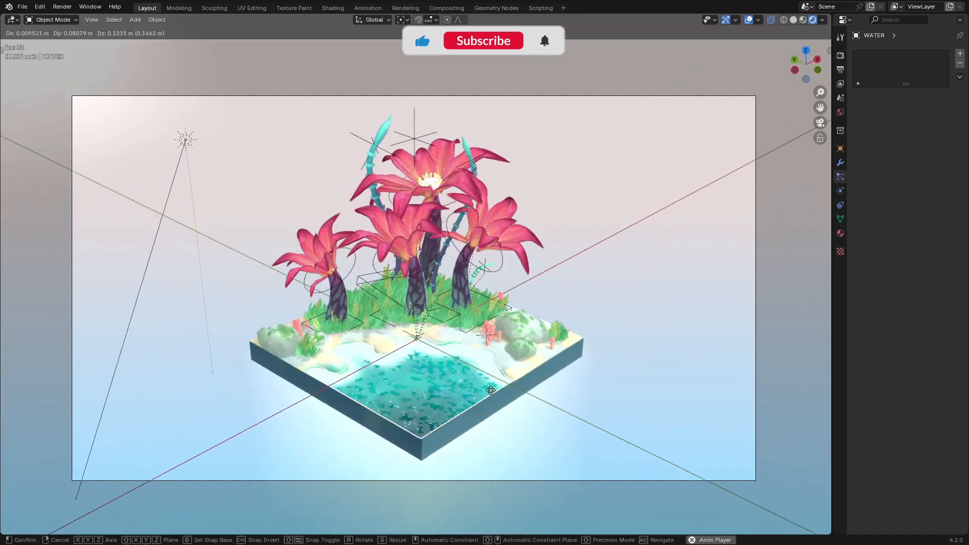
{"action": "key", "text": "z"}
{"action": "right_click", "coordinate": [505, 361]}
{"action": "left_click", "coordinate": [525, 348]}
{"action": "key", "text": "g"}
{"action": "right_click", "coordinate": [530, 357]}
Step: In Edit Mode, raise the small rock's entire mesh along Z above the large rock and rotate it about Z
{"action": "key", "text": "Tab"}
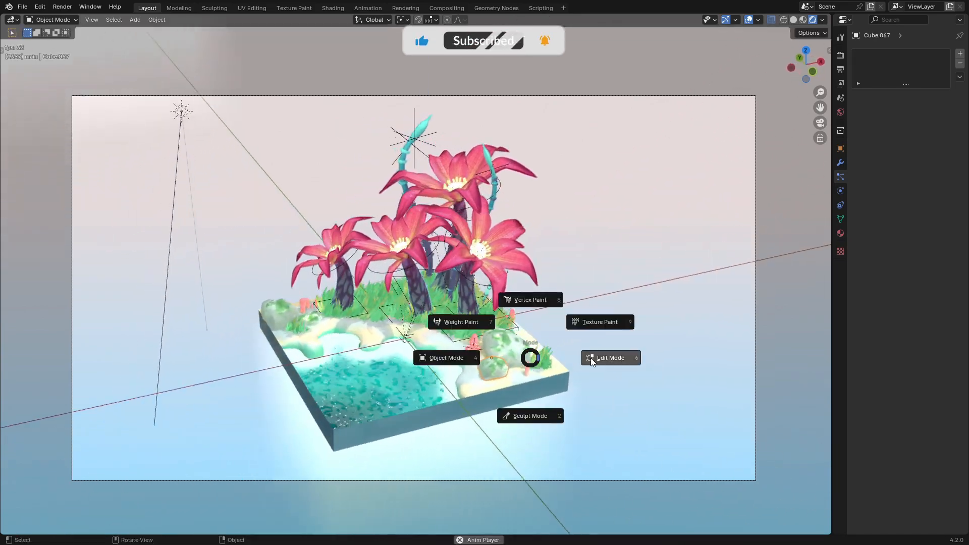
{"action": "left_click", "coordinate": [591, 360]}
{"action": "middle_click_drag", "start_coordinate": [595, 362], "coordinate": [656, 368]}
{"action": "scroll", "coordinate": [661, 378], "scroll_direction": "up", "scroll_amount": 4}
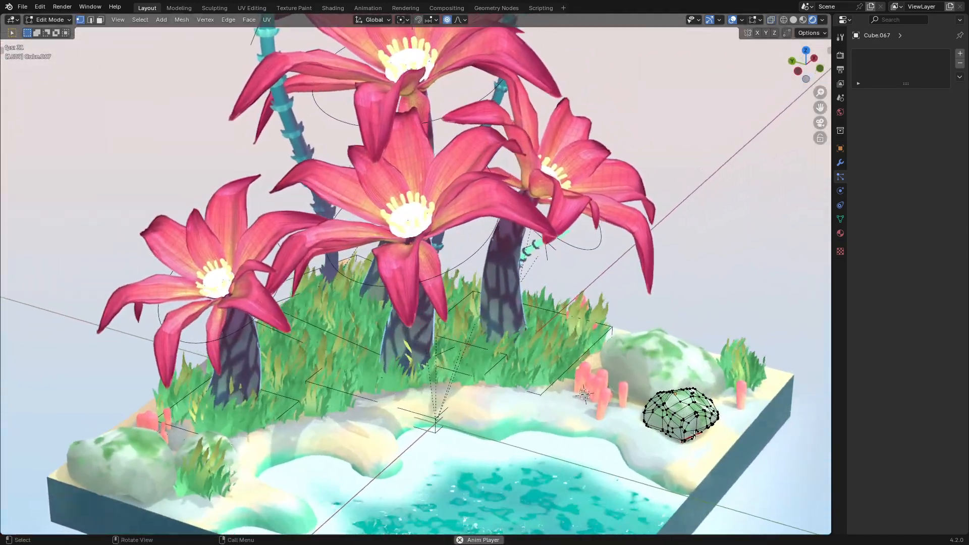
{"action": "middle_click_drag", "start_coordinate": [694, 435], "coordinate": [671, 429]}
{"action": "key", "text": "a"}
{"action": "key", "text": "g"}
{"action": "key", "text": "z"}
{"action": "left_click", "coordinate": [692, 323]}
{"action": "key", "text": "r"}
{"action": "key", "text": "z"}
{"action": "left_click", "coordinate": [701, 333]}
{"action": "key", "text": "Tab"}
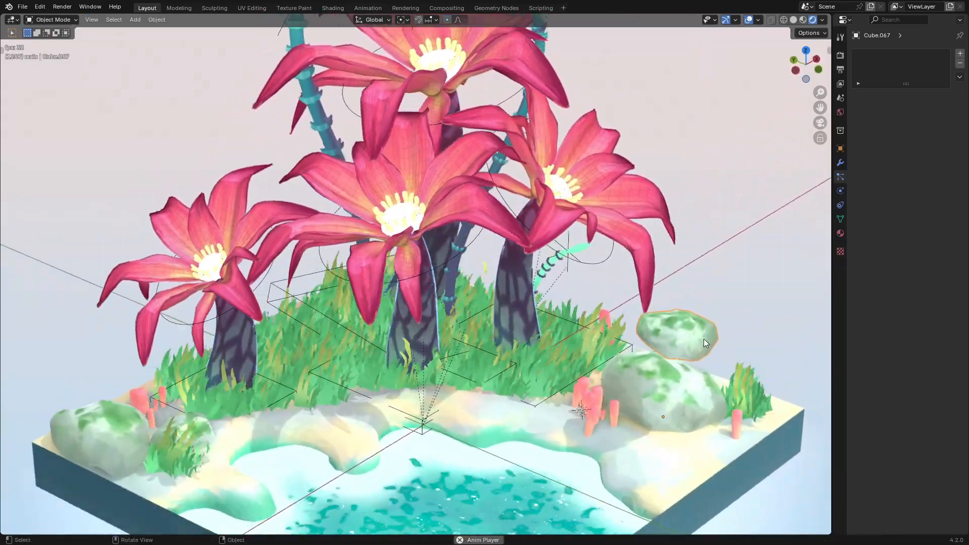
Step: In Object Mode, rotate the small rock about Z and lower it back onto the sand in front of the large rock
{"action": "key", "text": "r"}
{"action": "key", "text": "z"}
{"action": "left_click", "coordinate": [599, 447]}
{"action": "key", "text": "g"}
{"action": "key", "text": "z"}
{"action": "left_click", "coordinate": [656, 444]}
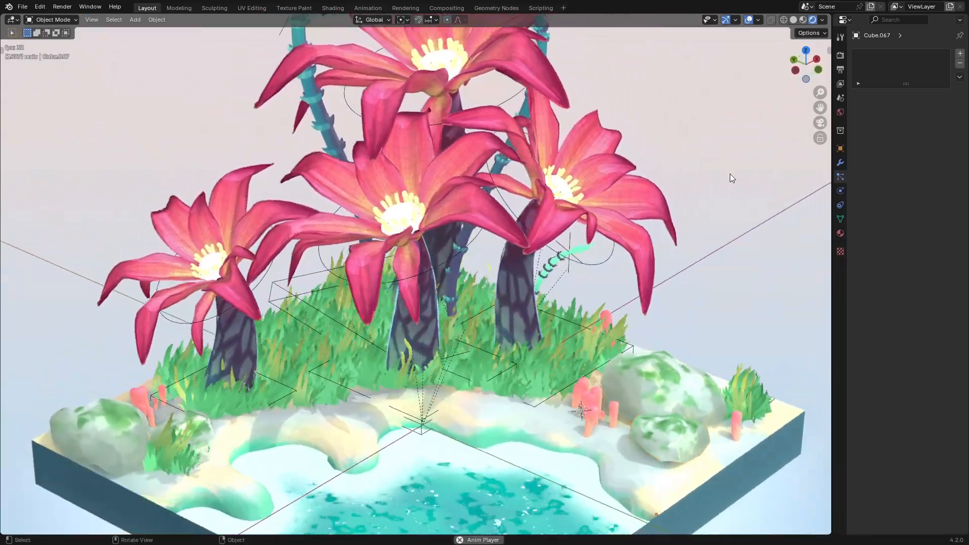
Step: Return to the camera view, fit it to the viewport and turn off the overlays to view the animated scene
{"action": "key", "text": "KP_0"}
{"action": "key", "text": "Home"}
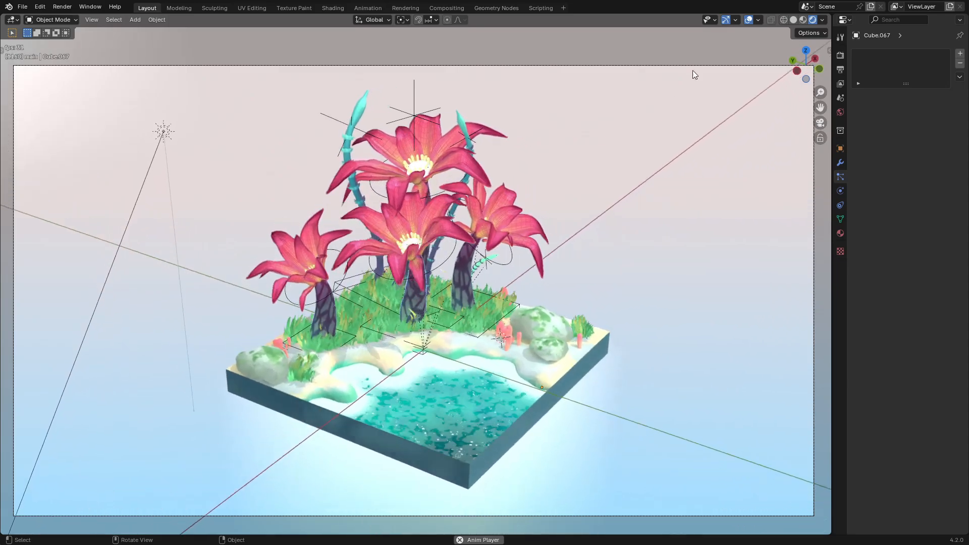
{"action": "left_click", "coordinate": [748, 19]}
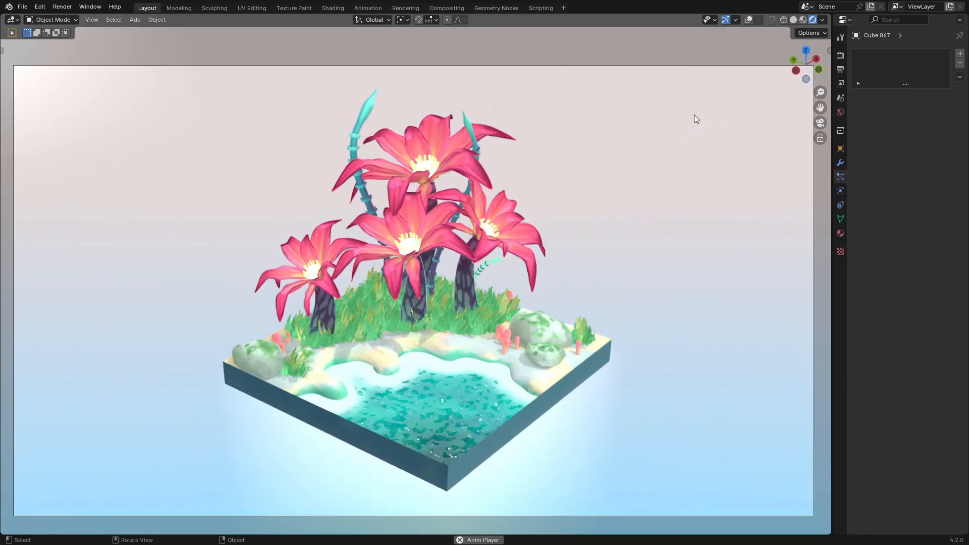